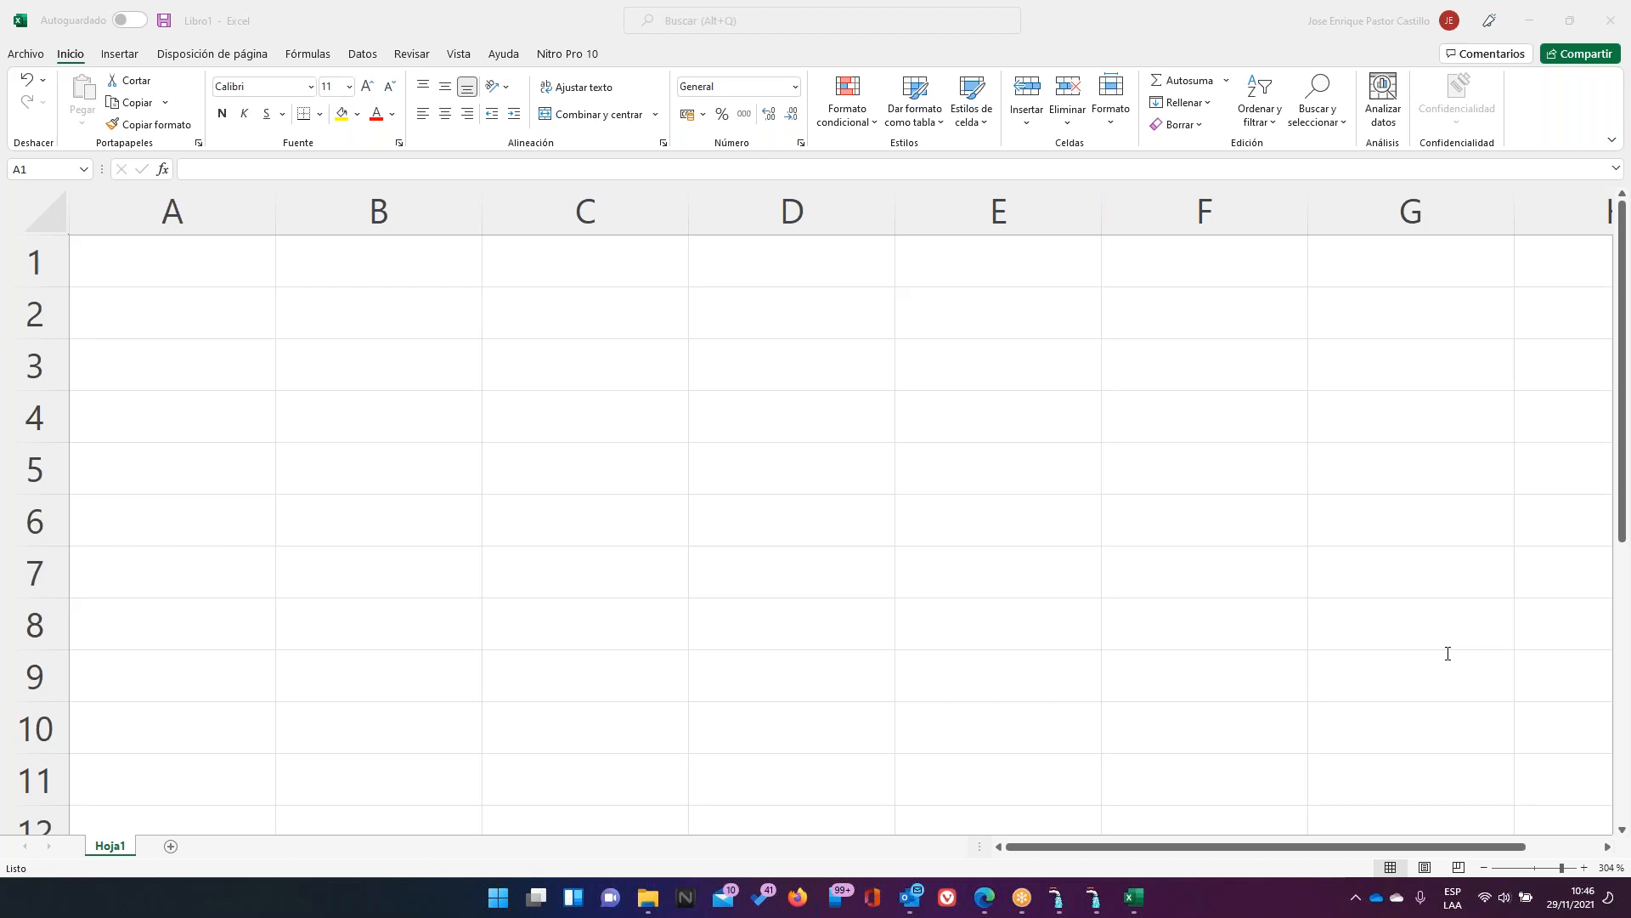
Enter 'Agenda' in A2 and 'Variable e Indicadores' in B2
click(241, 328)
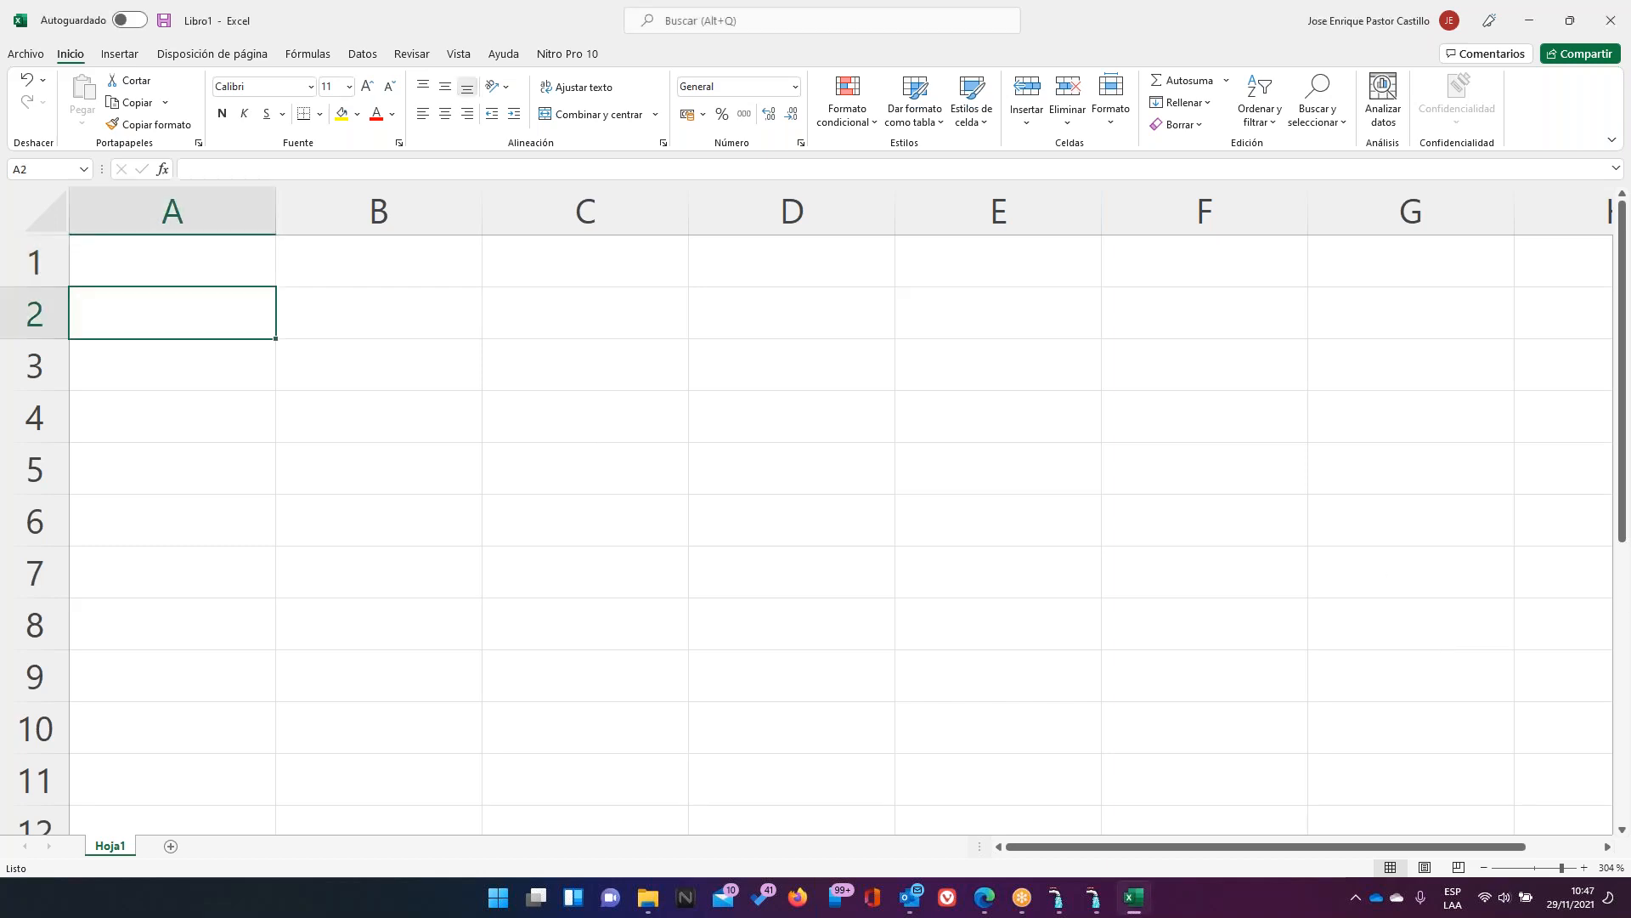
text(Agebnda)
key(BackSpace)
key(BackSpace)
key(BackSpace)
key(BackSpace)
text(nda)
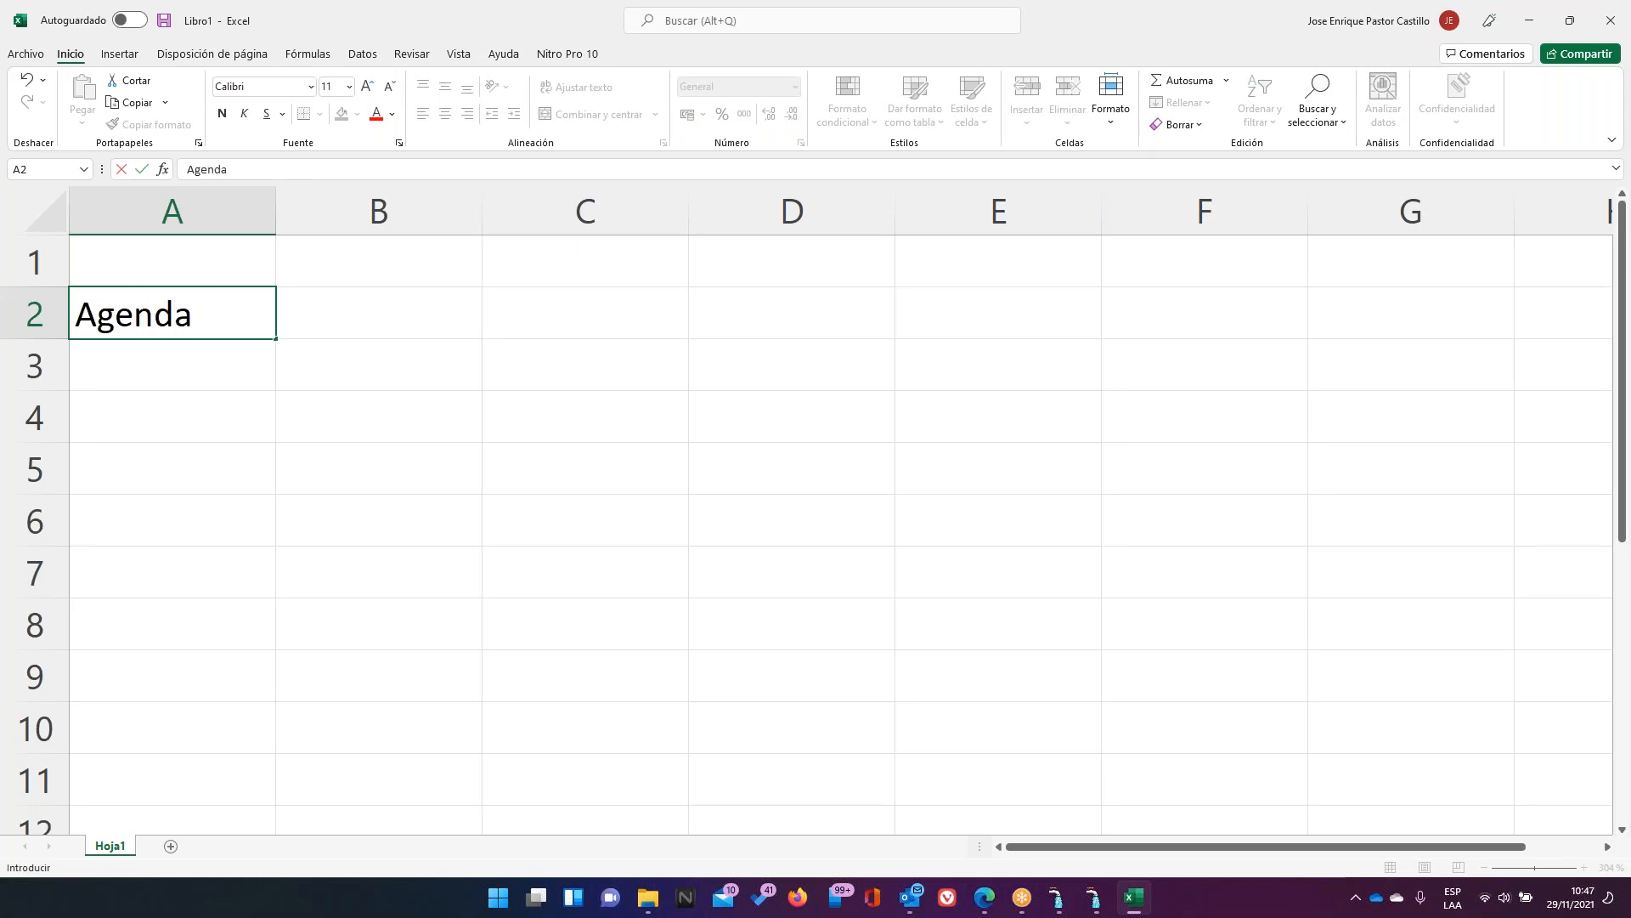
key(Return)
key(Up)
key(Right)
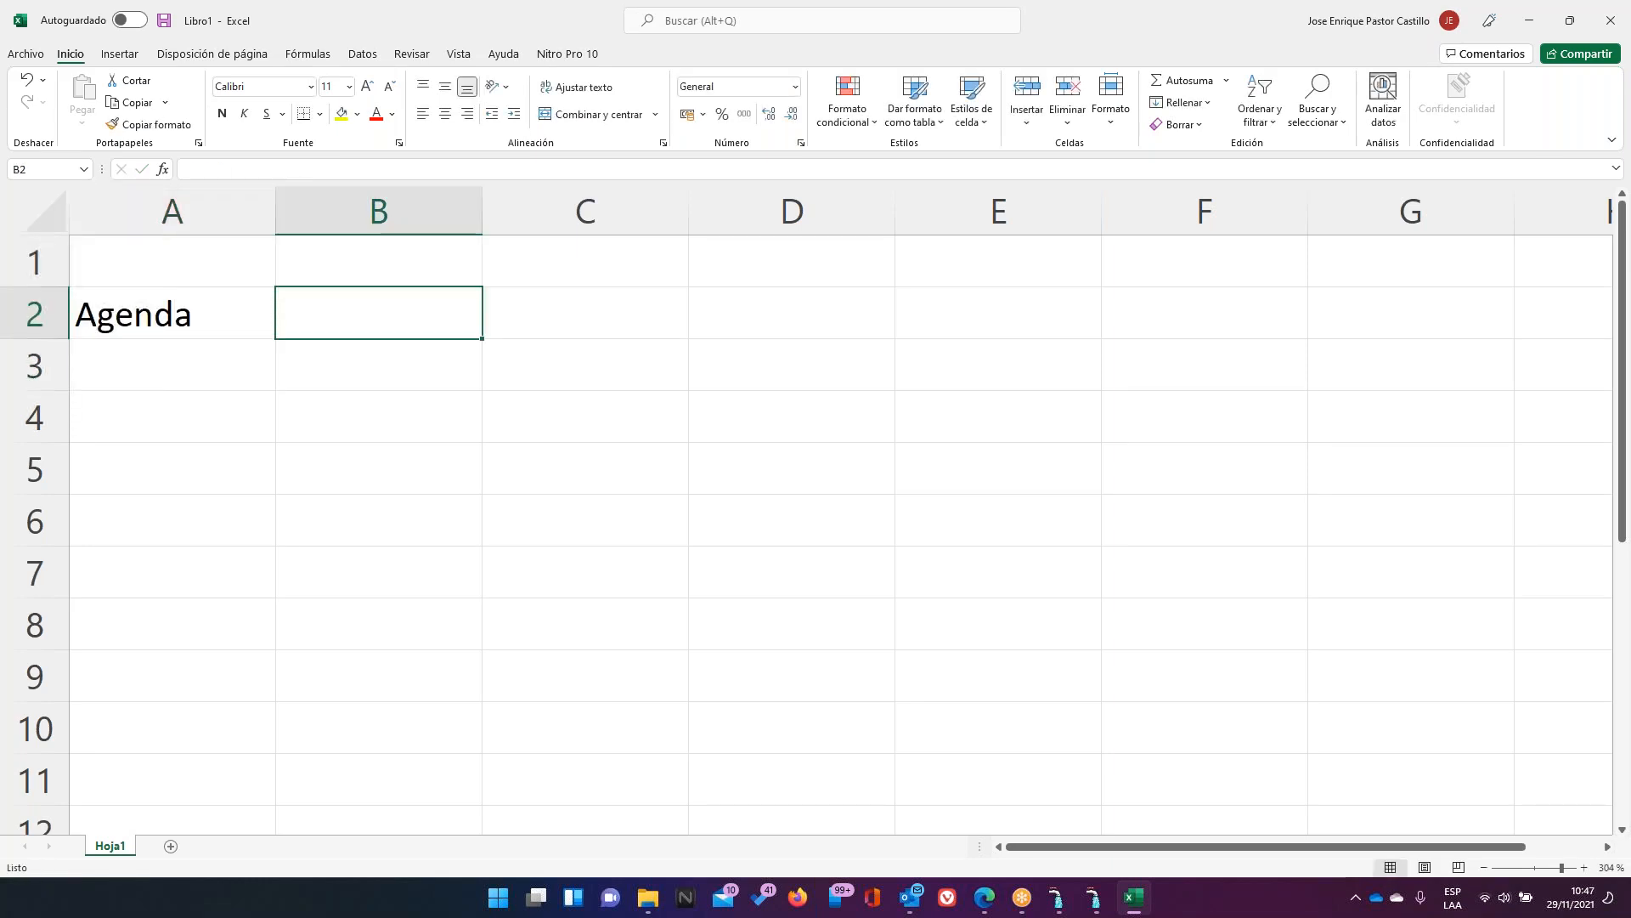
text(Varuia)
key(BackSpace)
key(BackSpace)
key(BackSpace)
text(i)
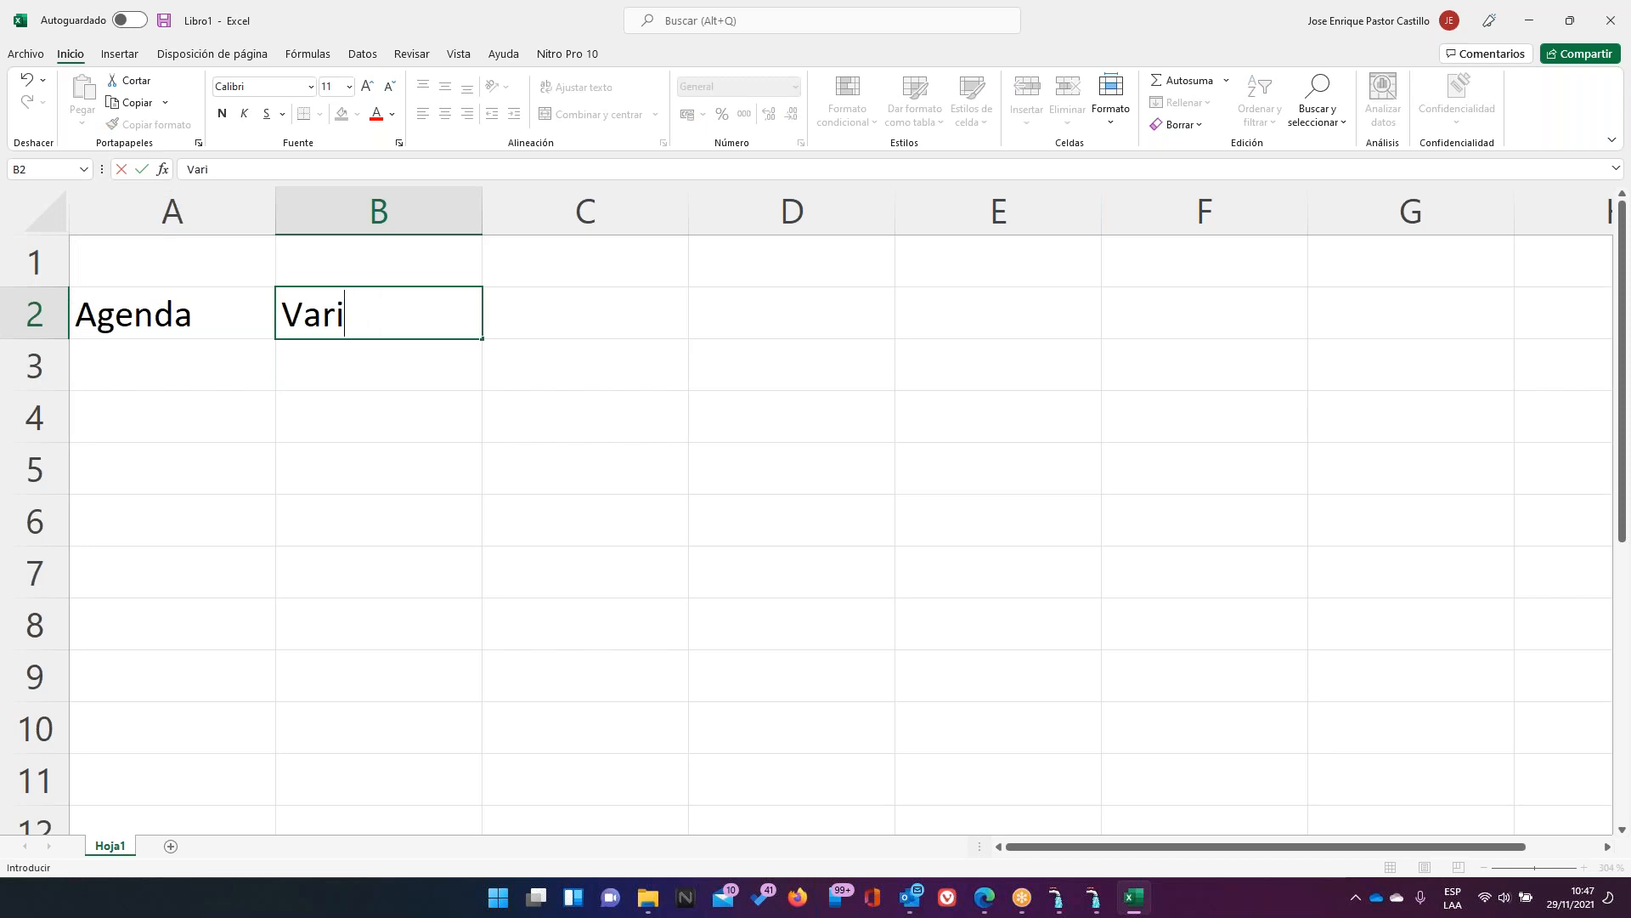
text(able e I)
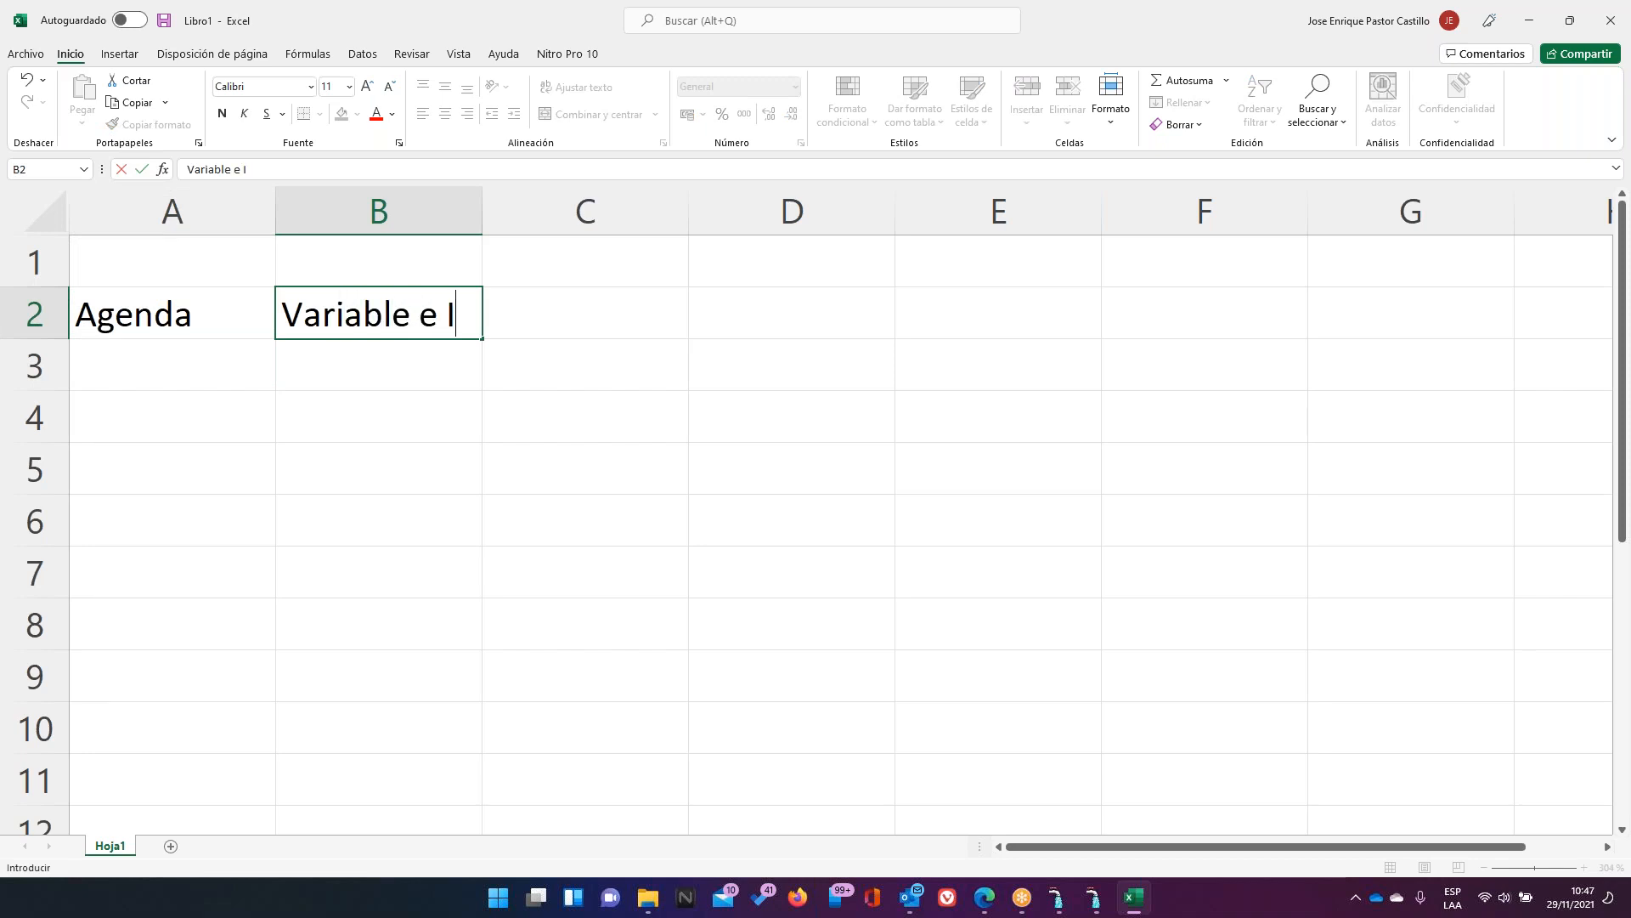
text(ndicadores)
key(Return)
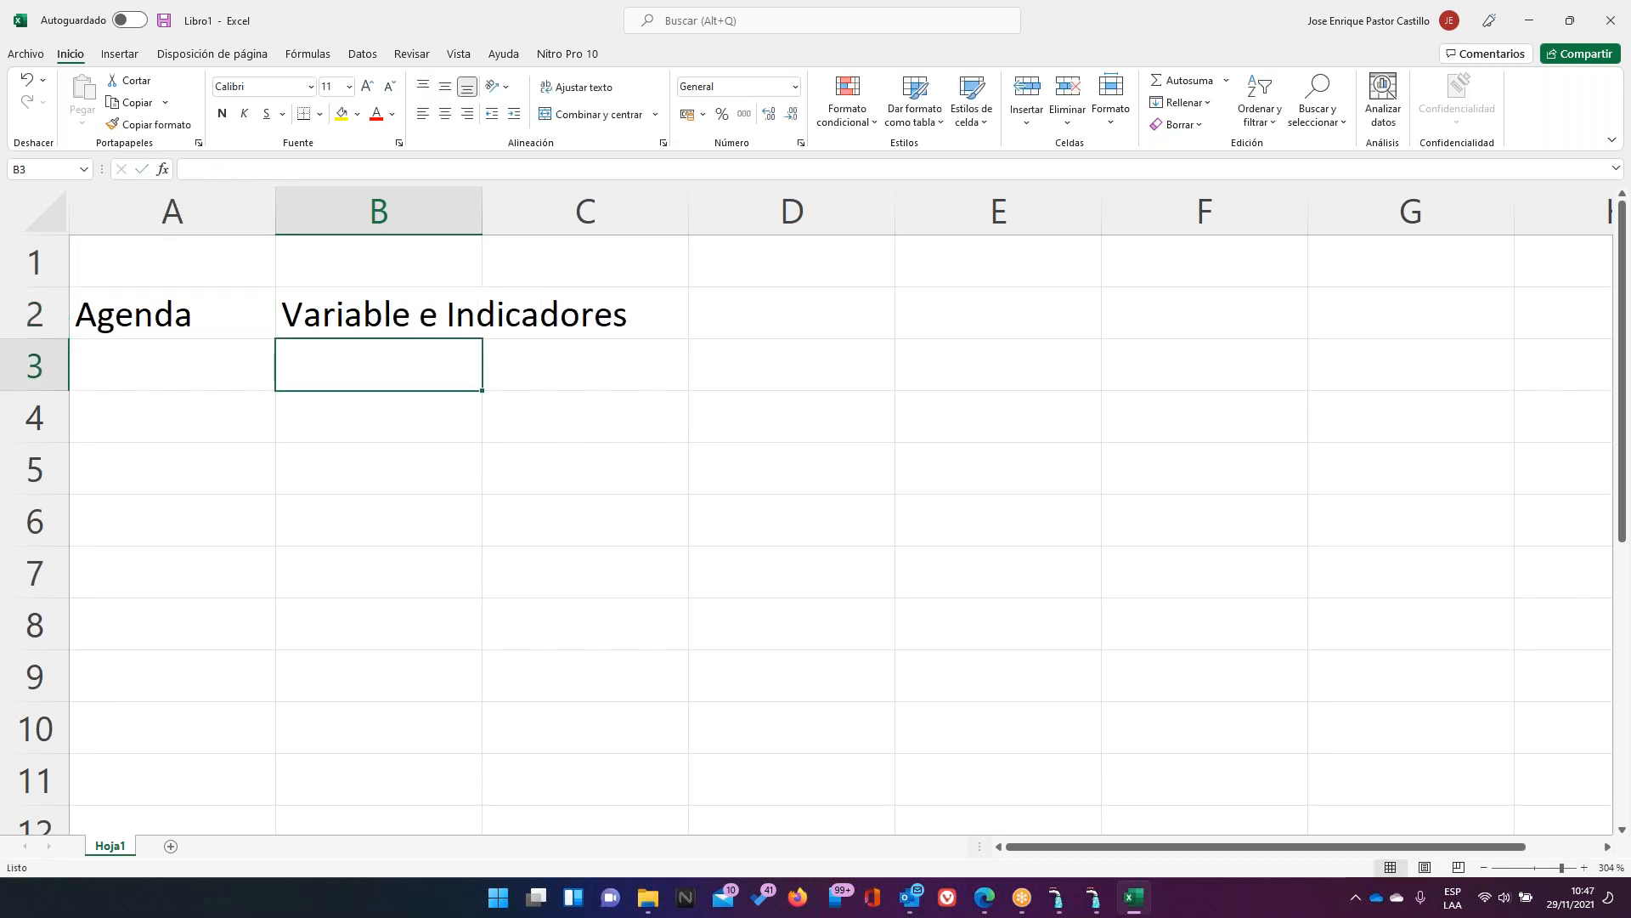
Enter 'Carga de Archivos' in B4, correcting the typo and adding the final 's'
key(Down)
key(Left)
key(Right)
text(Car)
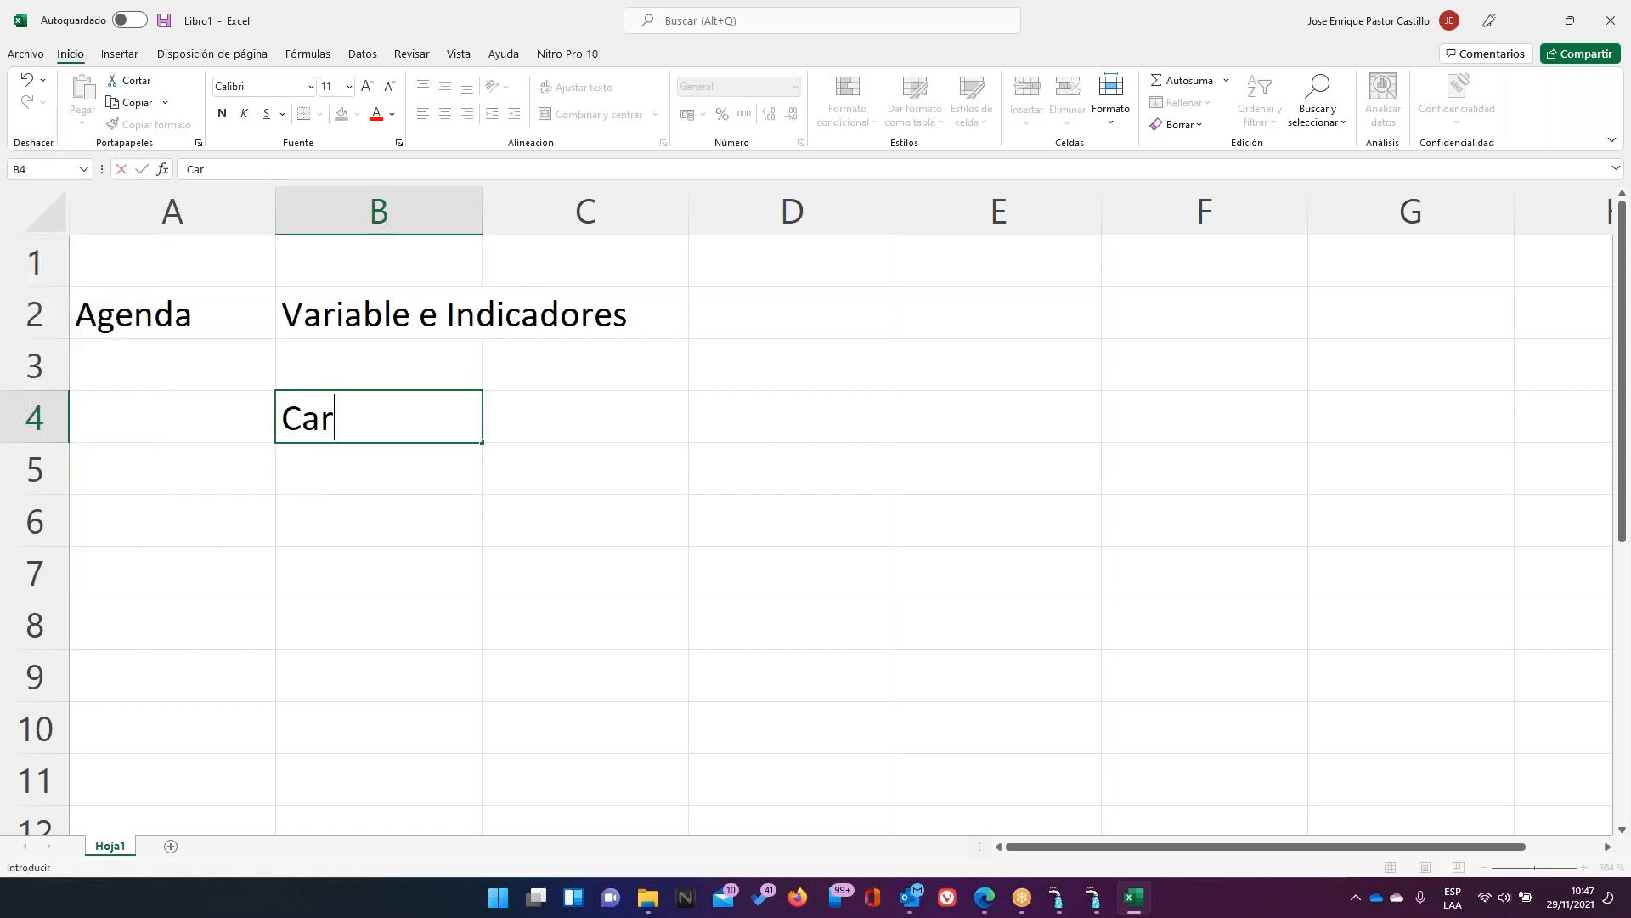
text(ga de RAc)
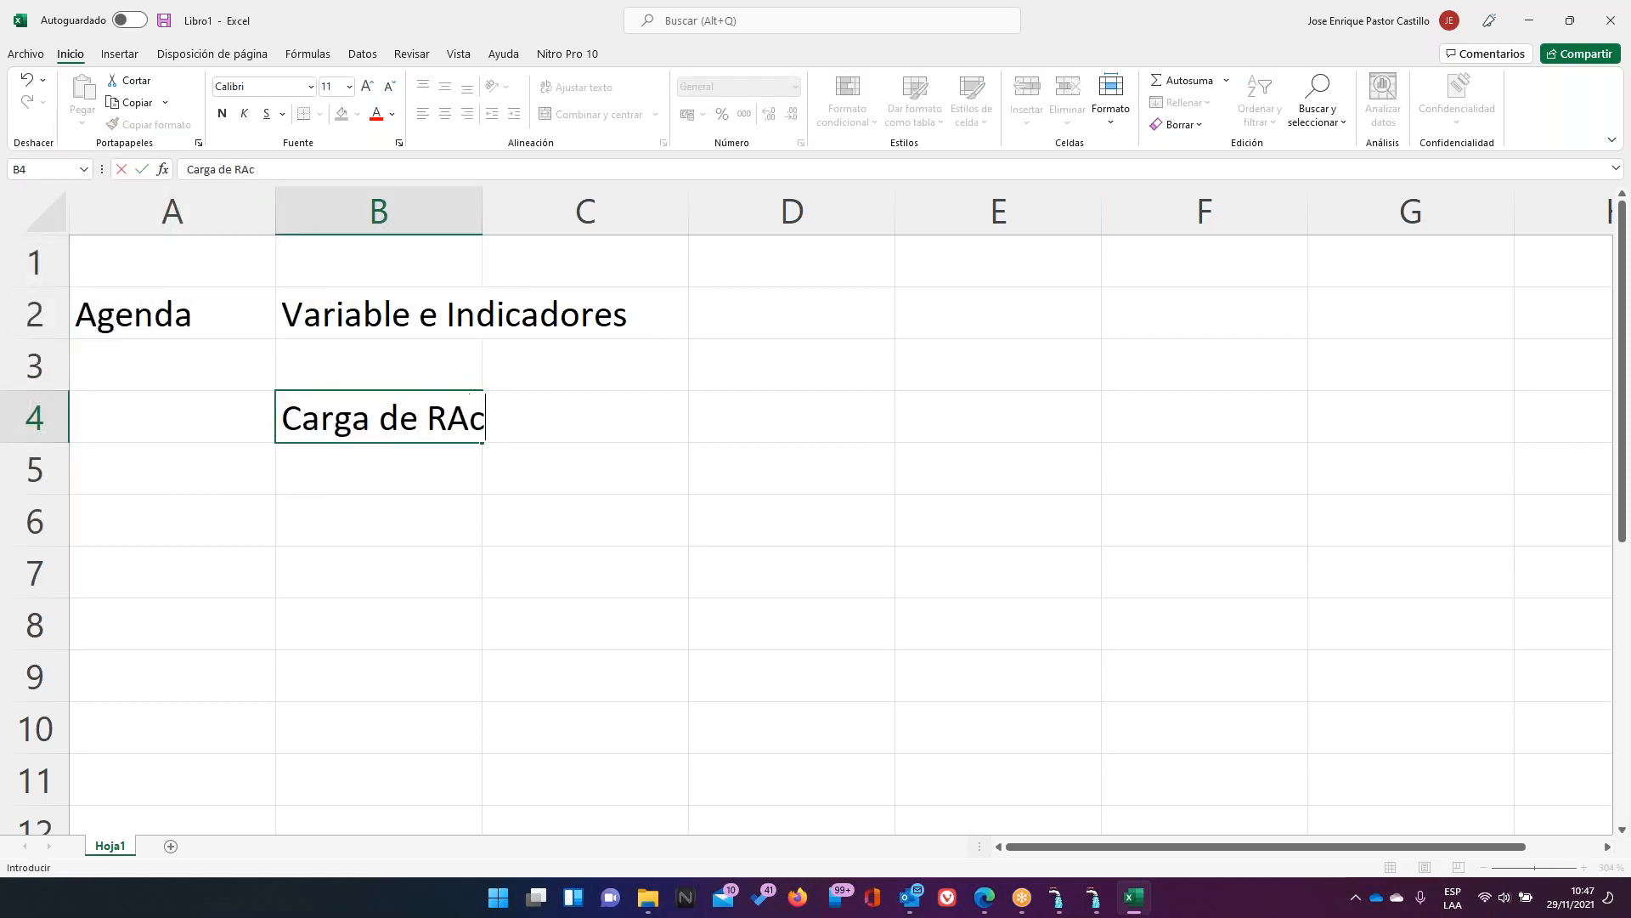
text(hivo)
key(BackSpace)
key(BackSpace)
key(BackSpace)
key(BackSpace)
key(BackSpace)
key(BackSpace)
key(BackSpace)
text(Arch)
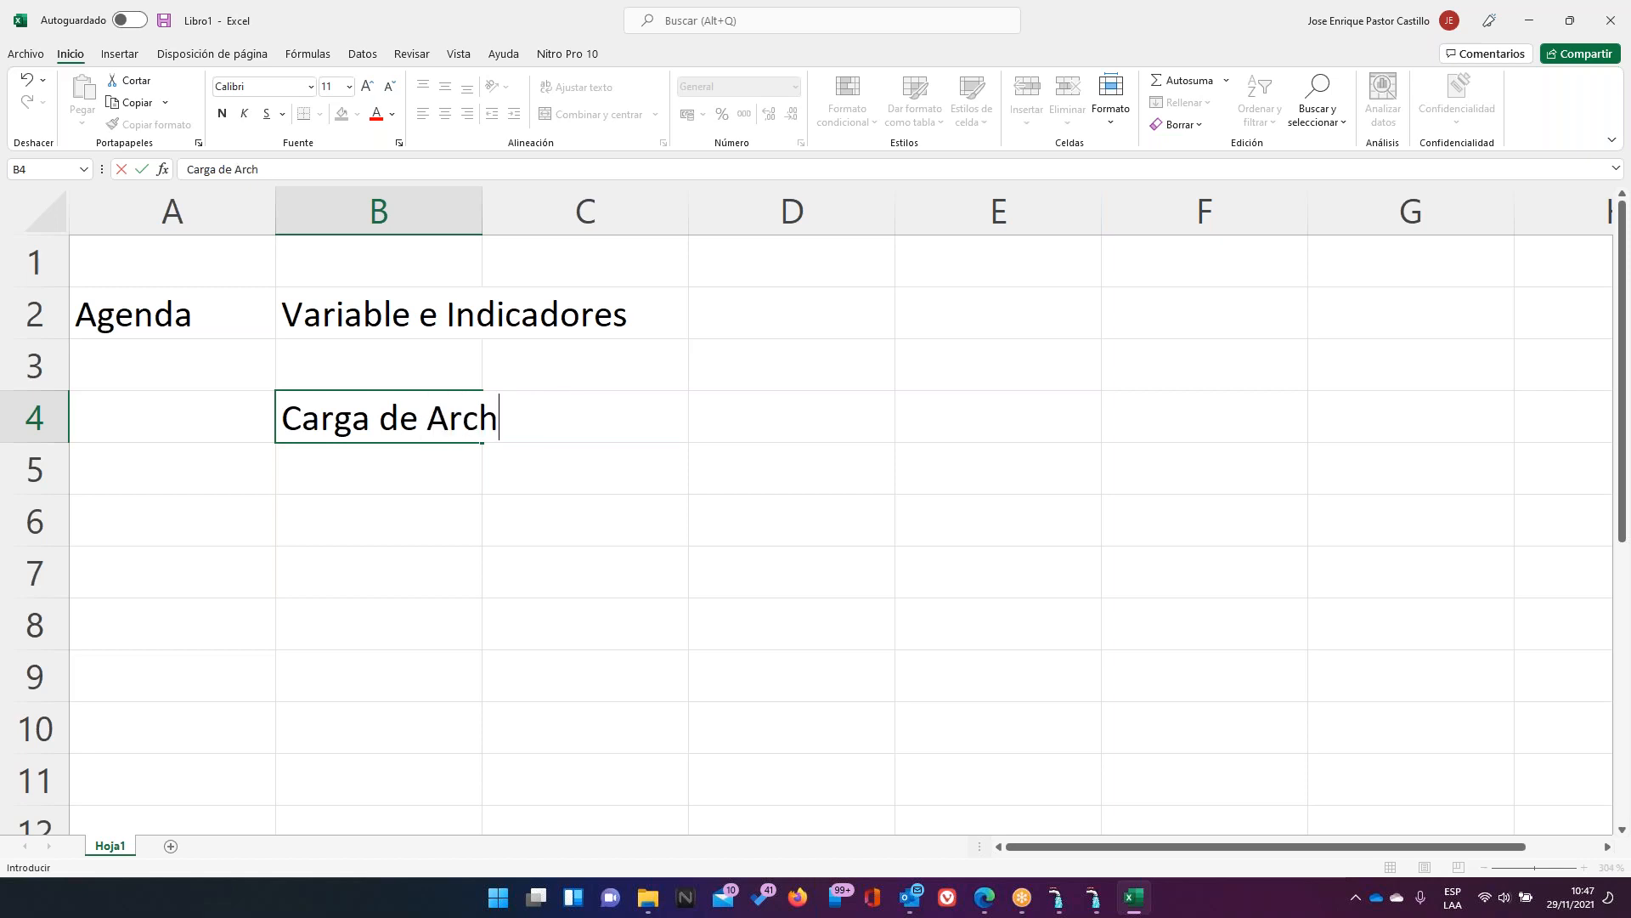
text(ivo)
key(Return)
key(Up)
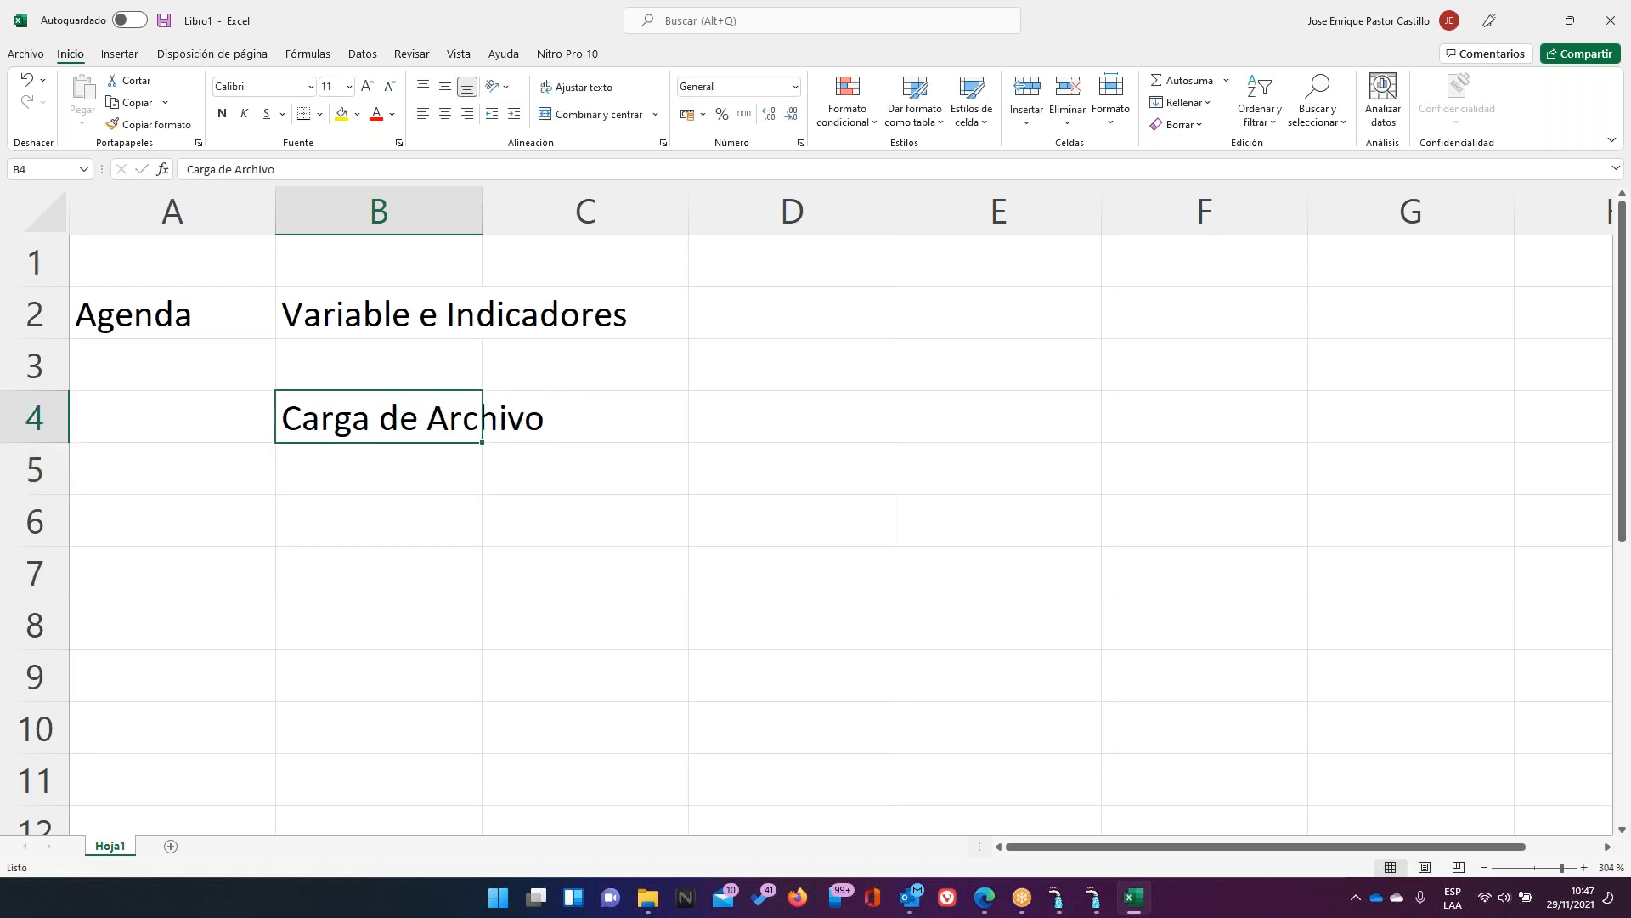
key(F2)
text(s)
key(Return)
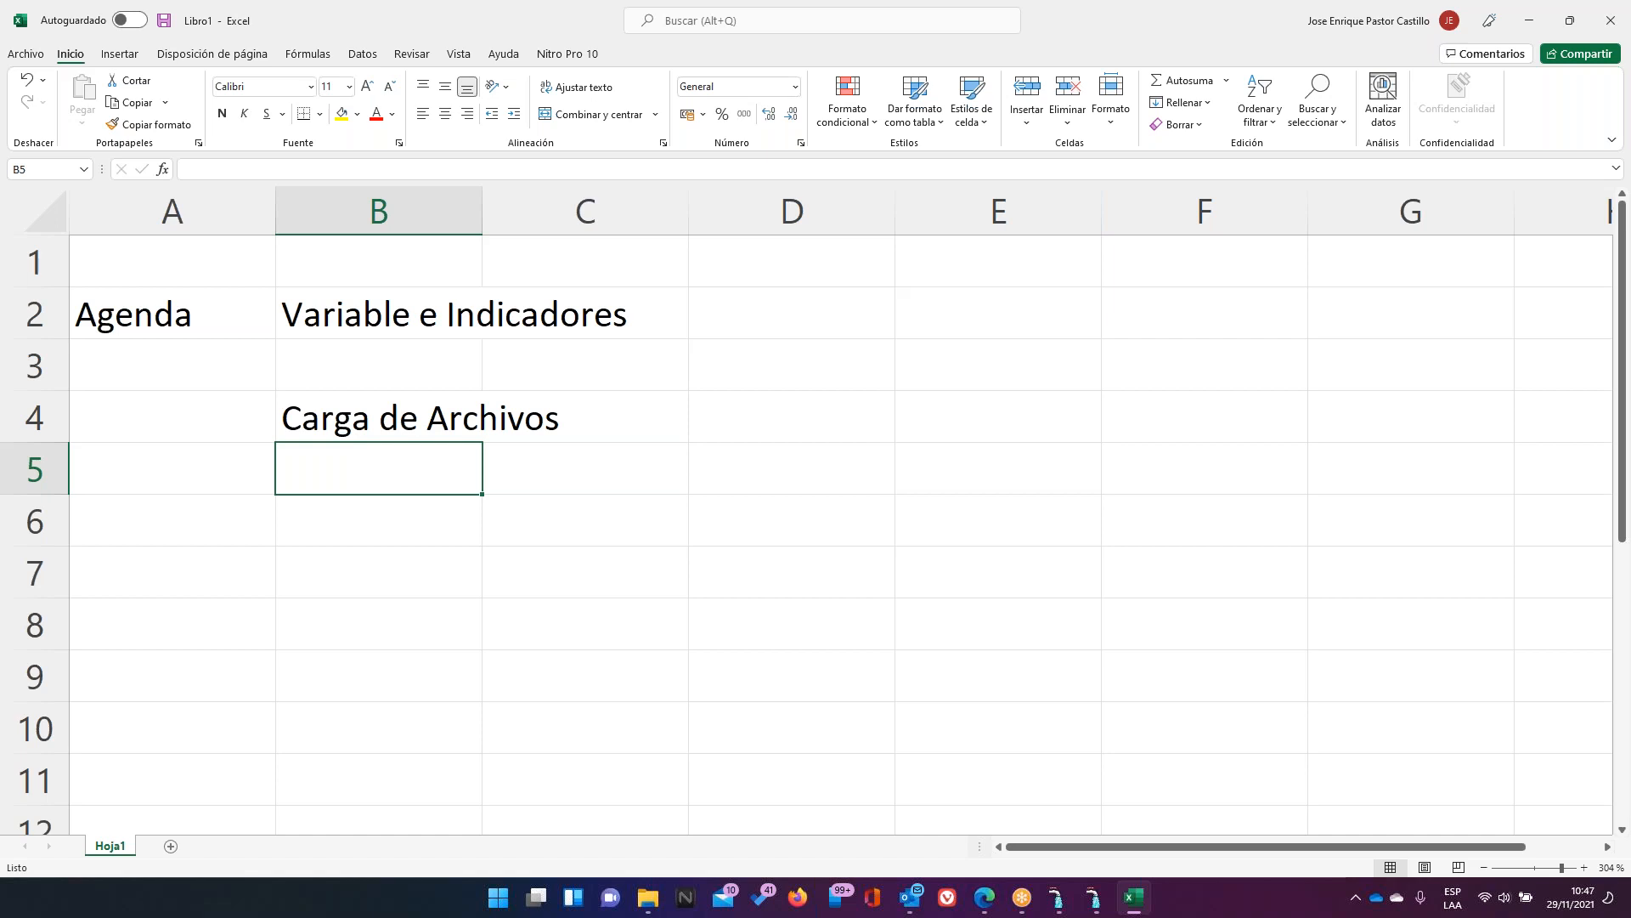
key(Return)
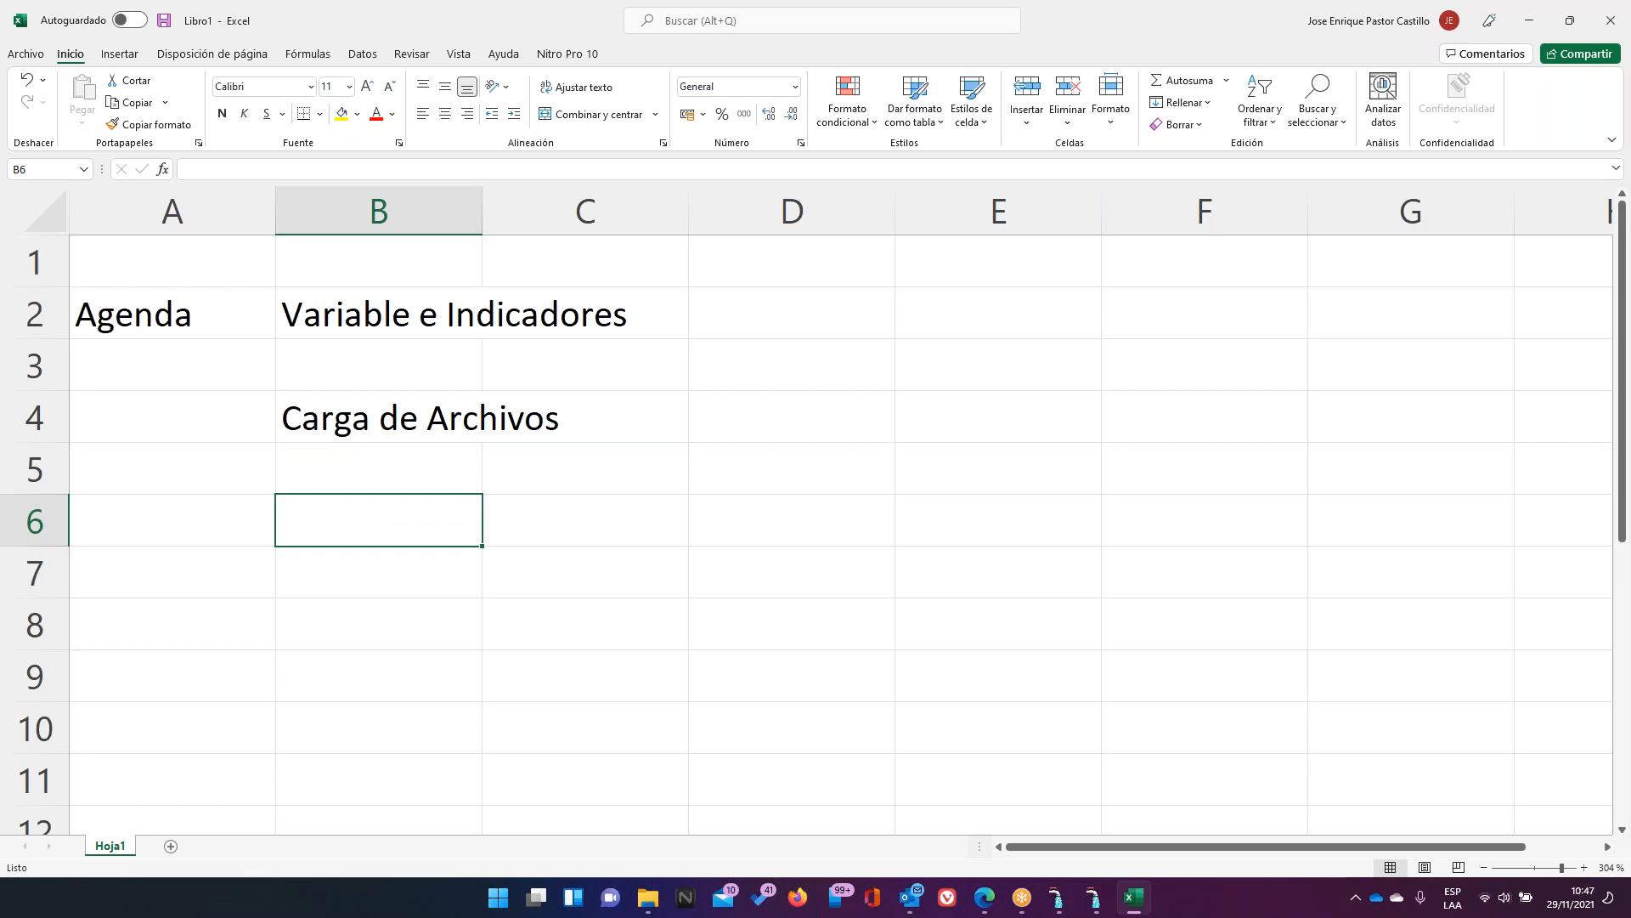
Enter 'Envio' in cell B6
key(Up)
key(Up)
key(Up)
key(Up)
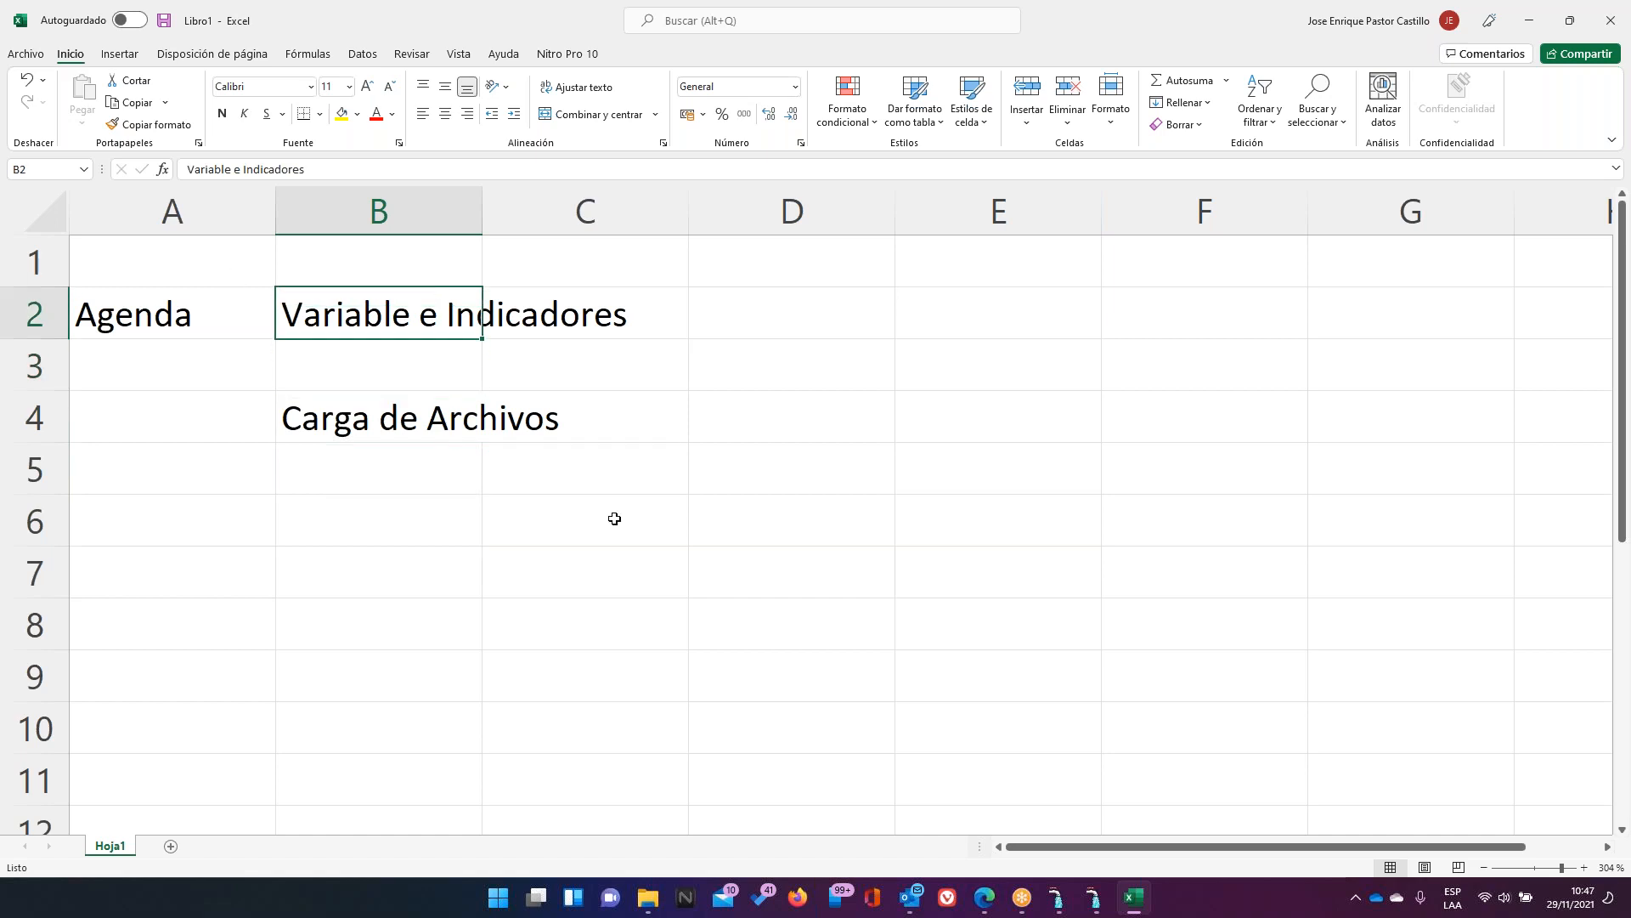
click(426, 533)
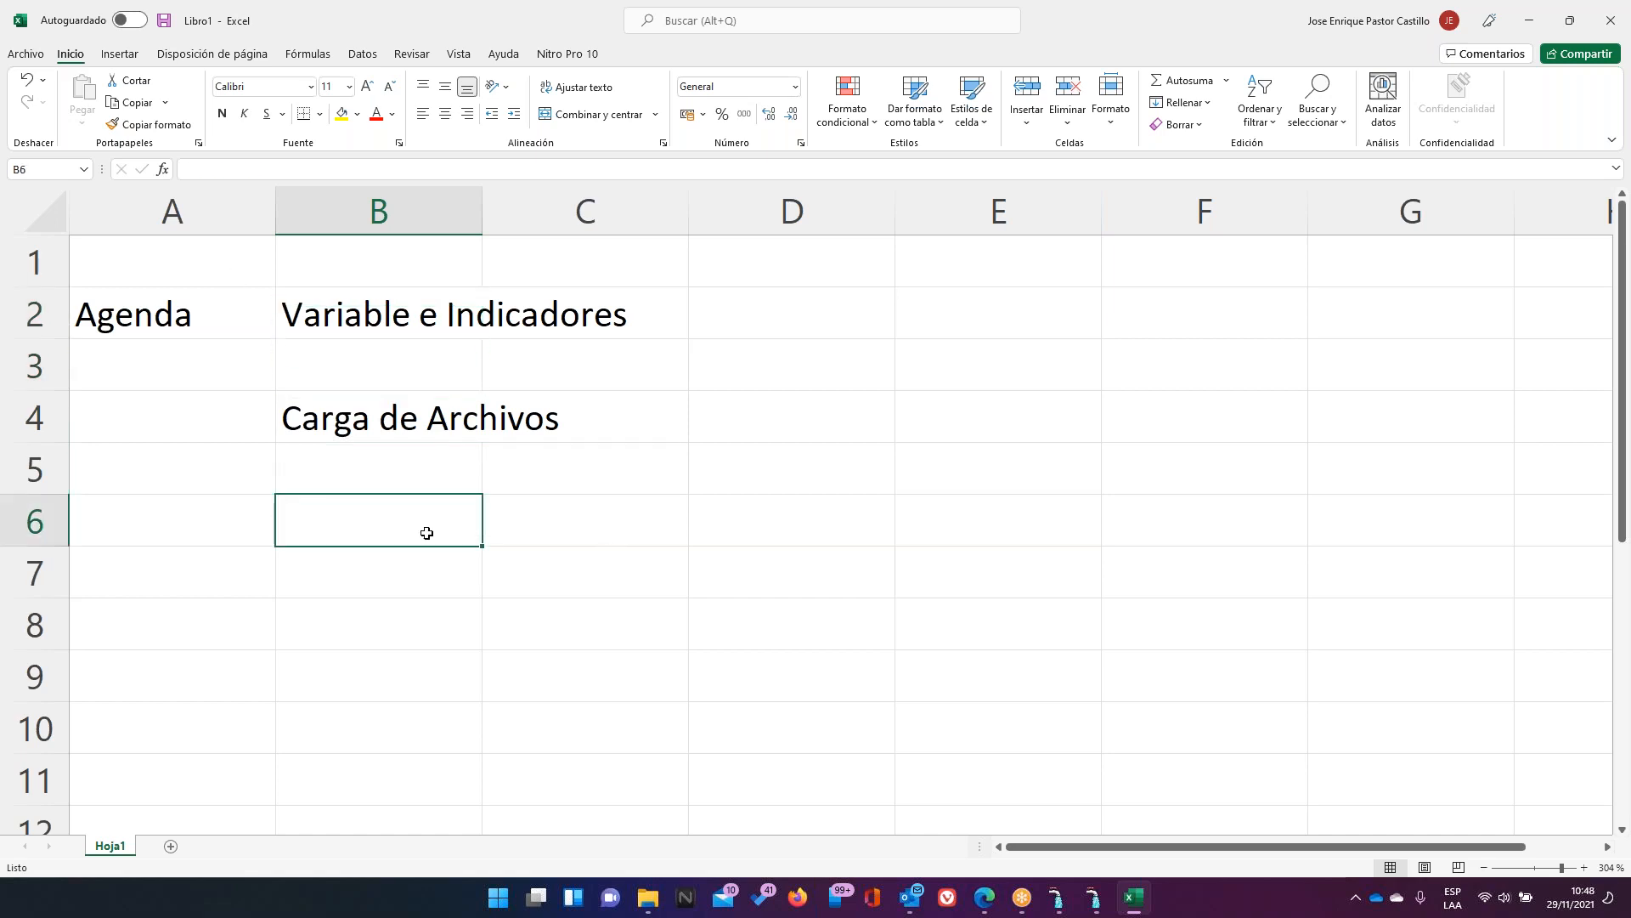
text(Envipo)
key(BackSpace)
key(BackSpace)
text(o)
key(Return)
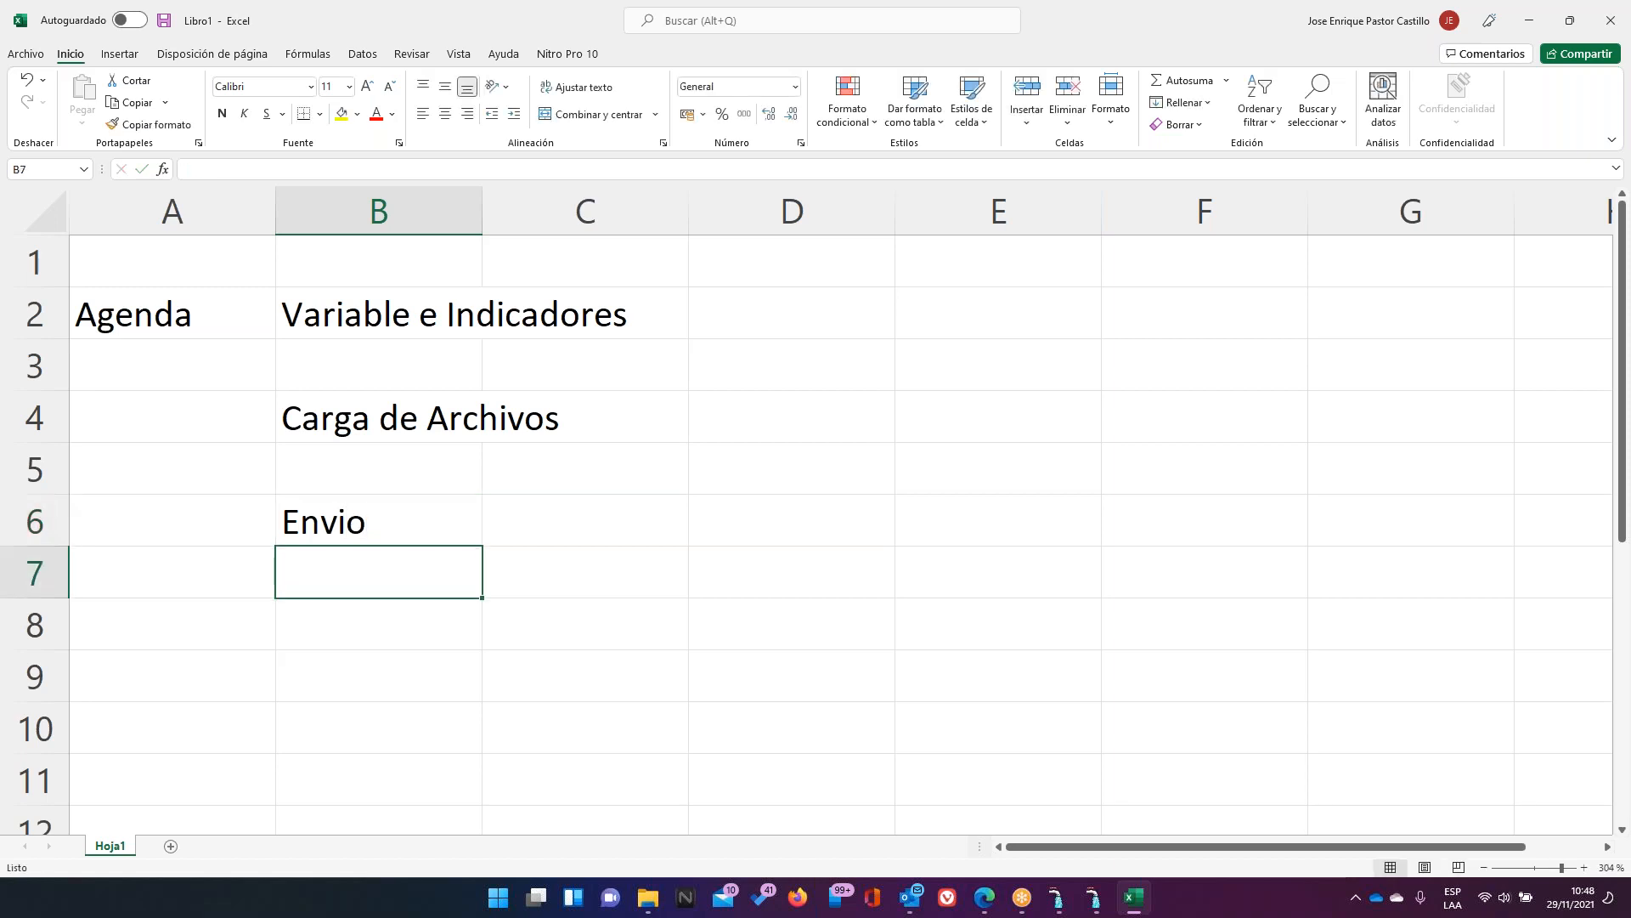
Enter 'Empresas Contabilidad Centralizada' in C6
key(Up)
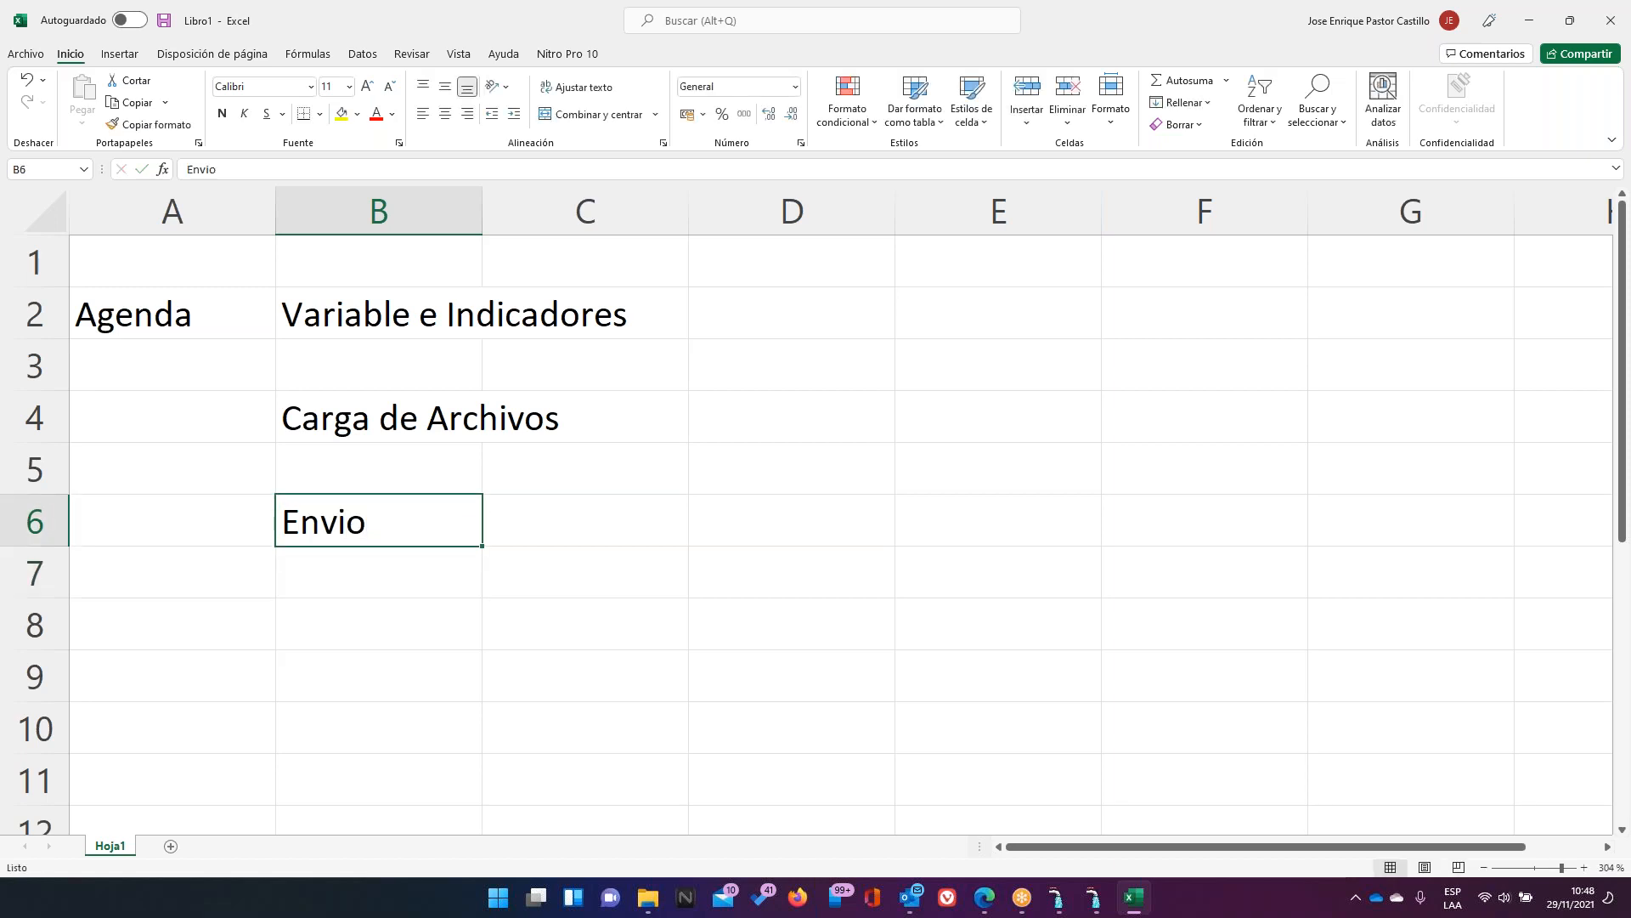
key(Right)
text(Emp´r)
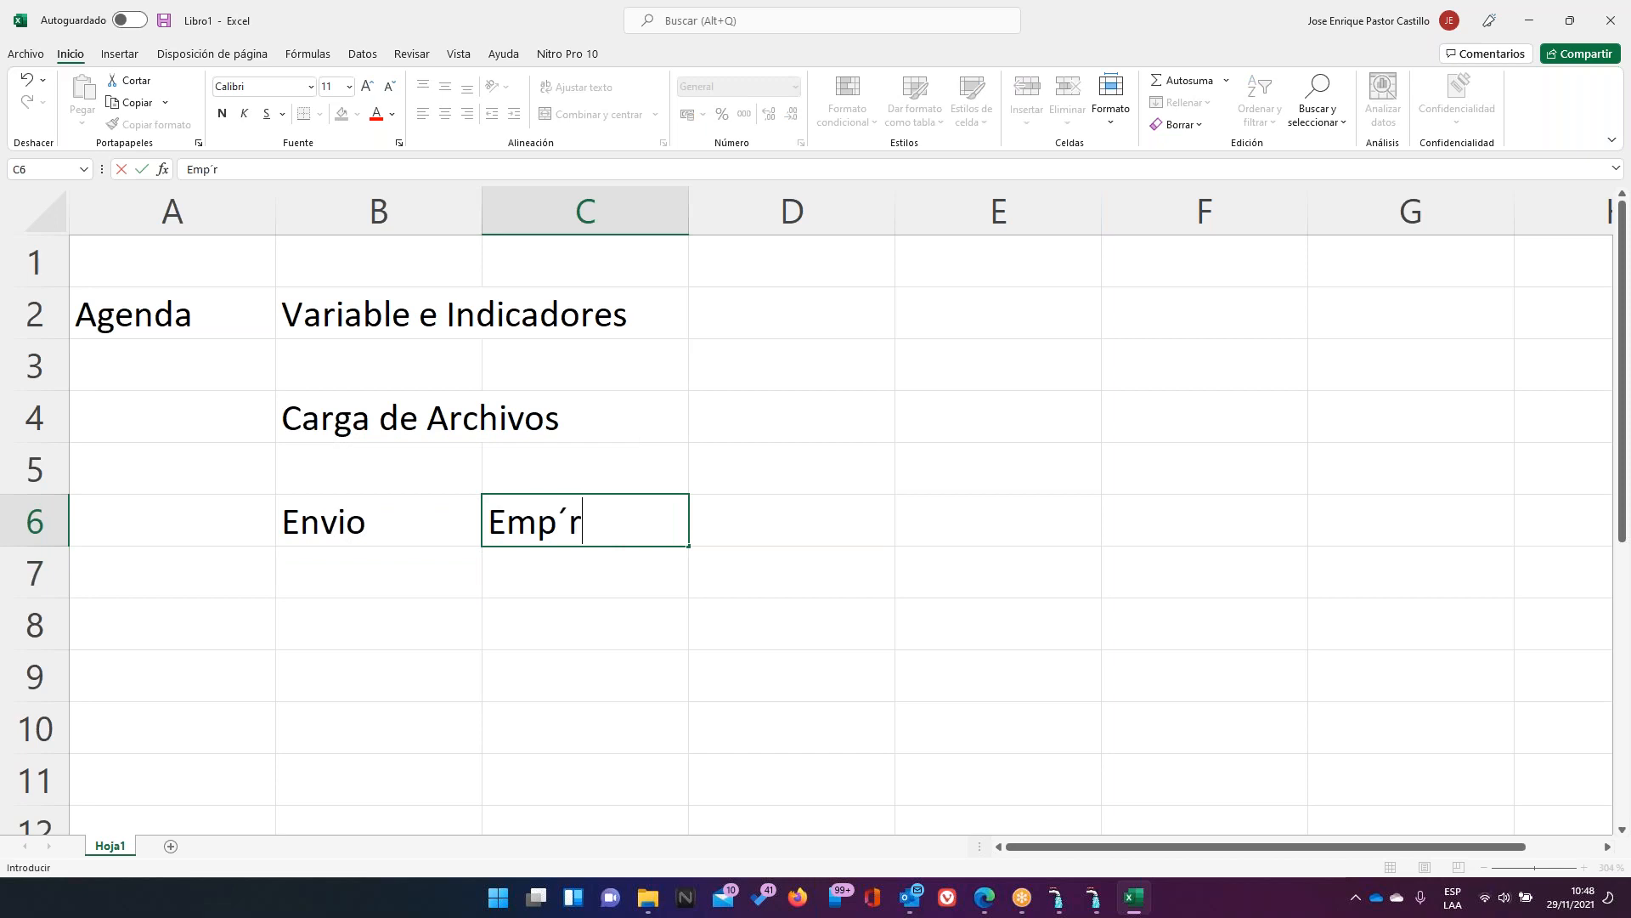
key(BackSpace)
key(BackSpace)
text(resas)
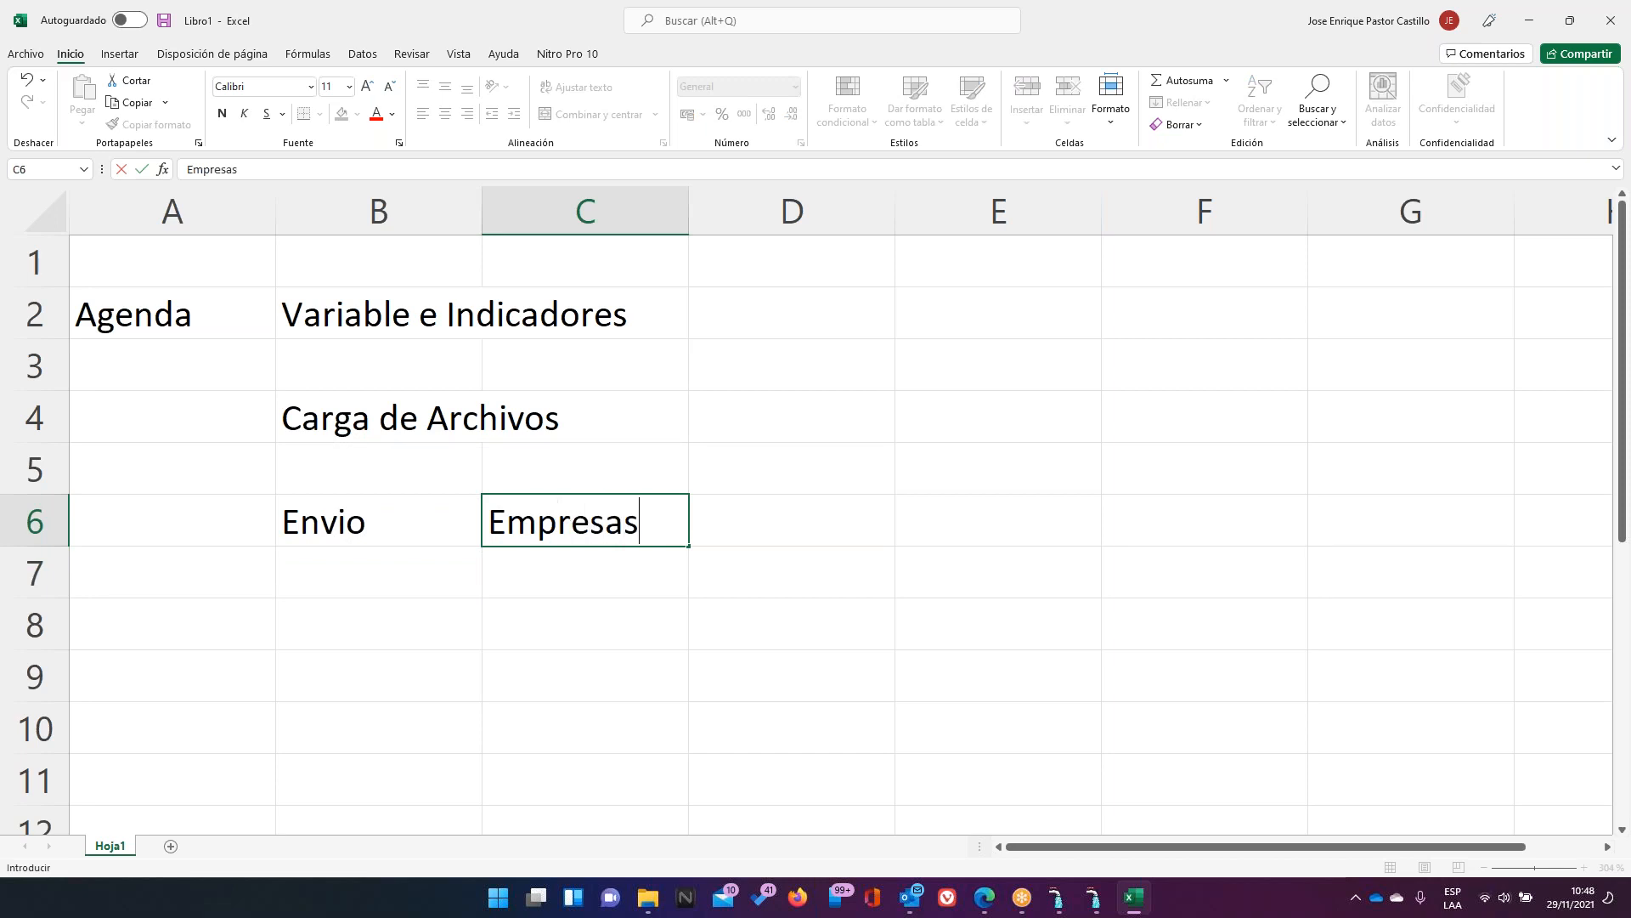
text( Contabilidad C#)
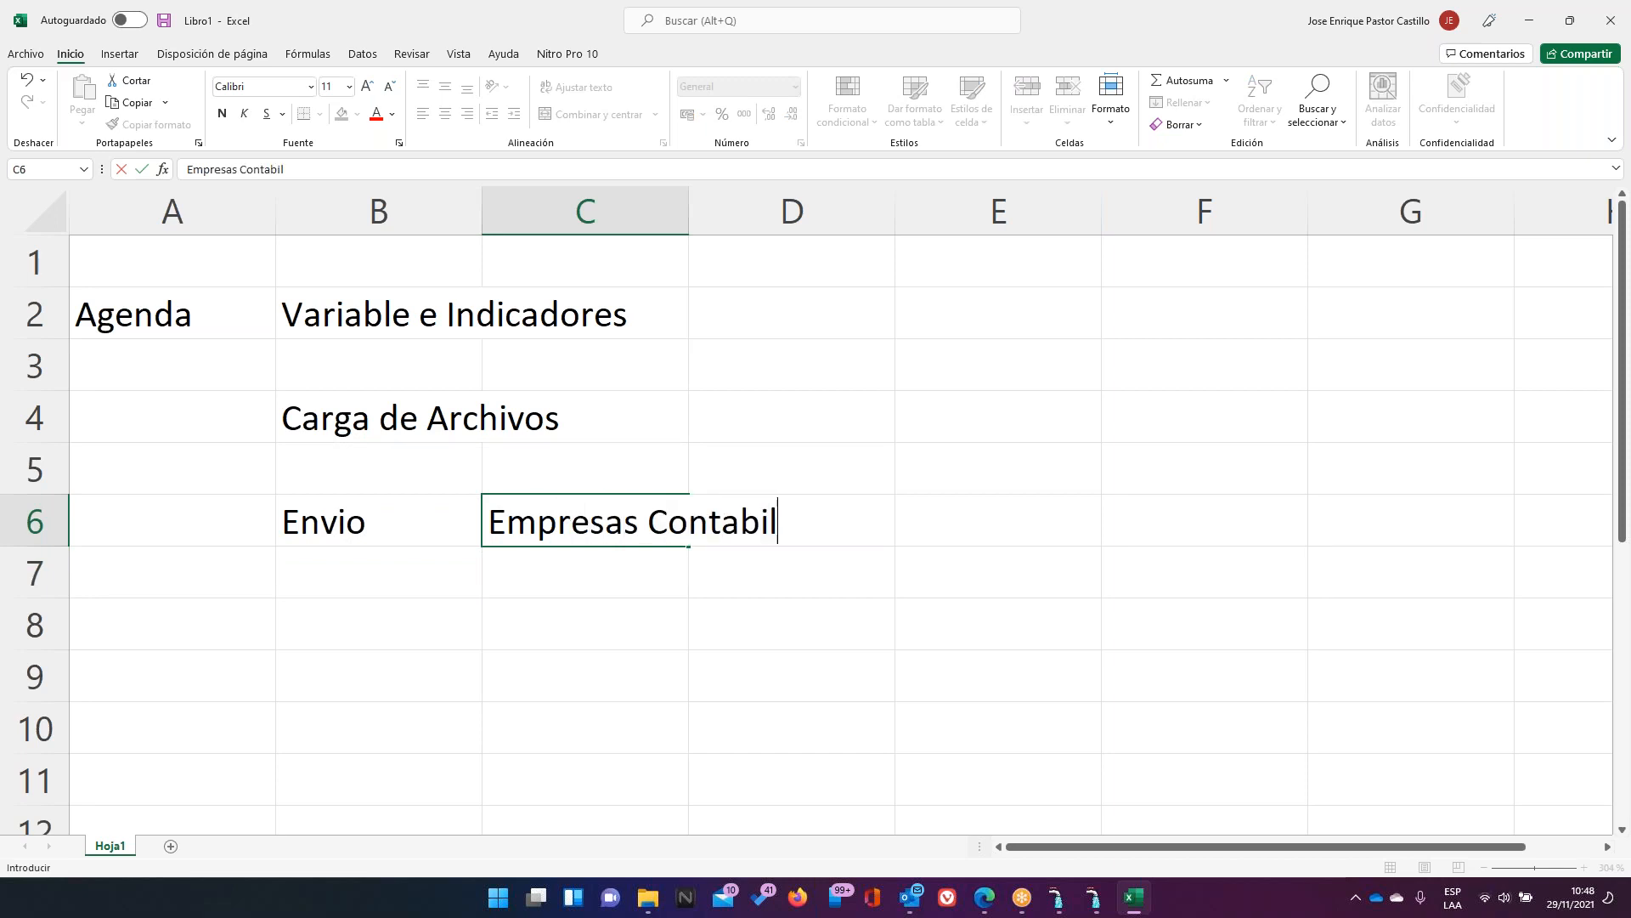
key(BackSpace)
key(BackSpace)
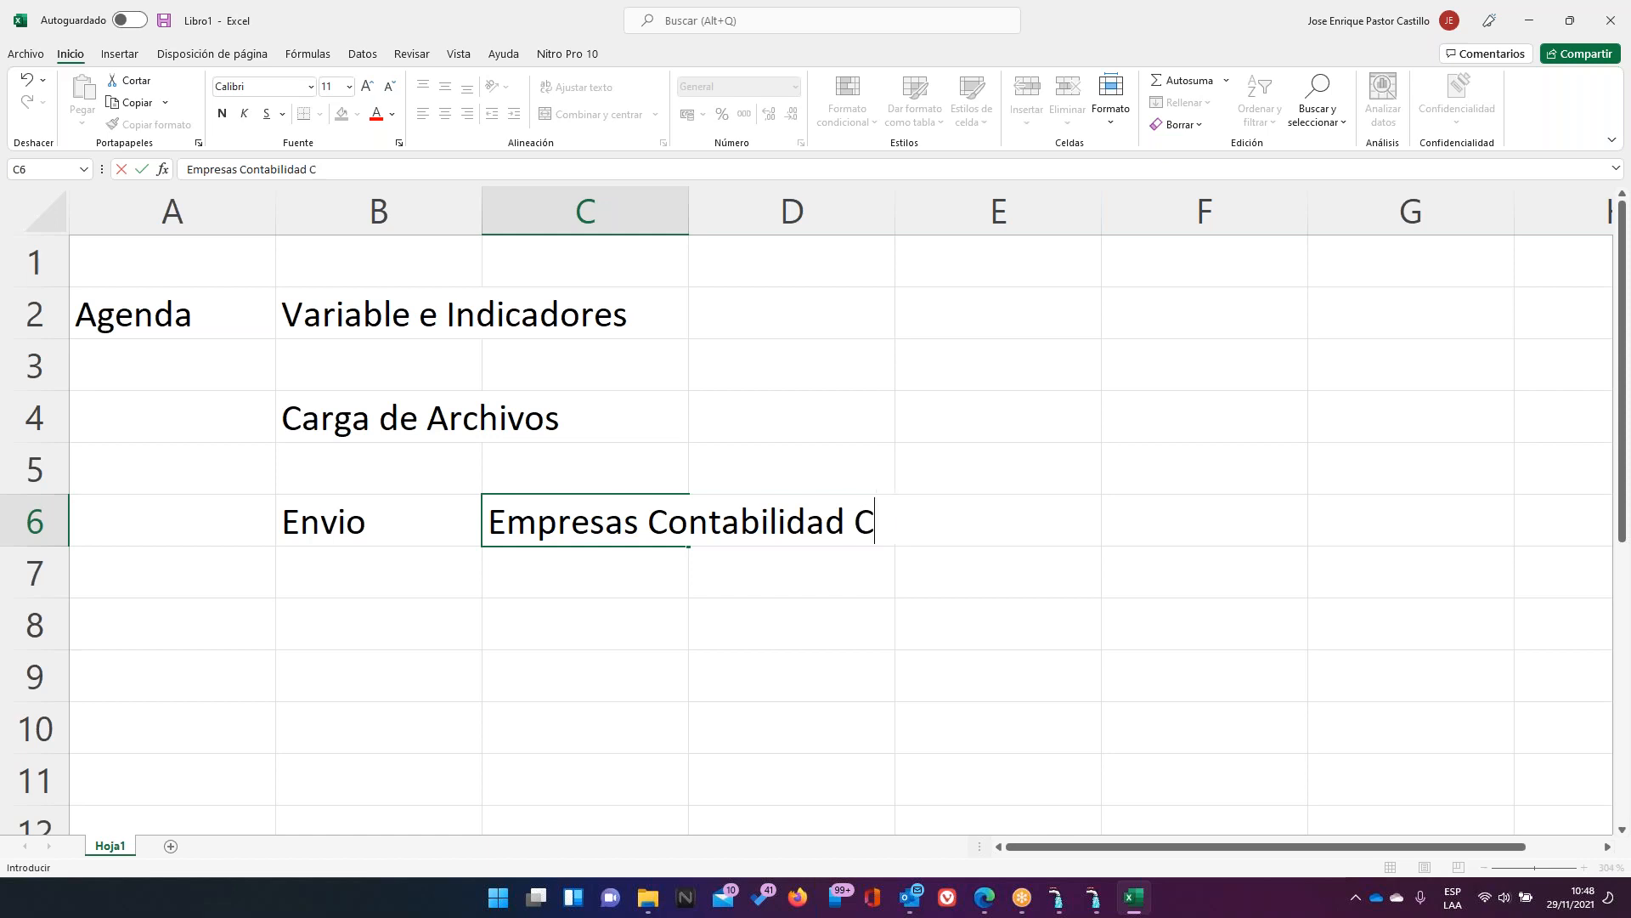
text(>)
key(BackSpace)
text(Centralizada)
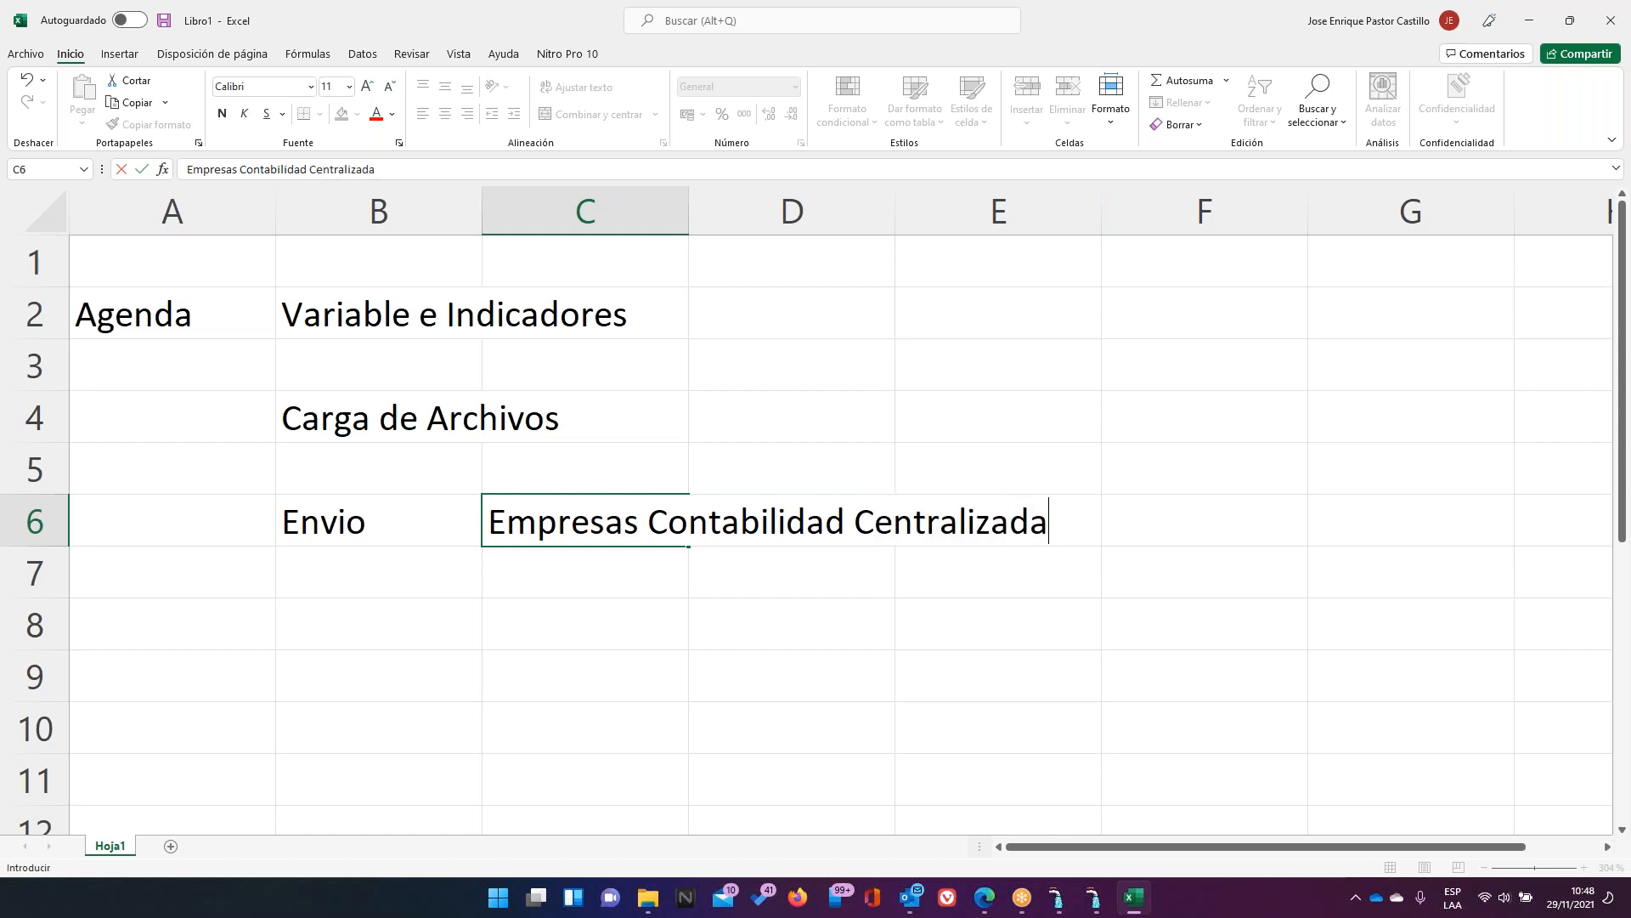
key(Return)
key(Return)
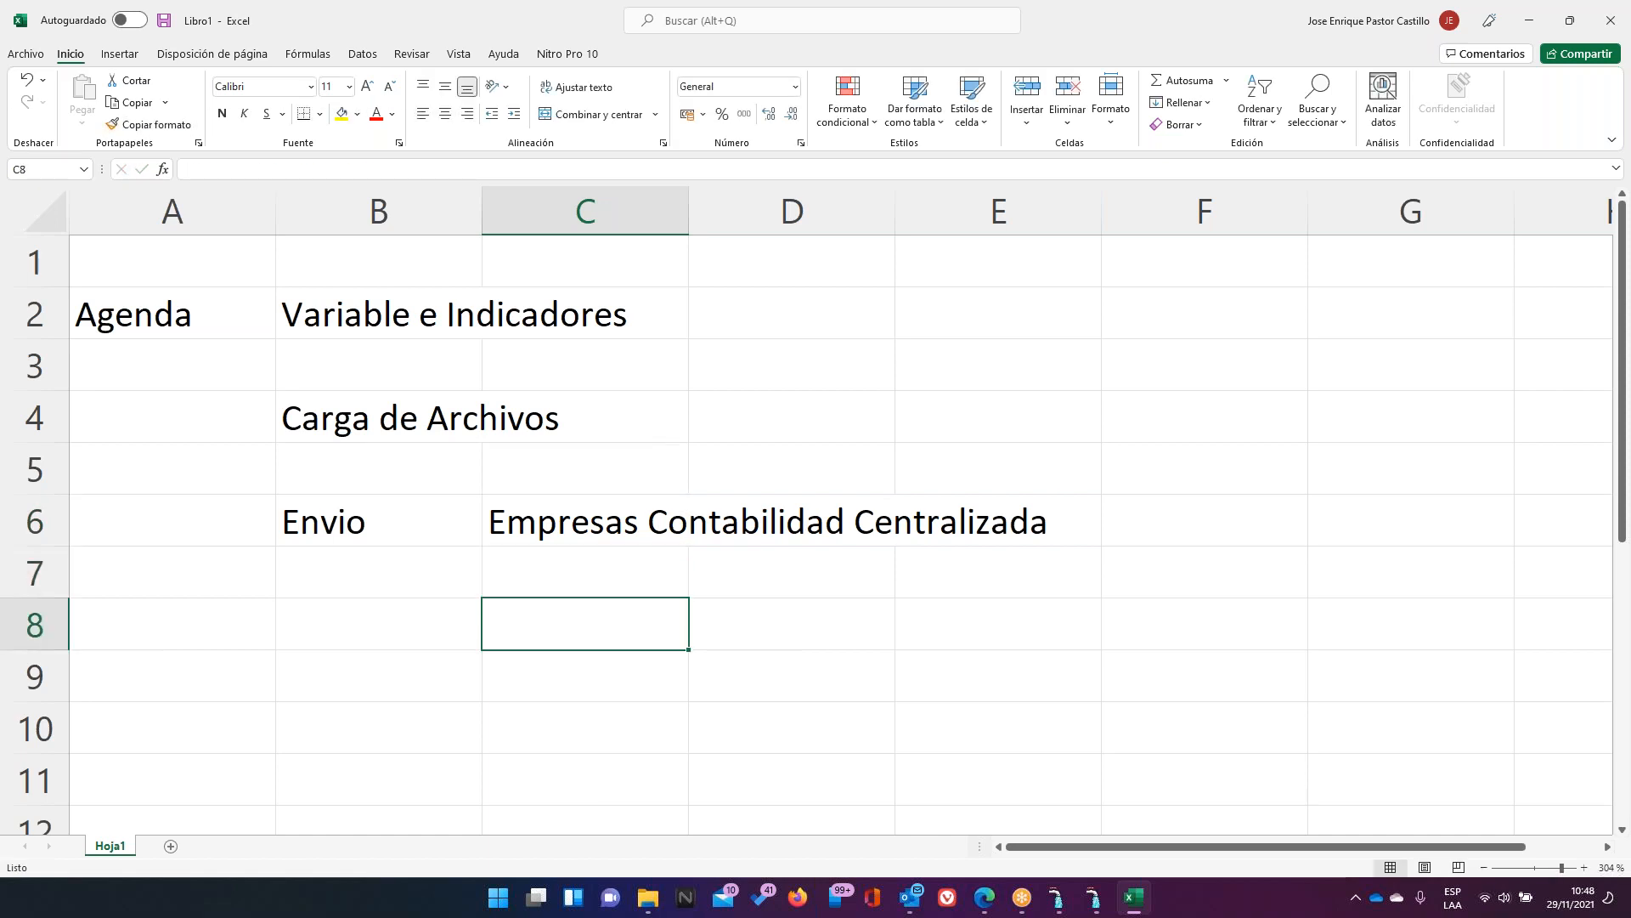
Enter 'Contabilidad por Localidades' in C8, remove the stray brace, and prefix it with 'Empresas'
text(Contabil)
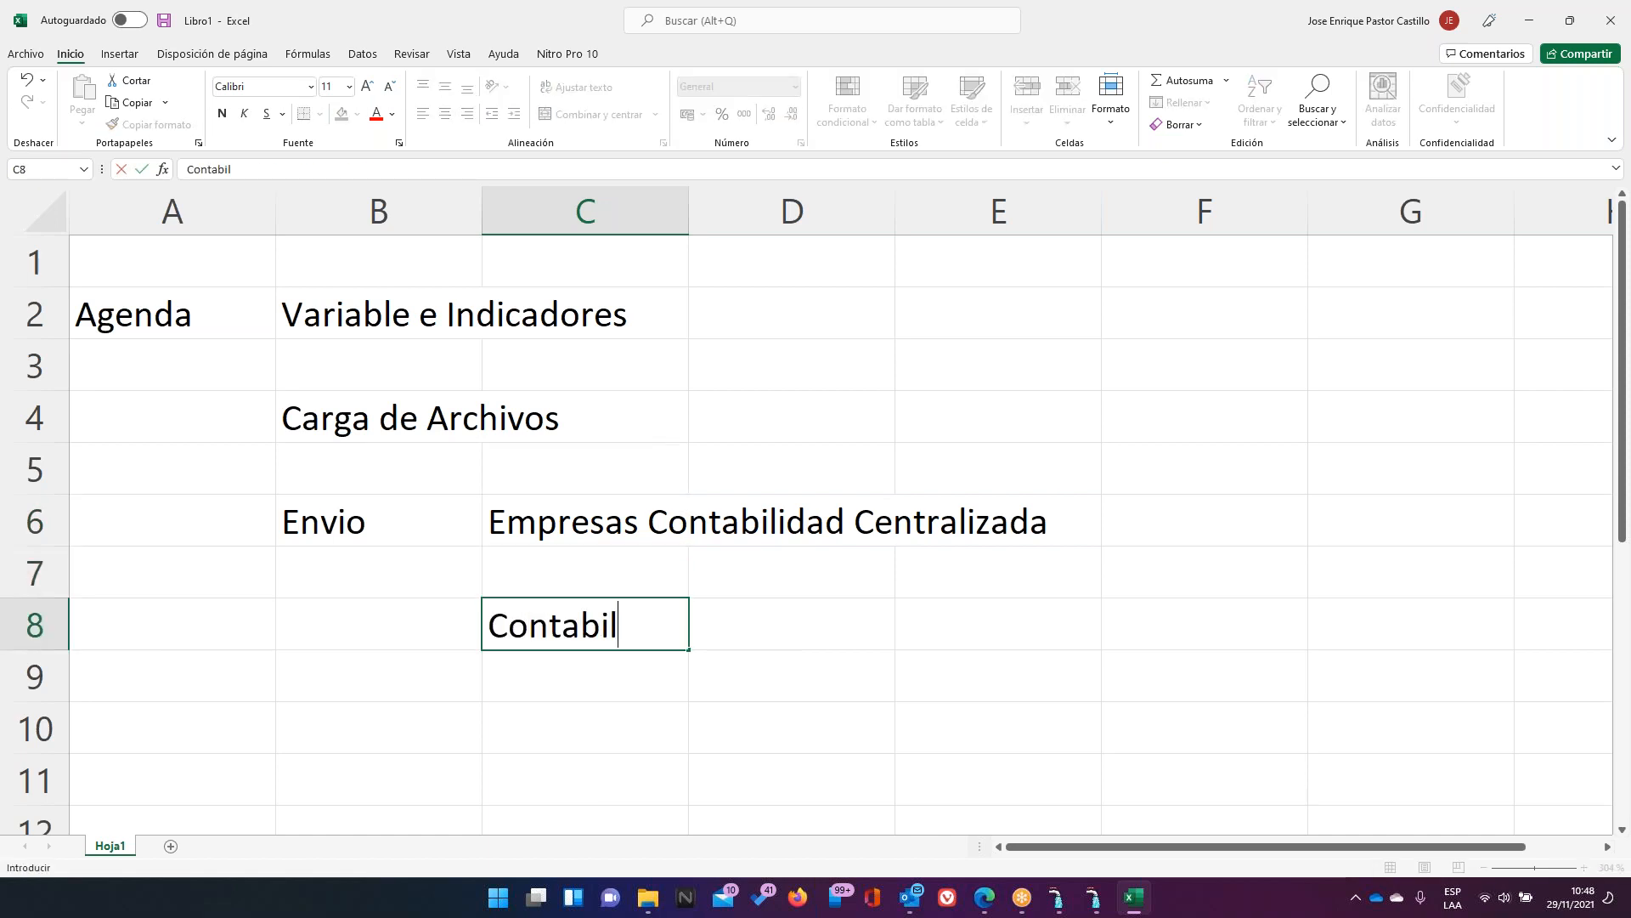
text(idad por Lo)
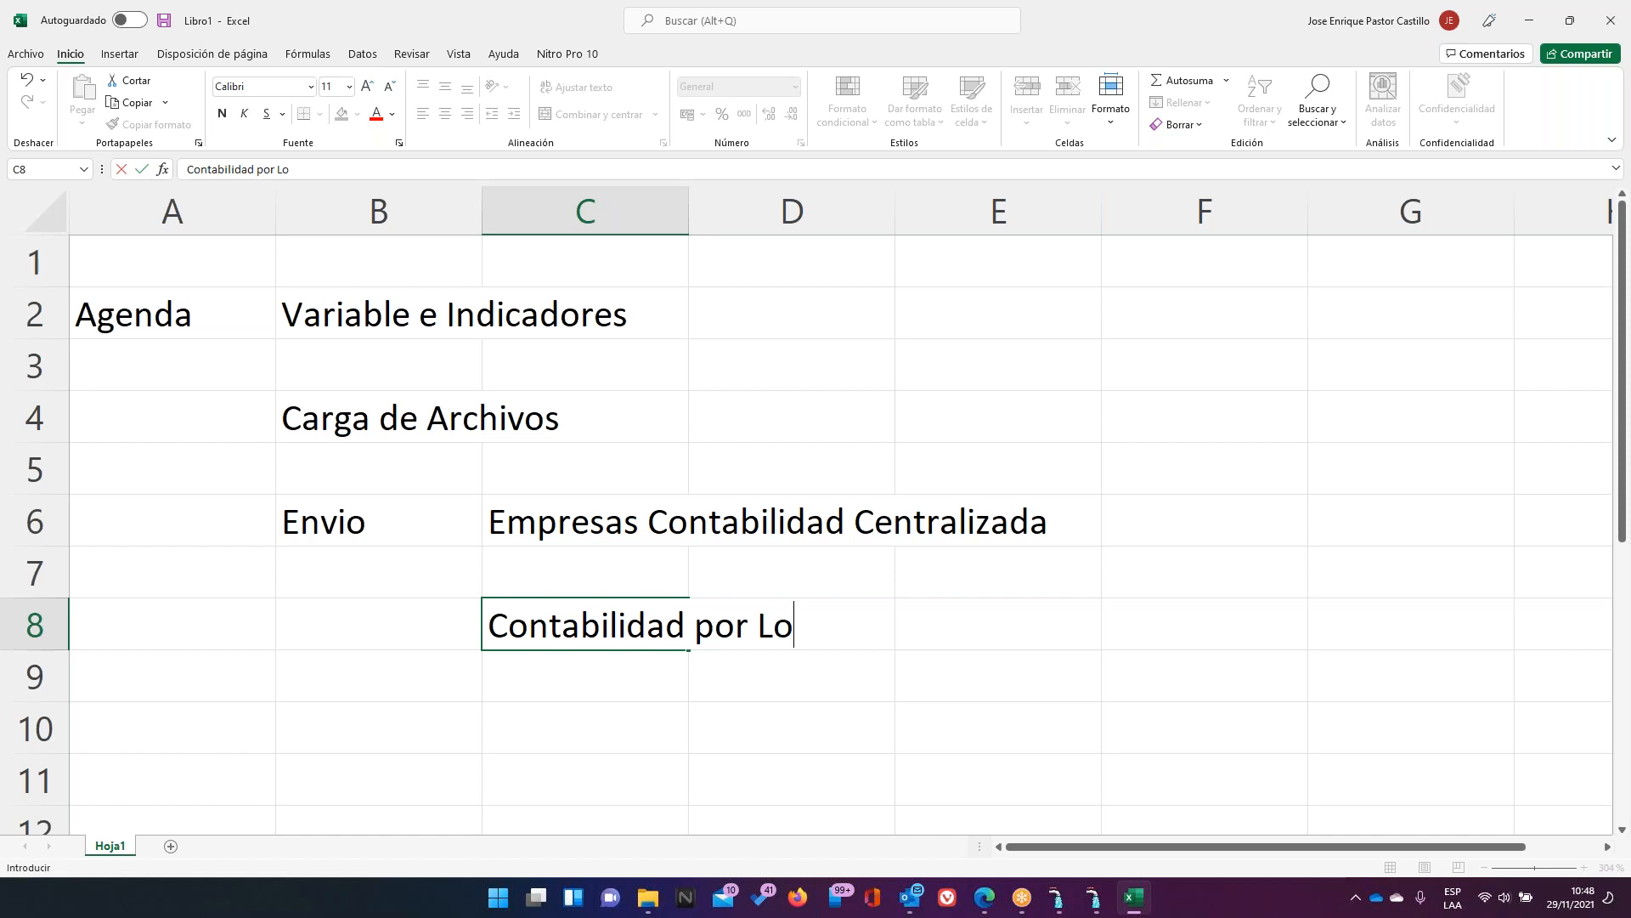
text(calidades})
key(Return)
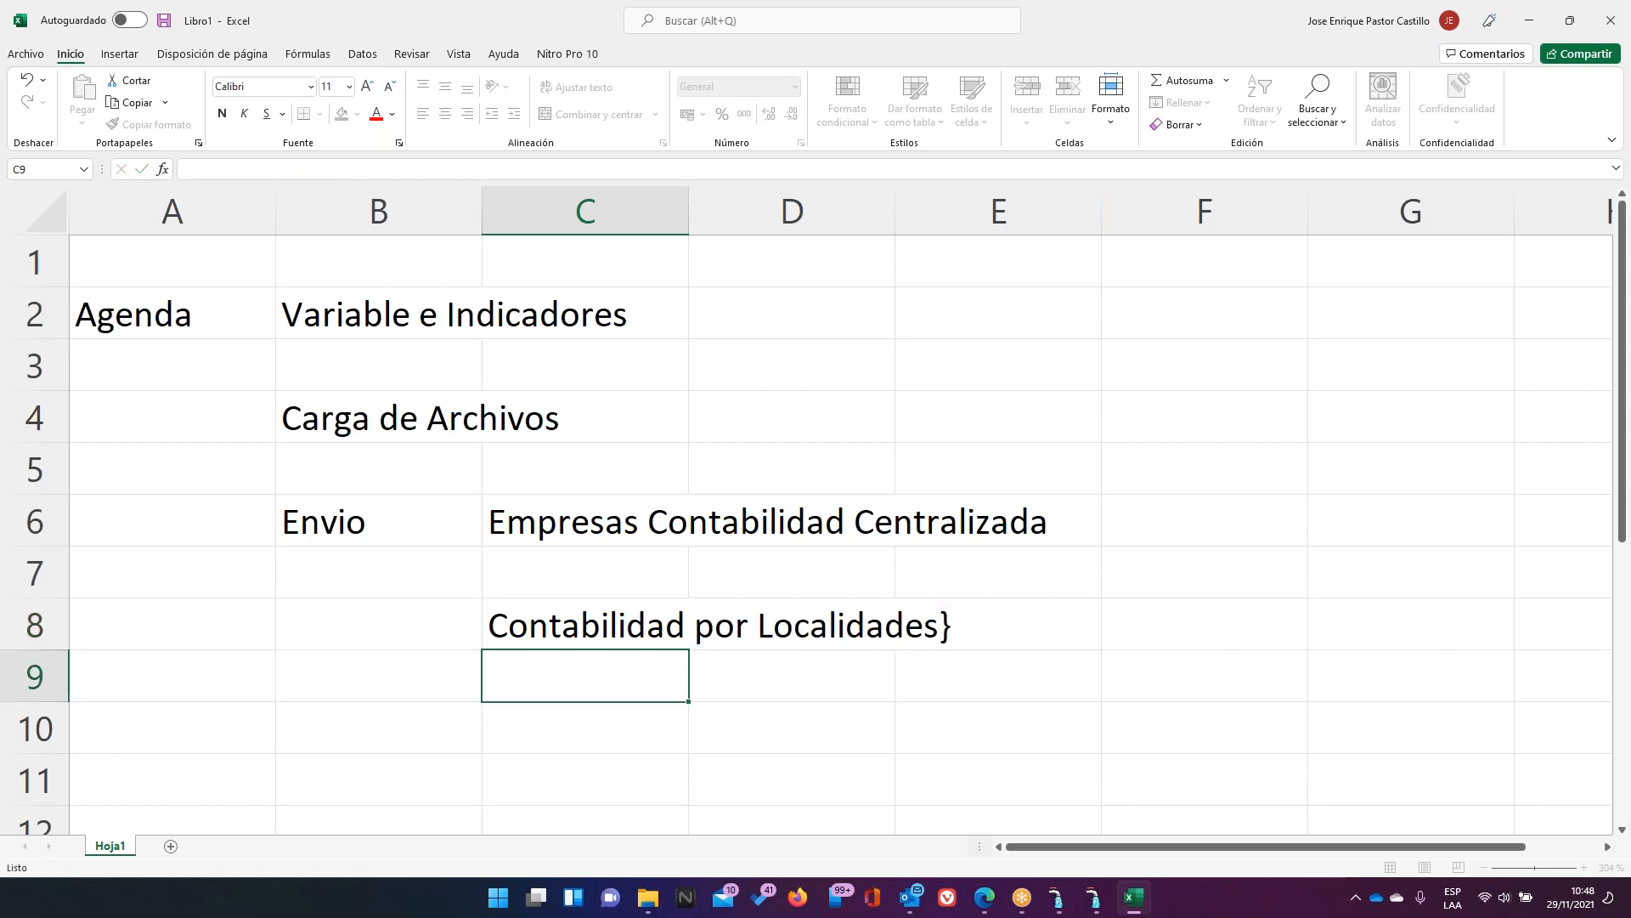
key(Up)
key(F2)
key(Left)
key(Delete)
key(Return)
key(Up)
key(Up)
key(Up)
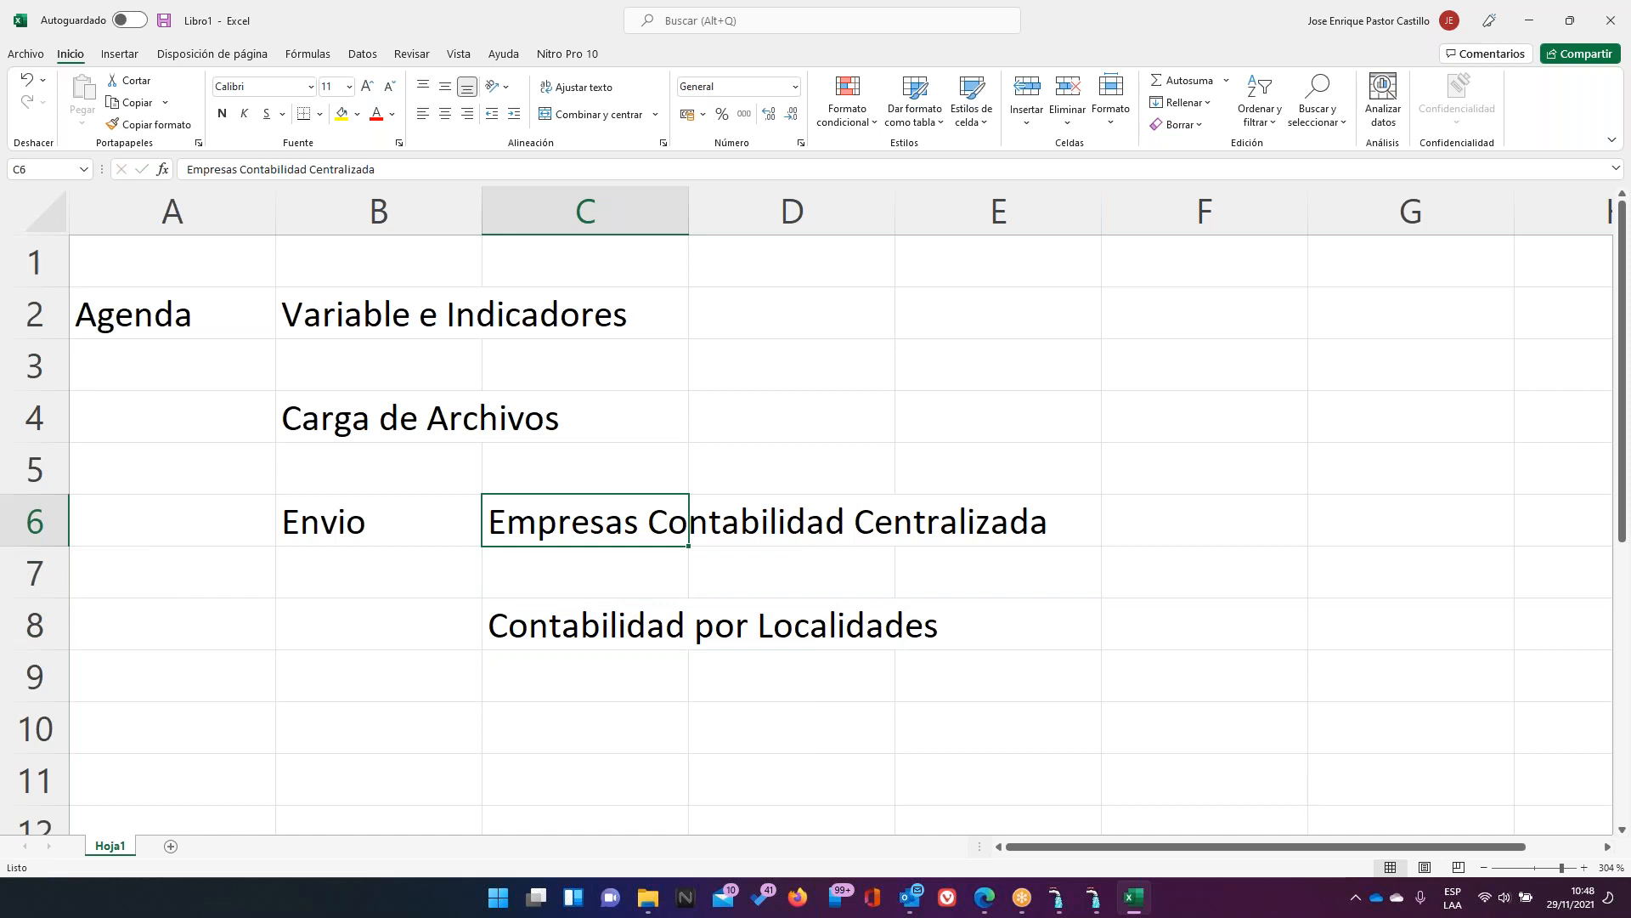
key(Down)
key(Down)
key(F2)
key(Home)
text(Empresas)
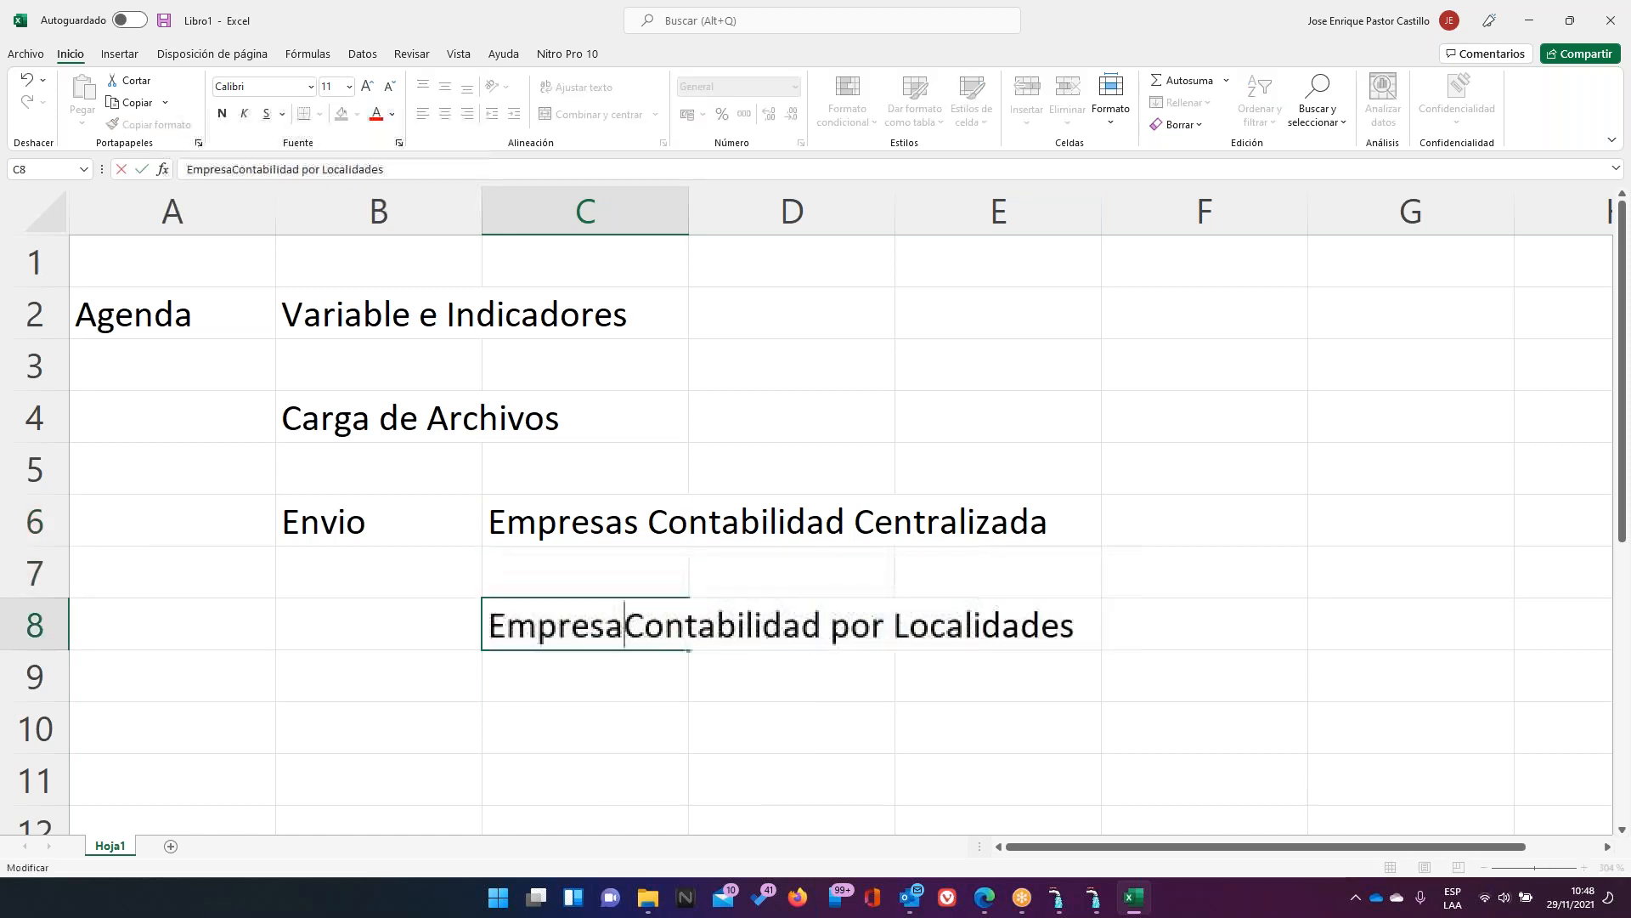
key(Return)
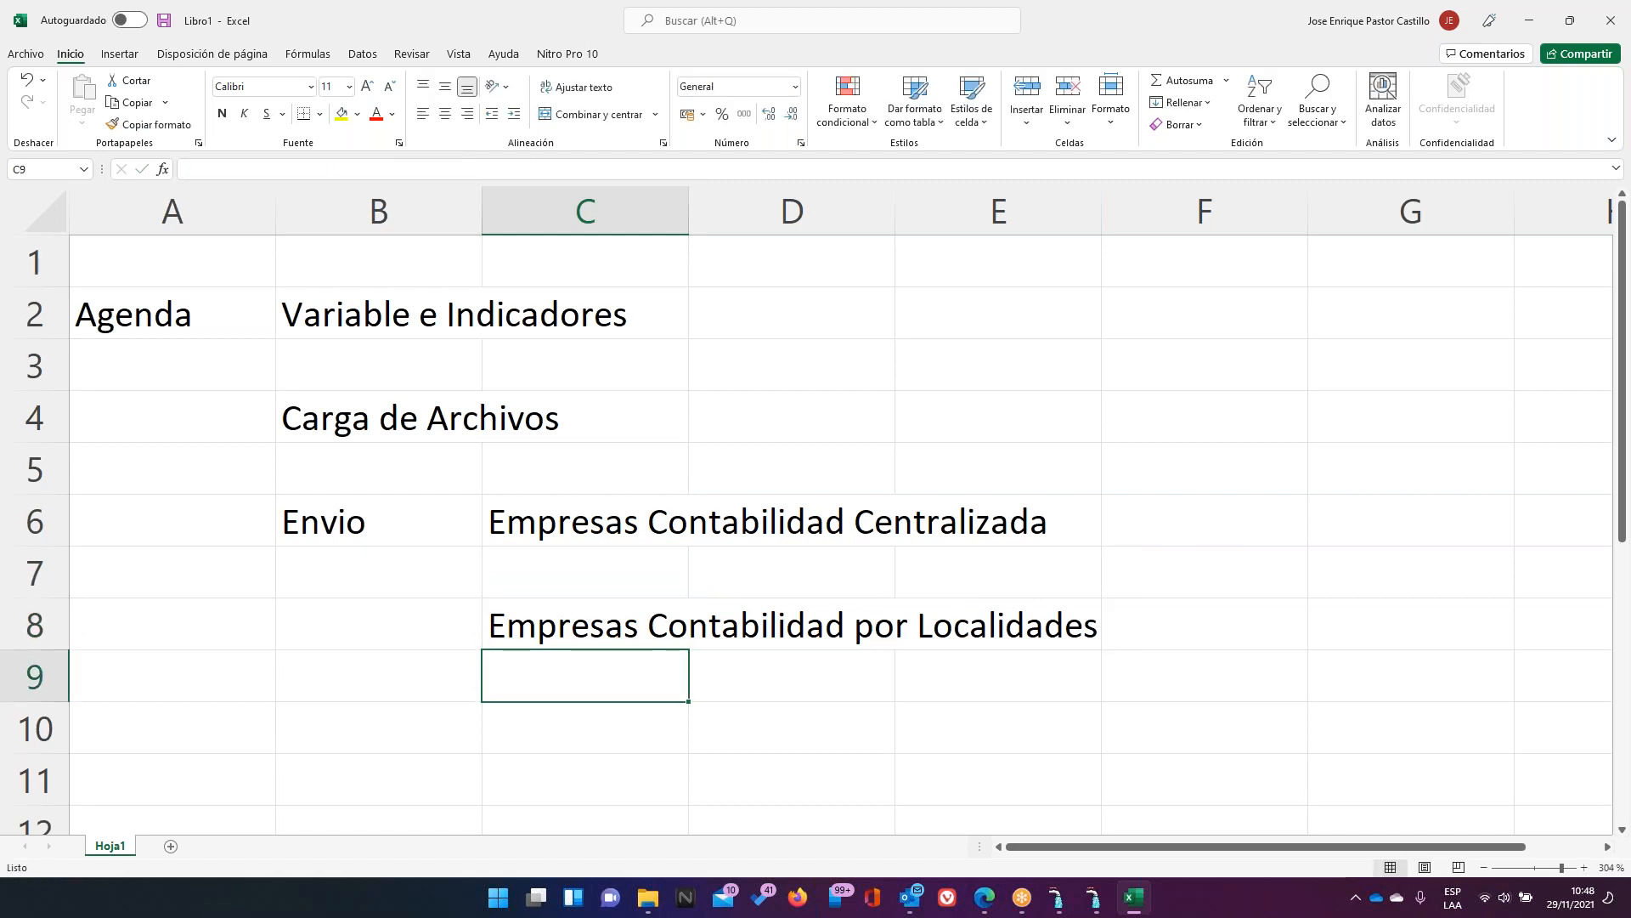
Apply a yellow fill to ranges C6:E6 and C8:E8
key(Up)
key(Up)
key(Up)
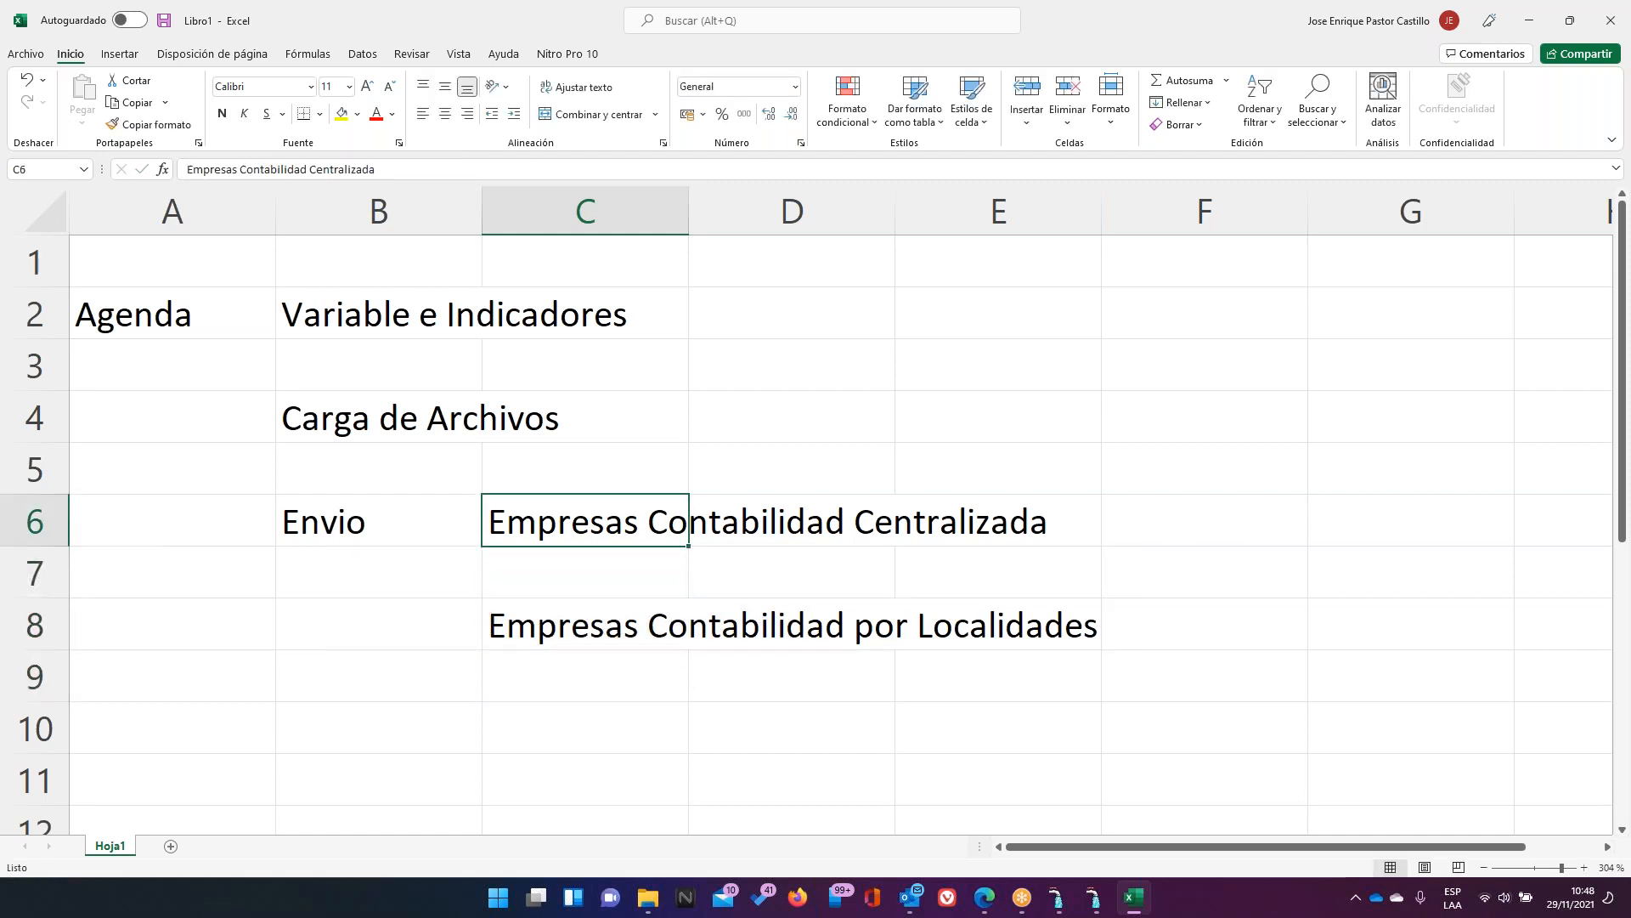
click(342, 115)
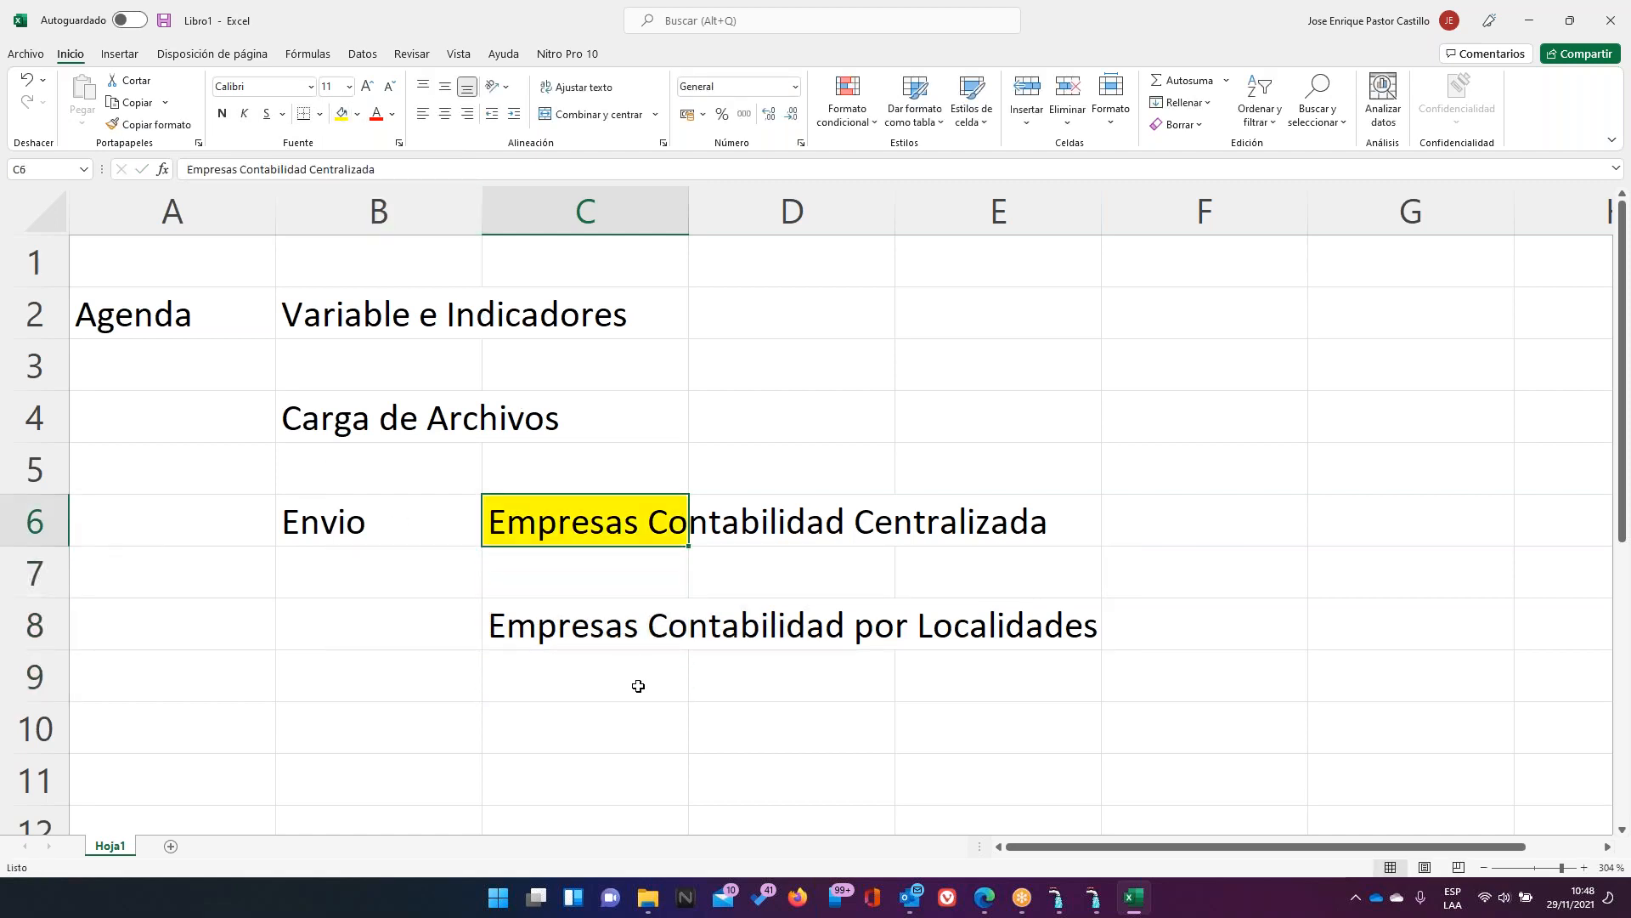
drag(678, 523, 986, 514)
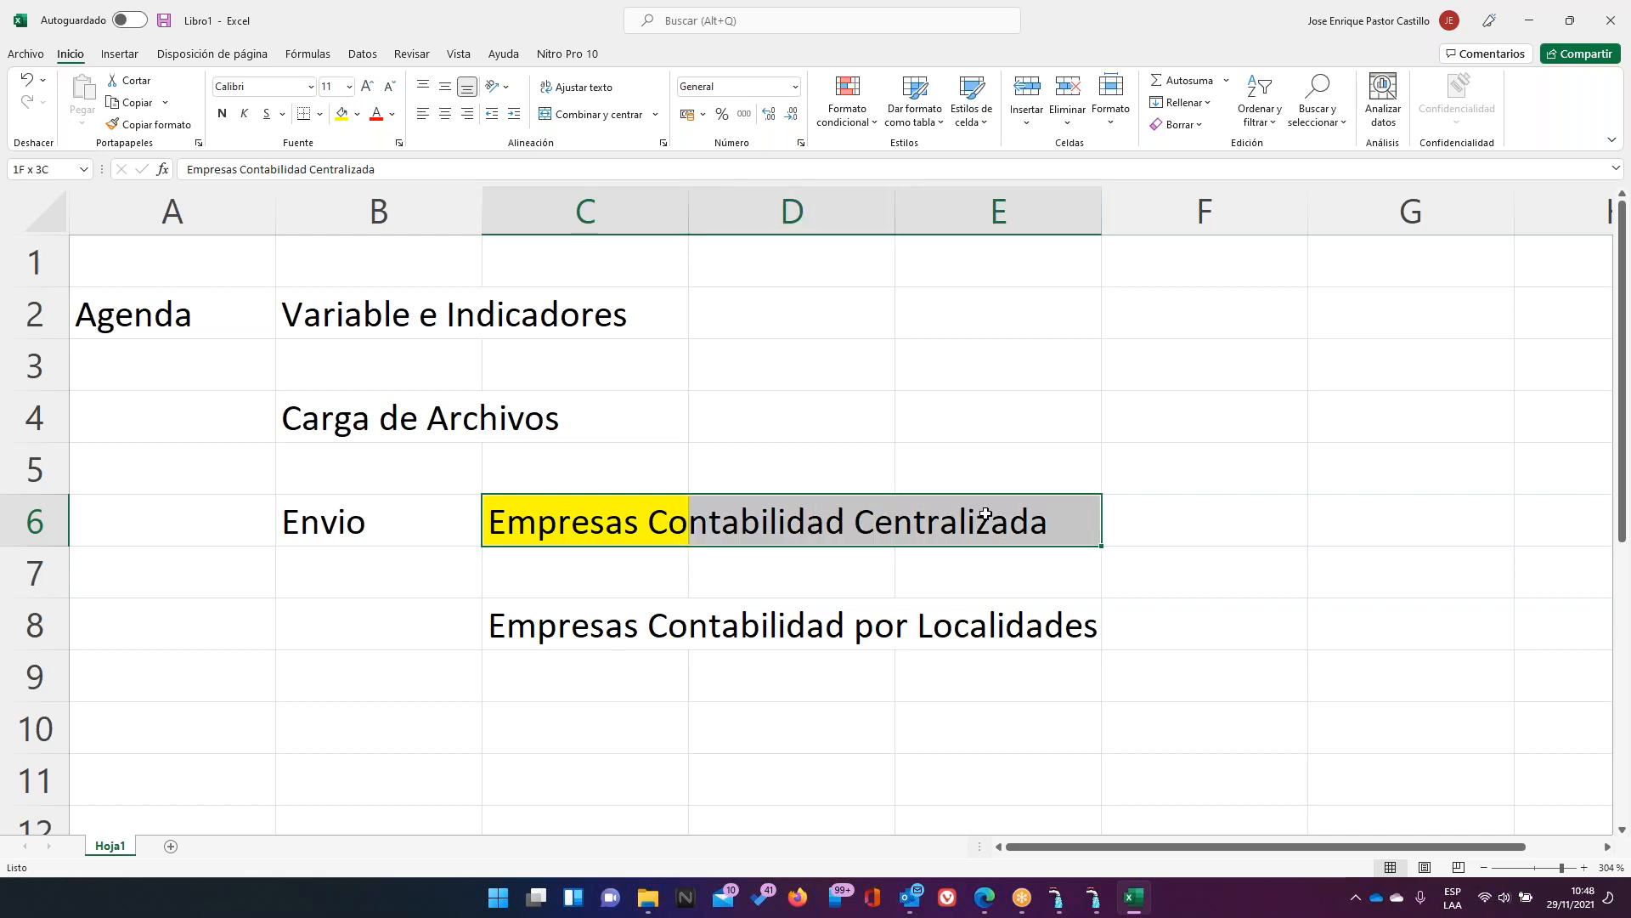
click(342, 115)
drag(574, 639, 1011, 605)
click(339, 116)
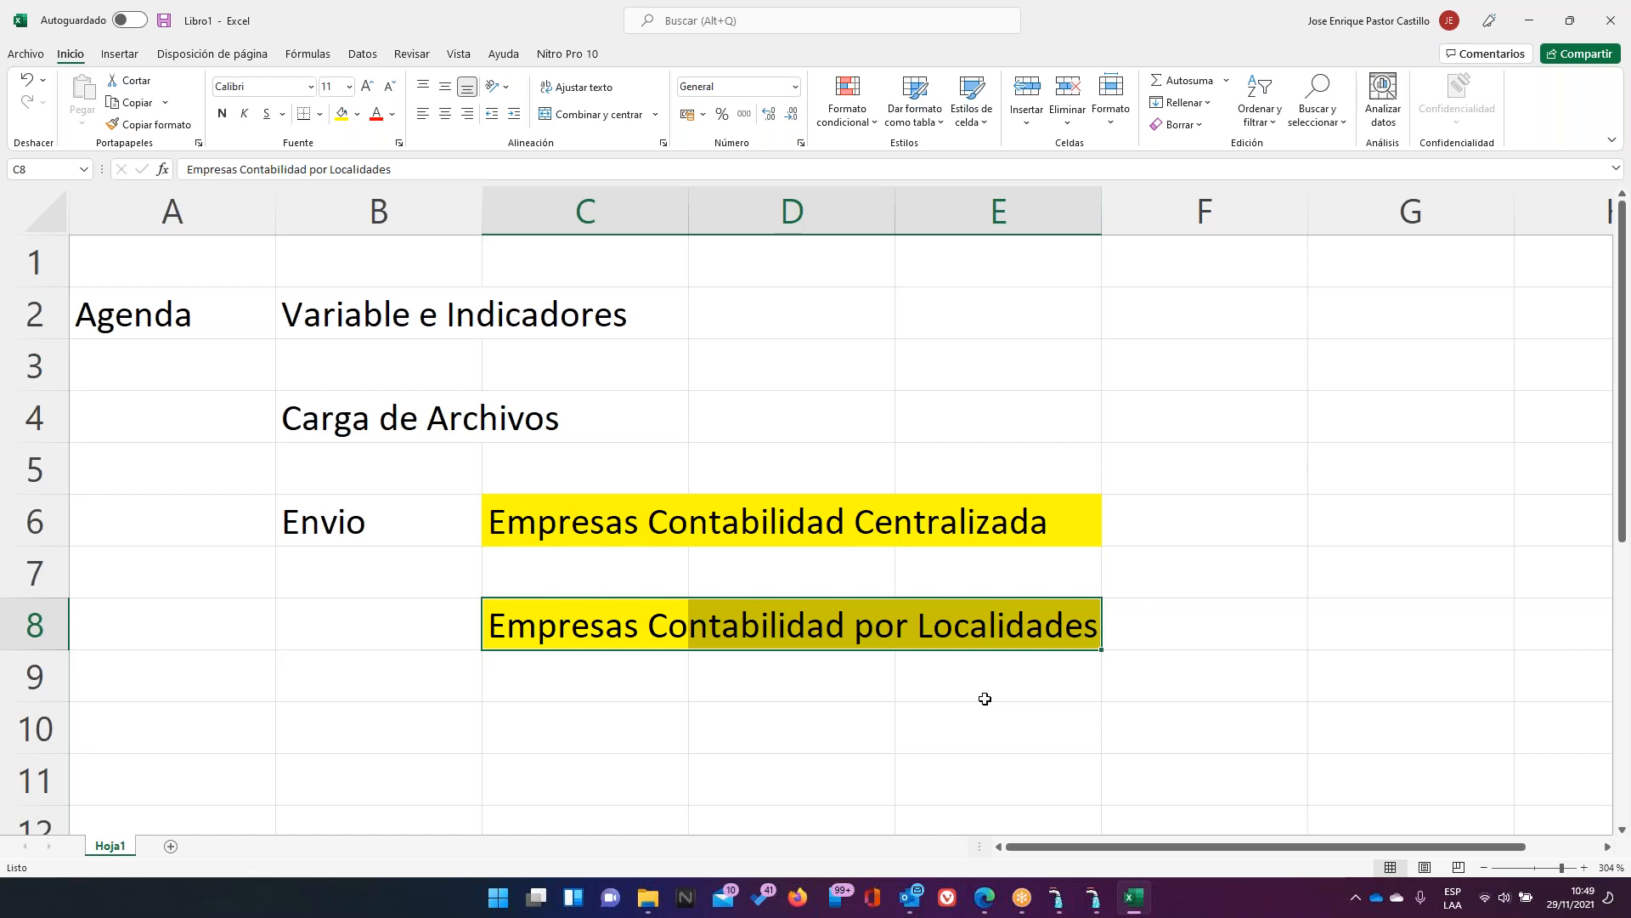
Switch to AVALON and open Configuración > Sucursales to view the five branches
click(1095, 898)
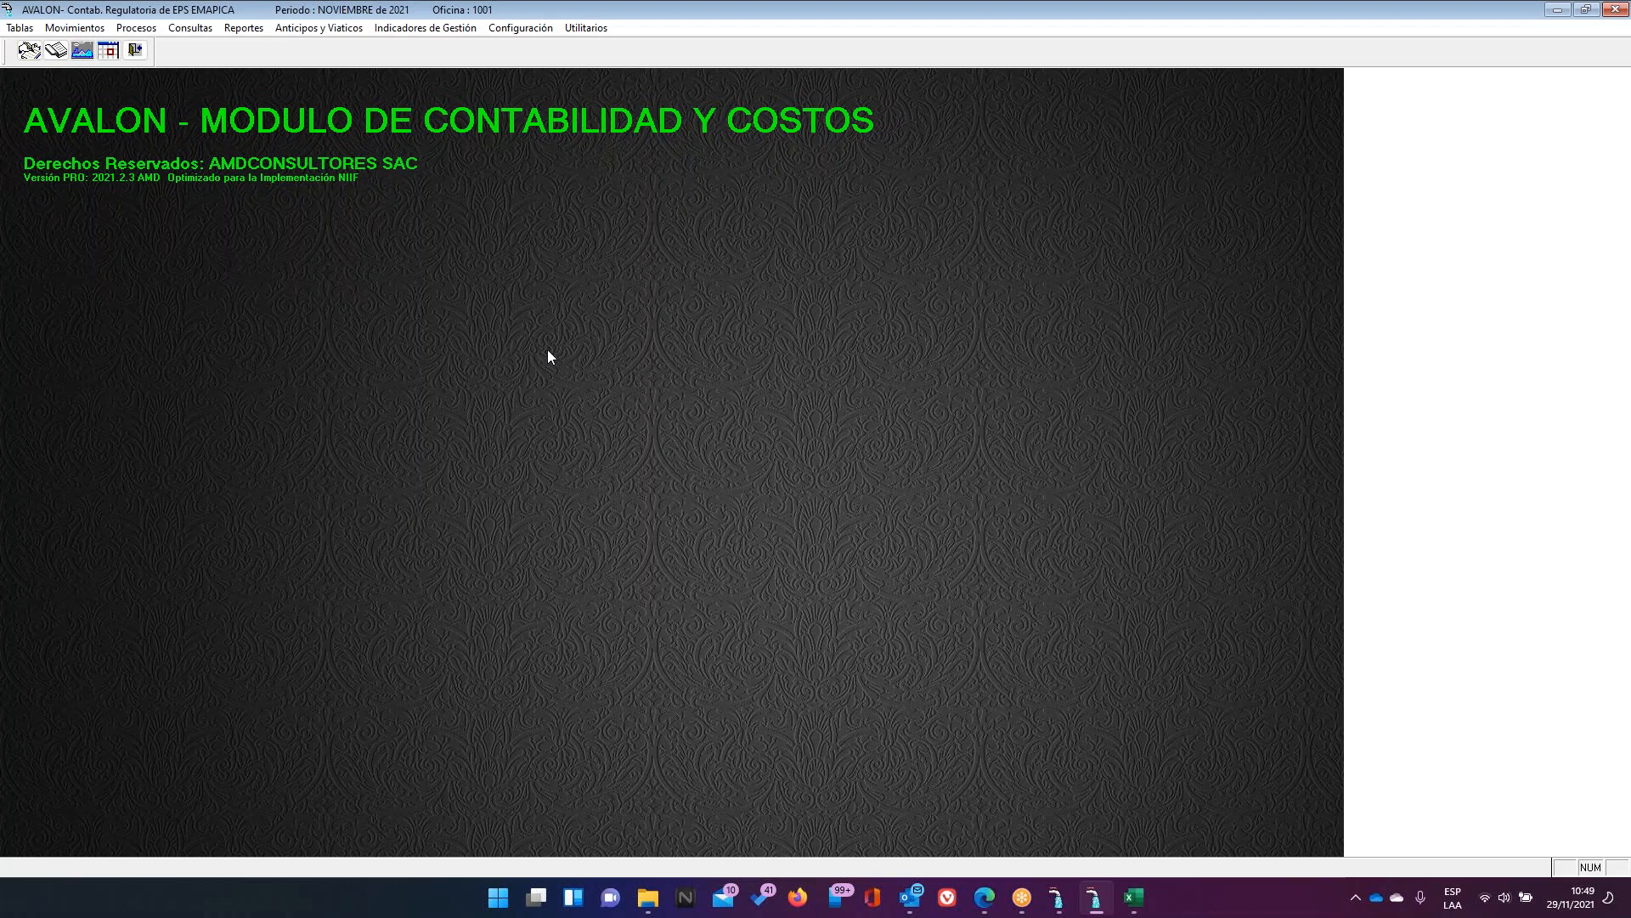
click(542, 30)
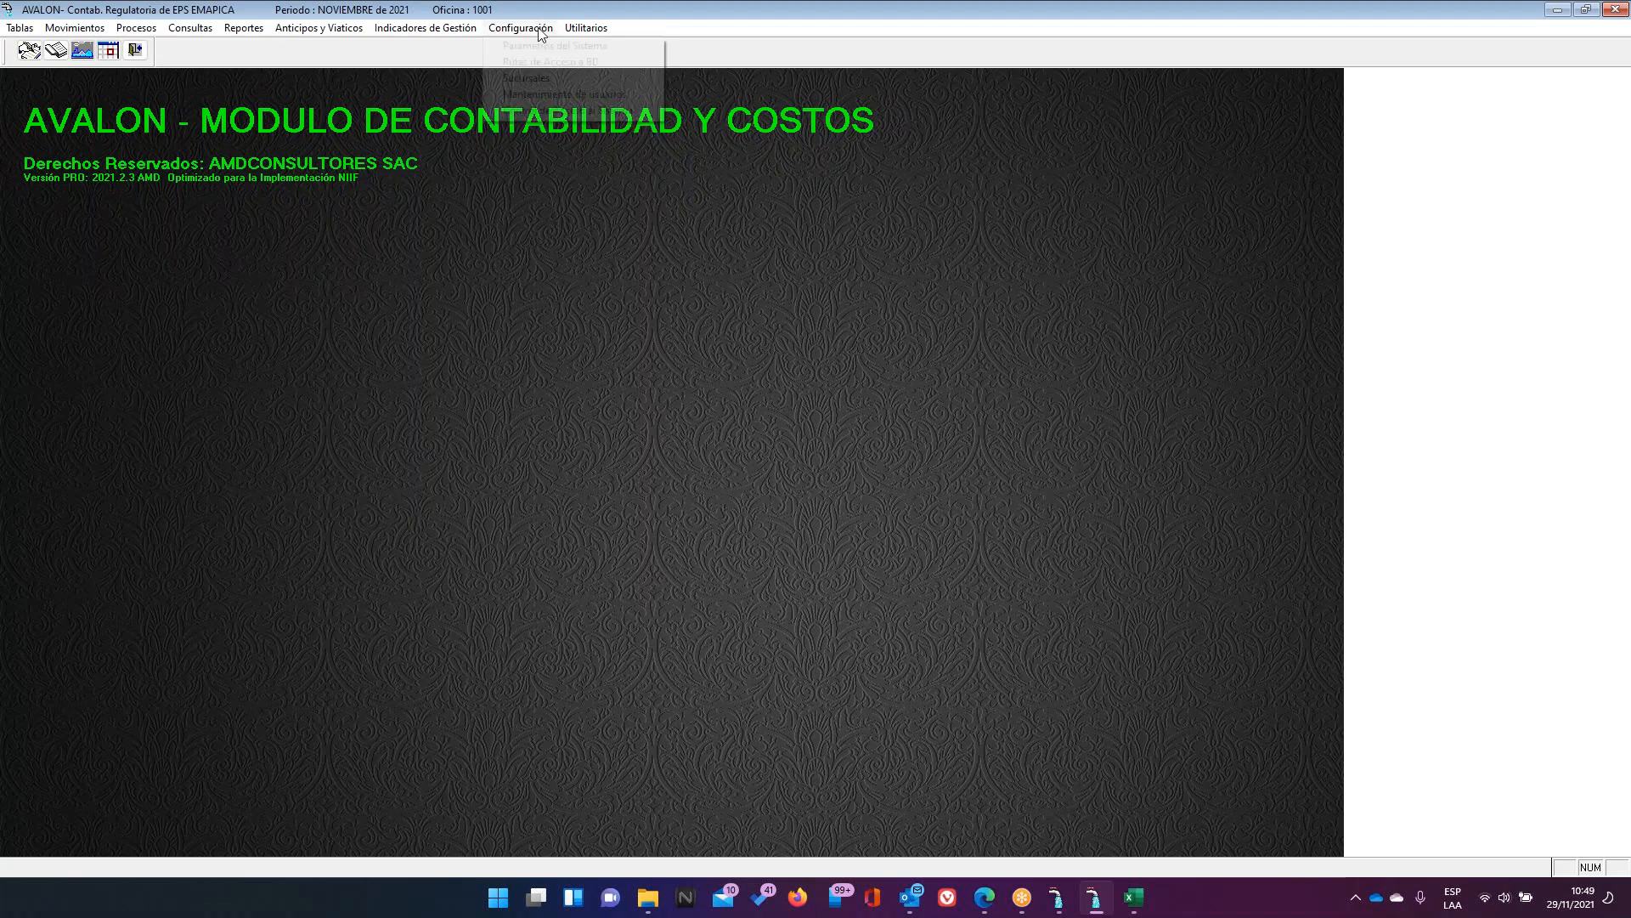
click(544, 78)
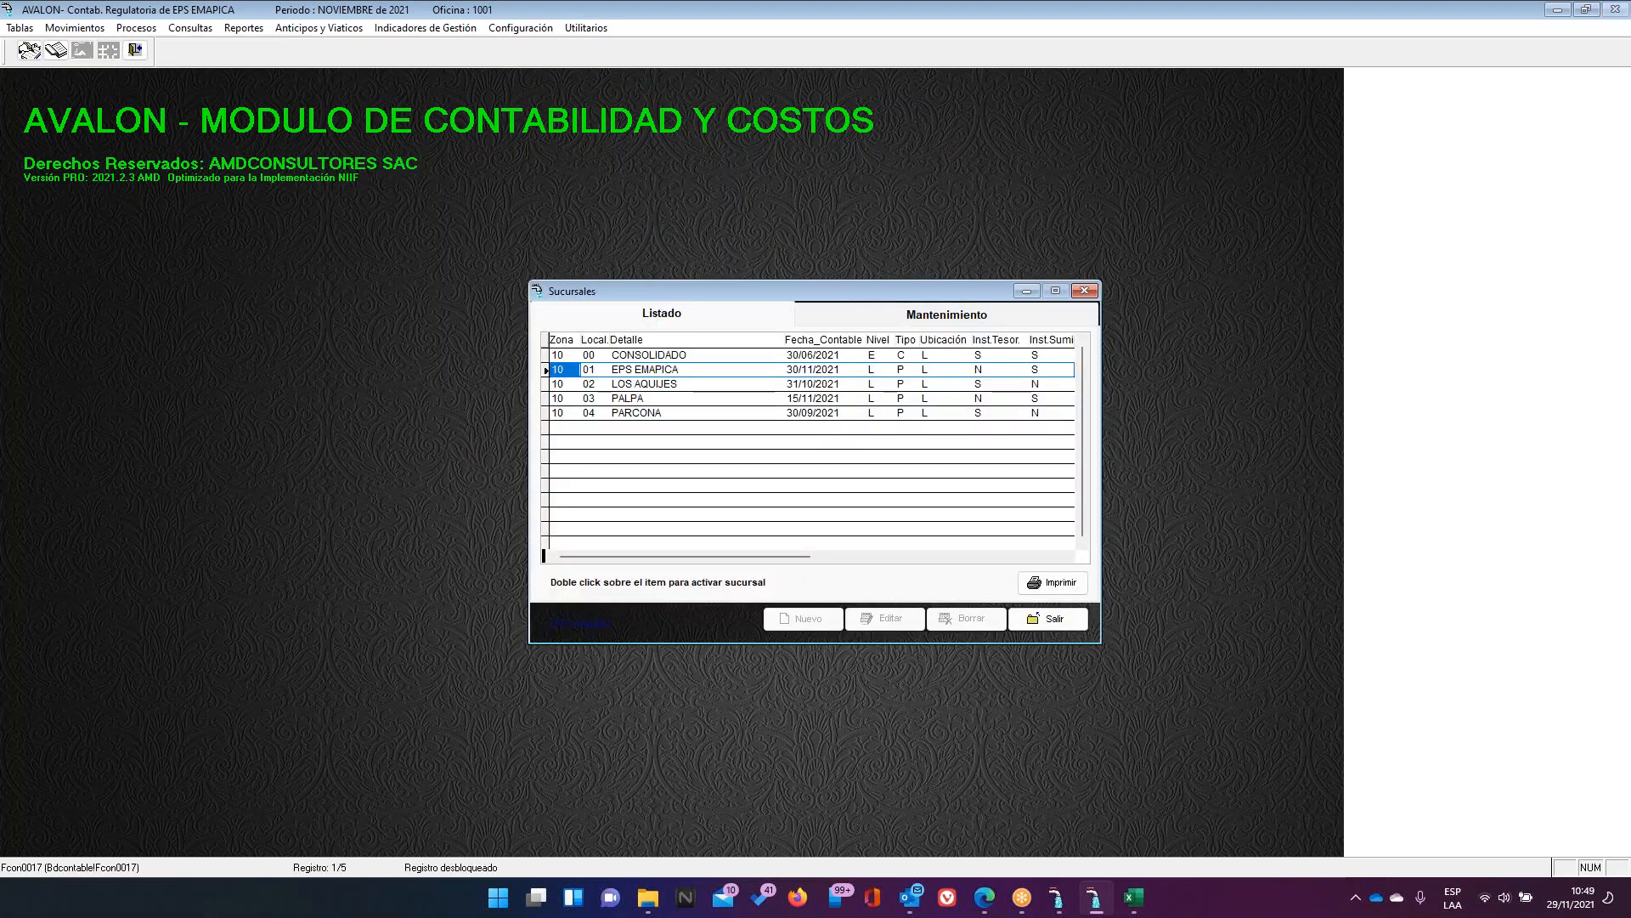
click(884, 6)
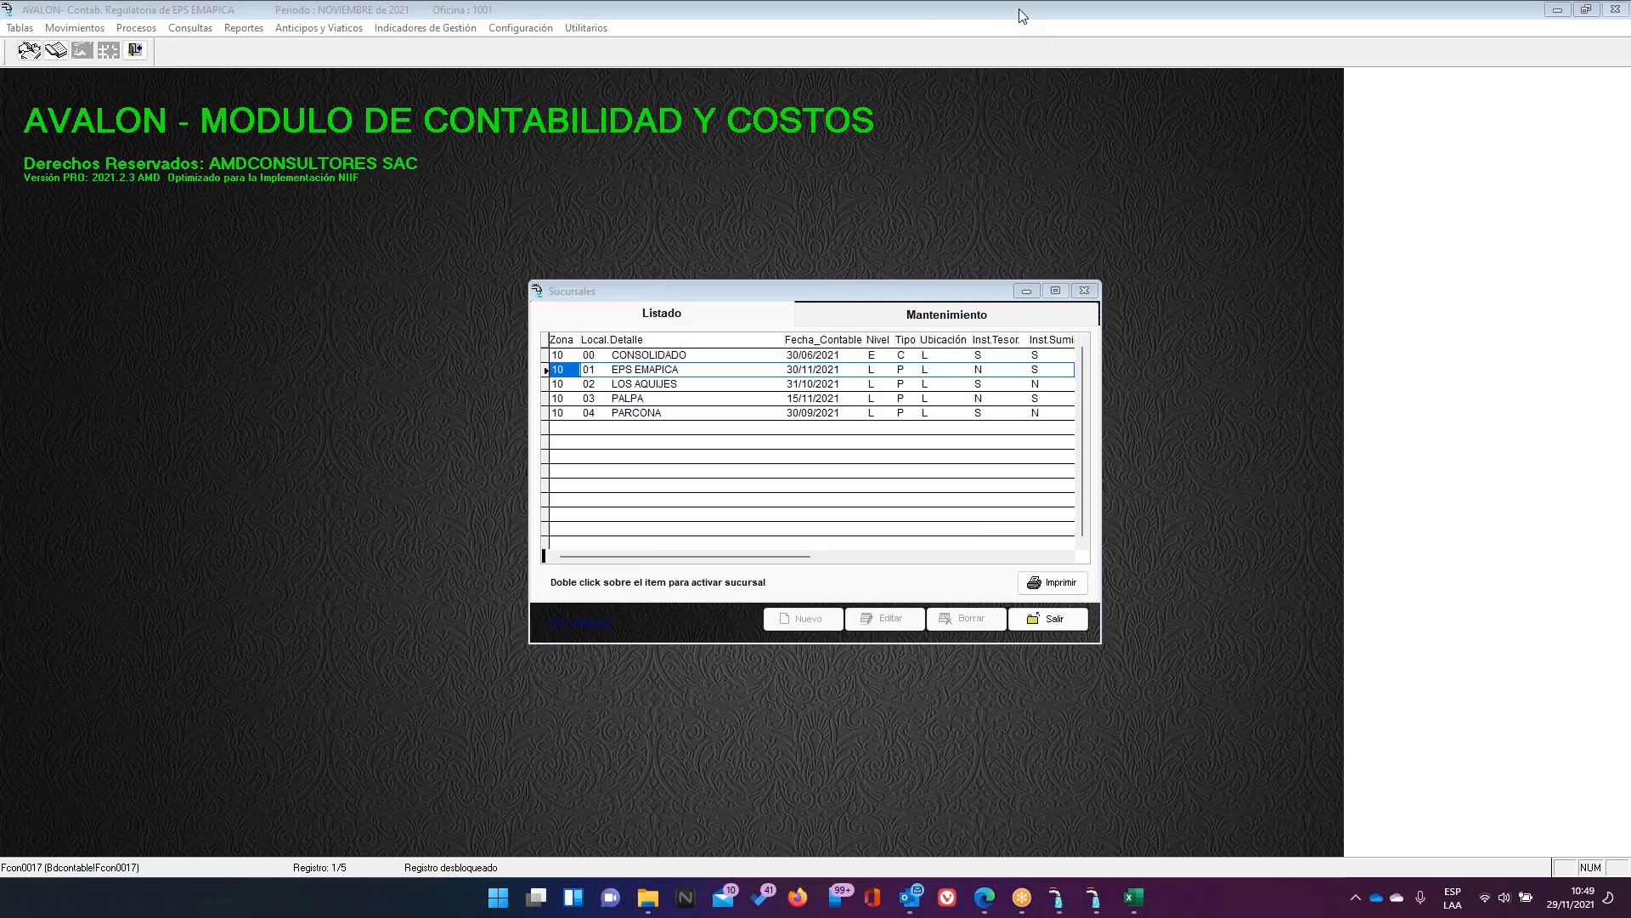
click(1003, 46)
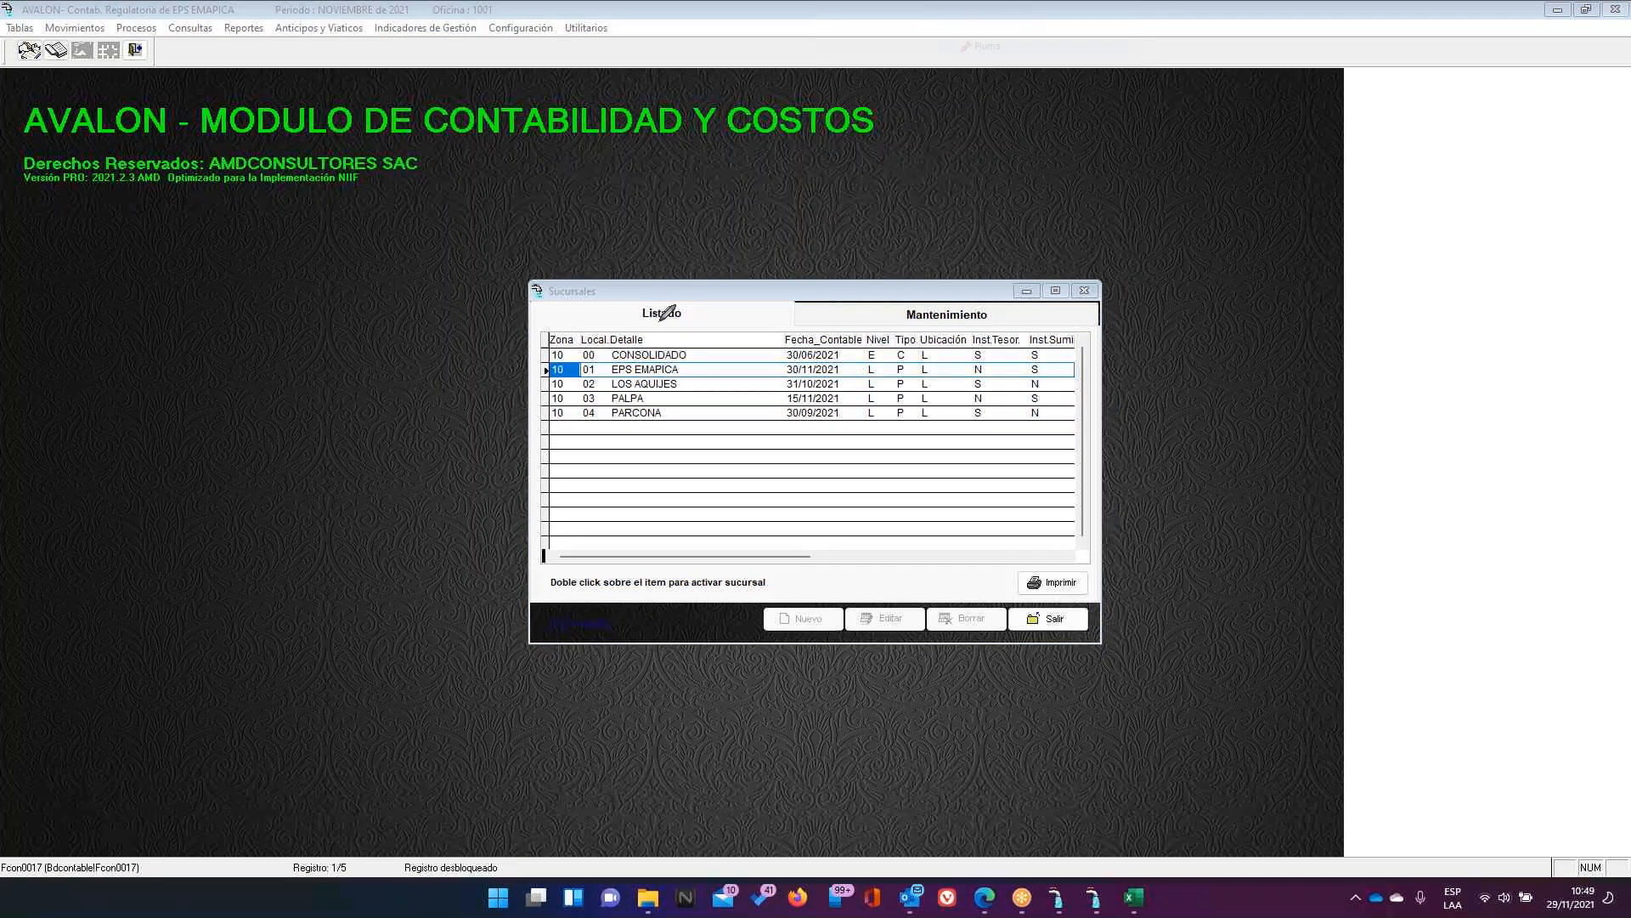
drag(699, 311, 695, 241)
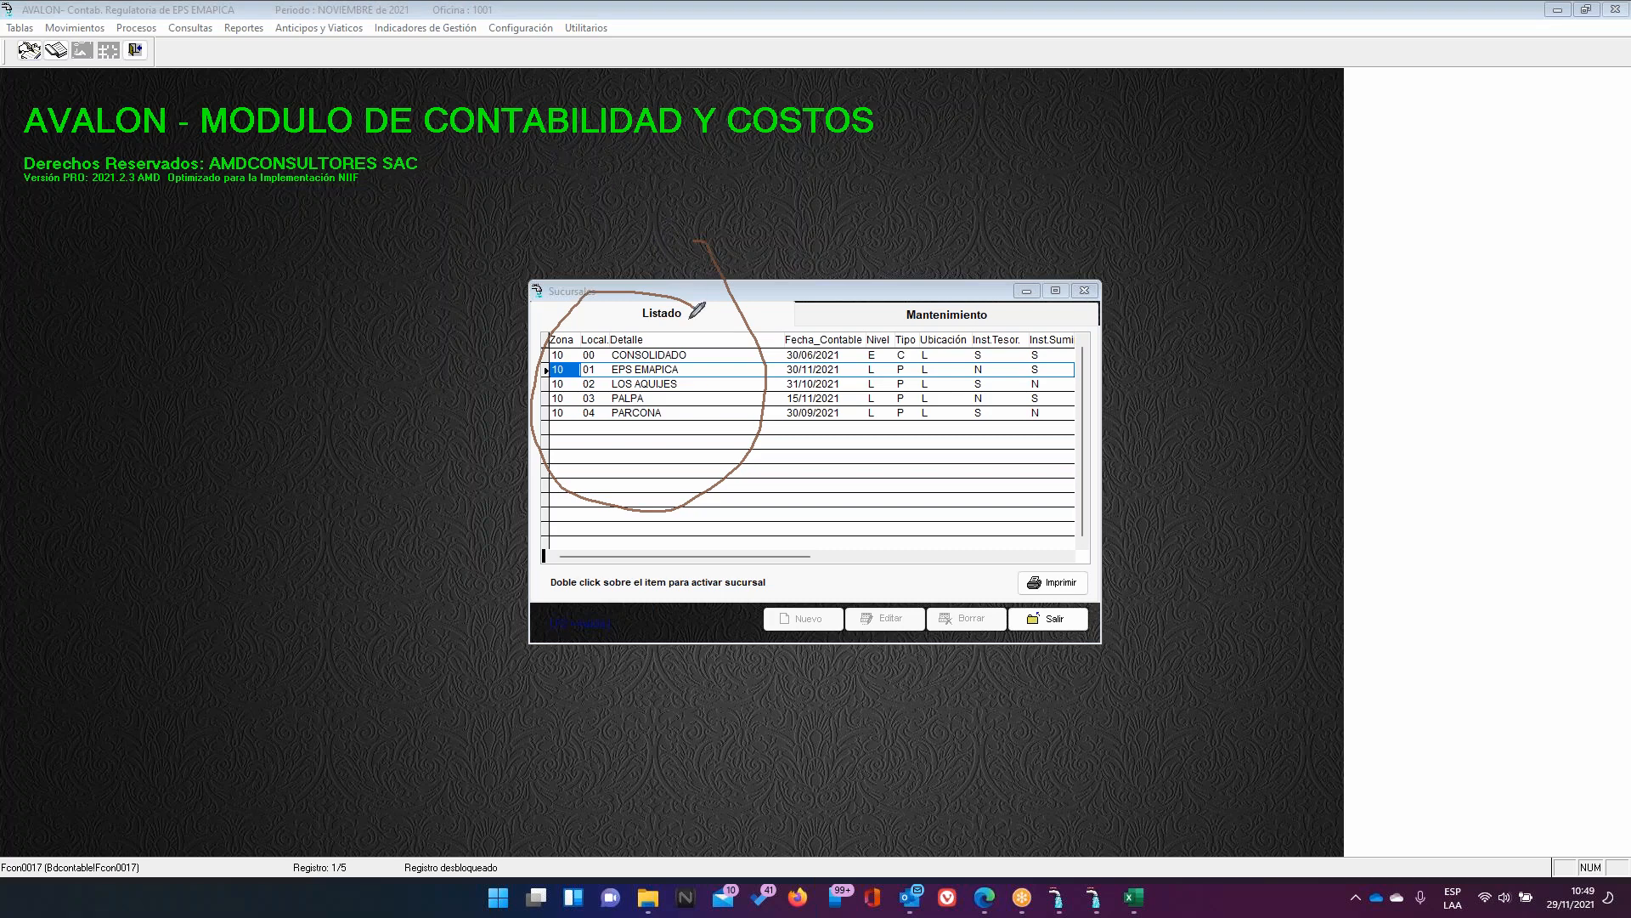
drag(702, 349, 774, 292)
drag(700, 385, 701, 391)
click(694, 403)
click(696, 415)
click(1050, 123)
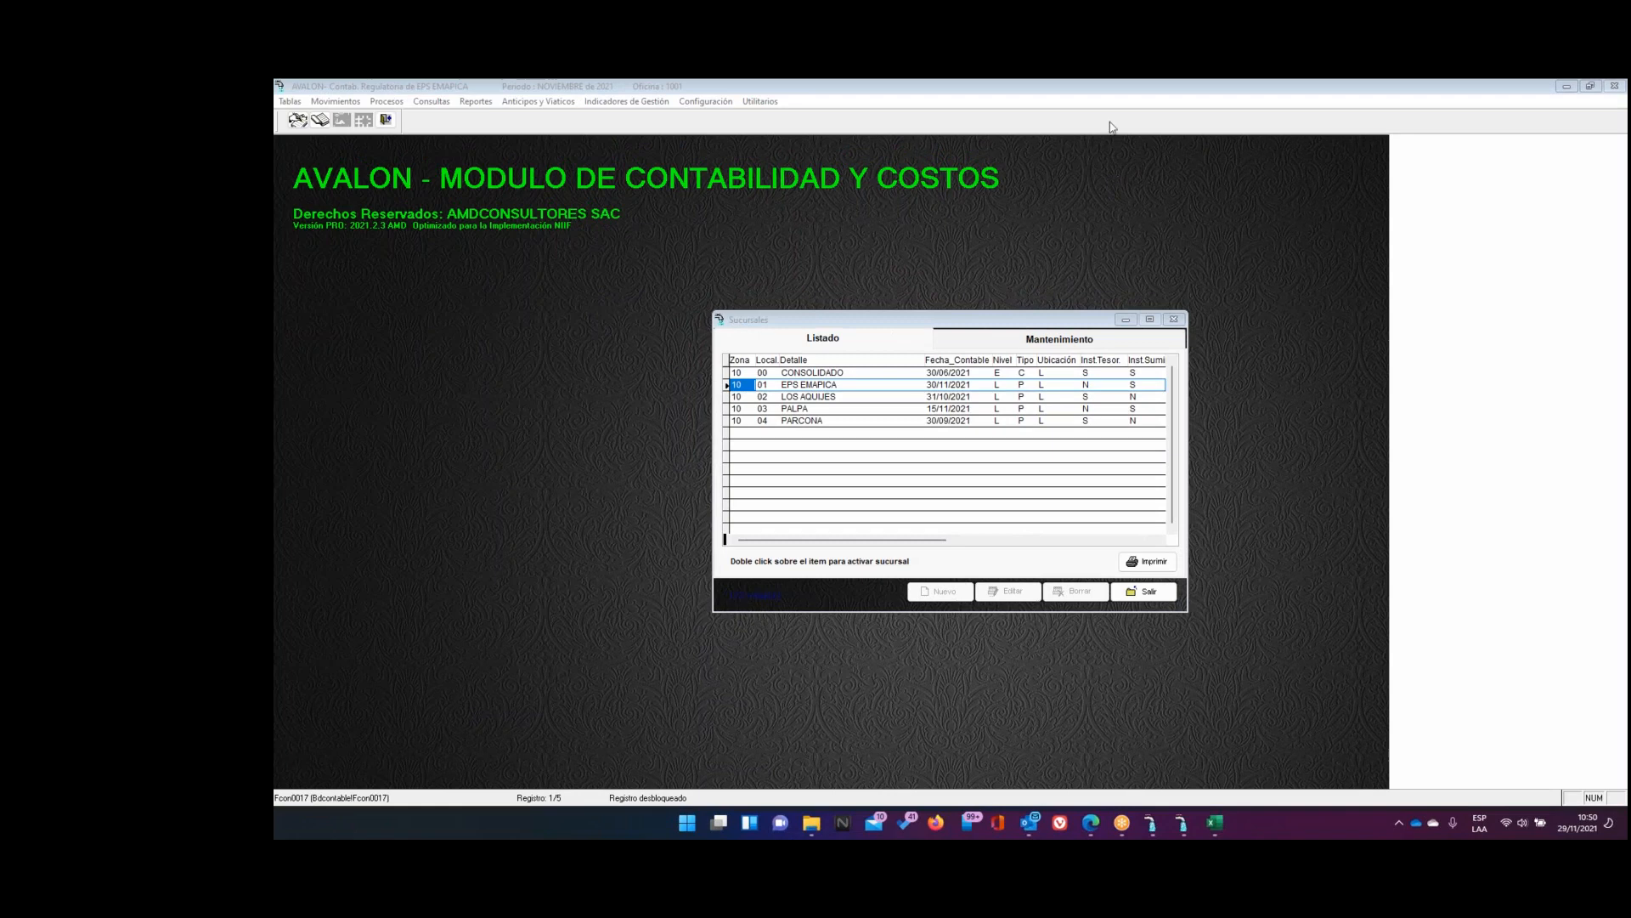
drag(854, 373, 729, 372)
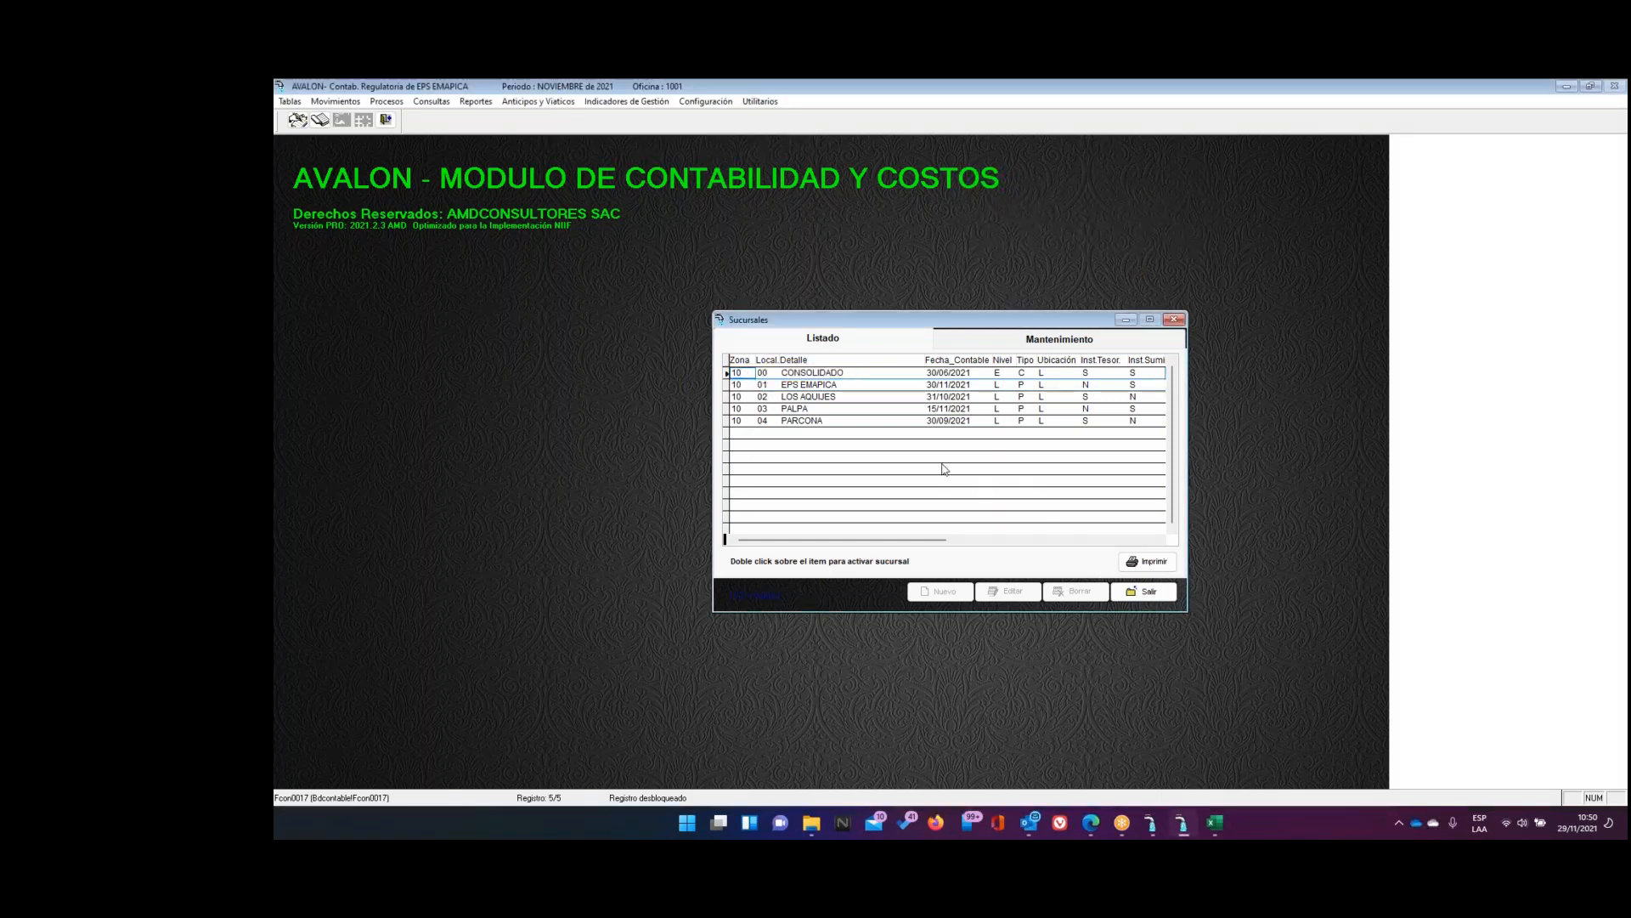
Reopen Sucursales and activate 00 CONSOLIDADO, switching the working period to June 2021
click(1143, 596)
click(344, 124)
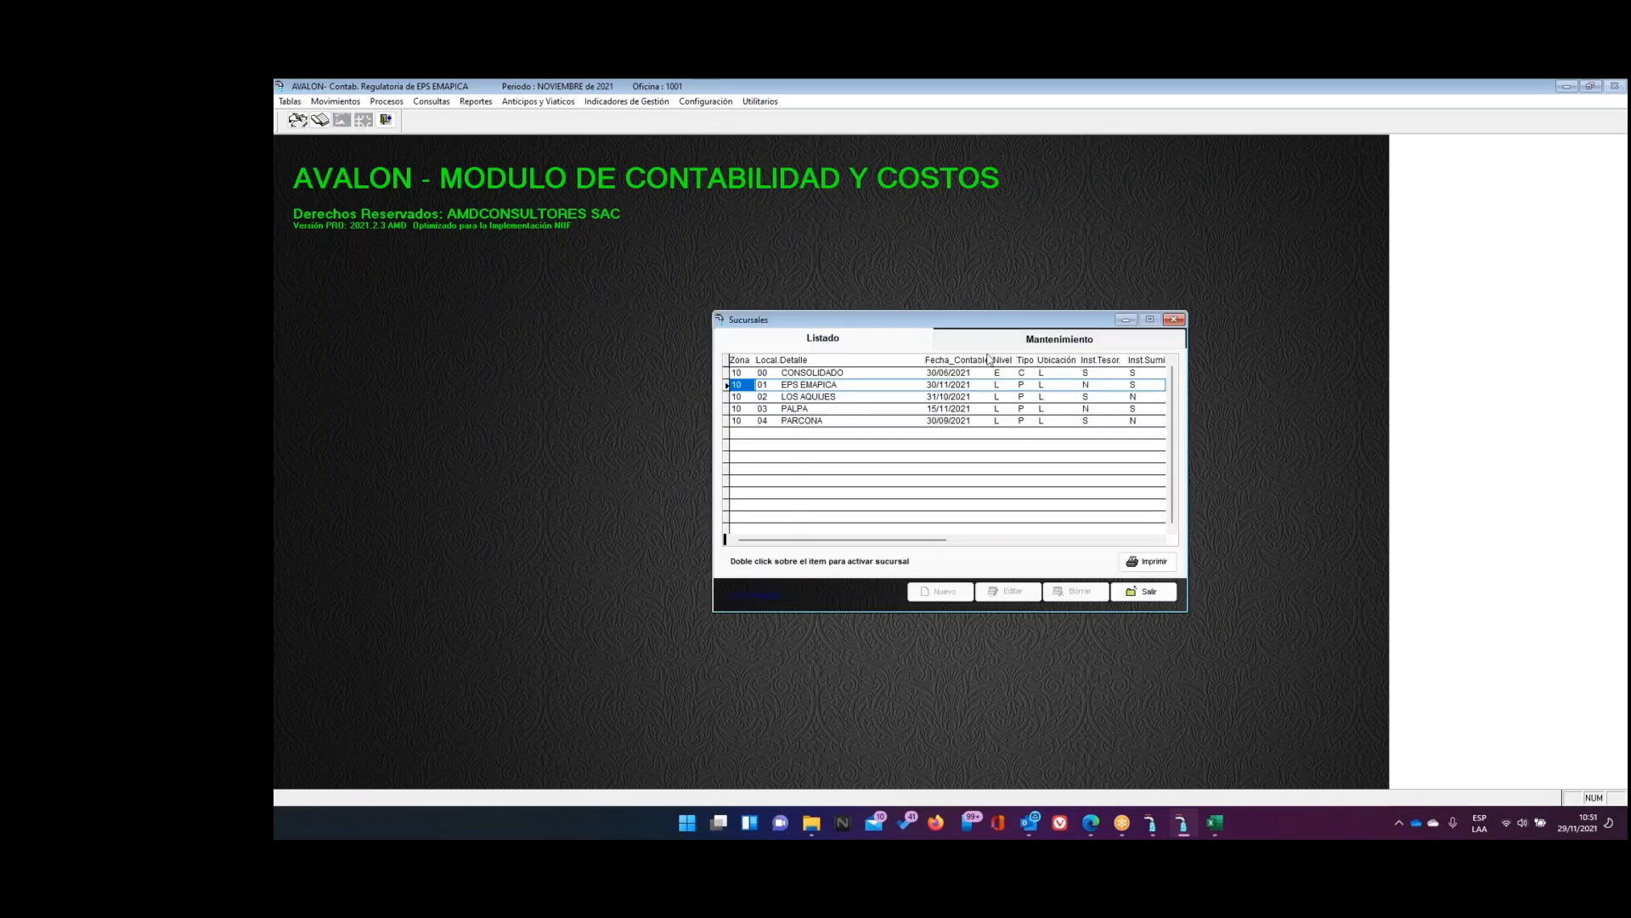
double_click(790, 374)
key(Return)
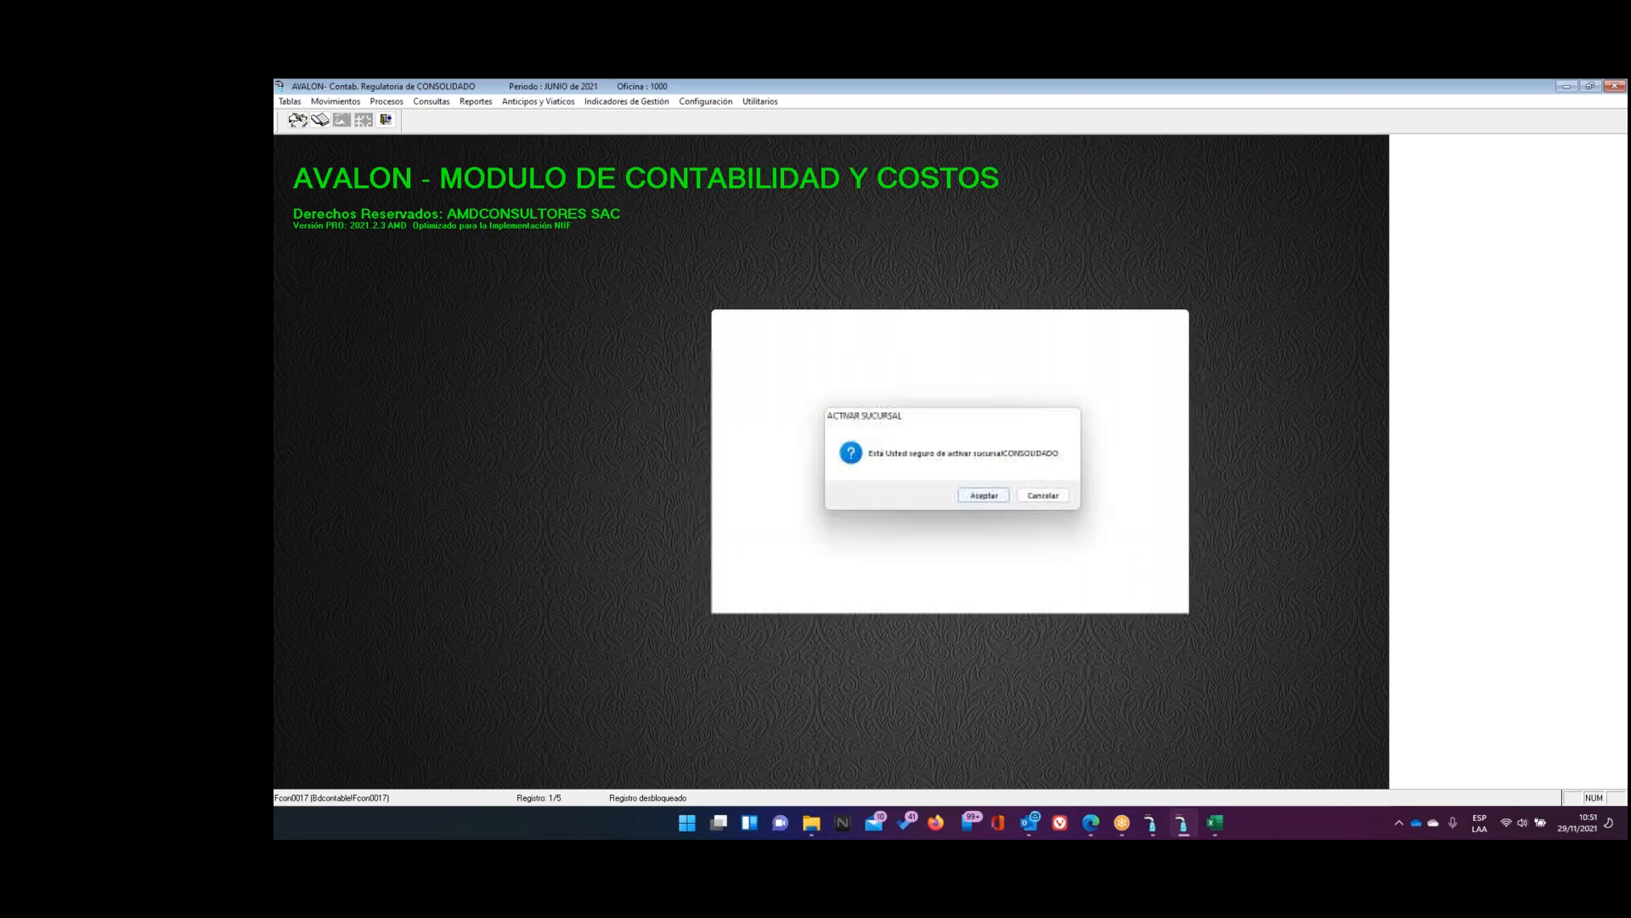
click(700, 103)
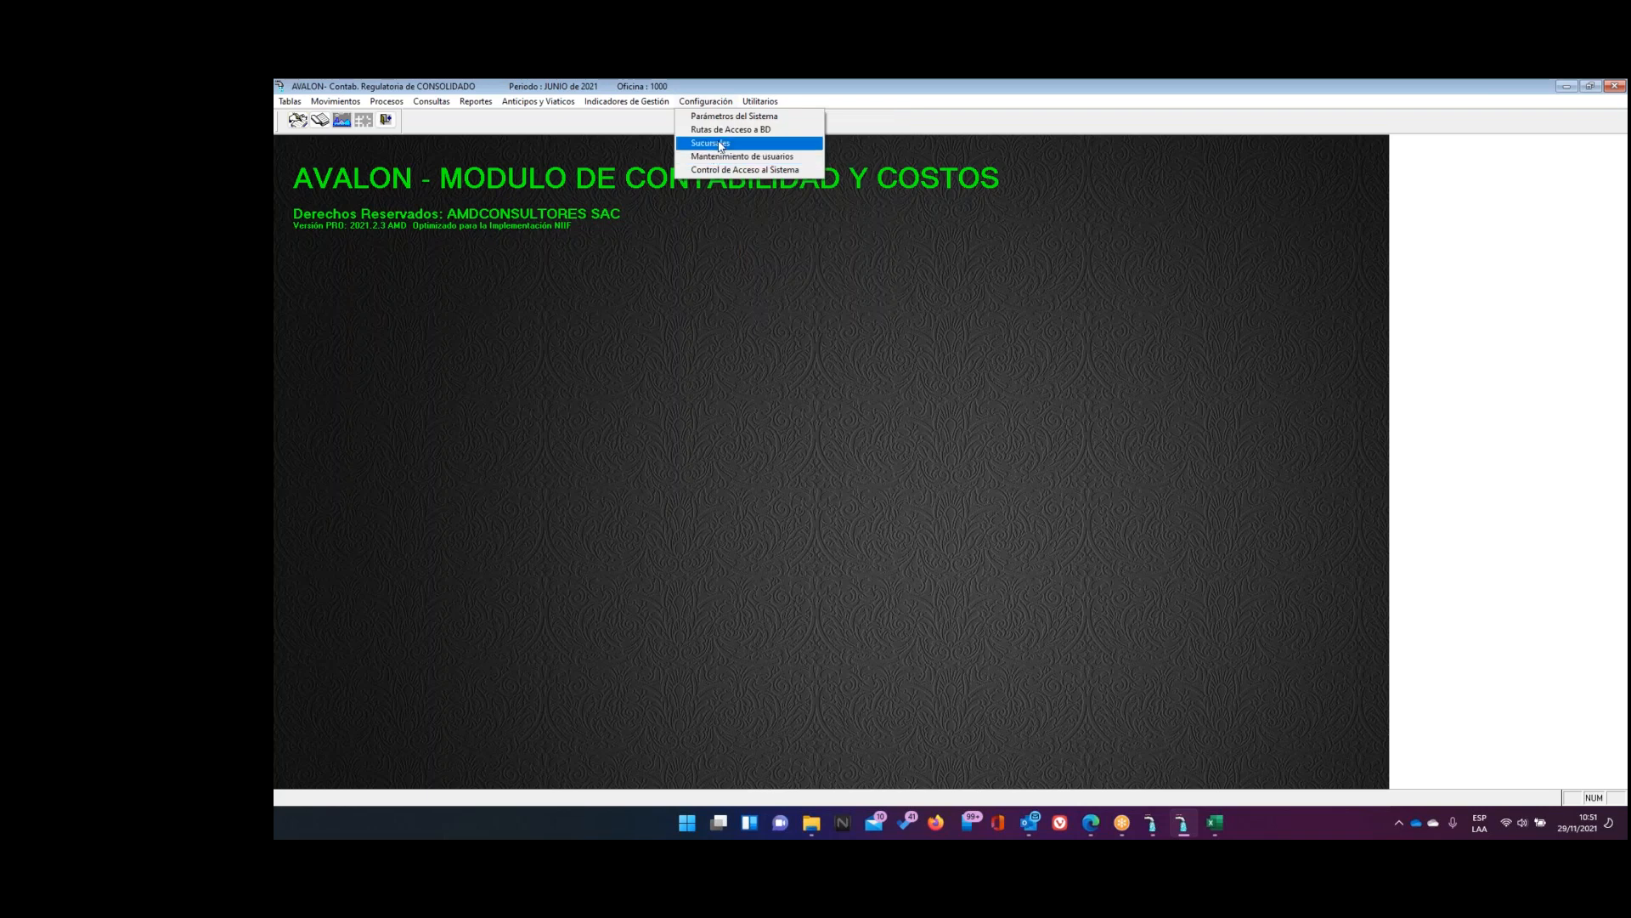
Edit the CONSOLIDADO branch and highlight its Zona-SUNASS 37 and Loc. SUNASS 1 values
click(722, 143)
click(1011, 591)
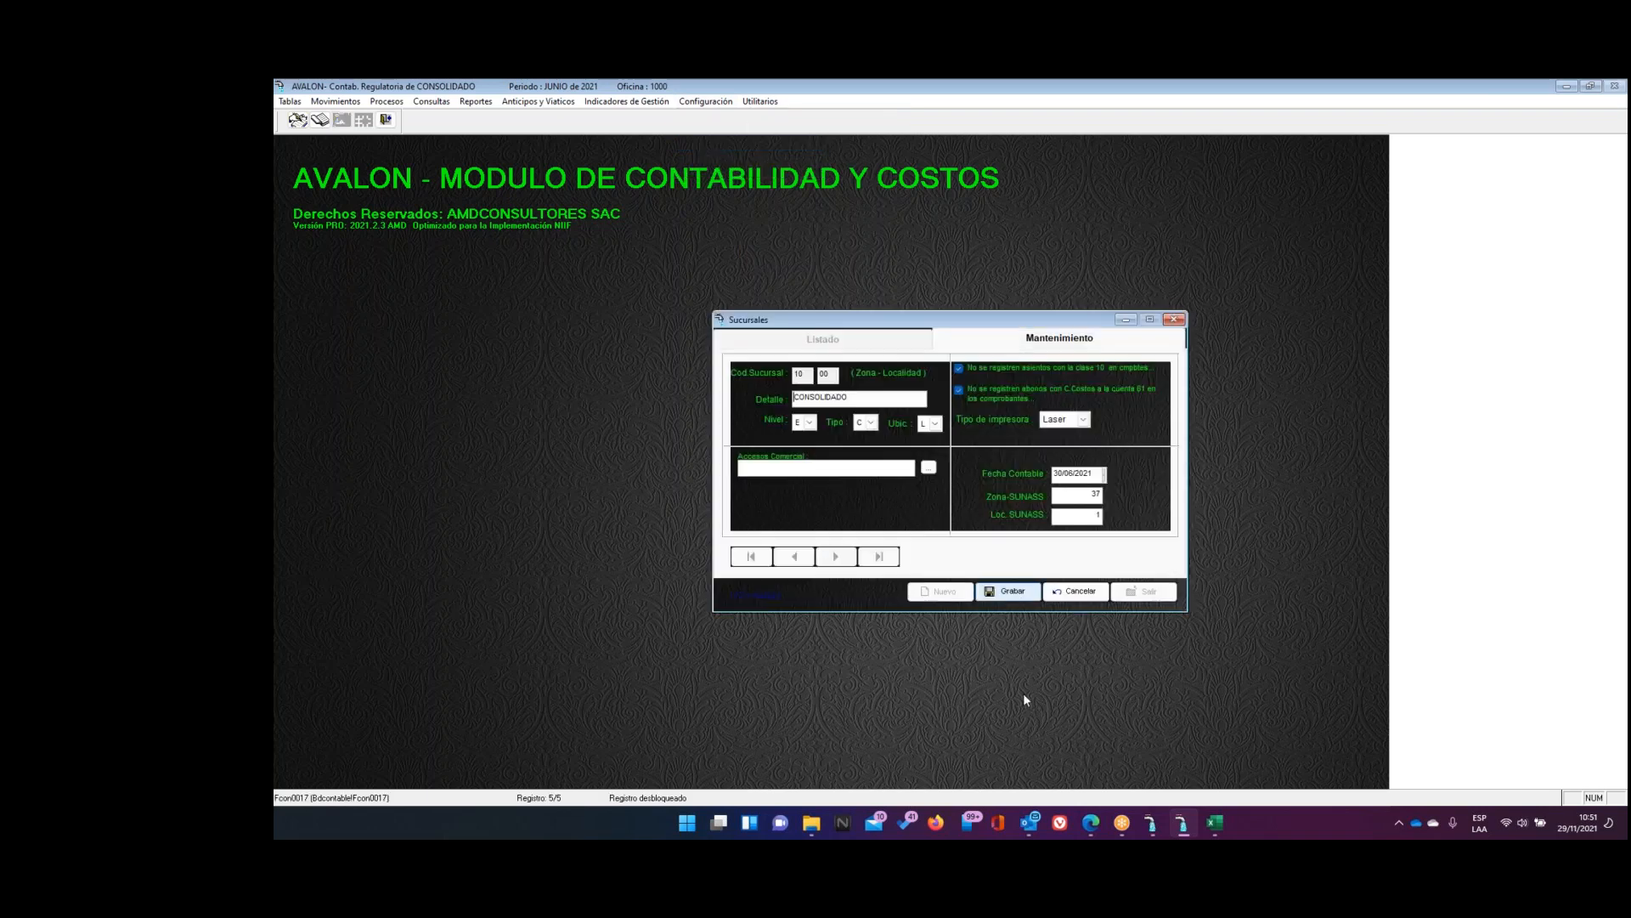
double_click(1089, 494)
double_click(1085, 514)
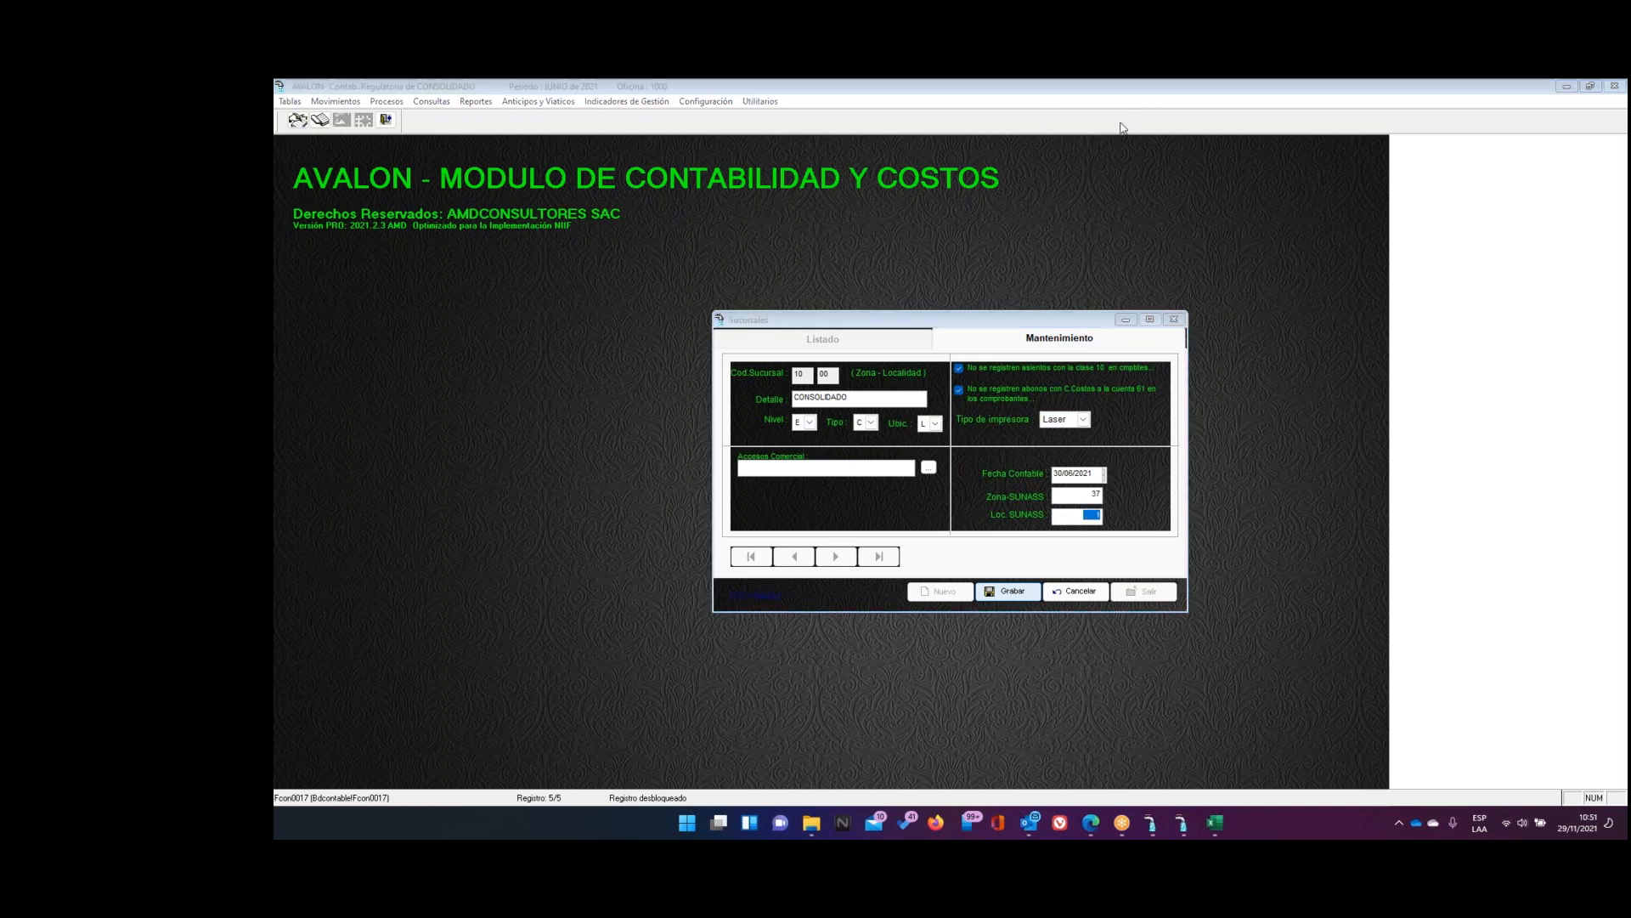
drag(1110, 499, 1158, 476)
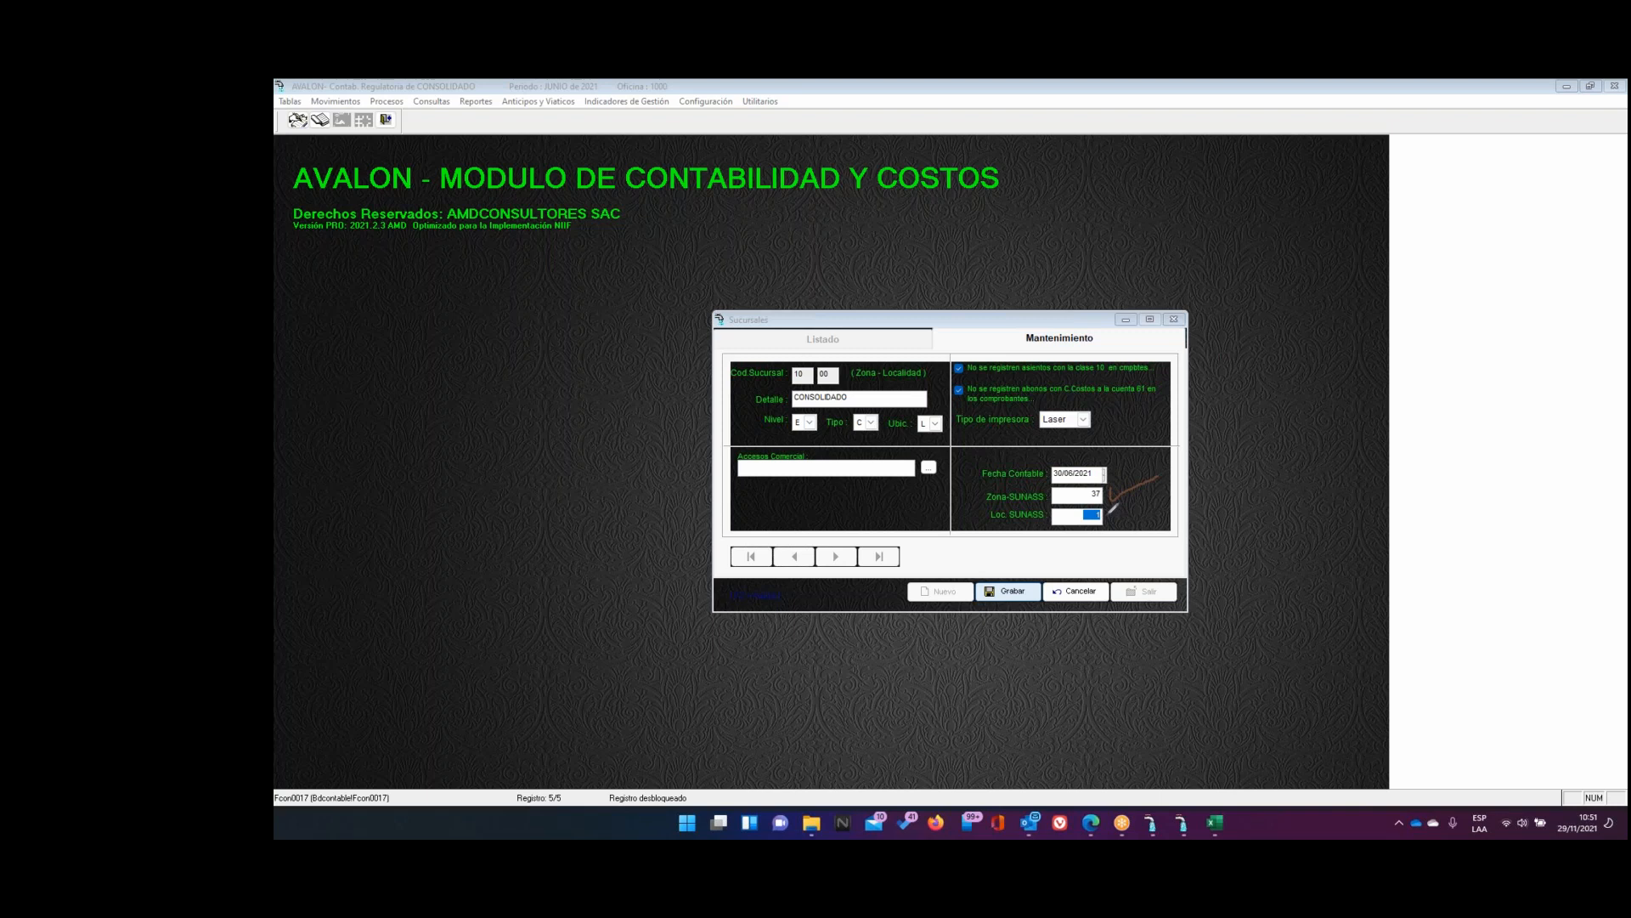
mouse_move(1115, 508)
mouse_down()
mouse_move(1121, 521)
mouse_move(1166, 487)
mouse_up()
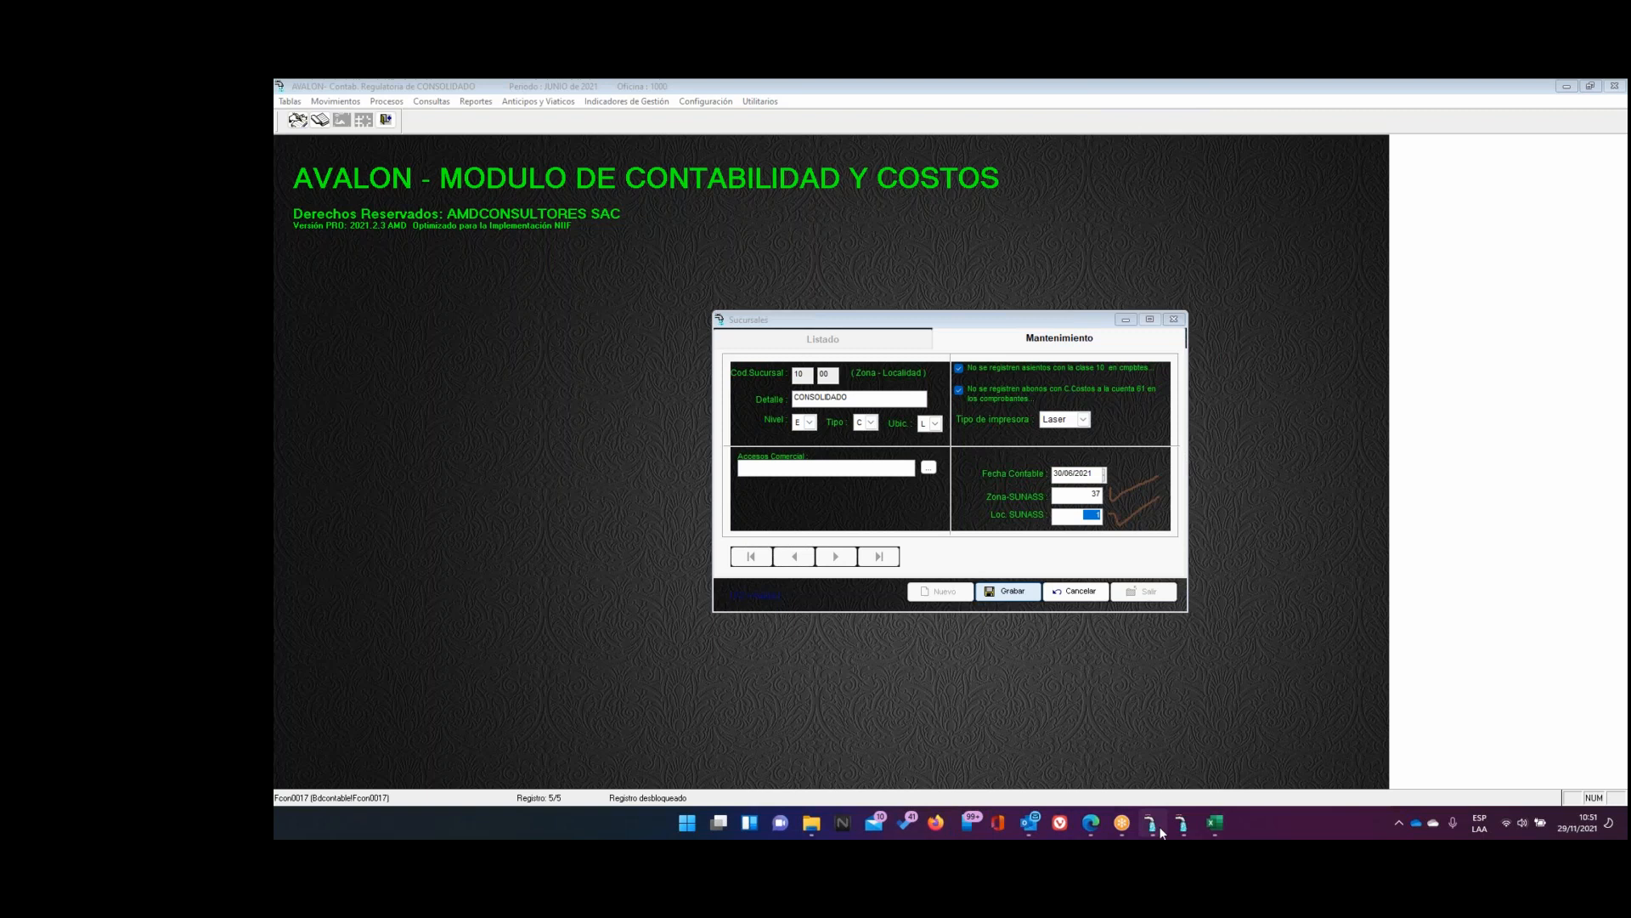
On the Sunass portal's Empresas no Validadas tab, select 037-EMAPICA S.A. and open its Localidad list
click(1090, 824)
click(1131, 252)
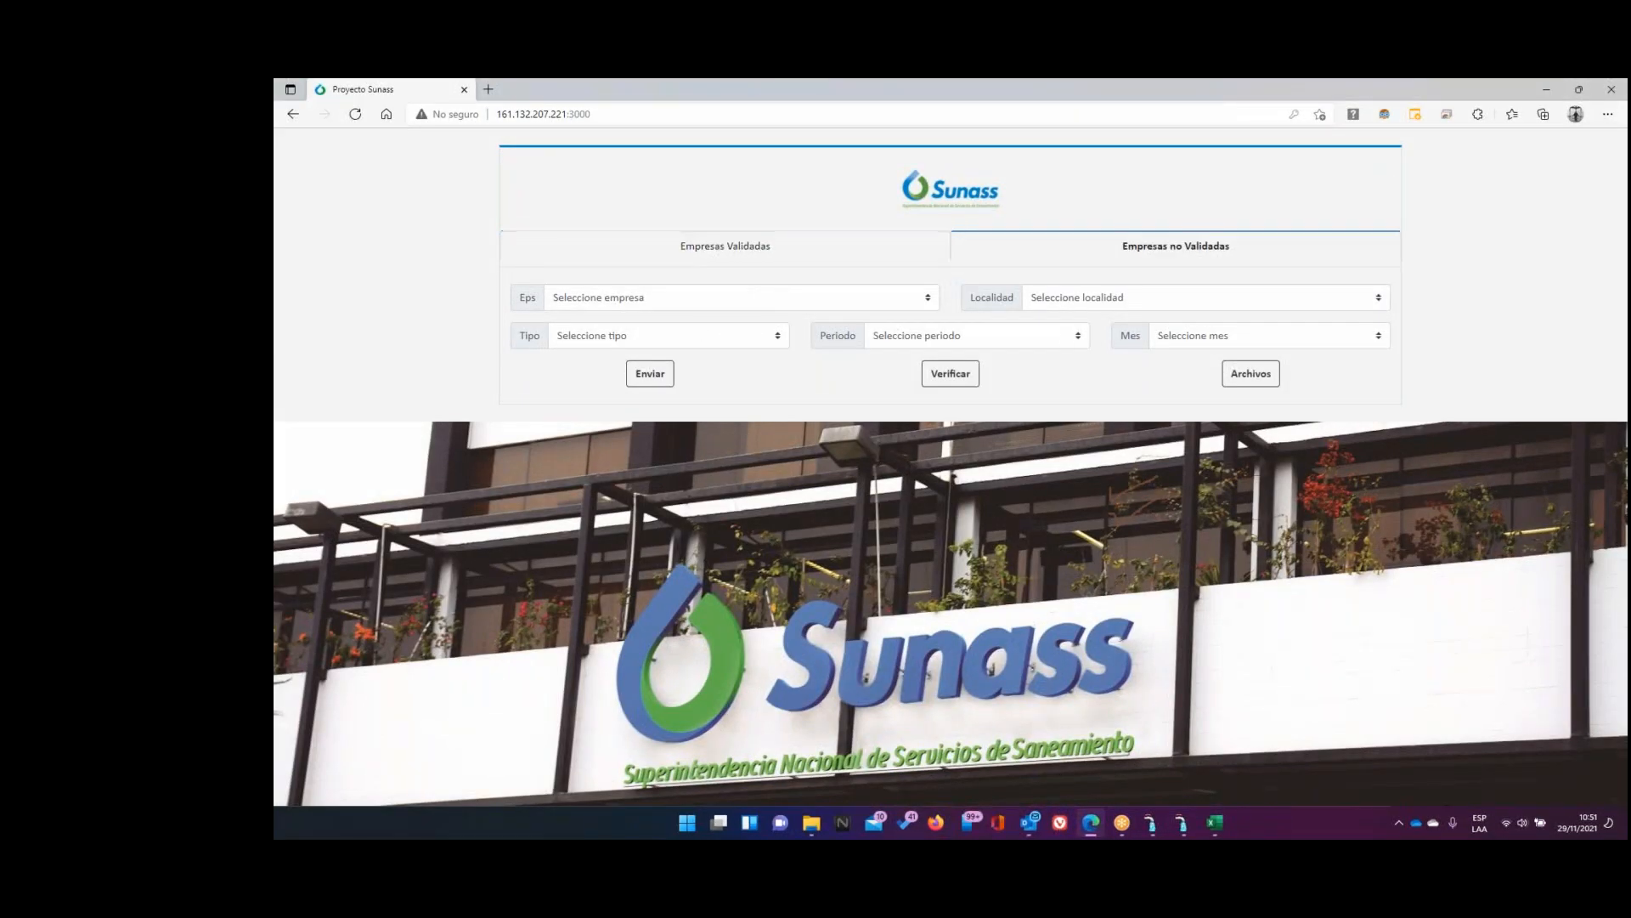
click(729, 306)
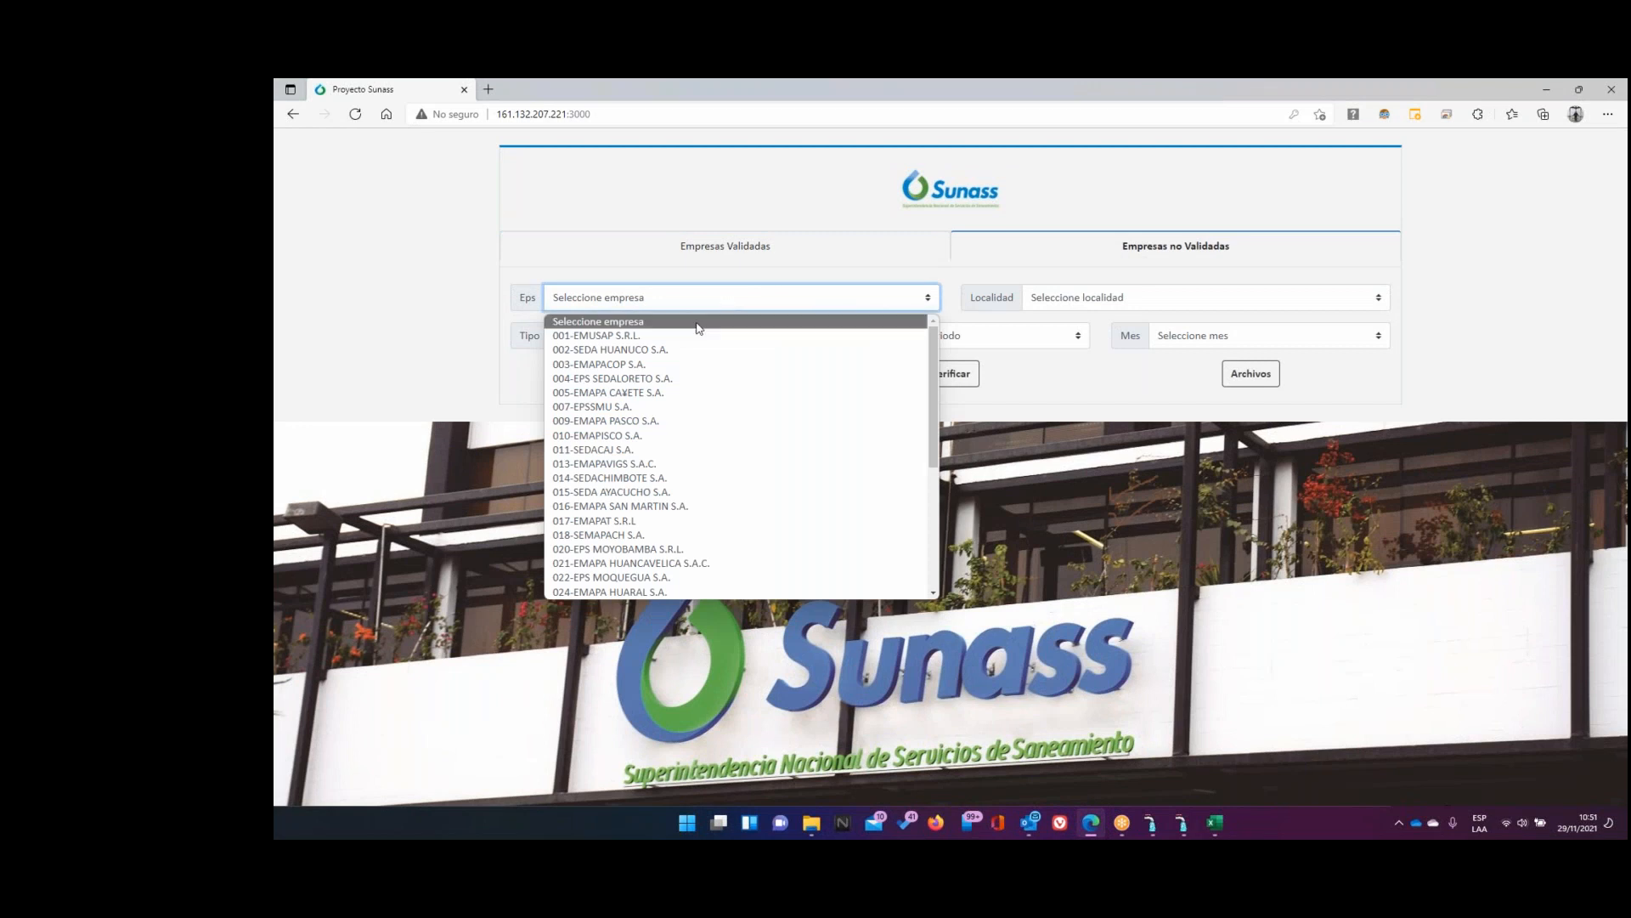
click(663, 351)
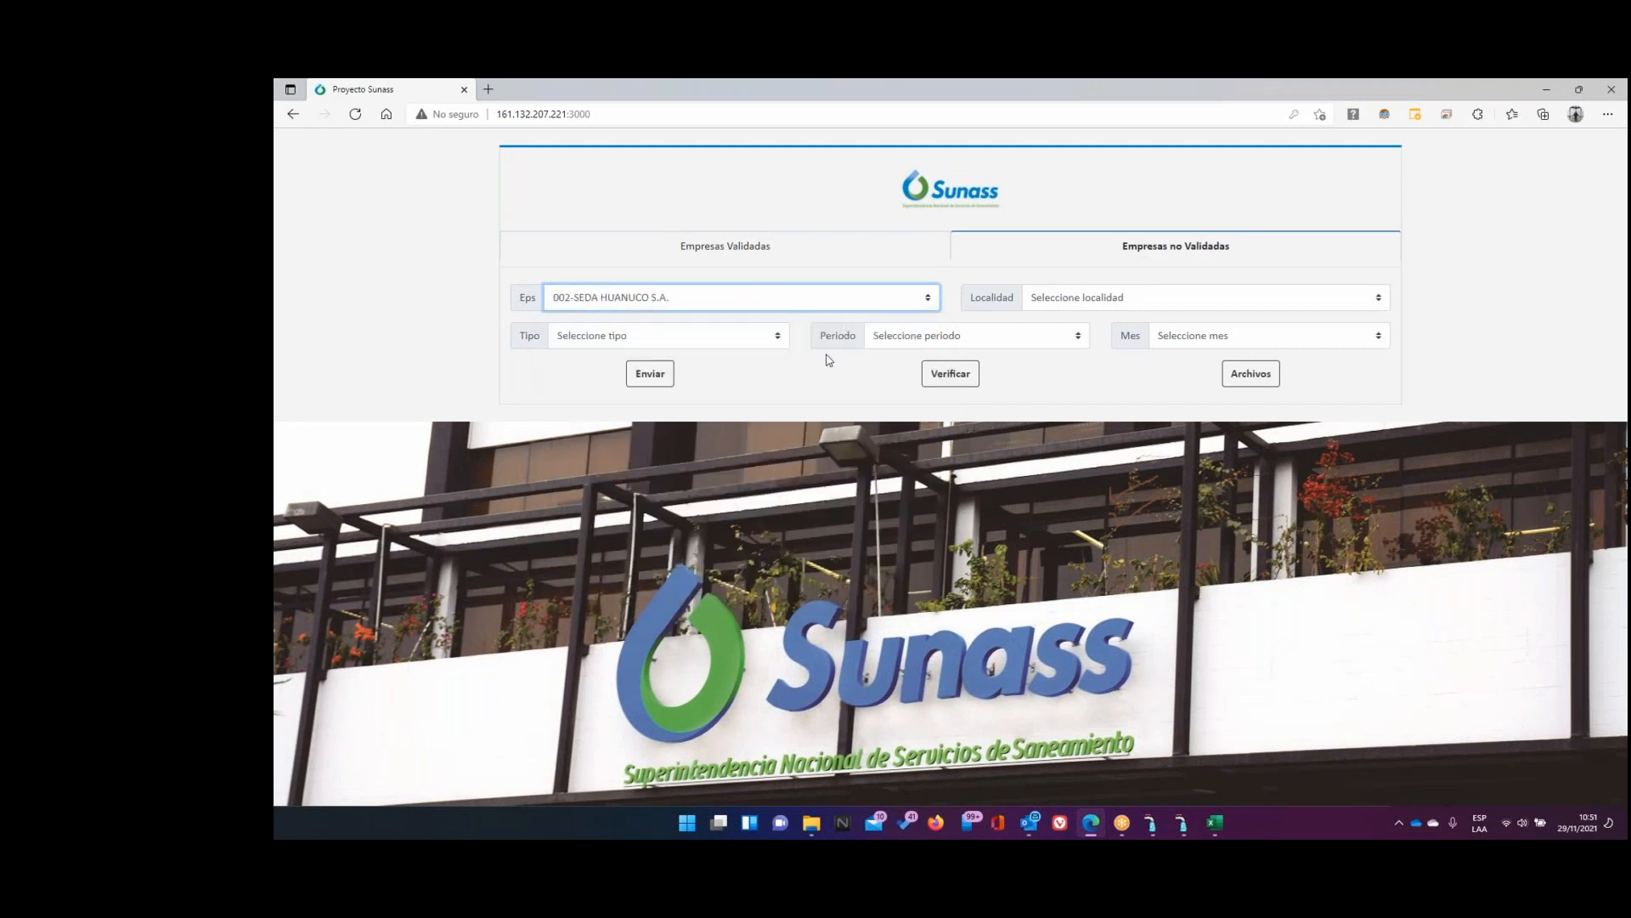
click(1069, 299)
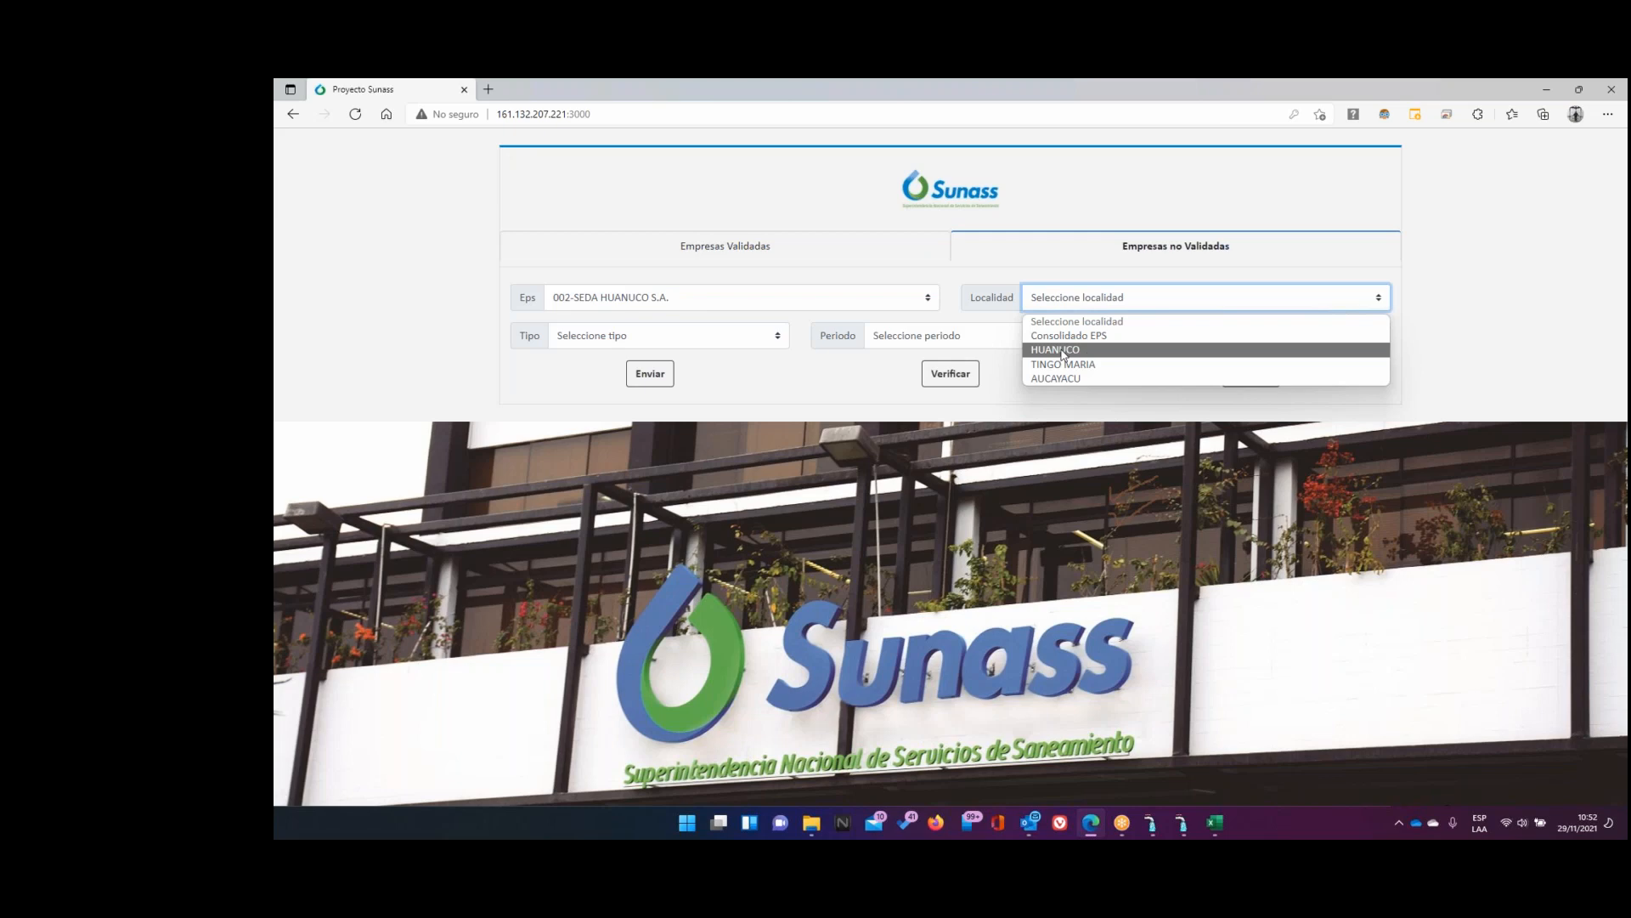
click(837, 300)
scroll(644, 424, down, 5)
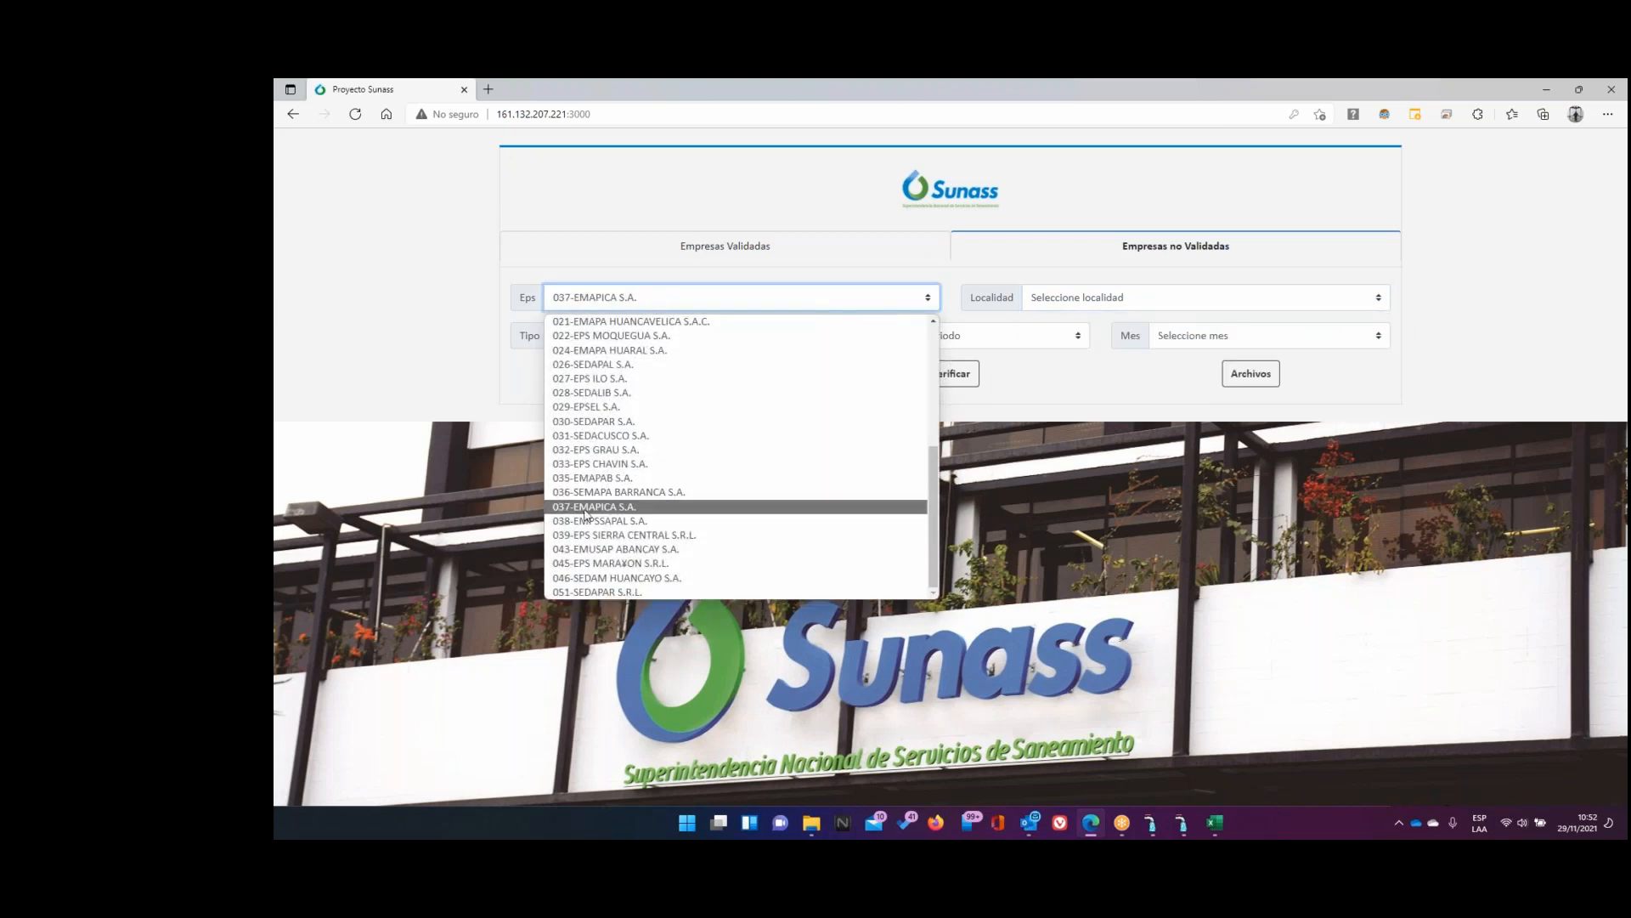
click(586, 507)
click(1165, 308)
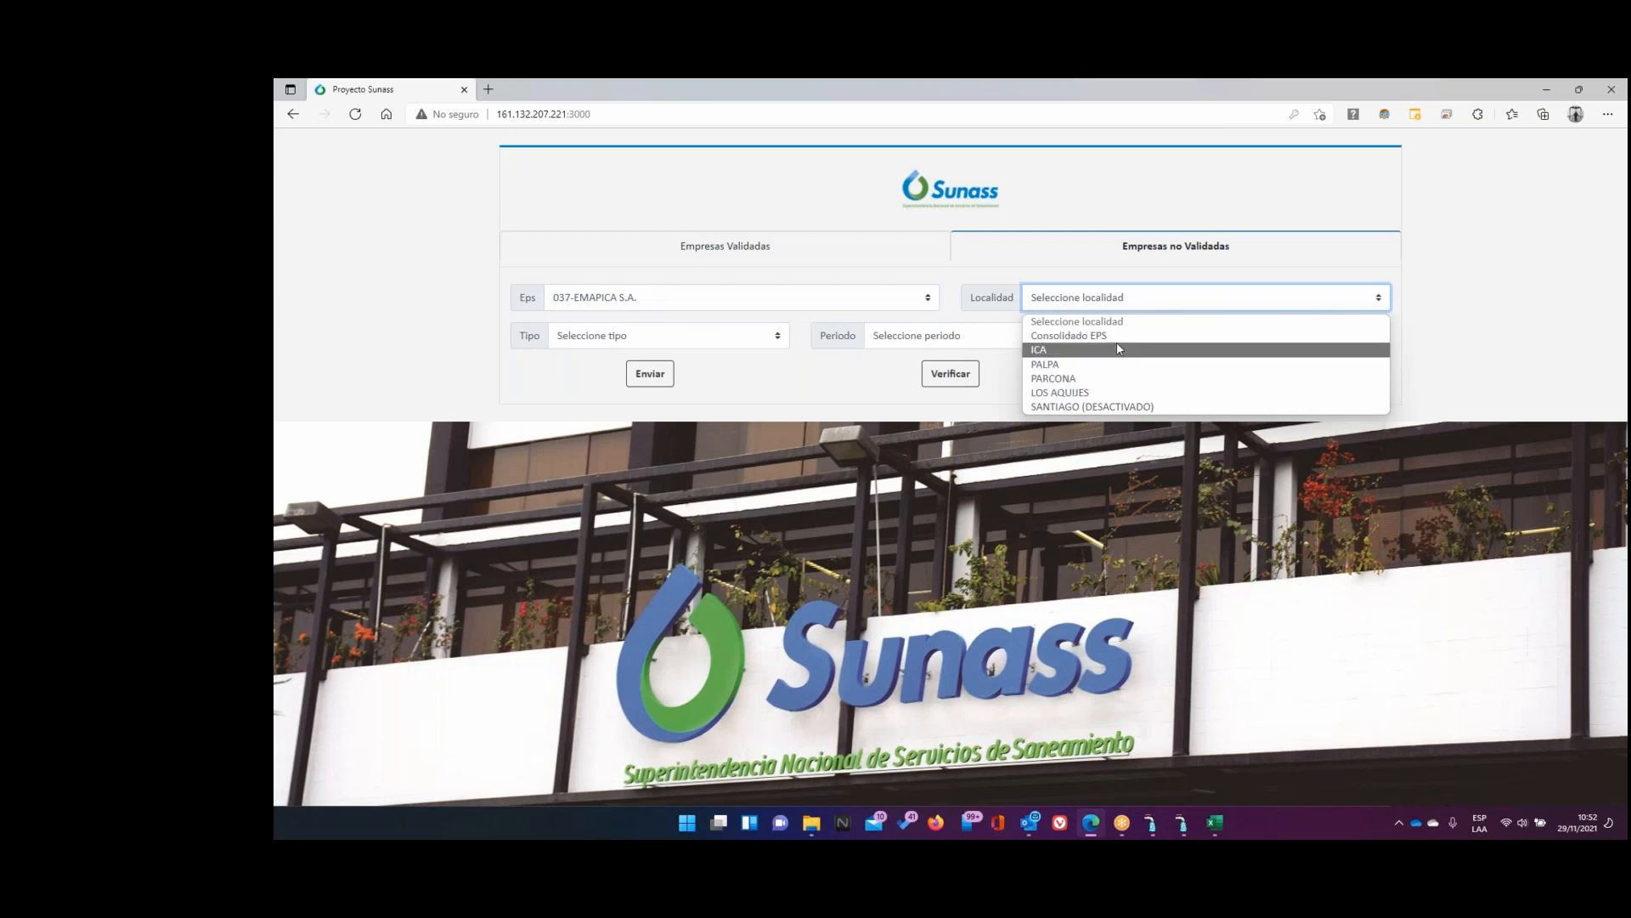
Mark the branch codes and Zona-SUNASS value with the pen, erase the ink, then exit Sucursales
click(1184, 821)
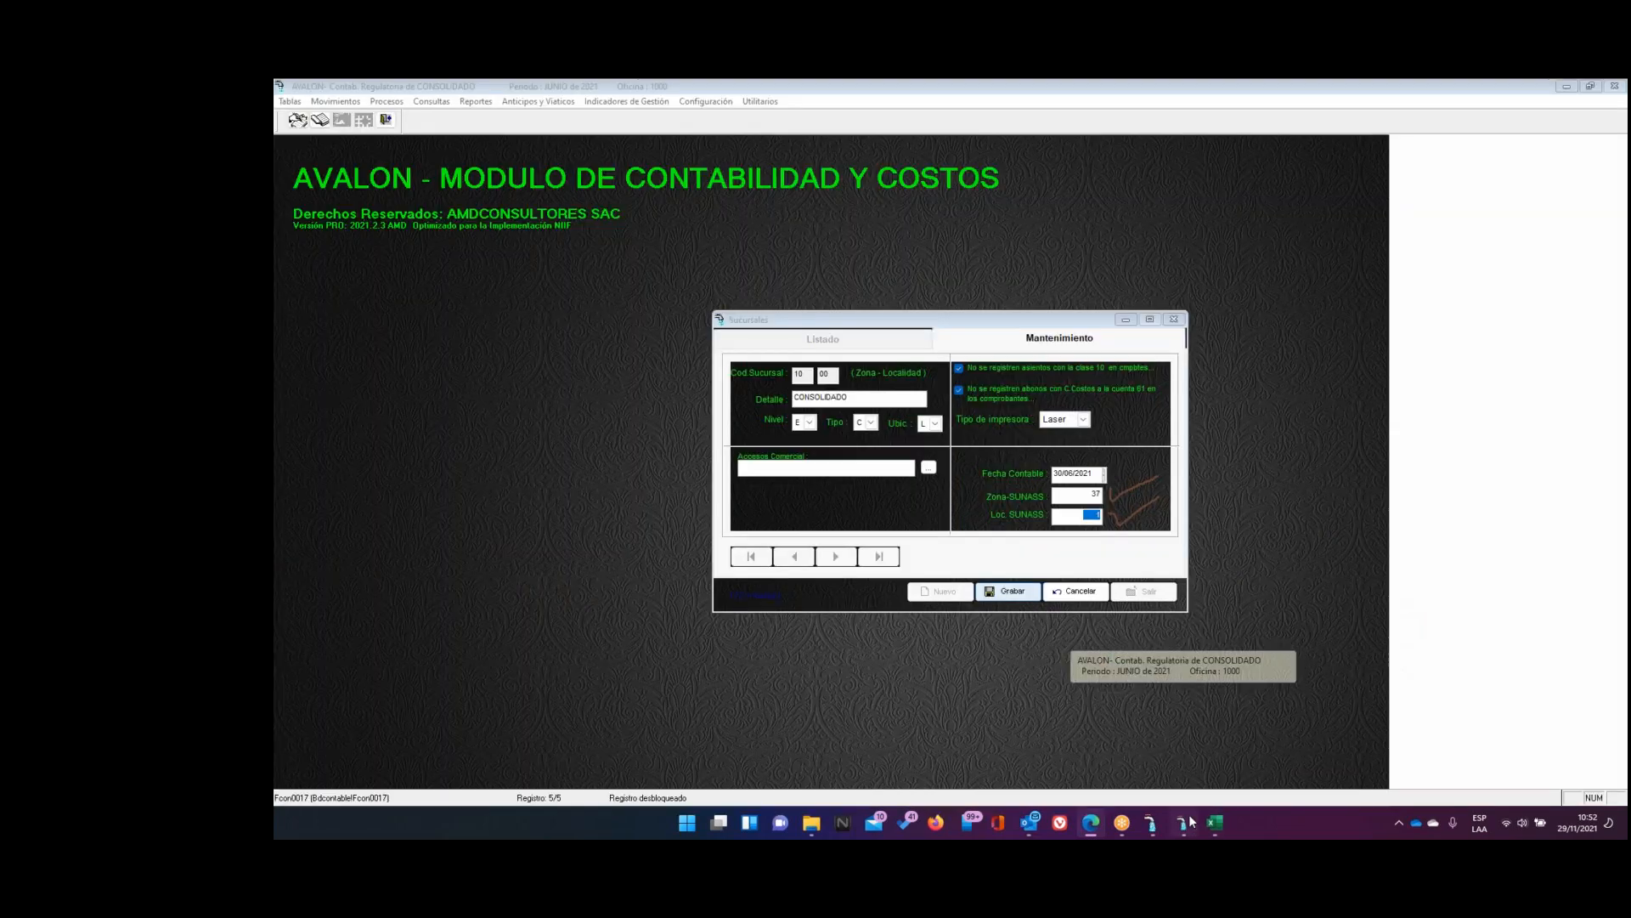
click(1096, 85)
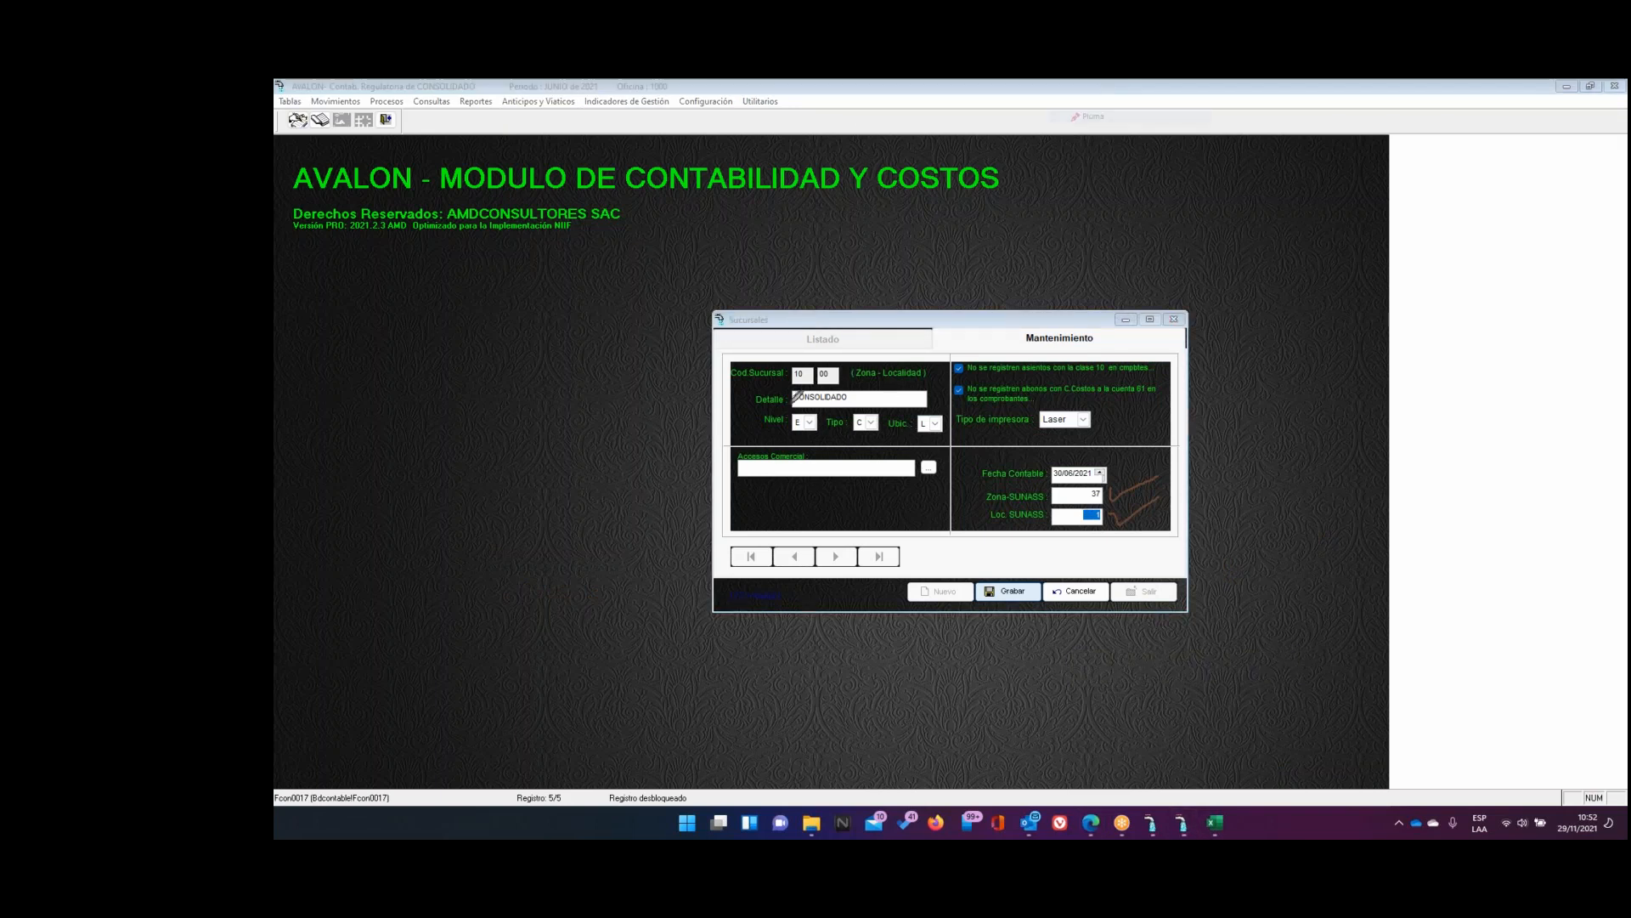
mouse_move(852, 347)
mouse_down()
mouse_move(697, 364)
mouse_move(769, 491)
mouse_move(960, 489)
mouse_move(959, 352)
mouse_move(866, 342)
mouse_up()
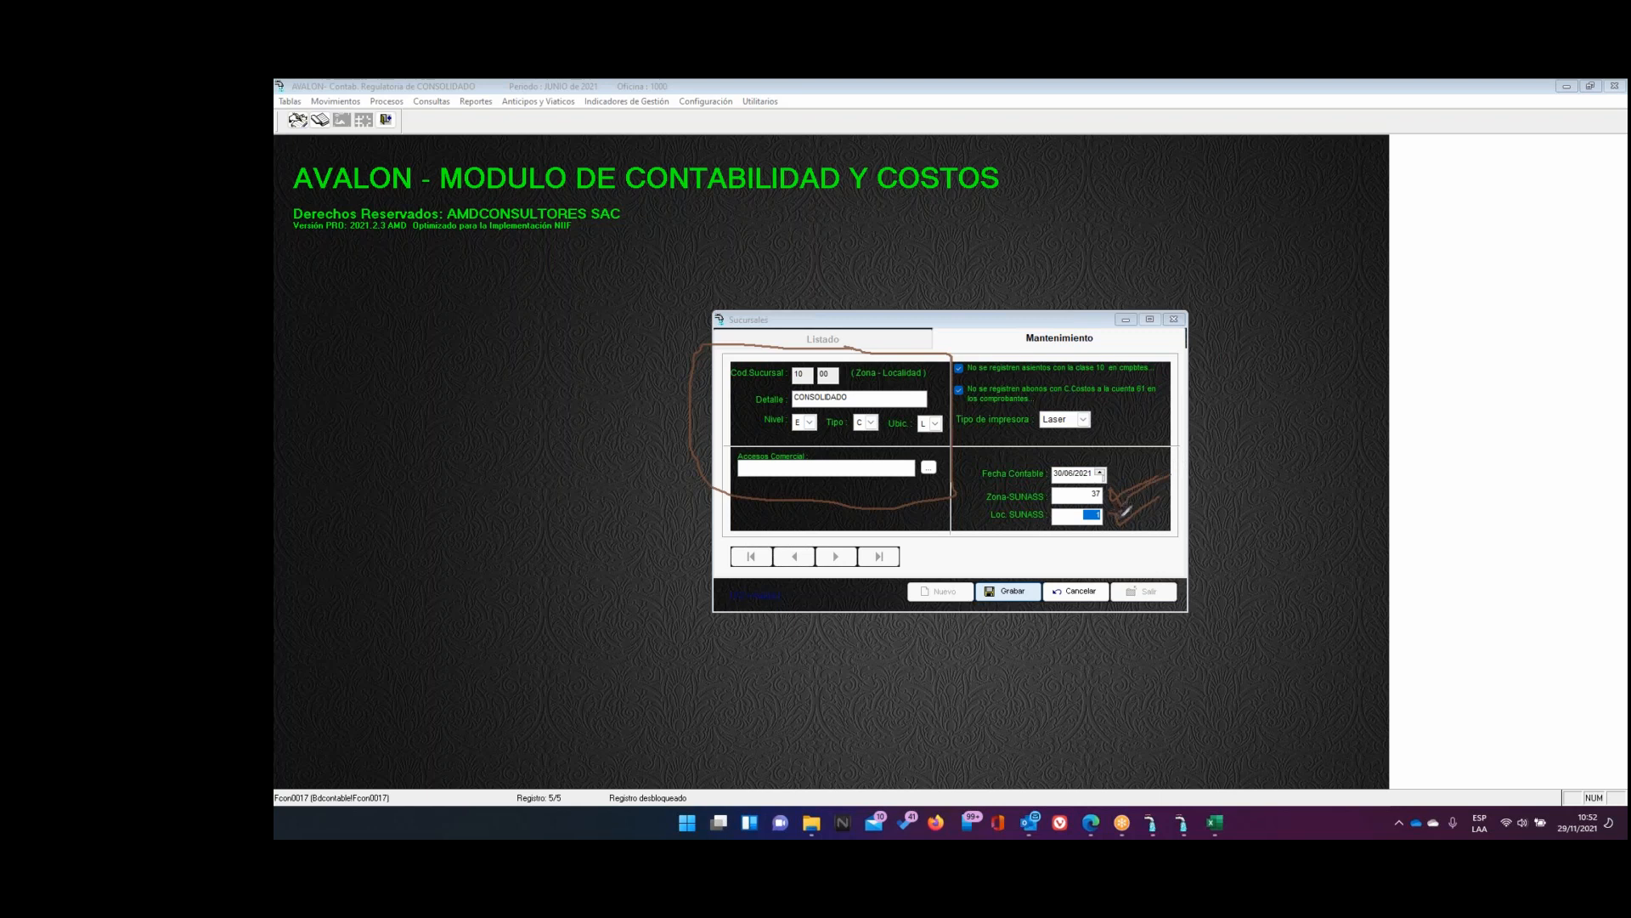
drag(1119, 519, 1186, 498)
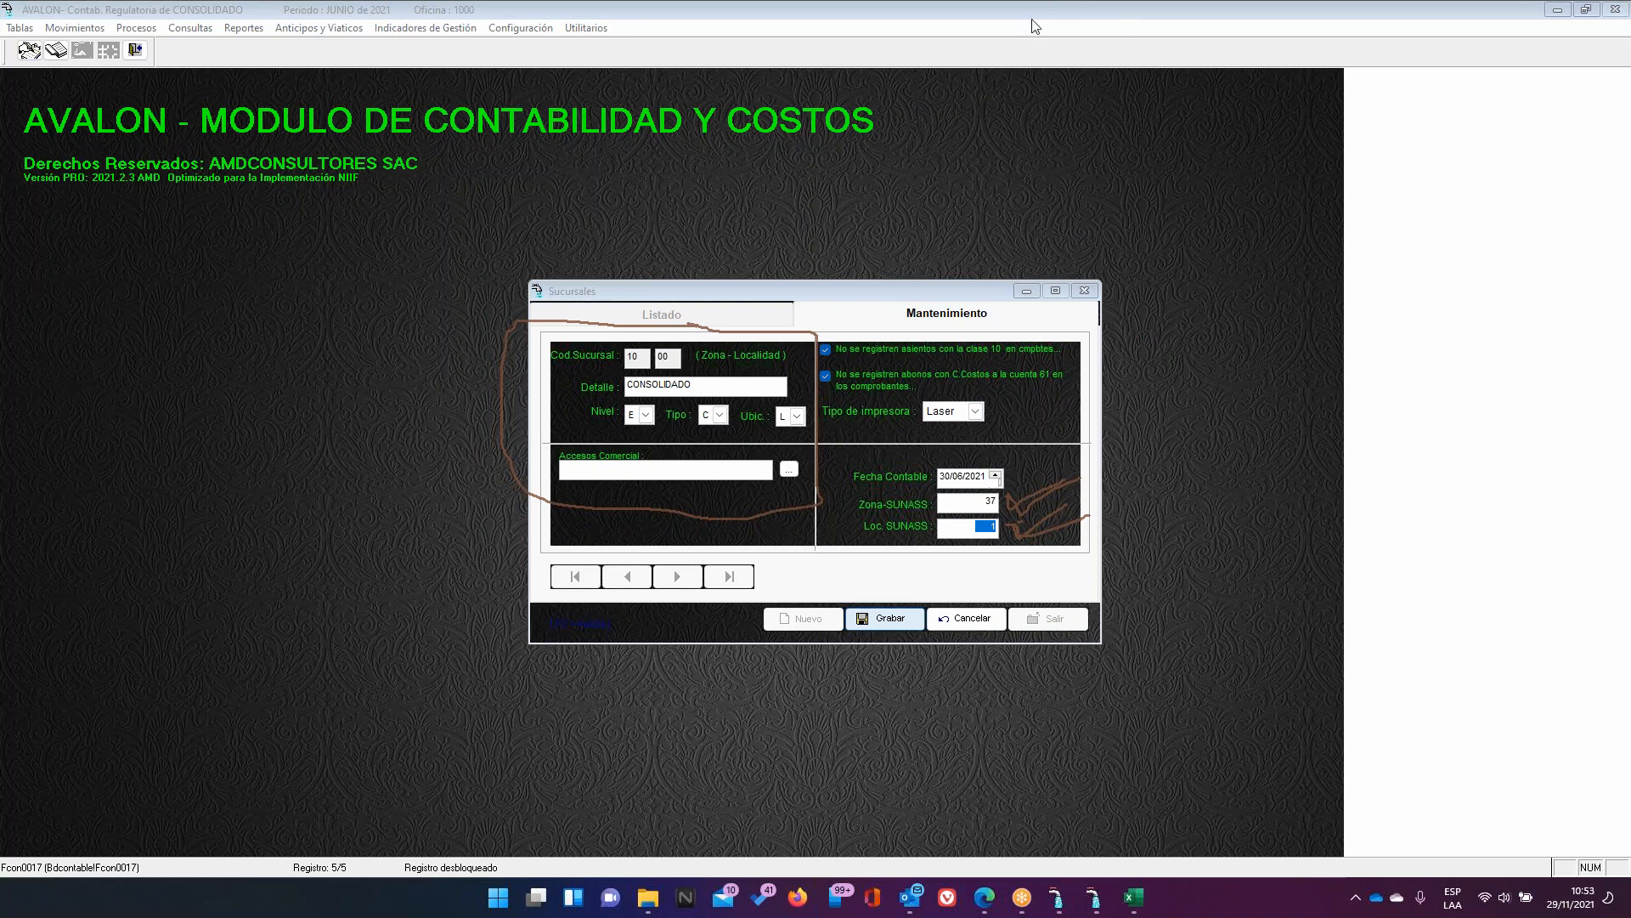
click(1000, 121)
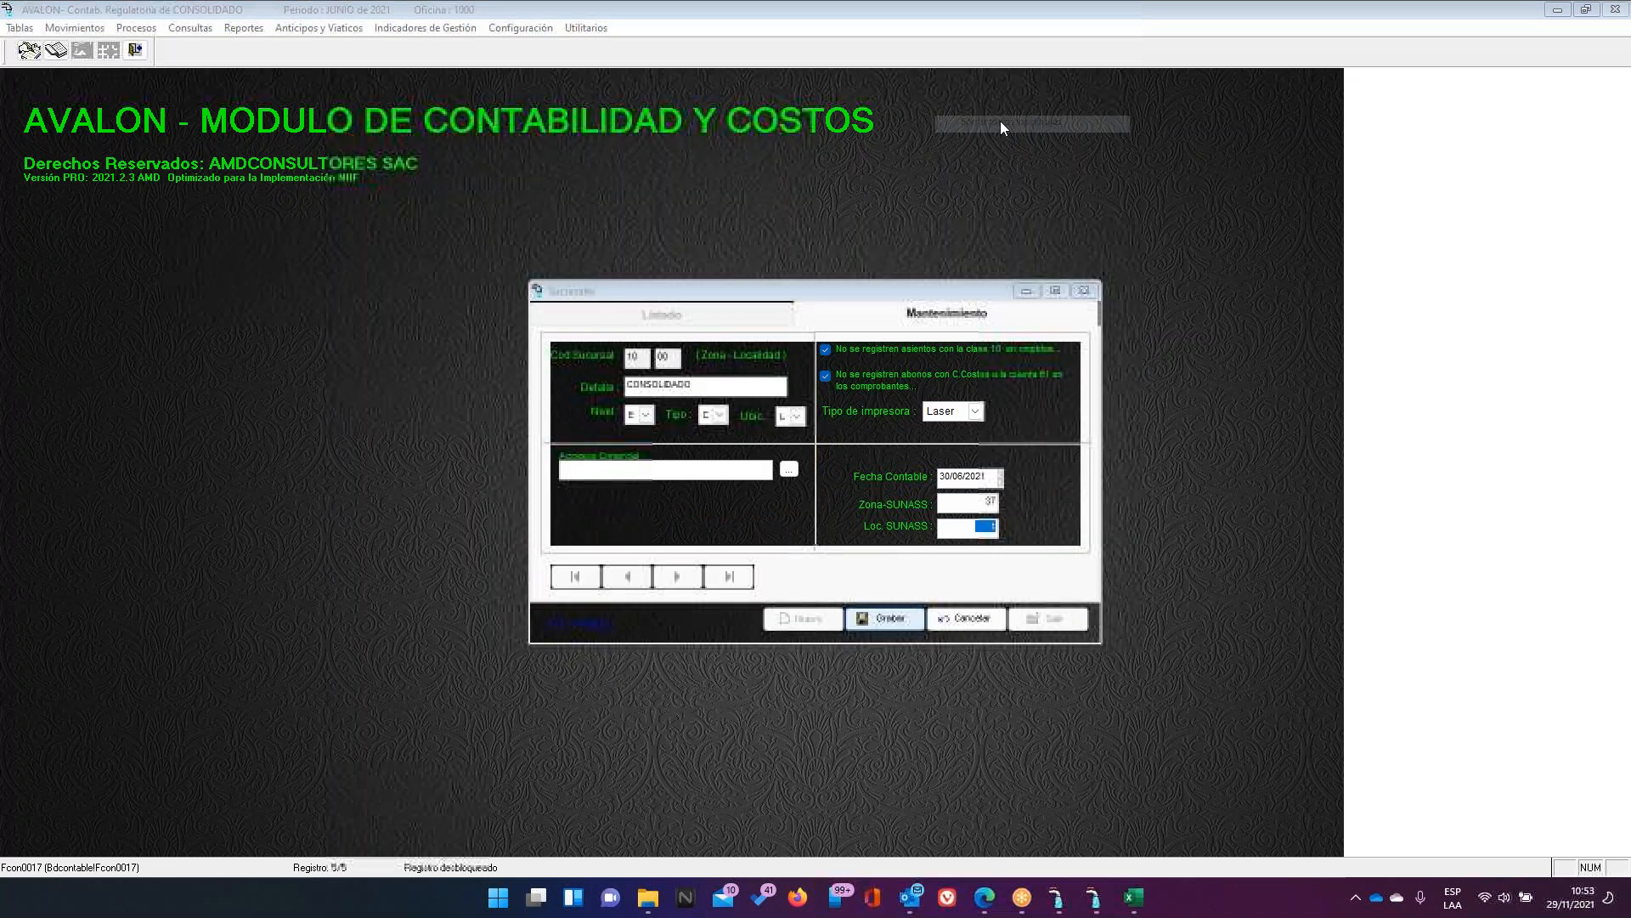
click(1047, 618)
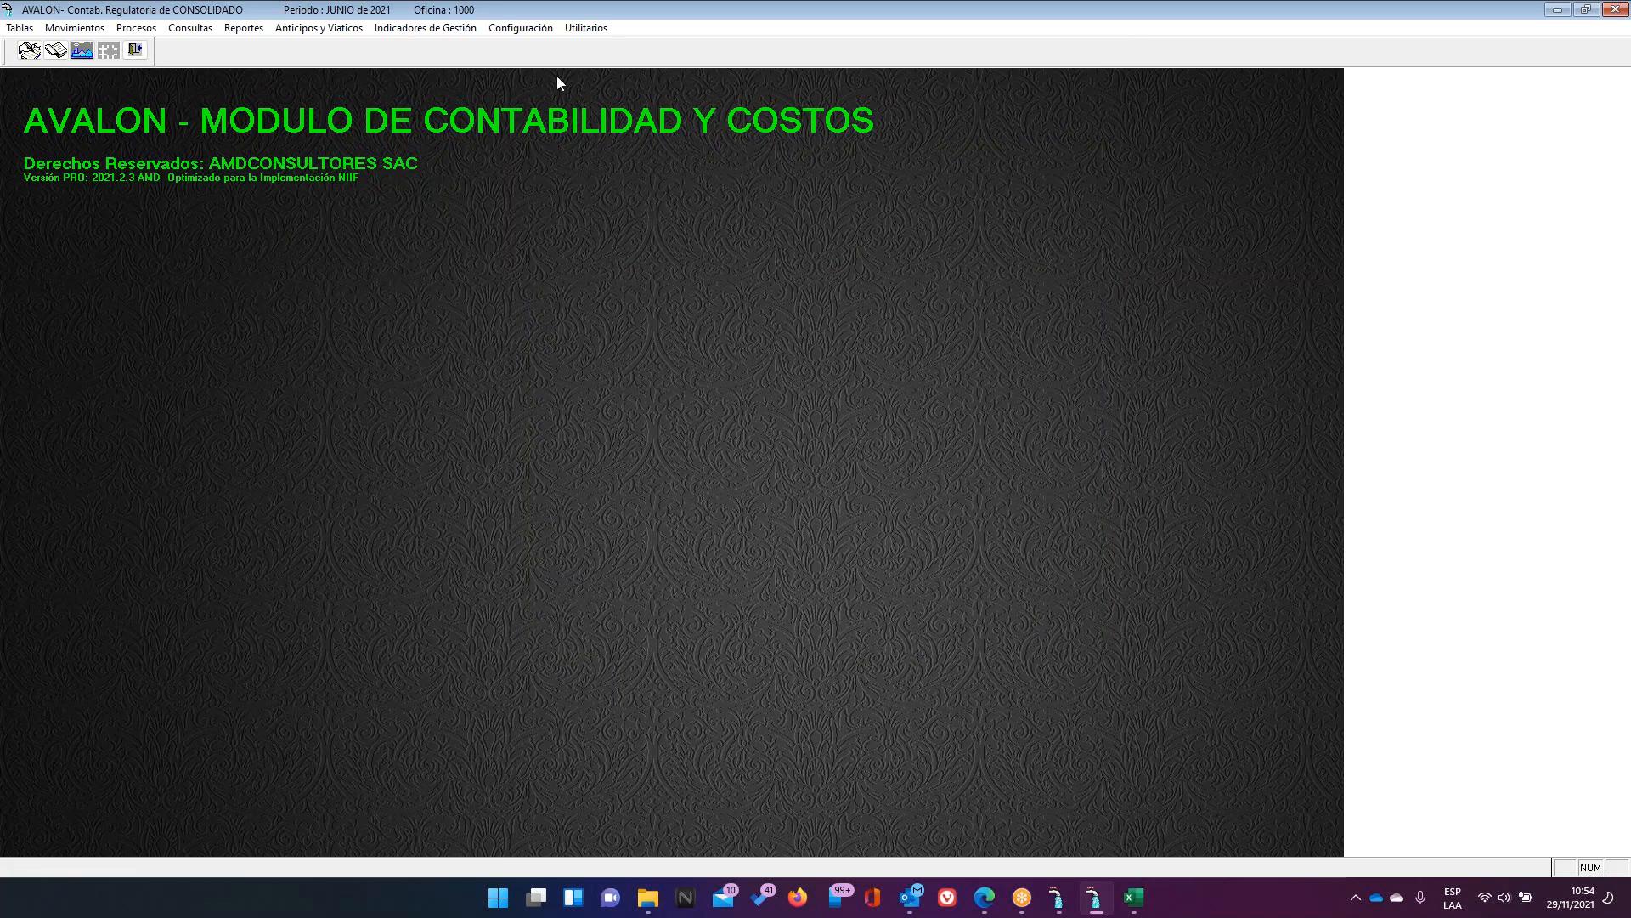
Open Parámetros del Sistema and highlight the URL SUNASS address with the annotation pen
click(533, 28)
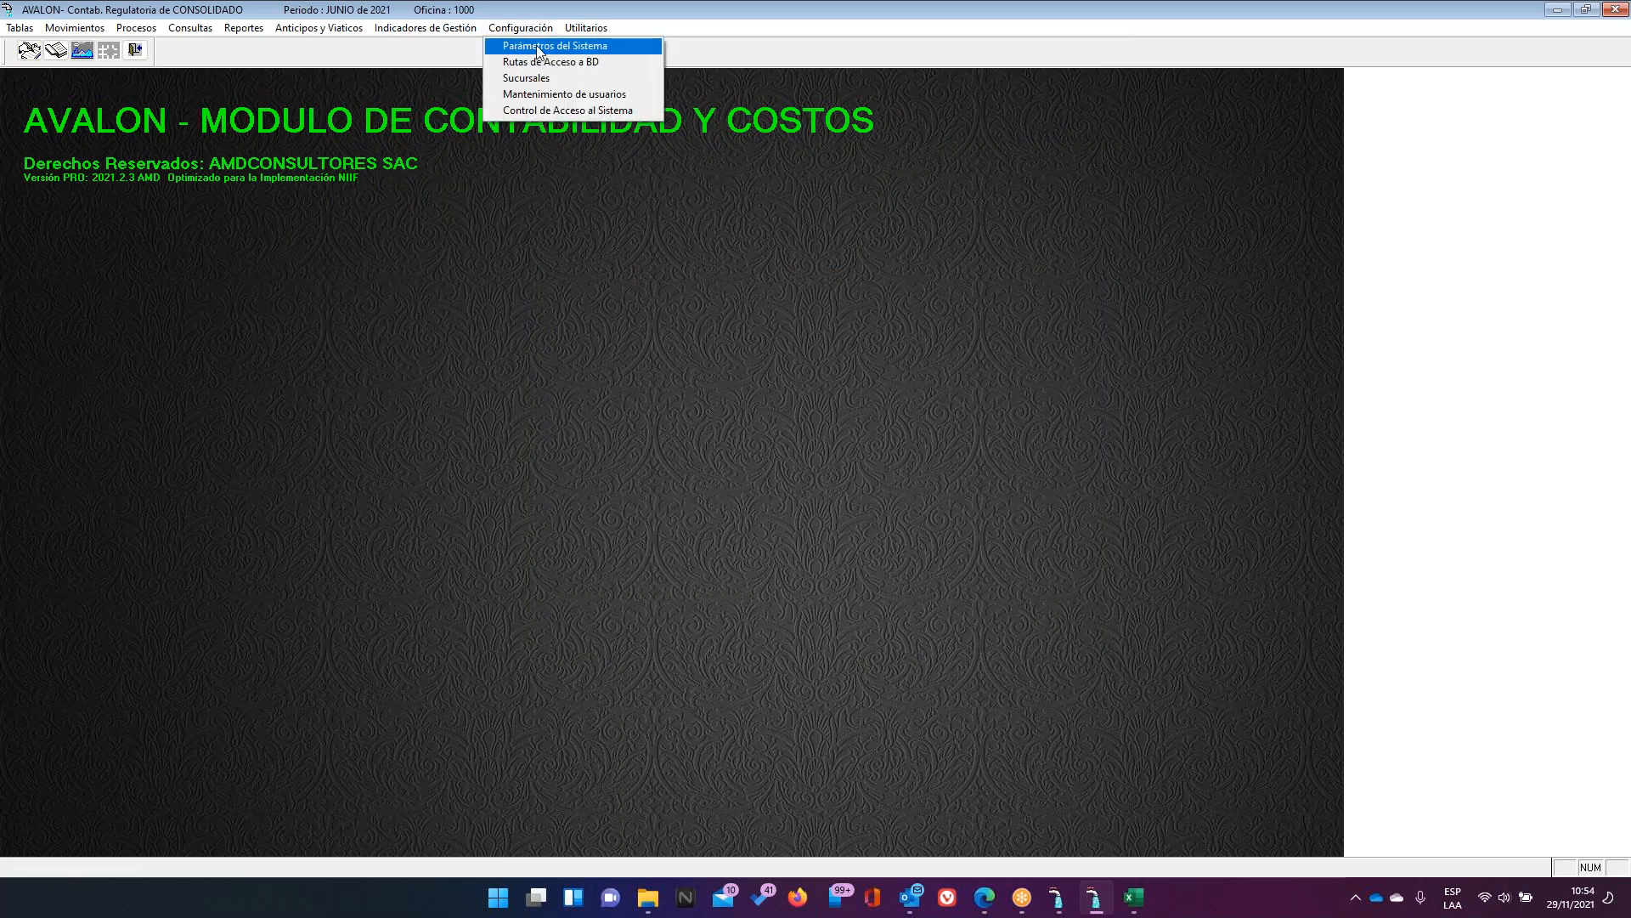
click(537, 46)
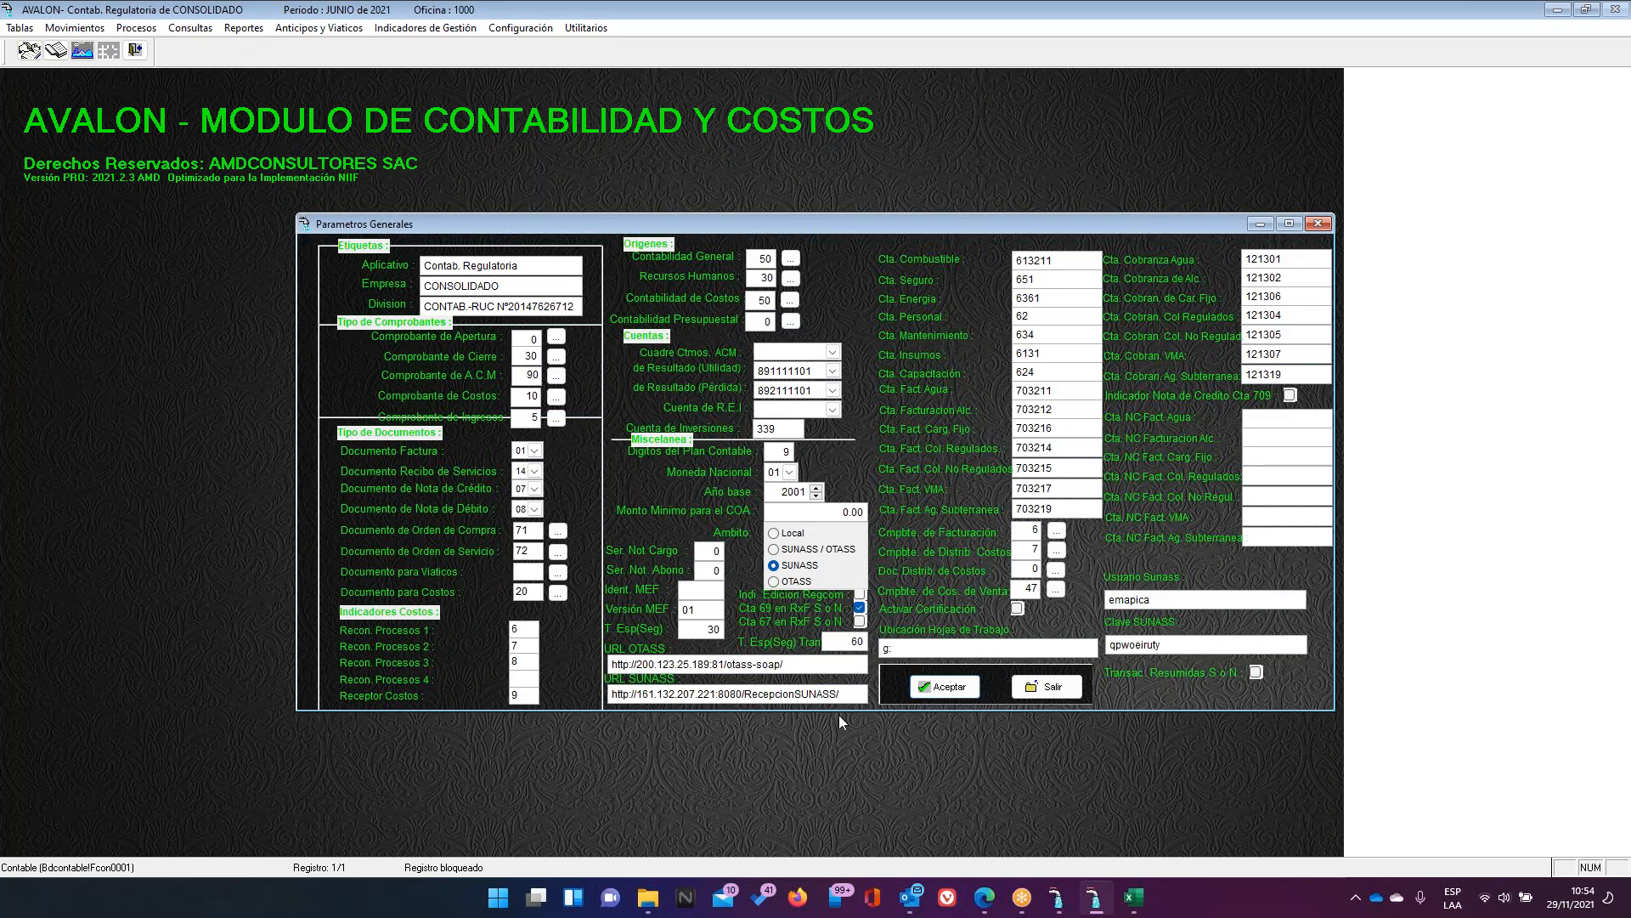
drag(844, 693, 610, 694)
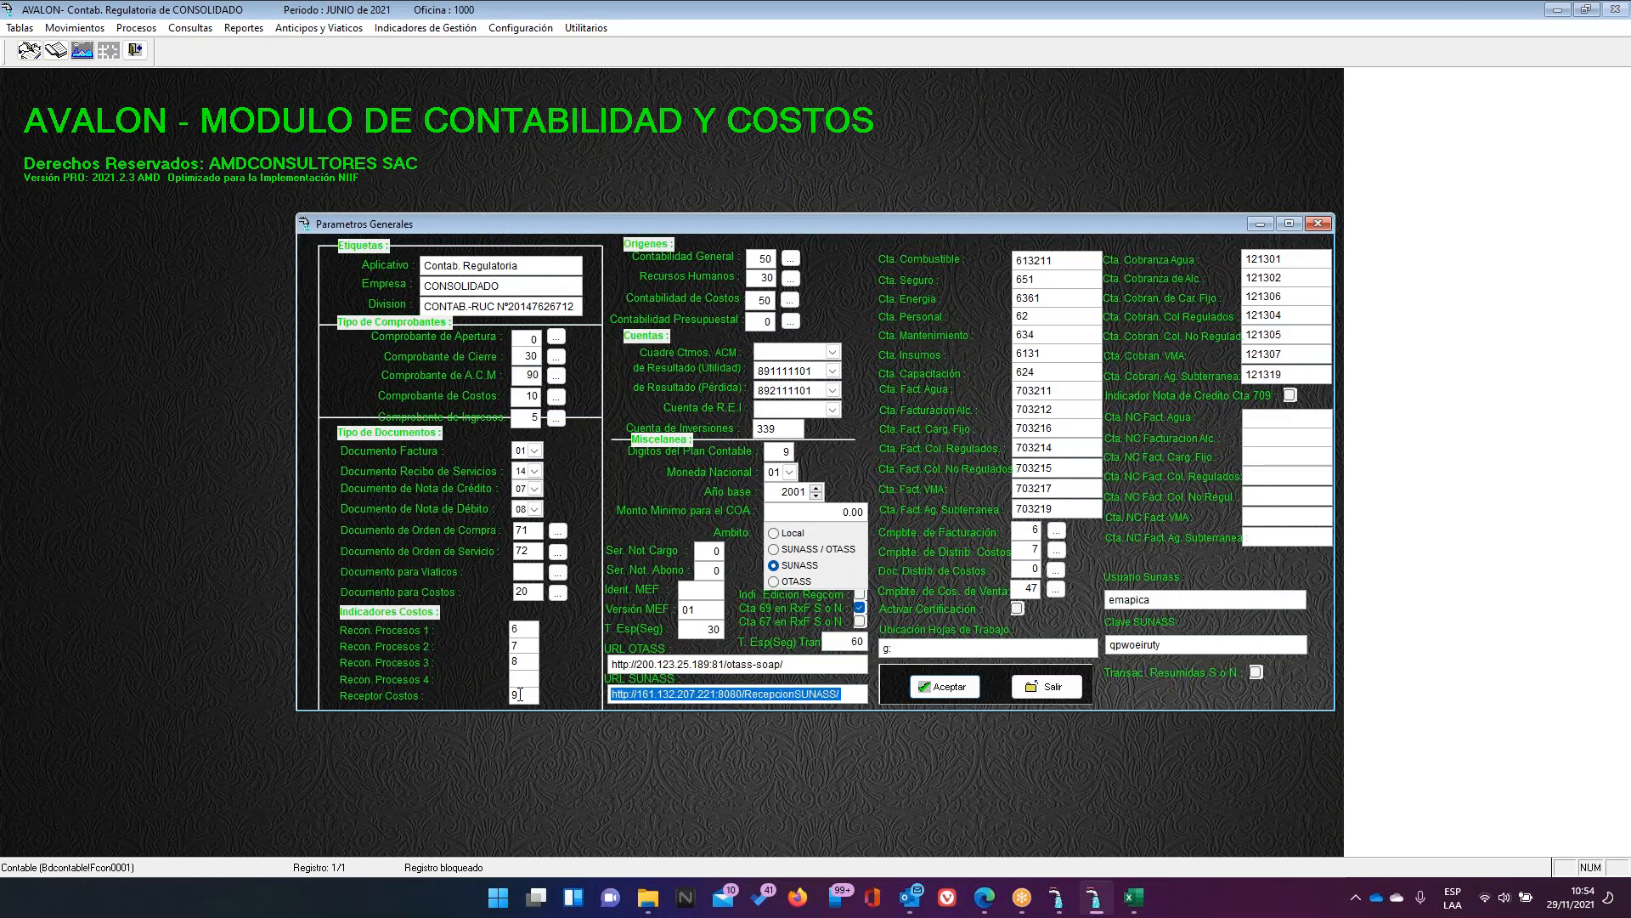
click(1375, 629)
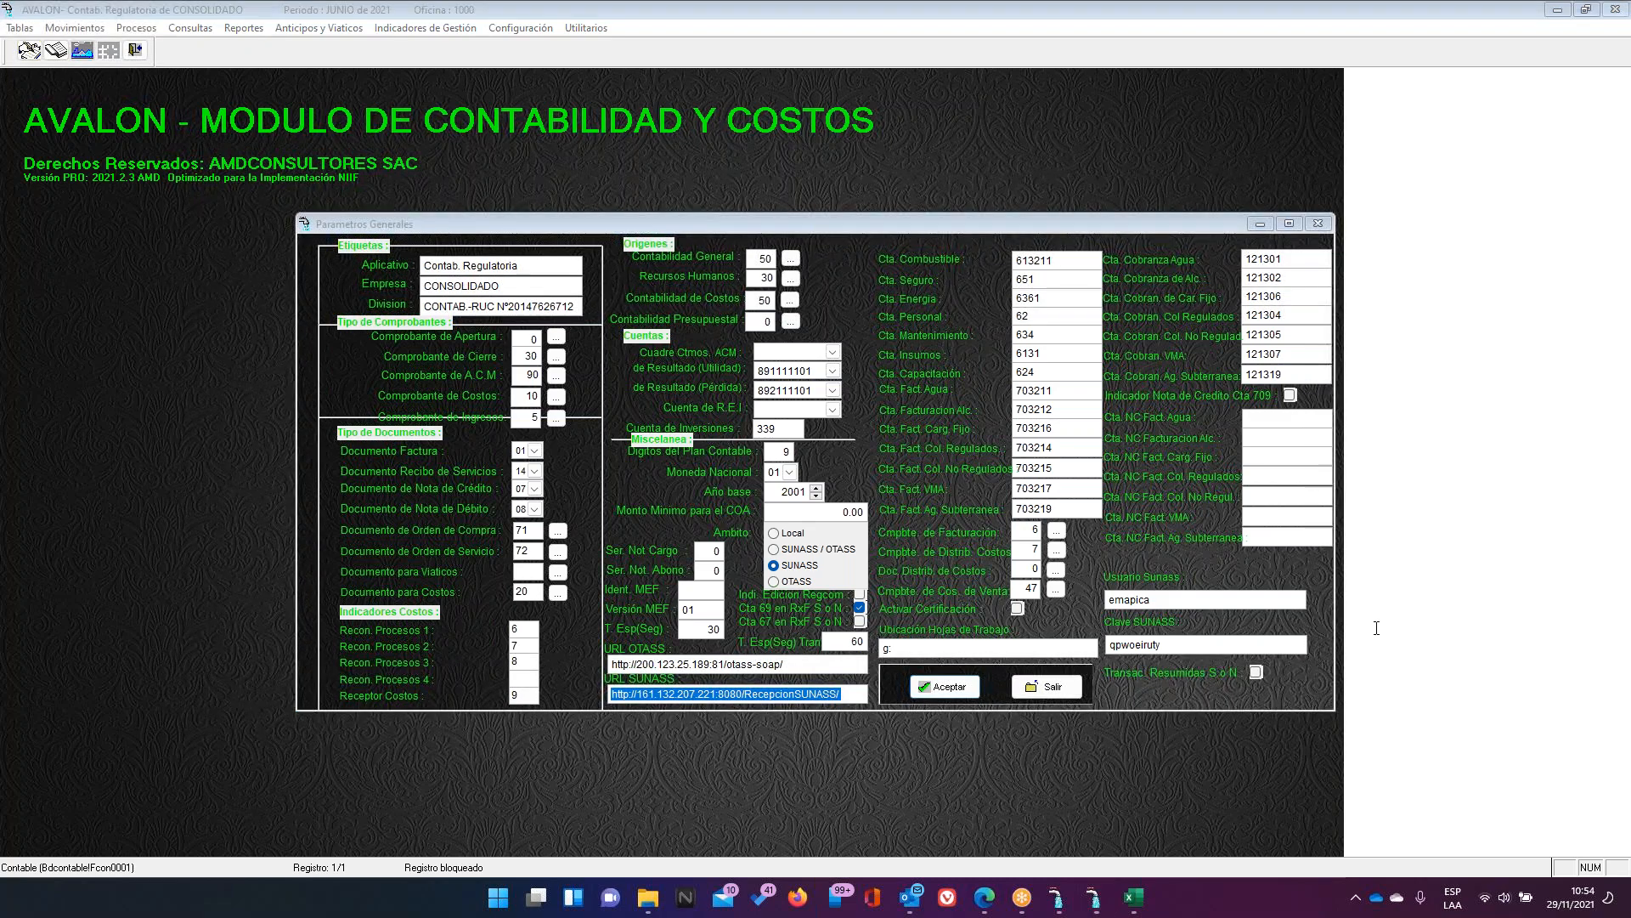
click(709, 738)
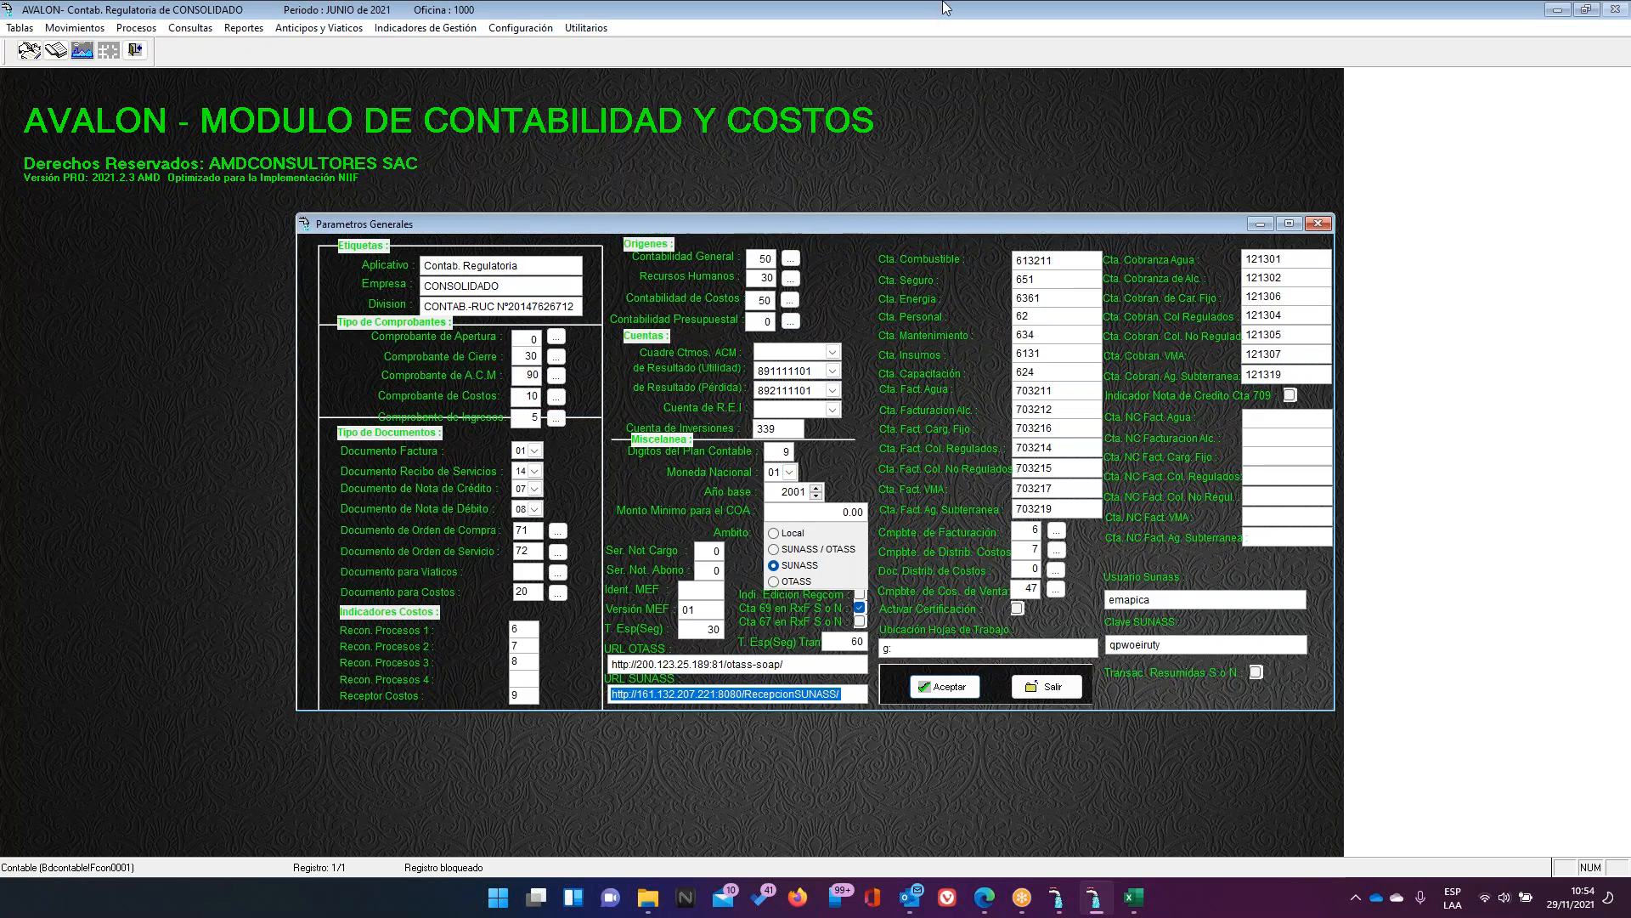
click(987, 9)
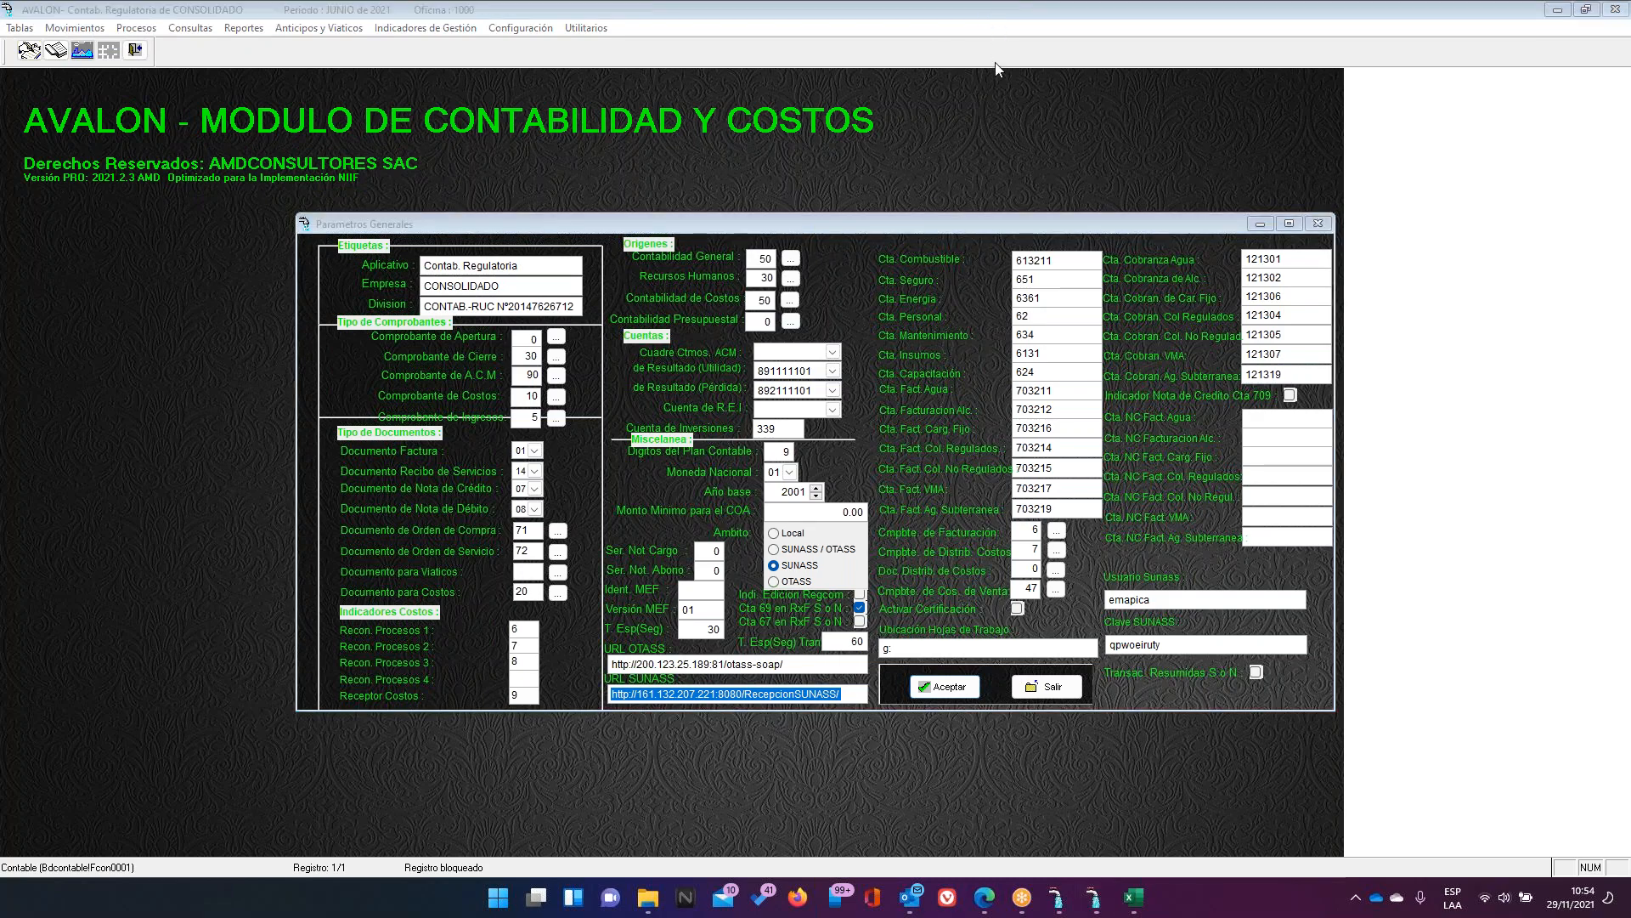
click(996, 46)
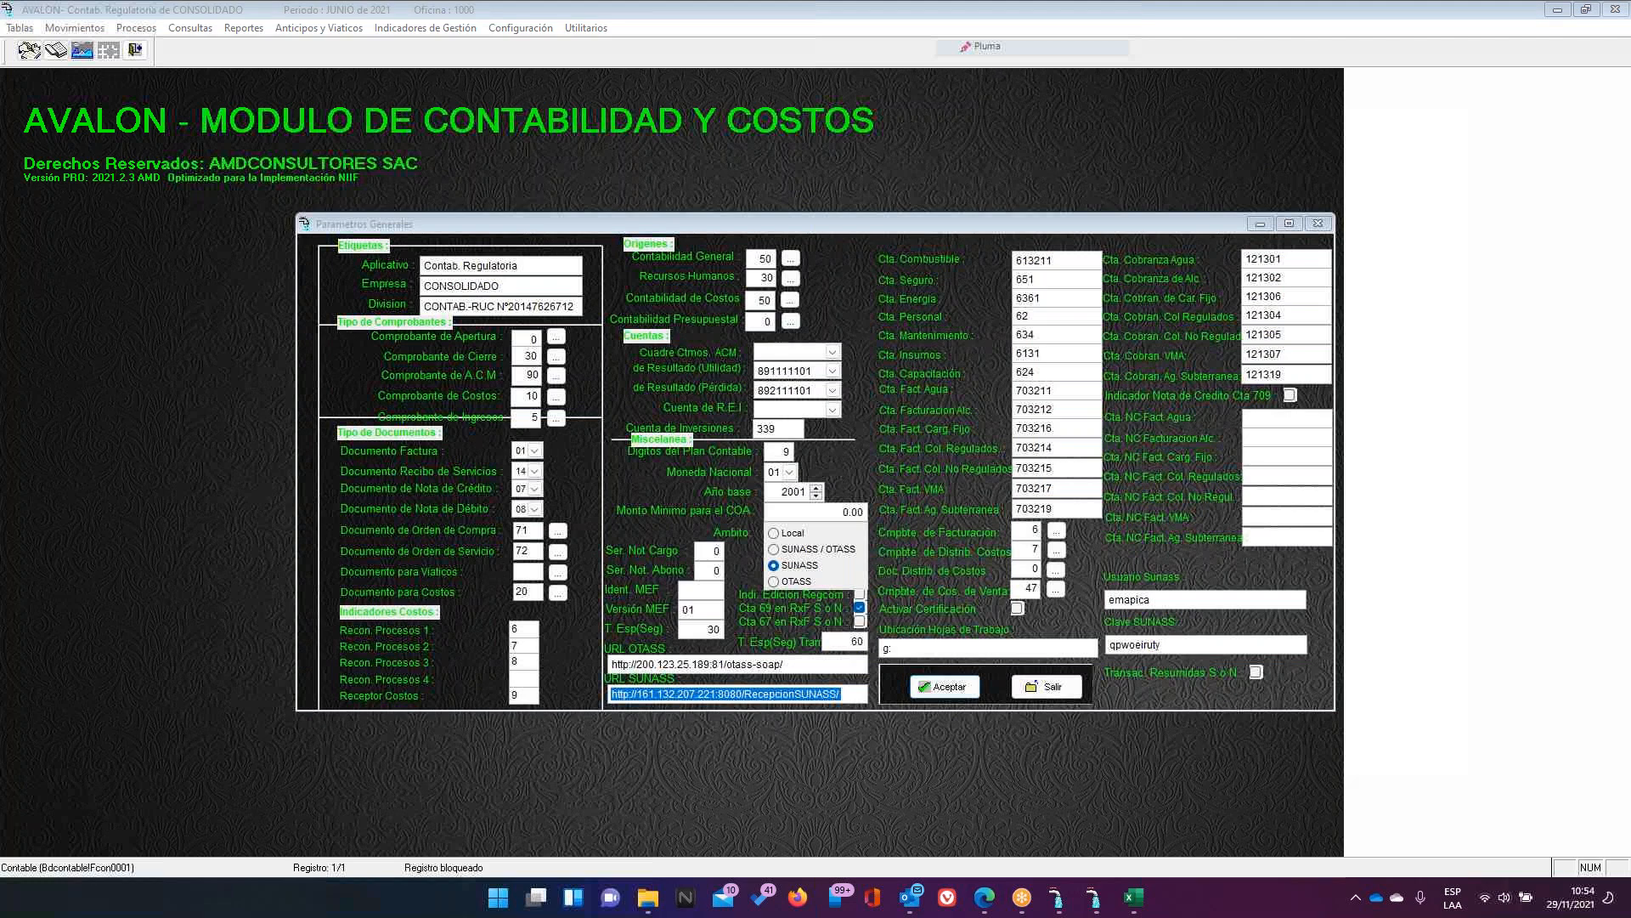
drag(687, 714, 752, 702)
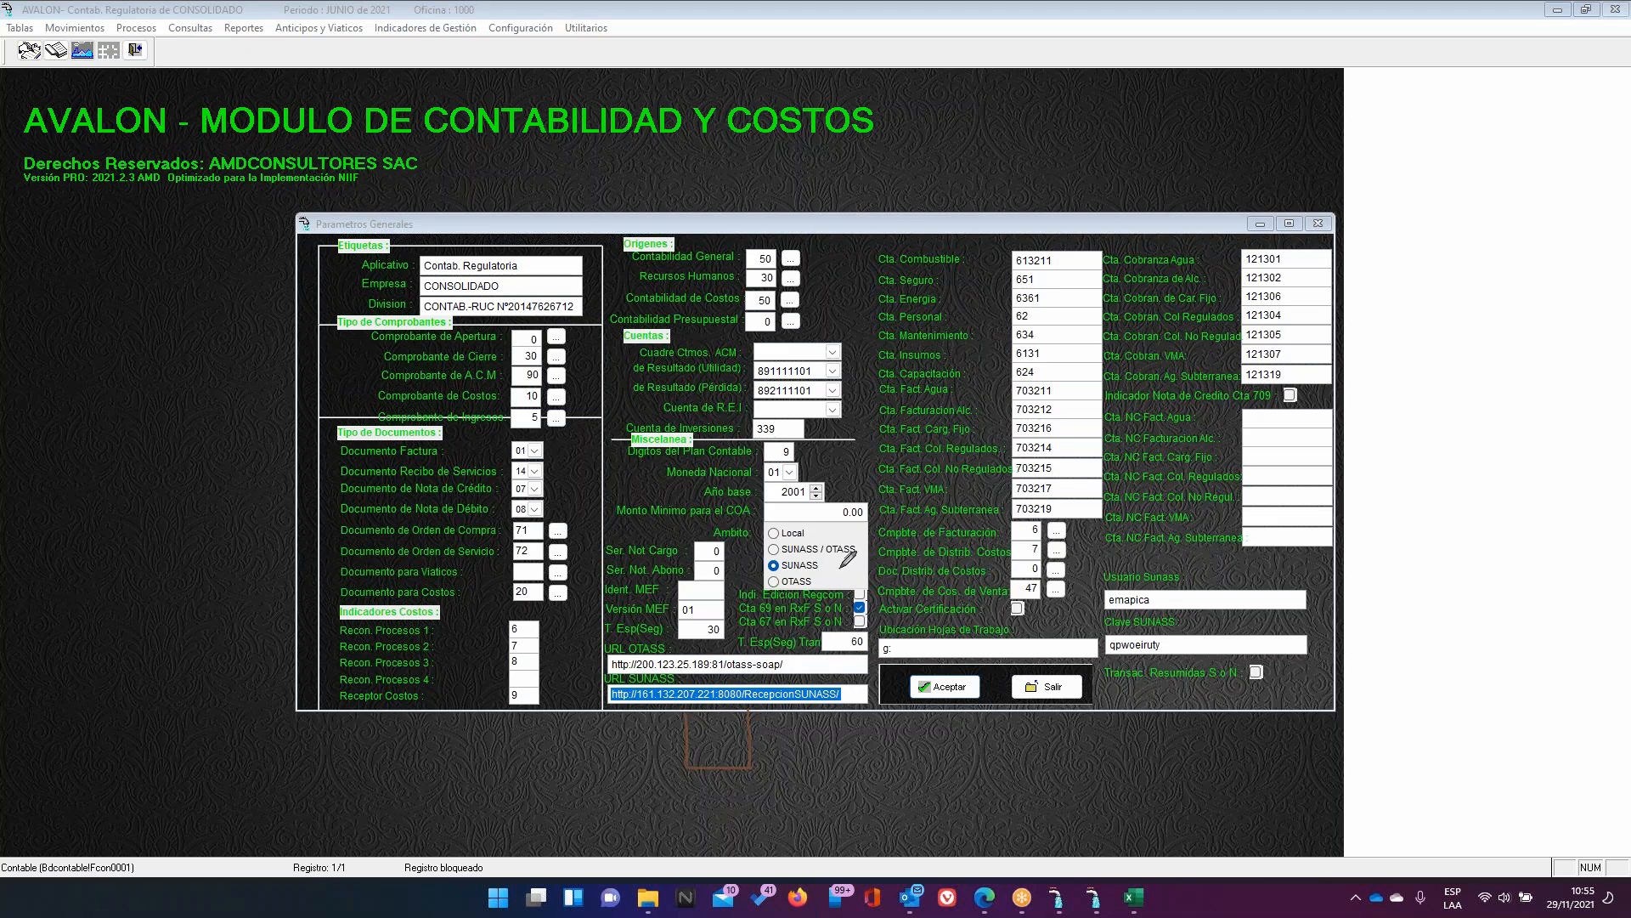
mouse_move(838, 565)
mouse_down()
mouse_move(762, 548)
mouse_move(756, 563)
mouse_move(770, 578)
mouse_move(843, 566)
mouse_up()
mouse_move(713, 613)
mouse_down()
mouse_move(697, 633)
mouse_move(726, 645)
mouse_move(733, 615)
mouse_up()
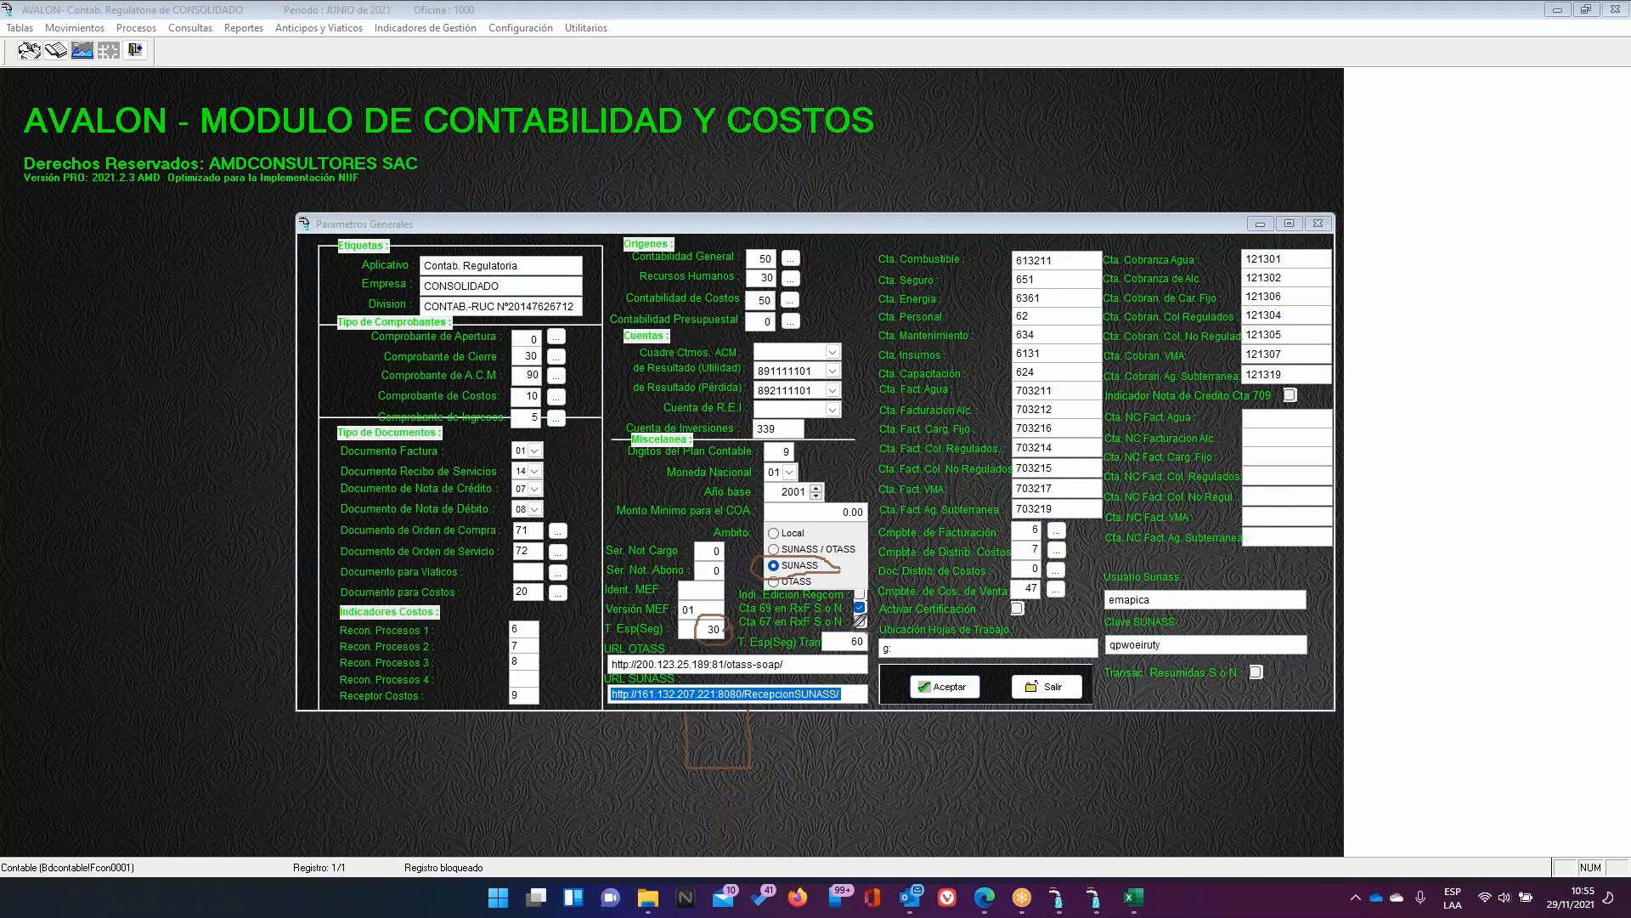
drag(843, 635, 866, 647)
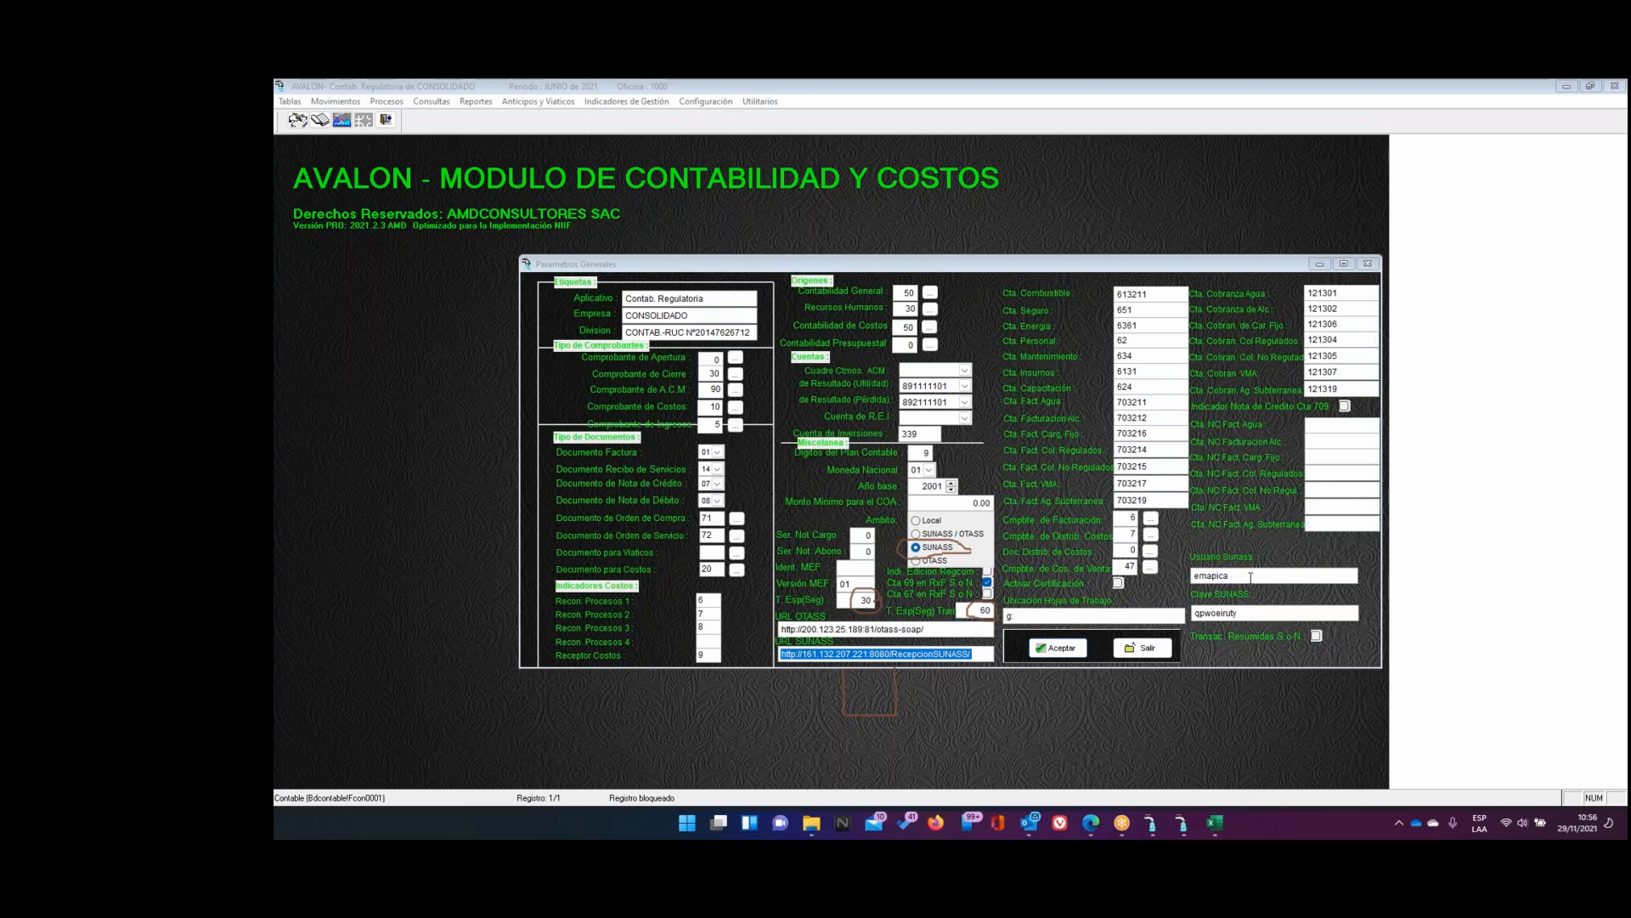
Review the Usuario Sunass and Clave SUNASS values, then exit Parametros Generales
drag(1251, 577, 1144, 577)
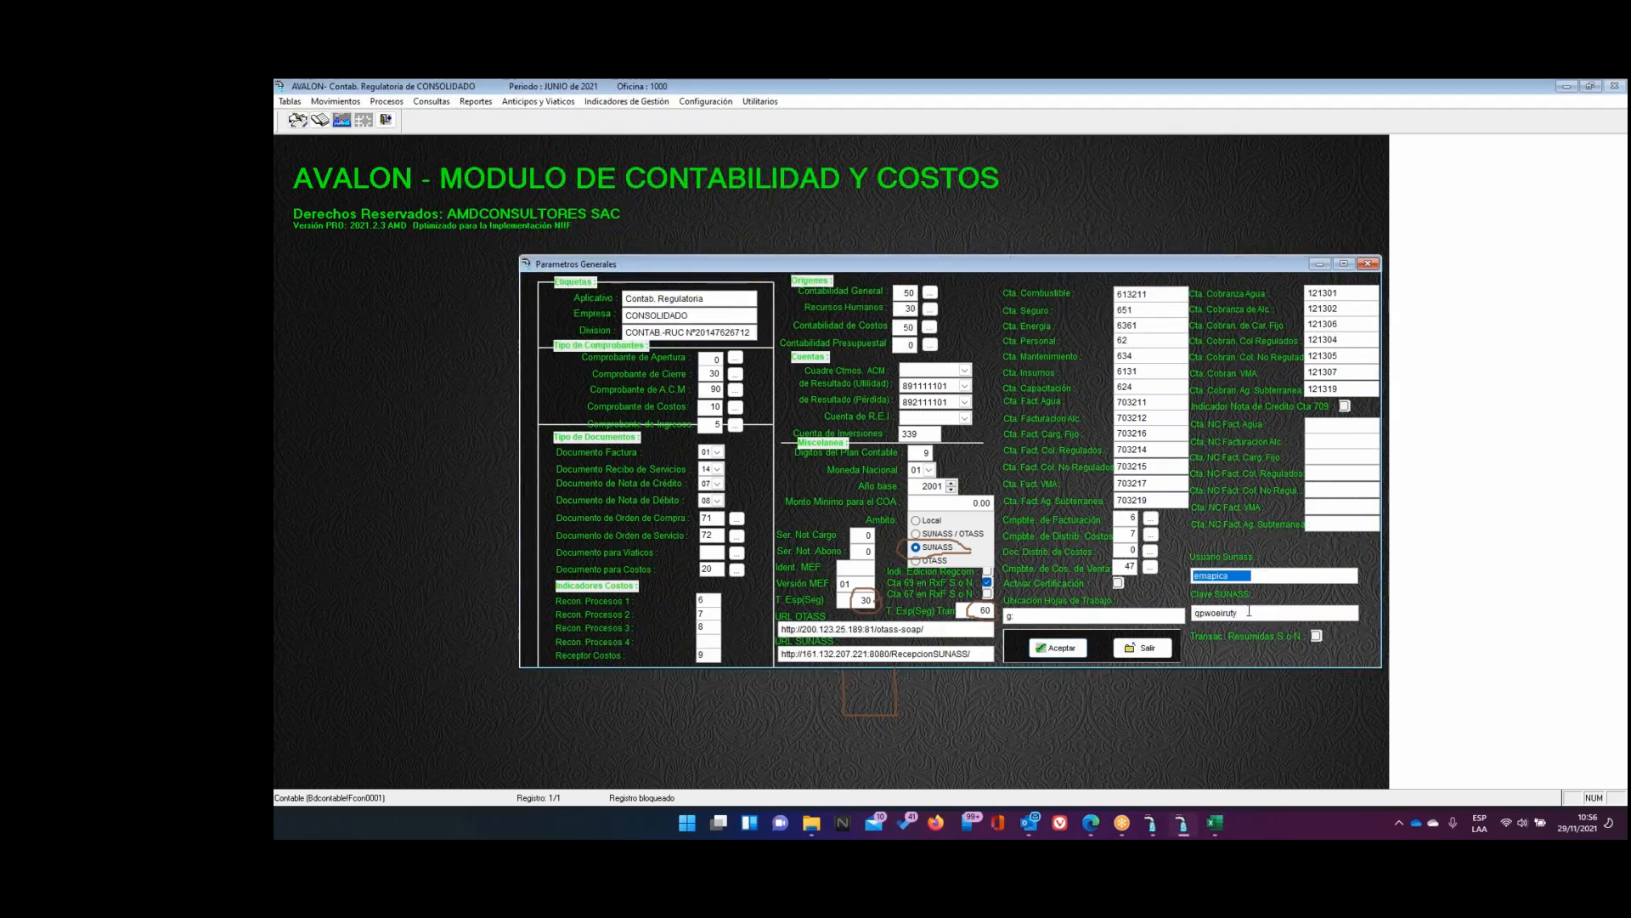
key(Tab)
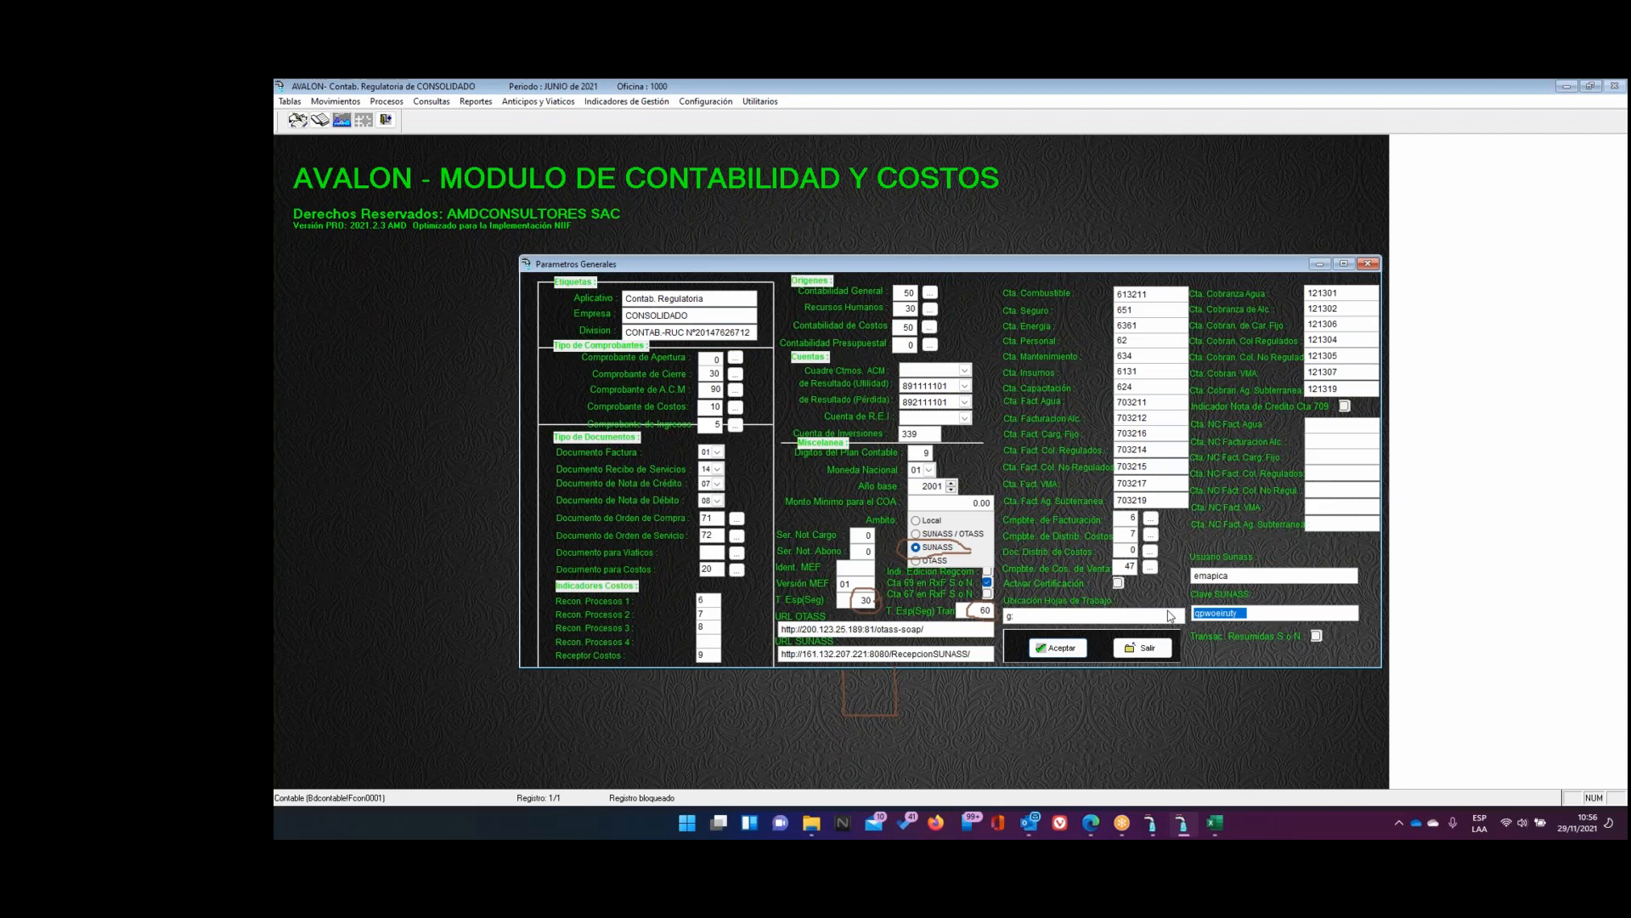
click(1166, 650)
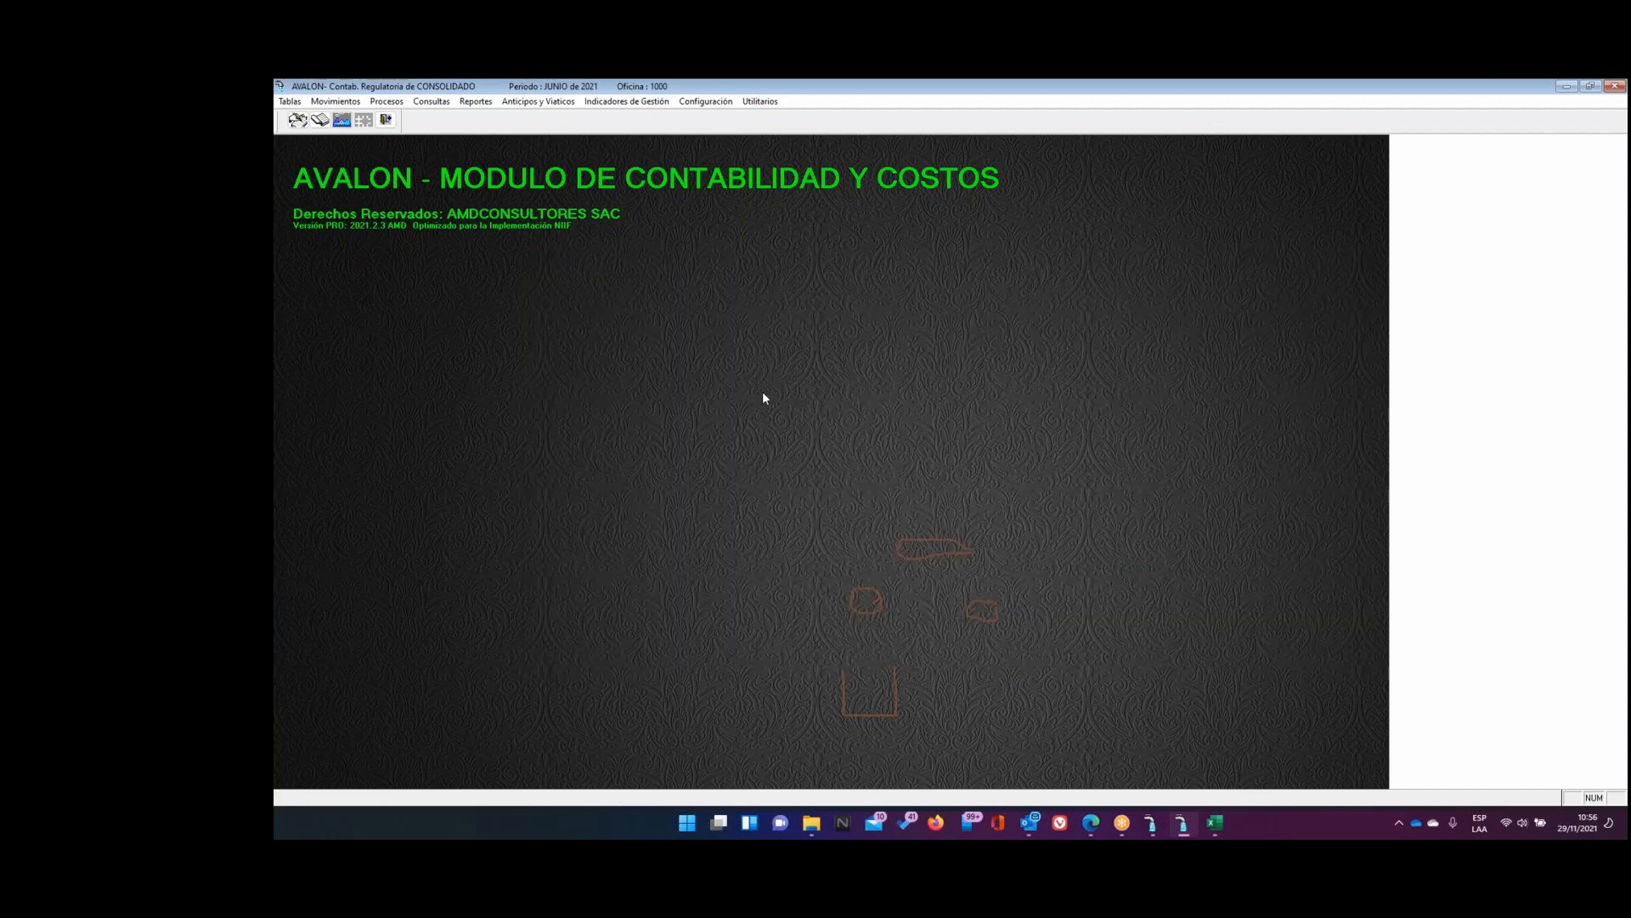
Bring up the Chiclayo AVALON window and open its Sucursales list showing 01 CHICLAYO
click(1137, 90)
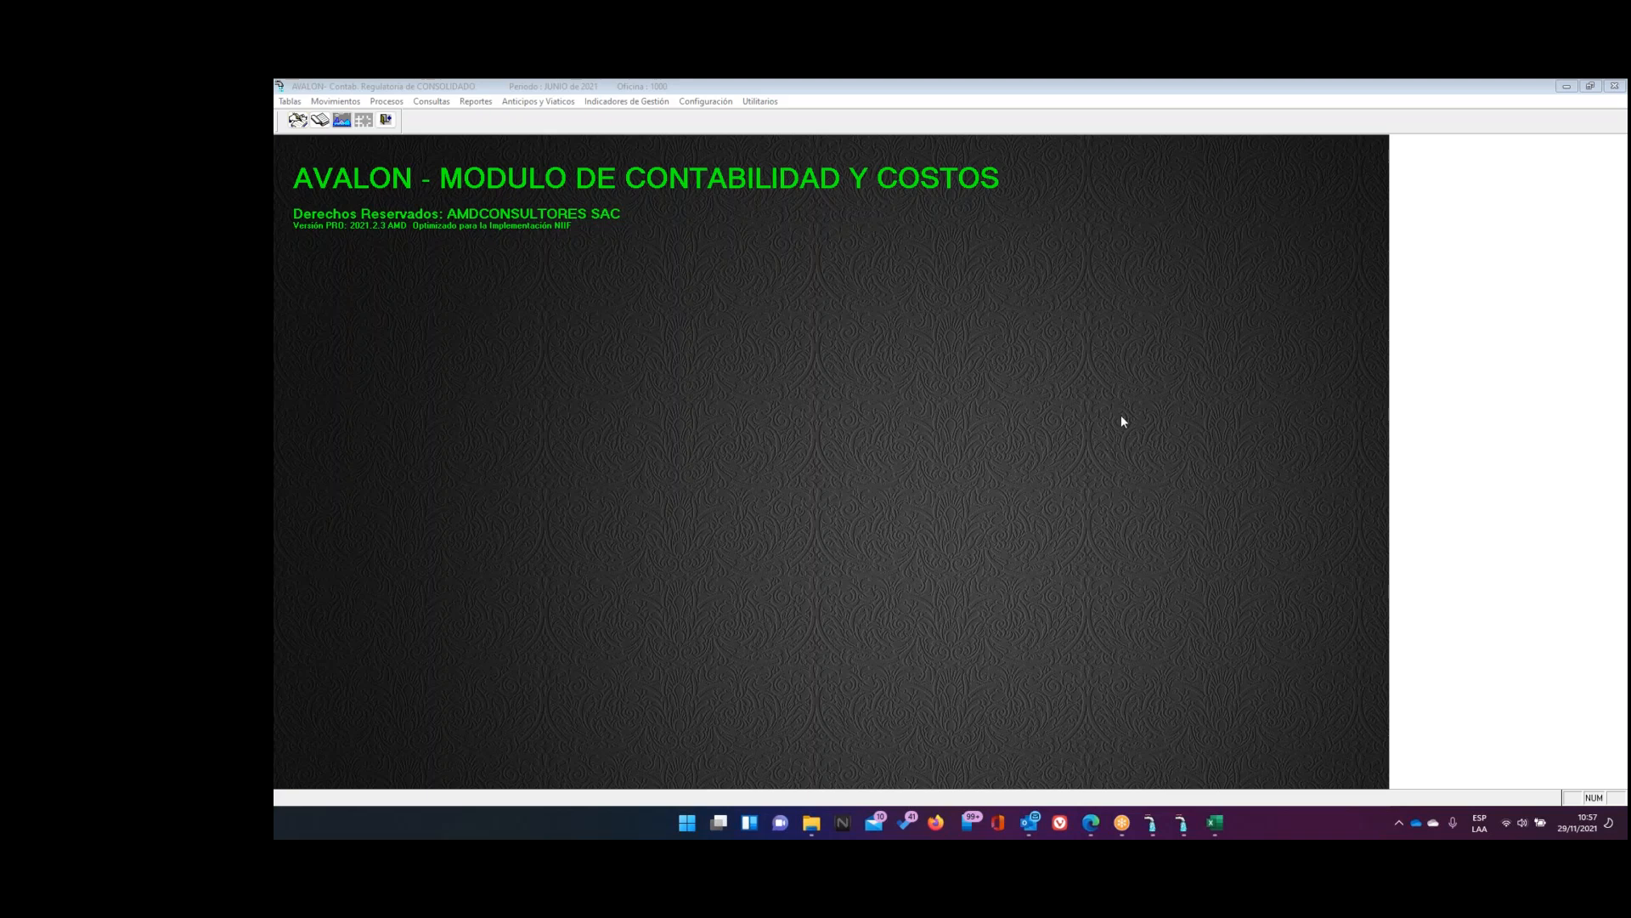
click(1152, 821)
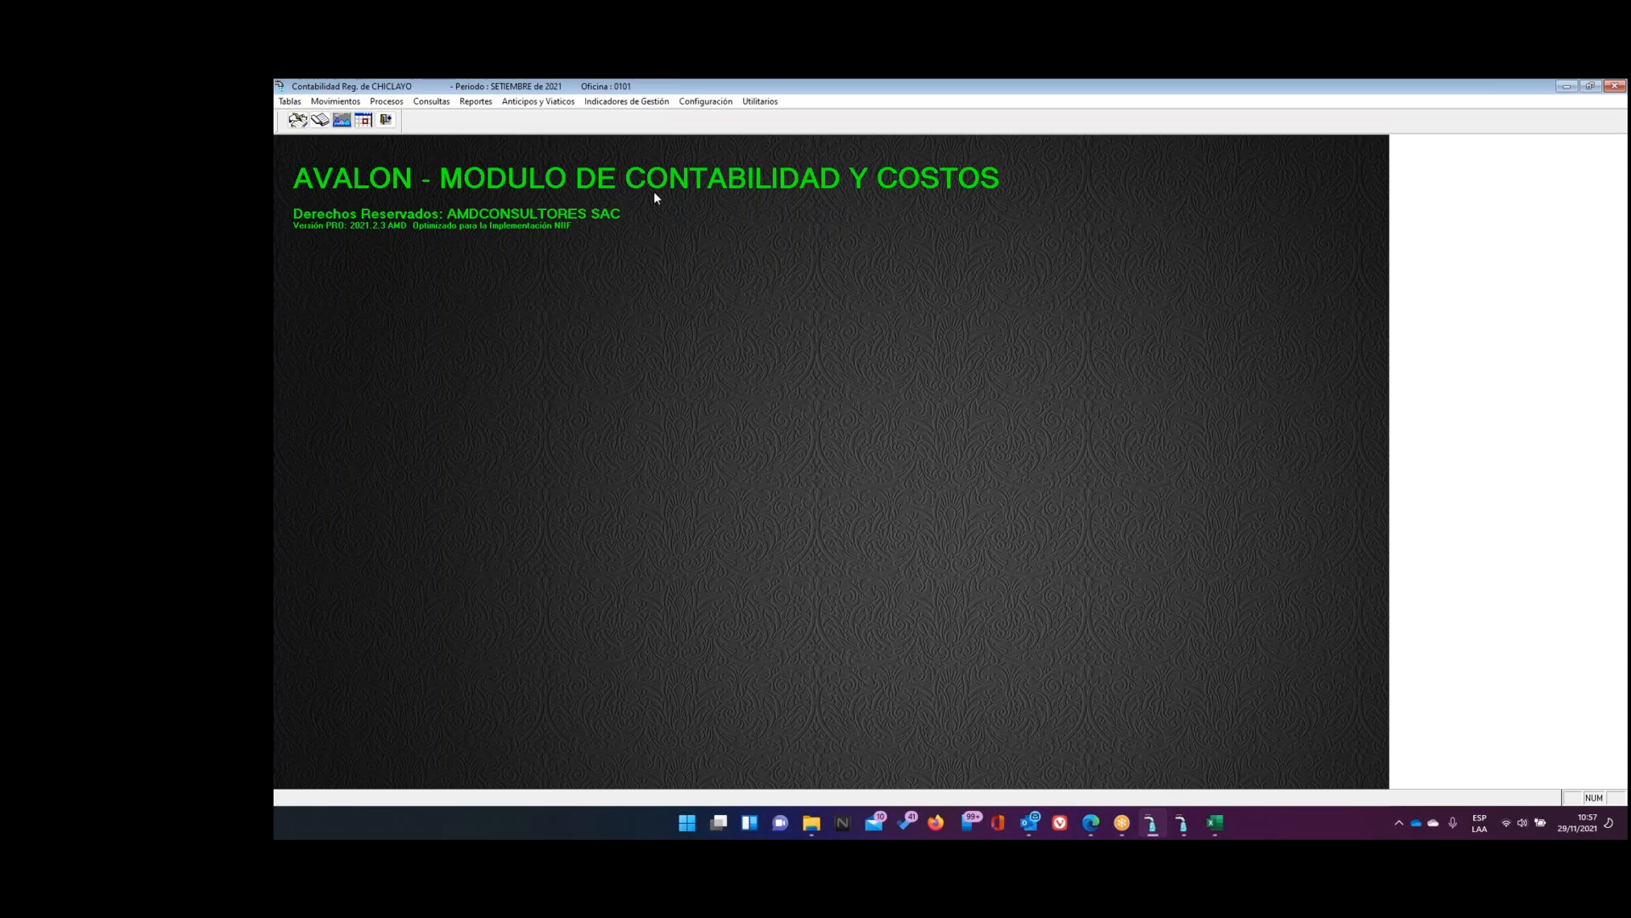
click(705, 101)
click(722, 138)
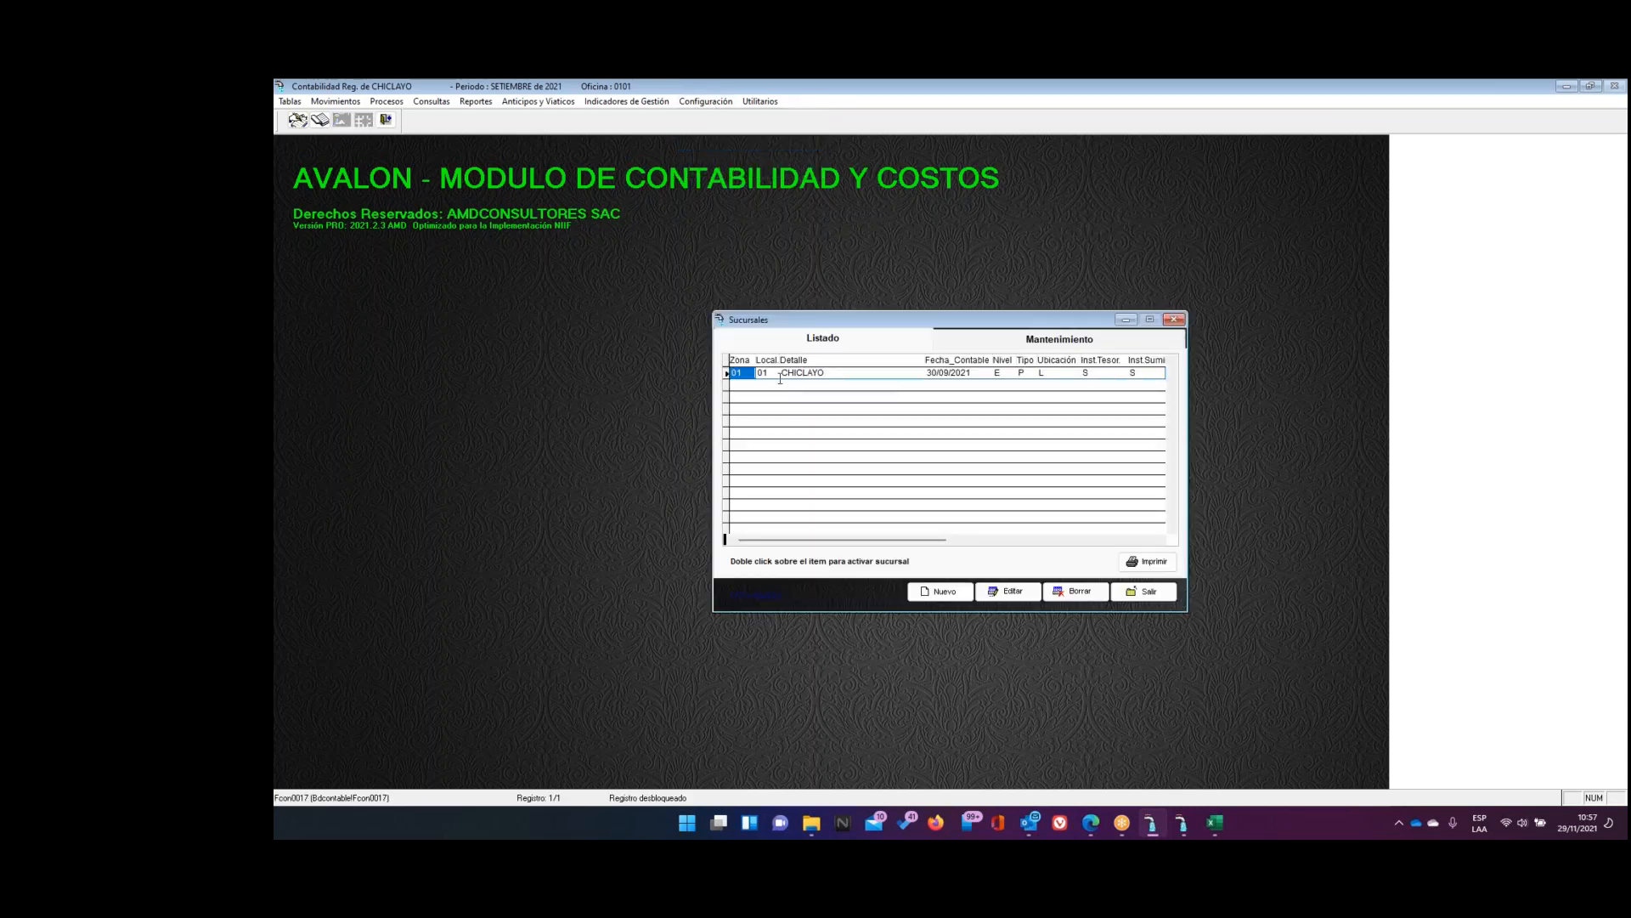
Edit the CHICLAYO branch, select its Zona-SUNASS value 29, then open the Sunass Localidad list
click(818, 374)
click(1011, 588)
drag(1056, 493, 1137, 516)
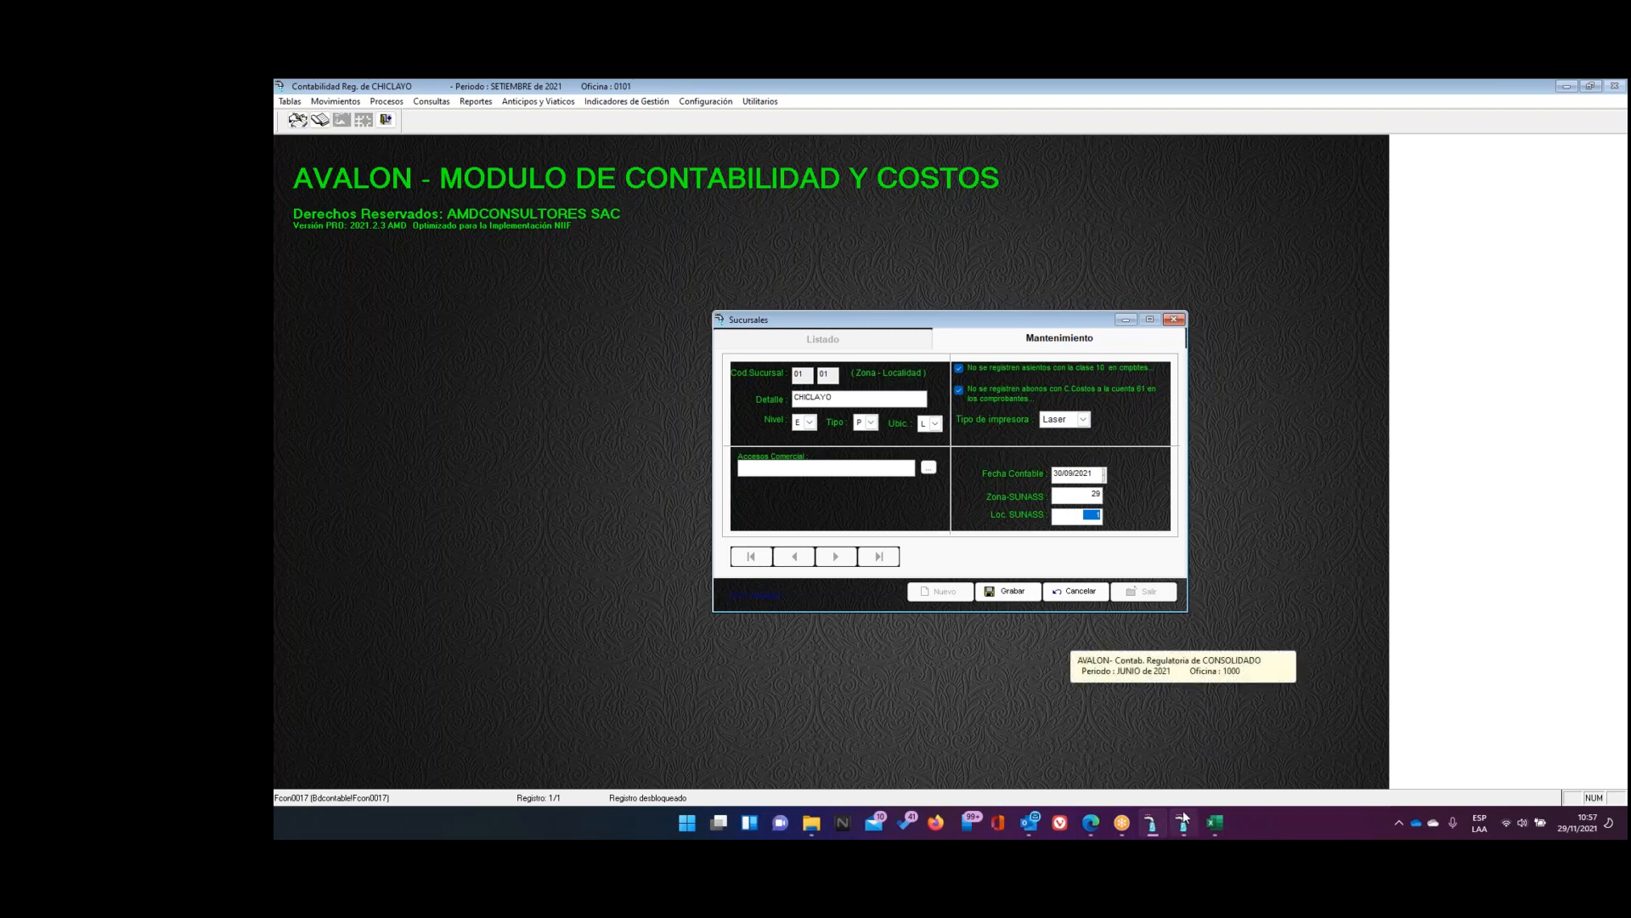
click(1089, 822)
click(1143, 299)
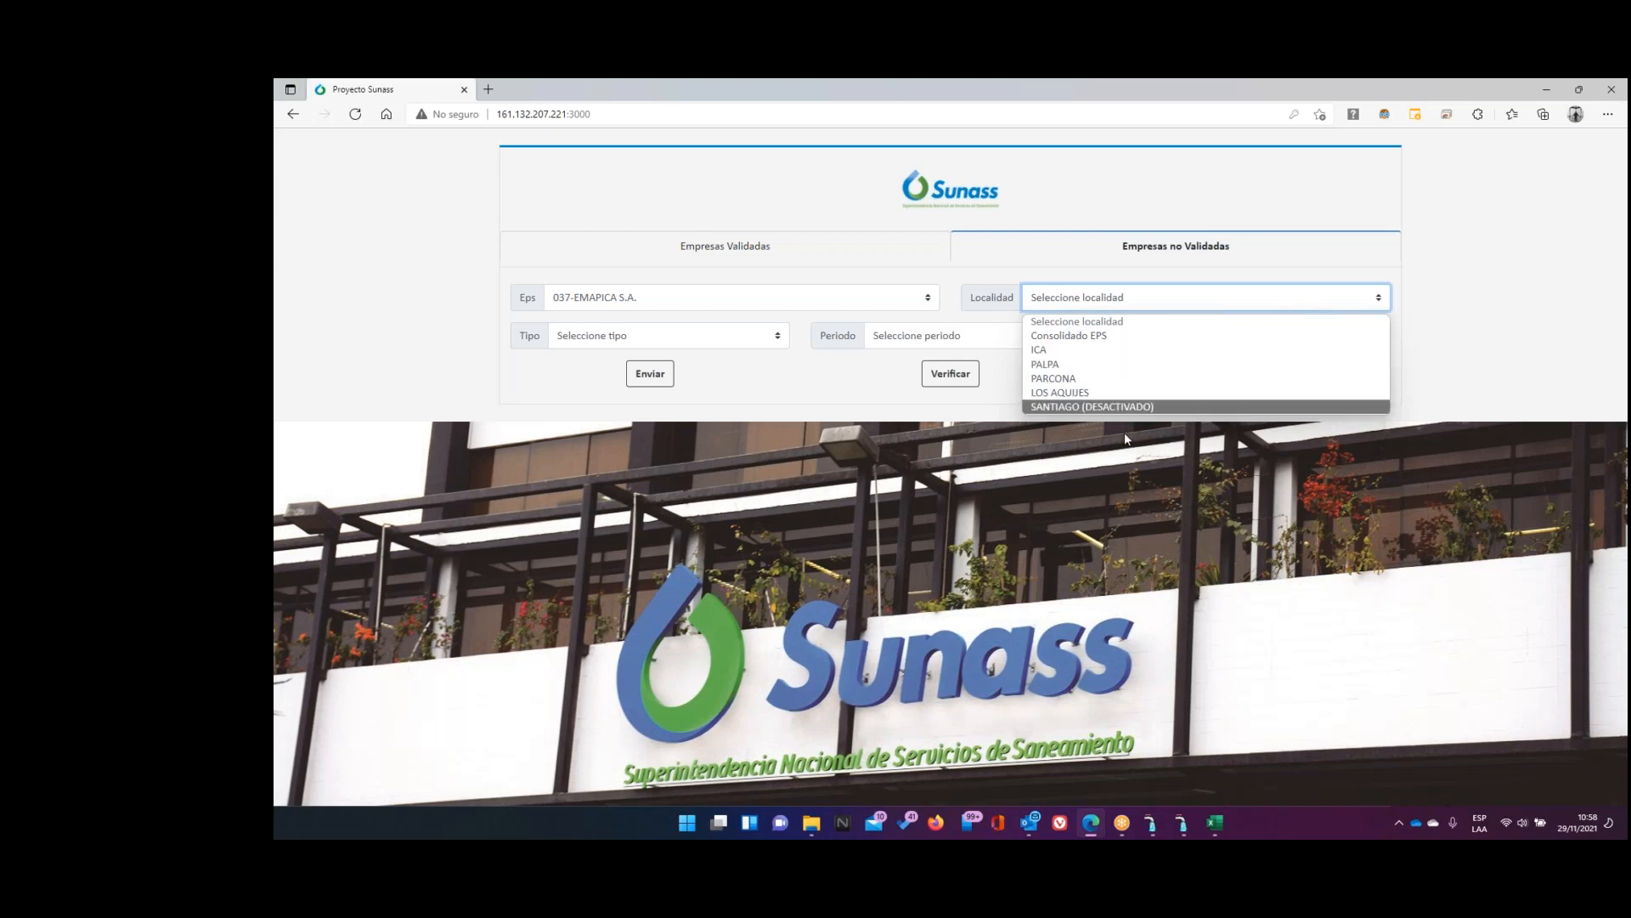
Return to the AVALON accounting window after reviewing EMAPICA's localities
click(1183, 822)
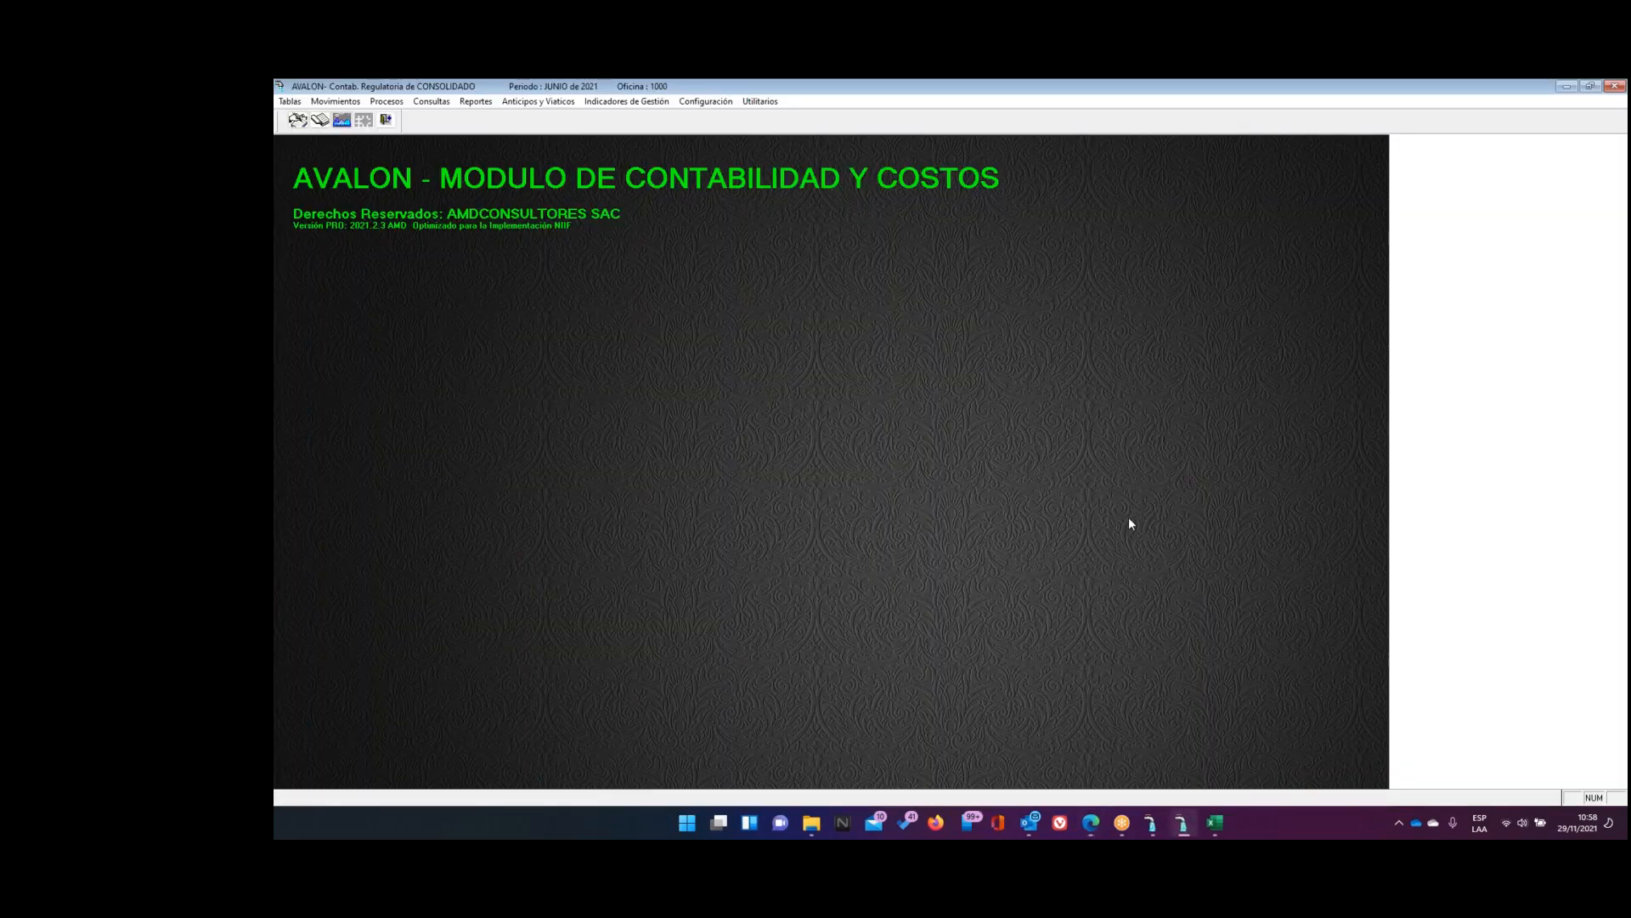
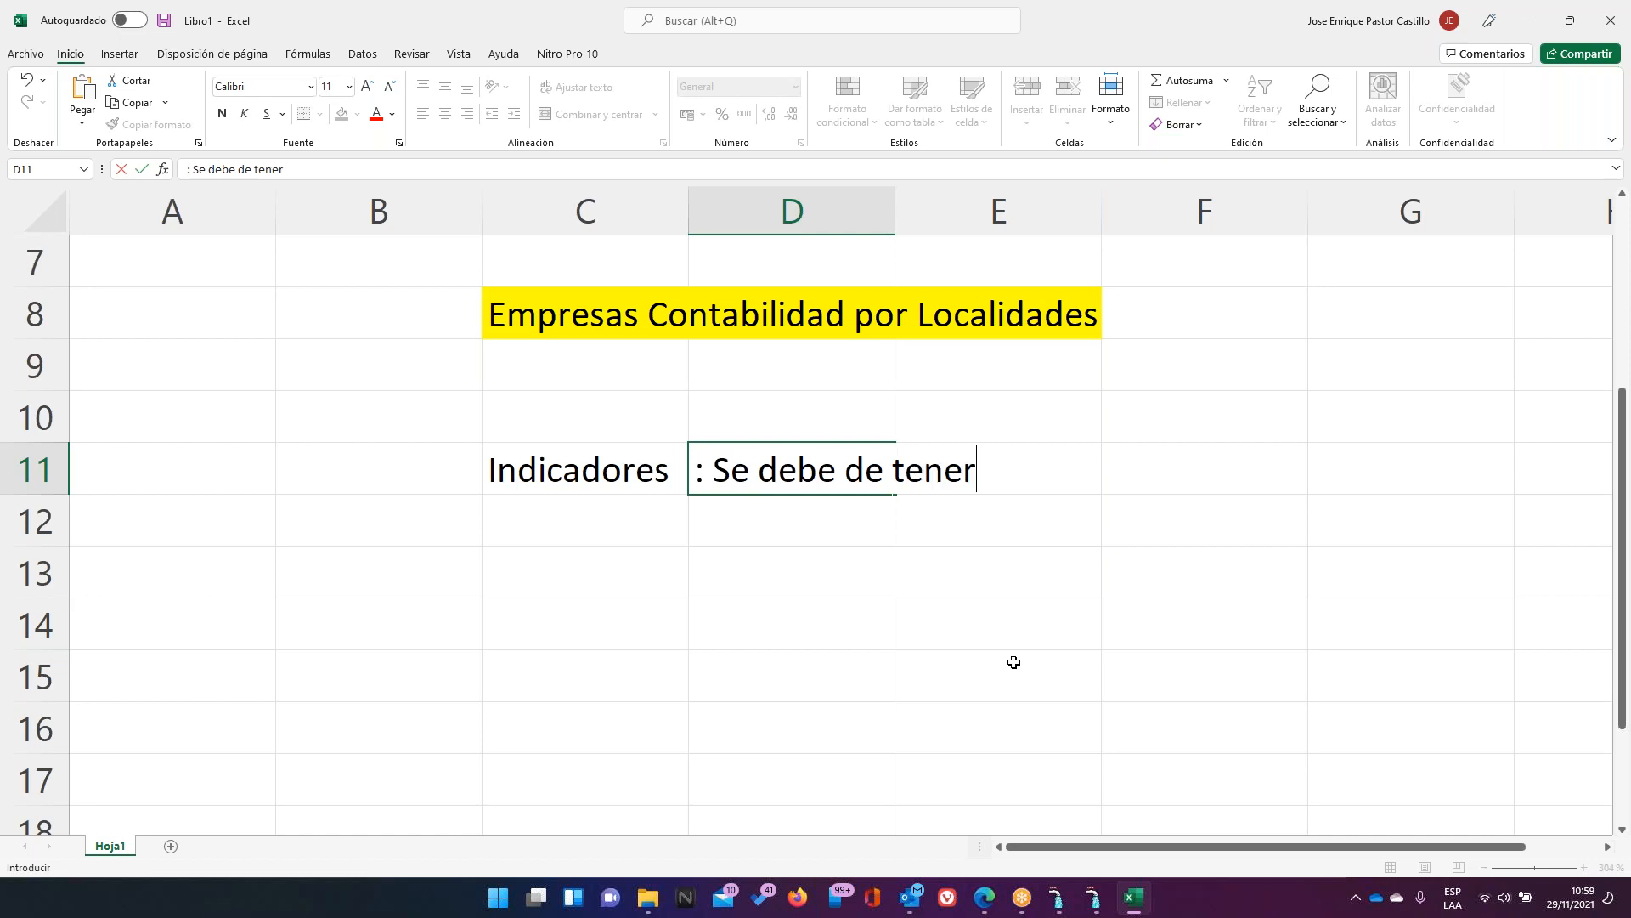
Finish the D11 note so it reads ': Se debe de tener una variable calculada'
text(le)
key(BackSpace)
key(BackSpace)
text(blke)
key(BackSpace)
key(BackSpace)
text(e calculada)
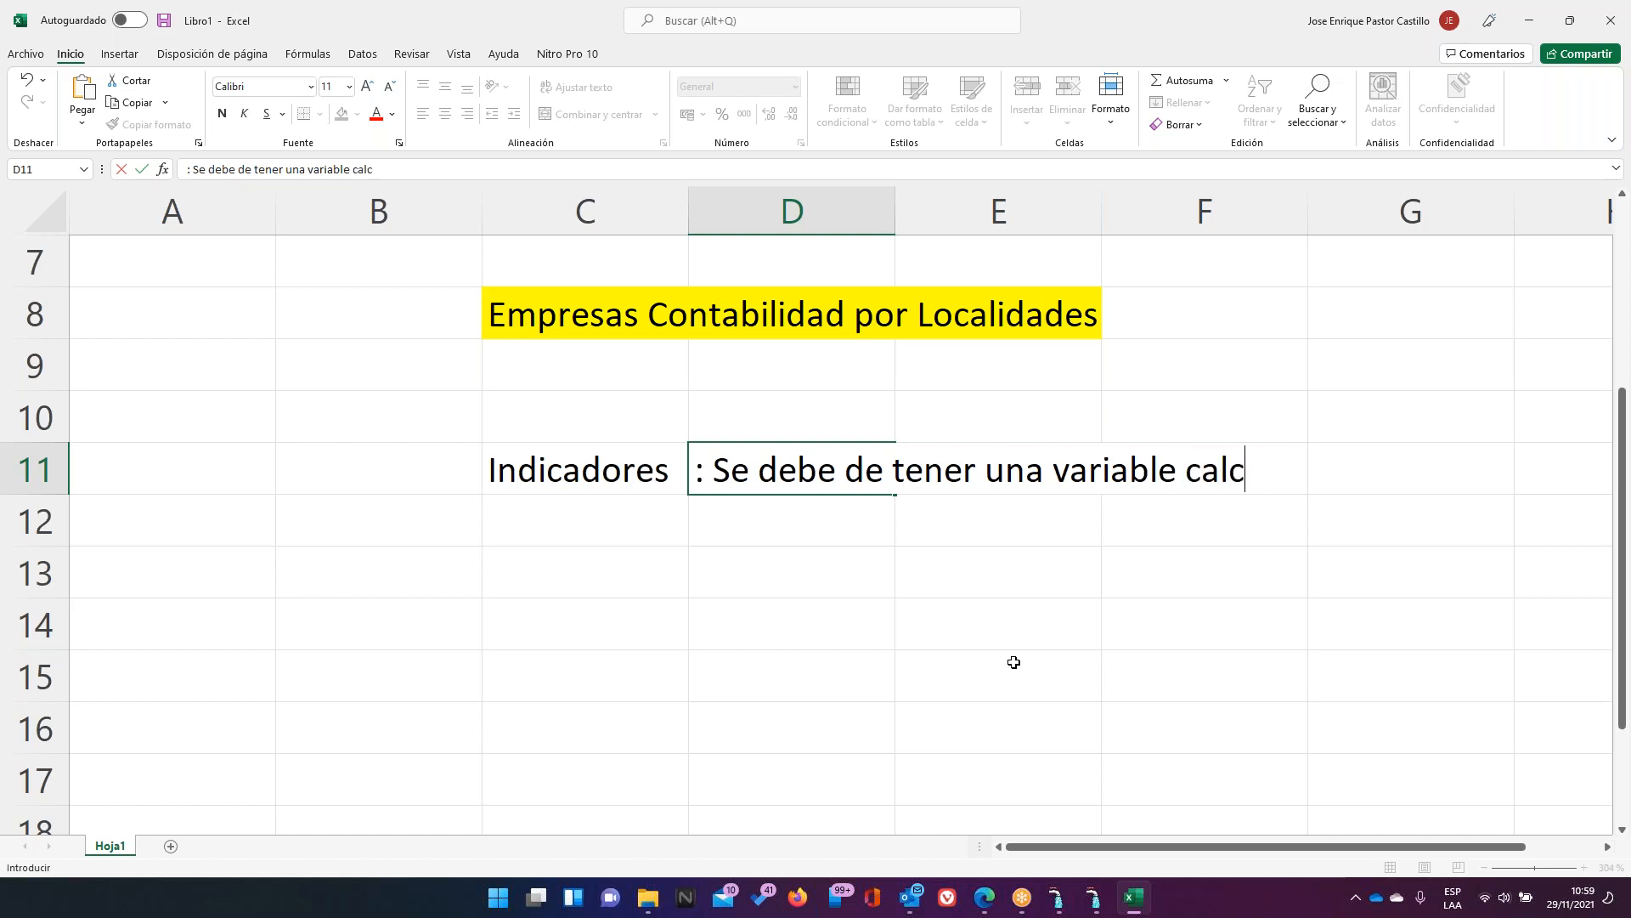
key(Return)
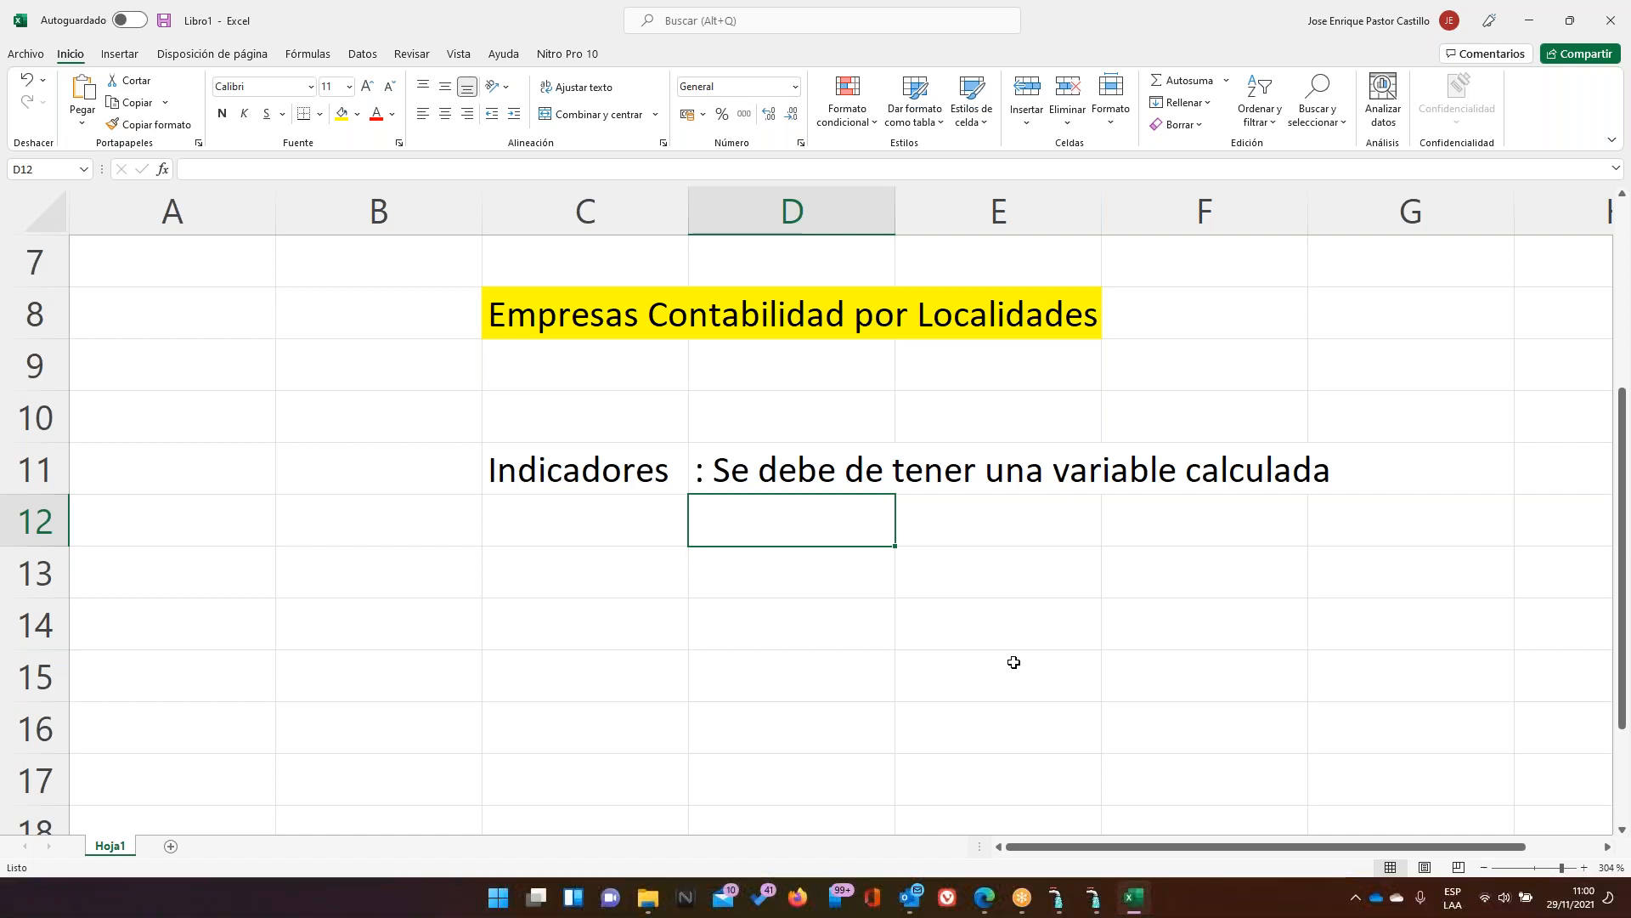
Select the row 11 range starting at the Indicadores cell C11, then switch to AVALON
key(Up)
key(Left)
key(shift+Right)
key(shift+Right)
key(shift+Right)
key(shift+Right)
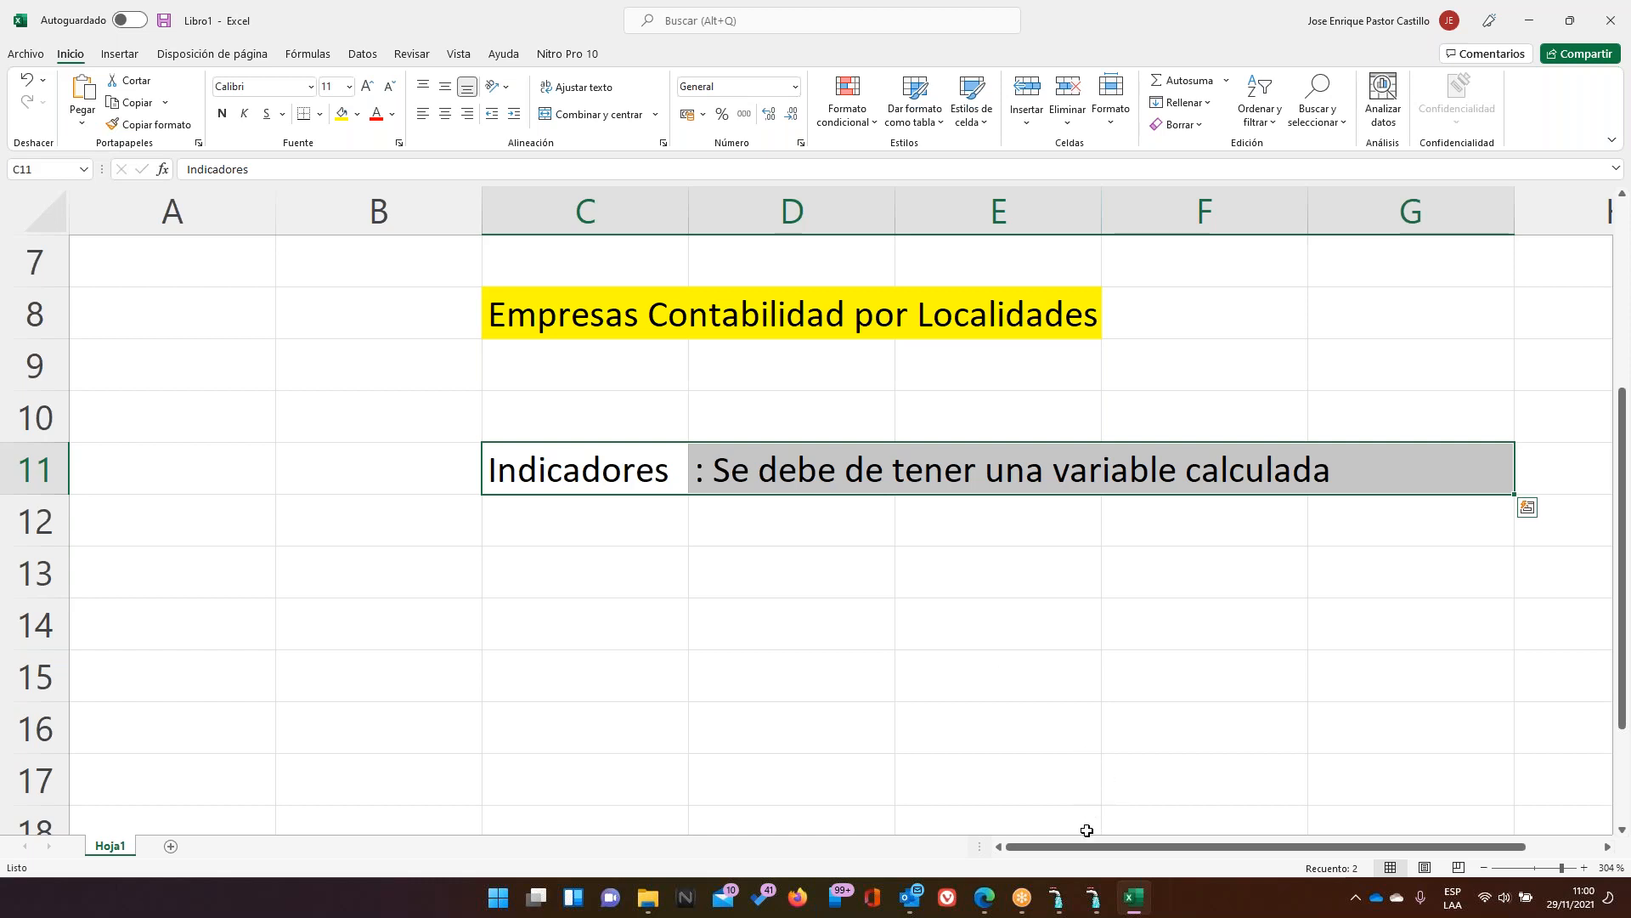
click(1096, 897)
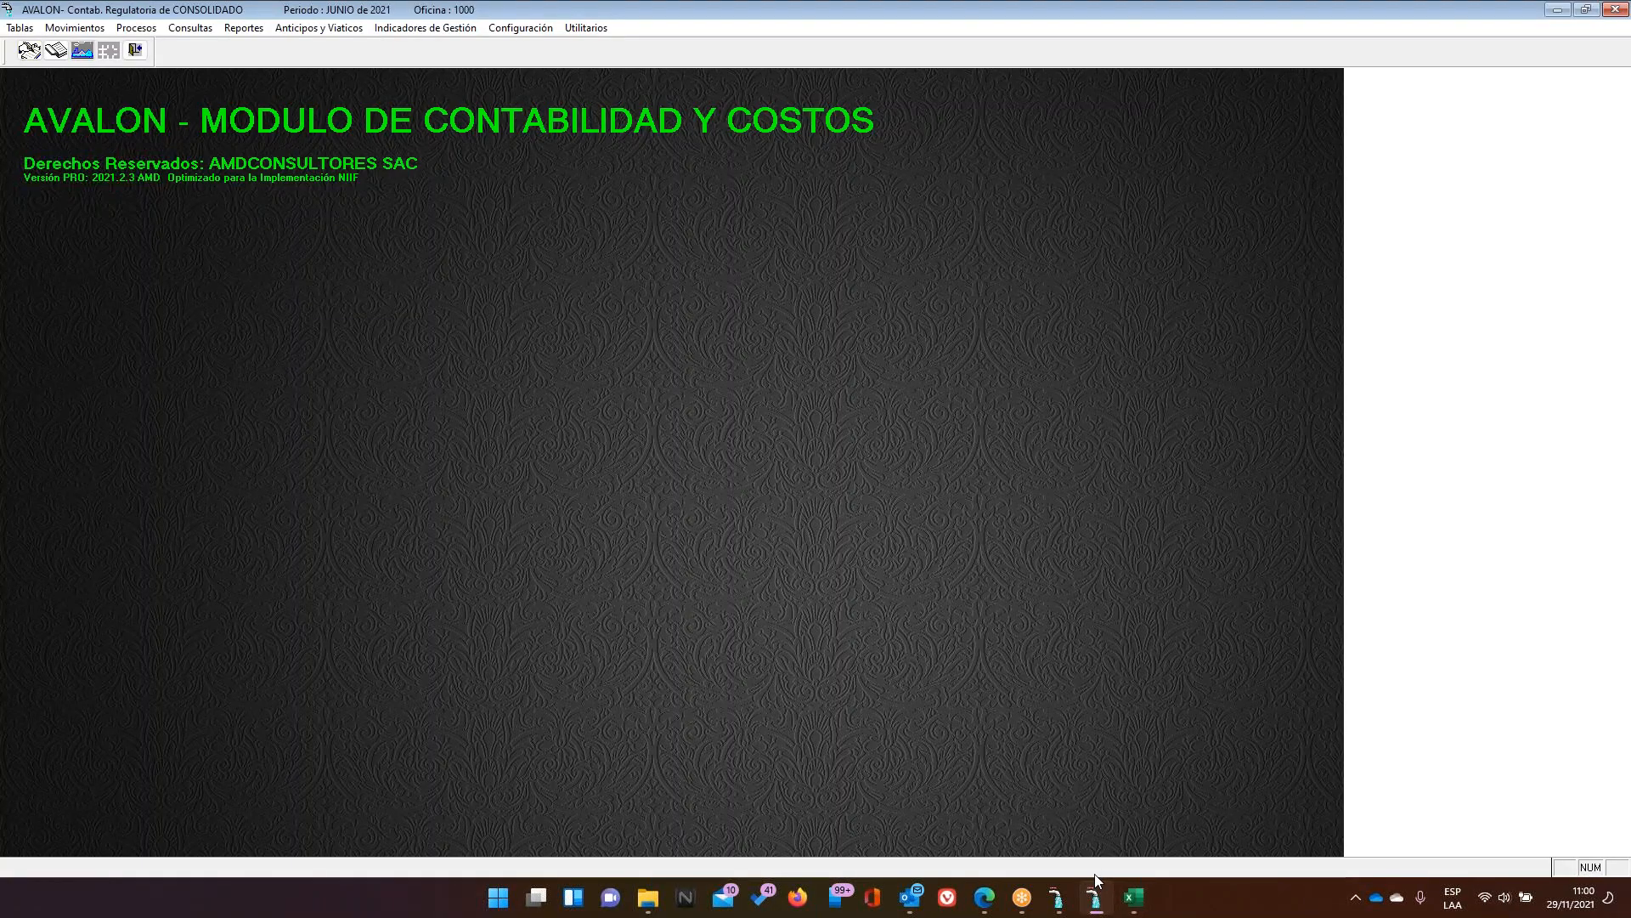
Cancel the Sucursales branch settings dialog in the AVALON company window
click(1054, 900)
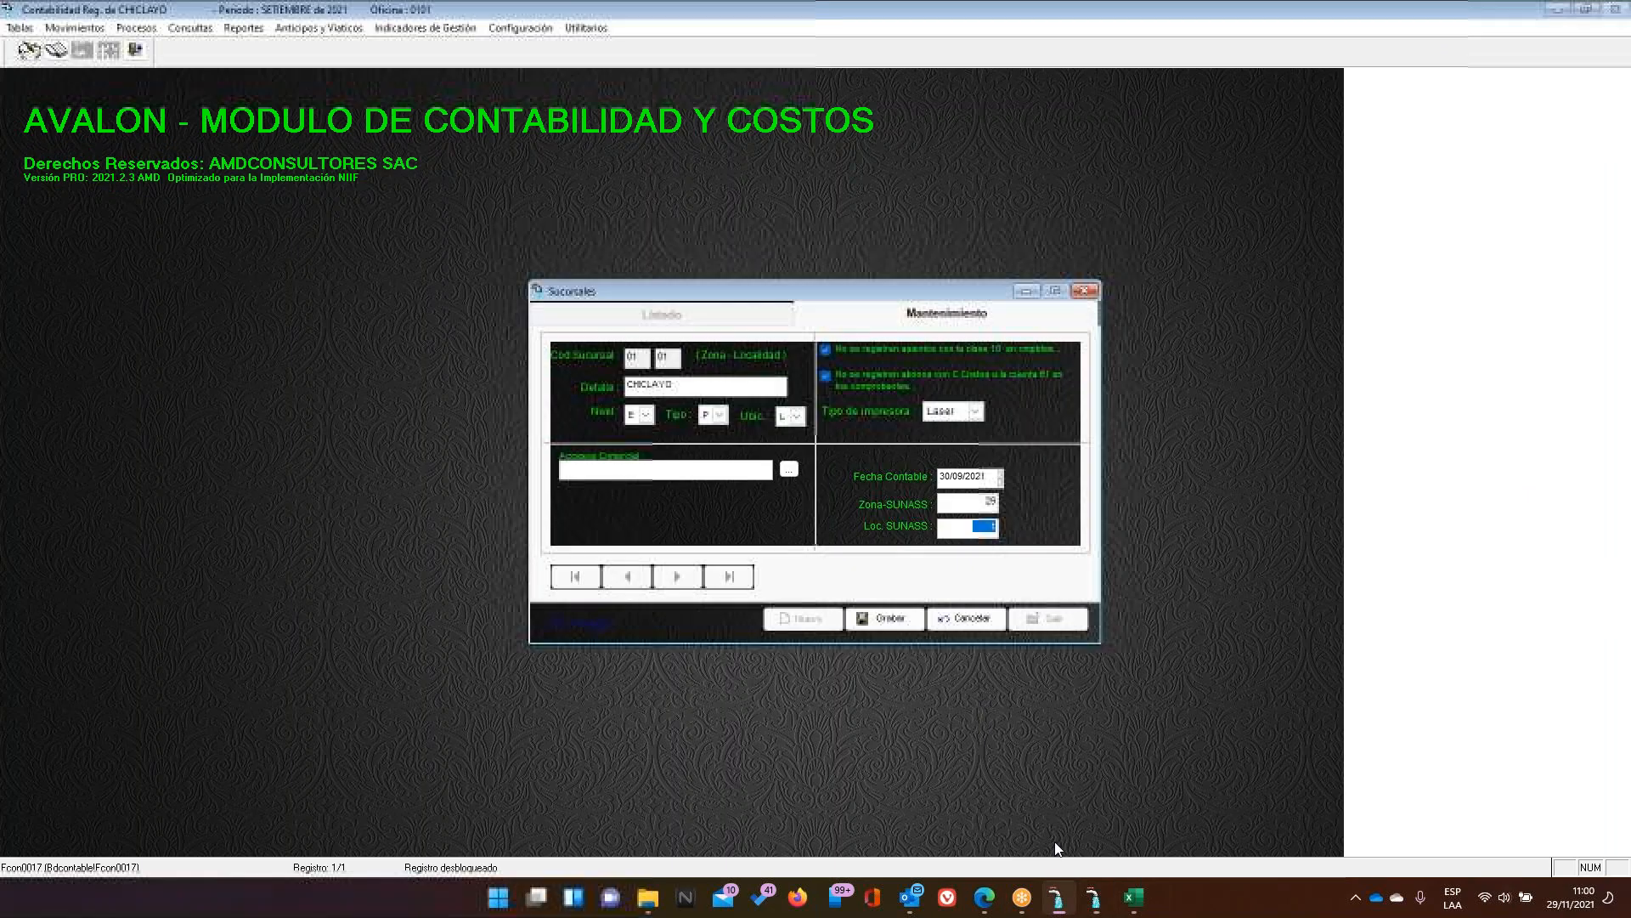
click(966, 619)
click(1048, 619)
Review the Definición de Variables list, close it, and return to the Excel sheet
click(410, 28)
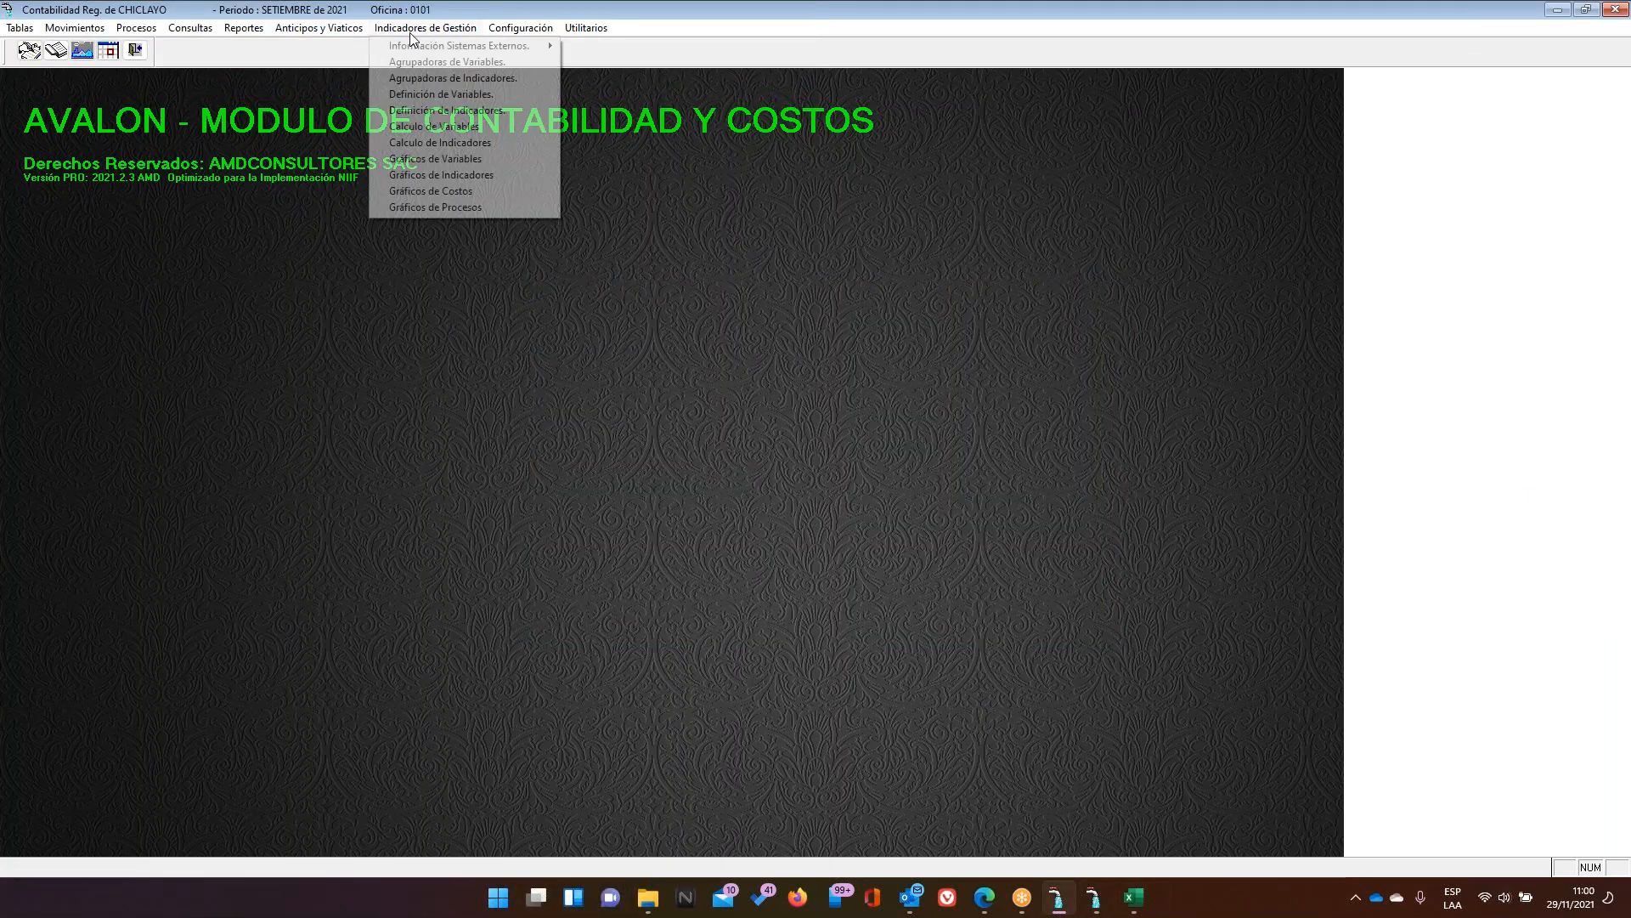
click(445, 94)
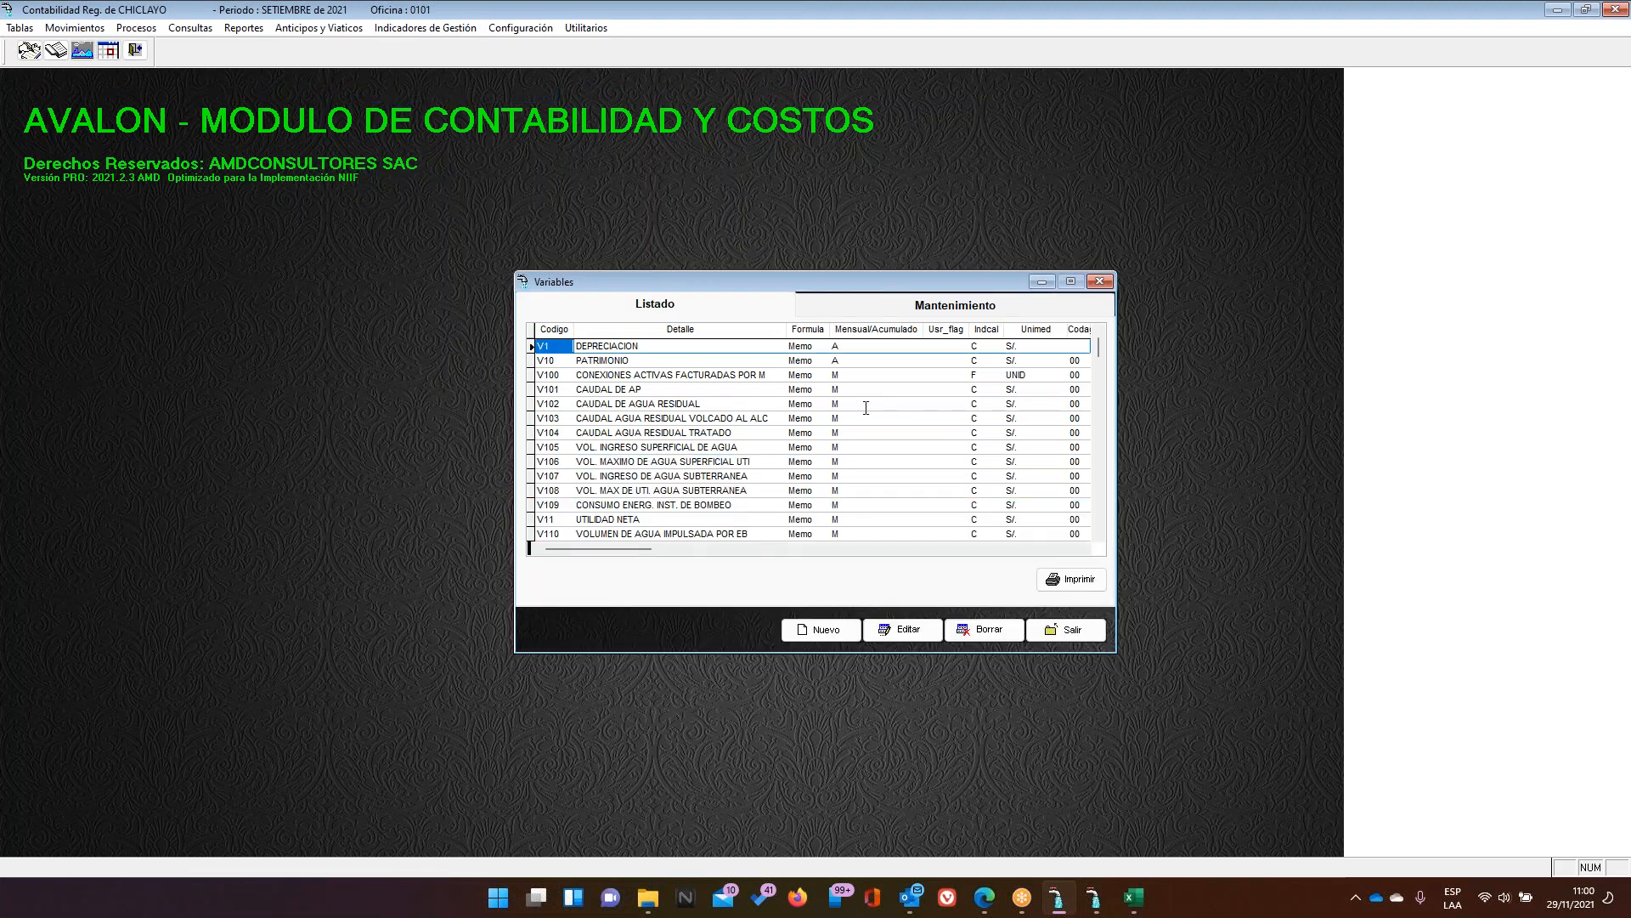
click(1073, 630)
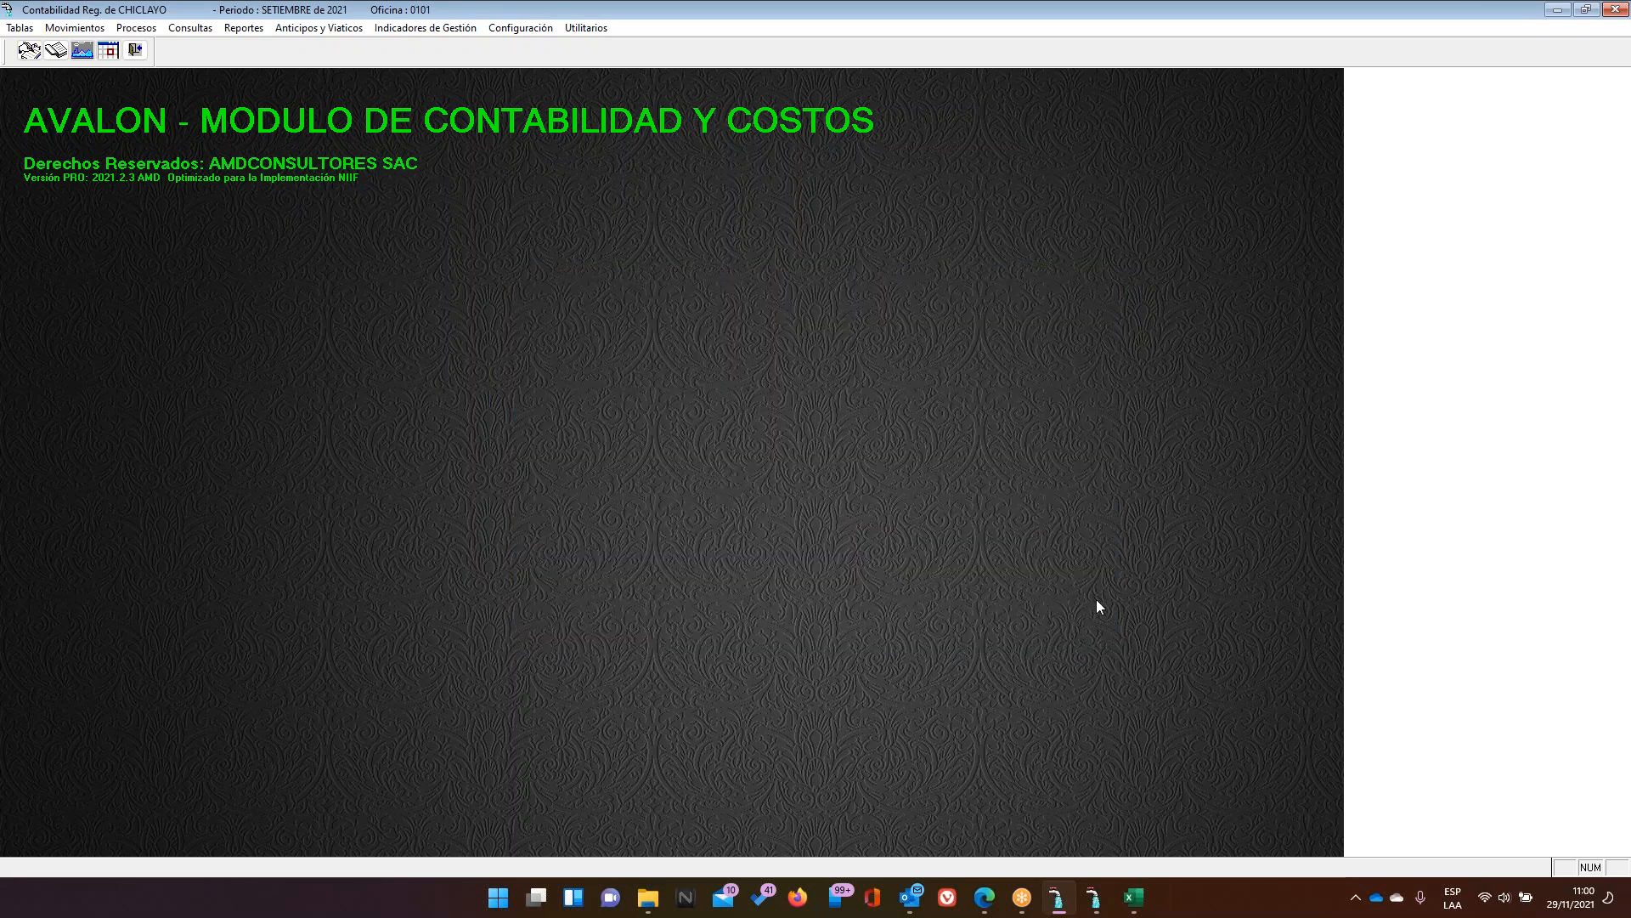
click(1134, 898)
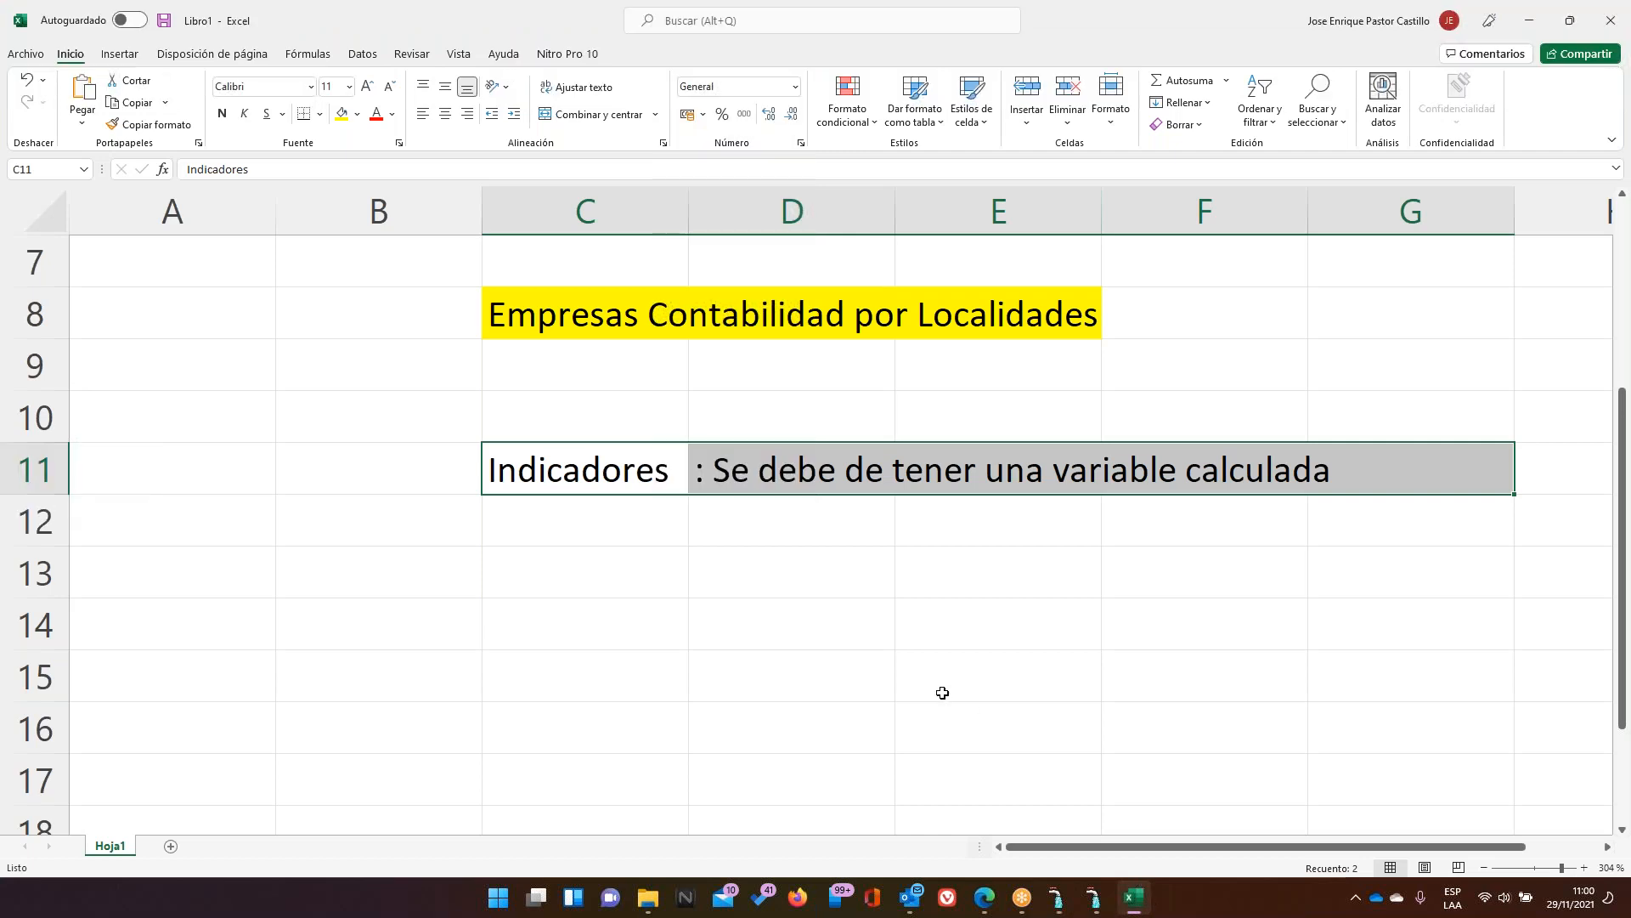
click(581, 580)
Enter the label 'Variables' in cell C14
click(562, 616)
text(Cariuab)
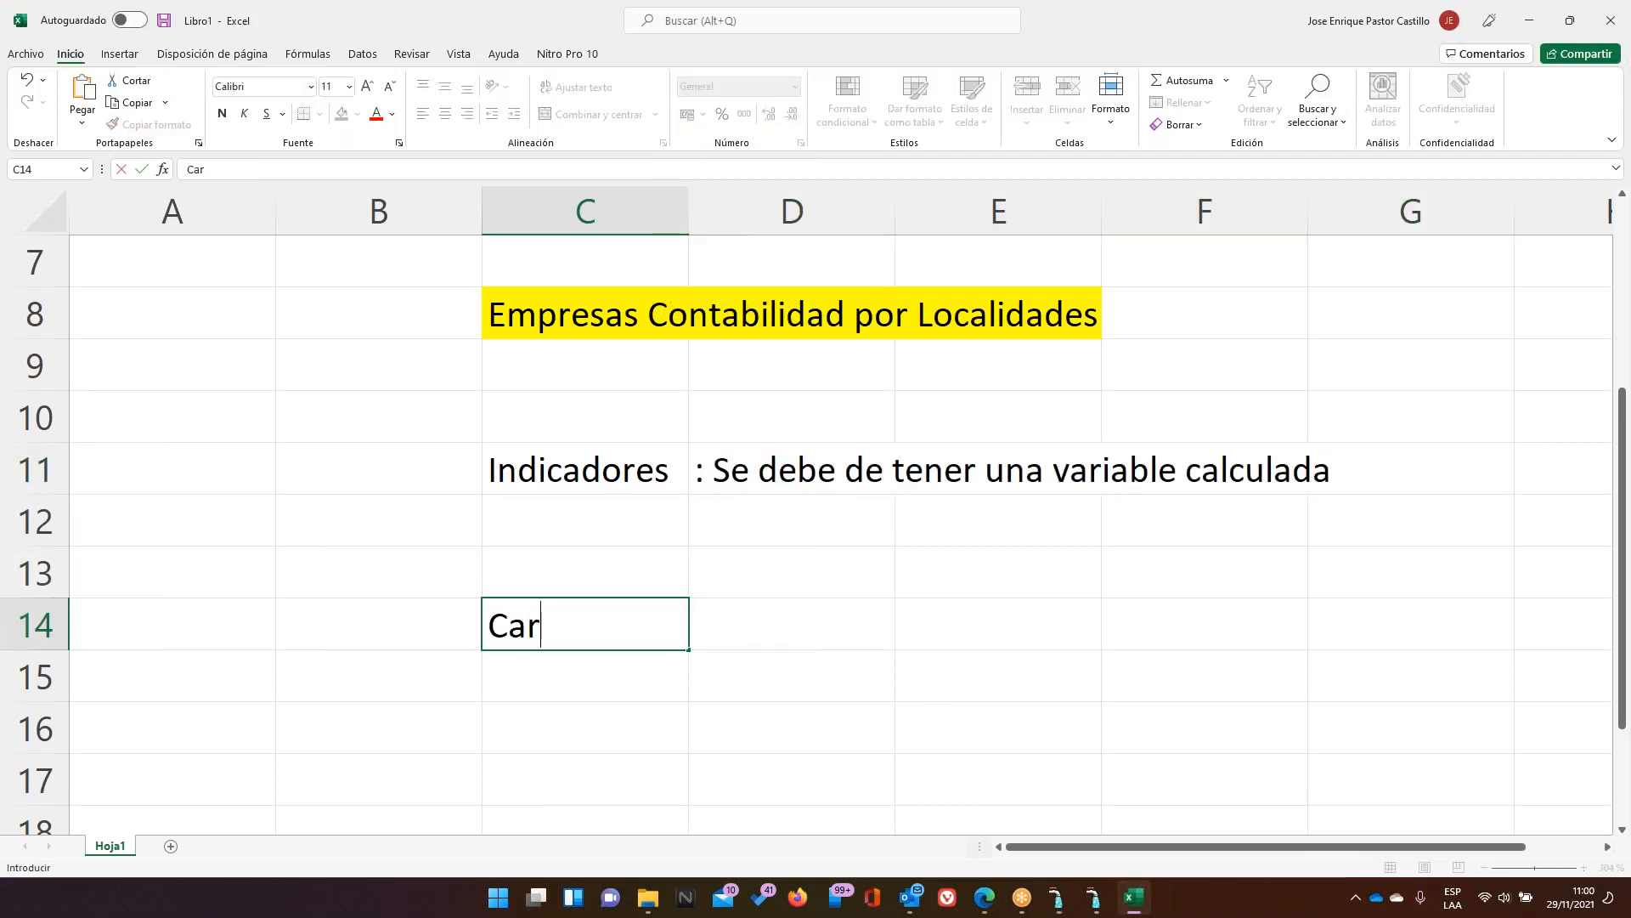
key(BackSpace)
key(BackSpace)
key(BackSpace)
key(BackSpace)
key(BackSpace)
key(BackSpace)
key(BackSpace)
text(Varia)
text(blez)
key(BackSpace)
text(s)
key(Return)
Enter 'Variables Oficiales' in cell D13
key(Up)
key(Right)
key(Up)
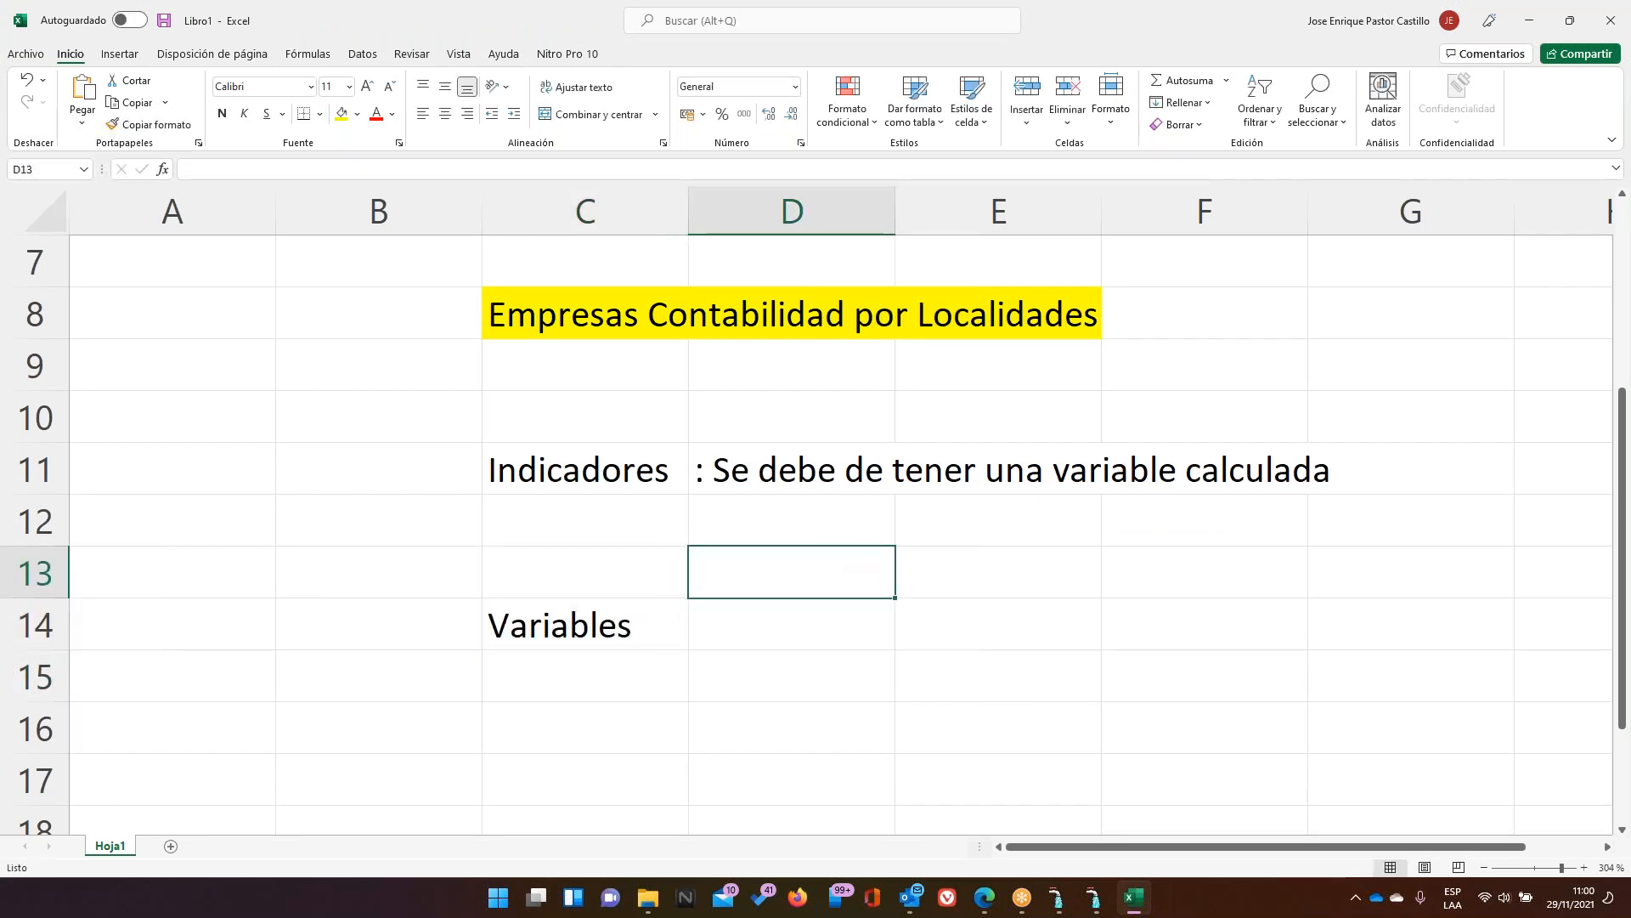
text(Variables Oficiales)
key(Return)
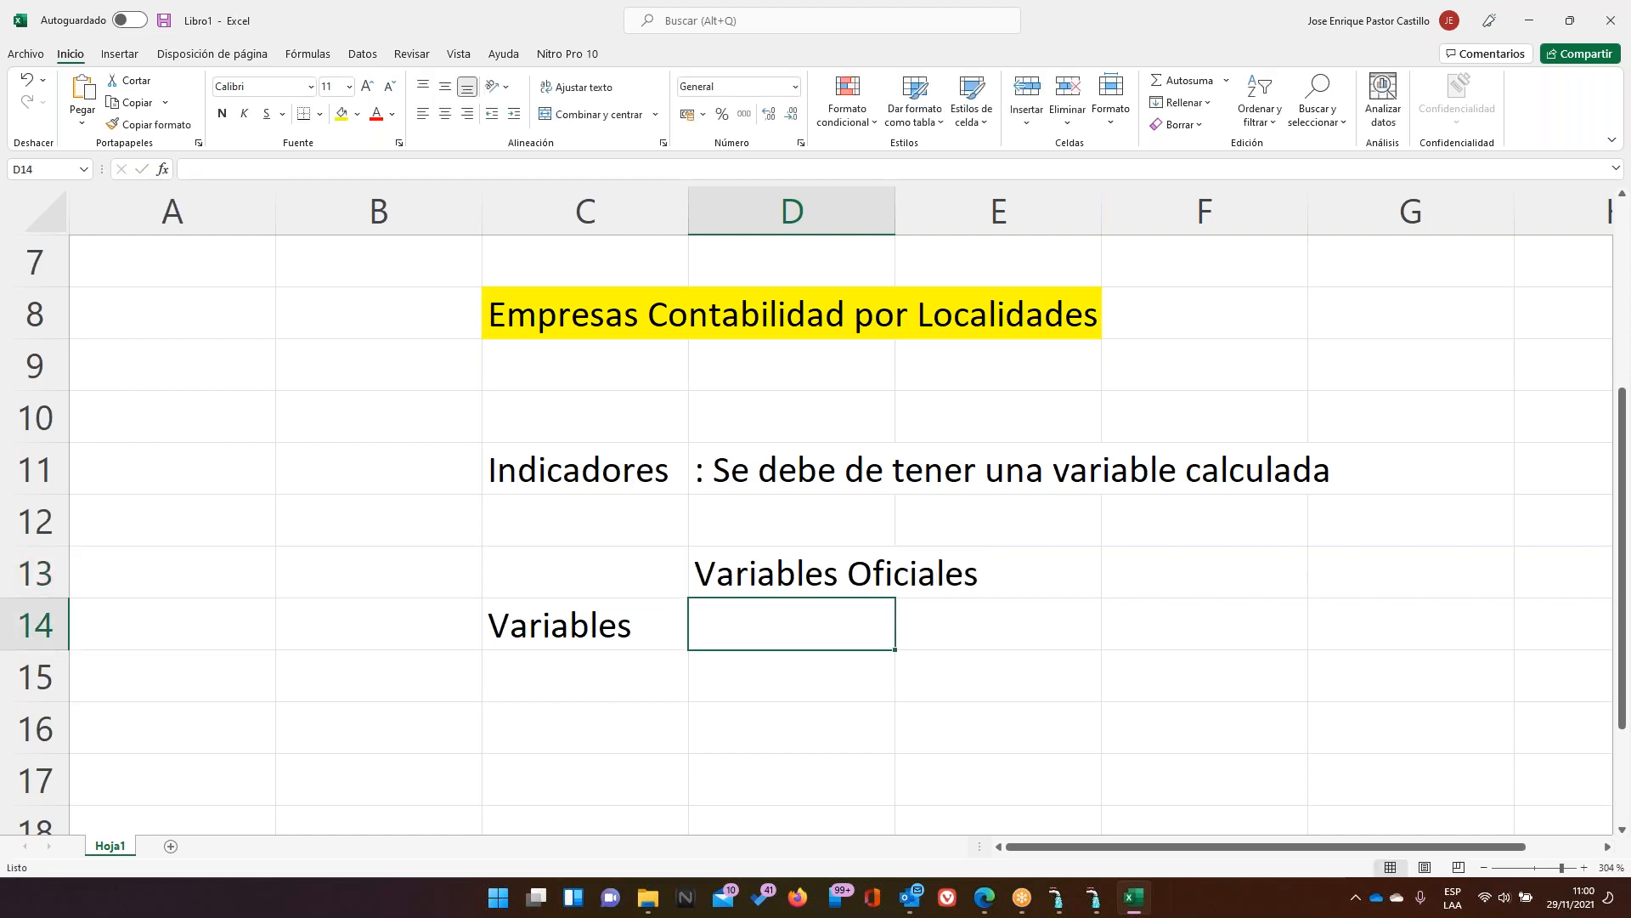
Enter 'Variables de Trabajo' in cell D15
key(Return)
text(Variua)
key(BackSpace)
key(BackSpace)
key(BackSpace)
text(iables de Trabaj)
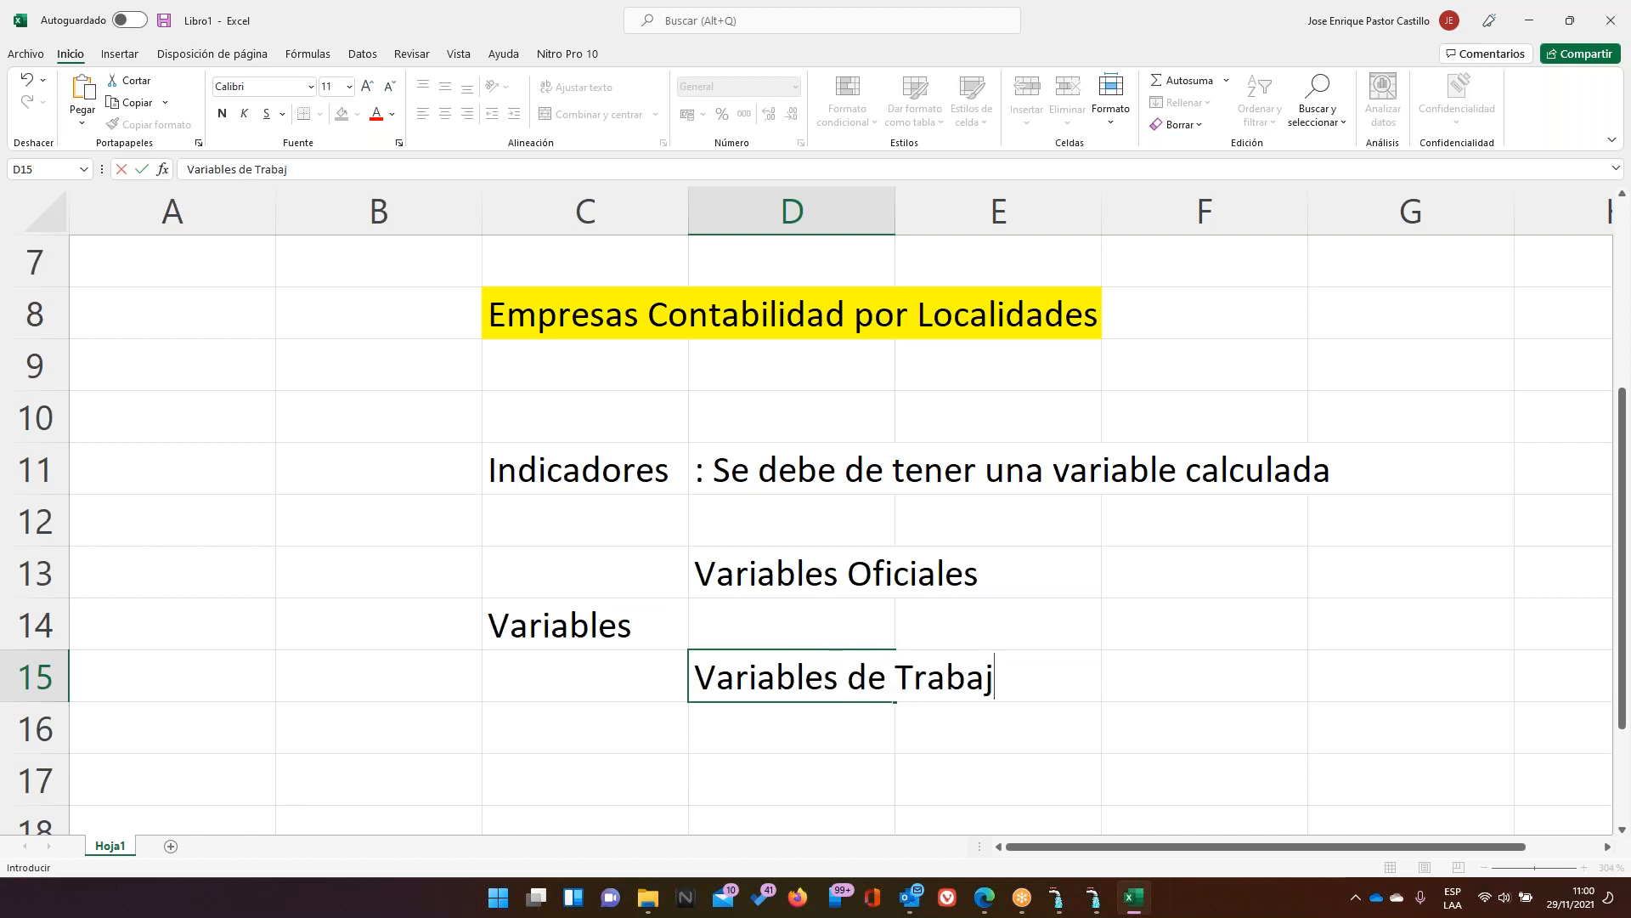
text(o)
key(Return)
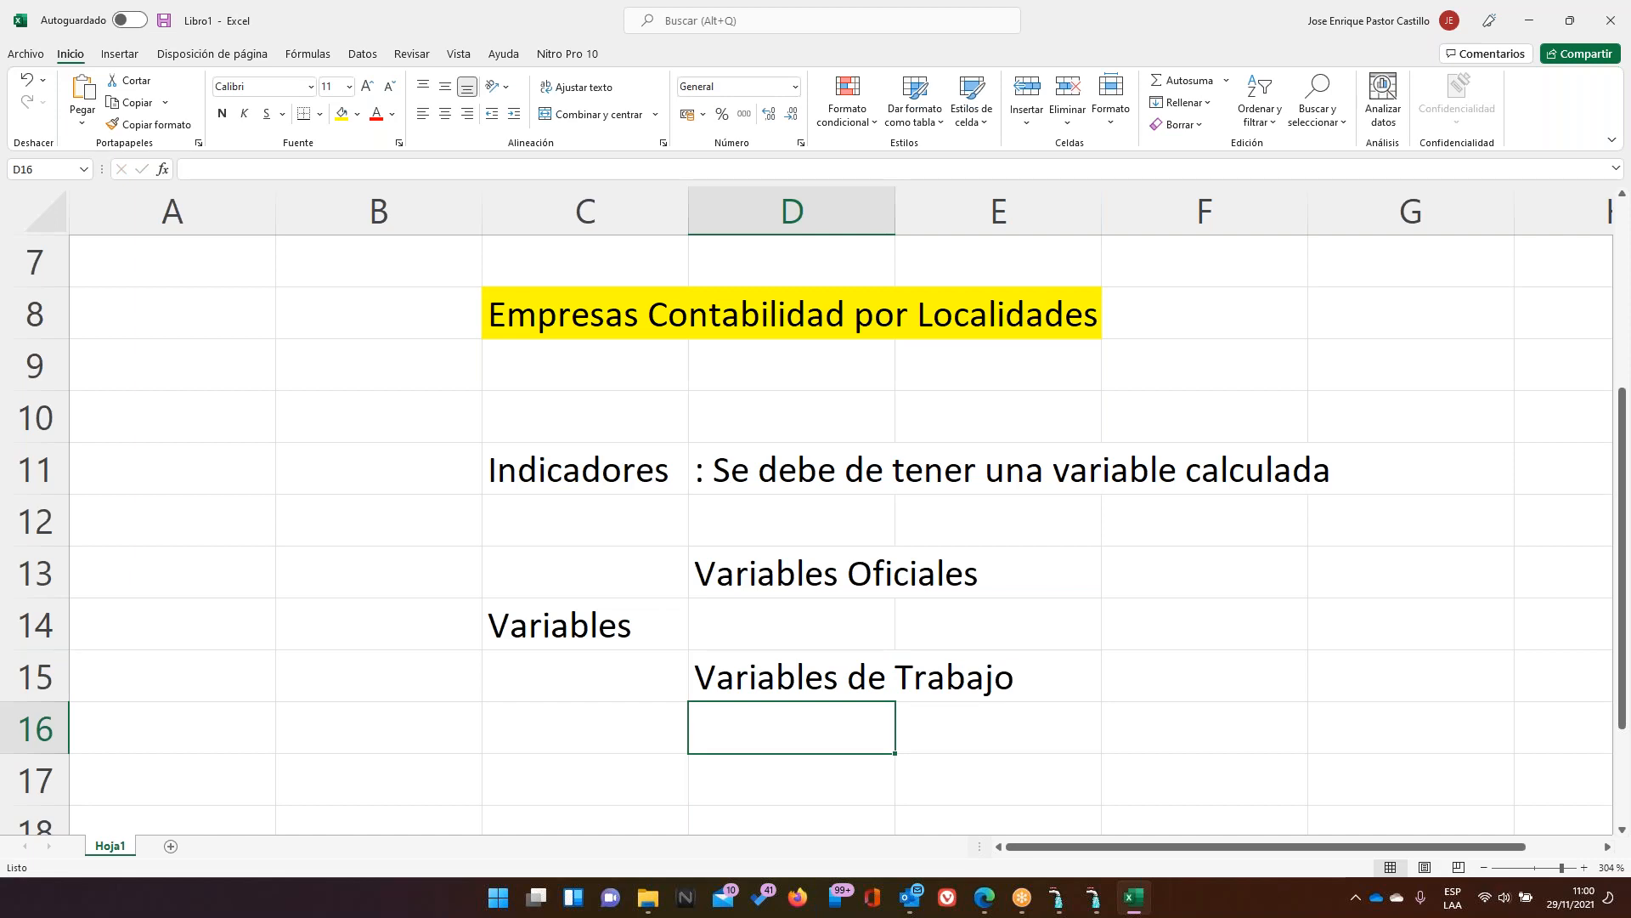
key(Up)
key(Up)
key(Up)
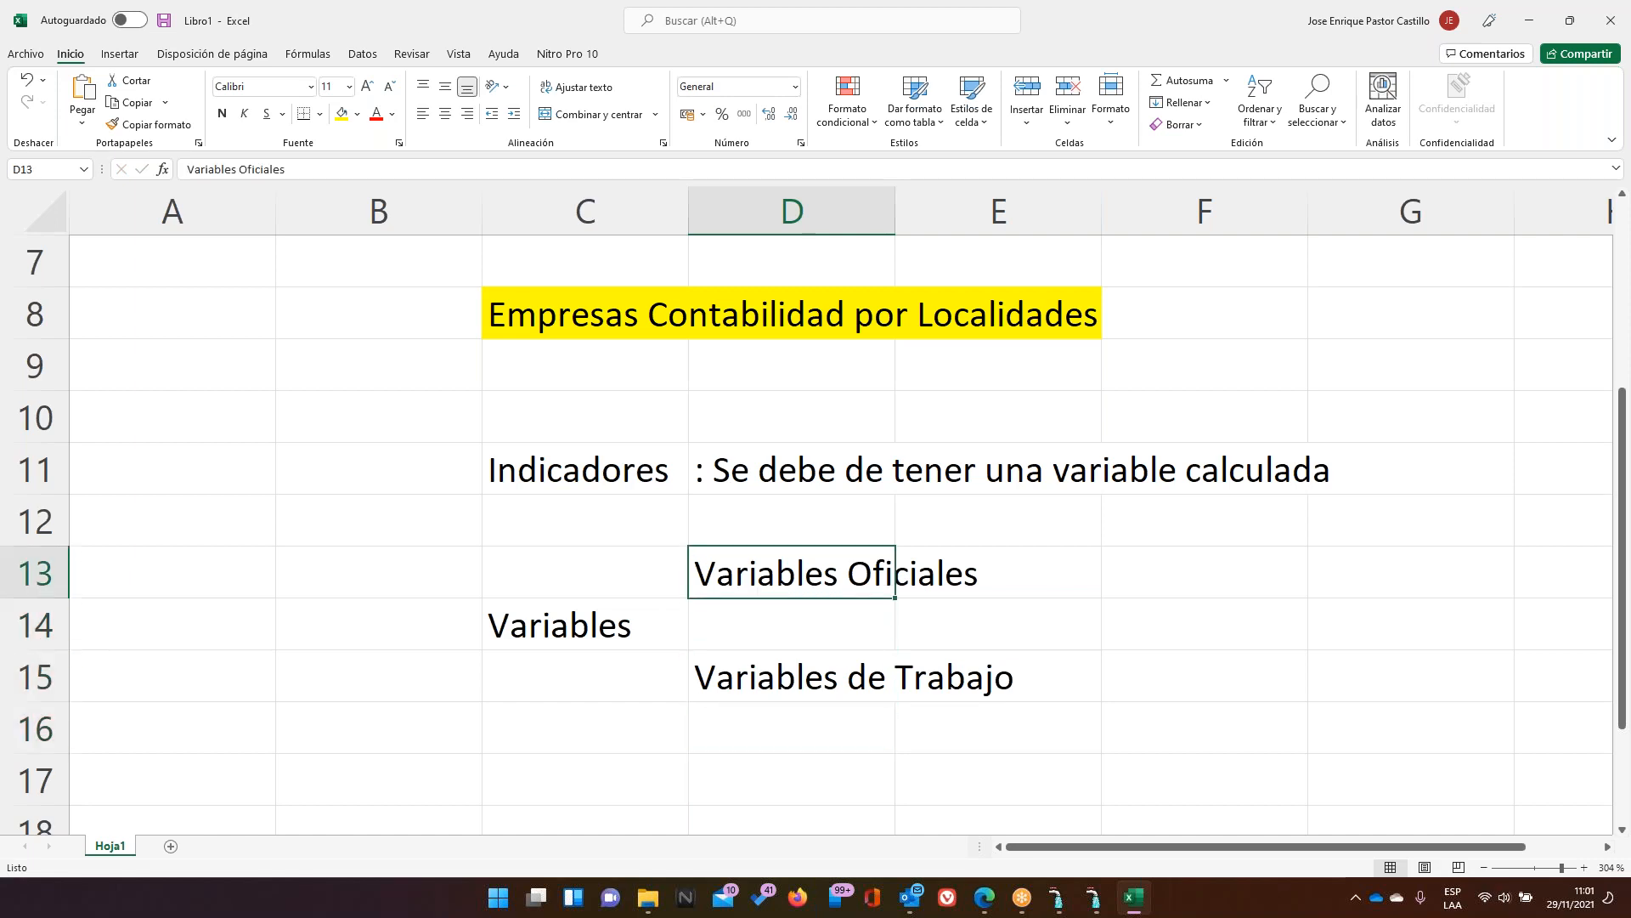
Fill D13:E13 light peach and D15:E15 light gold
key(shift+Right)
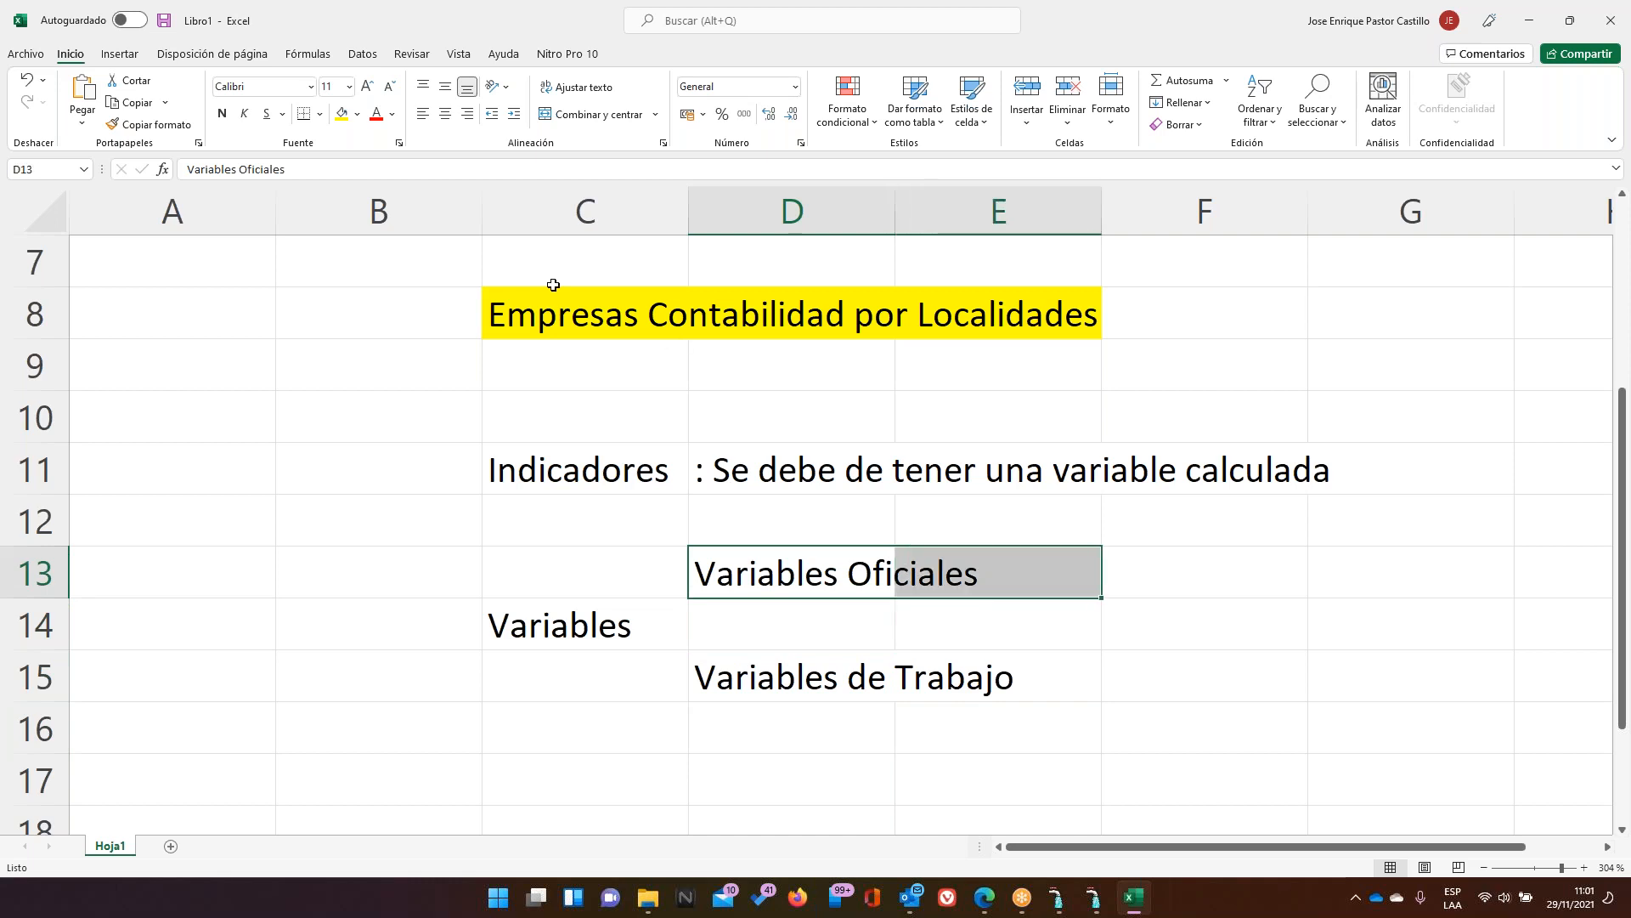
click(357, 114)
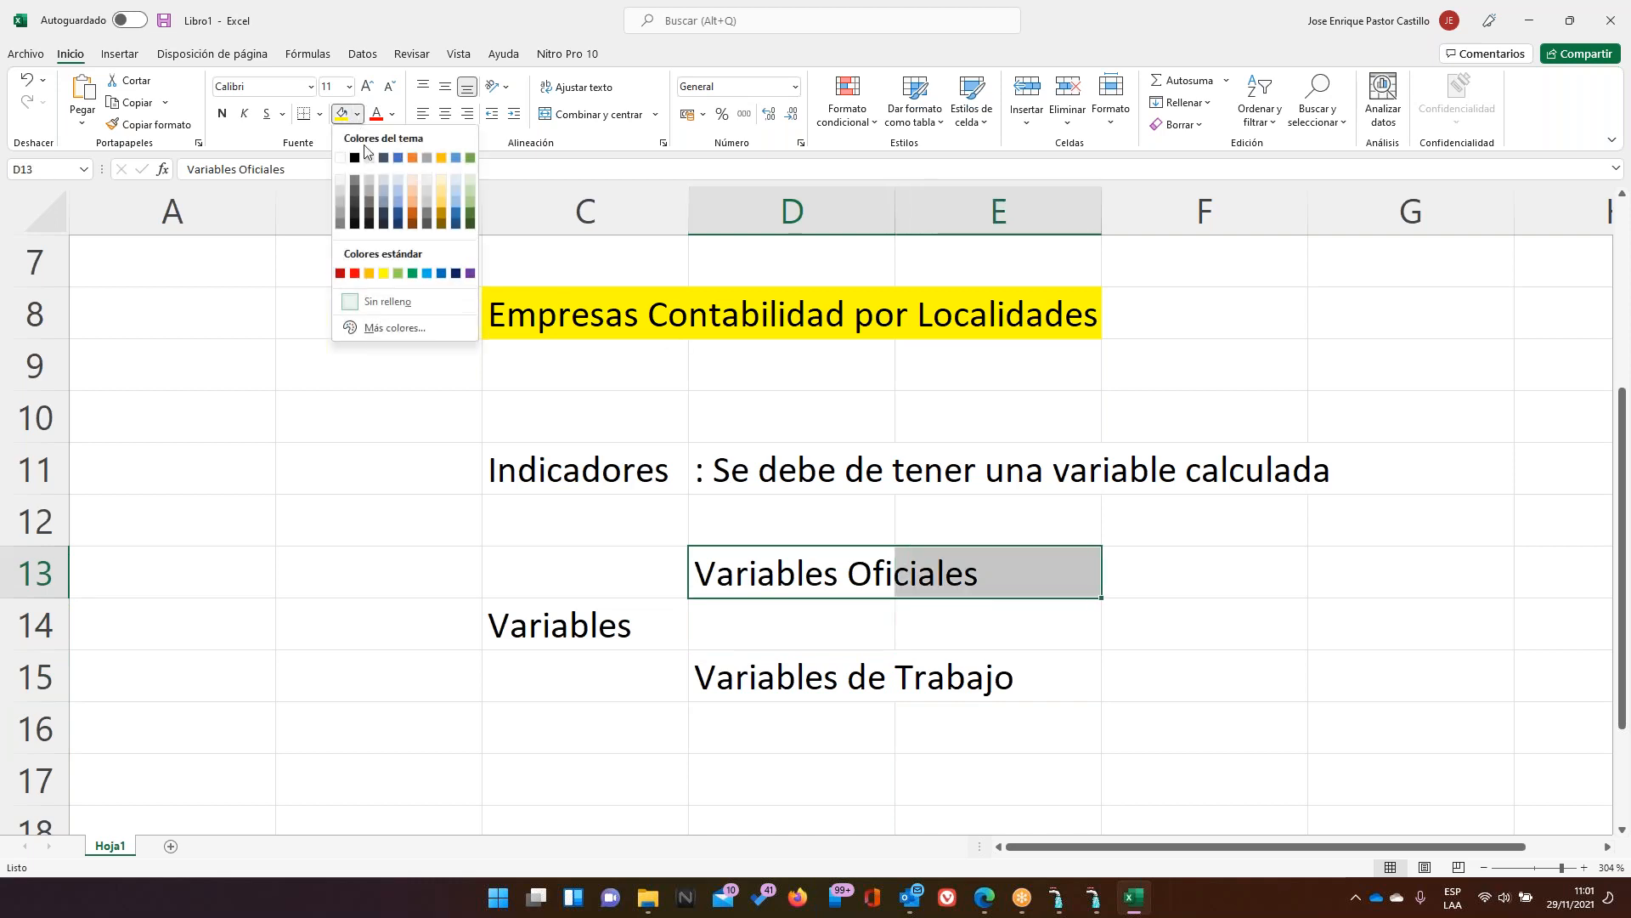
click(412, 178)
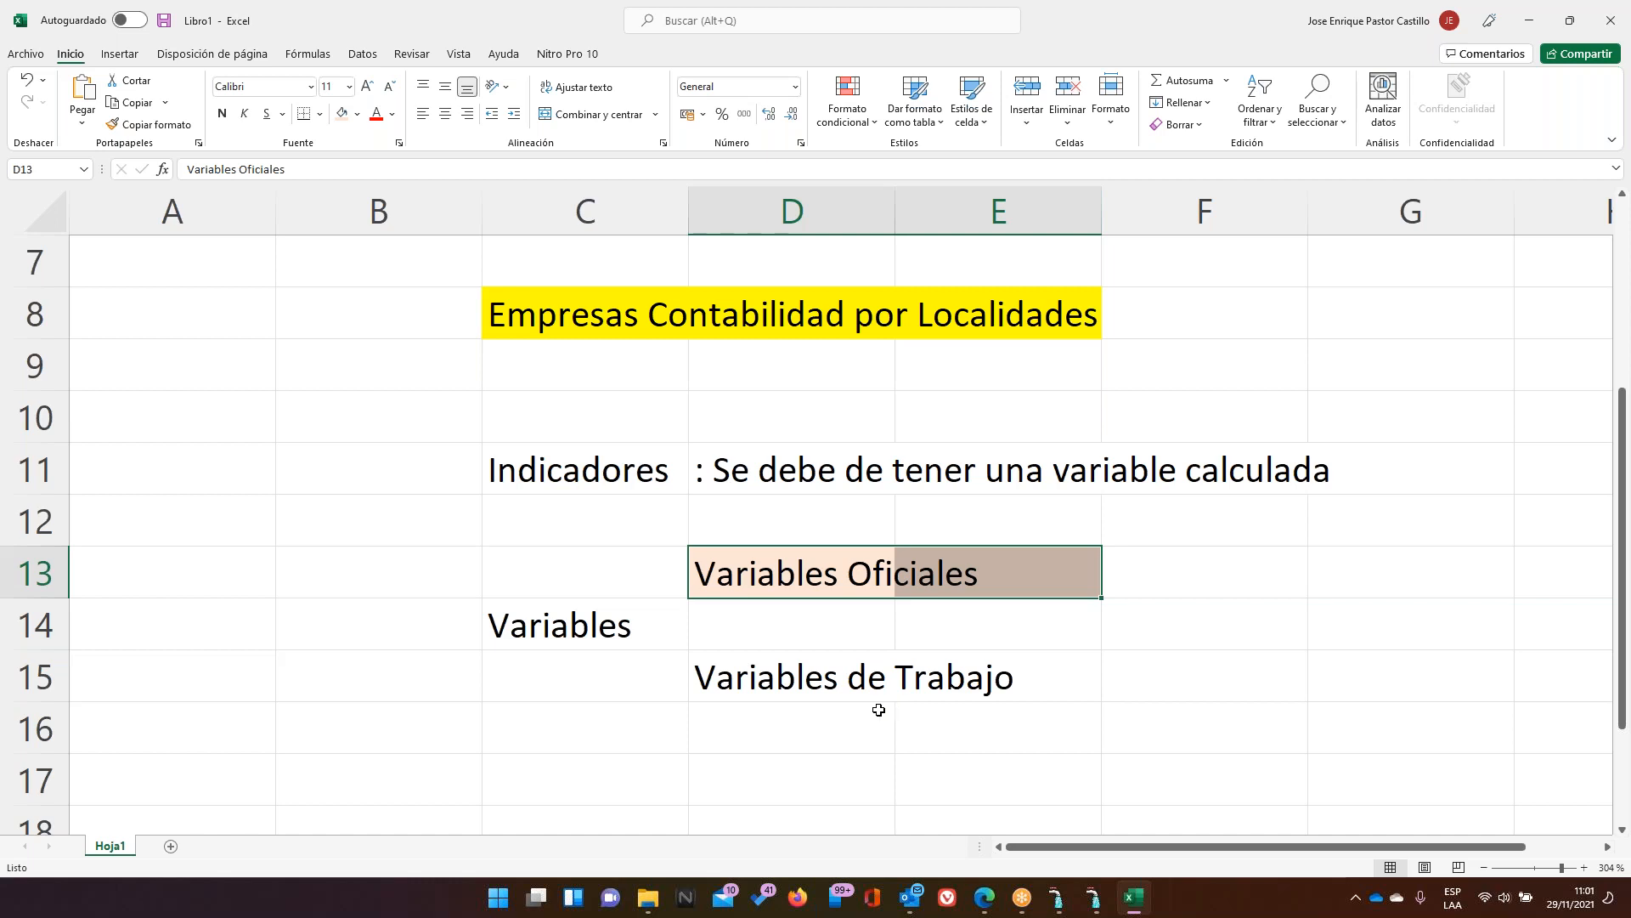
drag(821, 679, 1062, 678)
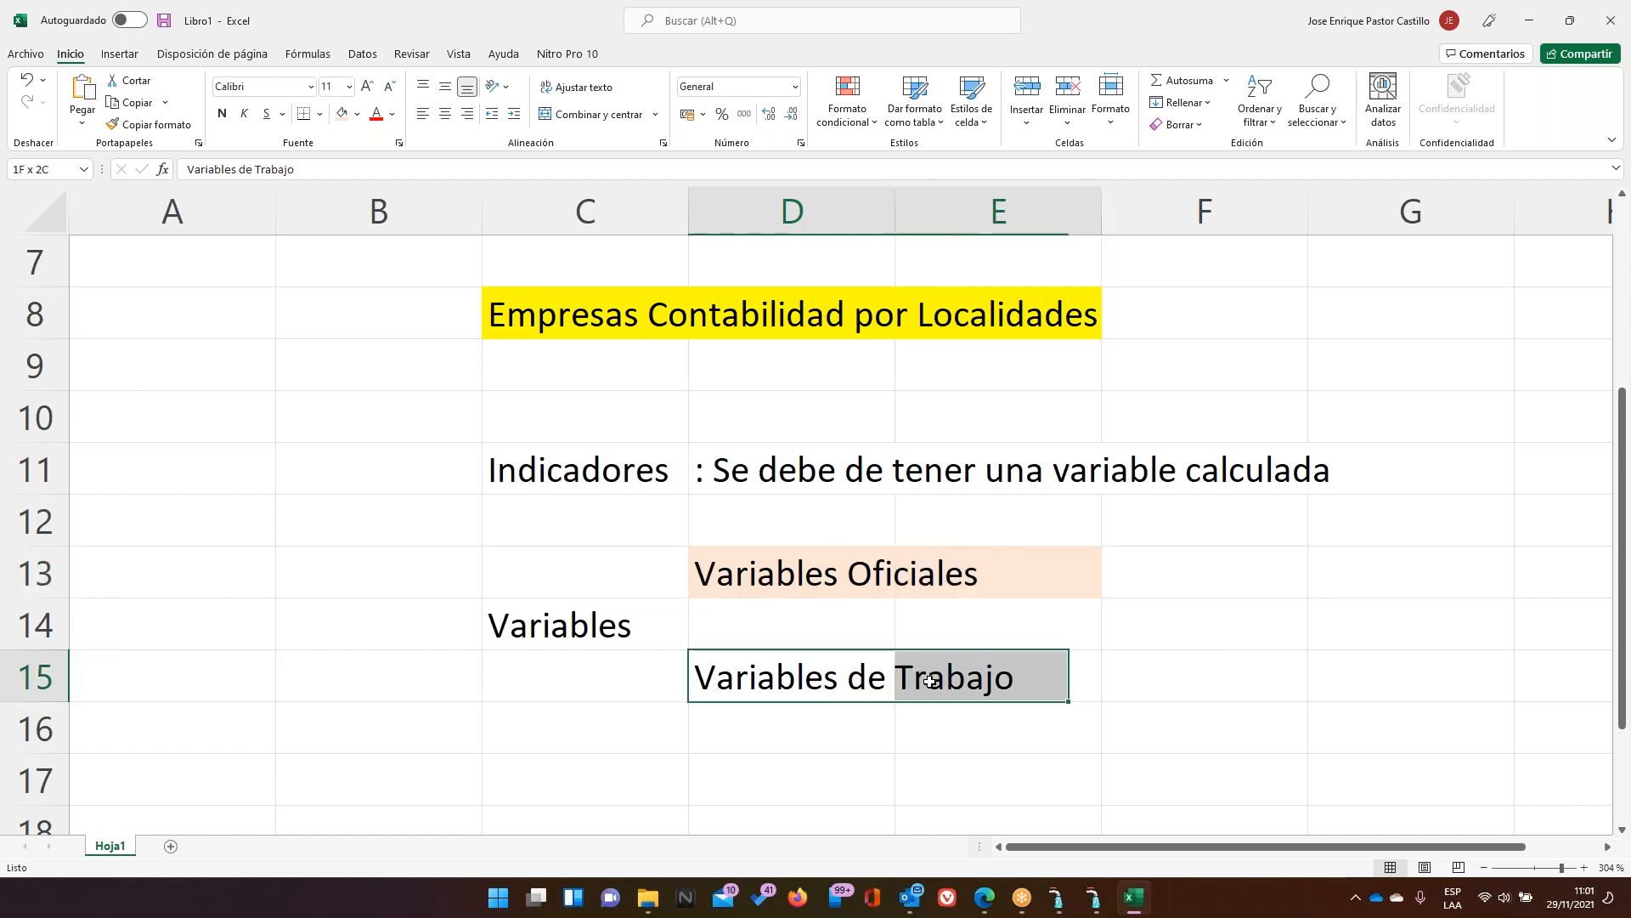
click(357, 114)
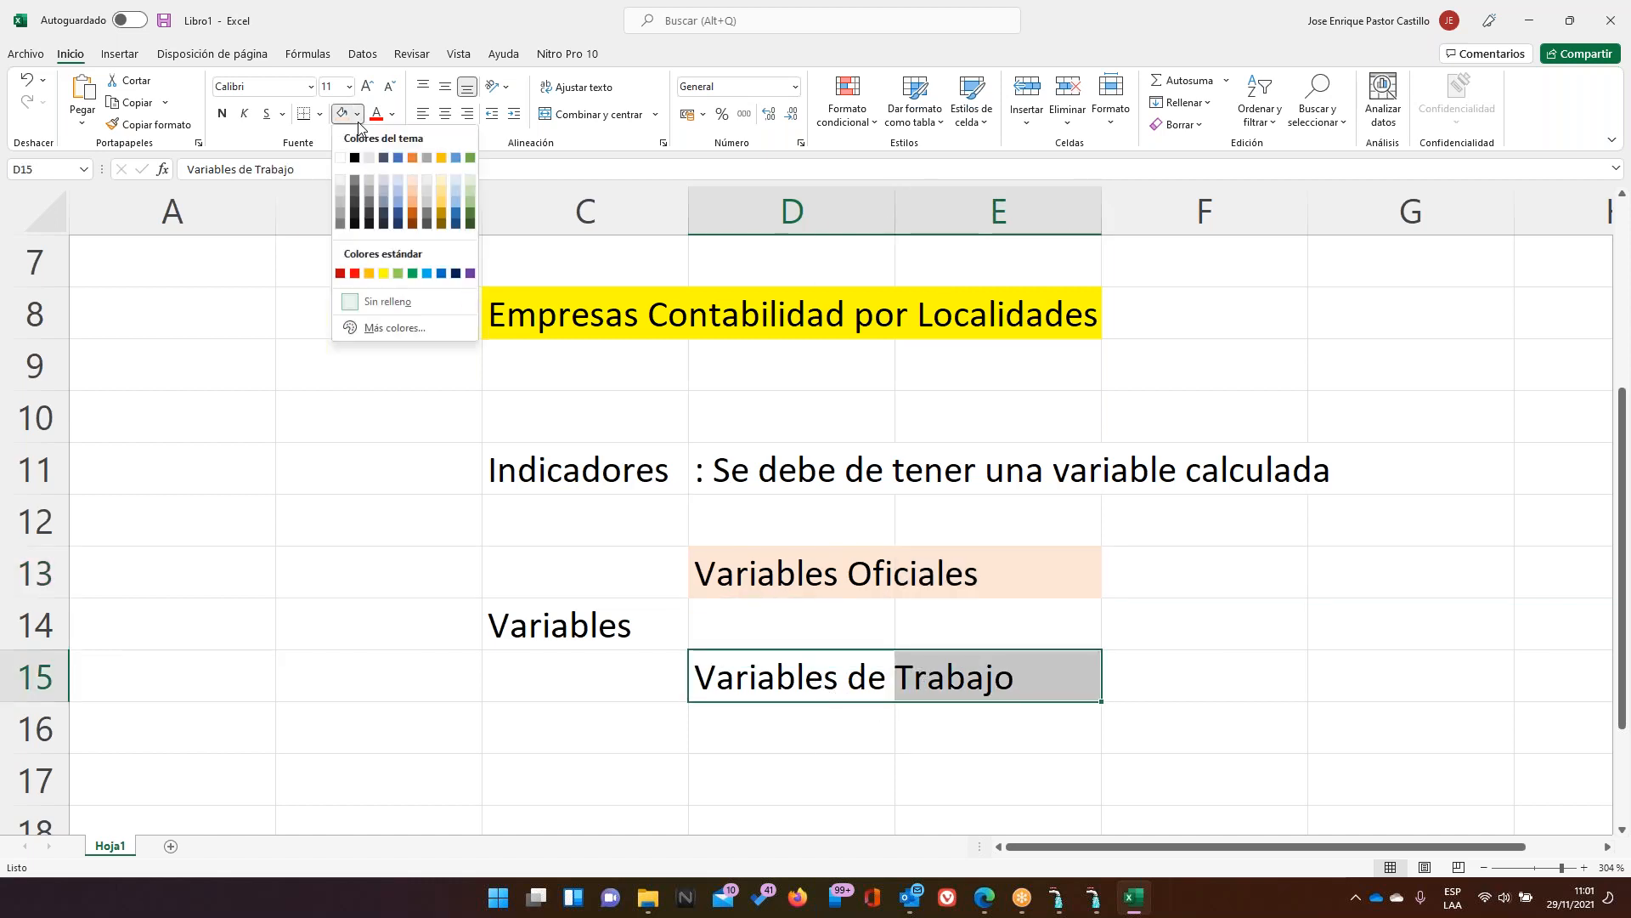
click(441, 191)
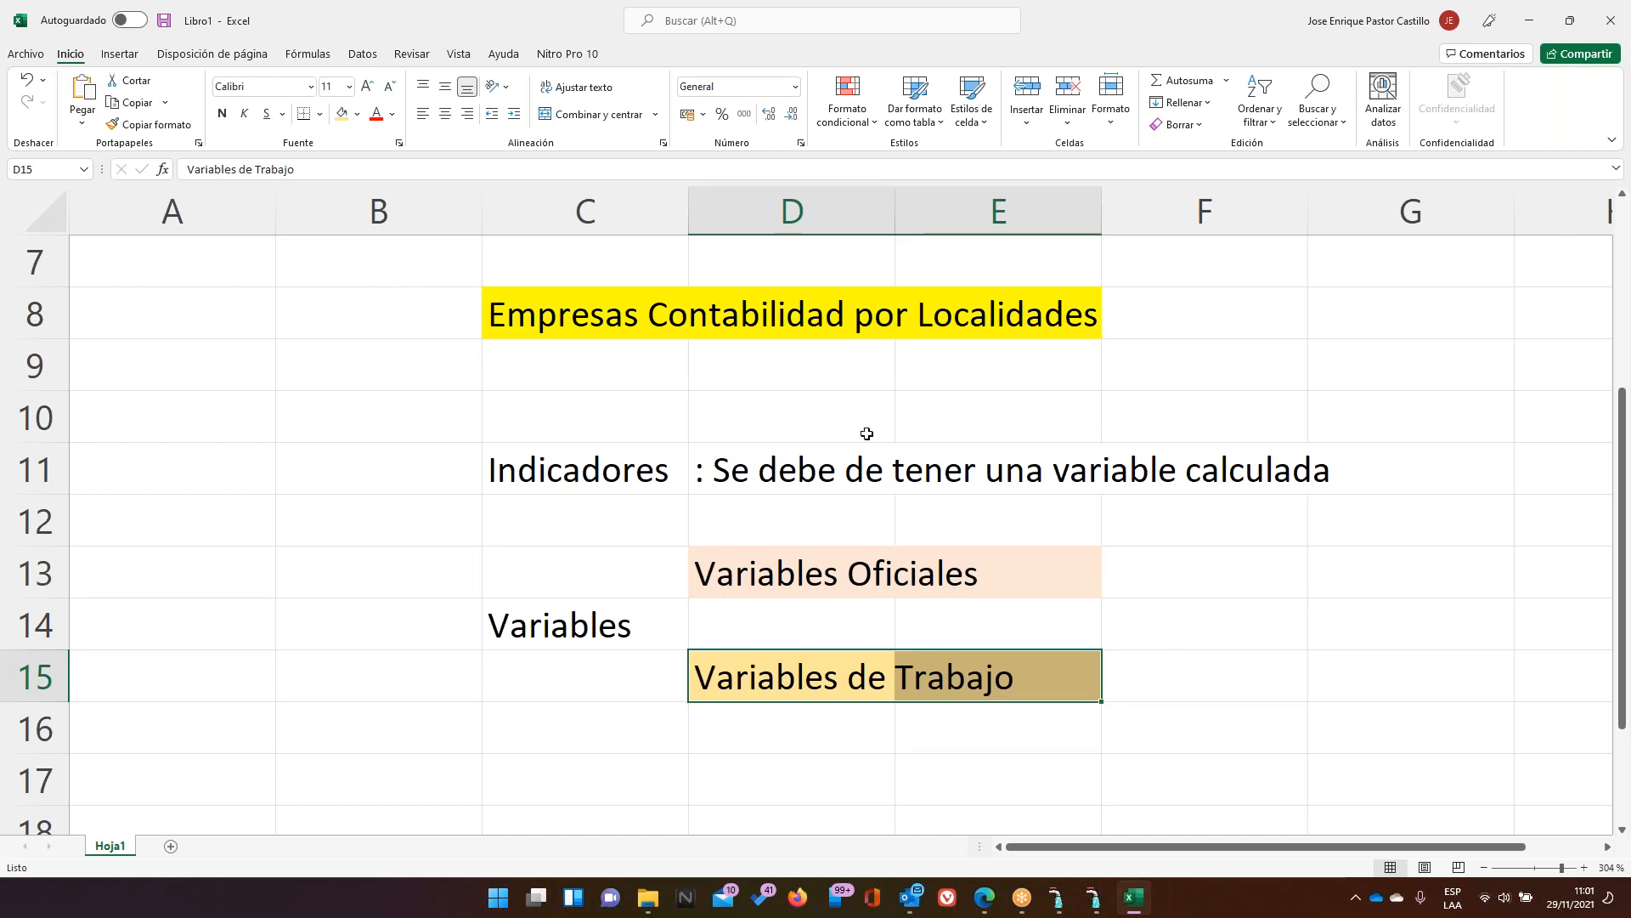
Reselect row 11 and the Variables Oficiales cells, then switch to AVALON
click(611, 480)
drag(611, 480, 1206, 472)
click(859, 577)
drag(859, 577, 1042, 577)
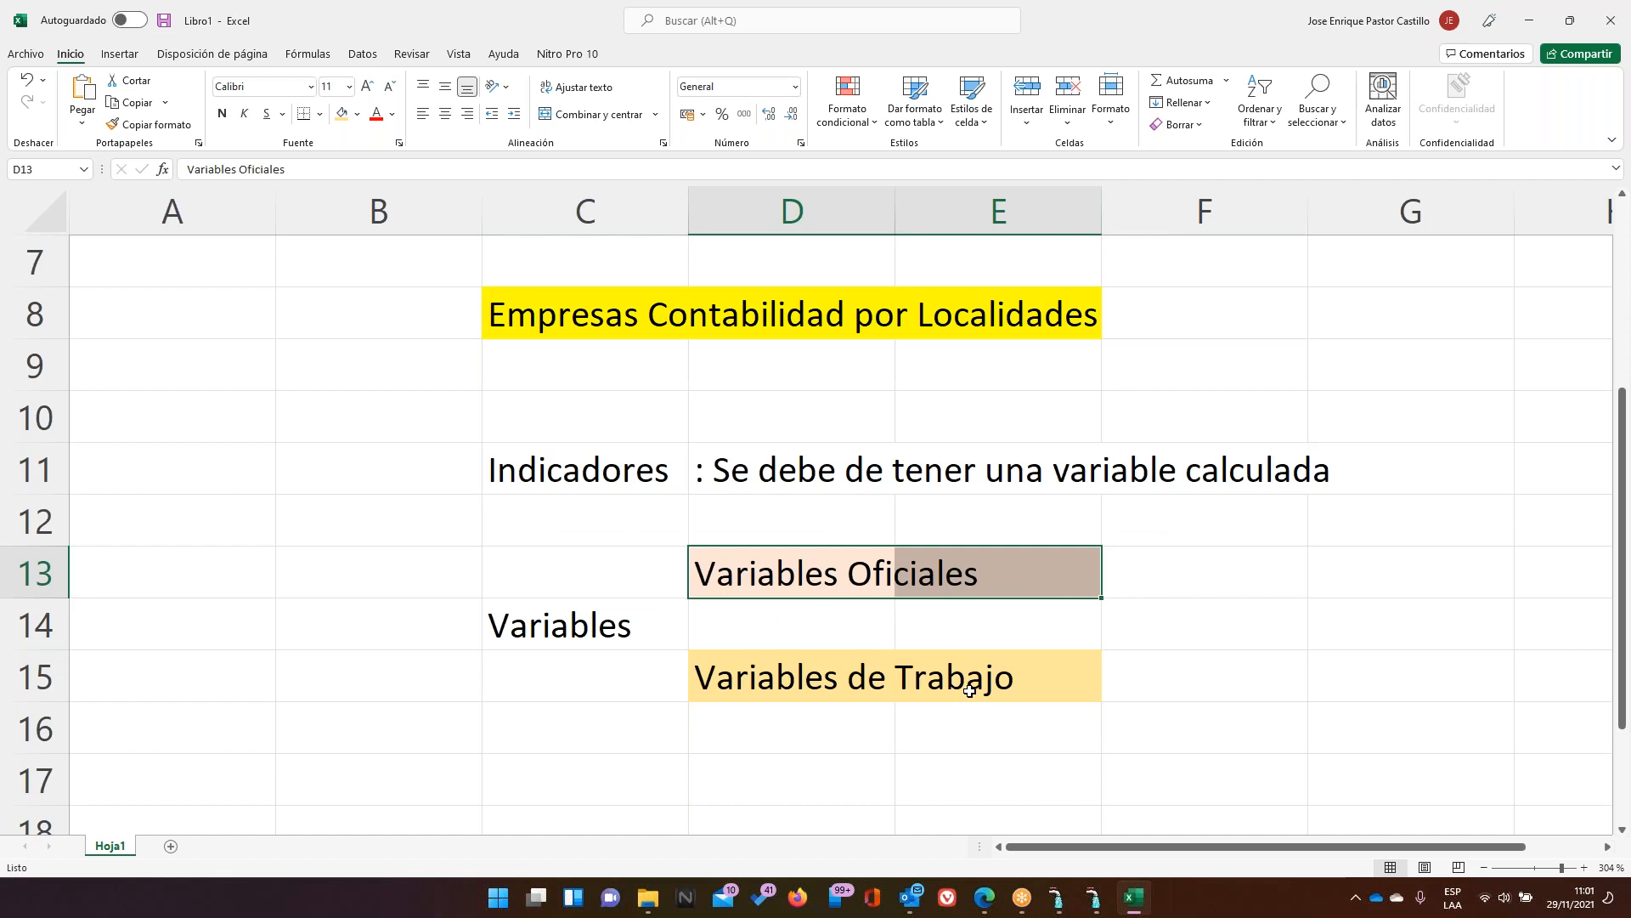
click(1166, 577)
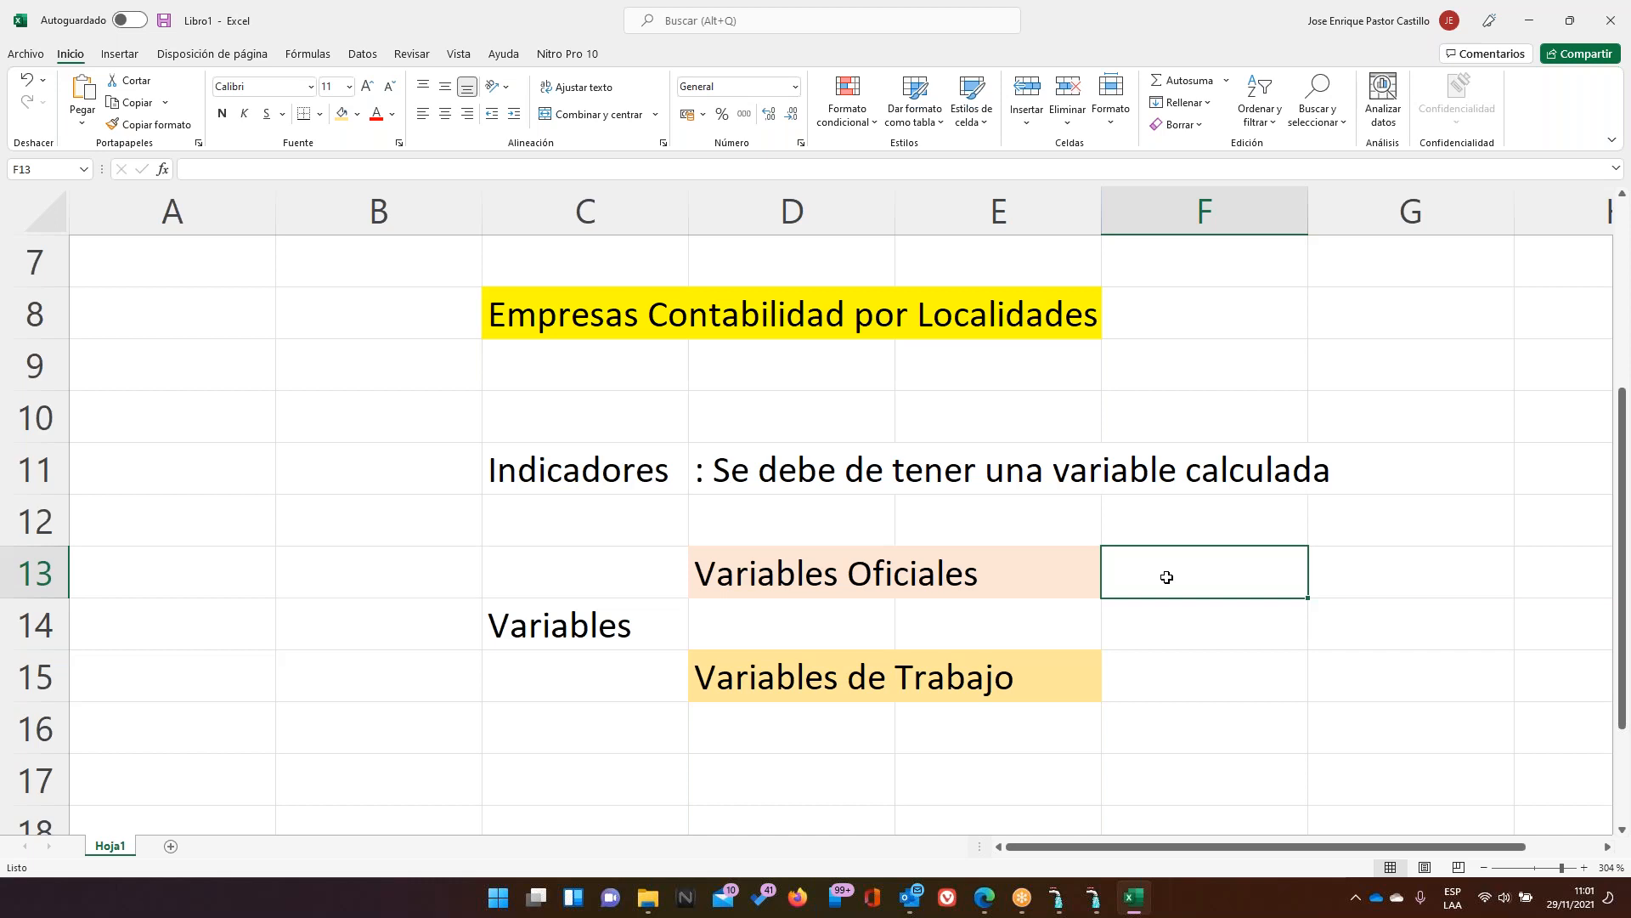
key(Down)
key(Down)
key(Down)
key(Up)
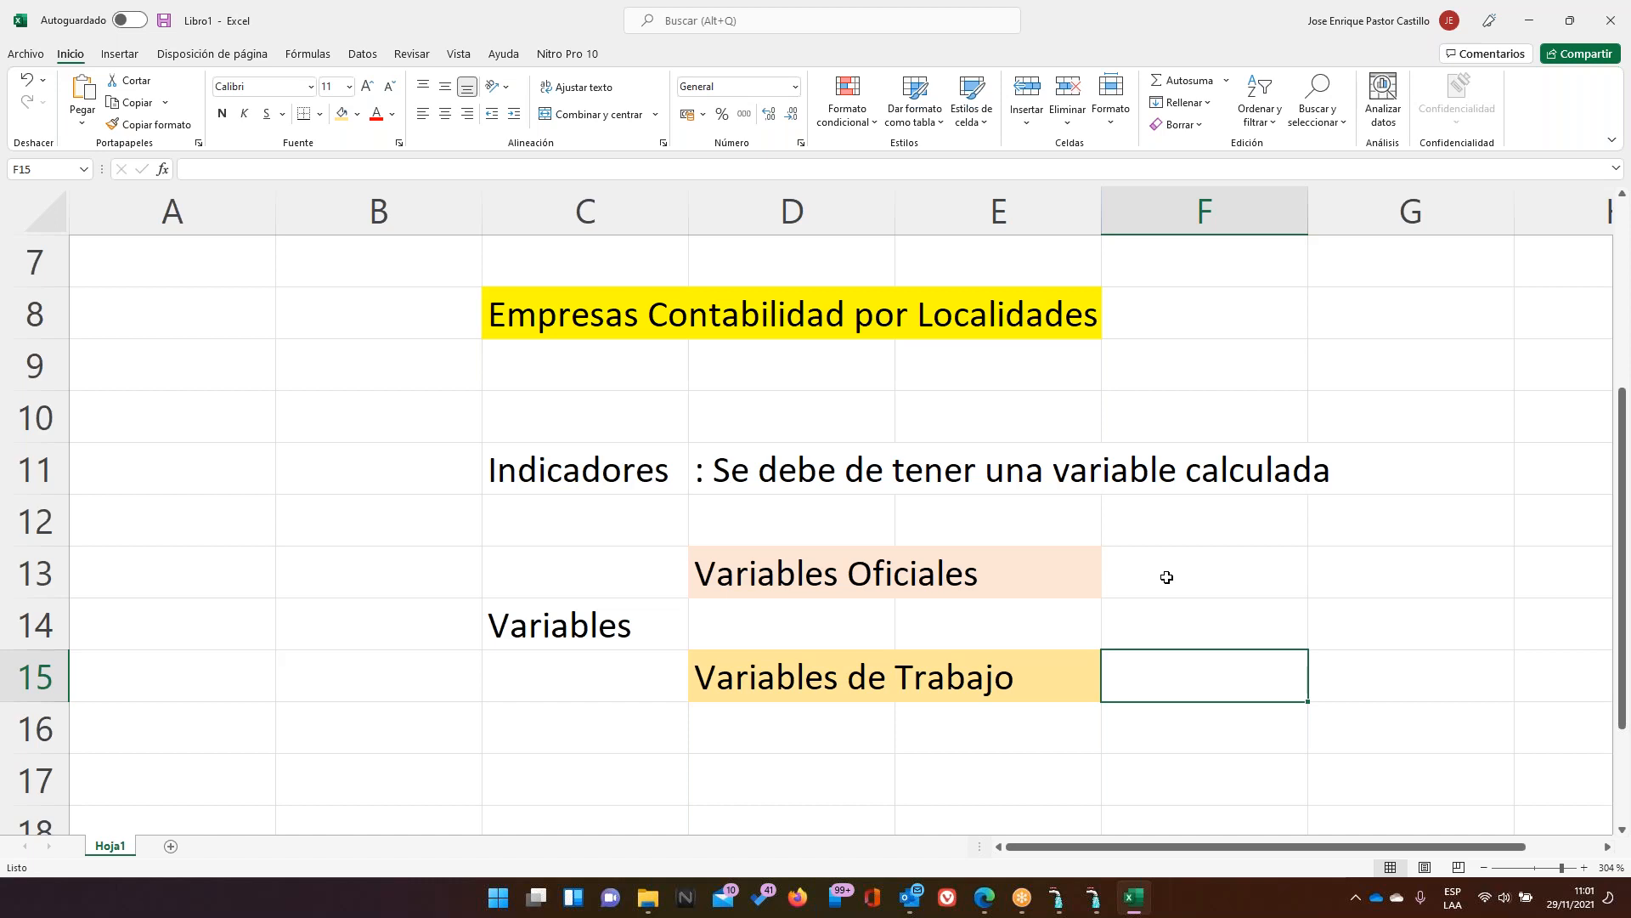
click(1167, 577)
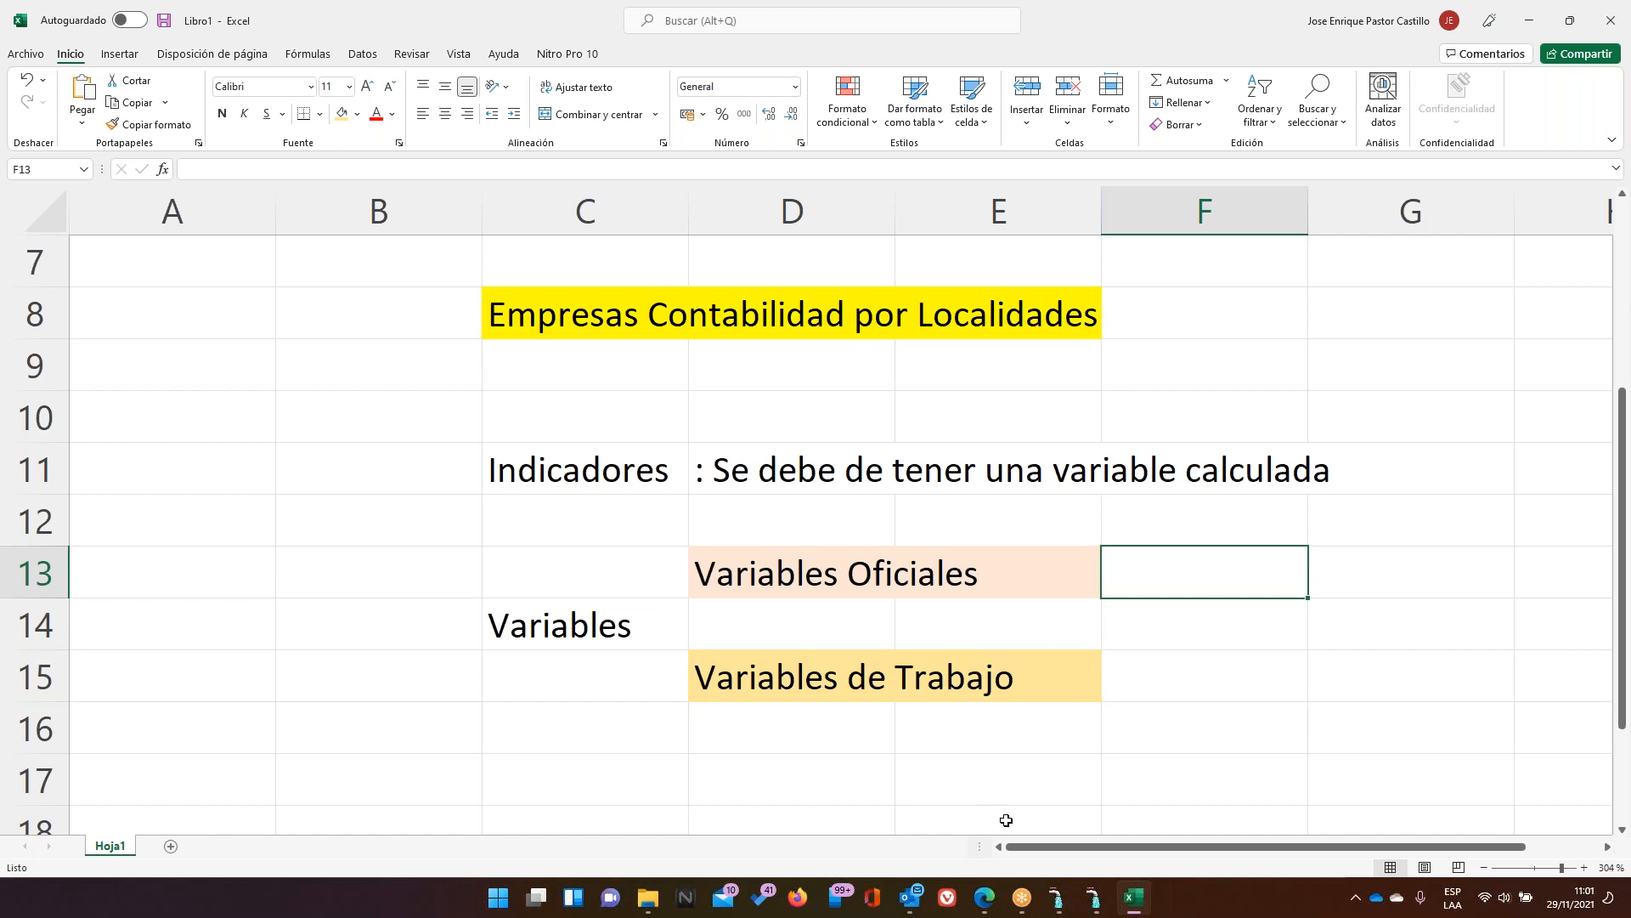
click(1095, 897)
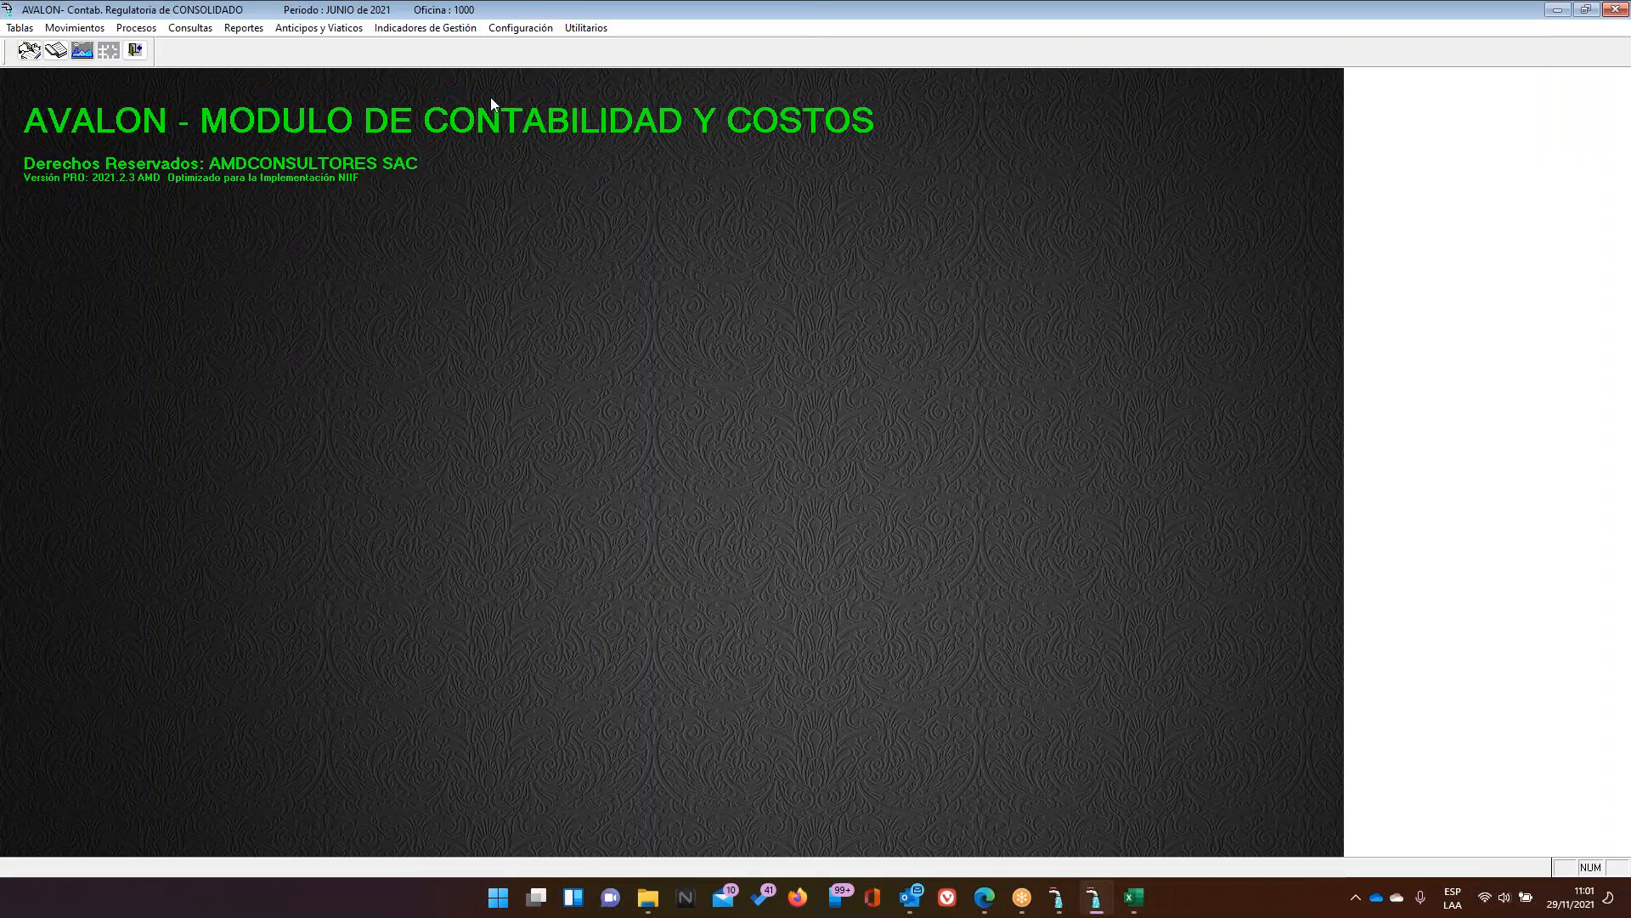
Open Definición de Variables and put variable O0001 INVERSION TOTAL into edit mode
click(318, 27)
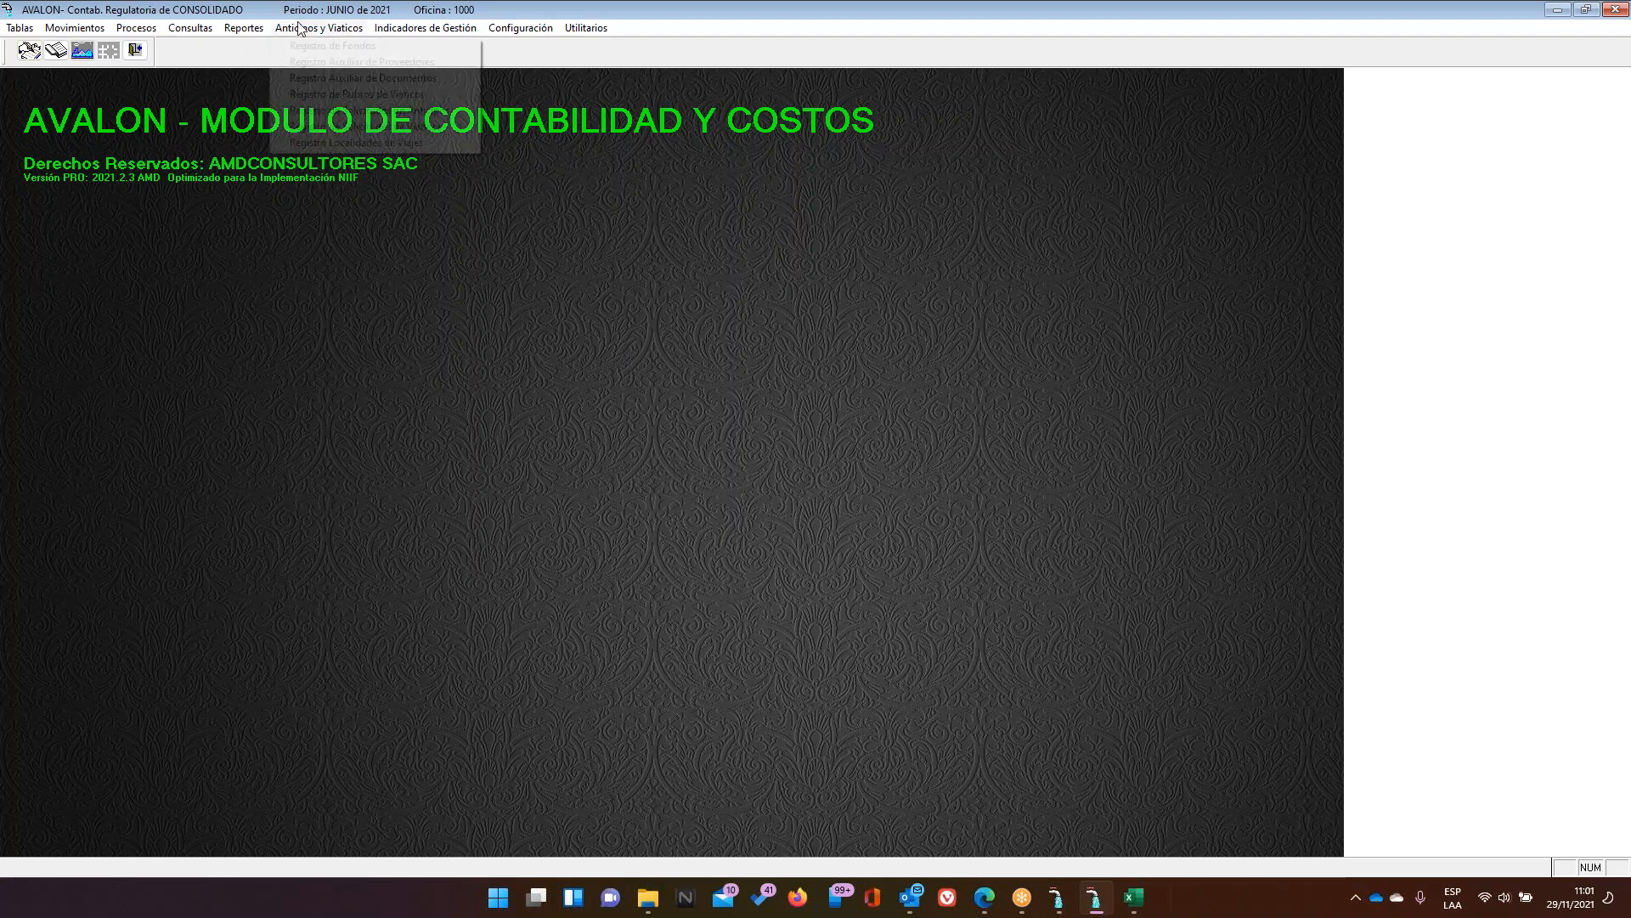
mouse_move(416, 20)
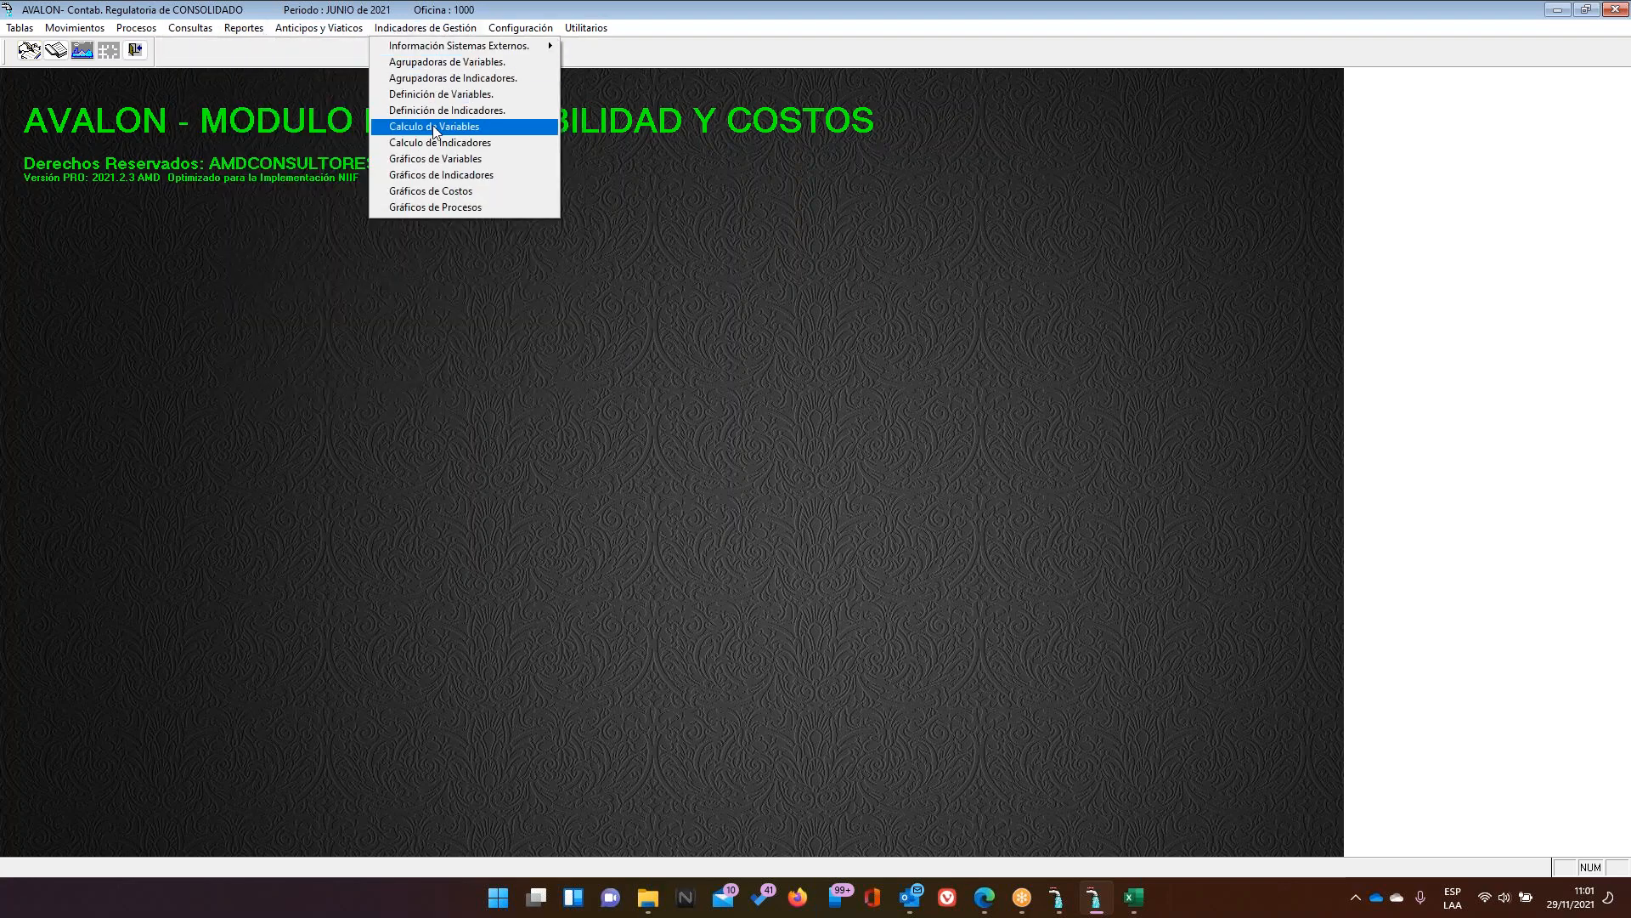
click(442, 95)
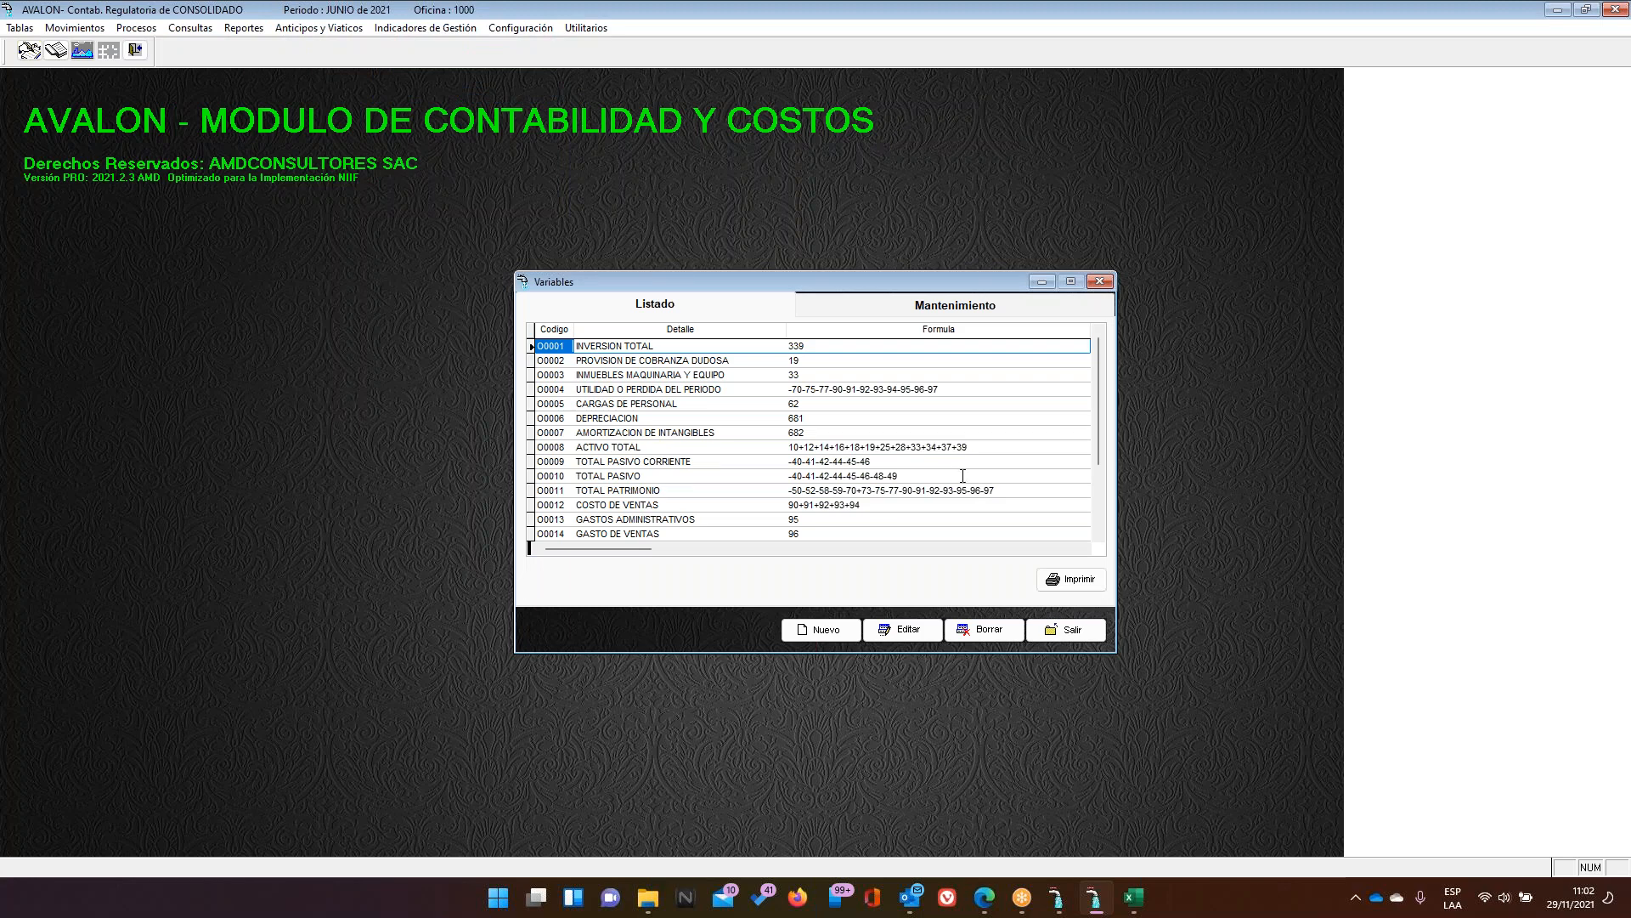
click(1062, 630)
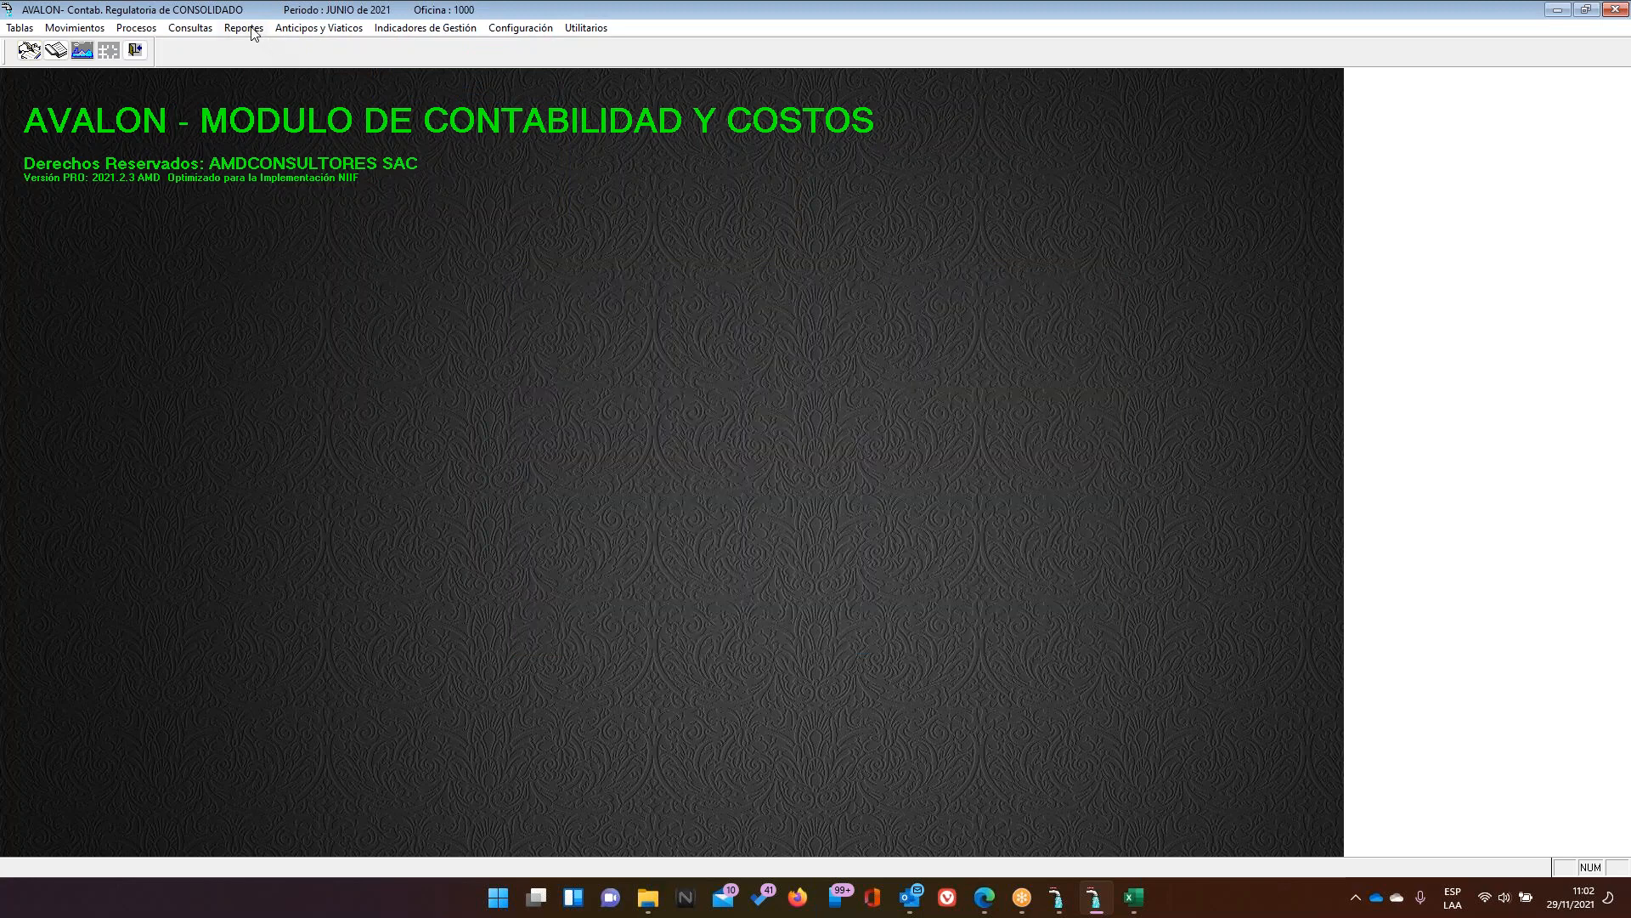
click(245, 28)
mouse_move(398, 31)
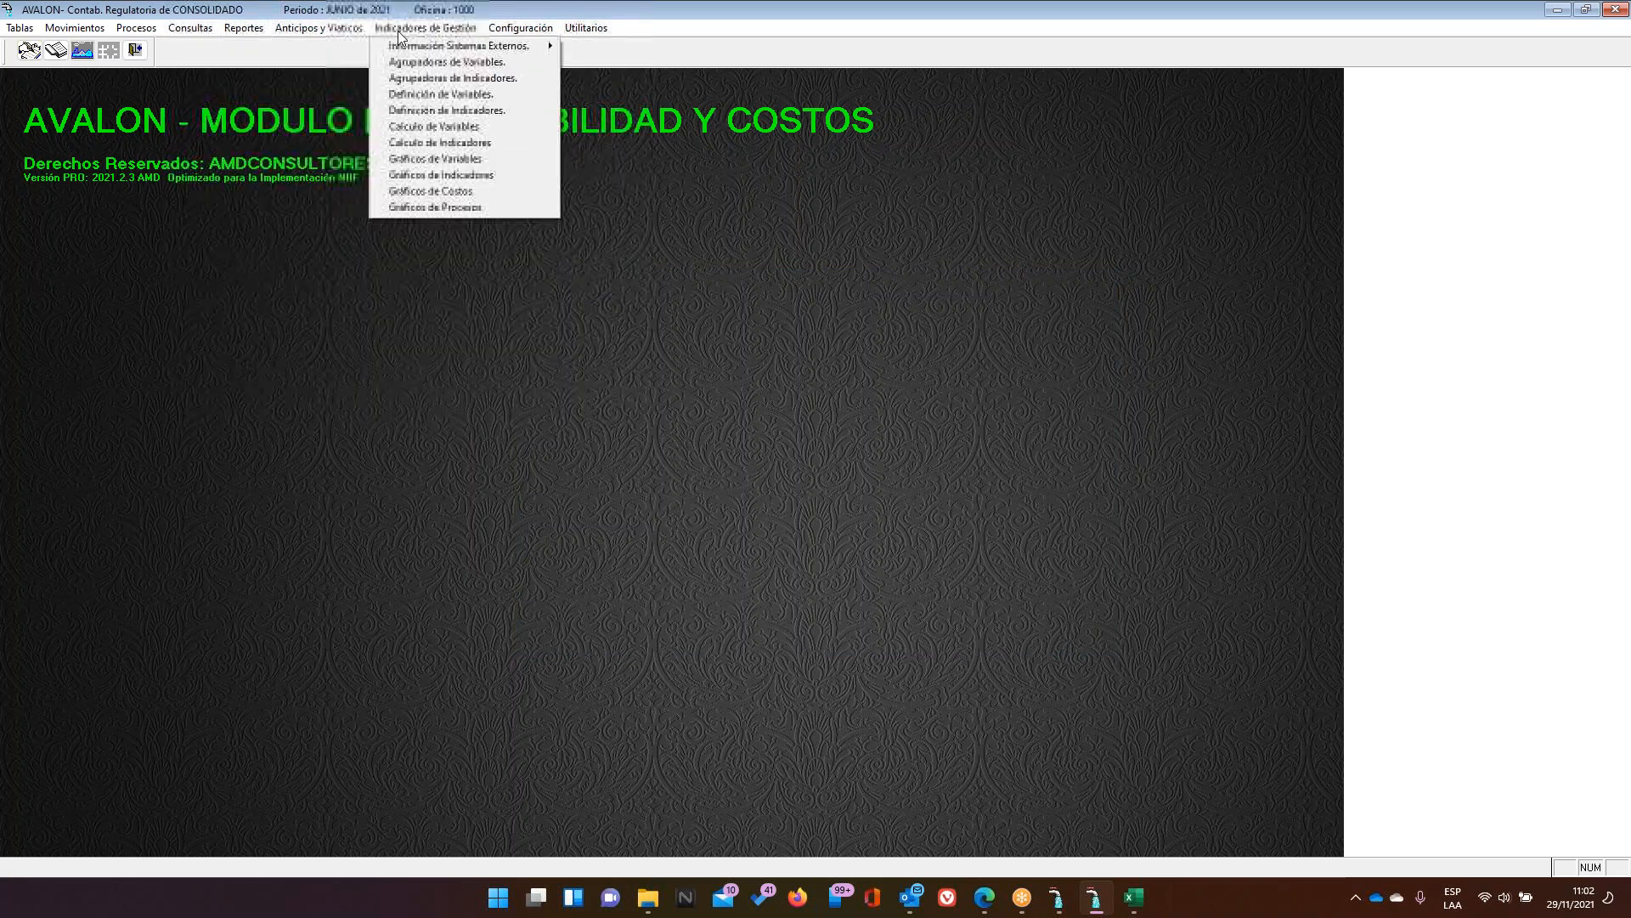
click(429, 93)
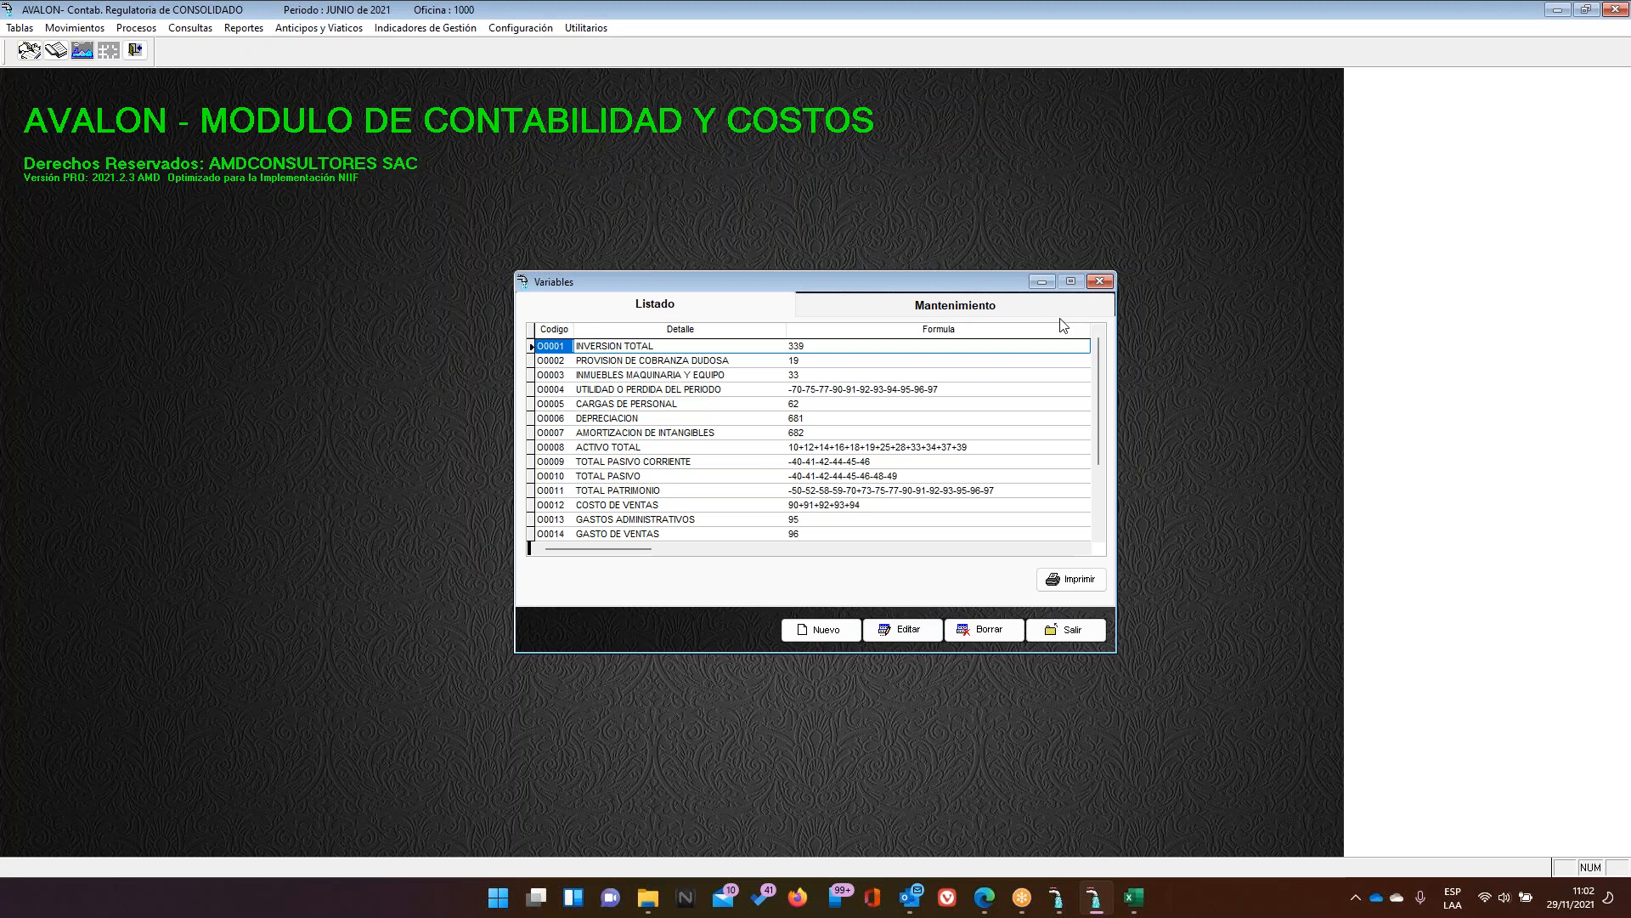
click(1045, 311)
click(914, 637)
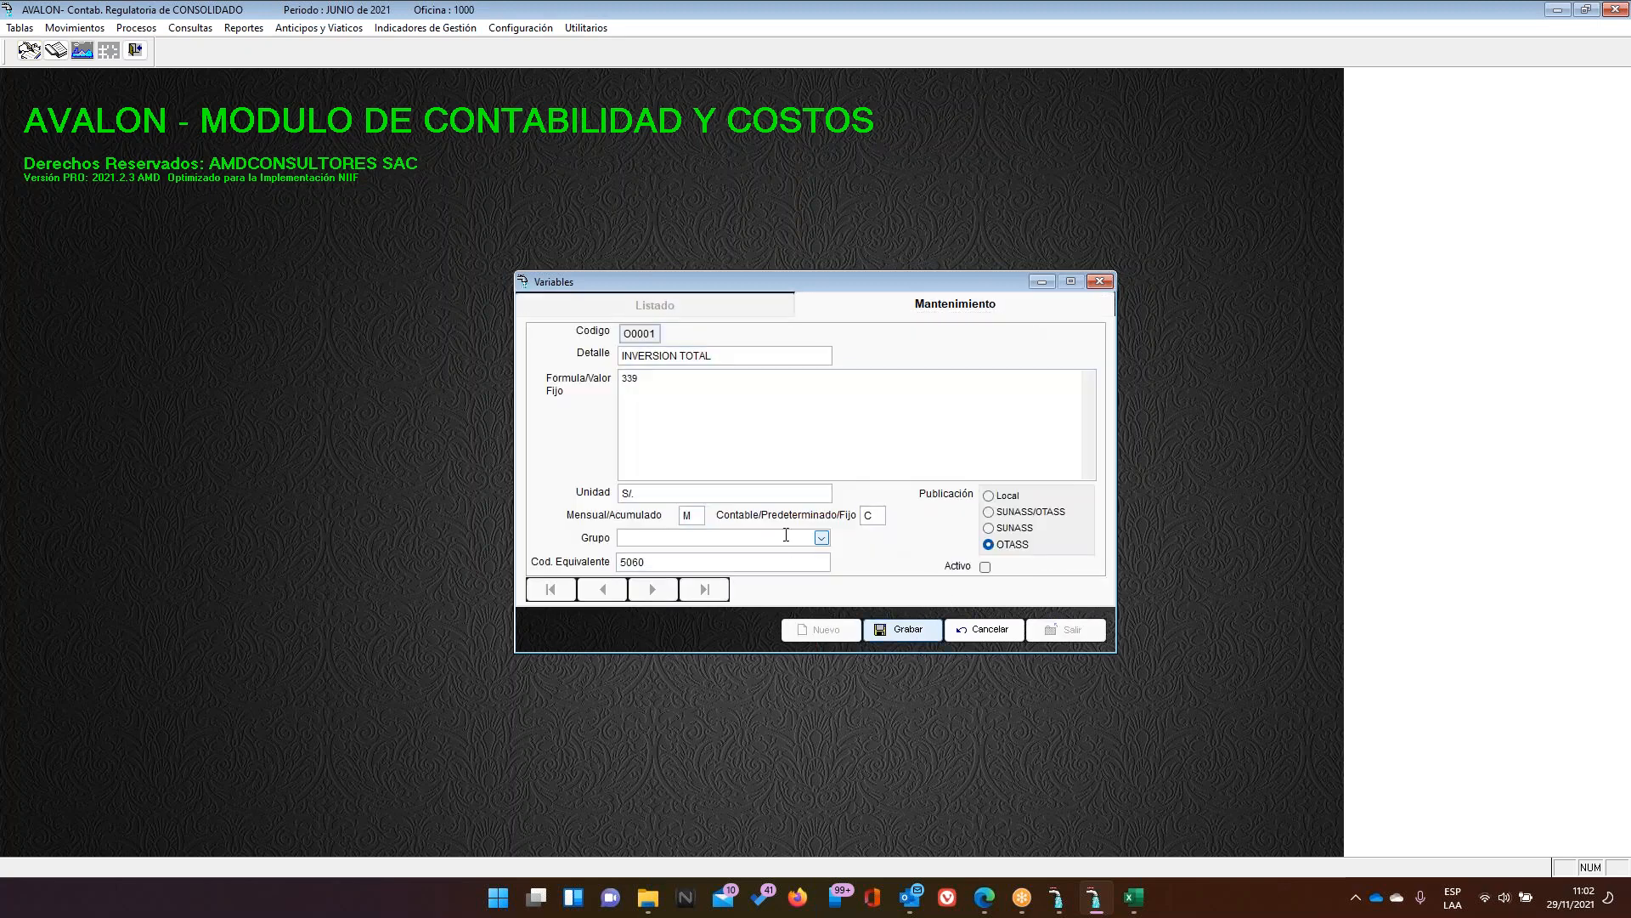
Step through O0001's detail, formula, unit and type fields, and switch publication to SUNASS
drag(746, 355, 616, 355)
key(Tab)
click(710, 494)
click(690, 515)
click(868, 517)
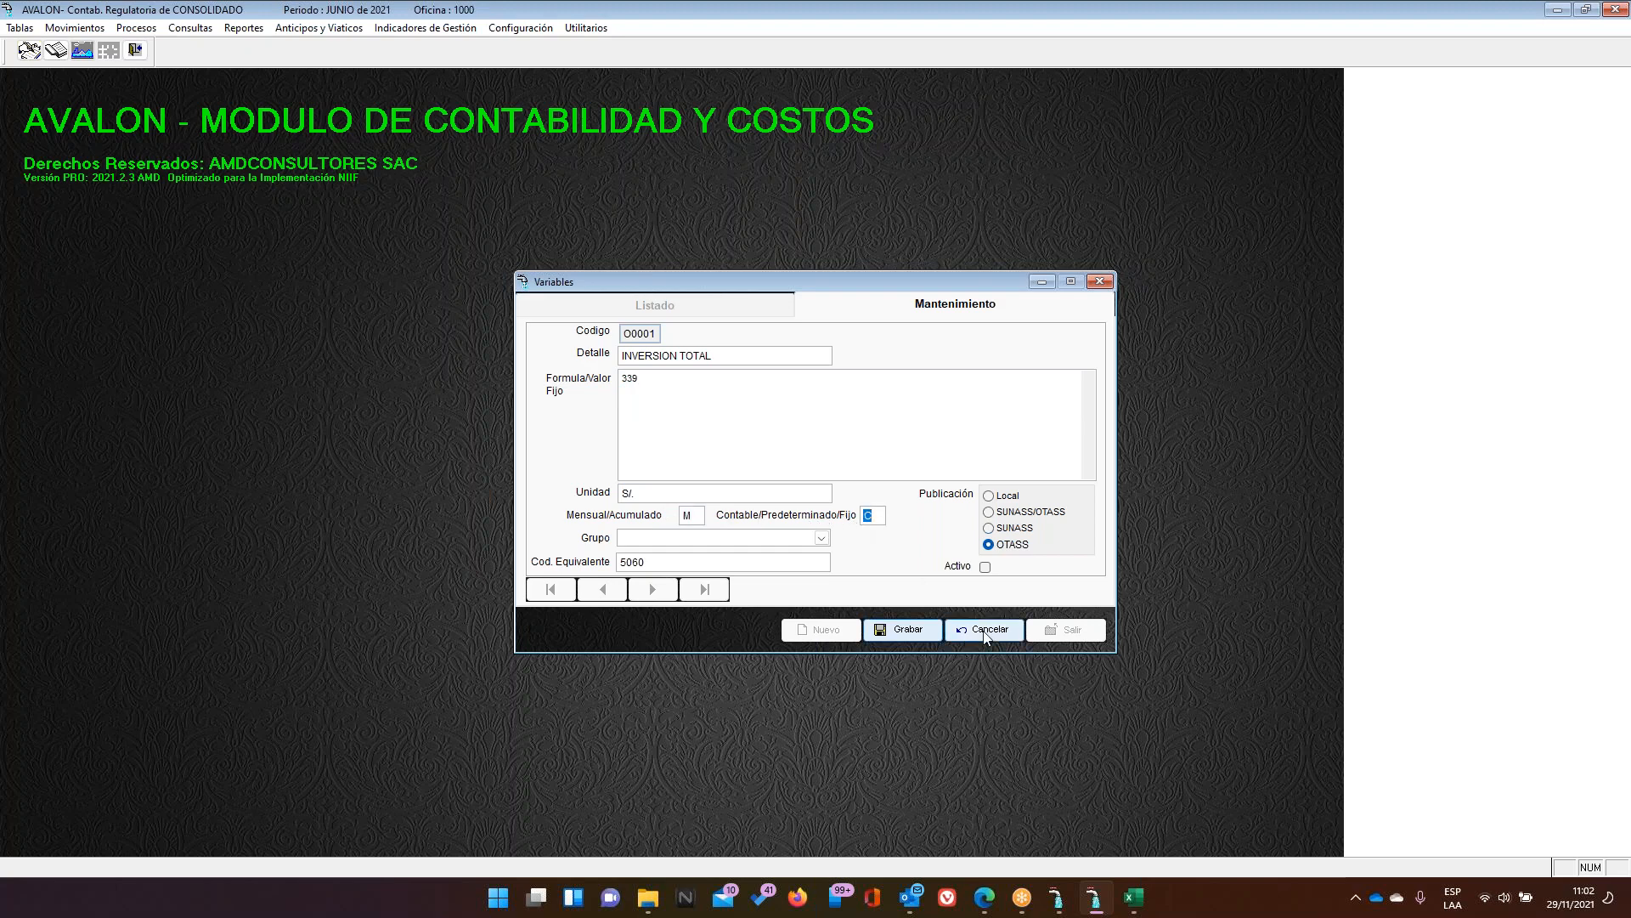
click(754, 559)
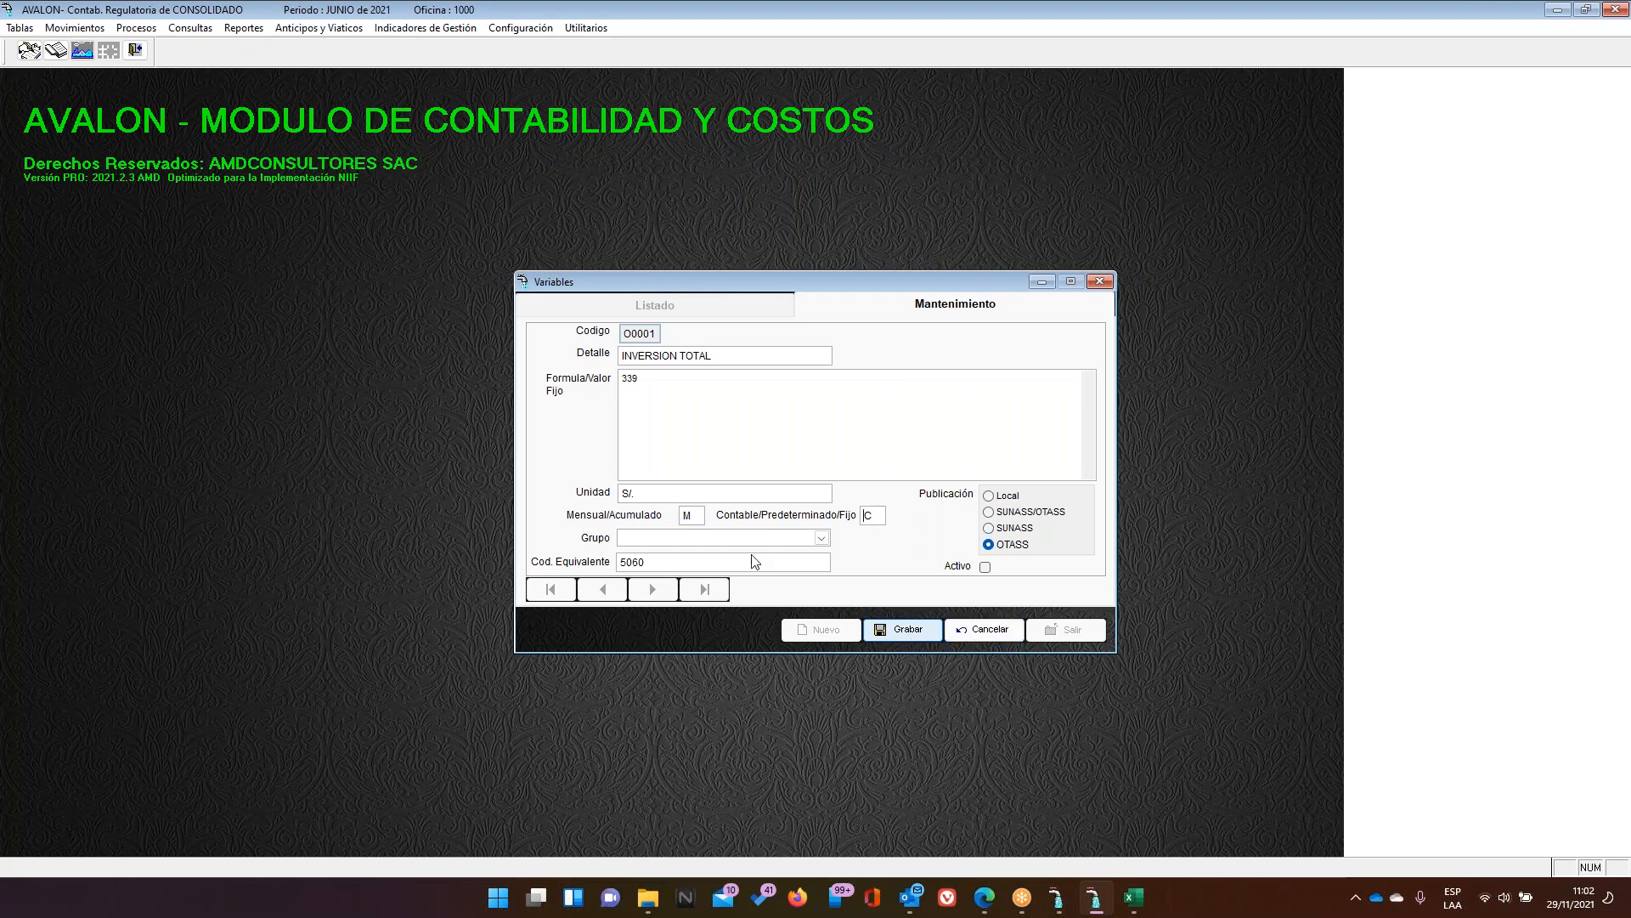
click(996, 533)
click(1026, 17)
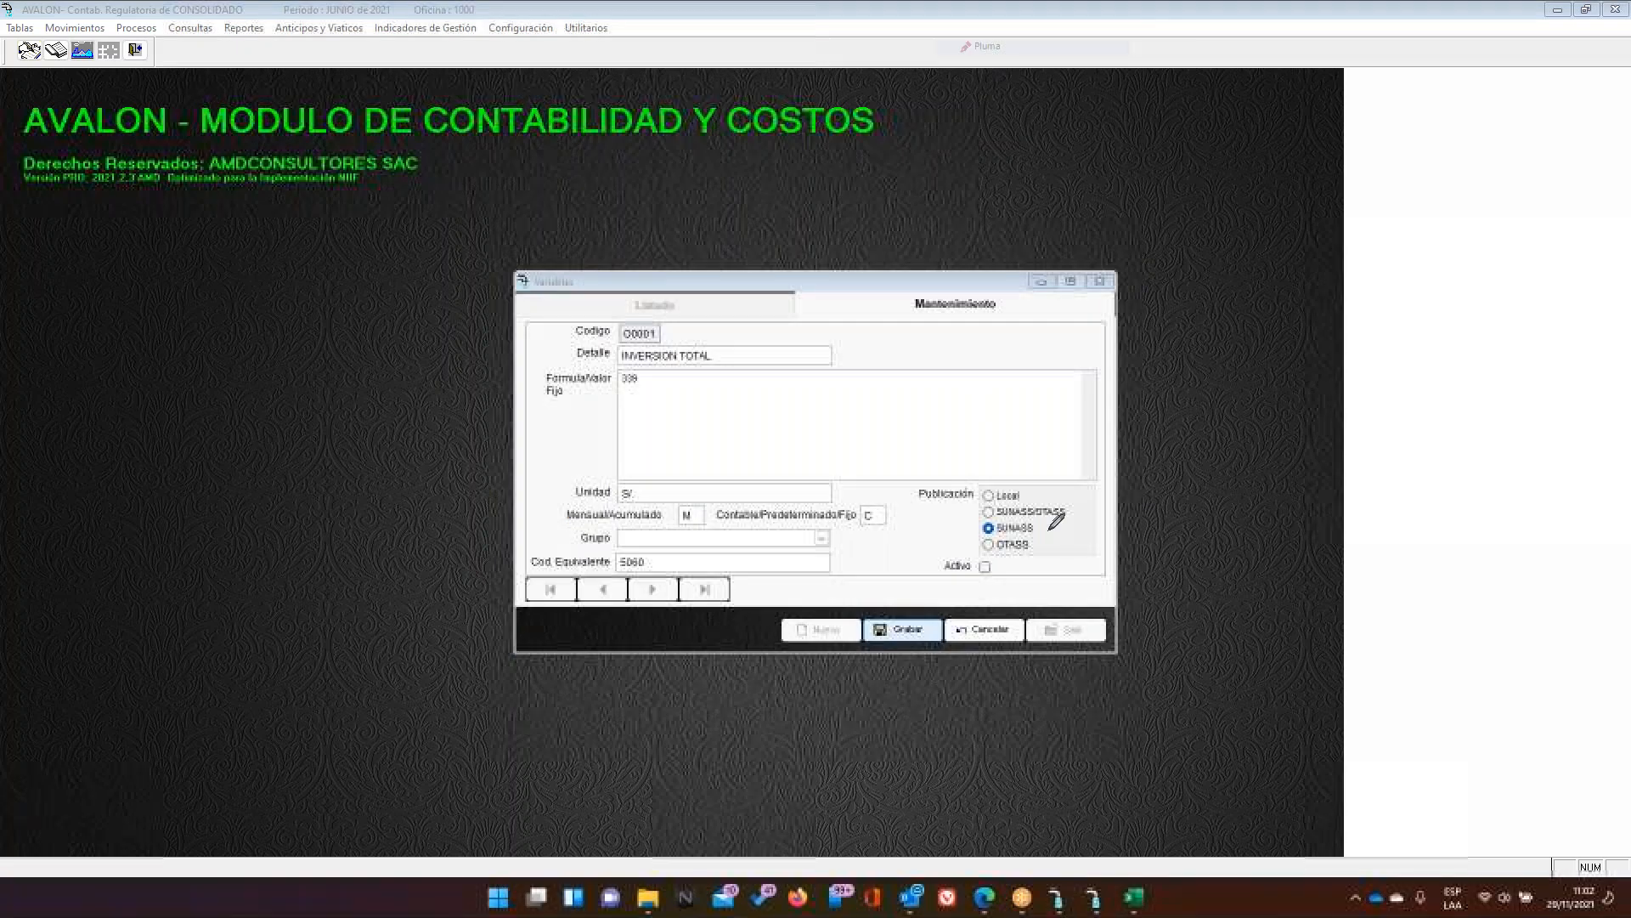
mouse_move(1059, 520)
mouse_down()
mouse_move(960, 528)
mouse_move(1024, 540)
mouse_move(1063, 518)
mouse_up()
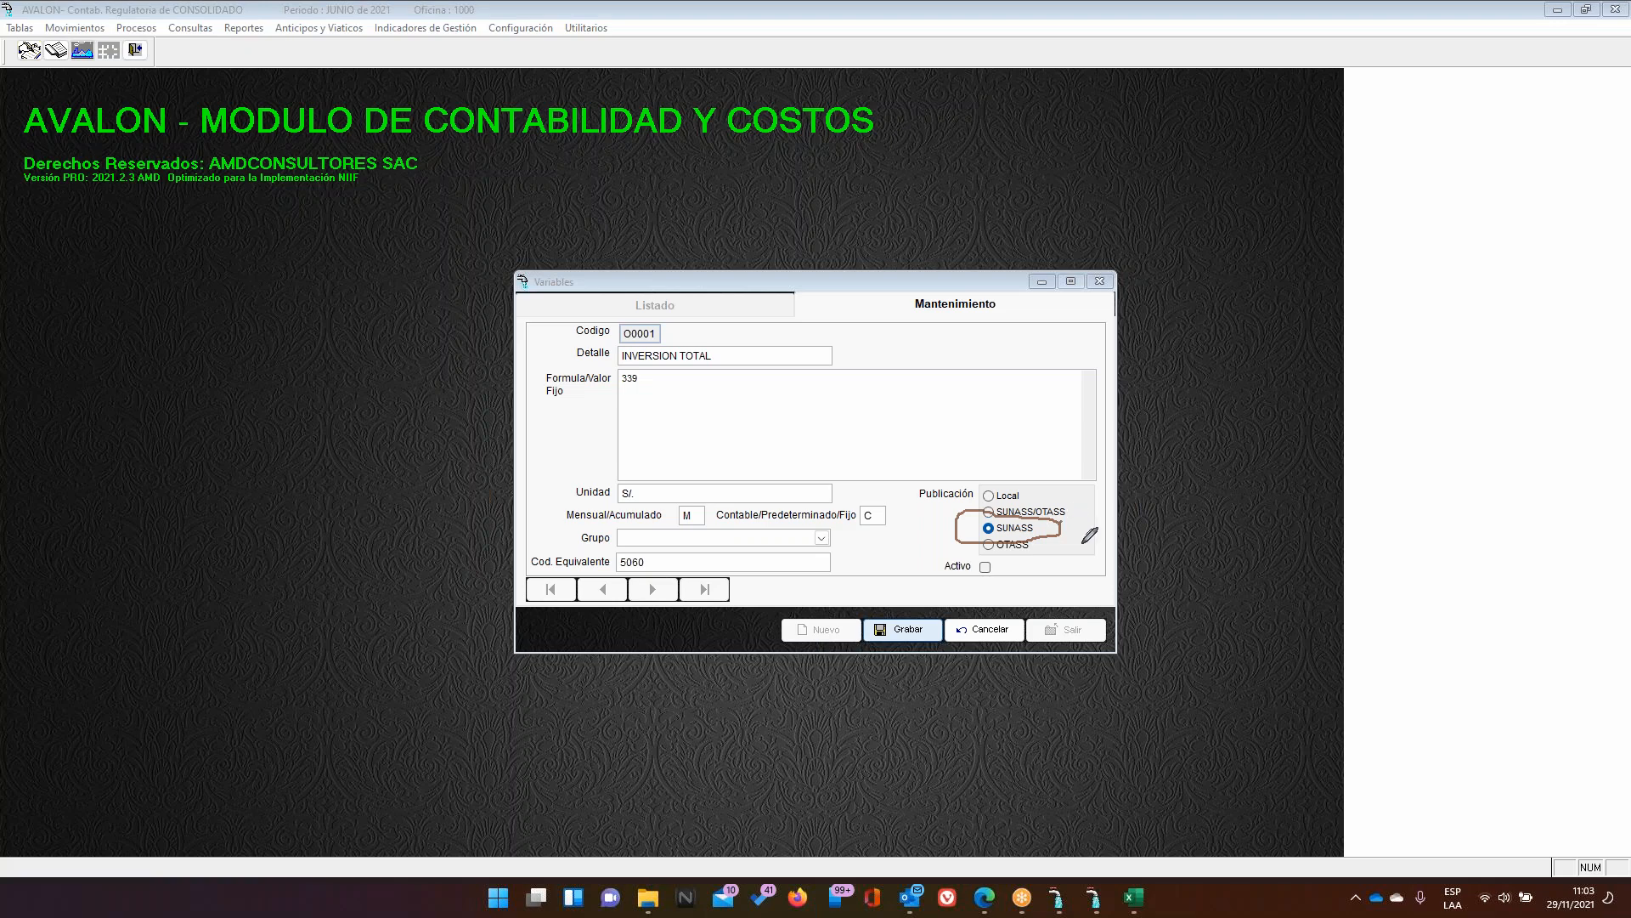
drag(1075, 531, 1128, 492)
mouse_move(677, 560)
mouse_down()
mouse_move(524, 548)
mouse_move(578, 576)
mouse_move(671, 571)
mouse_move(674, 548)
mouse_up()
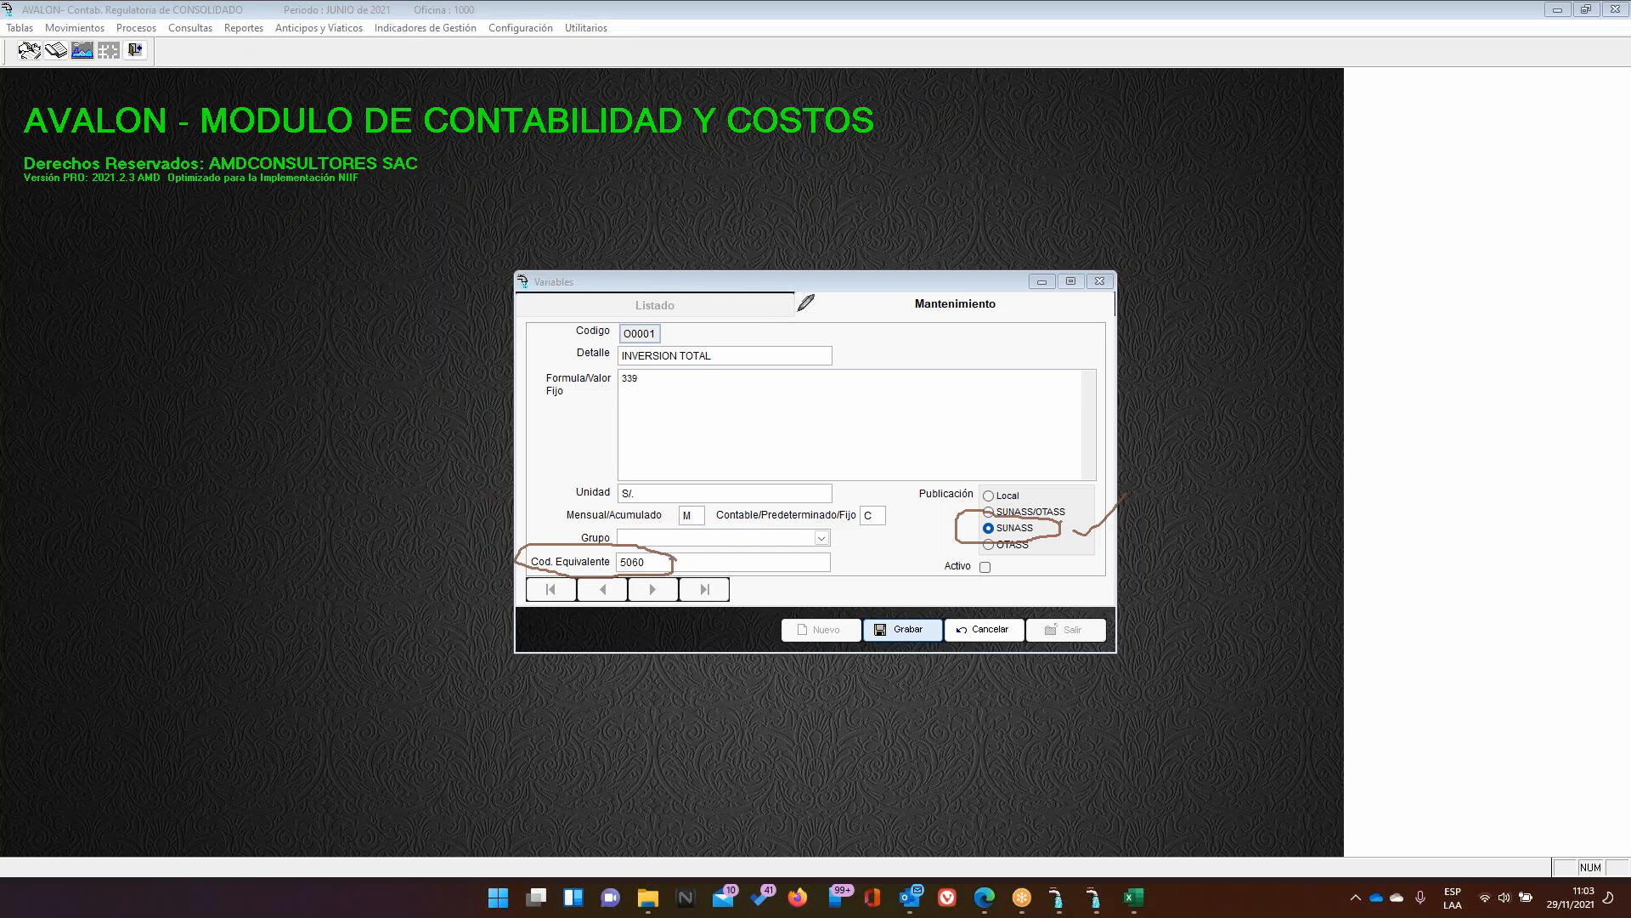
drag(671, 328, 732, 295)
drag(690, 559, 753, 504)
drag(737, 559, 789, 544)
mouse_move(650, 366)
mouse_down()
mouse_move(520, 358)
mouse_move(520, 448)
mouse_move(605, 472)
mouse_move(1108, 476)
mouse_move(1101, 342)
mouse_move(657, 364)
mouse_up()
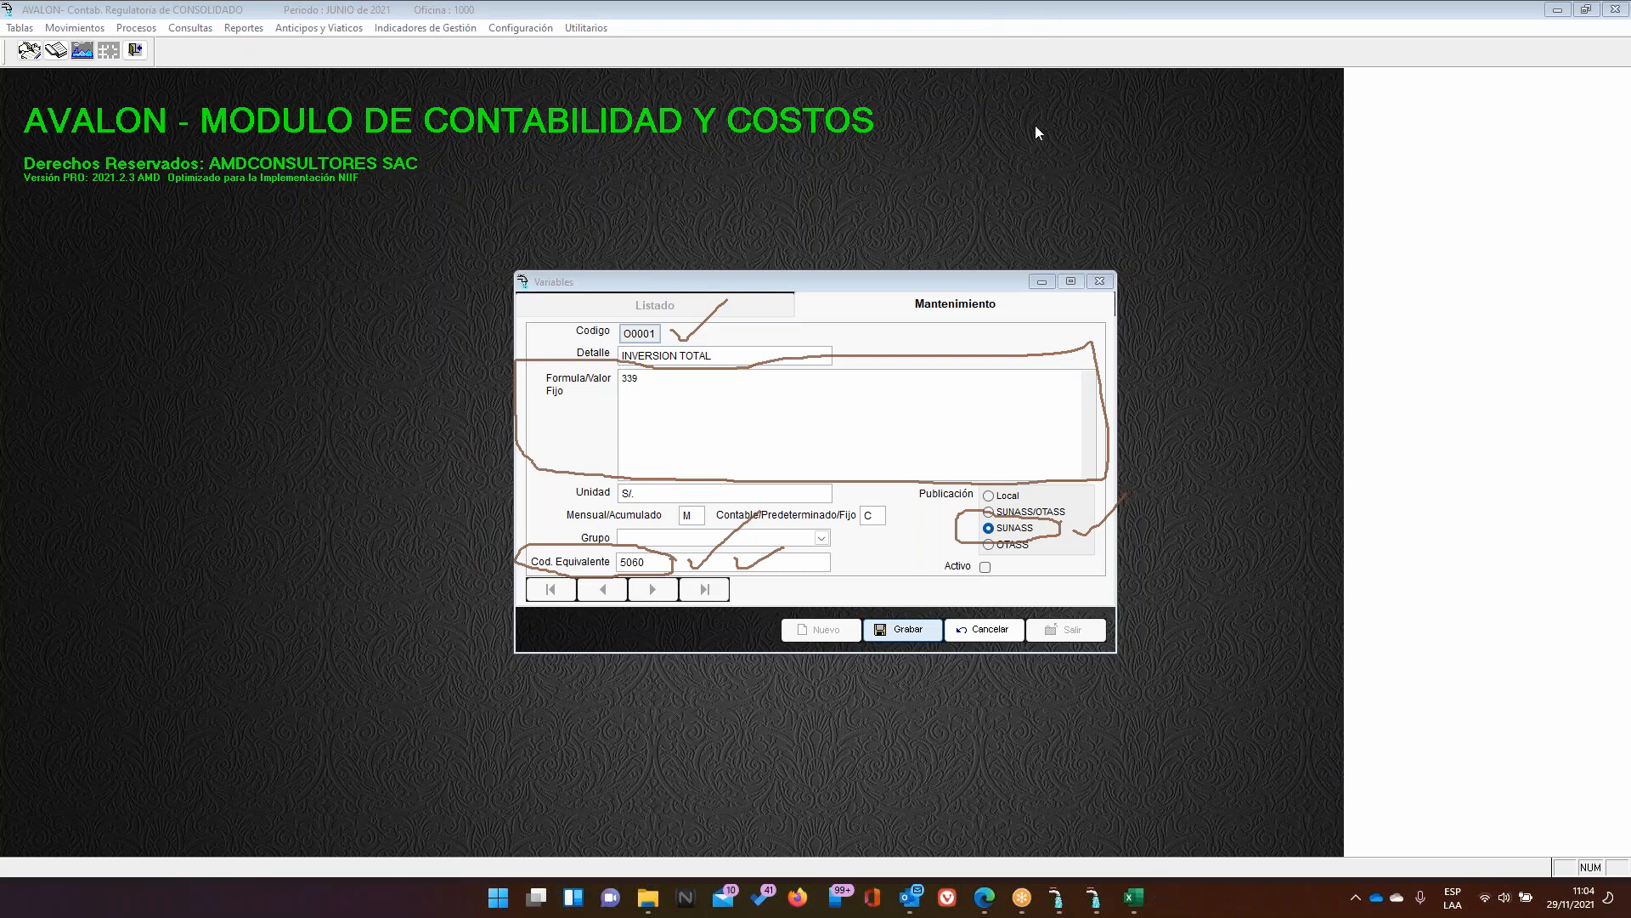
click(1134, 896)
Erase all ink drawings from the Excel sheet
scroll(957, 622, down, 1)
scroll(956, 622, down, 5)
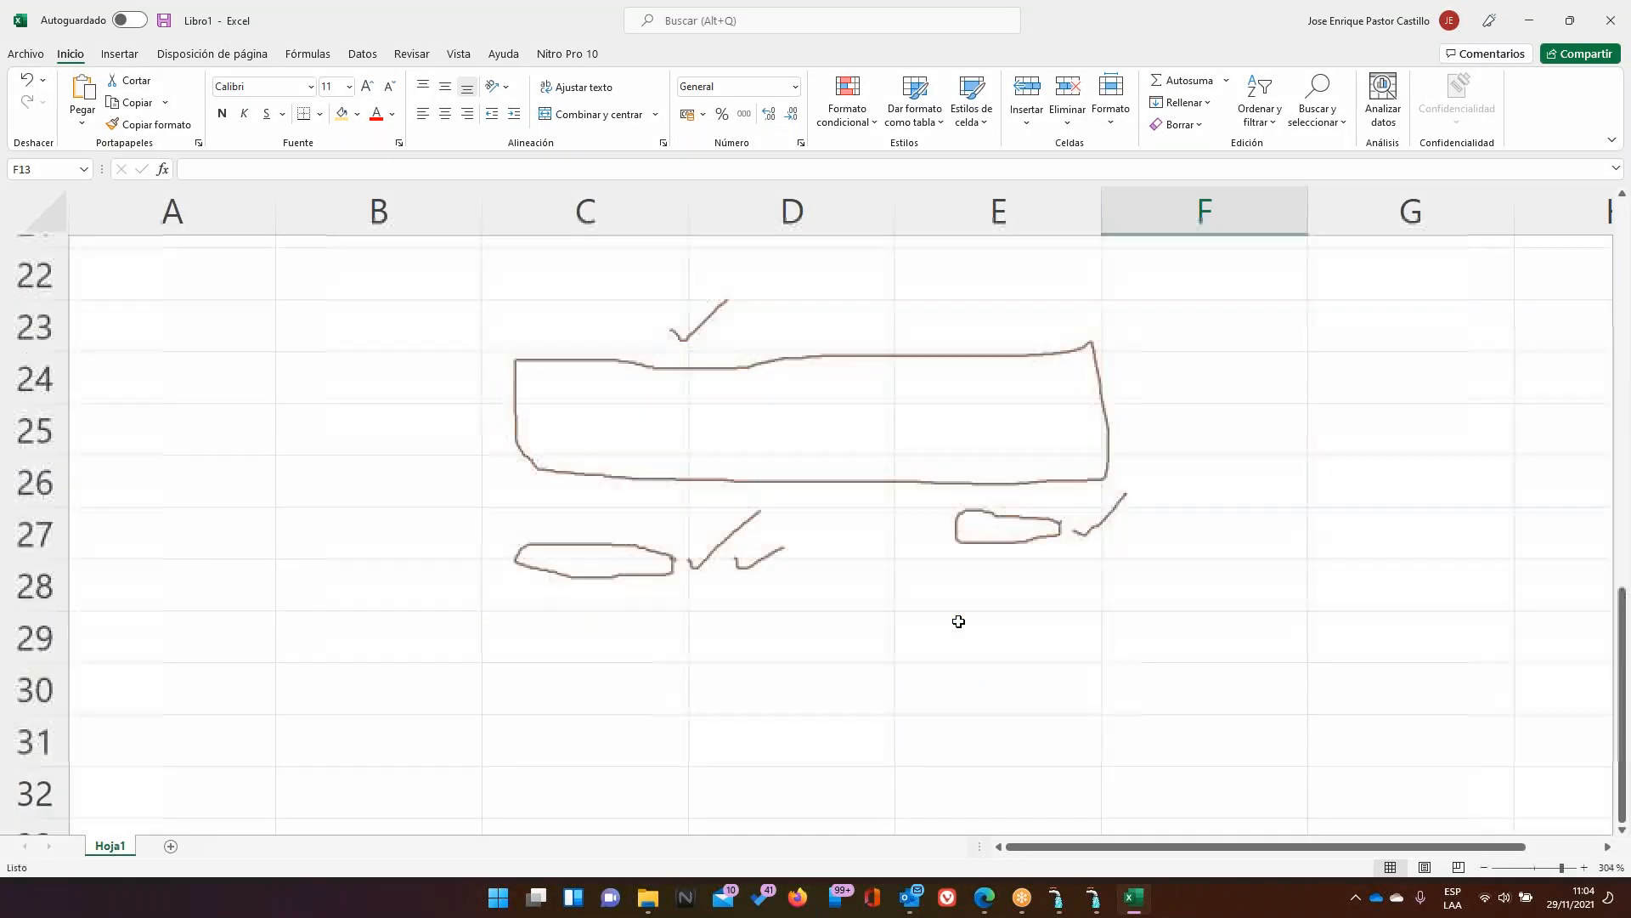
scroll(1056, 808, up, 5)
scroll(1030, 354, up, 2)
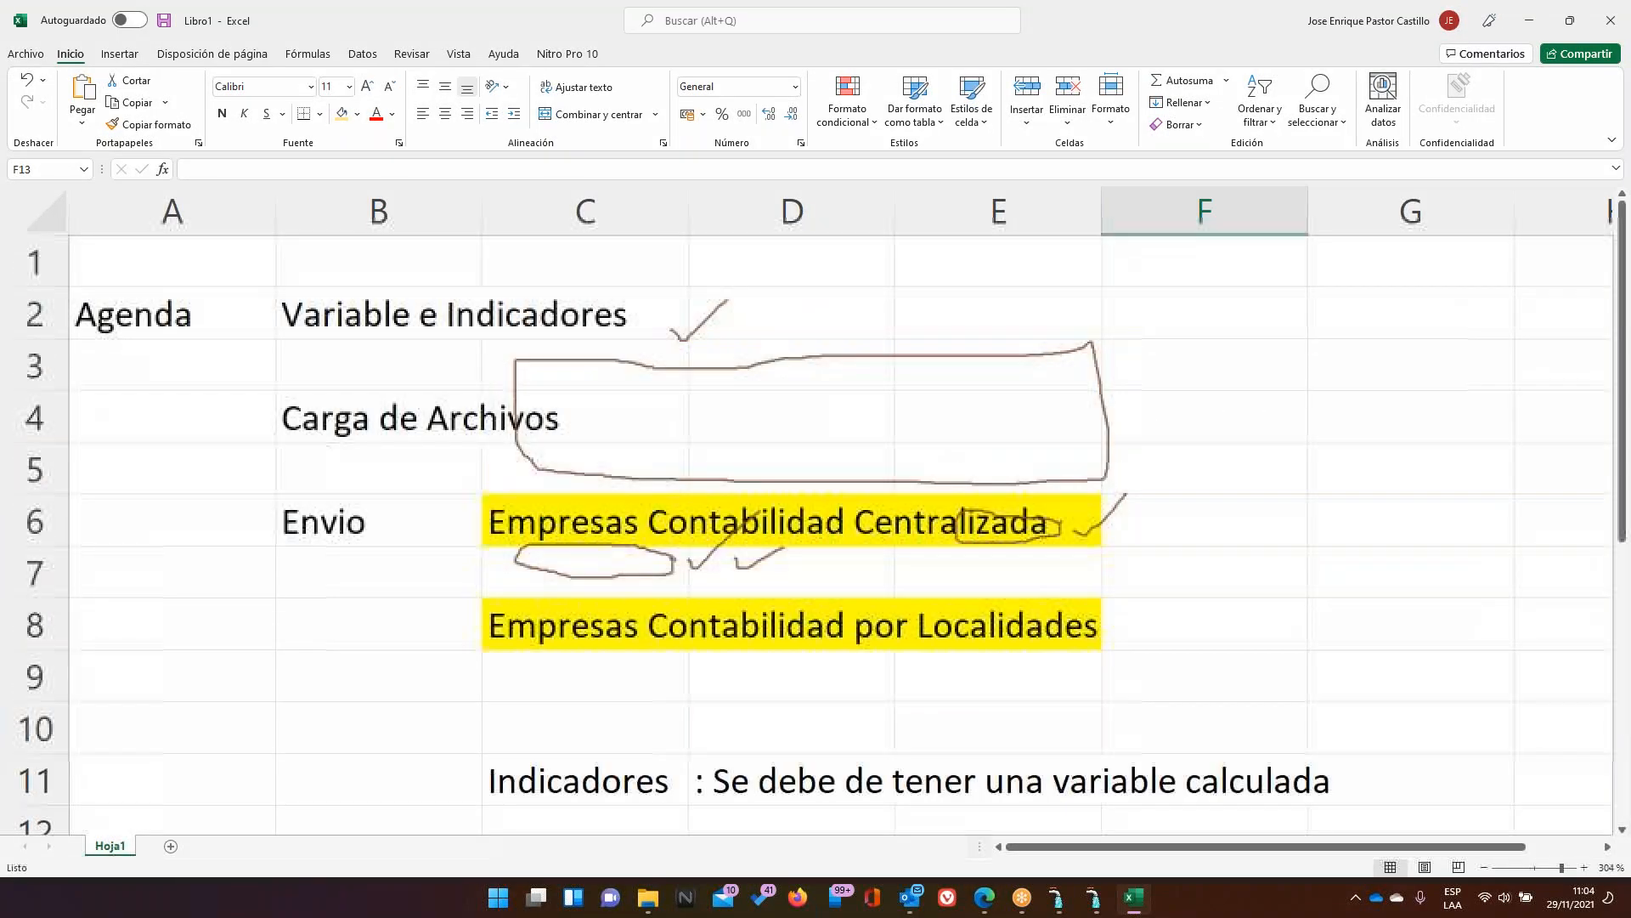
click(1025, 123)
scroll(1077, 273, down, 3)
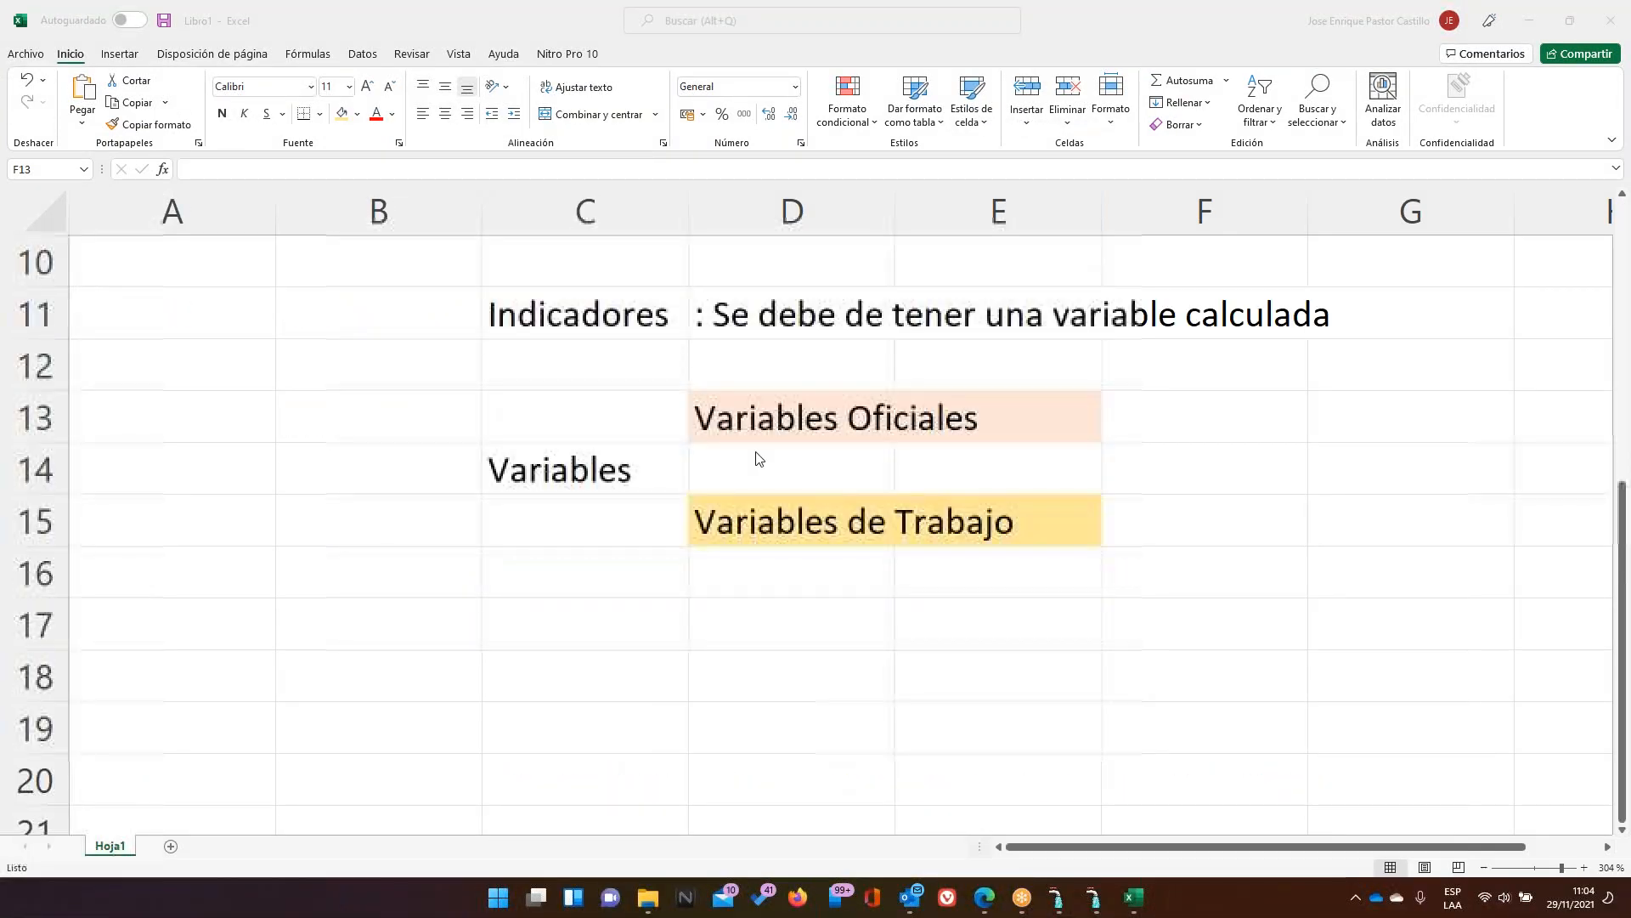
Enter code C with its meaning Contable in row 18
click(585, 678)
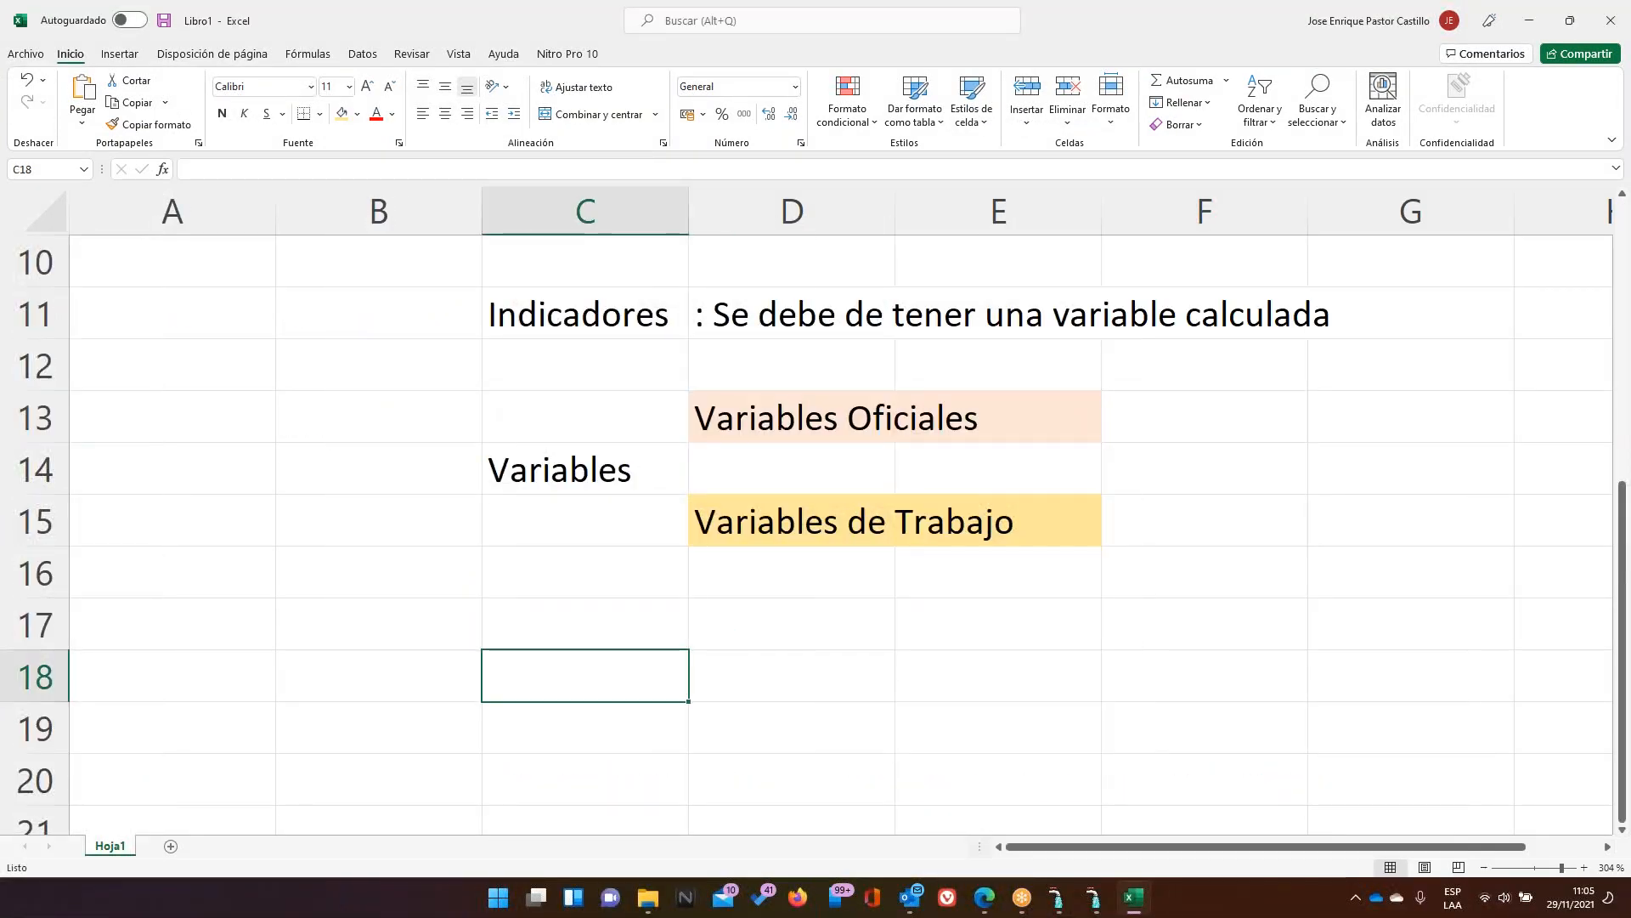
text(C)
key(Return)
key(Right)
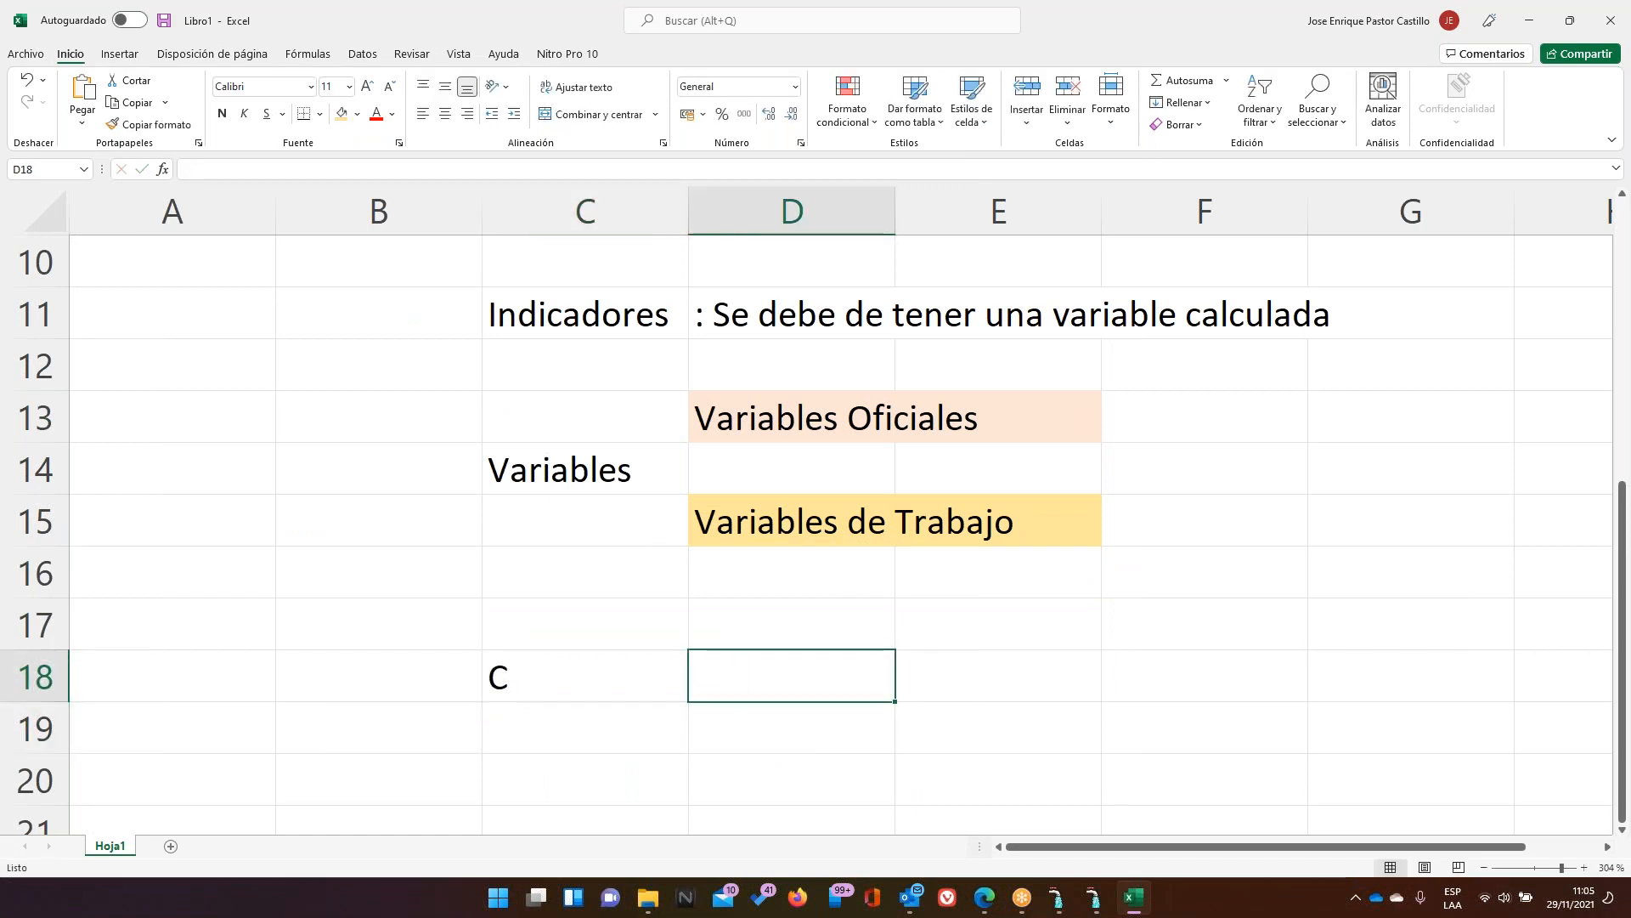
text(Contabñe)
key(BackSpace)
key(BackSpace)
text(le)
key(Return)
Add P Predeterminado and F Fijo in rows 19–20, then return to AVALON
key(Left)
text(P)
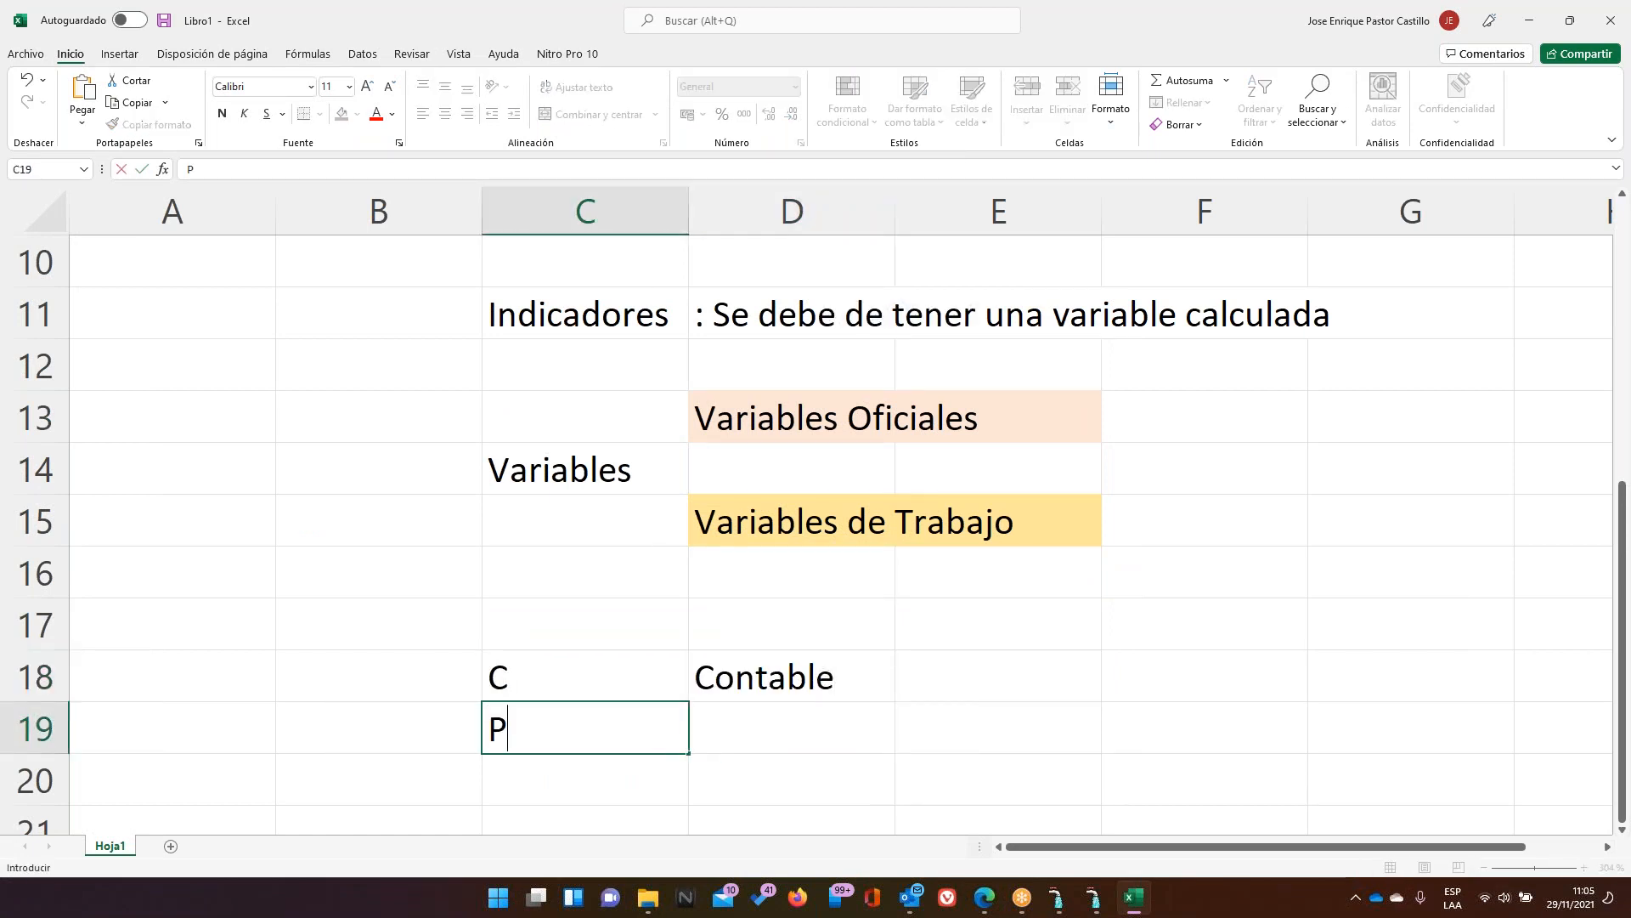
key(Right)
text(Predettre)
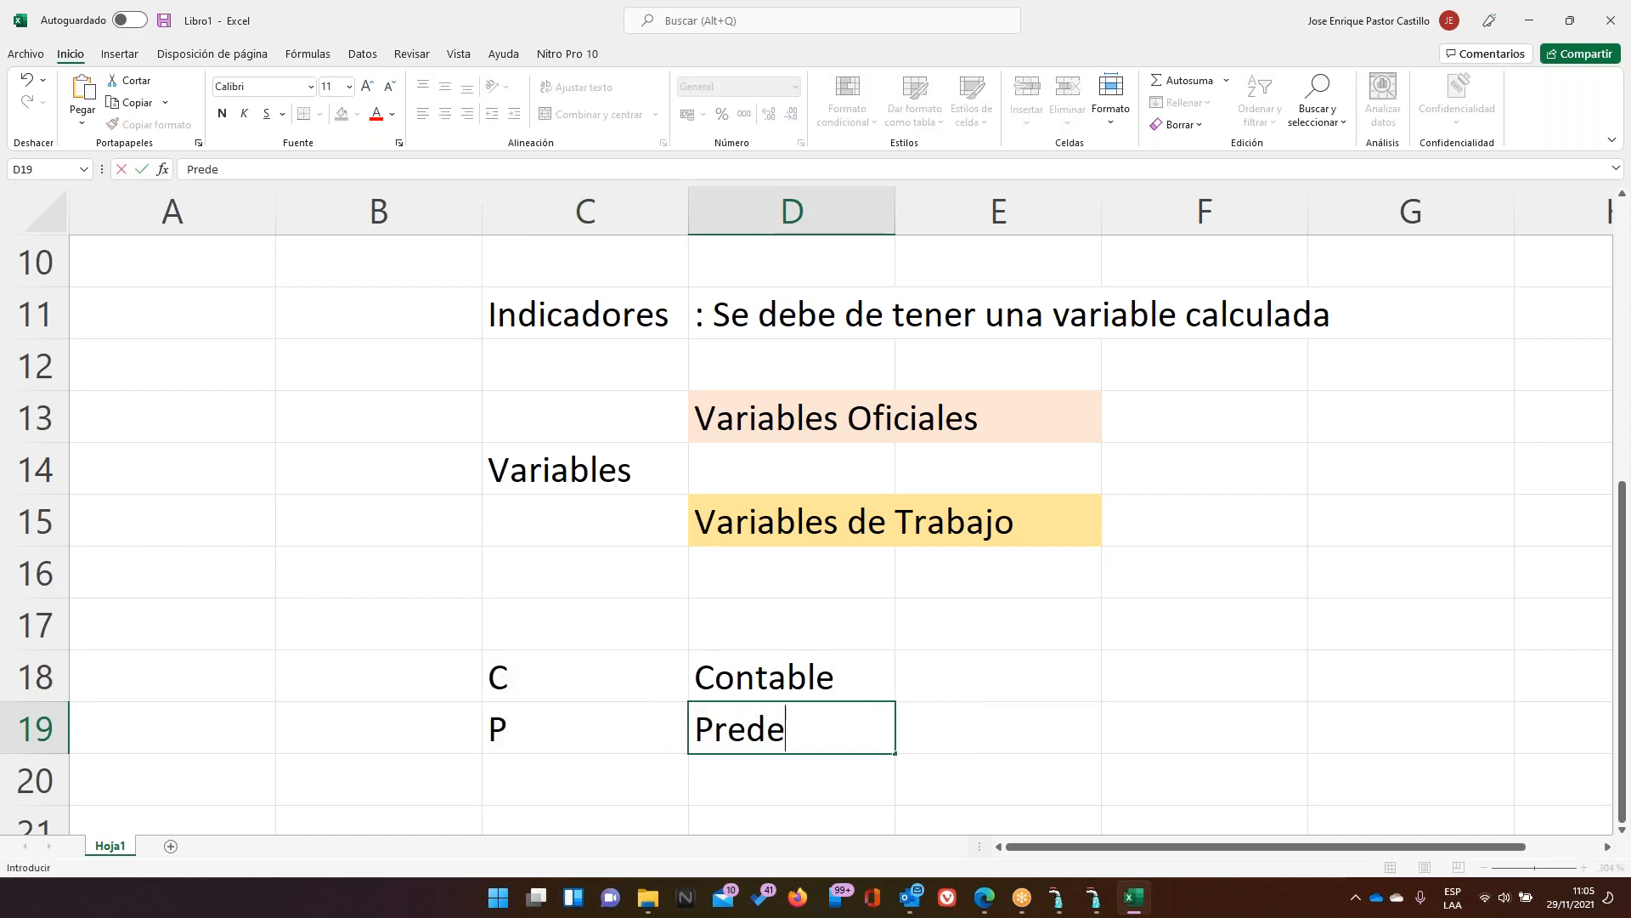
key(BackSpace)
key(BackSpace)
key(BackSpace)
text(erminado)
key(Return)
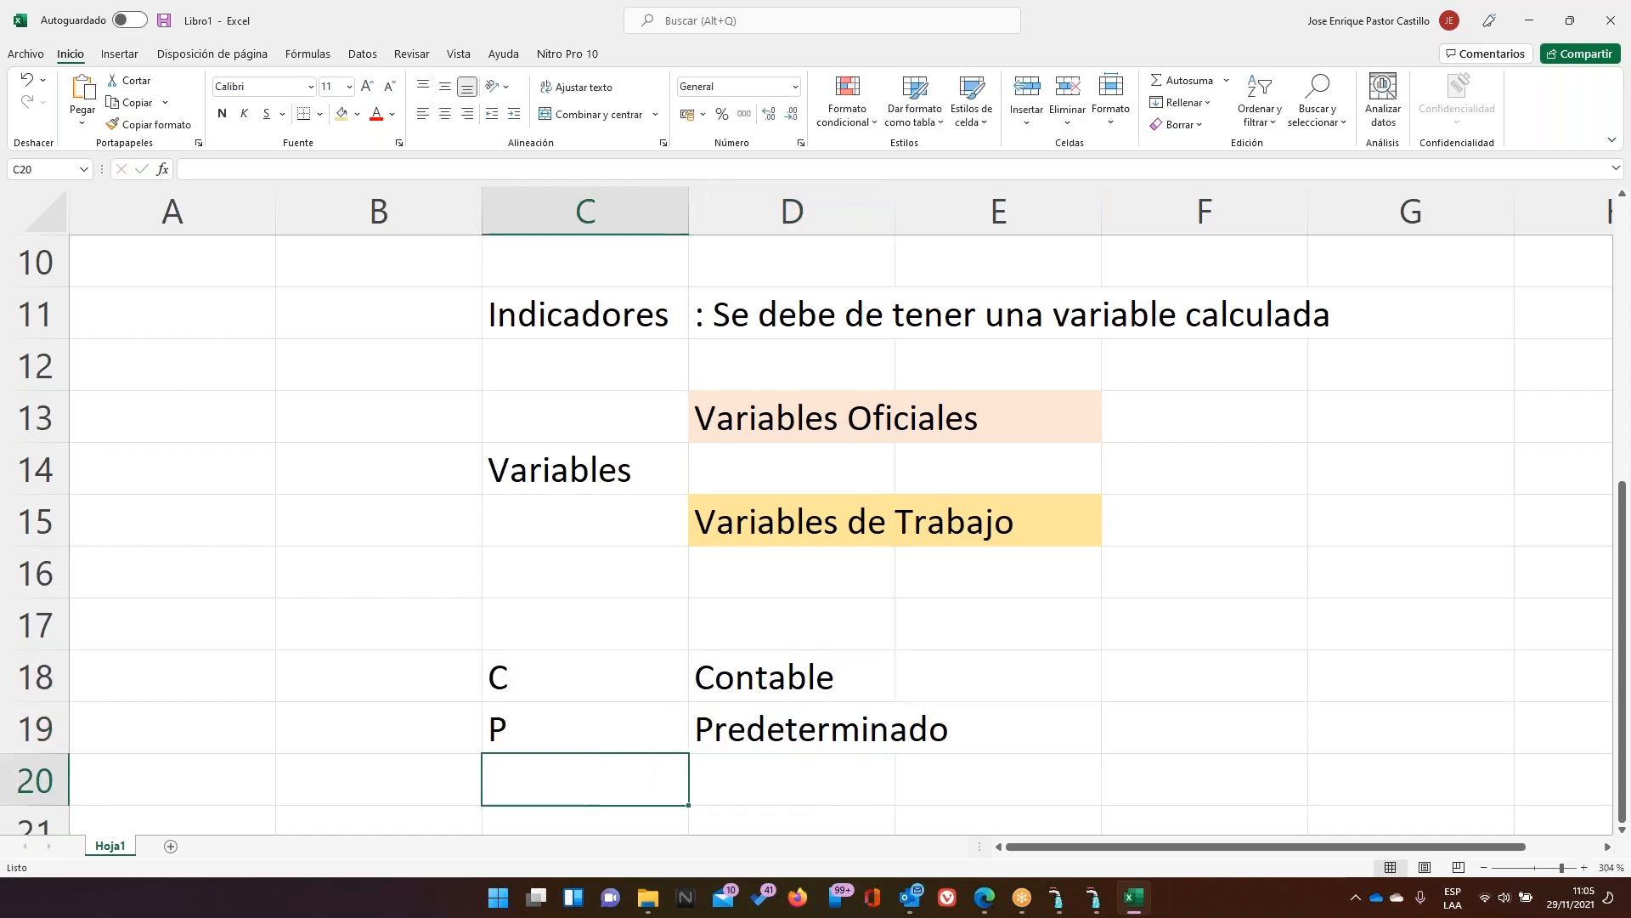
text(F)
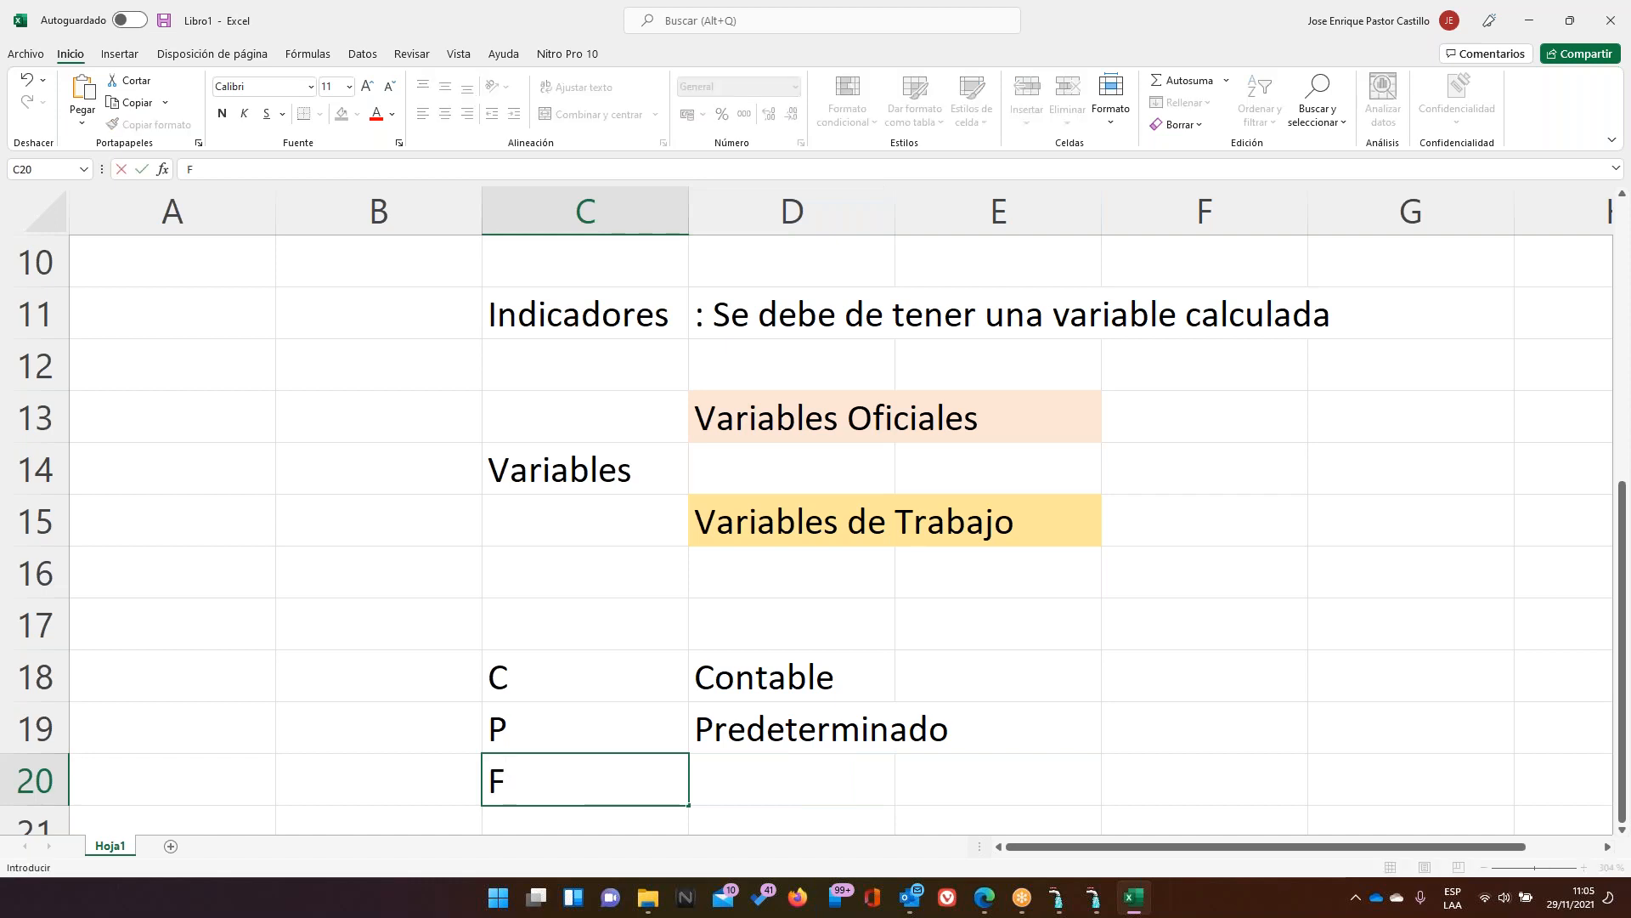
key(Tab)
text(Fijo)
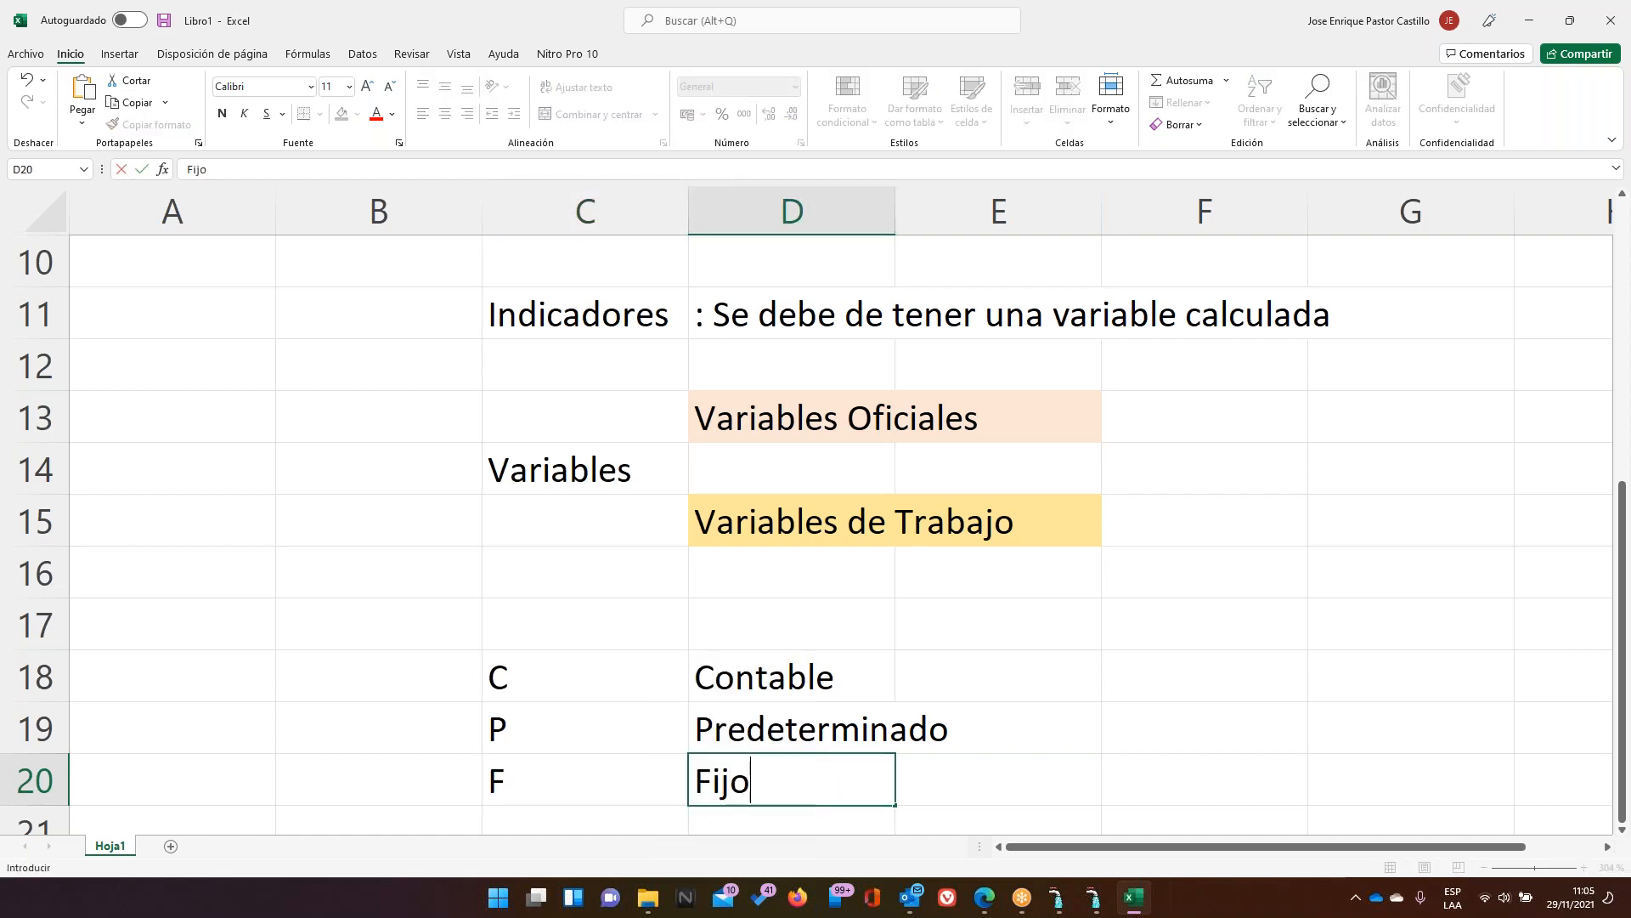
key(Return)
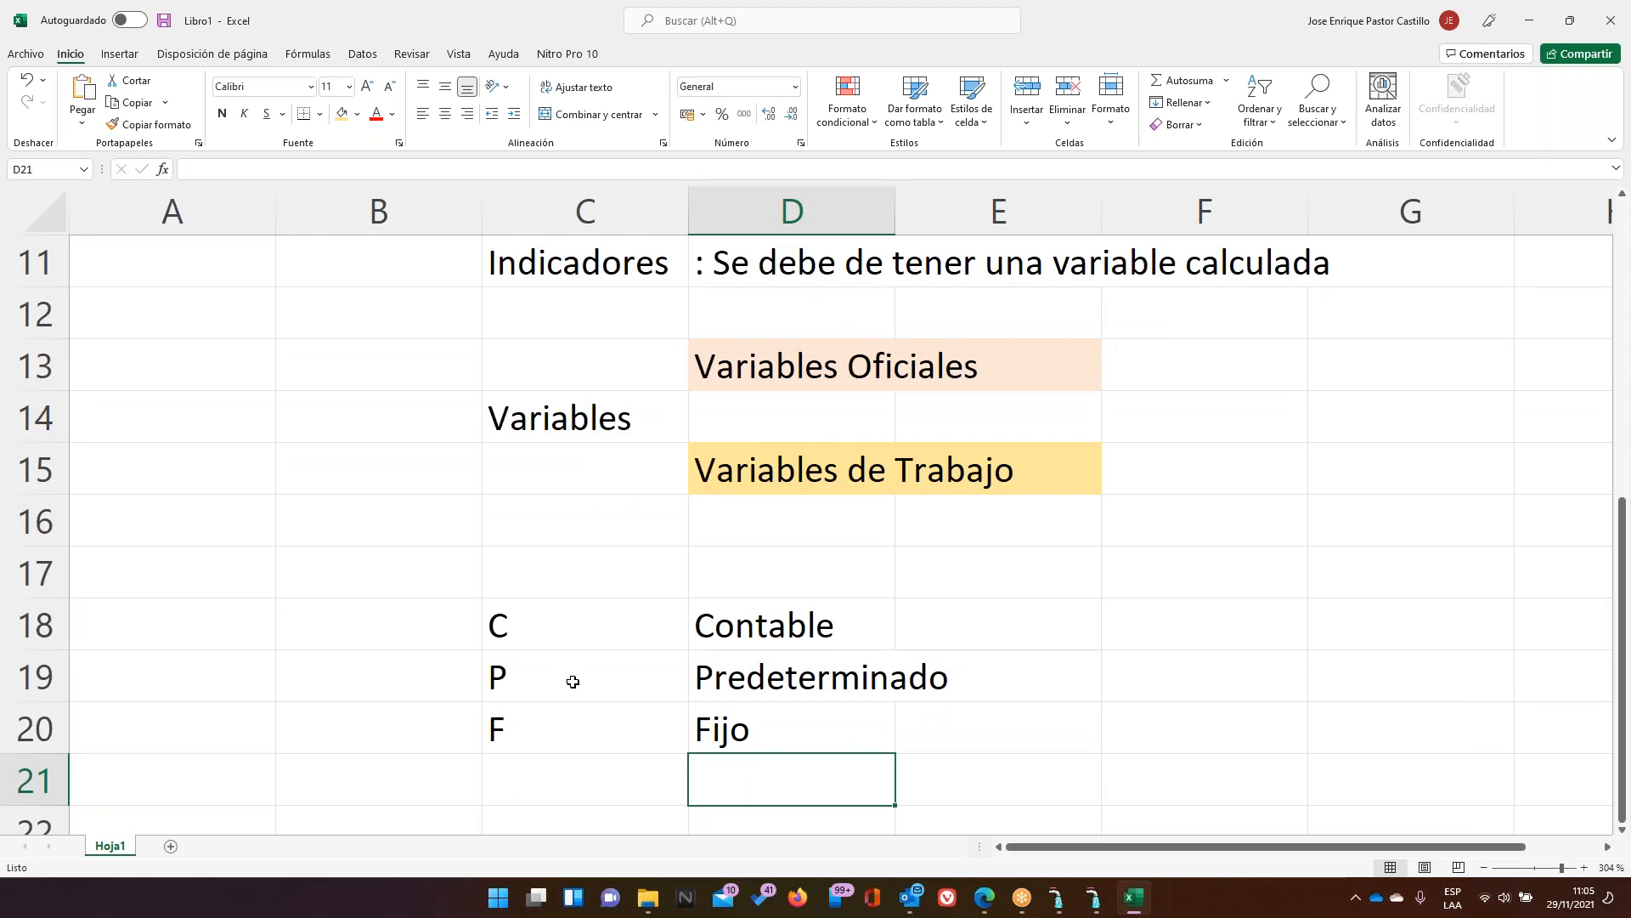
click(1096, 899)
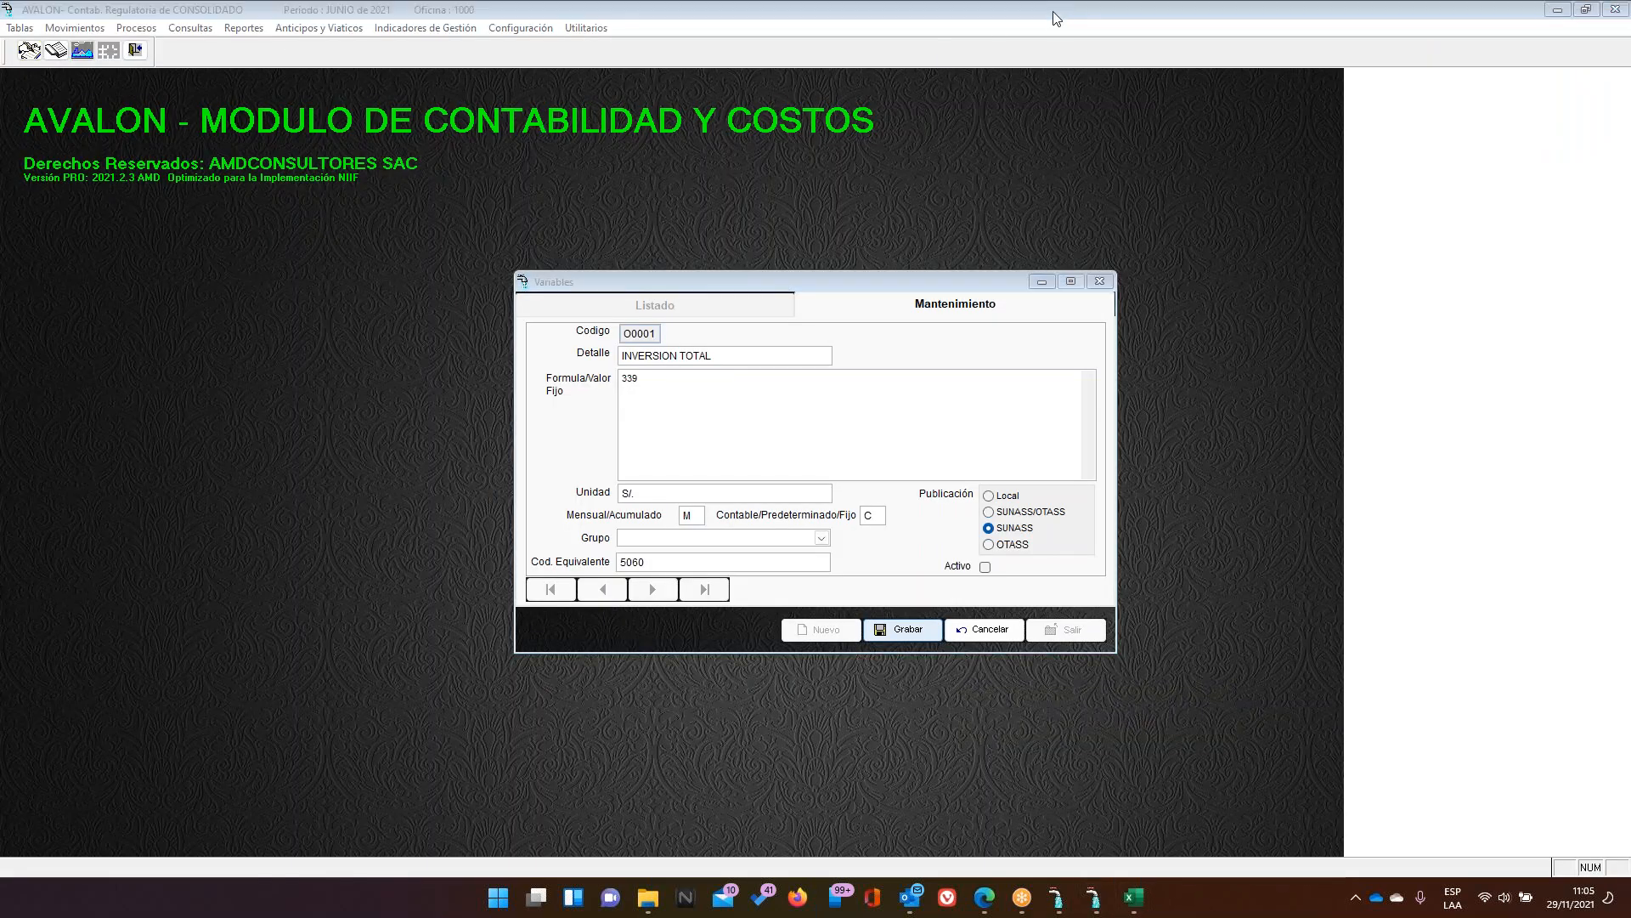
Circle the C value in the Contable/Predeterminado/Fijo field with the pen tool
click(993, 52)
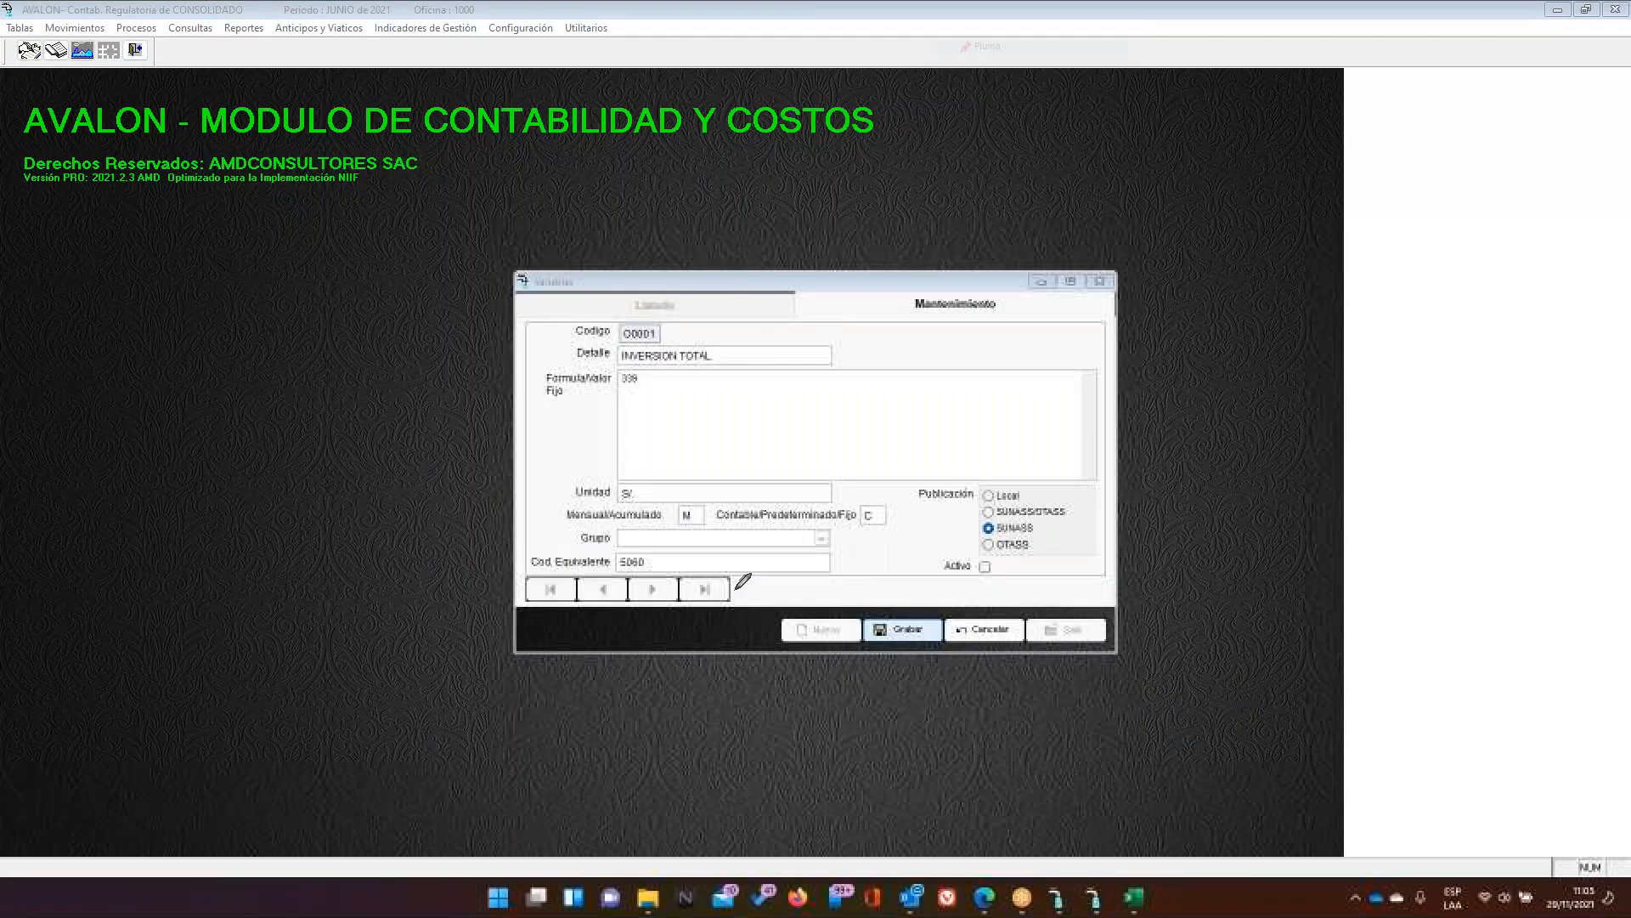
mouse_move(881, 494)
mouse_down()
mouse_move(710, 509)
mouse_move(719, 527)
mouse_move(817, 528)
mouse_move(895, 503)
mouse_move(884, 491)
mouse_up()
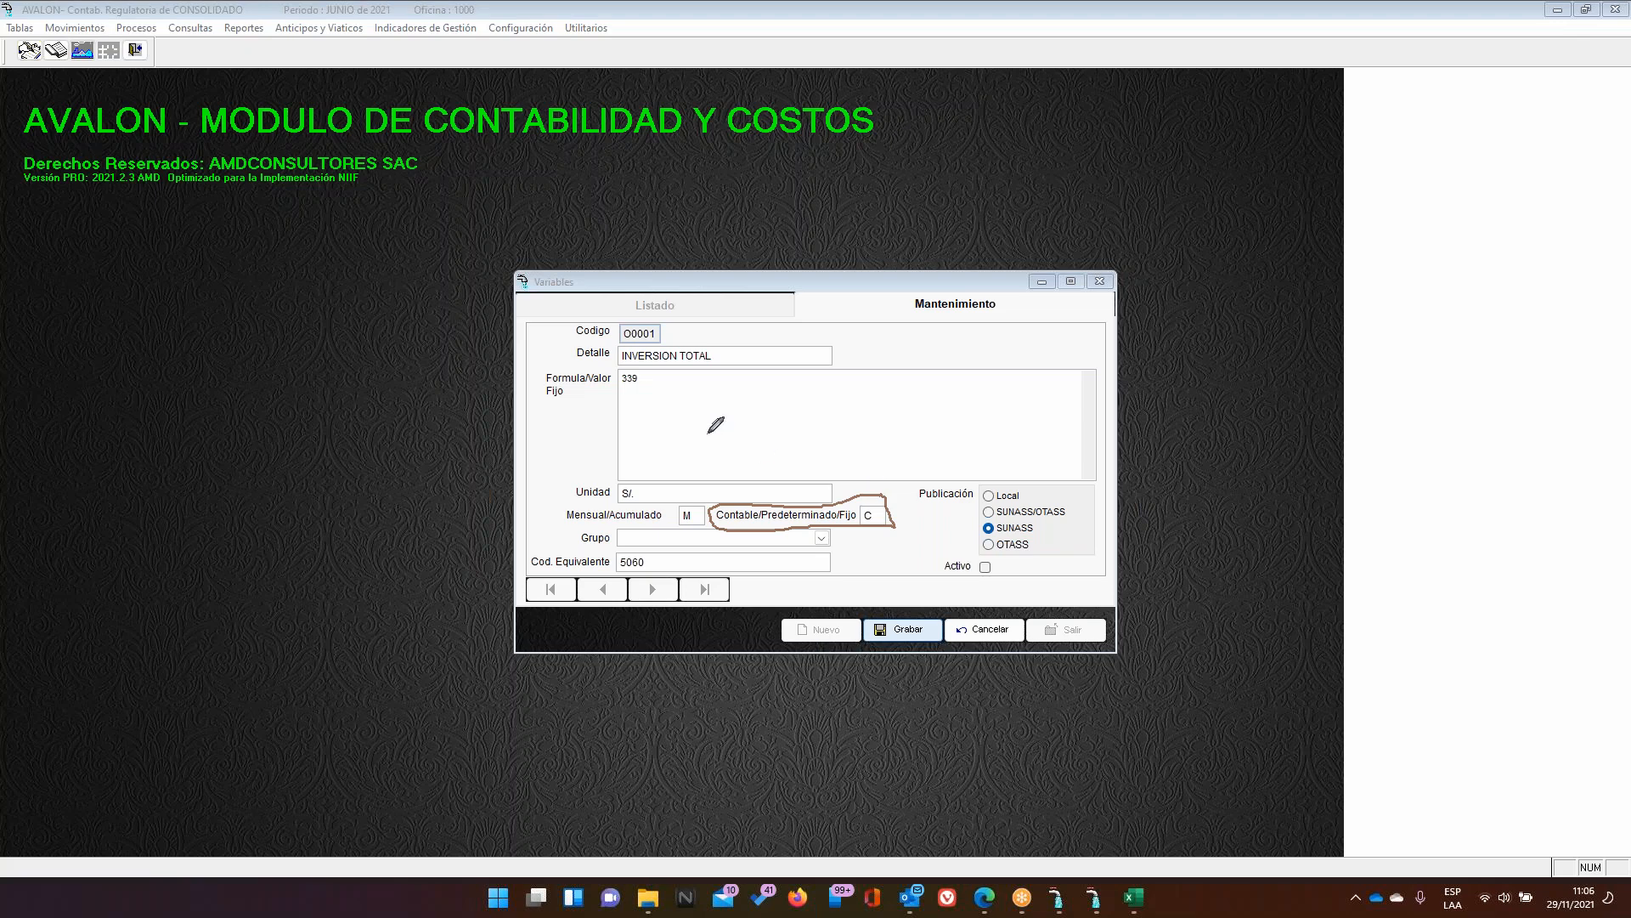
Circle the fixed value 339 and the M setting, and draw an arrow from C to 339
mouse_move(656, 371)
mouse_down()
mouse_move(604, 376)
mouse_move(655, 392)
mouse_up()
mouse_move(878, 512)
mouse_down()
mouse_move(892, 524)
mouse_move(987, 387)
mouse_up()
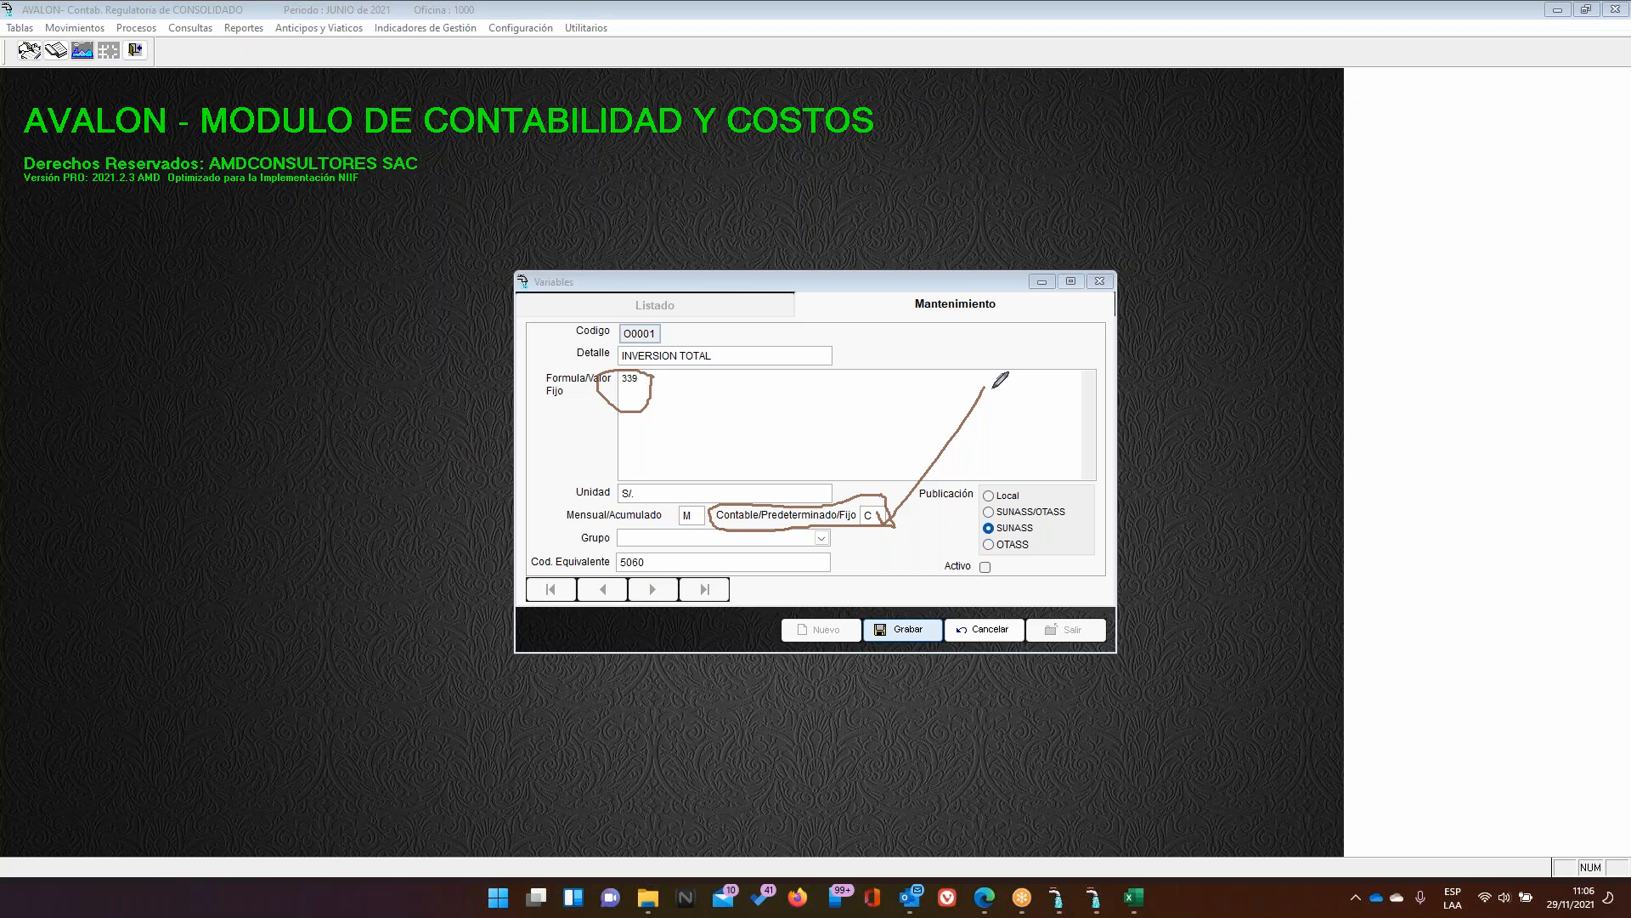
mouse_move(714, 507)
mouse_down()
mouse_move(693, 491)
mouse_move(677, 514)
mouse_move(696, 535)
mouse_move(714, 491)
mouse_up()
mouse_move(644, 371)
mouse_down()
mouse_move(629, 357)
mouse_move(597, 392)
mouse_move(650, 399)
mouse_move(656, 370)
mouse_up()
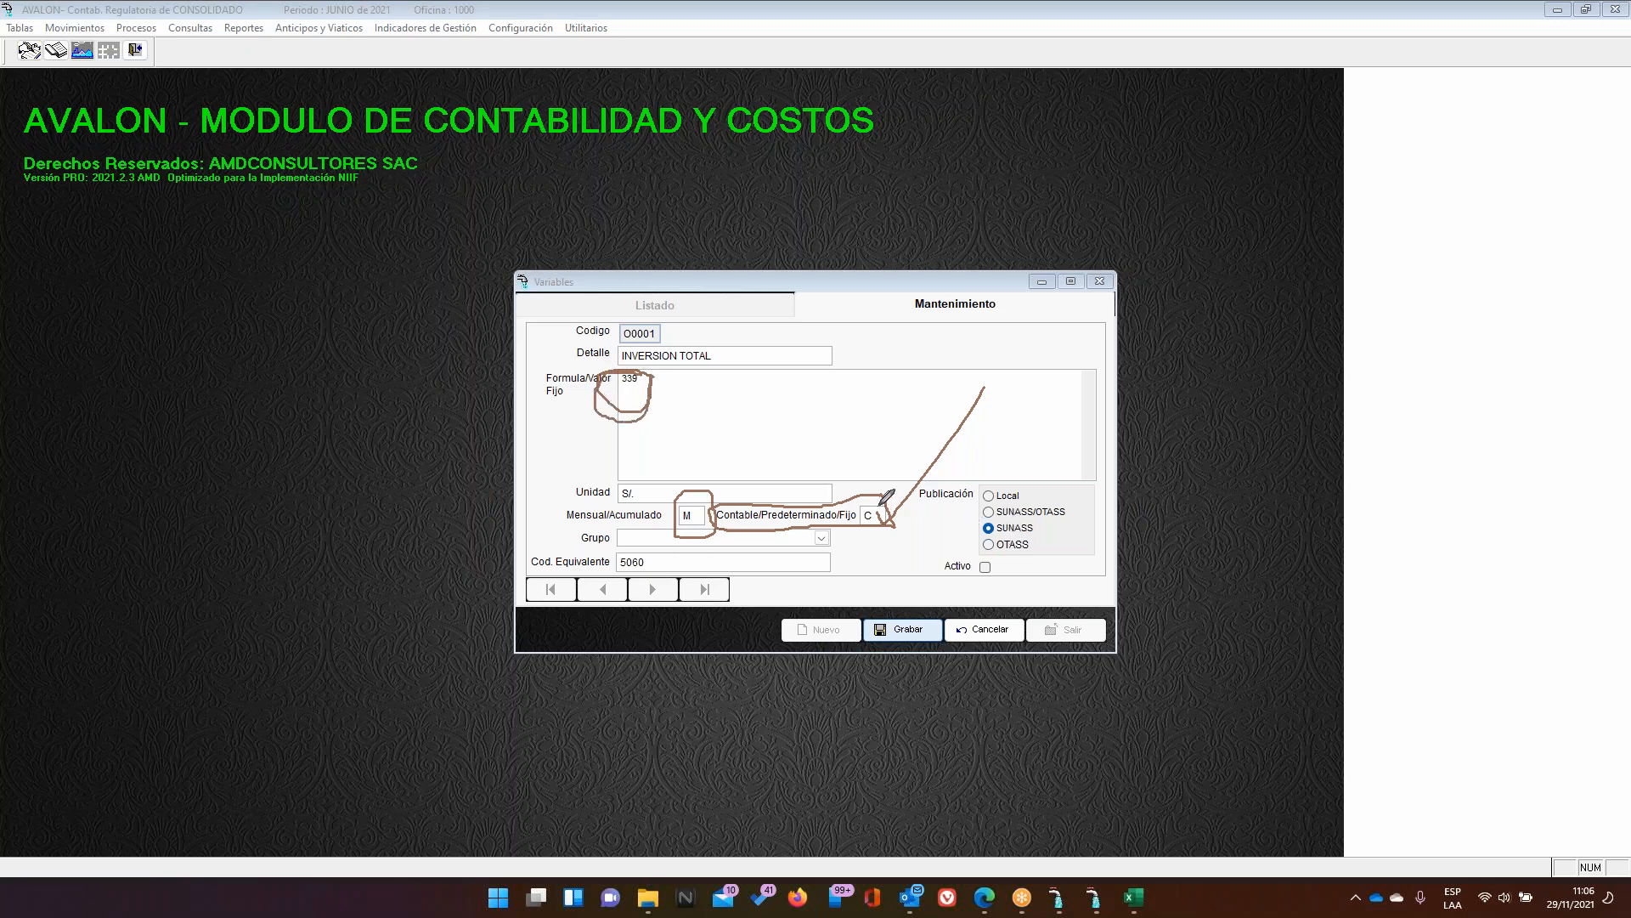
Add another arrow from C and recircle M, then erase all pen annotations
drag(878, 508, 940, 426)
mouse_move(702, 492)
mouse_down()
mouse_move(682, 488)
mouse_move(664, 514)
mouse_move(673, 542)
mouse_move(703, 531)
mouse_up()
click(1001, 127)
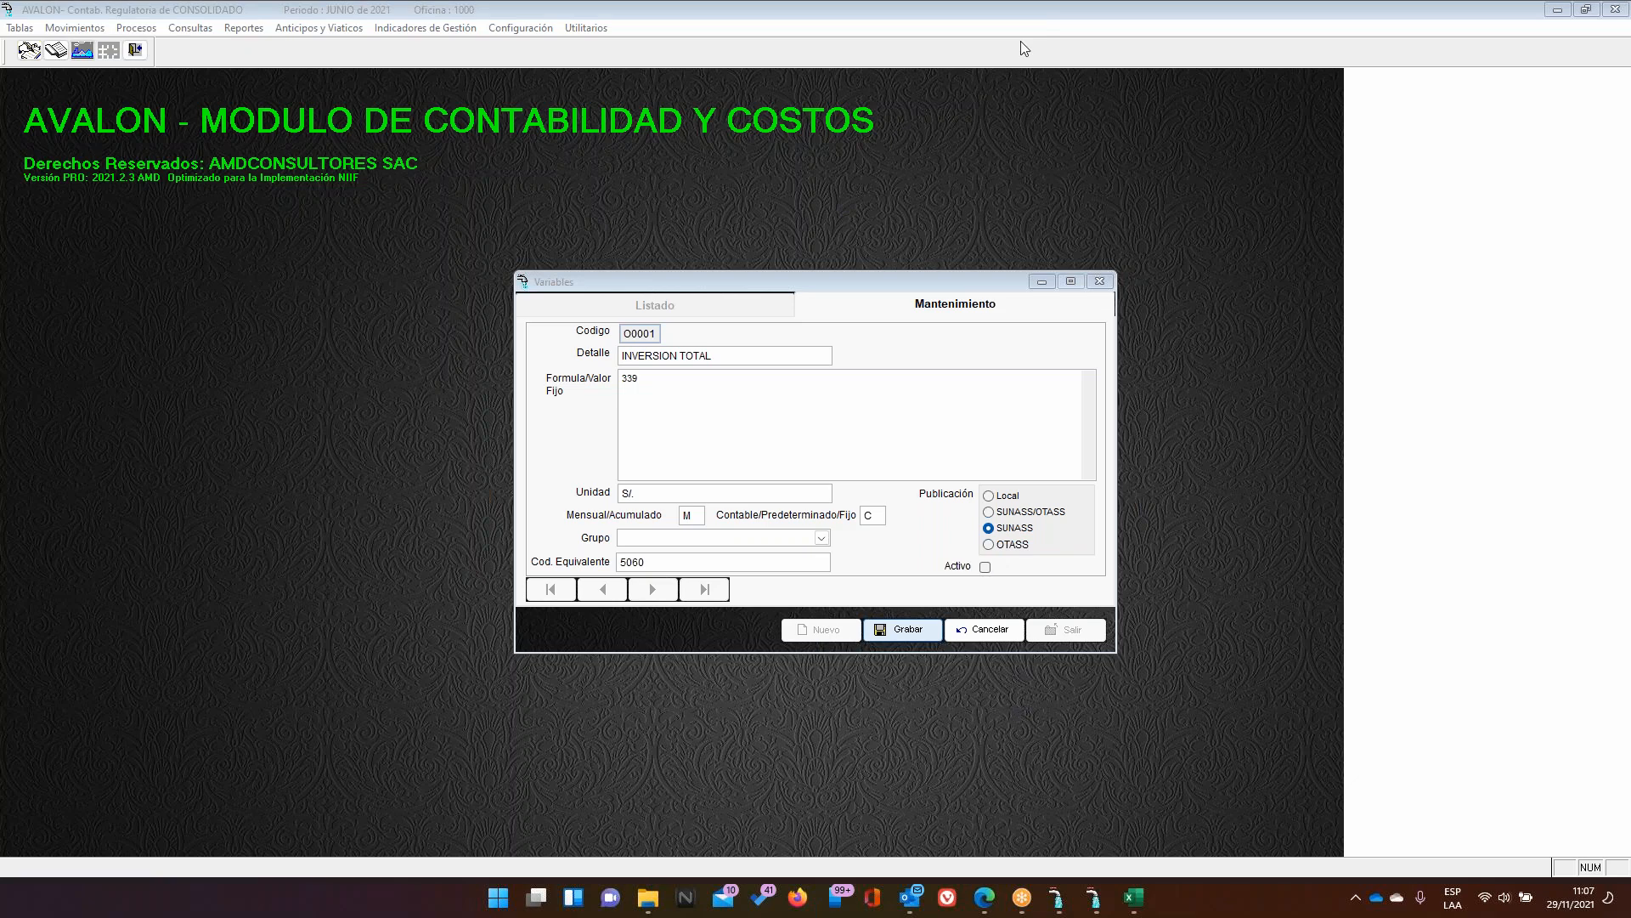
Cancel the INVERSION TOTAL edit, list all variables, and start a blank new variable
click(984, 630)
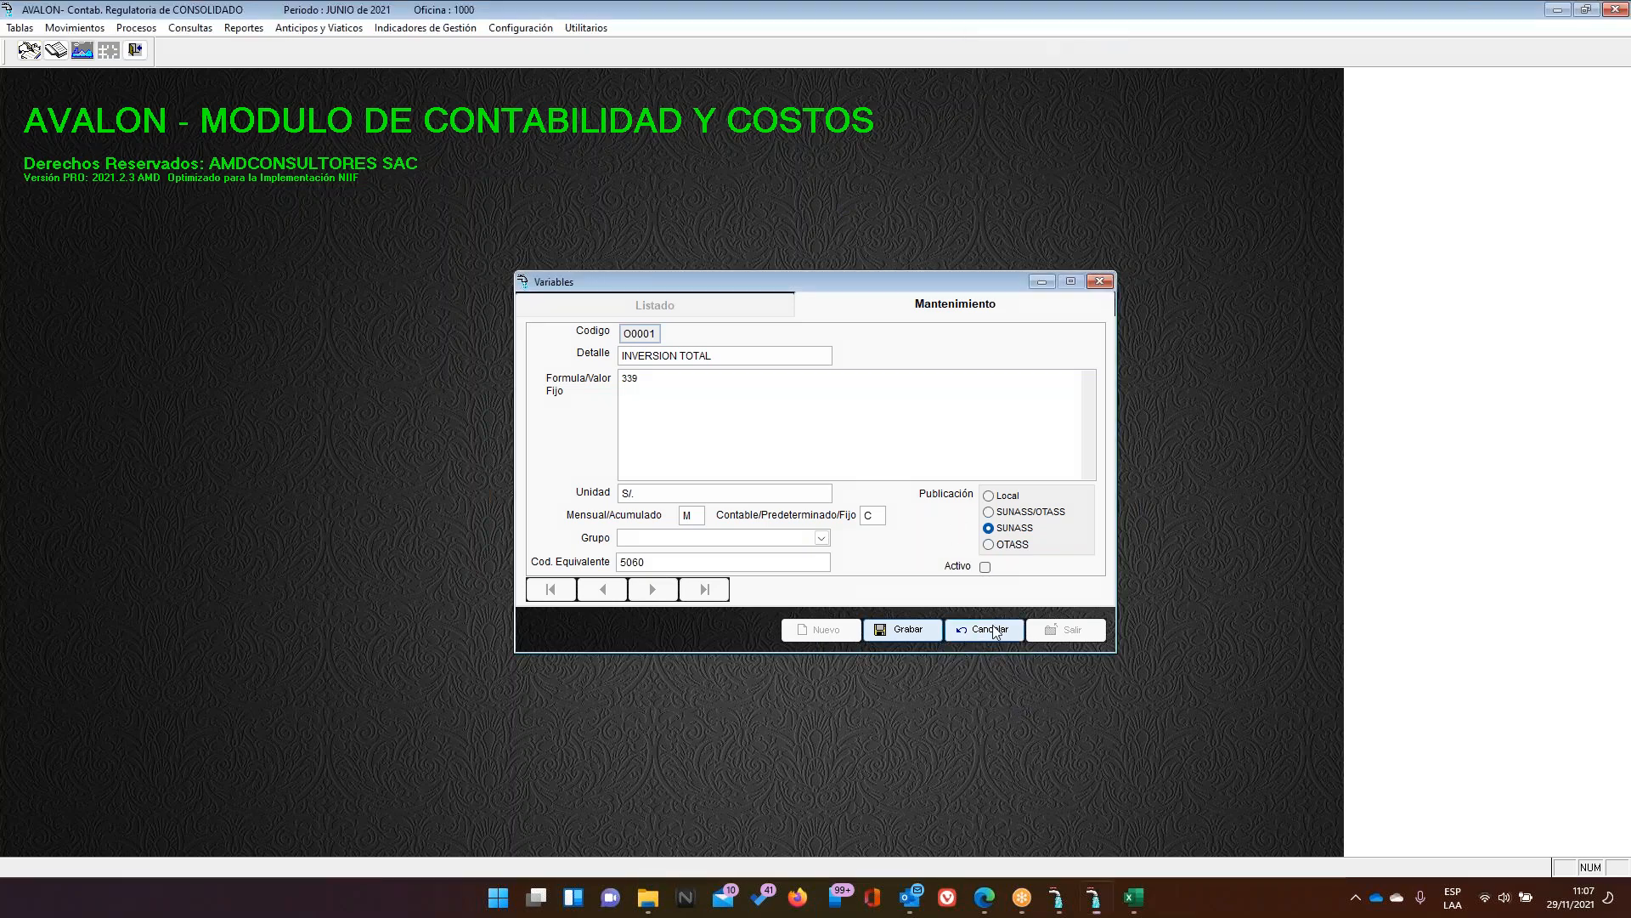
click(685, 299)
scroll(710, 447, down, 6)
scroll(711, 447, up, 1)
click(826, 636)
Enter code O0020 with the description NUMERO DE GERENTES
text(3)
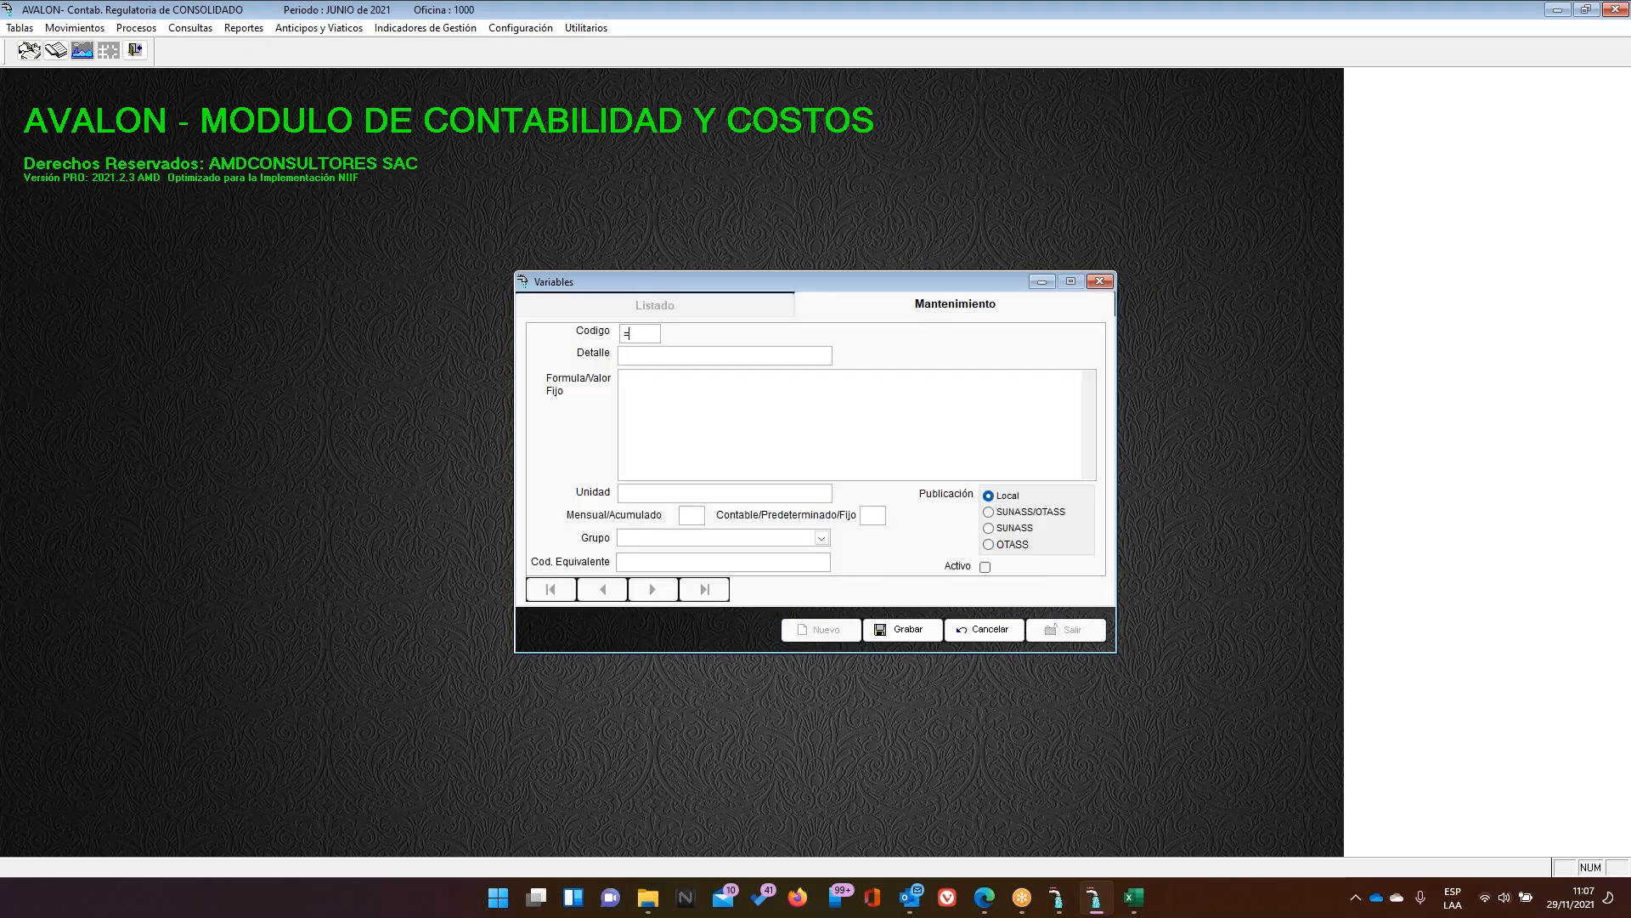
text(O0020)
key(Tab)
text(NUMERO DE GENERENT)
key(BackSpace)
key(BackSpace)
key(BackSpace)
key(BackSpace)
key(BackSpace)
key(BackSpace)
text(RENTEX)
key(BackSpace)
key(BackSpace)
Set fixed value 2, unit Und, SUNASS publication, and M and F settings
click(639, 376)
text(02)
click(624, 491)
text(Un)
click(1020, 516)
click(1022, 529)
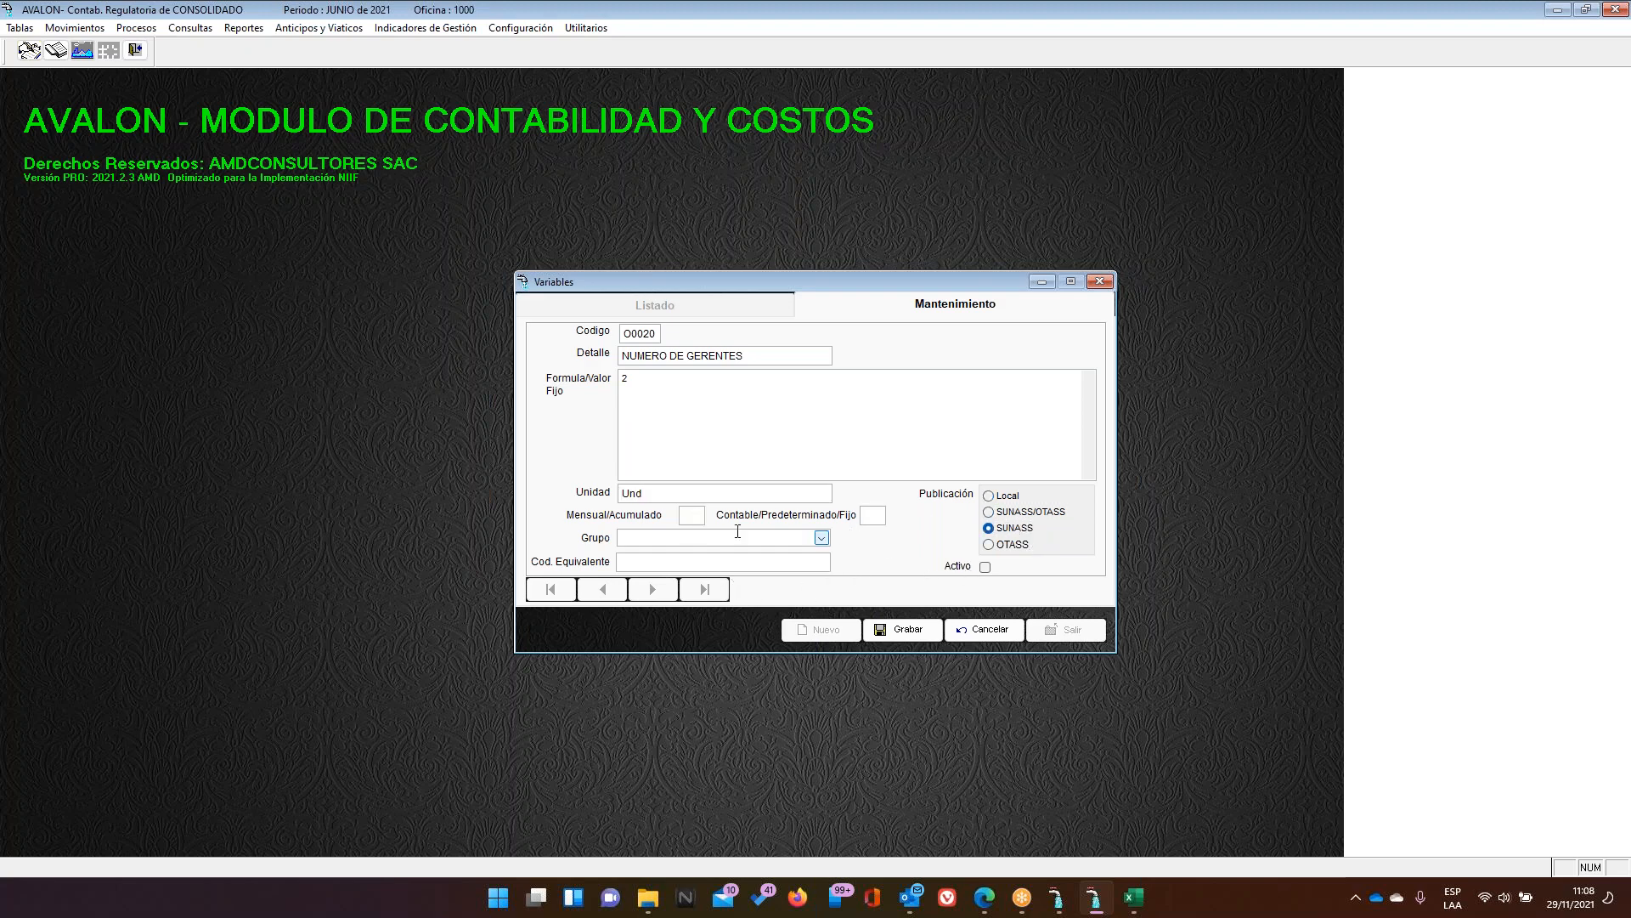
click(691, 515)
text(M)
text(F)
click(995, 11)
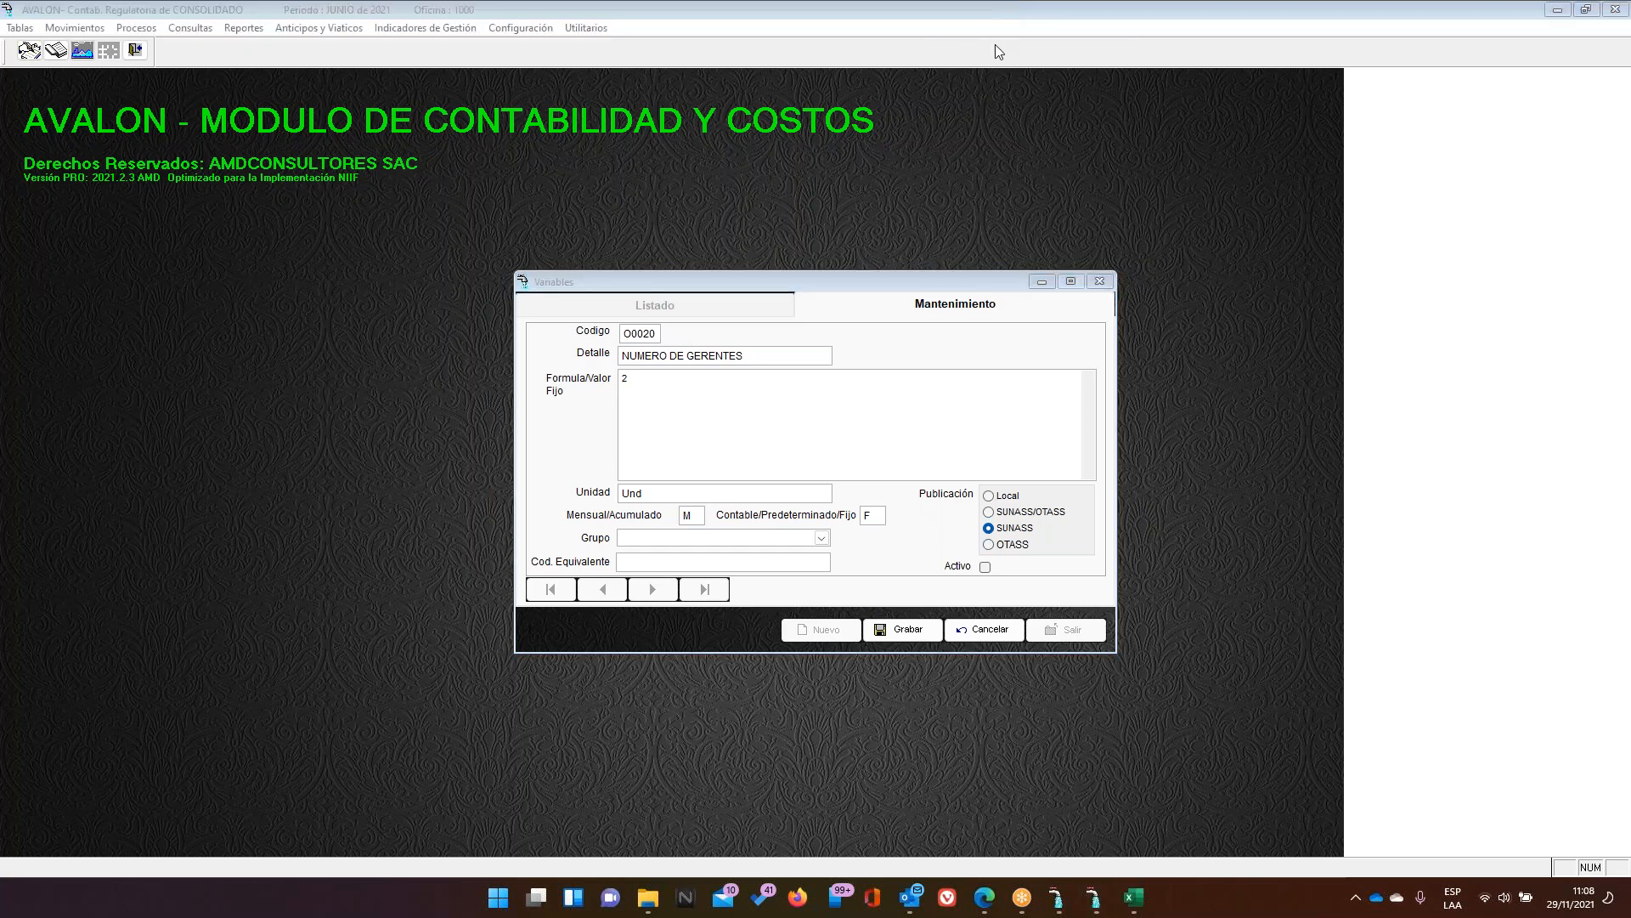
Circle the F type code in the Contable/Predeterminado/Fijo field in ink
mouse_move(892, 494)
mouse_down()
mouse_move(858, 490)
mouse_move(858, 523)
mouse_move(888, 545)
mouse_move(894, 491)
mouse_up()
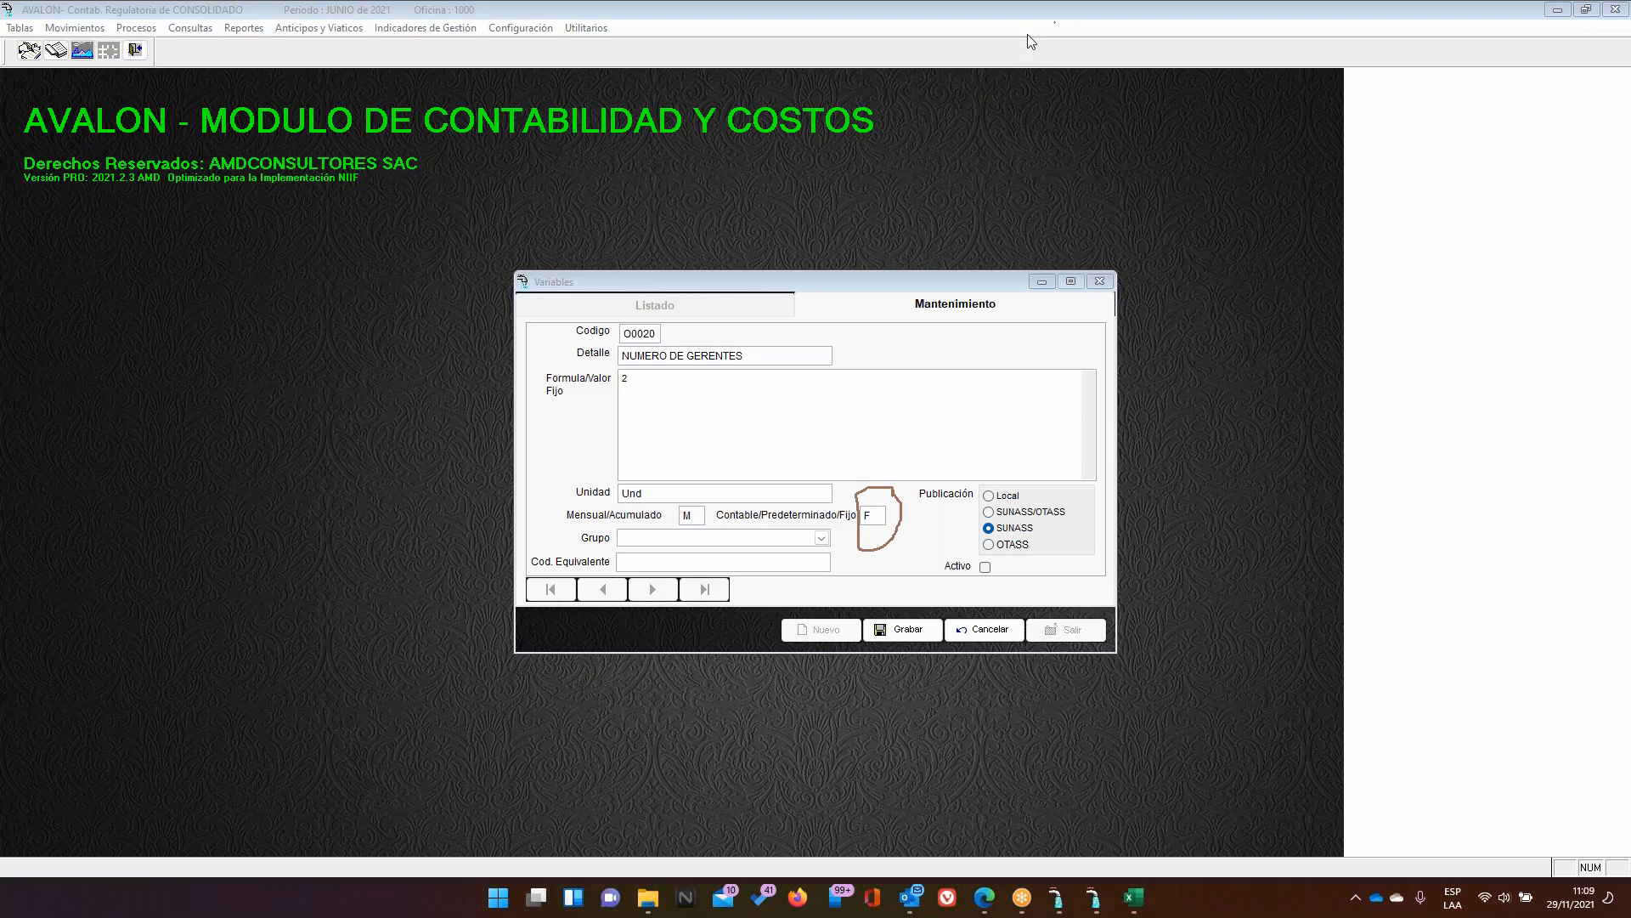
click(646, 563)
Enter equivalent code A0512, tick Activo, and correct the fixed value back to 2
text(A0512)
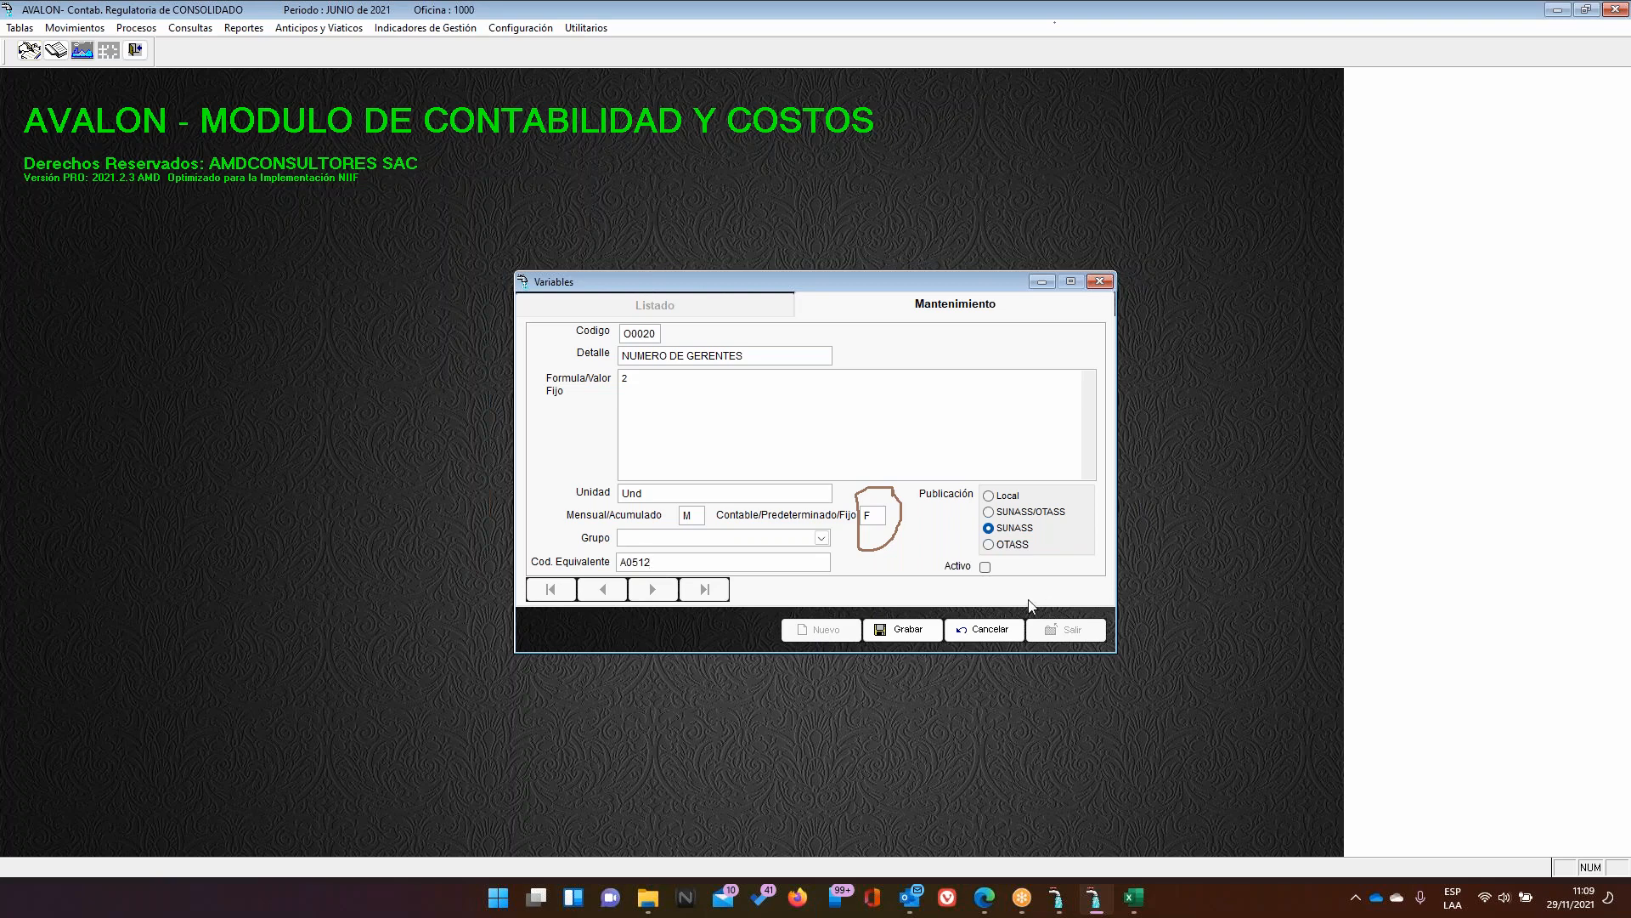
click(986, 567)
click(644, 376)
text(335)
key(BackSpace)
key(BackSpace)
key(BackSpace)
text(0)
text(2)
click(879, 513)
drag(656, 384, 616, 376)
click(668, 8)
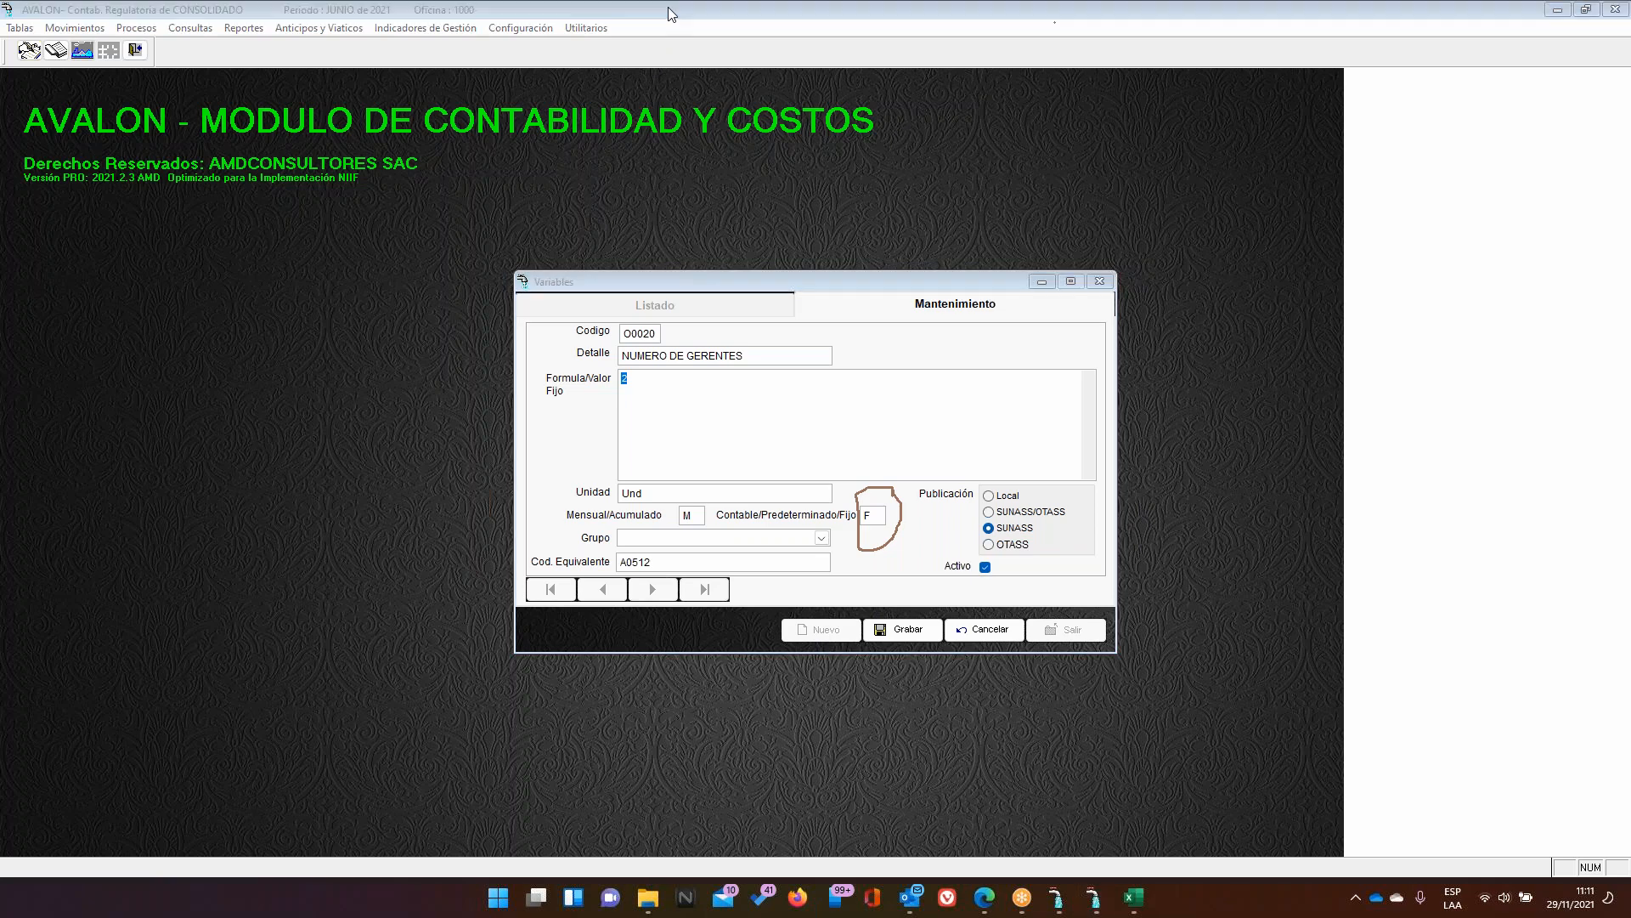
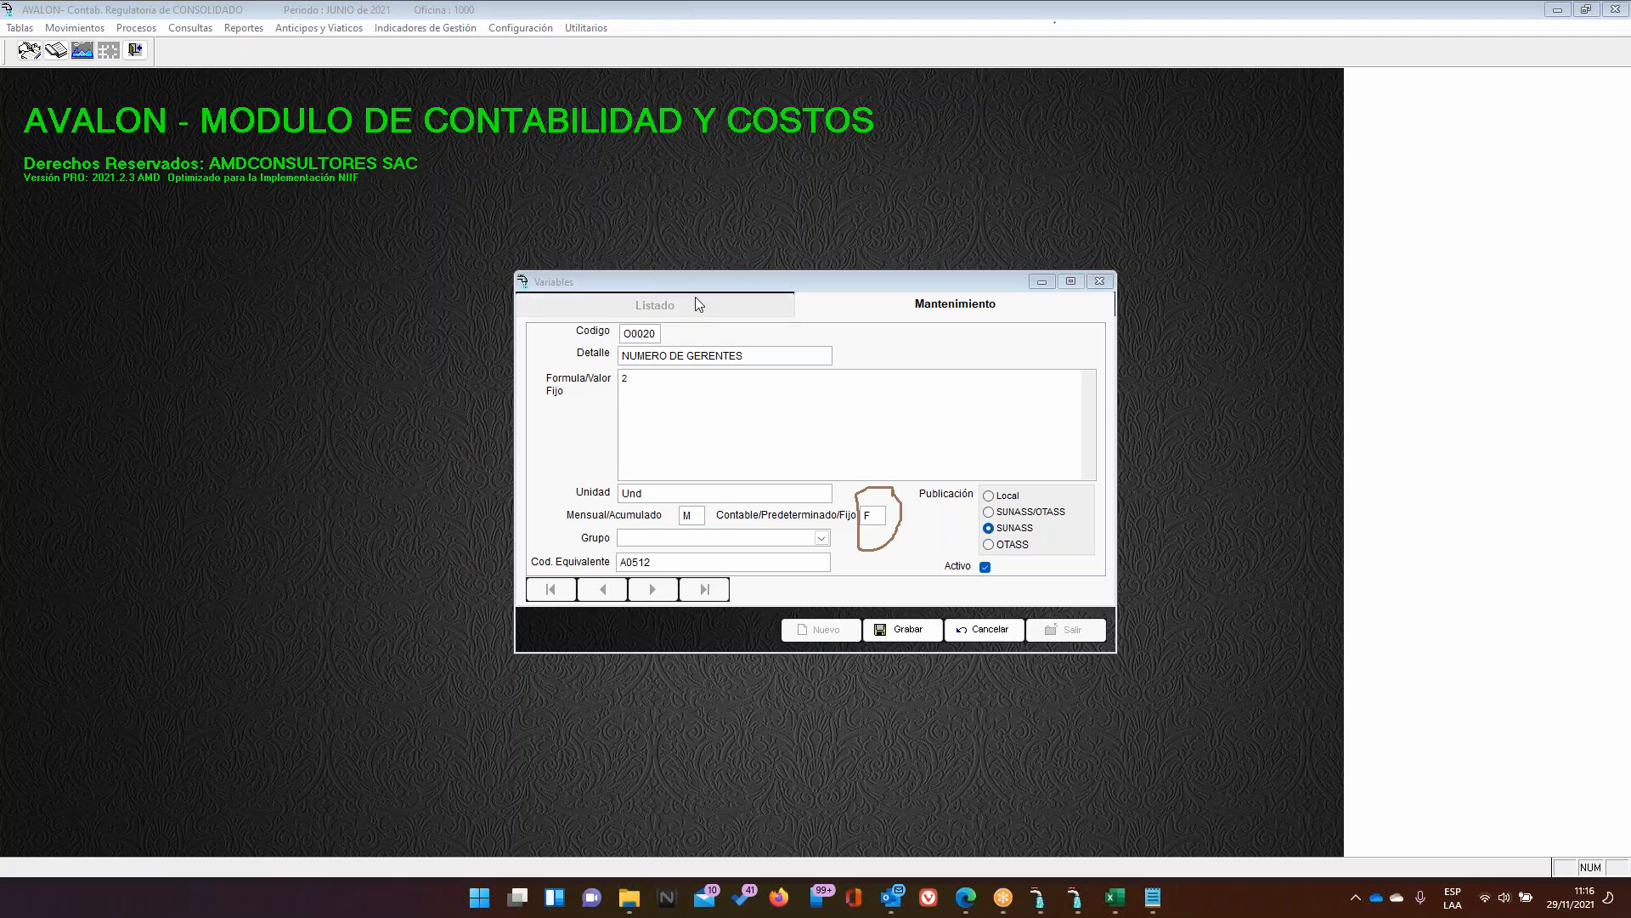
Review the NUMERO DE GERENTES variable's detail, fixed formula value 2 and F type code
click(757, 353)
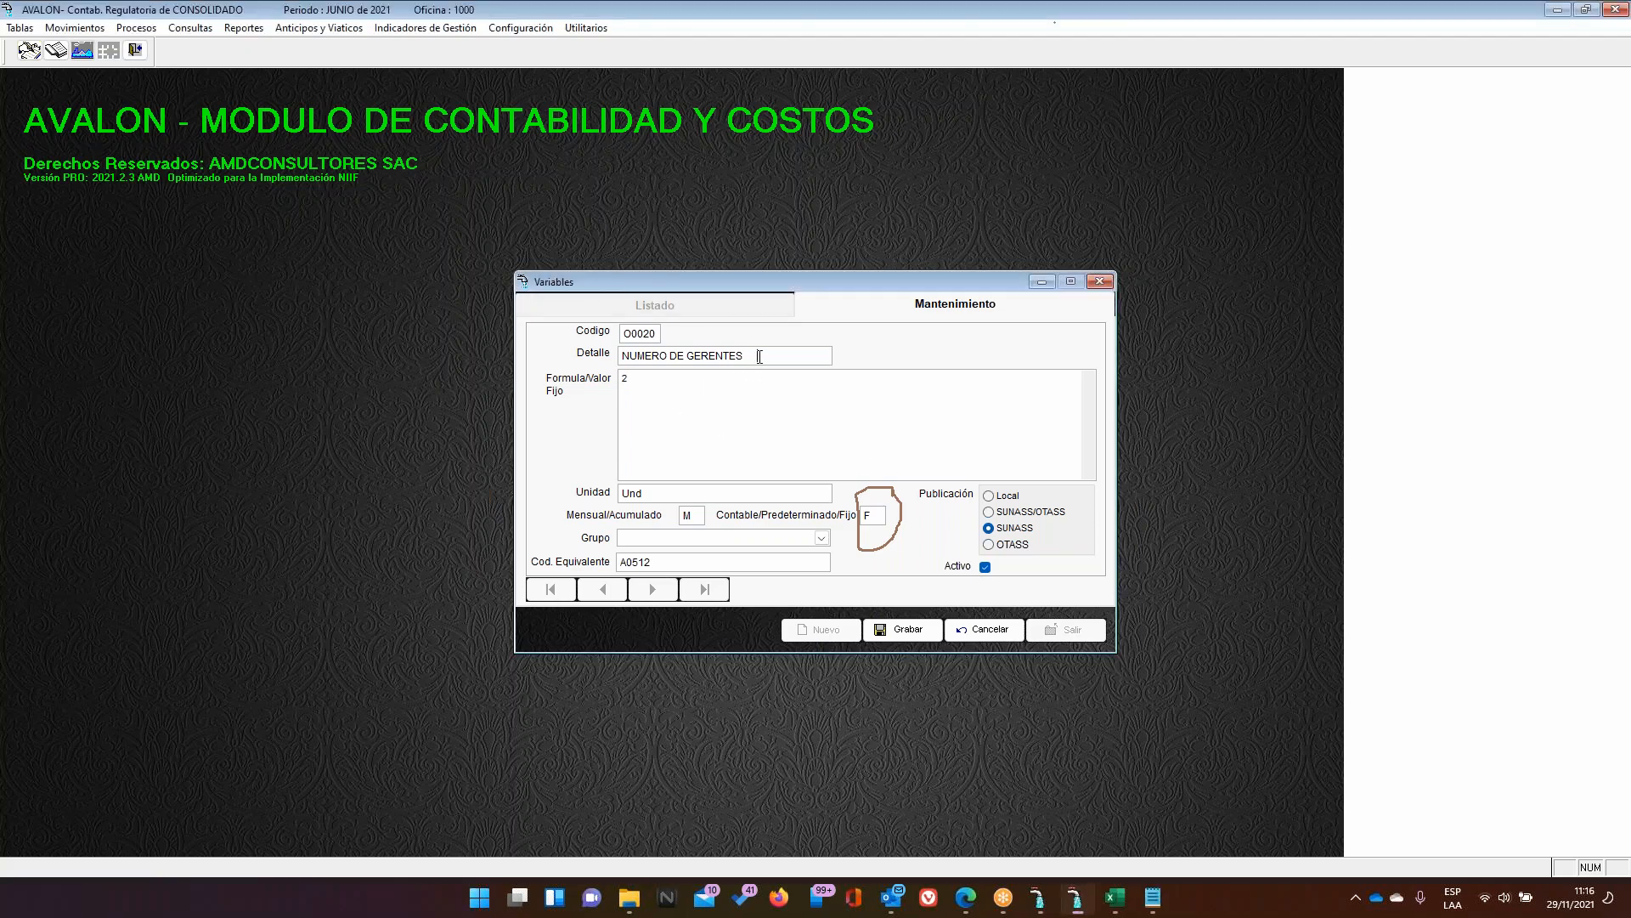
click(848, 515)
click(666, 385)
click(881, 515)
click(619, 378)
Cancel the variable edit, check the P – Predeterminado legend row in Excel, and start a new variable
click(993, 630)
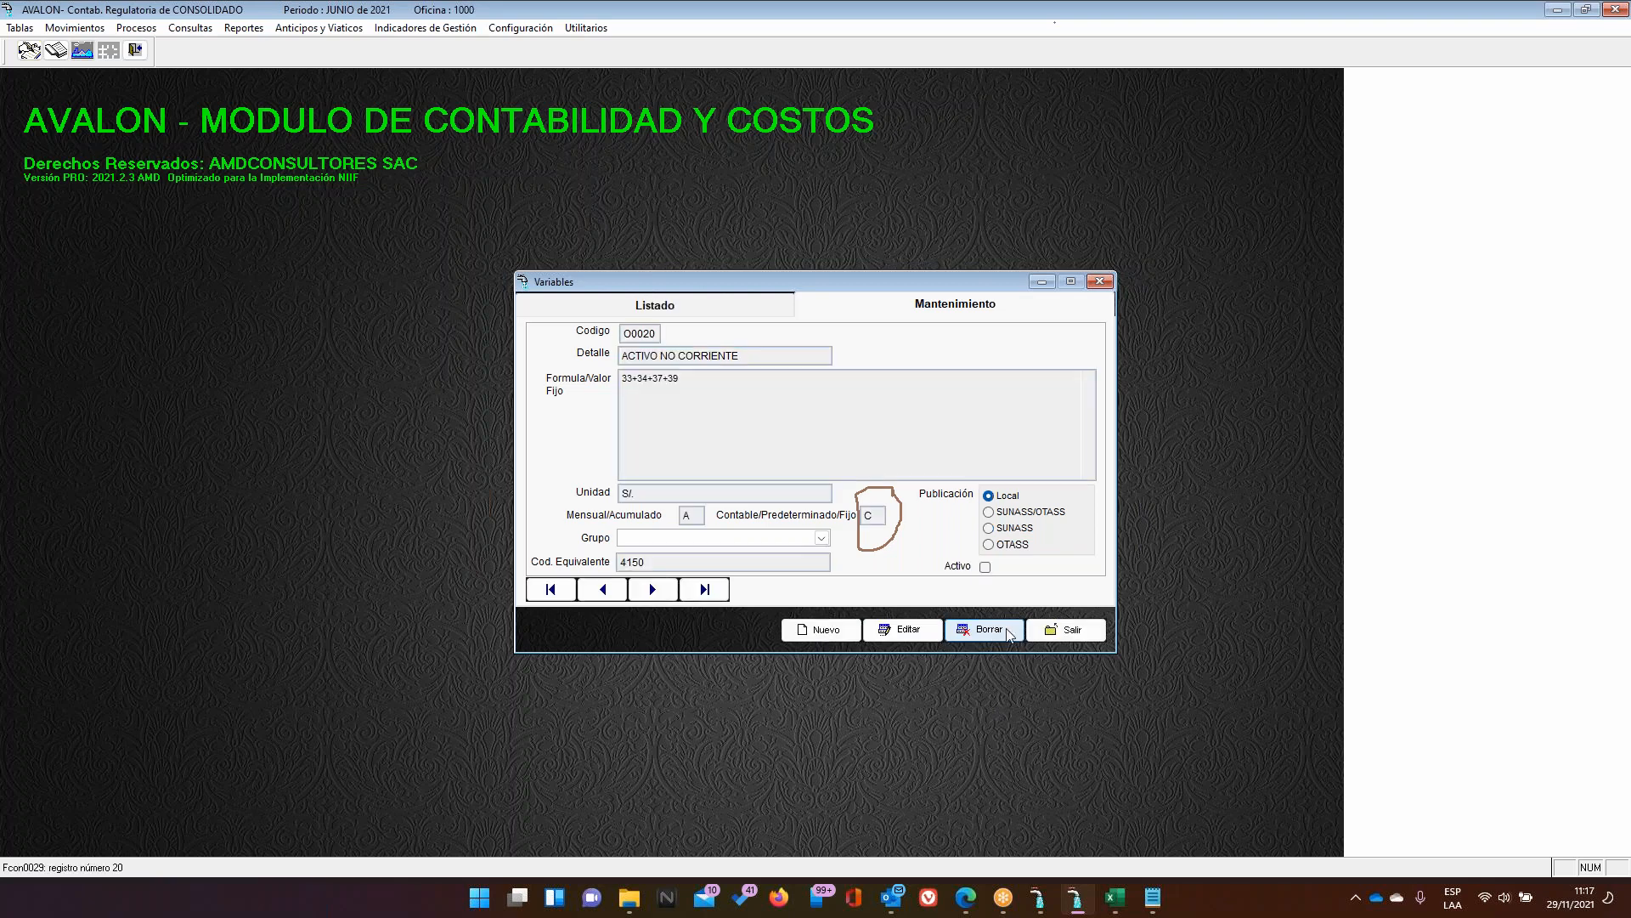
click(685, 311)
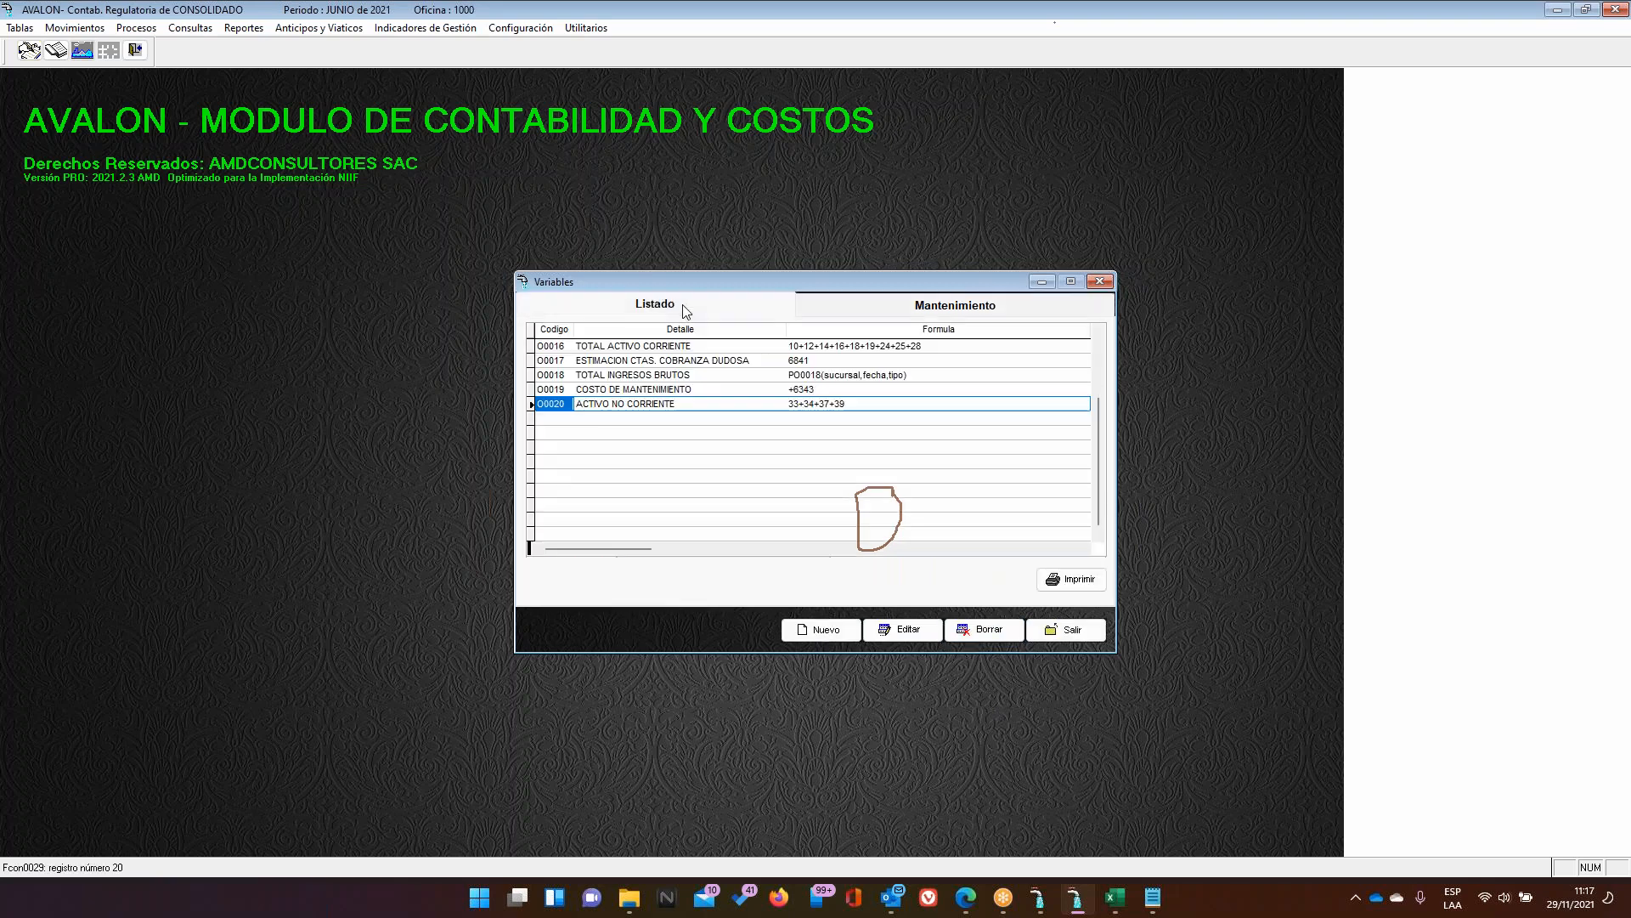
click(1127, 899)
click(746, 693)
click(537, 688)
drag(537, 687, 797, 677)
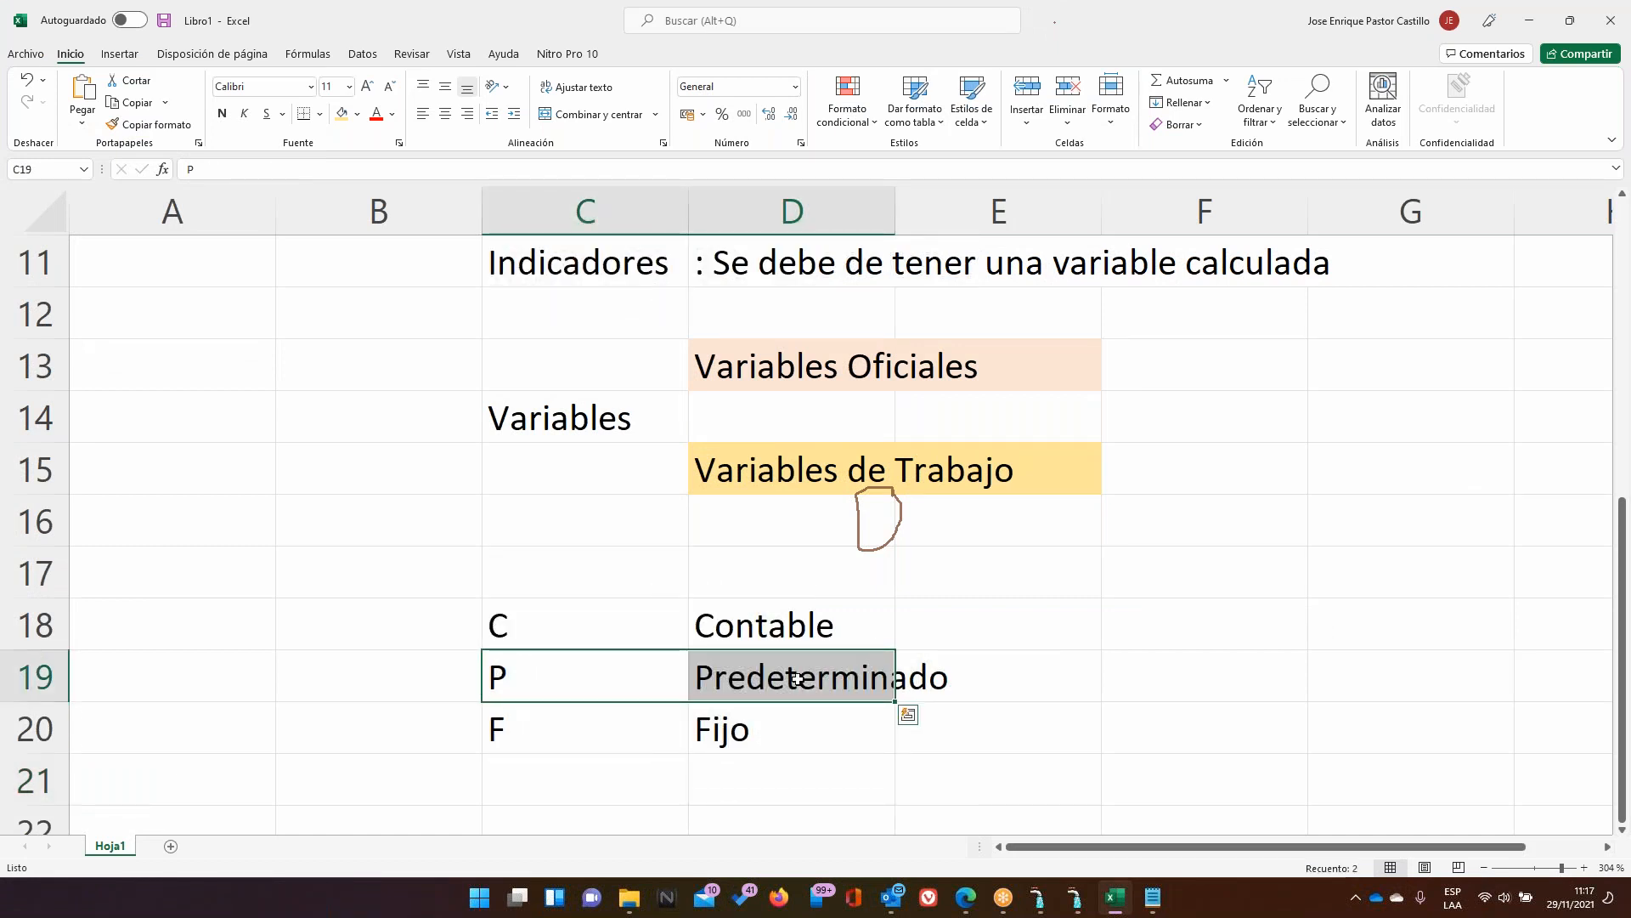
click(1079, 899)
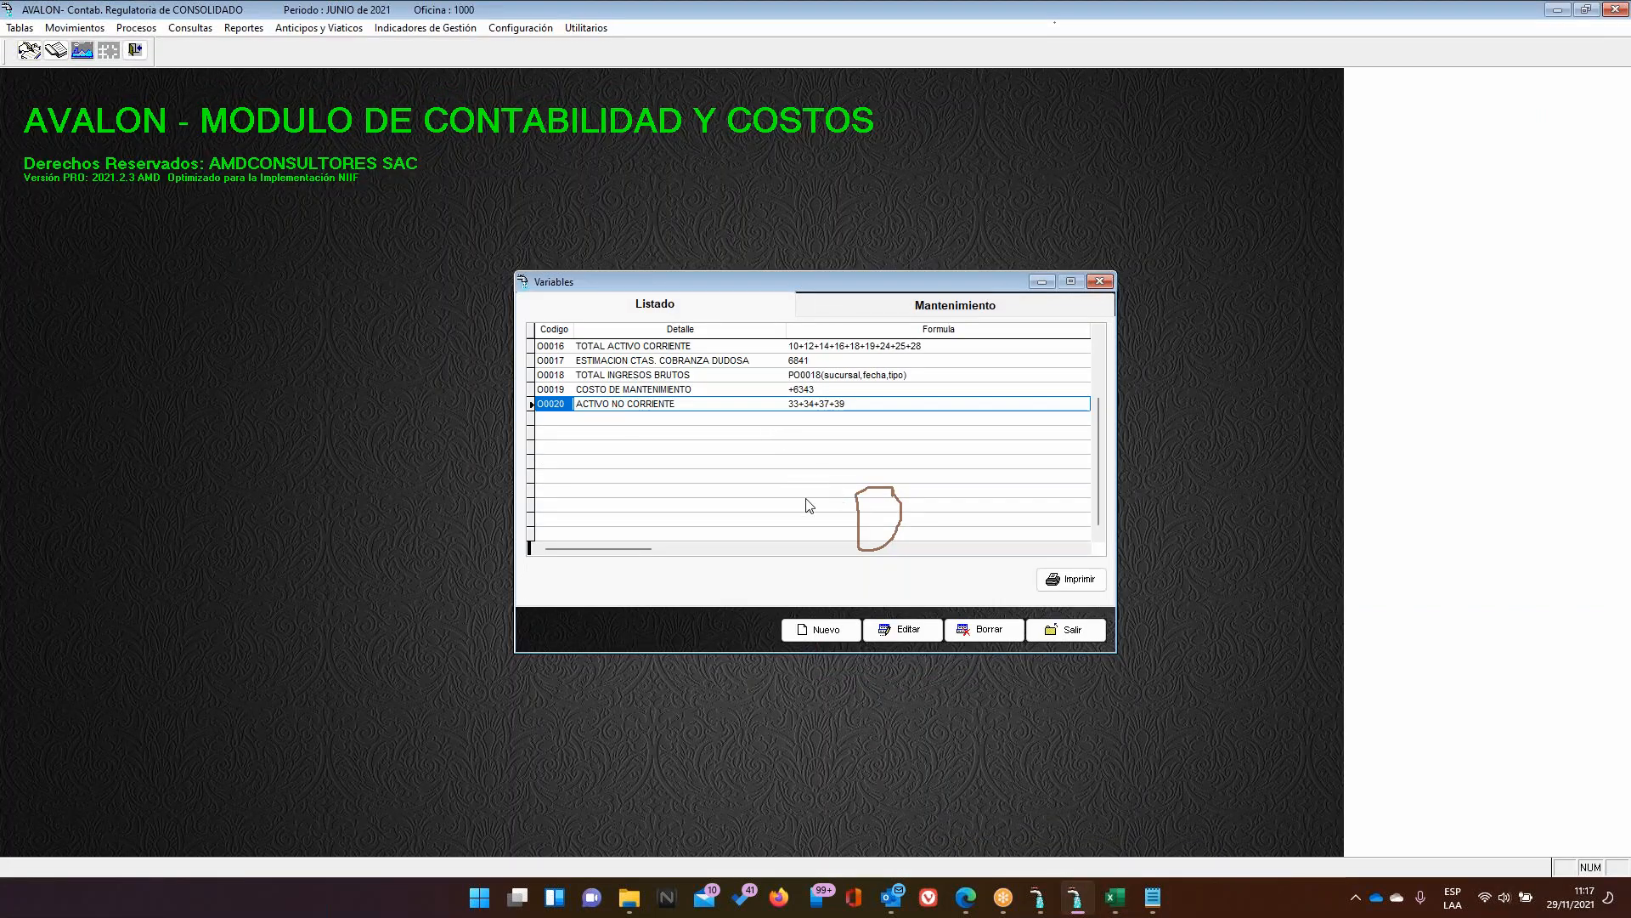
click(833, 637)
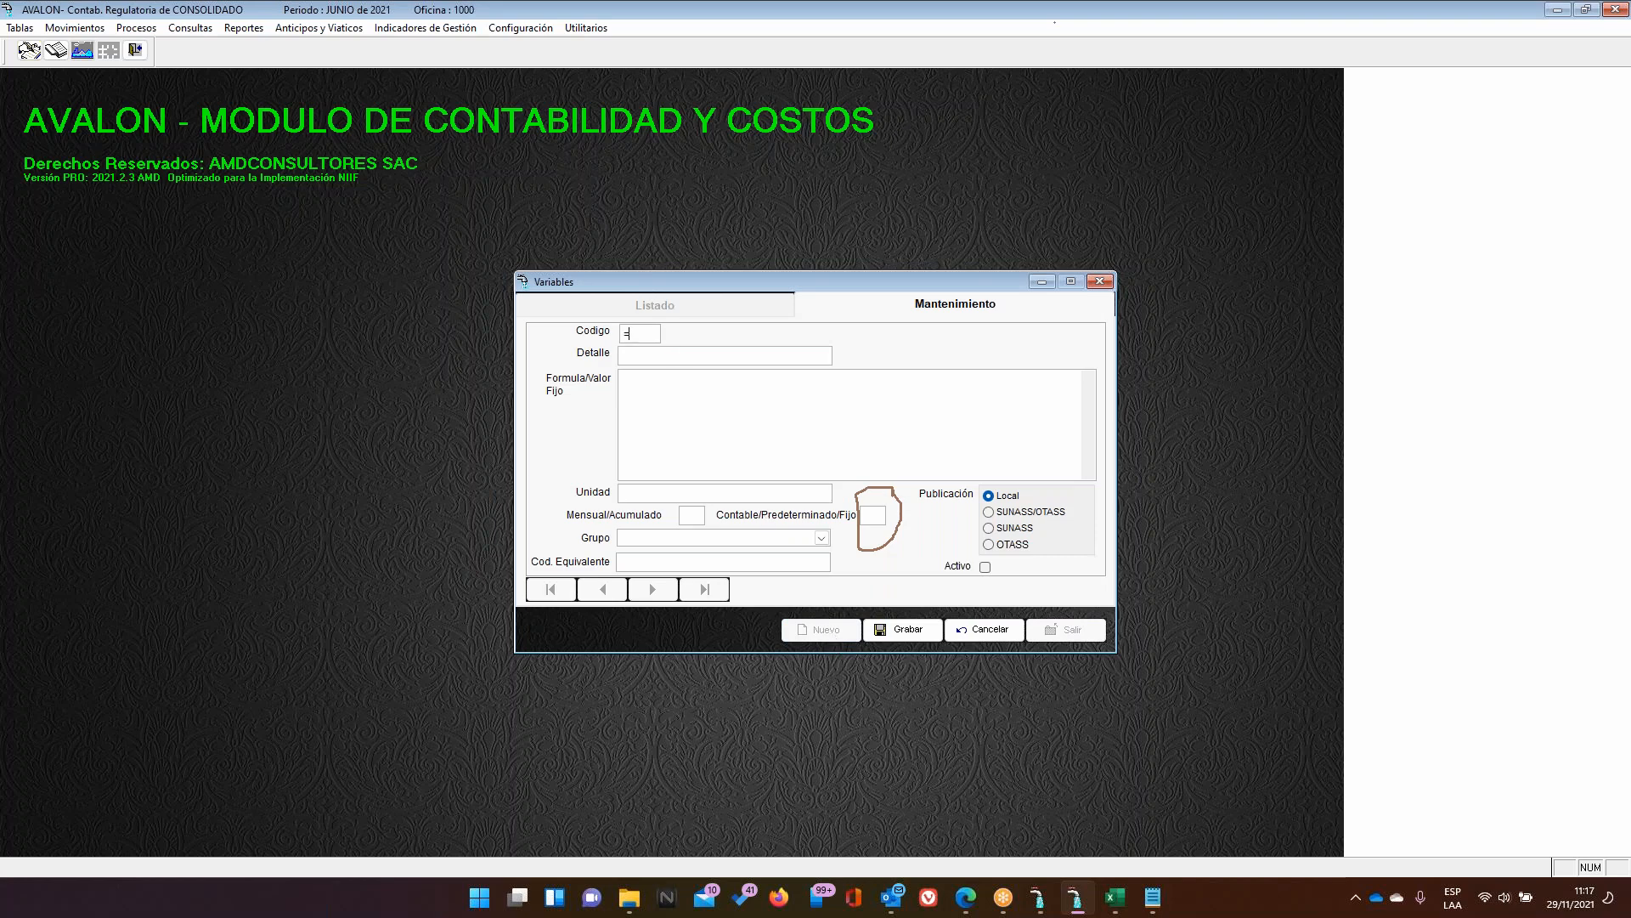
Enter code V0001 and detail 'COSTO DE ENERIA ALCANTARLLLADO' for the new variable
text(0001)
click(697, 360)
text(COSTO DE ENE)
text(RIGAR)
key(BackSpace)
key(BackSpace)
text(IA ALCANTARLLLADO)
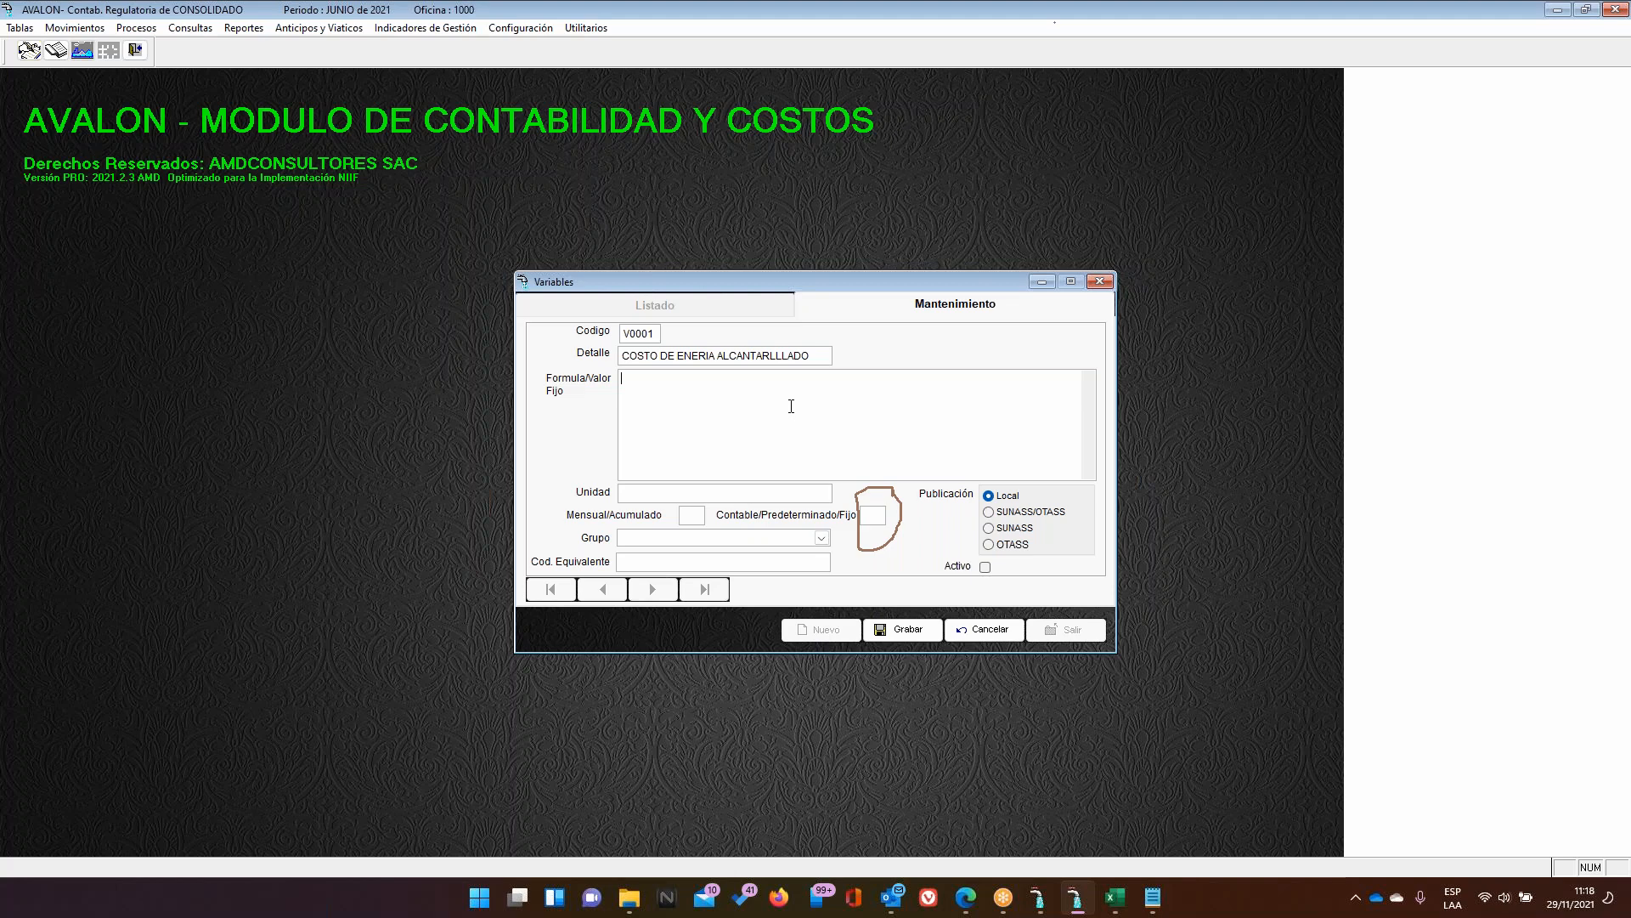
click(1152, 897)
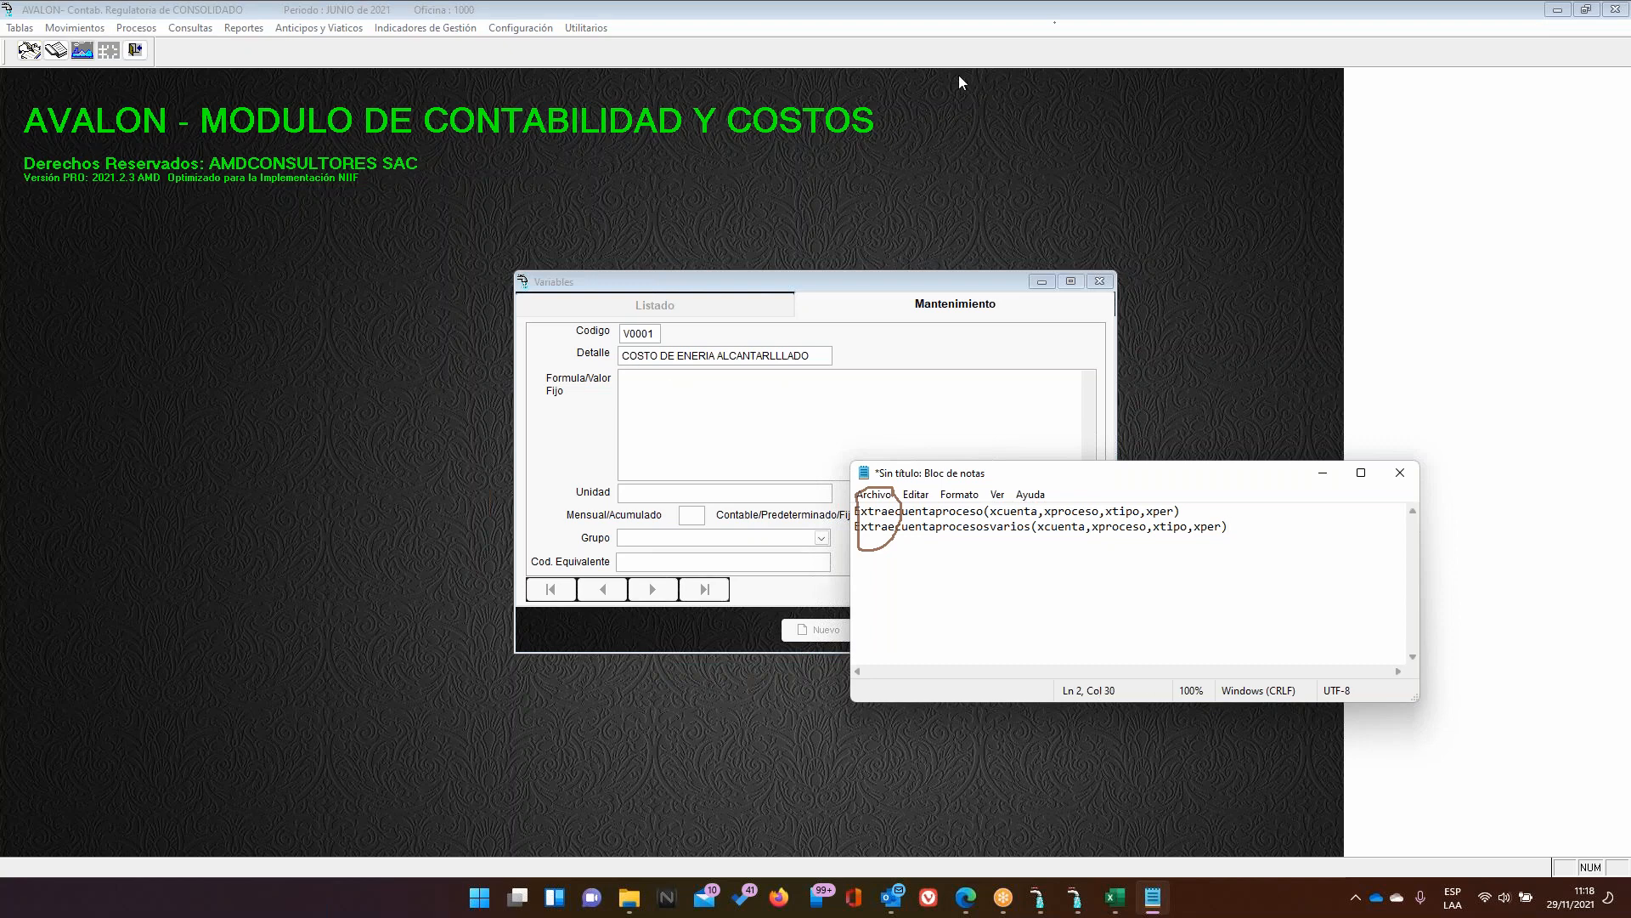
Paste the function name Extraecuentaproceso from the Notepad notes into the V0001 formula
click(915, 12)
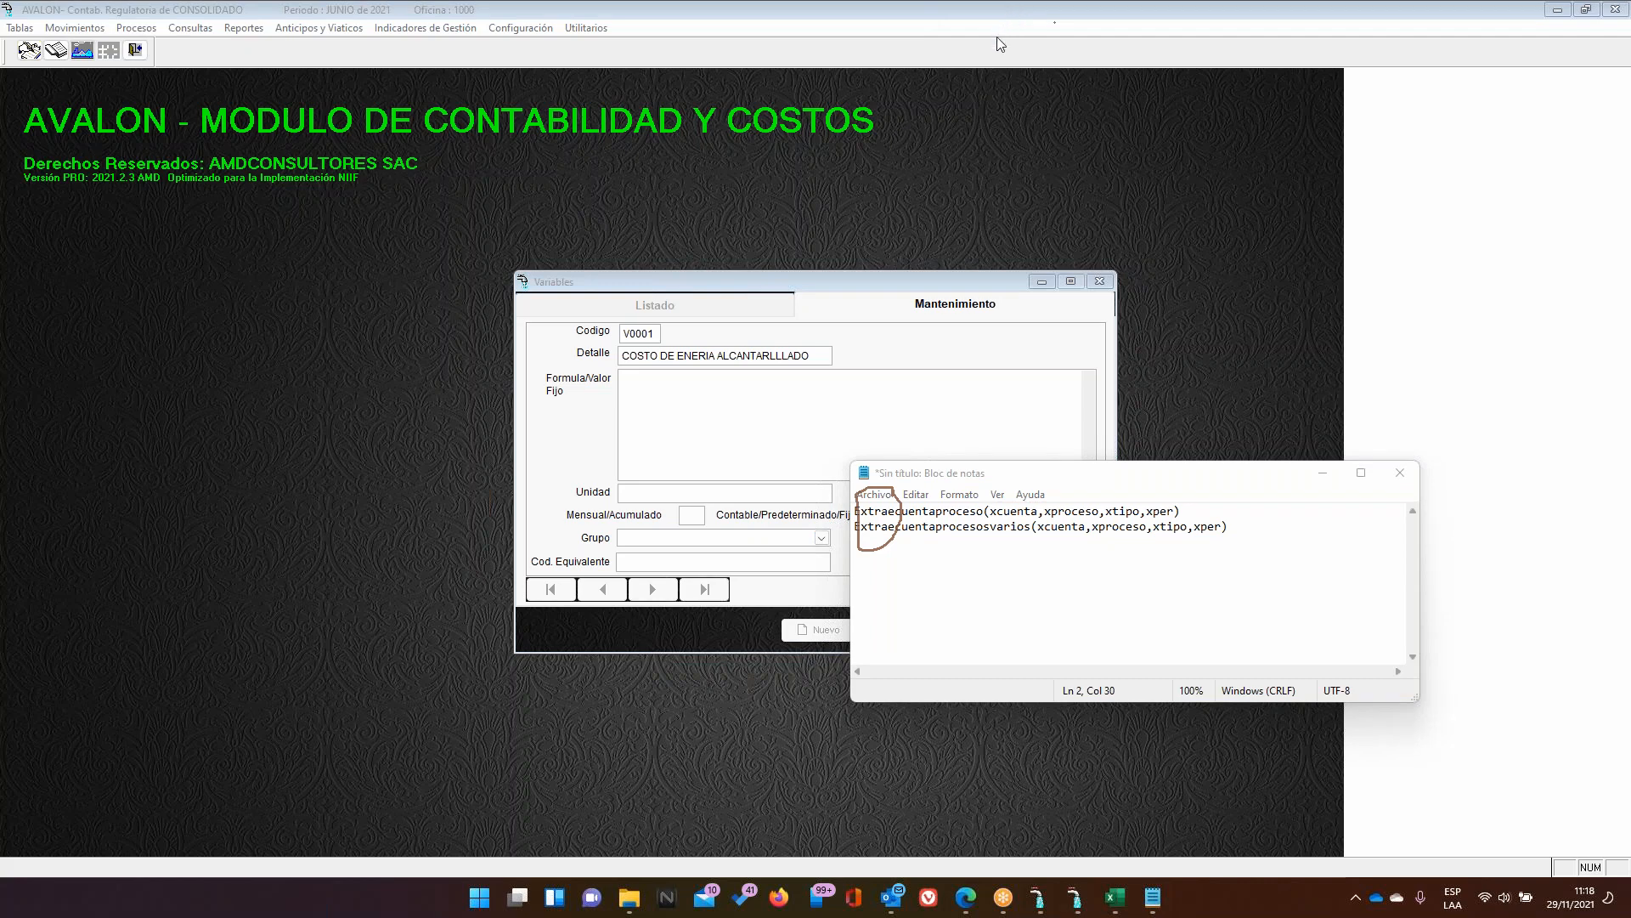
click(991, 121)
drag(855, 510, 1194, 517)
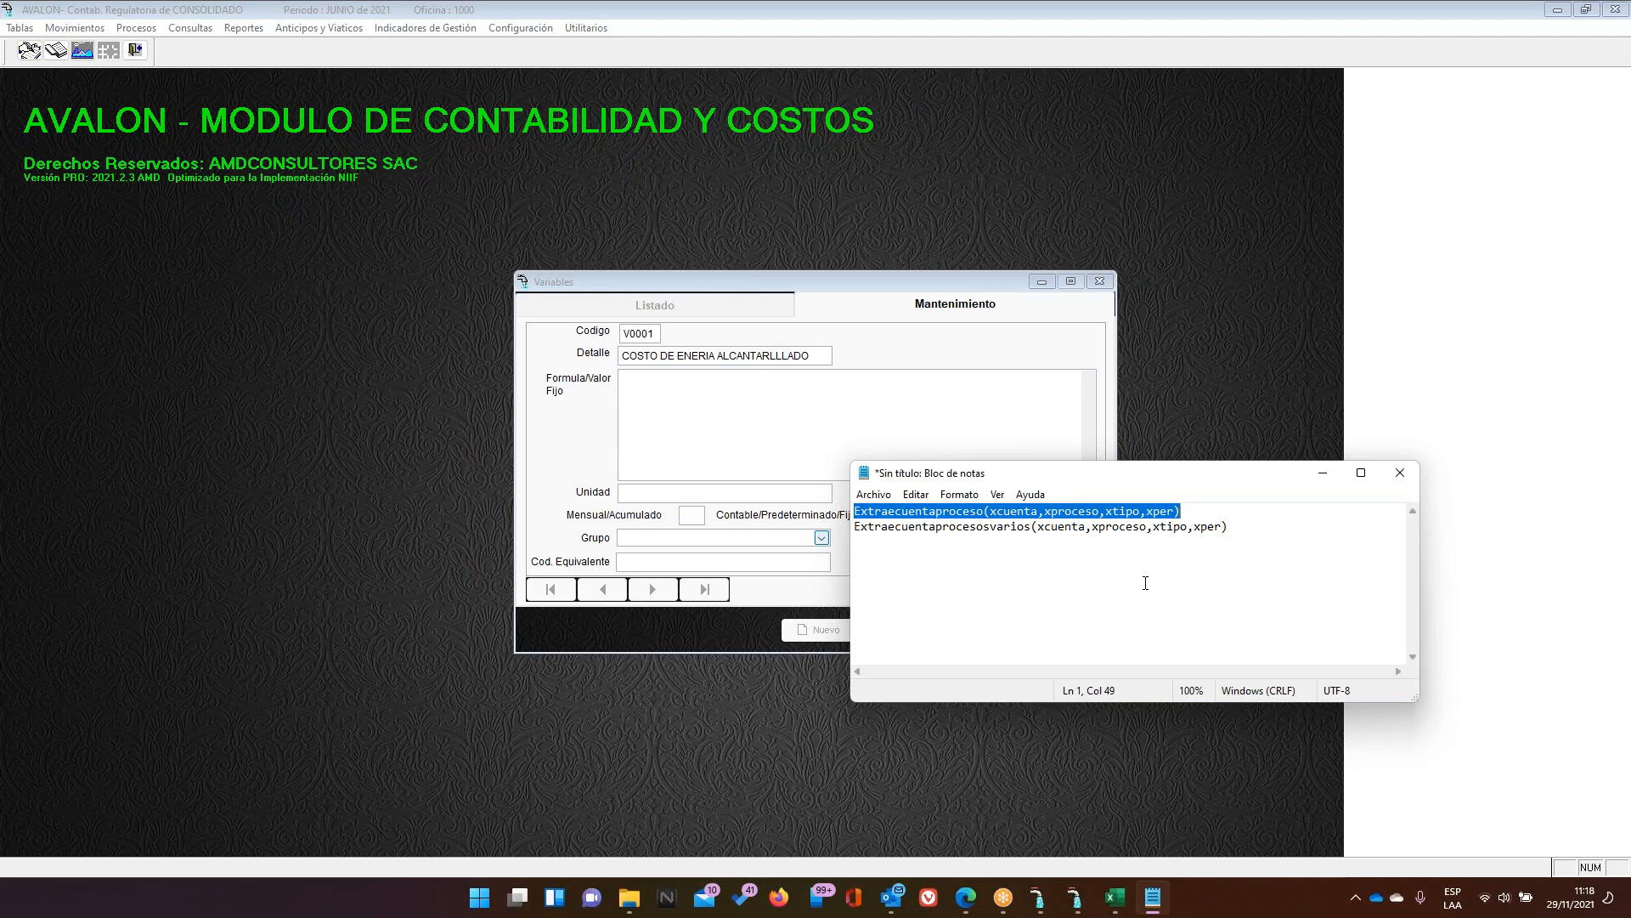
click(1443, 632)
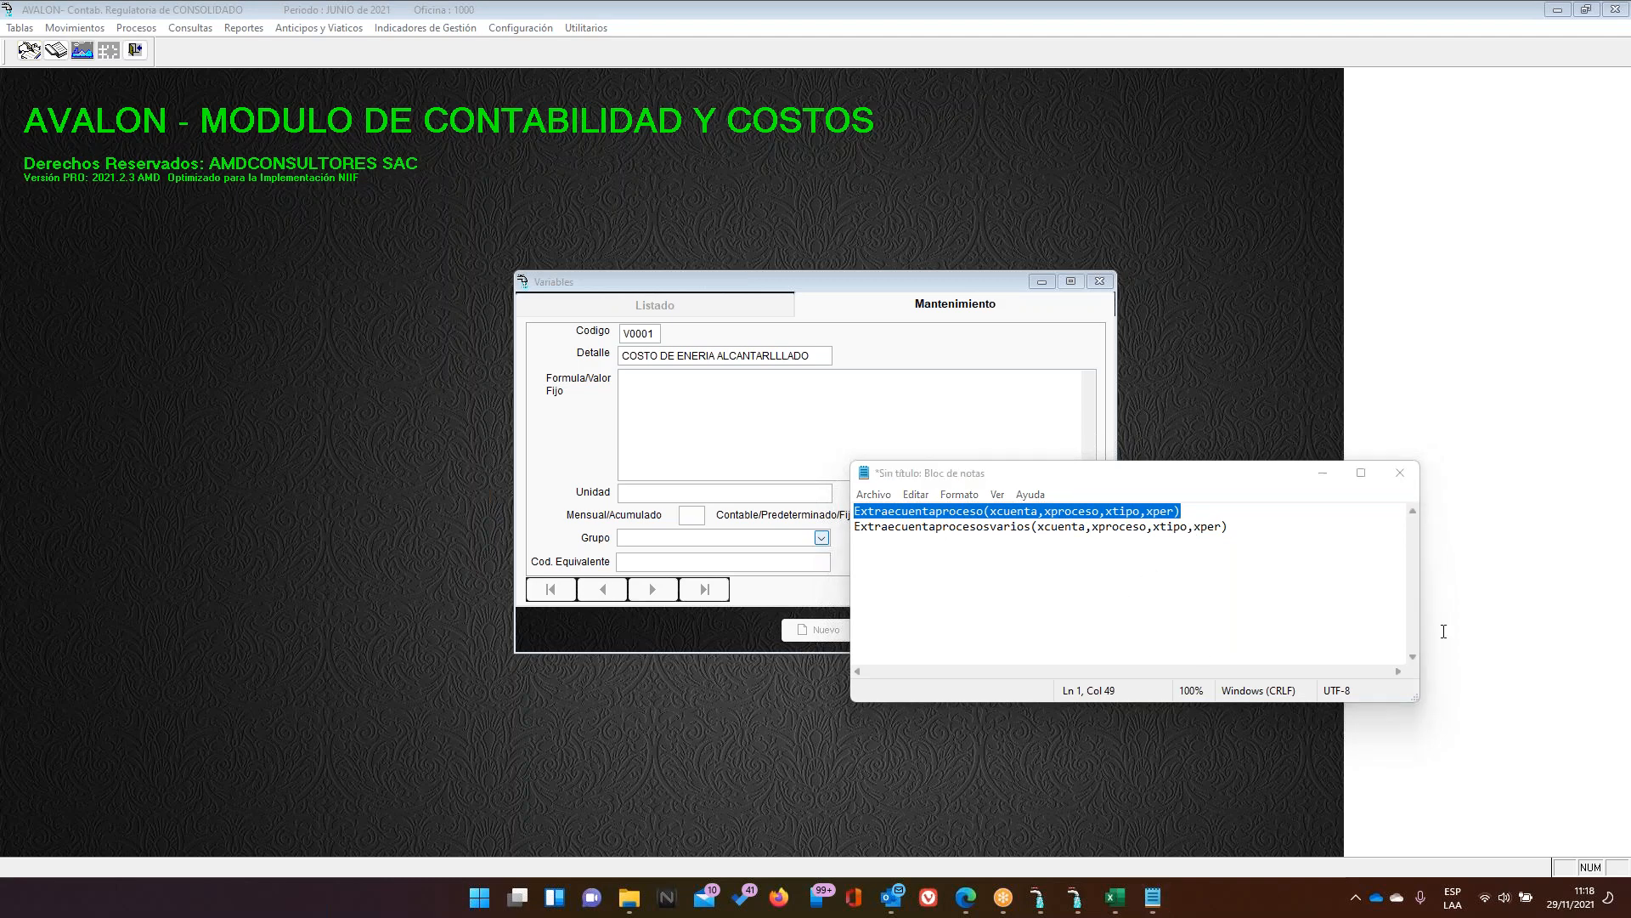
click(1146, 576)
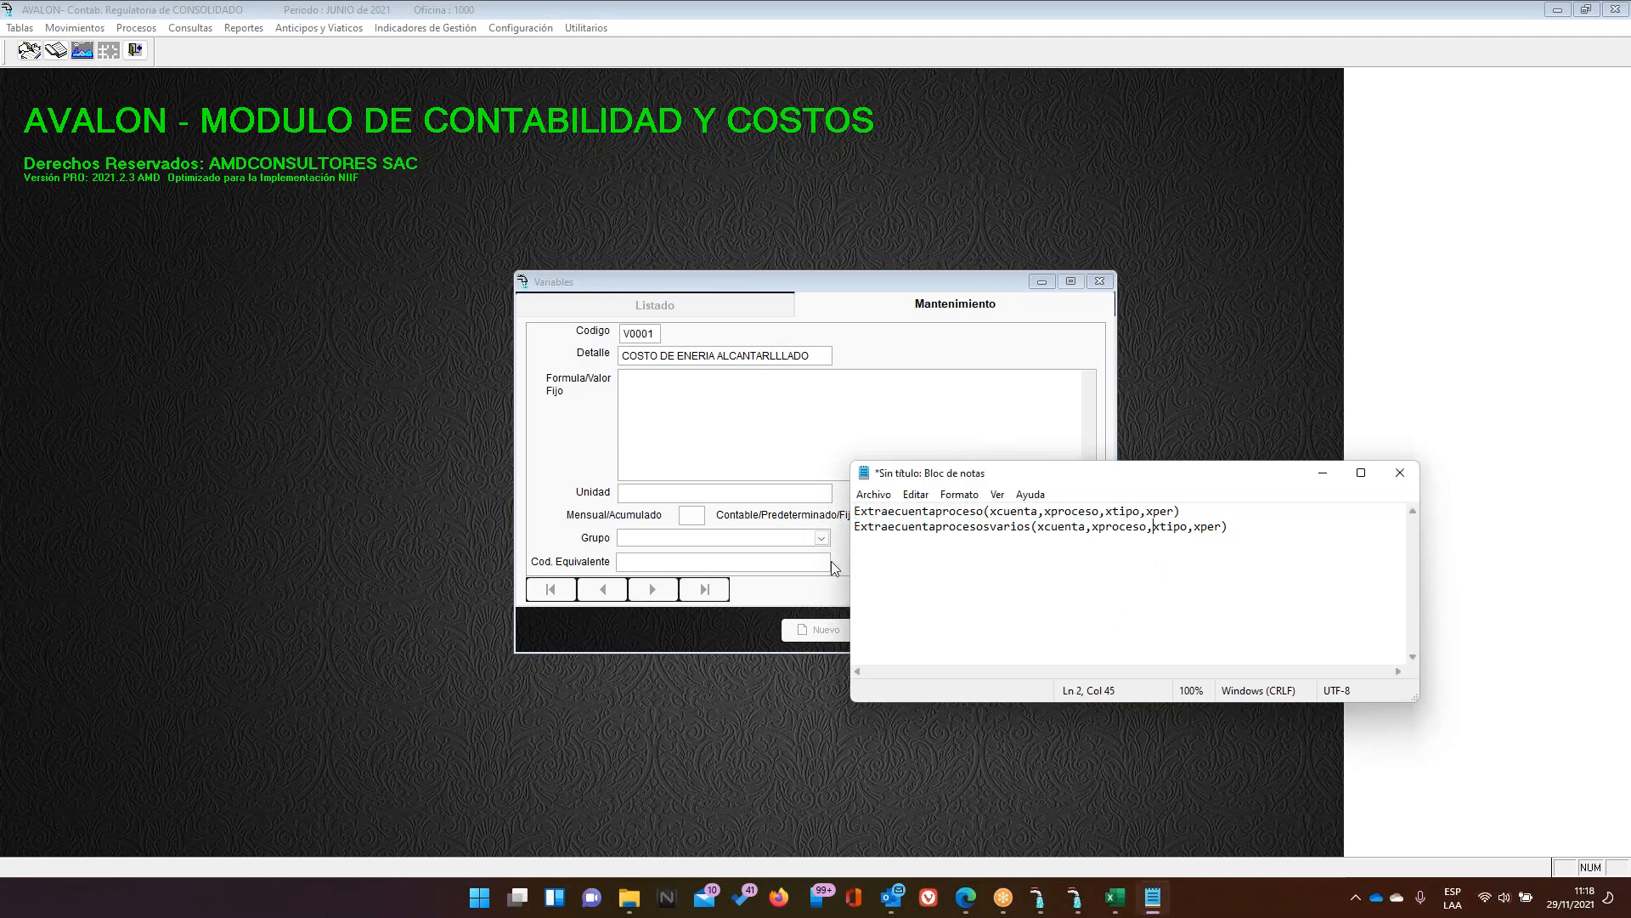
click(854, 510)
drag(854, 510, 983, 514)
key(ctrl+c)
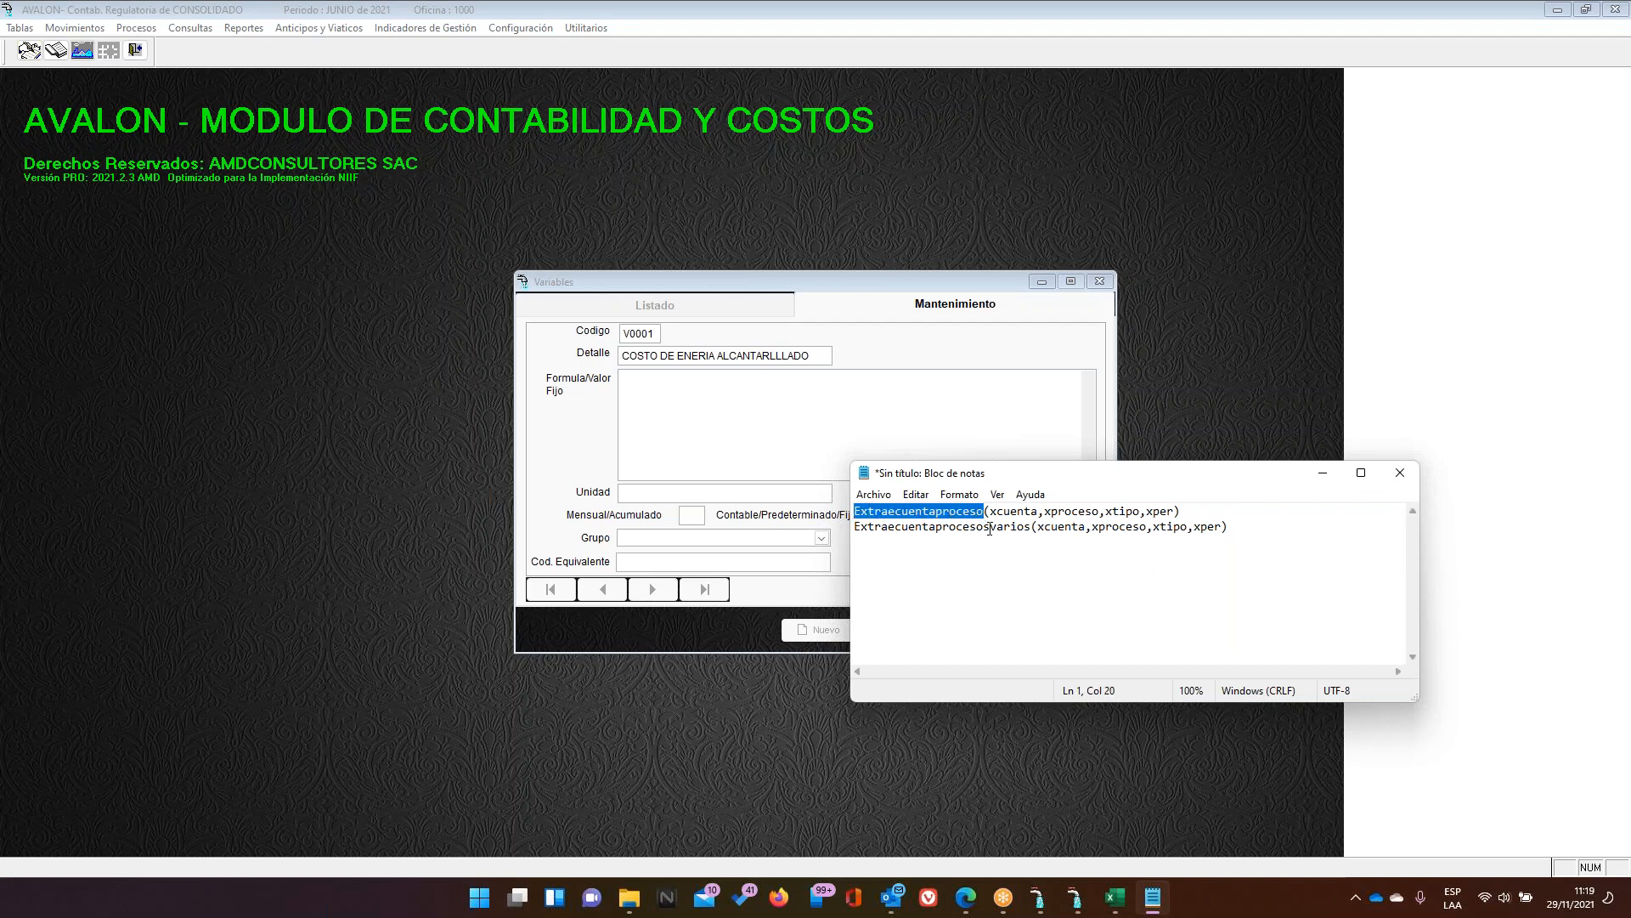
click(701, 401)
key(ctrl+v)
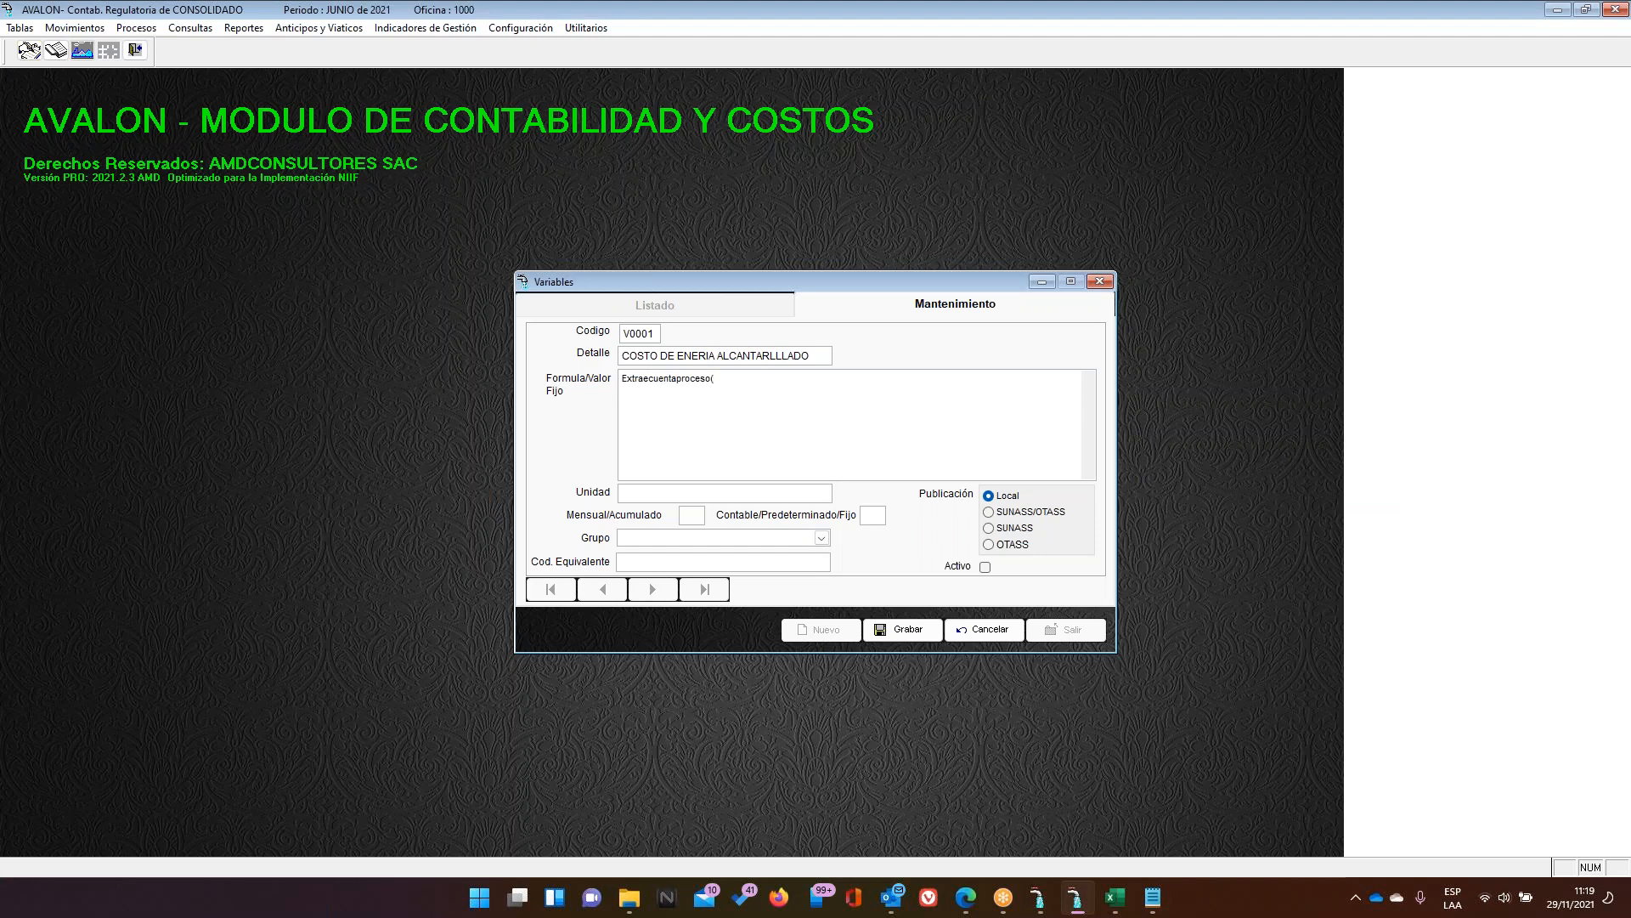
Extend the V0001 formula to Extraecuentaproceso(636, then discard the unfinished variable
click(1153, 897)
click(1157, 899)
text((636)
click(984, 628)
Close the Variables window and briefly open the sub-cost activities table
click(1063, 630)
click(20, 27)
mouse_move(153, 311)
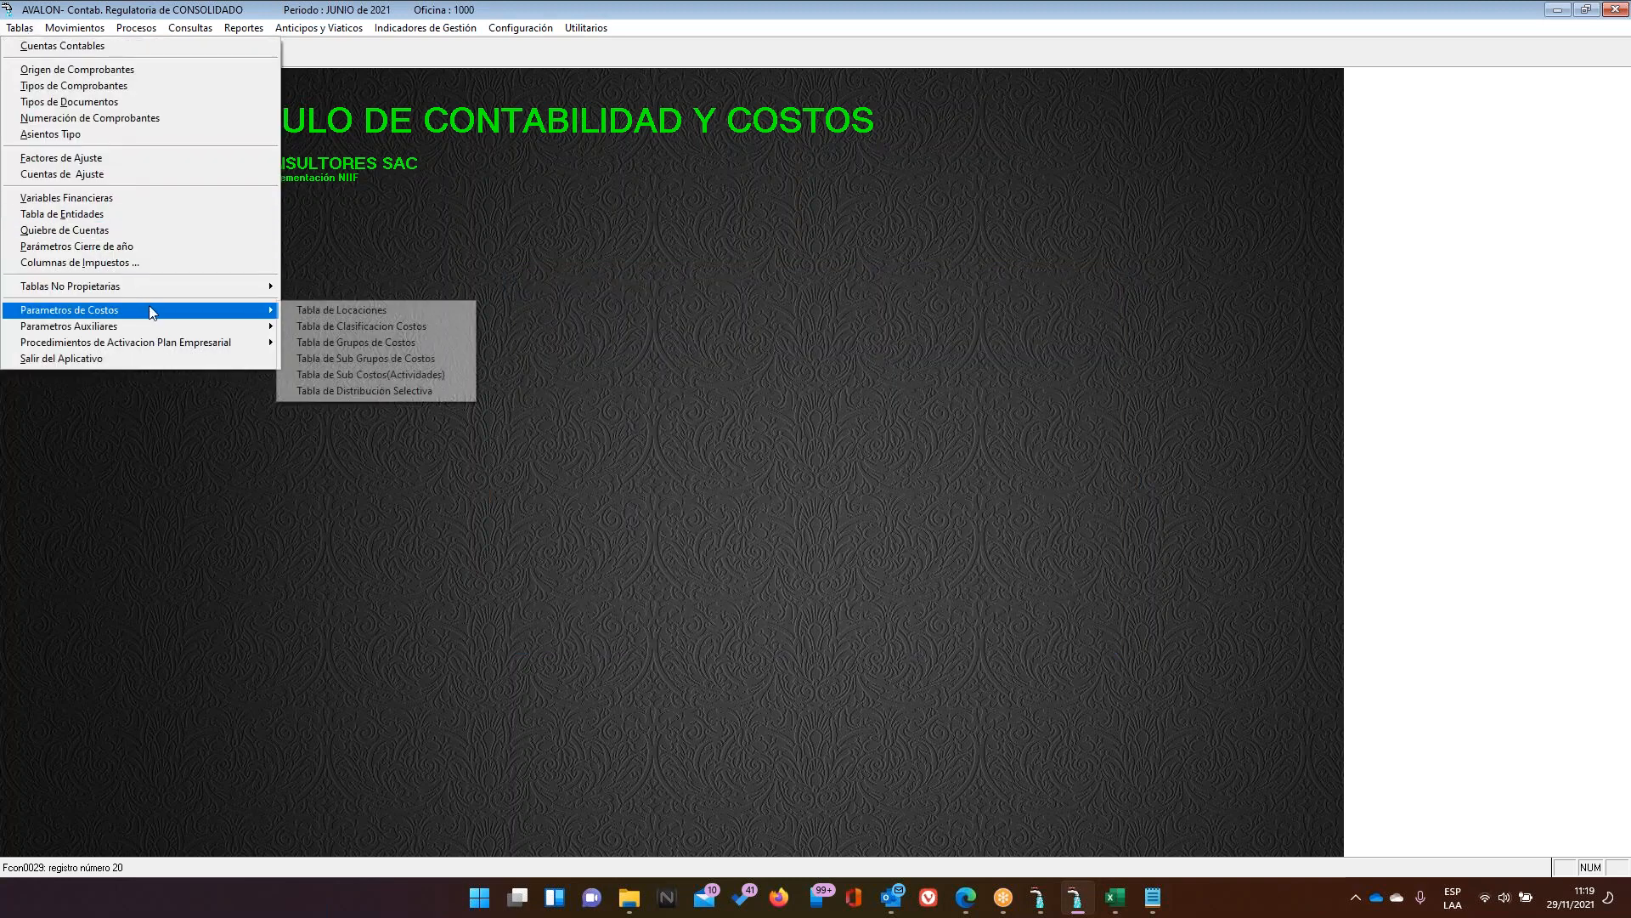
click(414, 374)
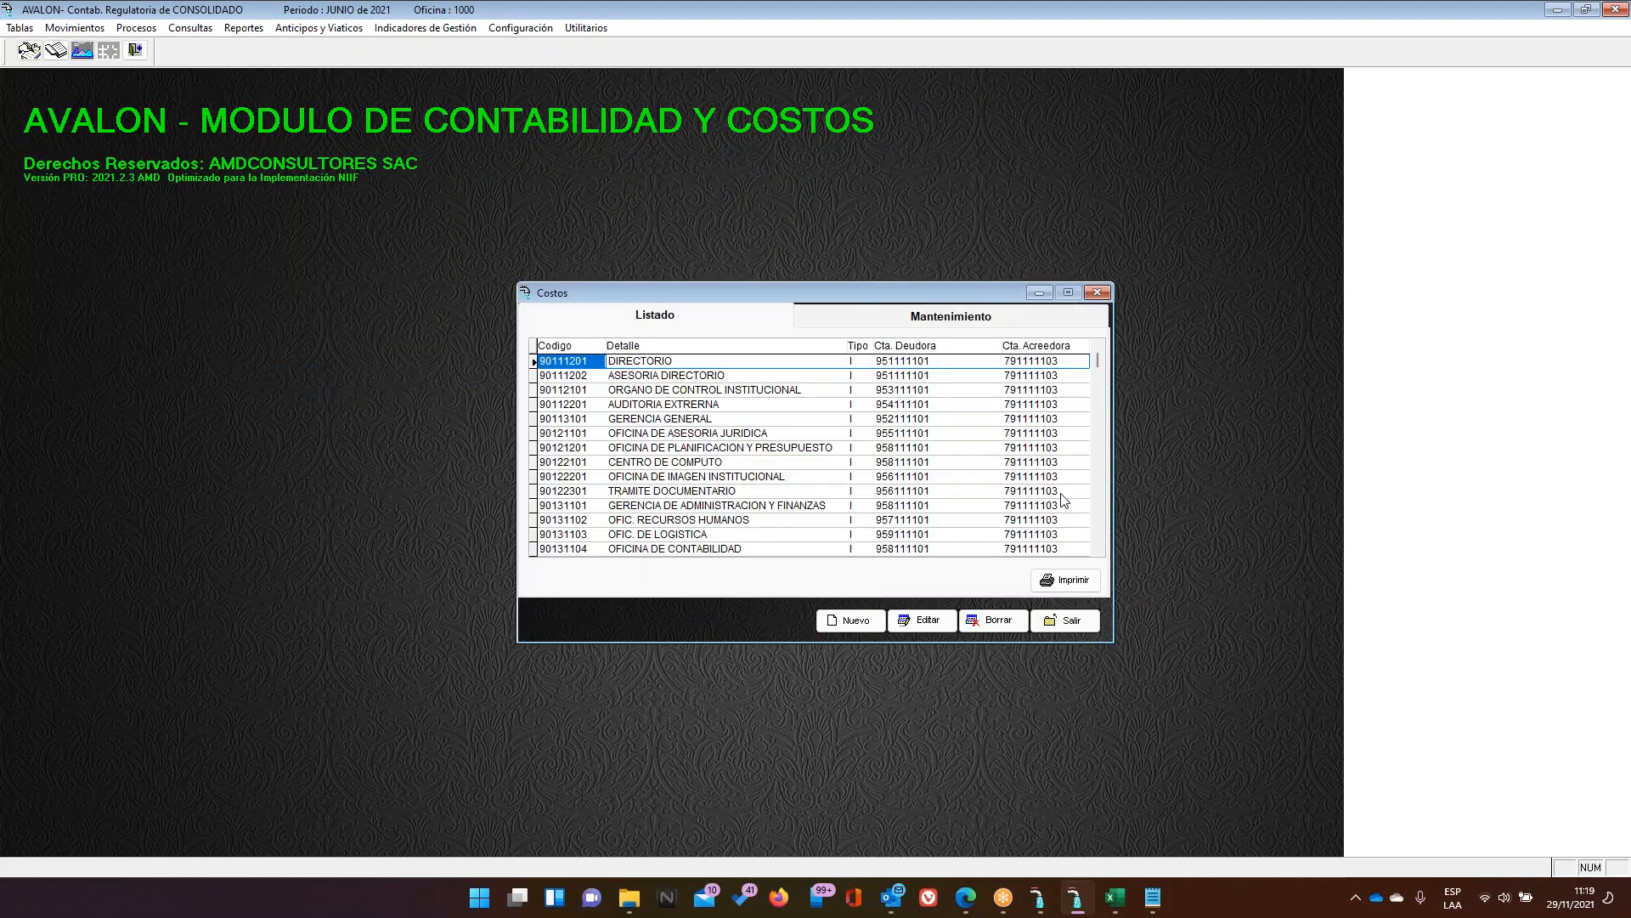
click(1084, 627)
Look up ALCANTARILLADO as process 7 in the cost classification table, then close it
click(23, 31)
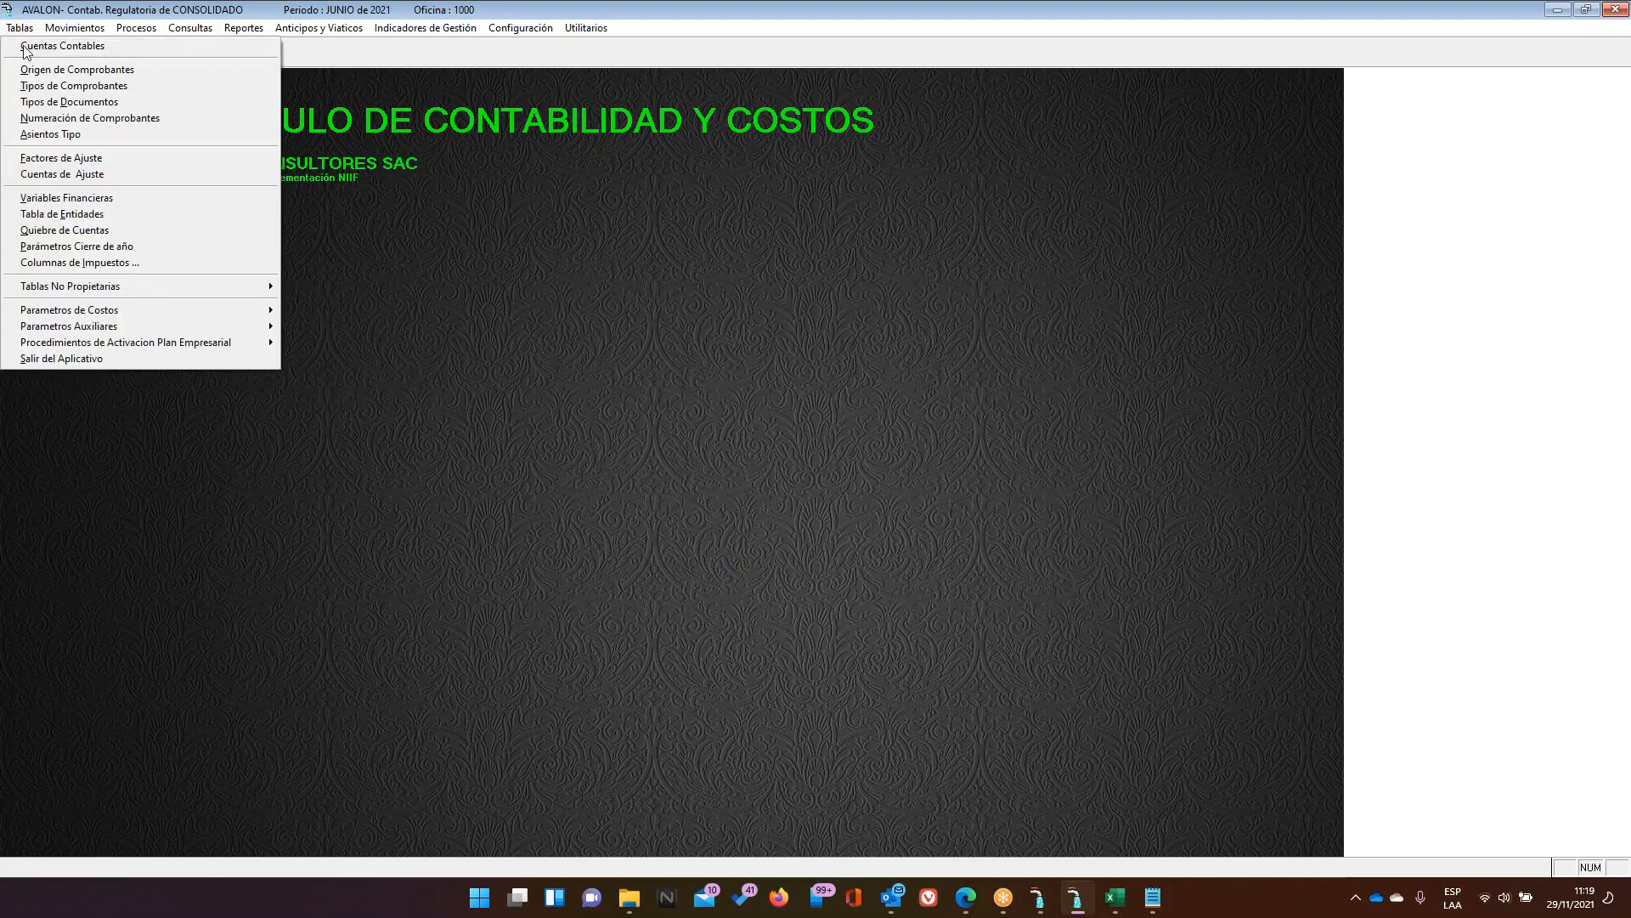
mouse_move(167, 316)
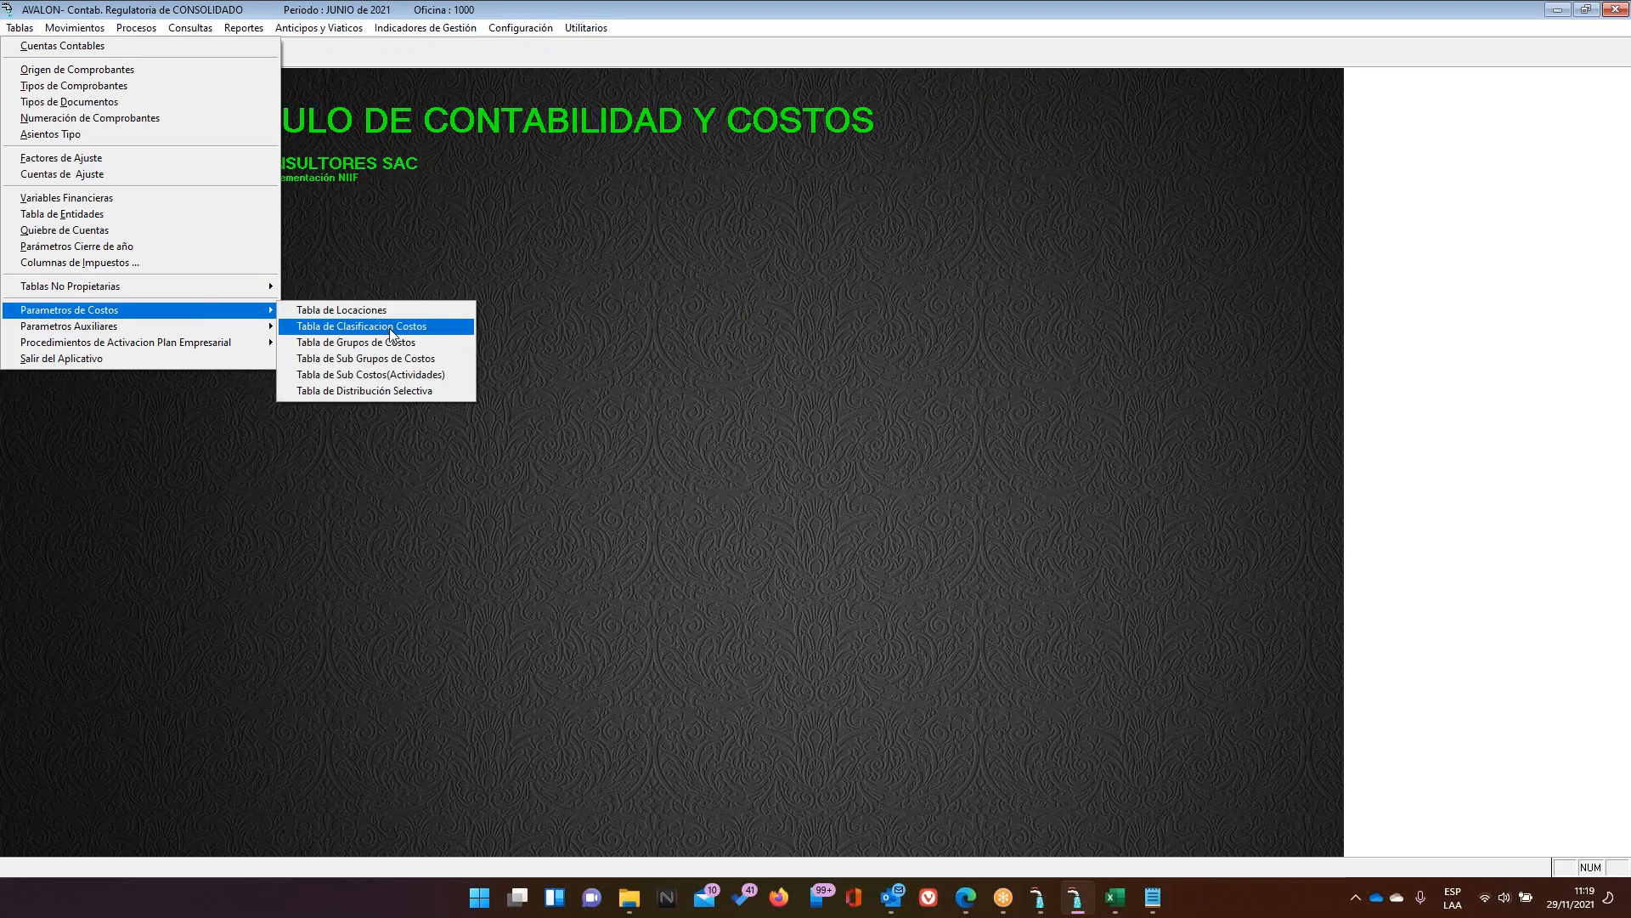
key(Up)
key(Return)
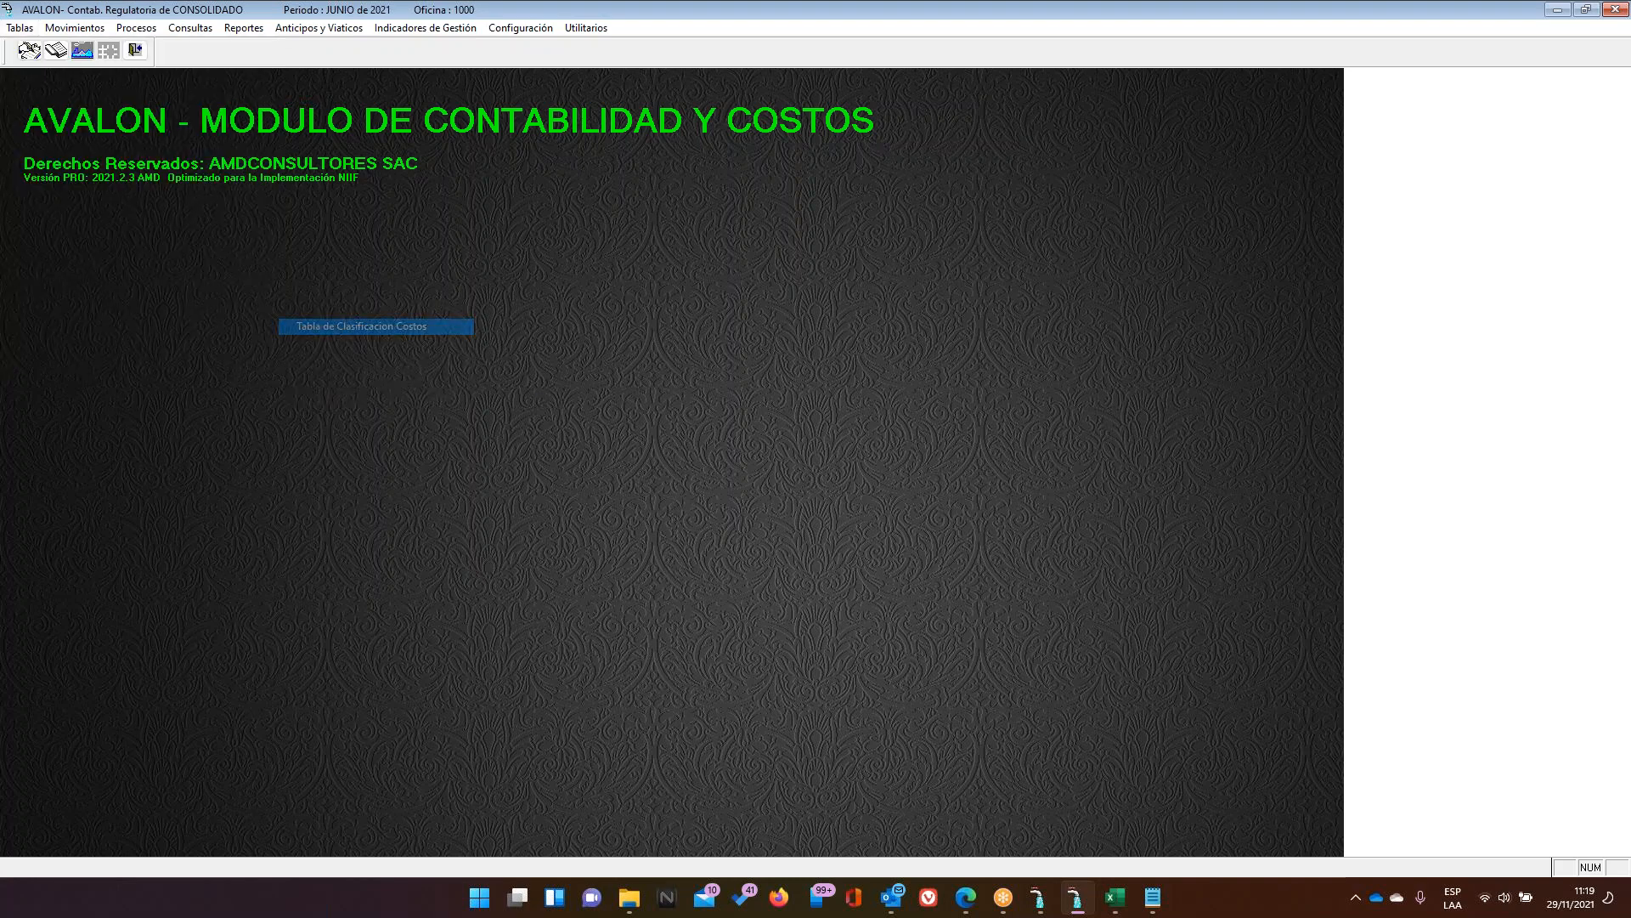
click(714, 447)
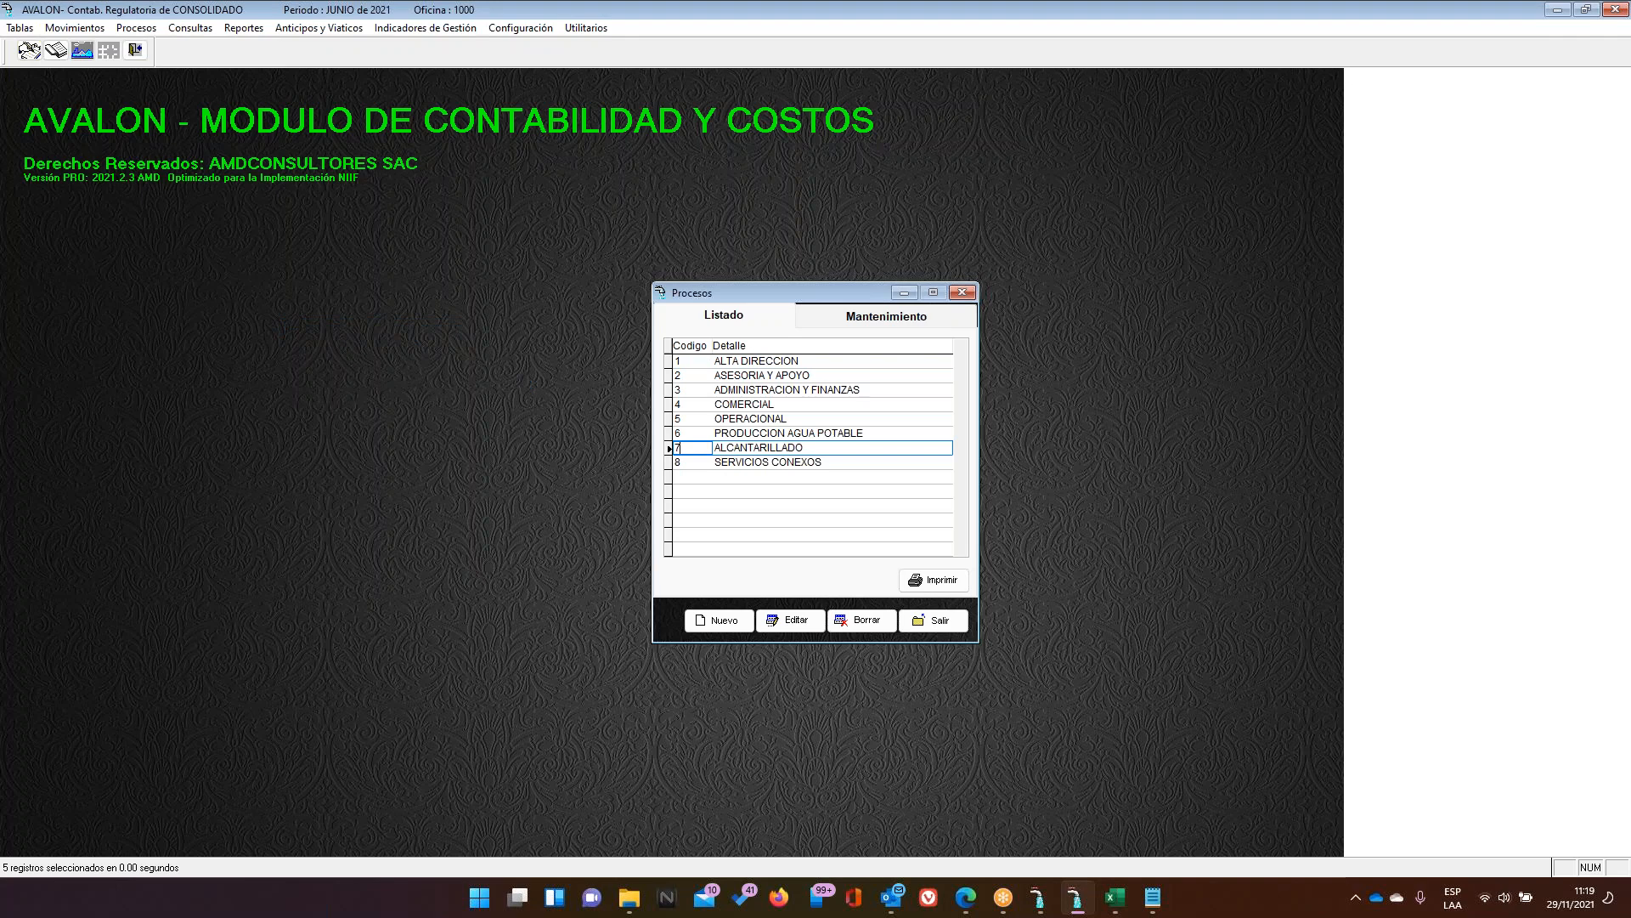
click(694, 364)
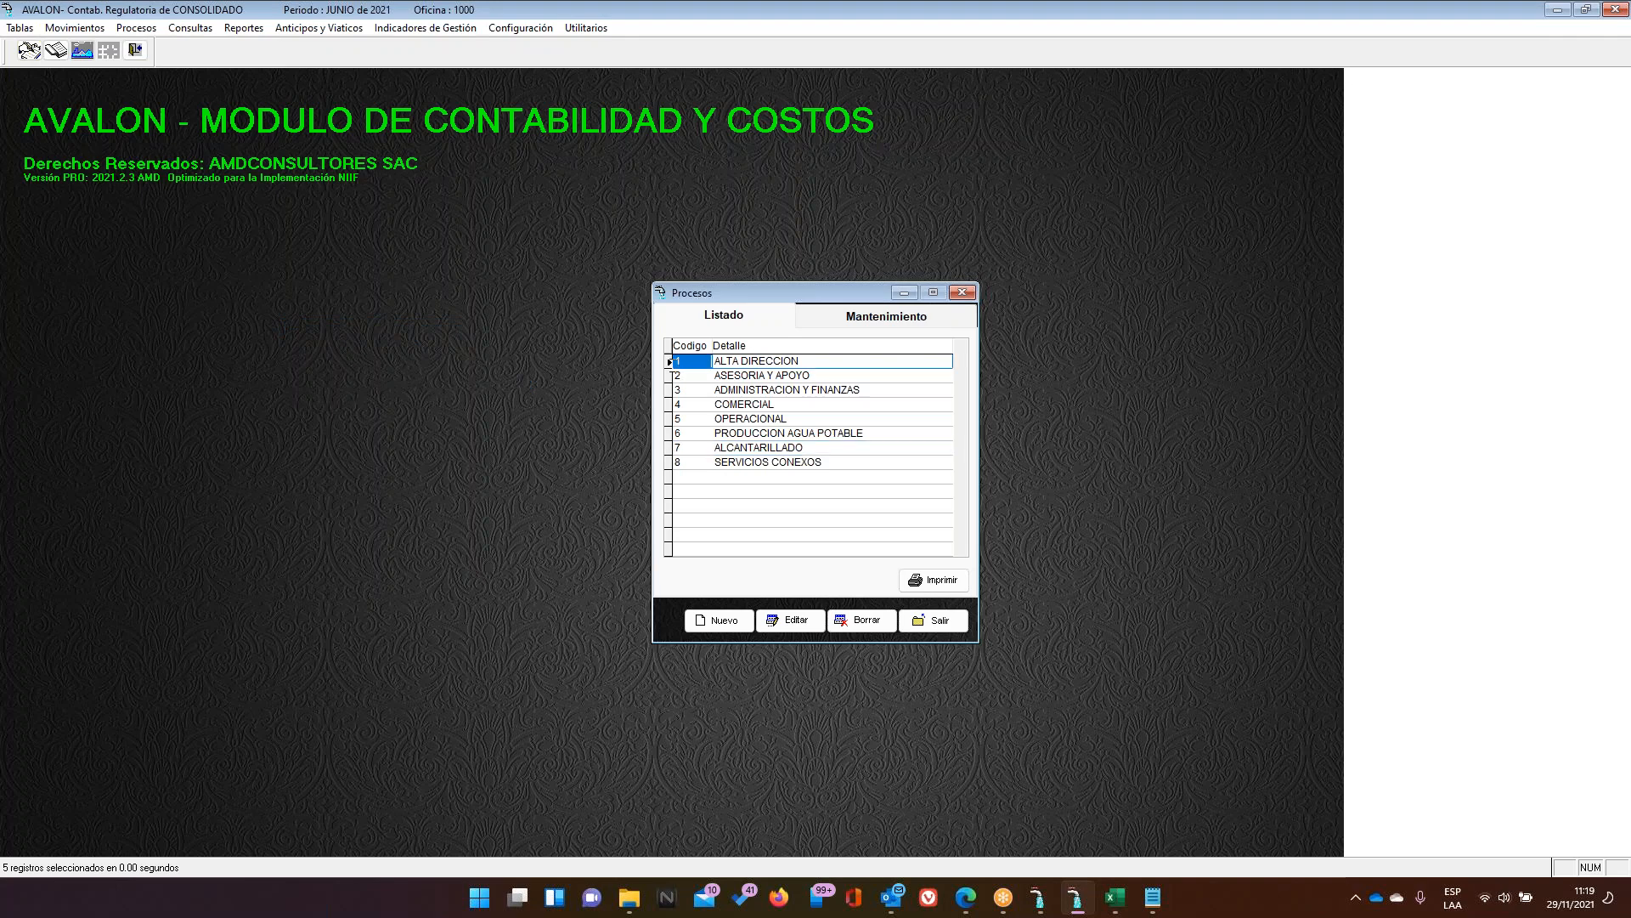
click(690, 447)
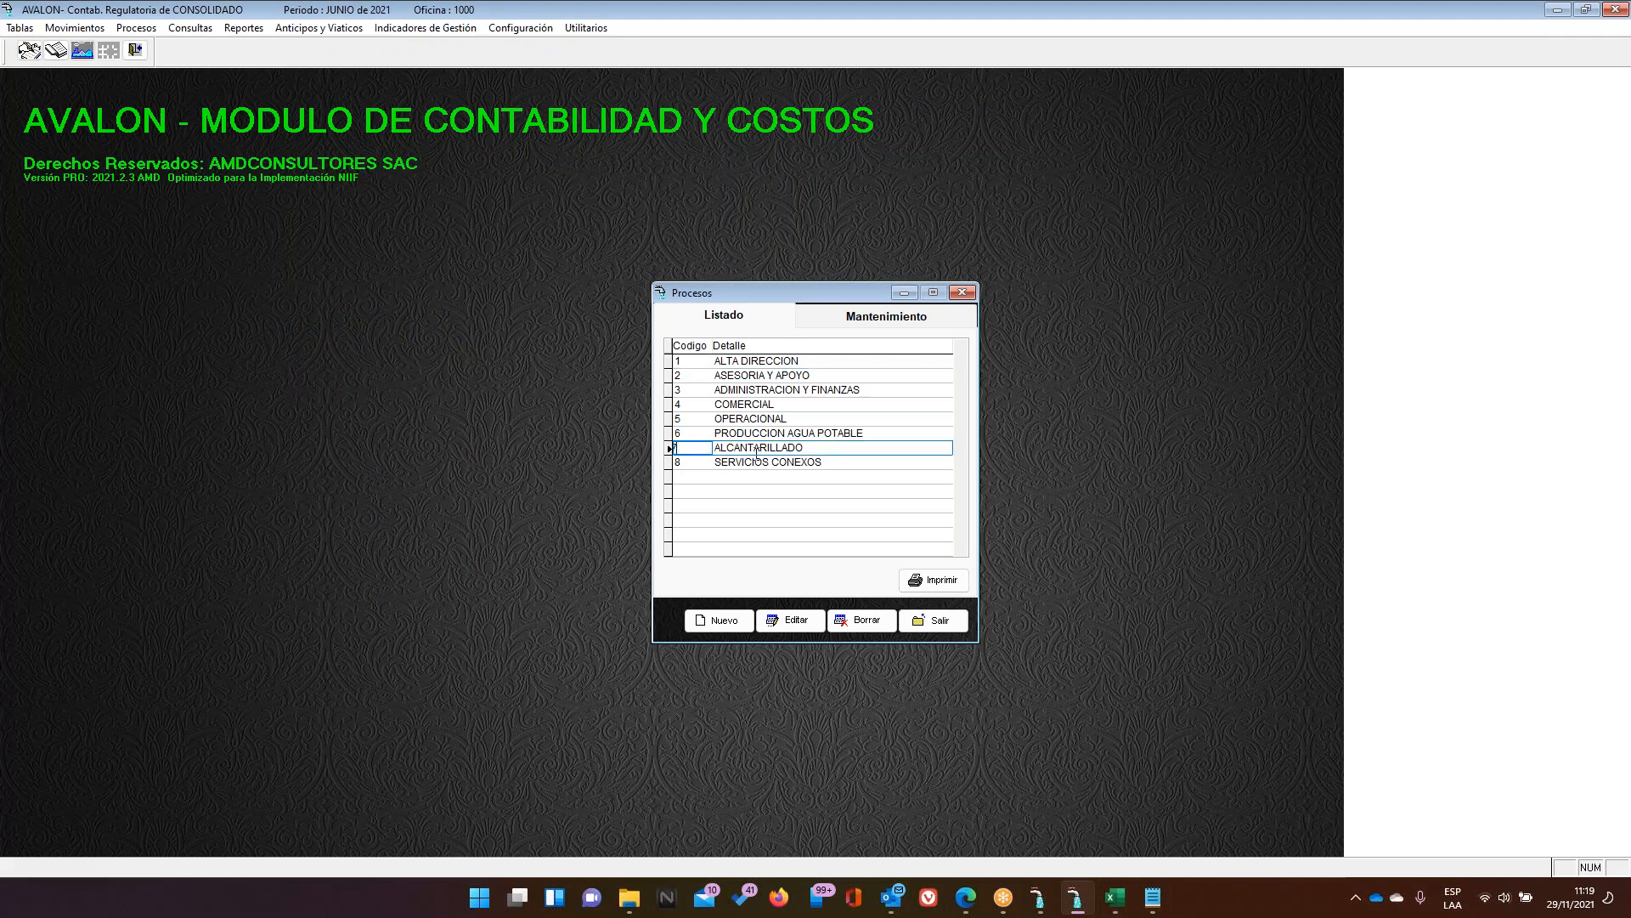
drag(828, 445, 714, 447)
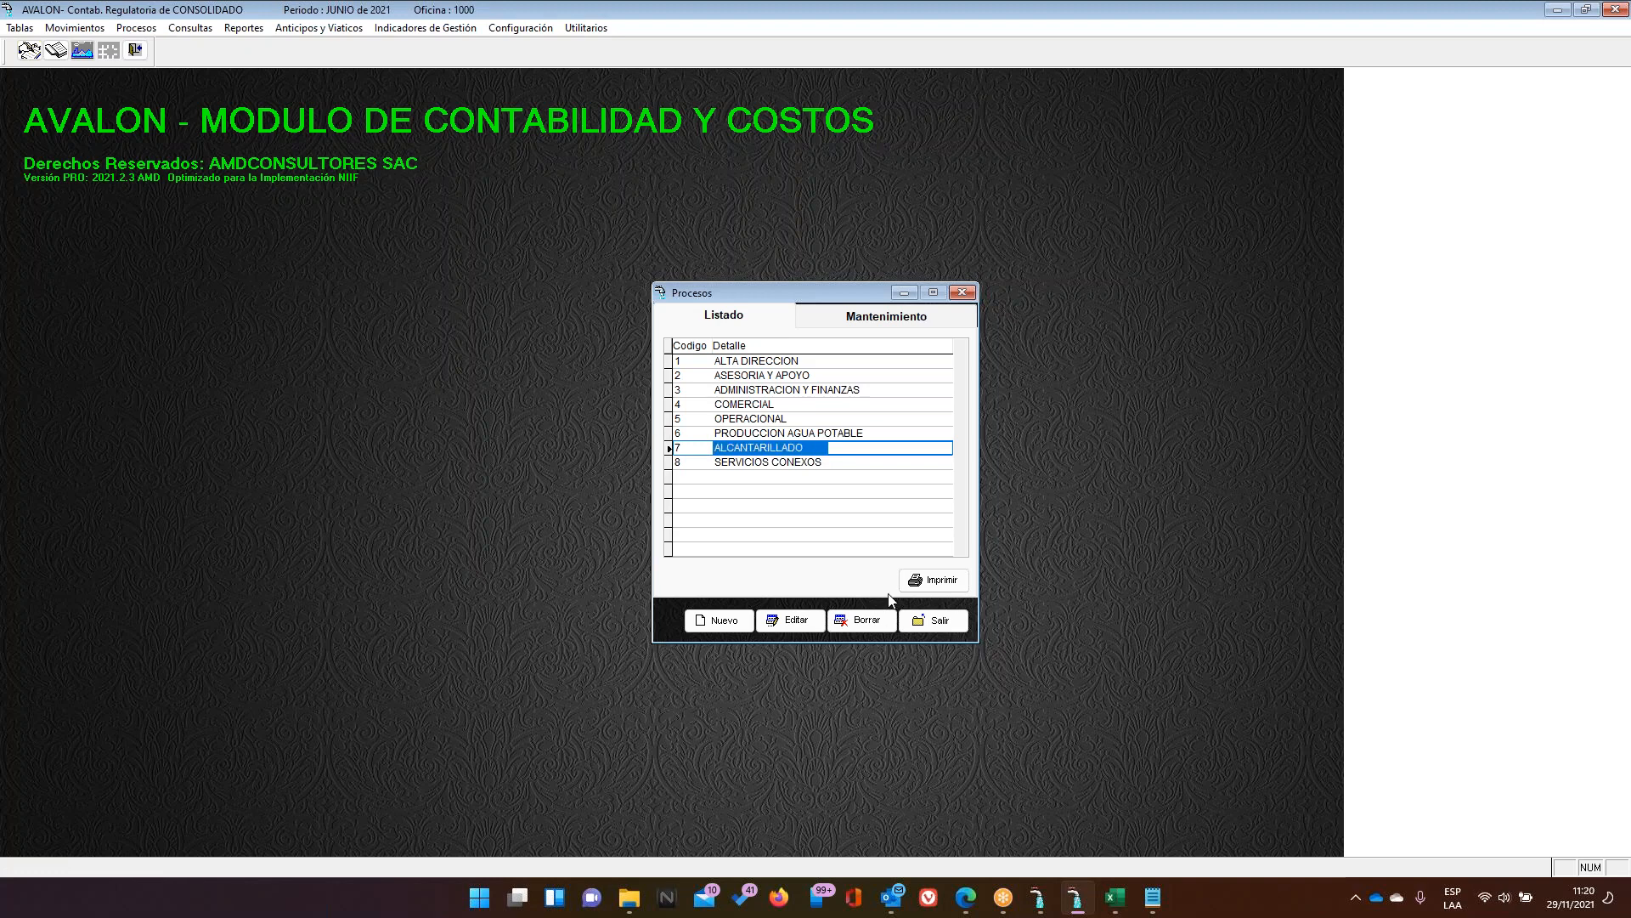
click(928, 628)
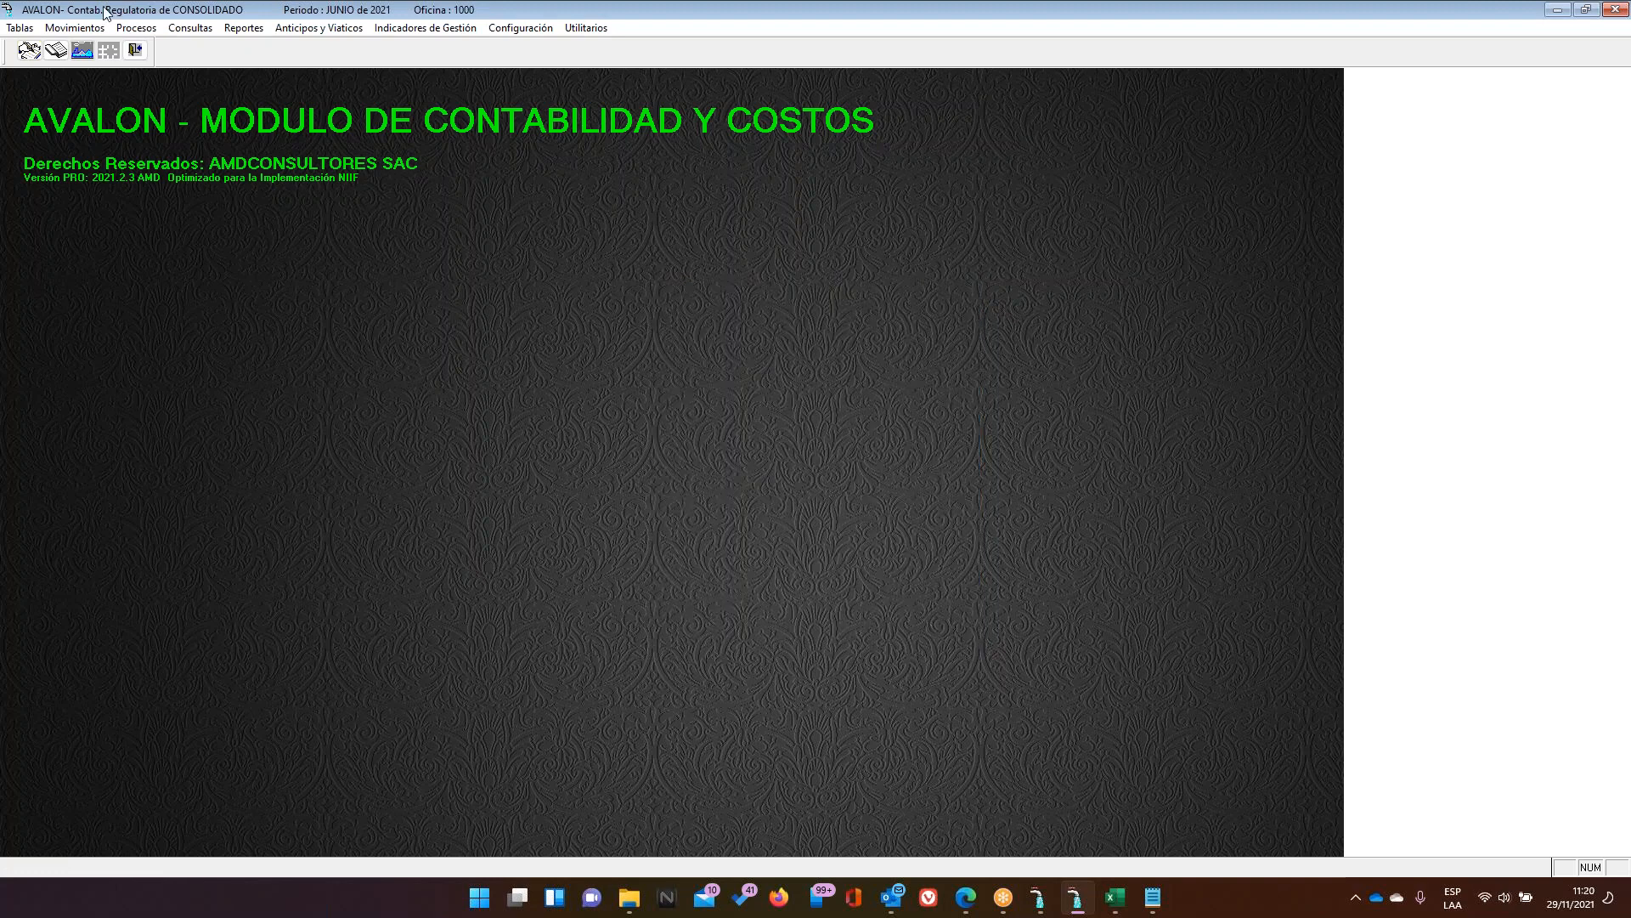
Open the sub-cost activities table and locate cost item 90171101 COLECTORES PRIMARIOS
click(24, 31)
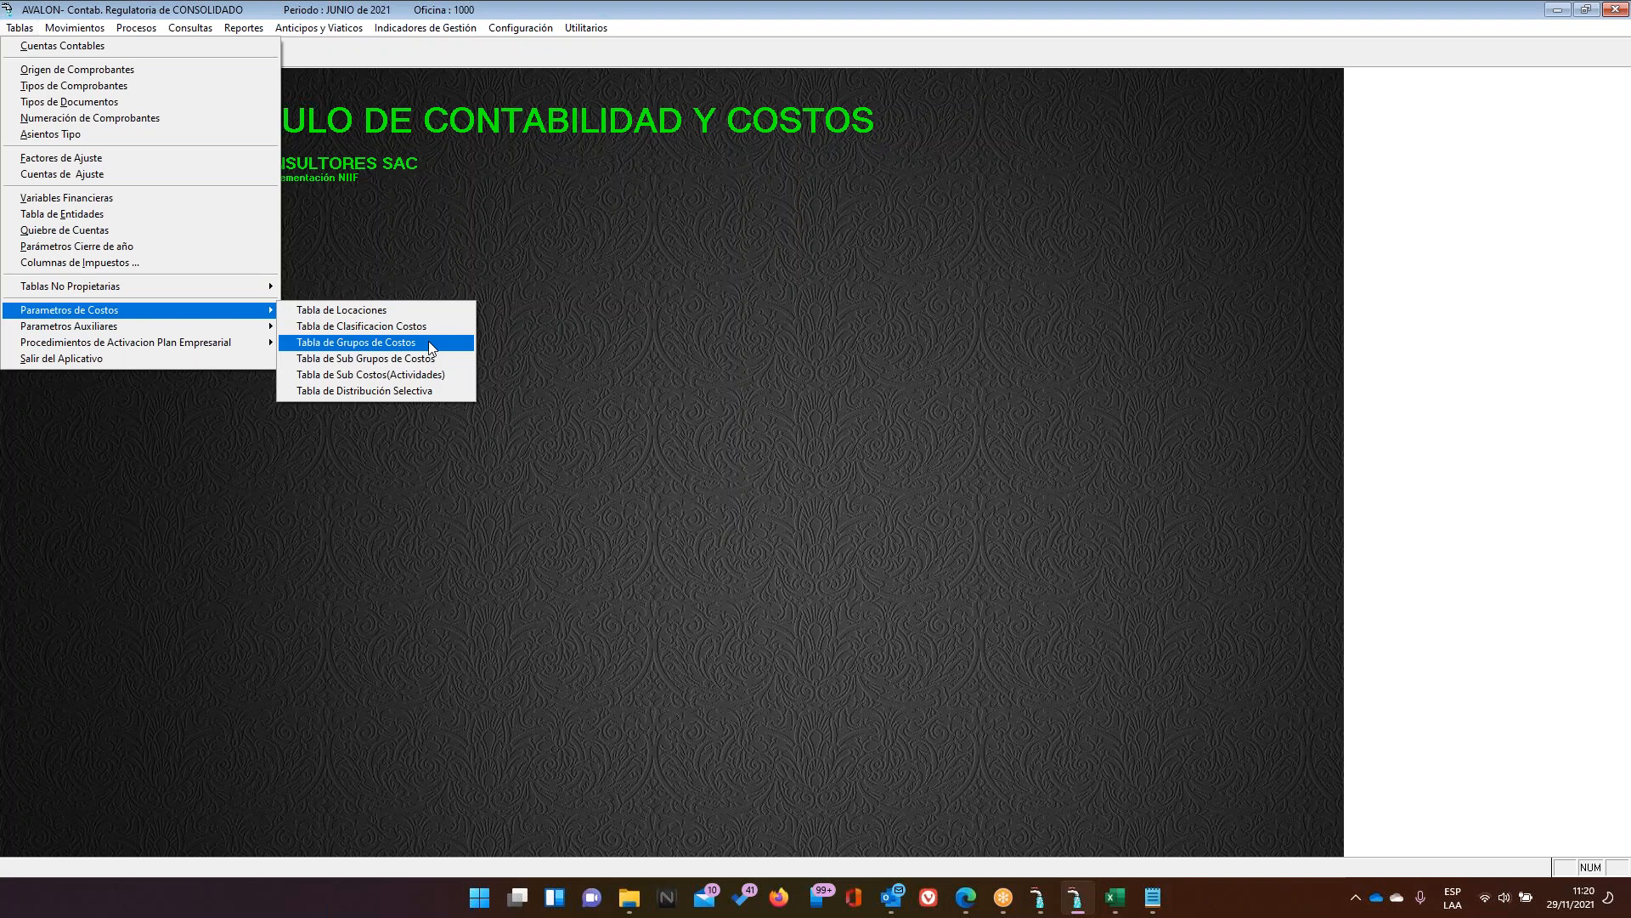
click(422, 378)
scroll(736, 474, down, 10)
scroll(737, 474, down, 12)
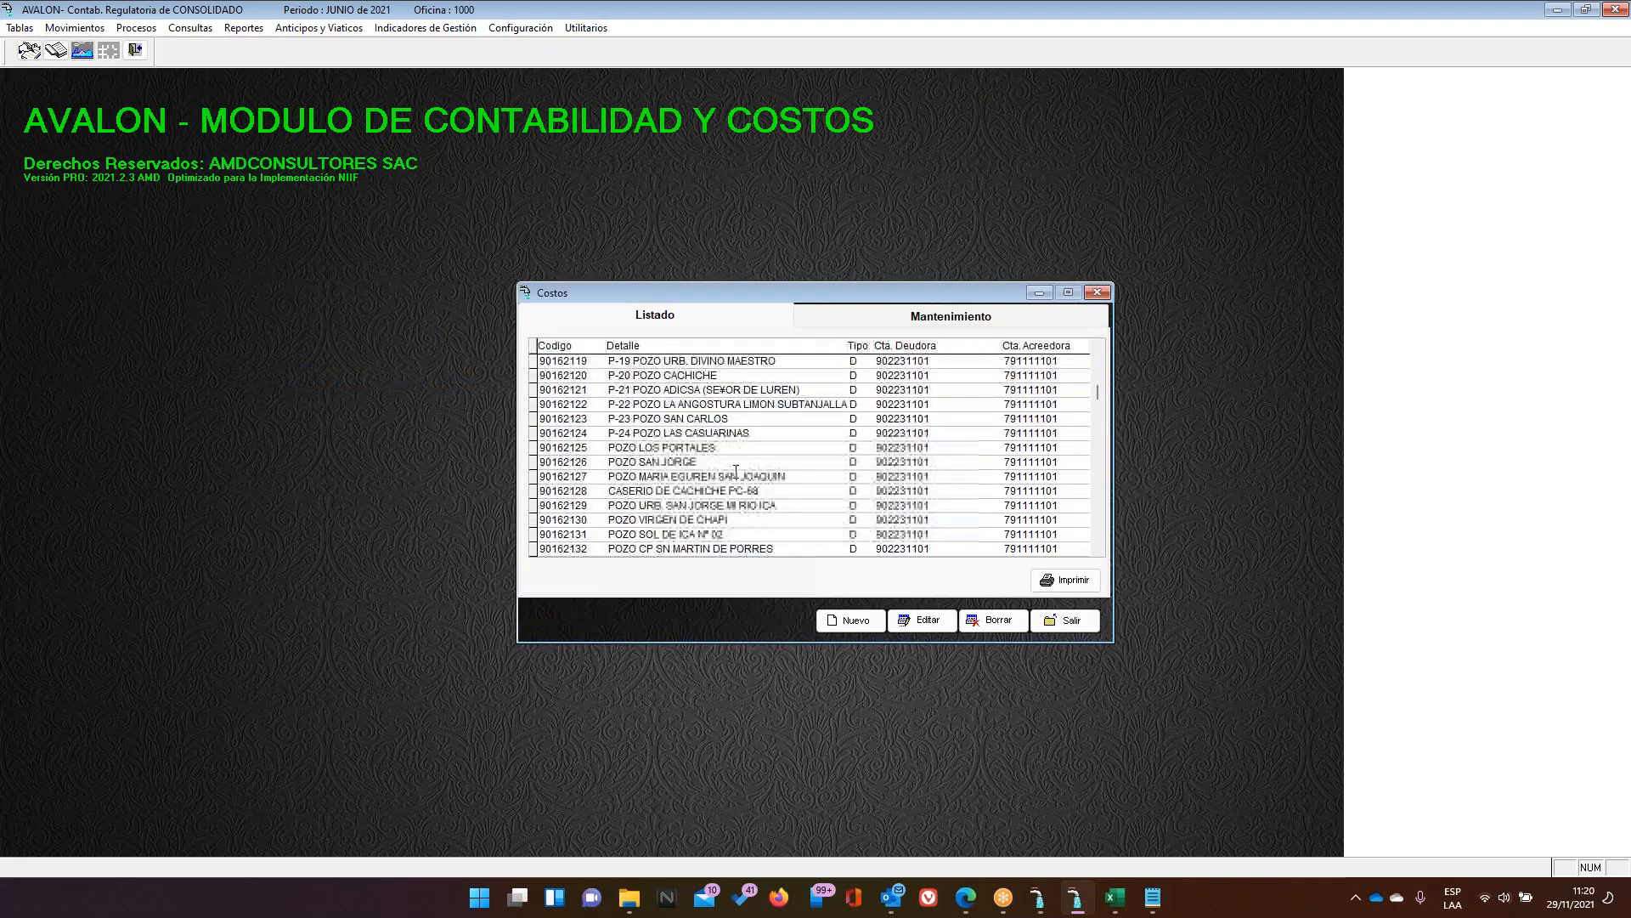
scroll(735, 468, down, 12)
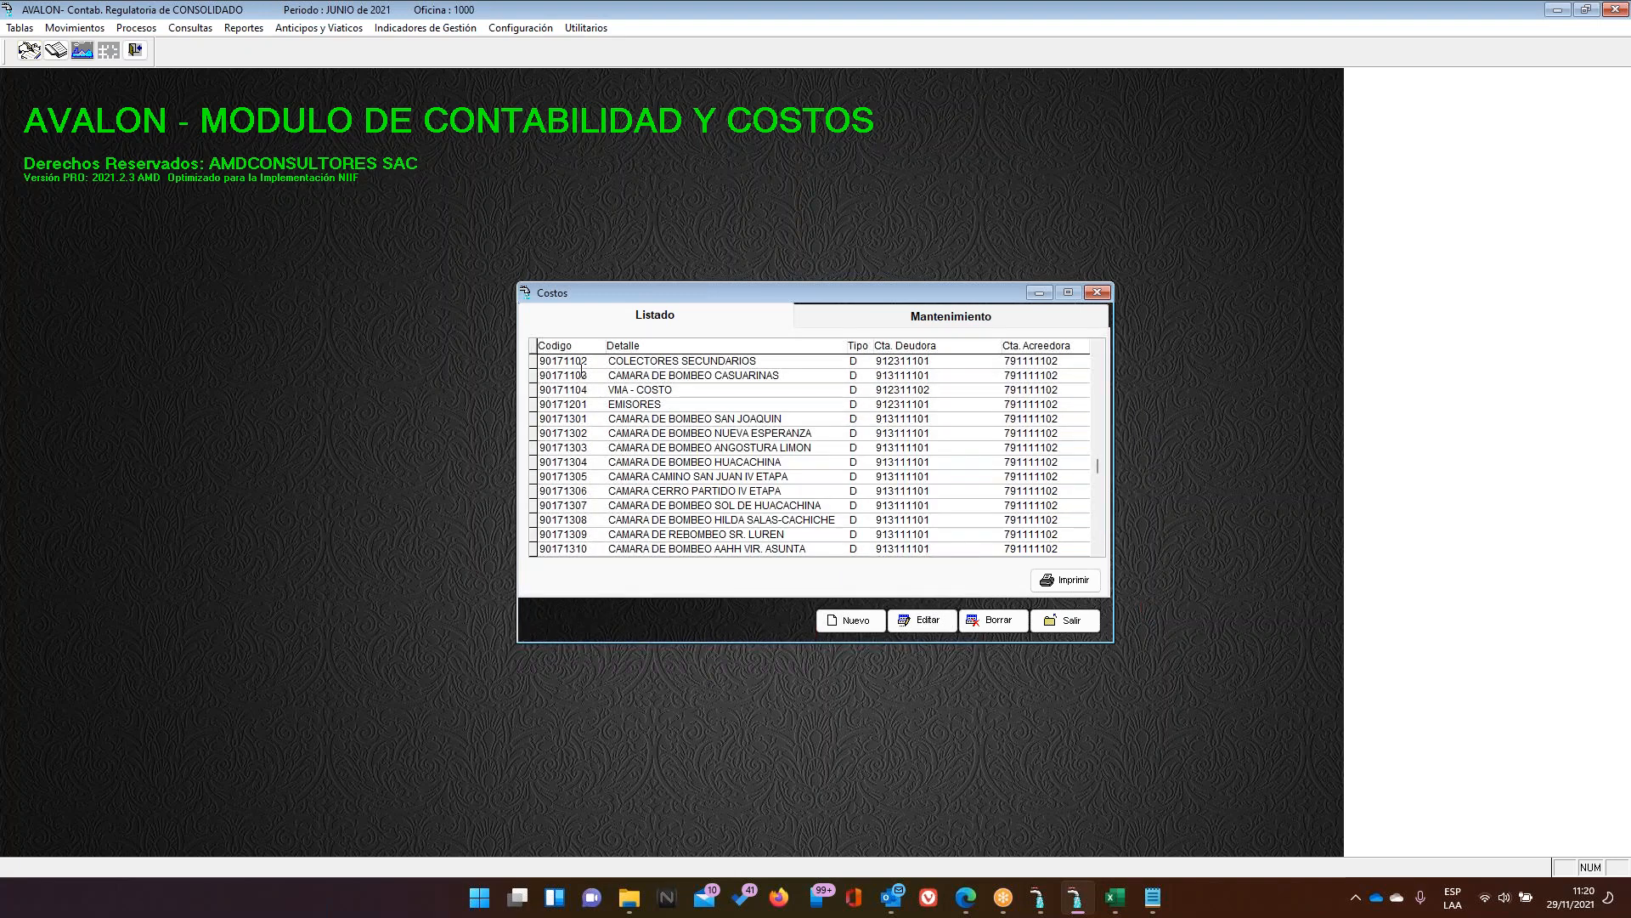
scroll(581, 371, up, 1)
click(540, 390)
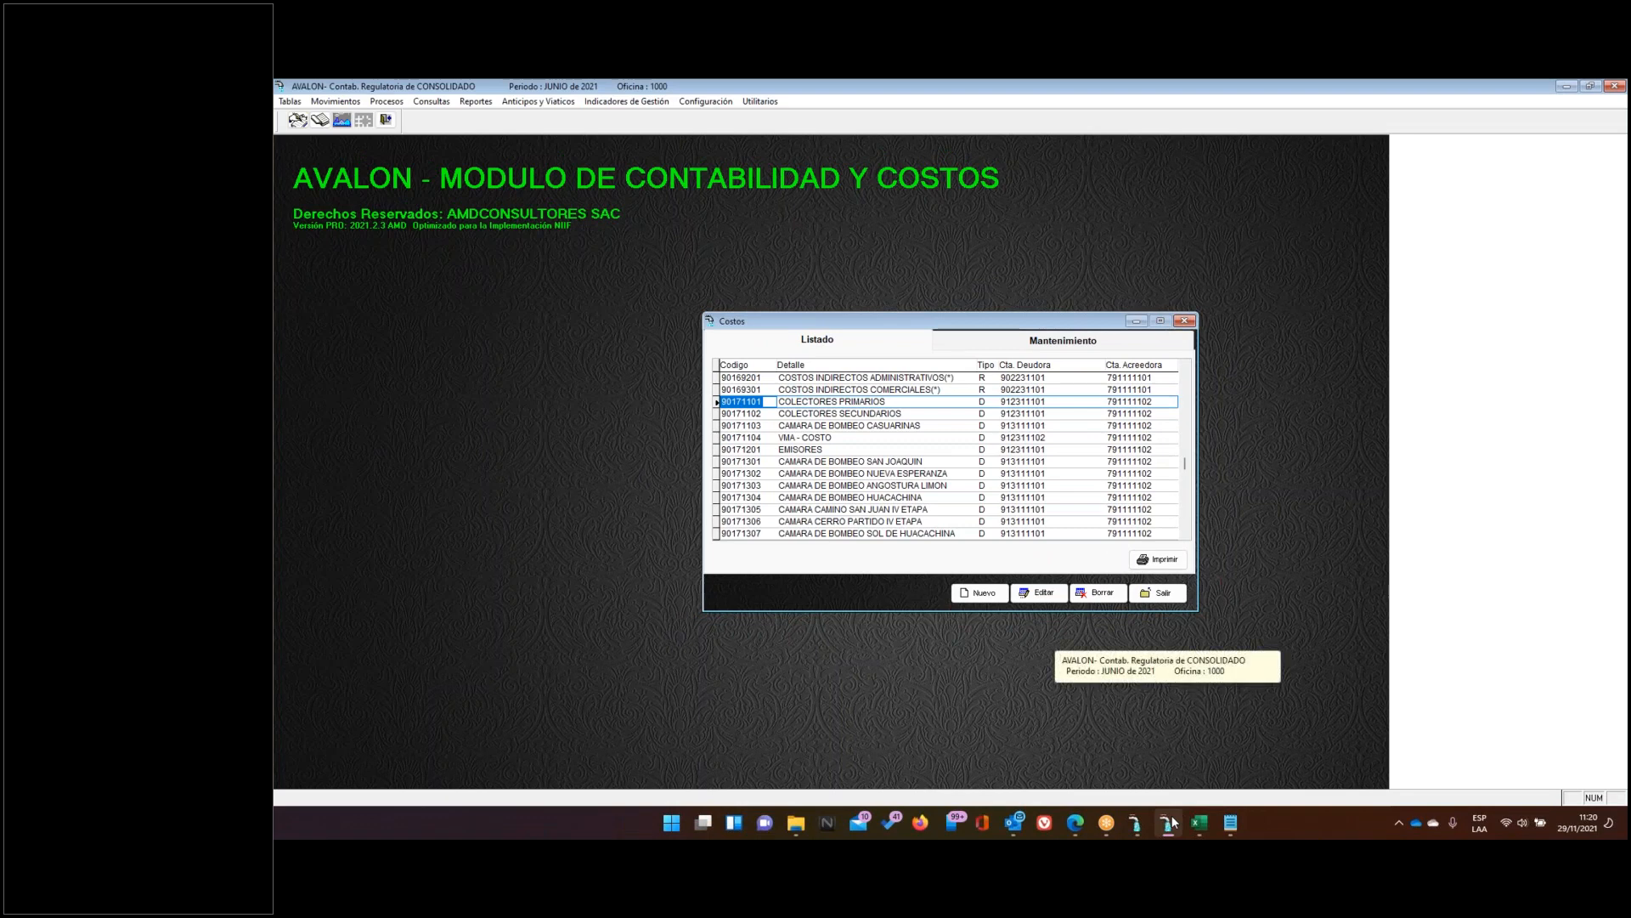
Close the cost centres list, then open and cancel the variable calculation
click(1171, 821)
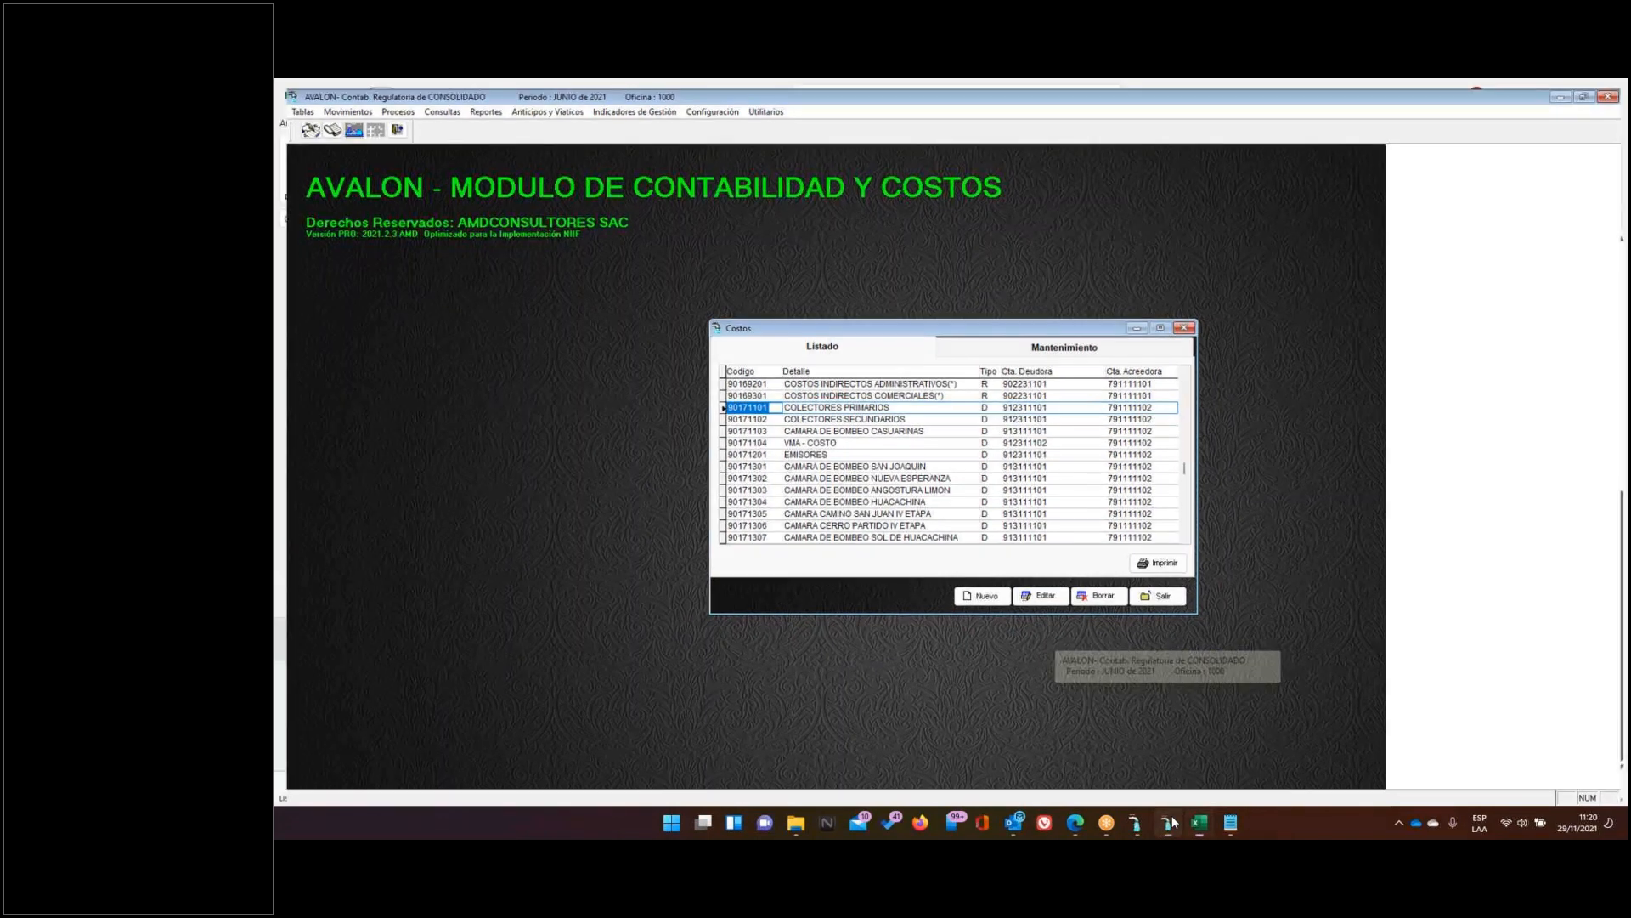
click(1172, 819)
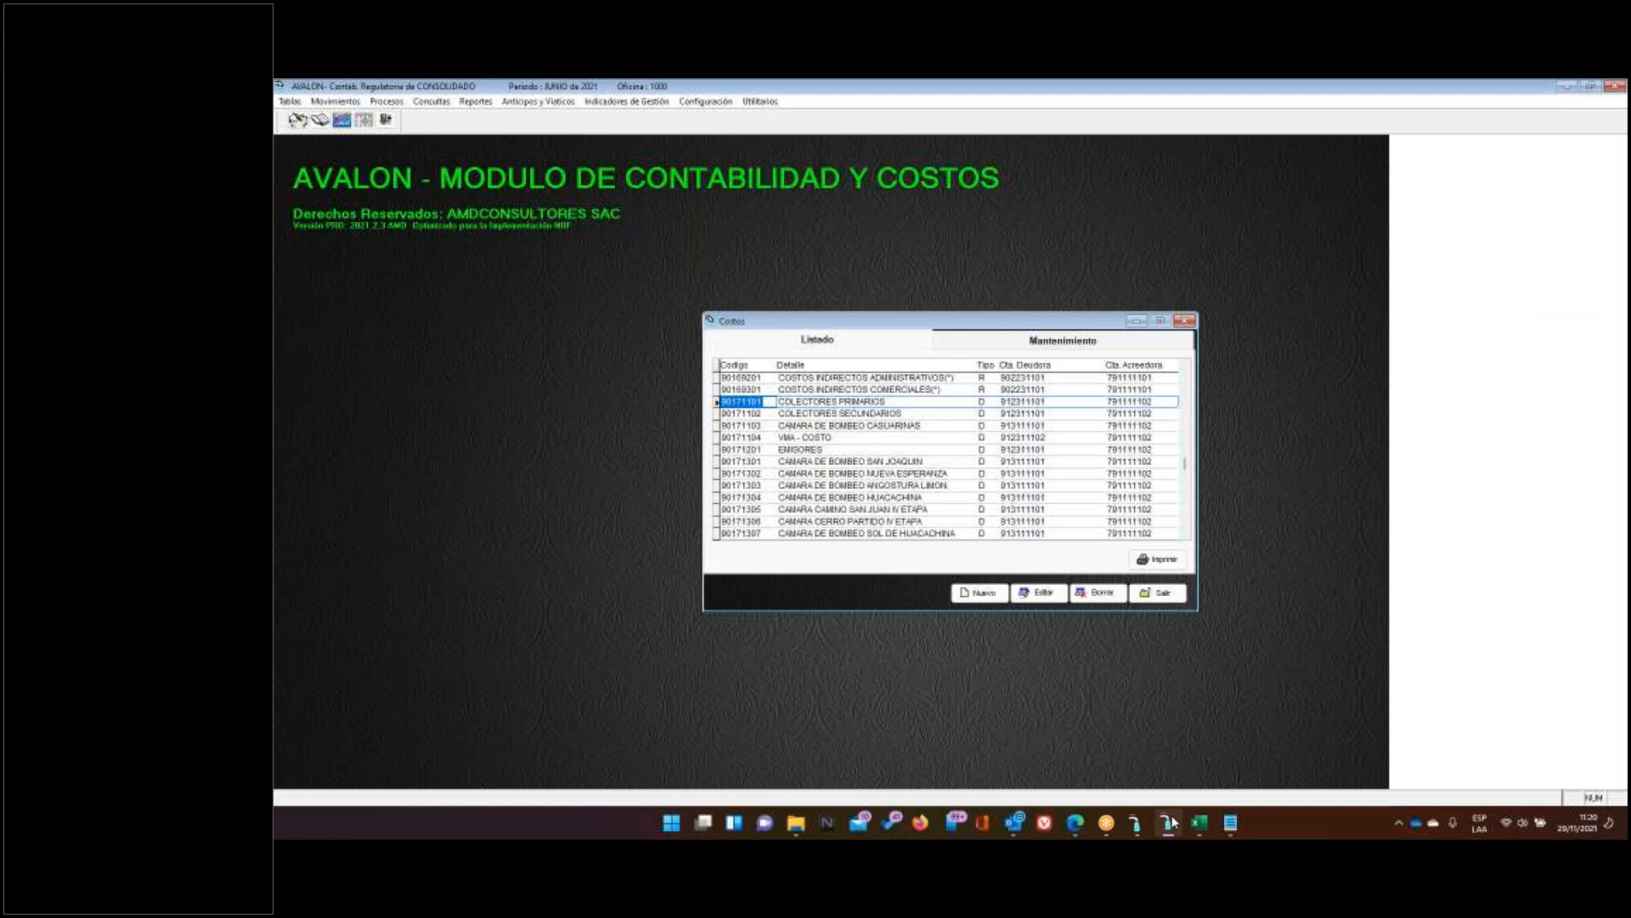
key(Escape)
click(490, 104)
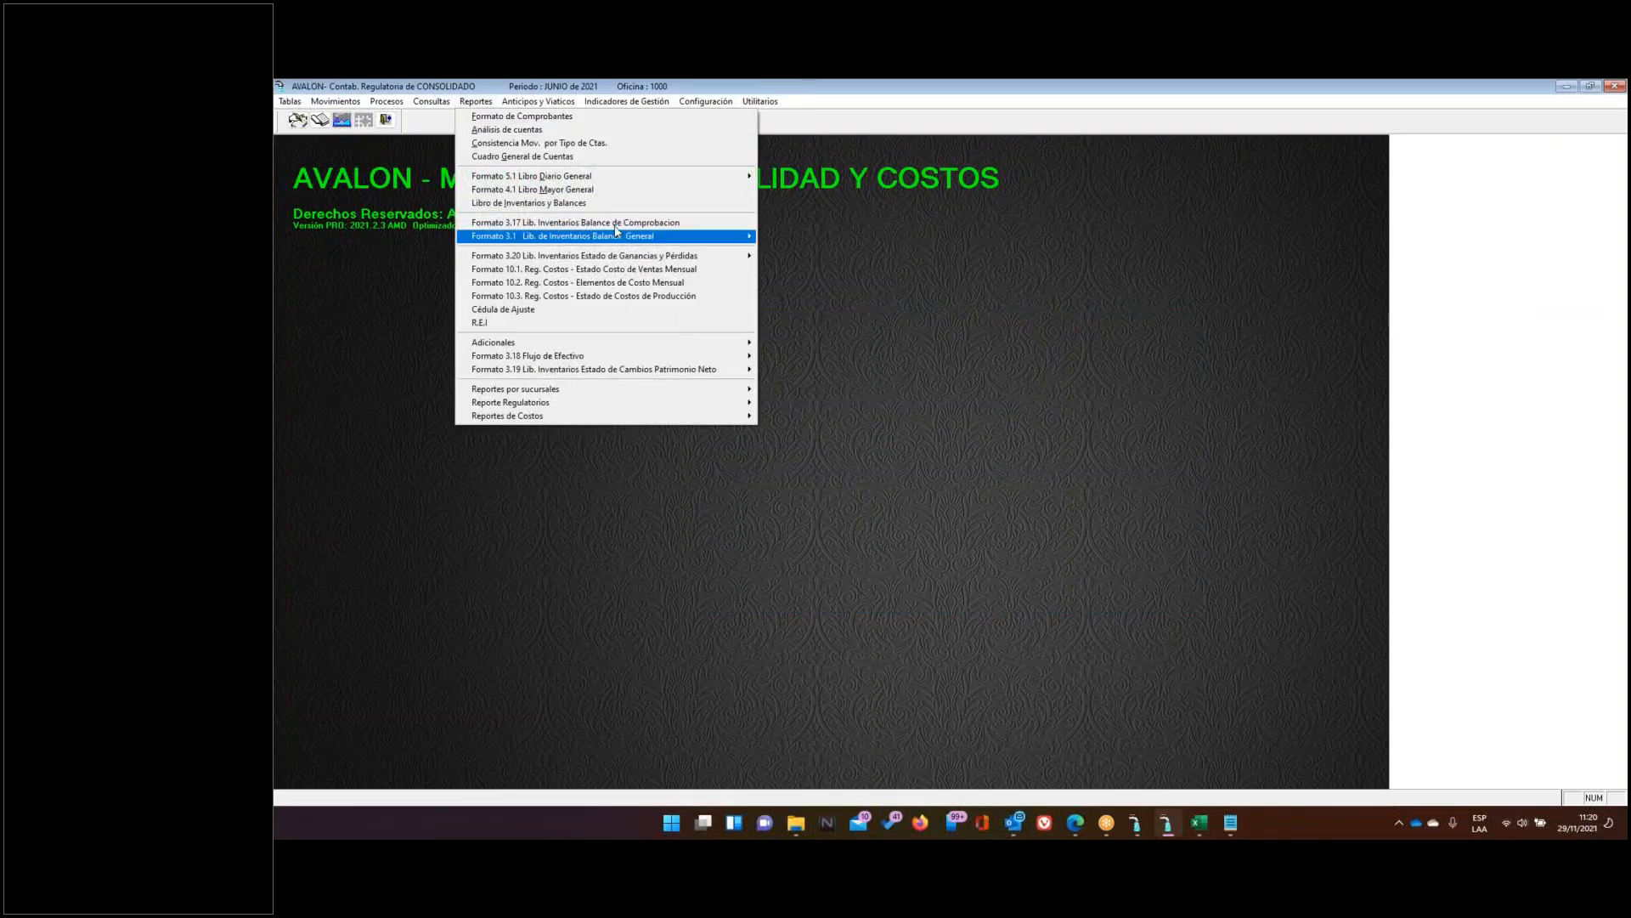
mouse_move(626, 101)
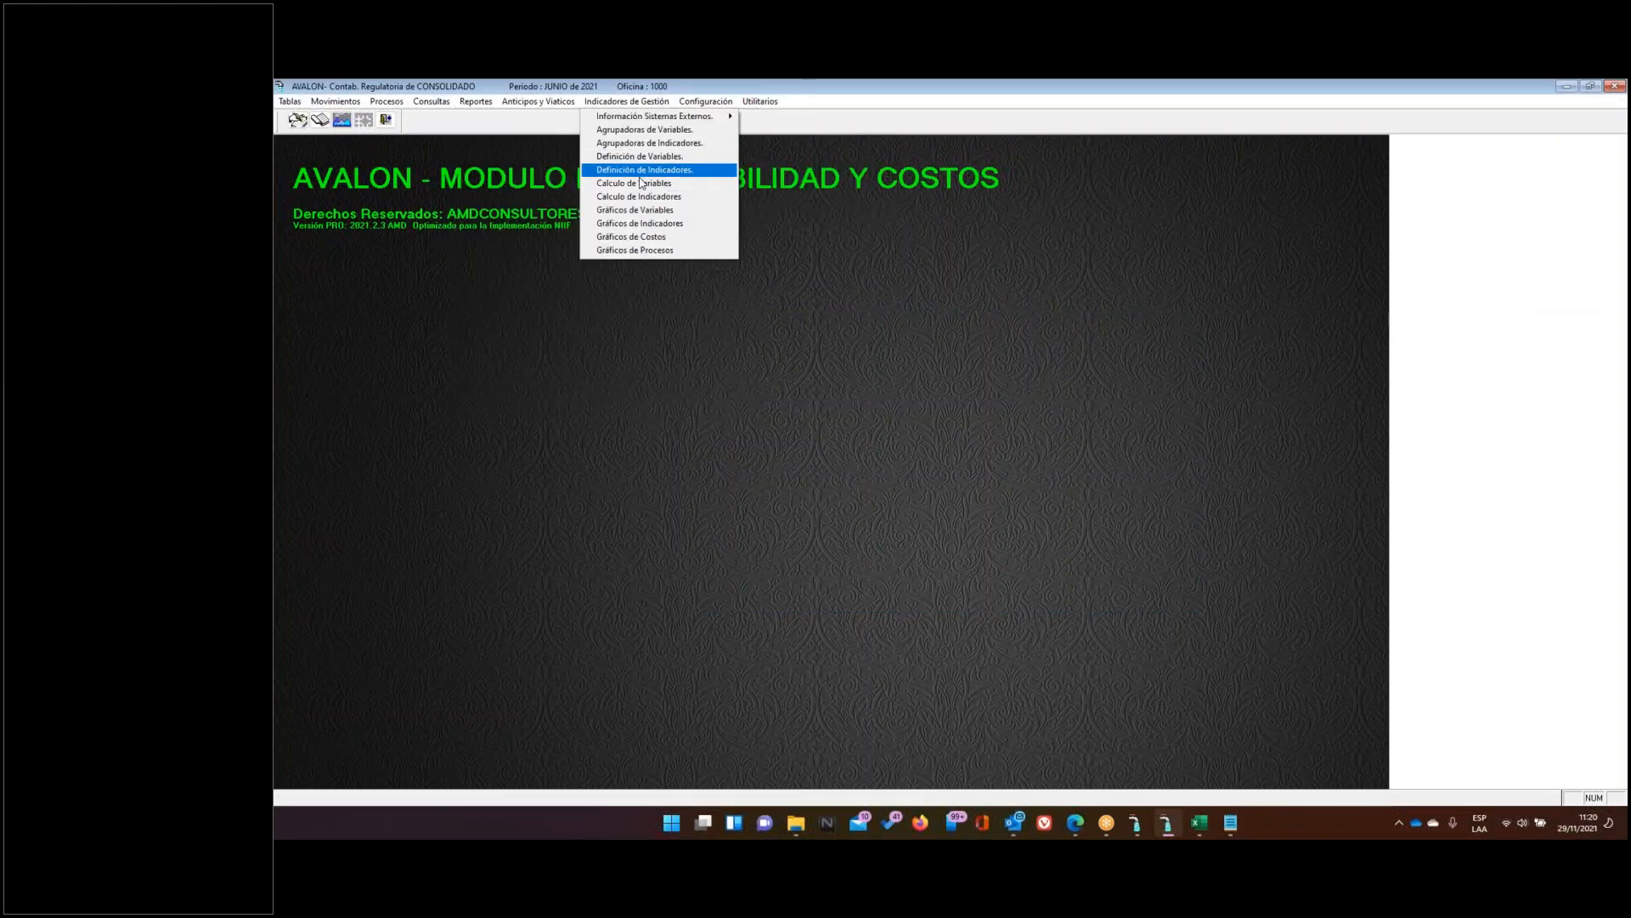
click(663, 182)
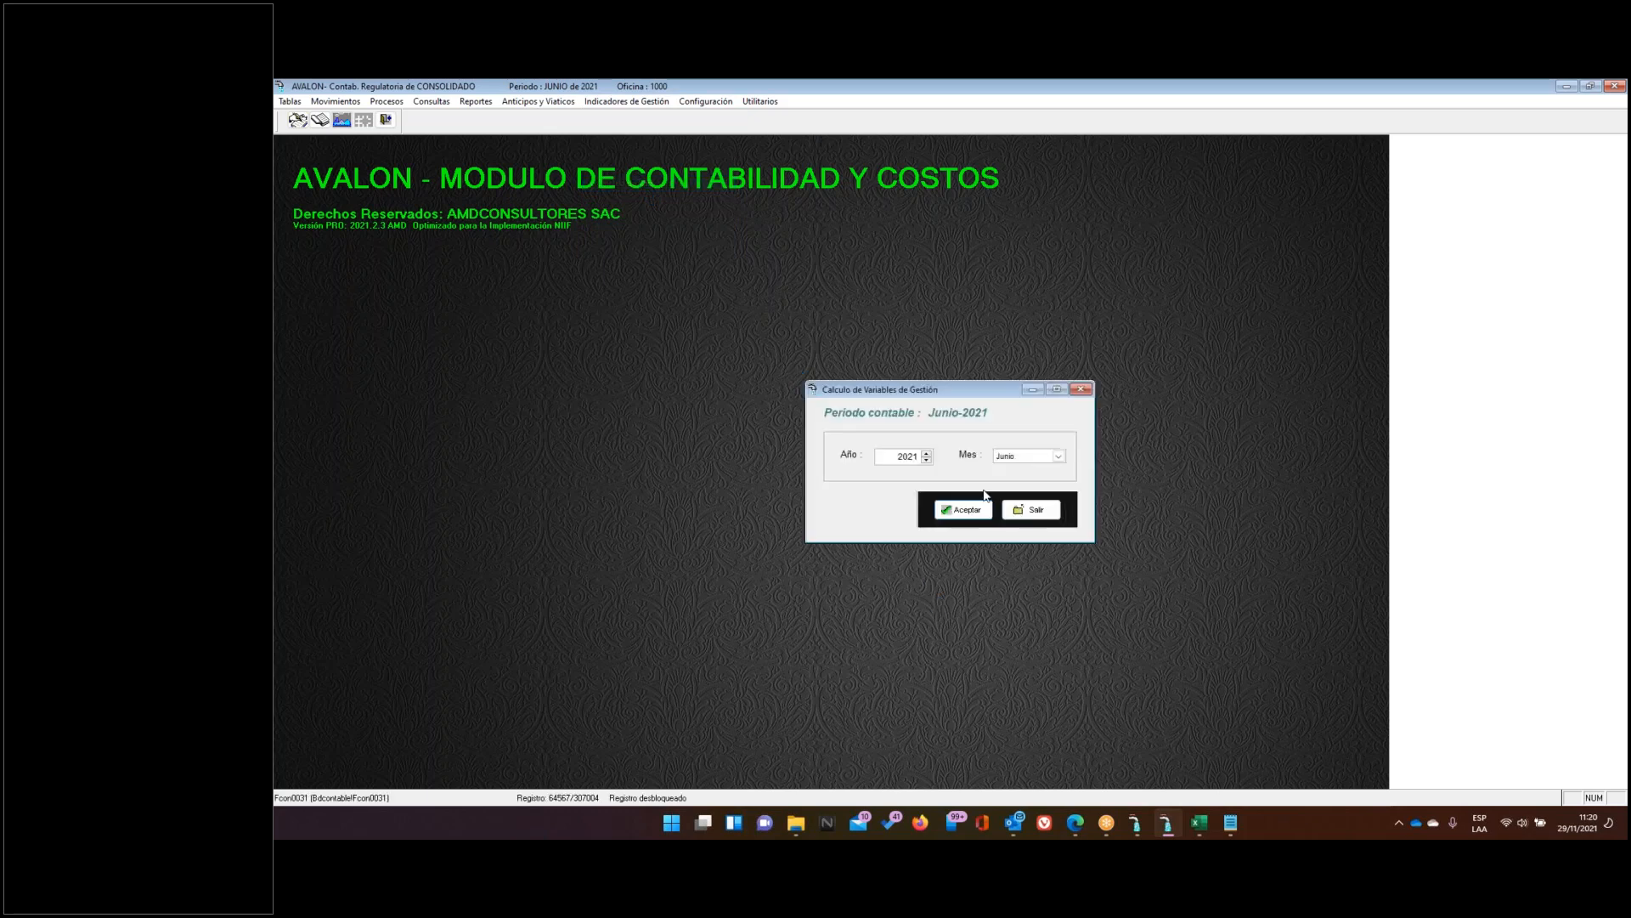
click(1032, 508)
Open Definición de Variables and start a new variable, beginning code V001
click(608, 101)
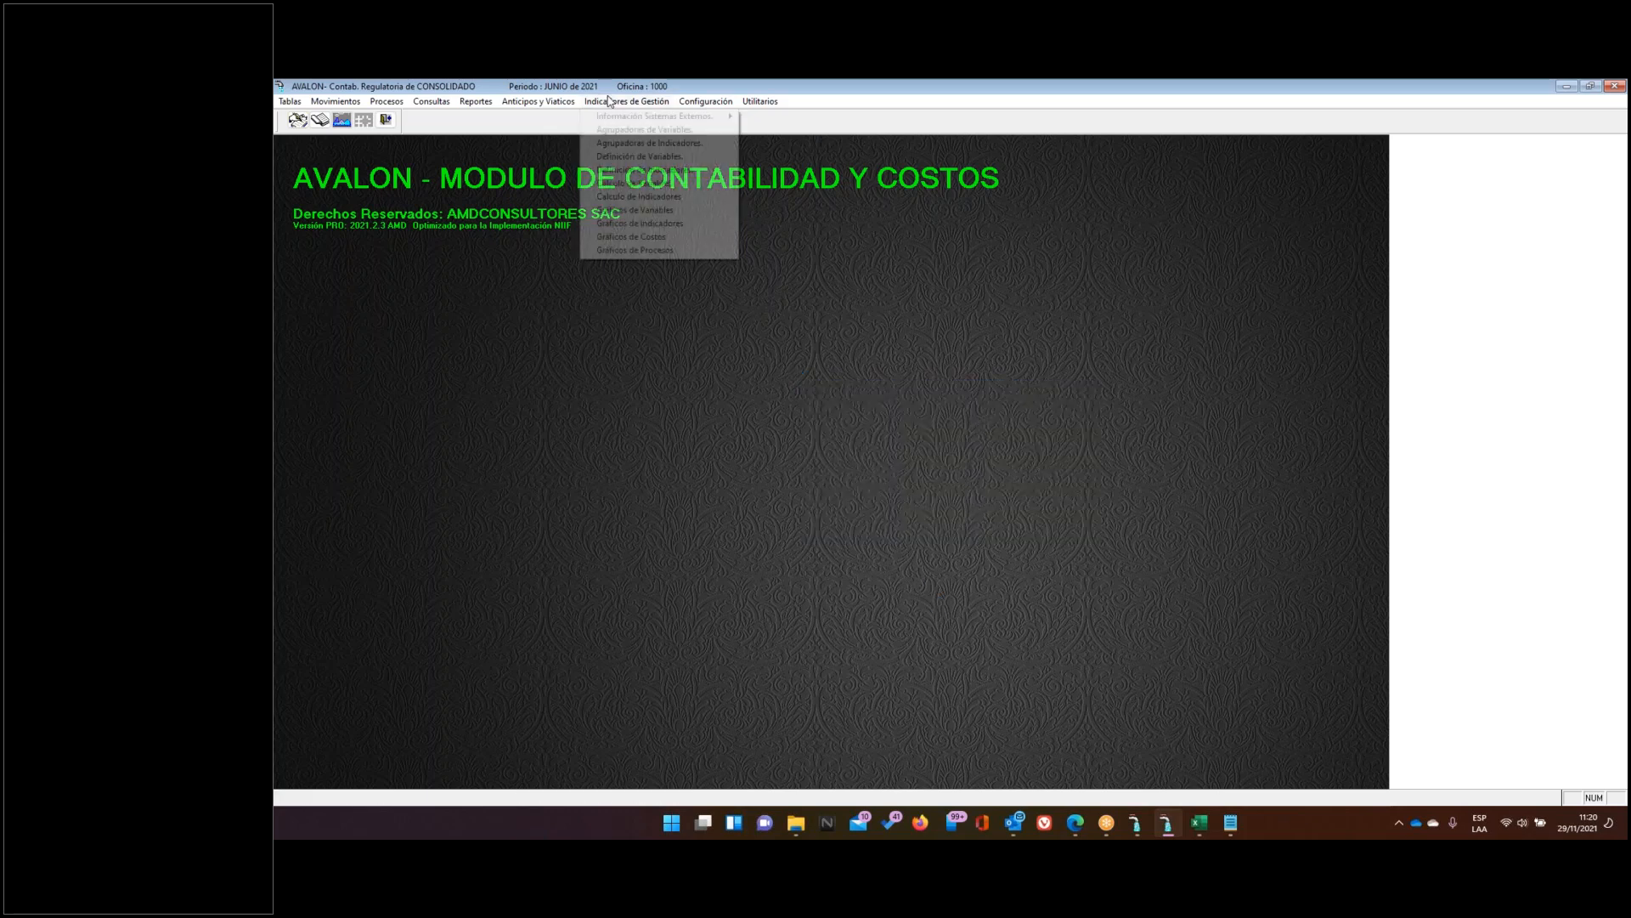
click(650, 157)
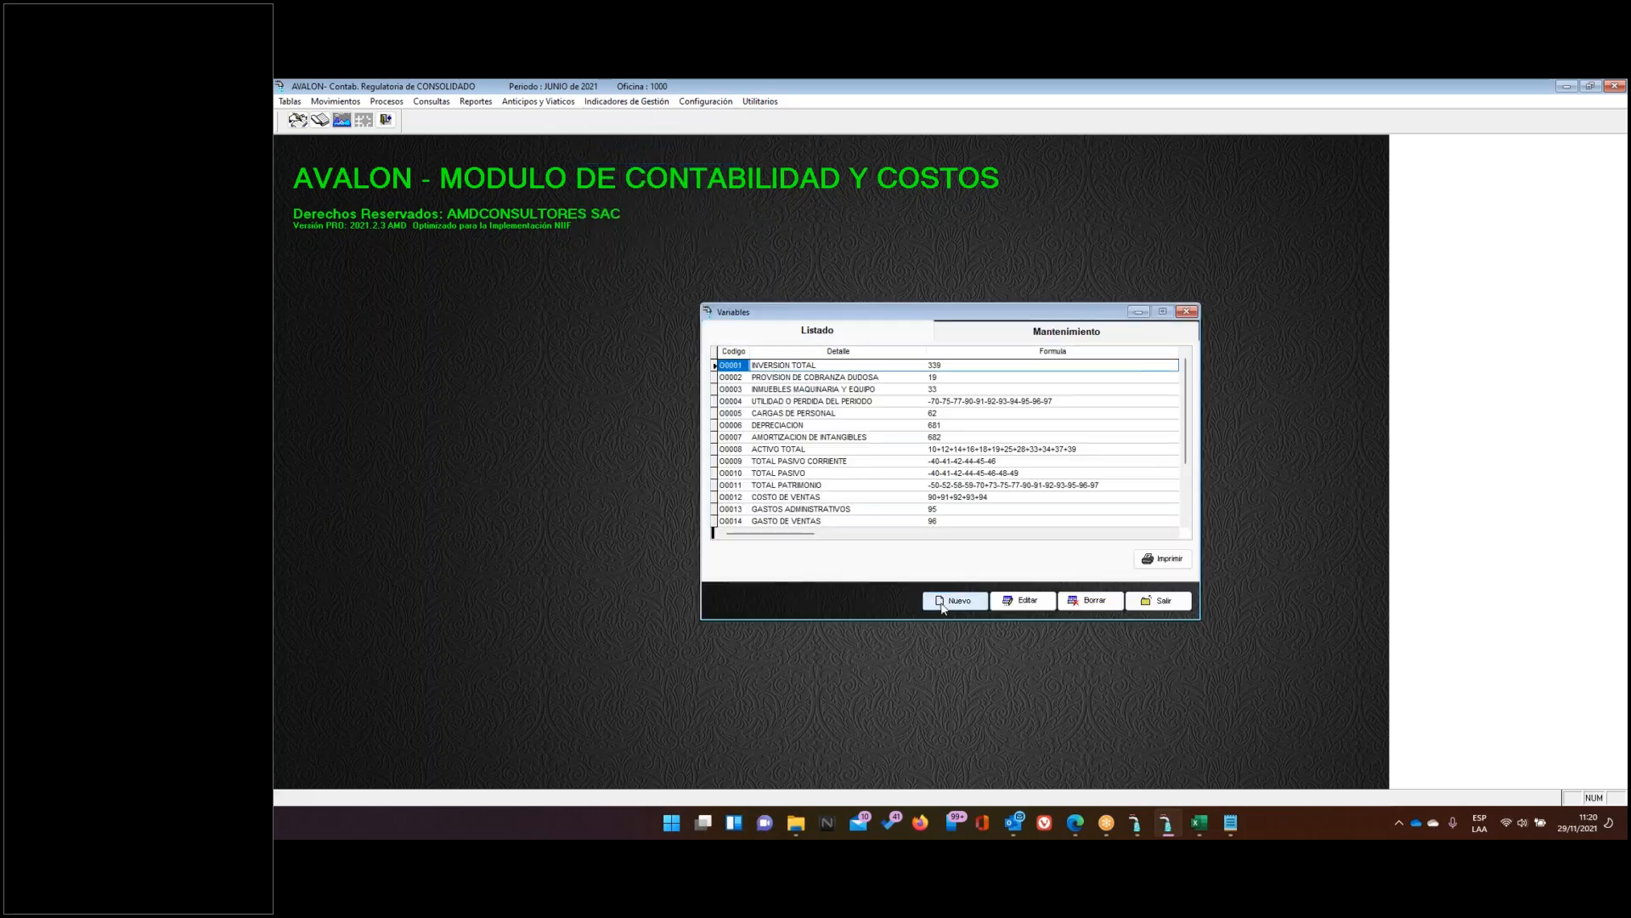
click(955, 600)
text(V001)
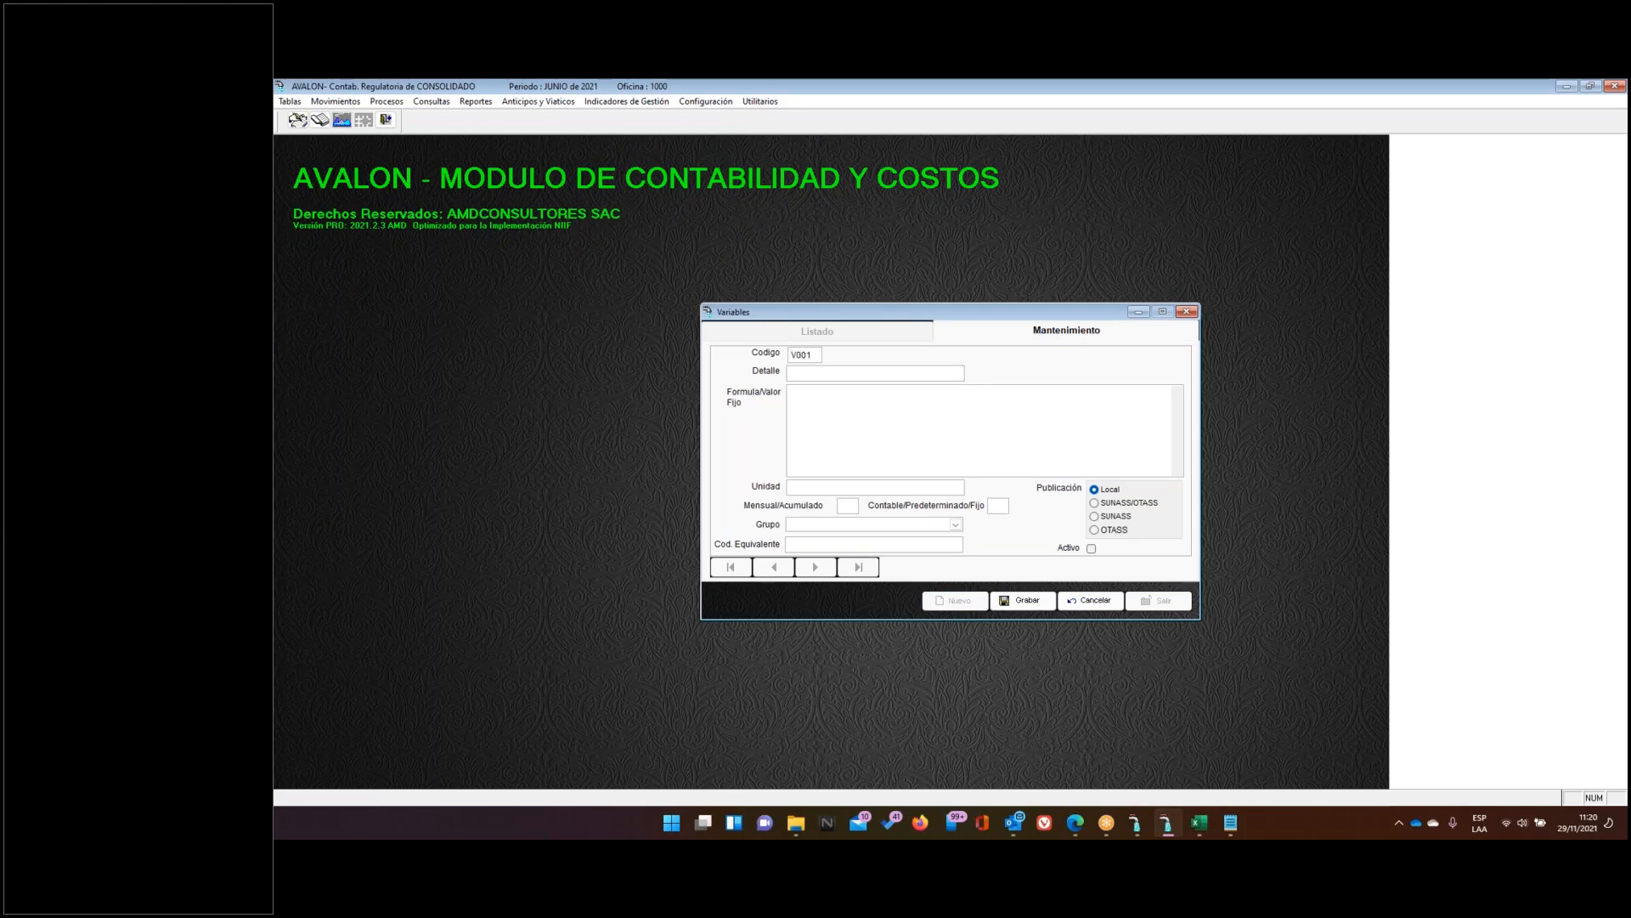
Give variable V001 the detail 'COSTOS DE ALCANTARILLADO'
key(Tab)
text(COSTOS DE ALCANTARILLADO)
key(BackSpace)
key(BackSpace)
text(DO)
Set the formula to Extraecuentaproceso with arguments '636', '9017' and 'A'
click(1230, 822)
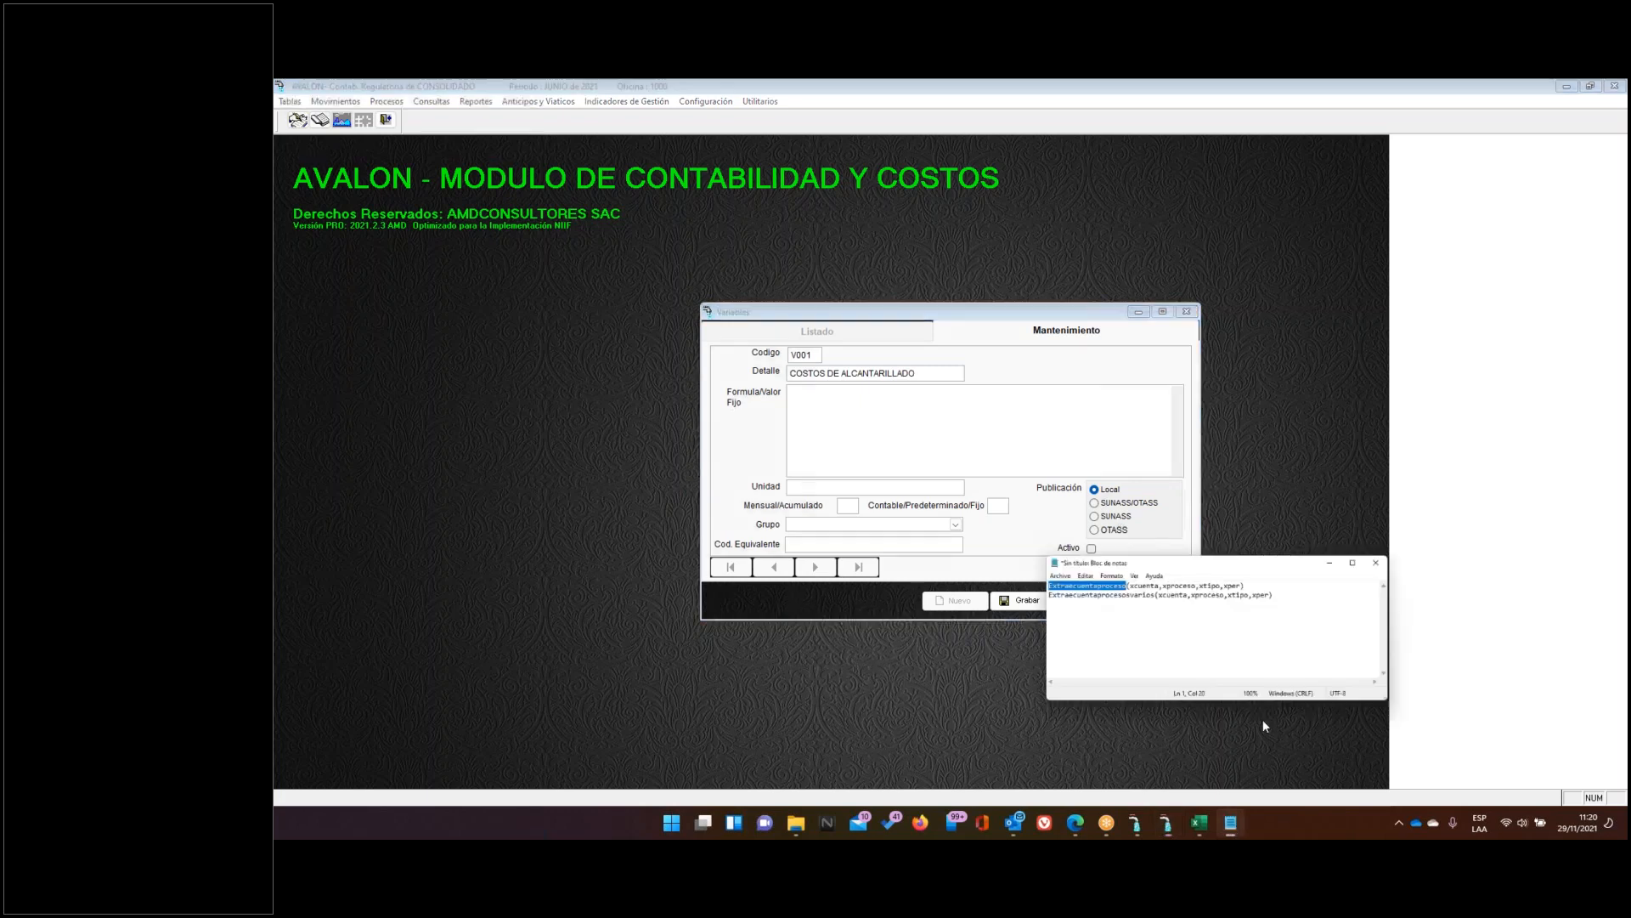
click(1045, 503)
drag(986, 503, 1092, 503)
key(ctrl+c)
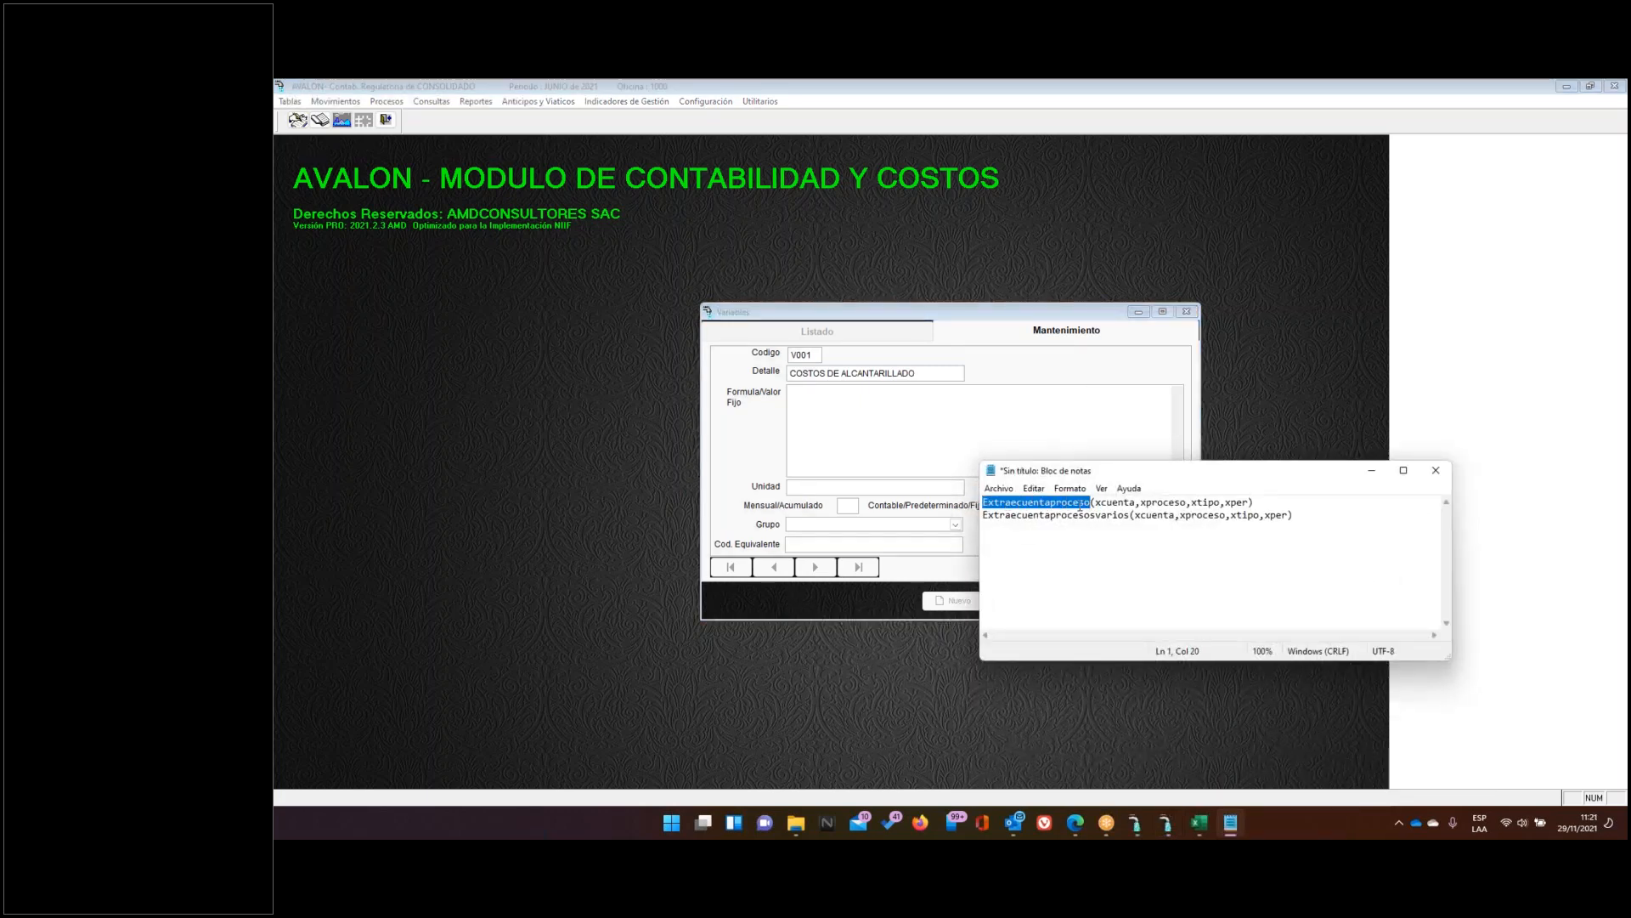
click(922, 422)
key(ctrl+v)
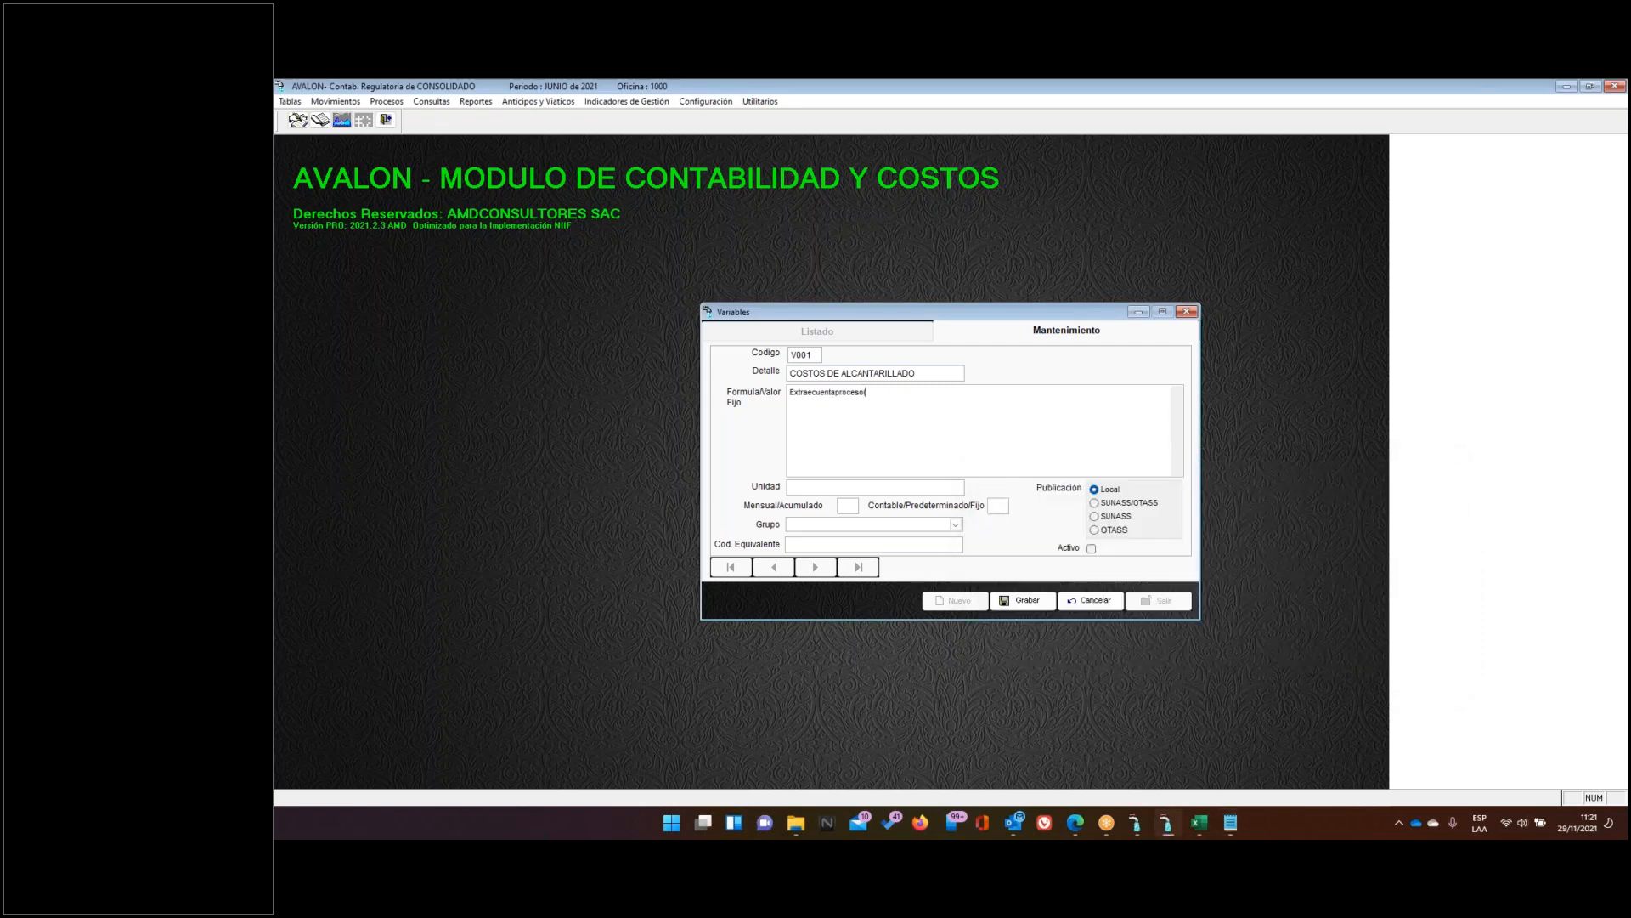
text(('636)
text(,'901)
text(,'M)
text('A)
drag(882, 393, 869, 392)
drag(886, 392, 905, 393)
click(289, 103)
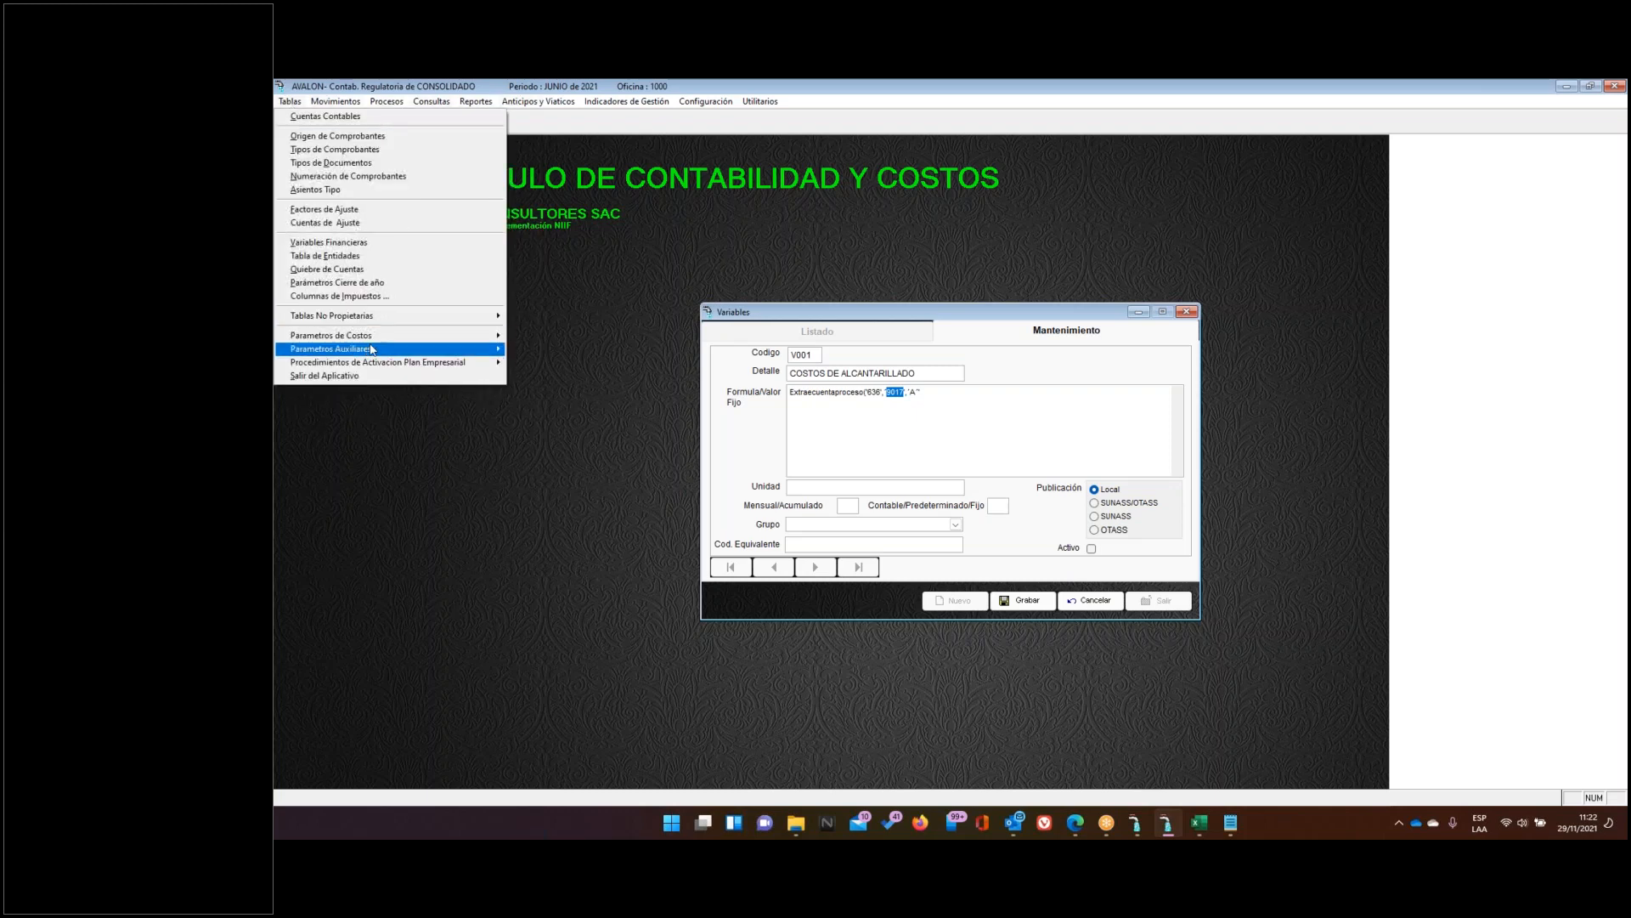
mouse_move(414, 338)
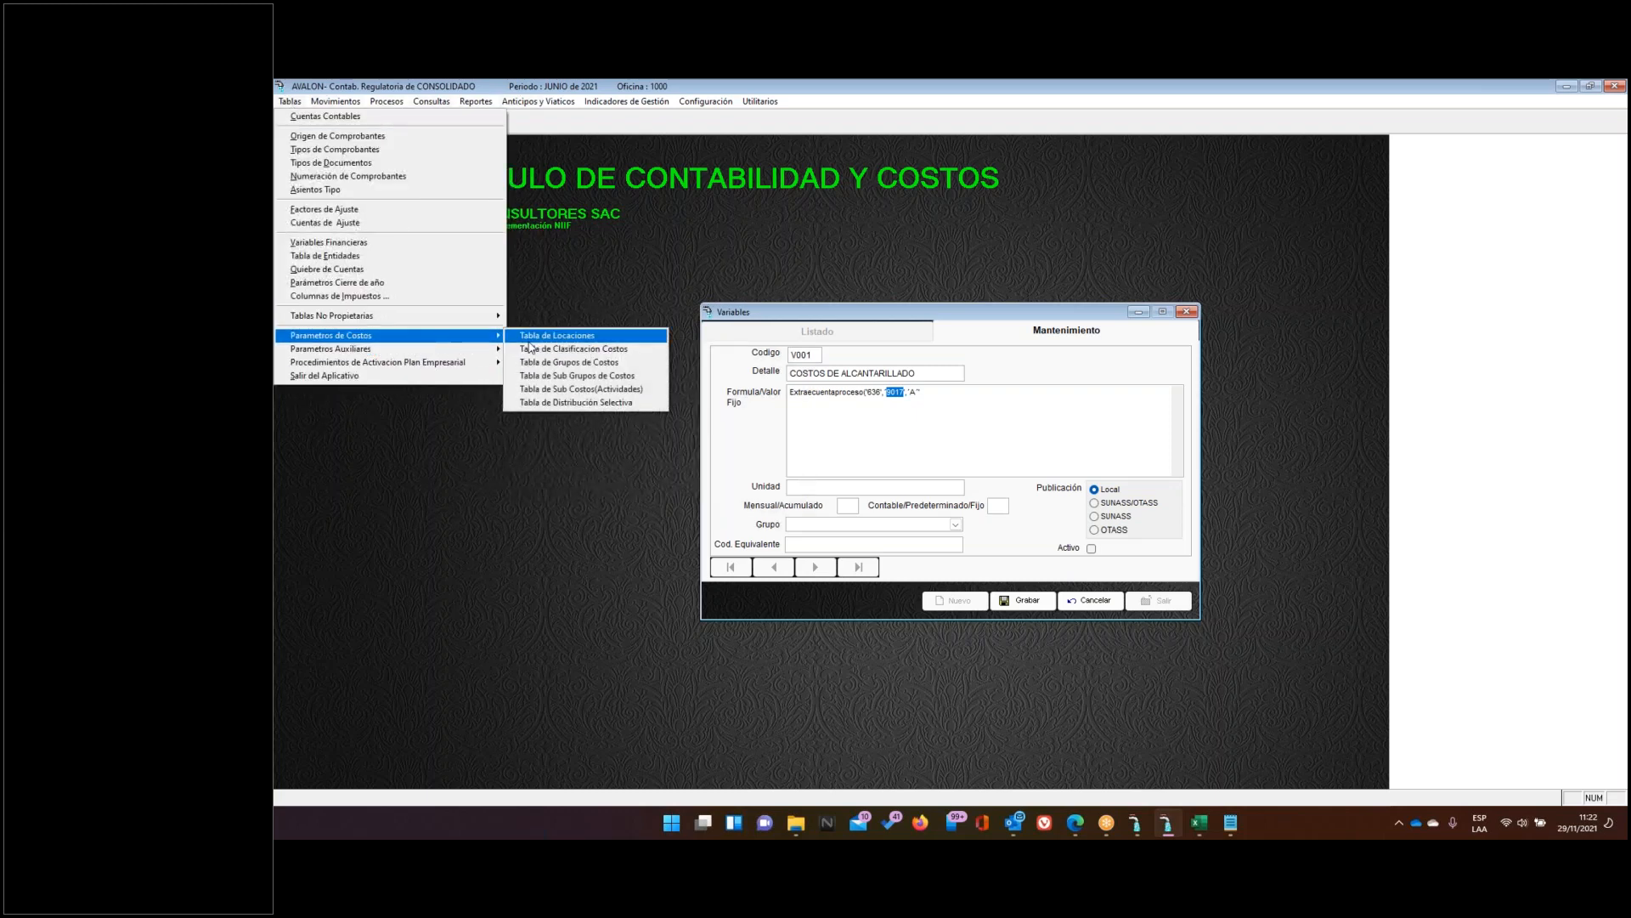
click(561, 390)
click(1056, 502)
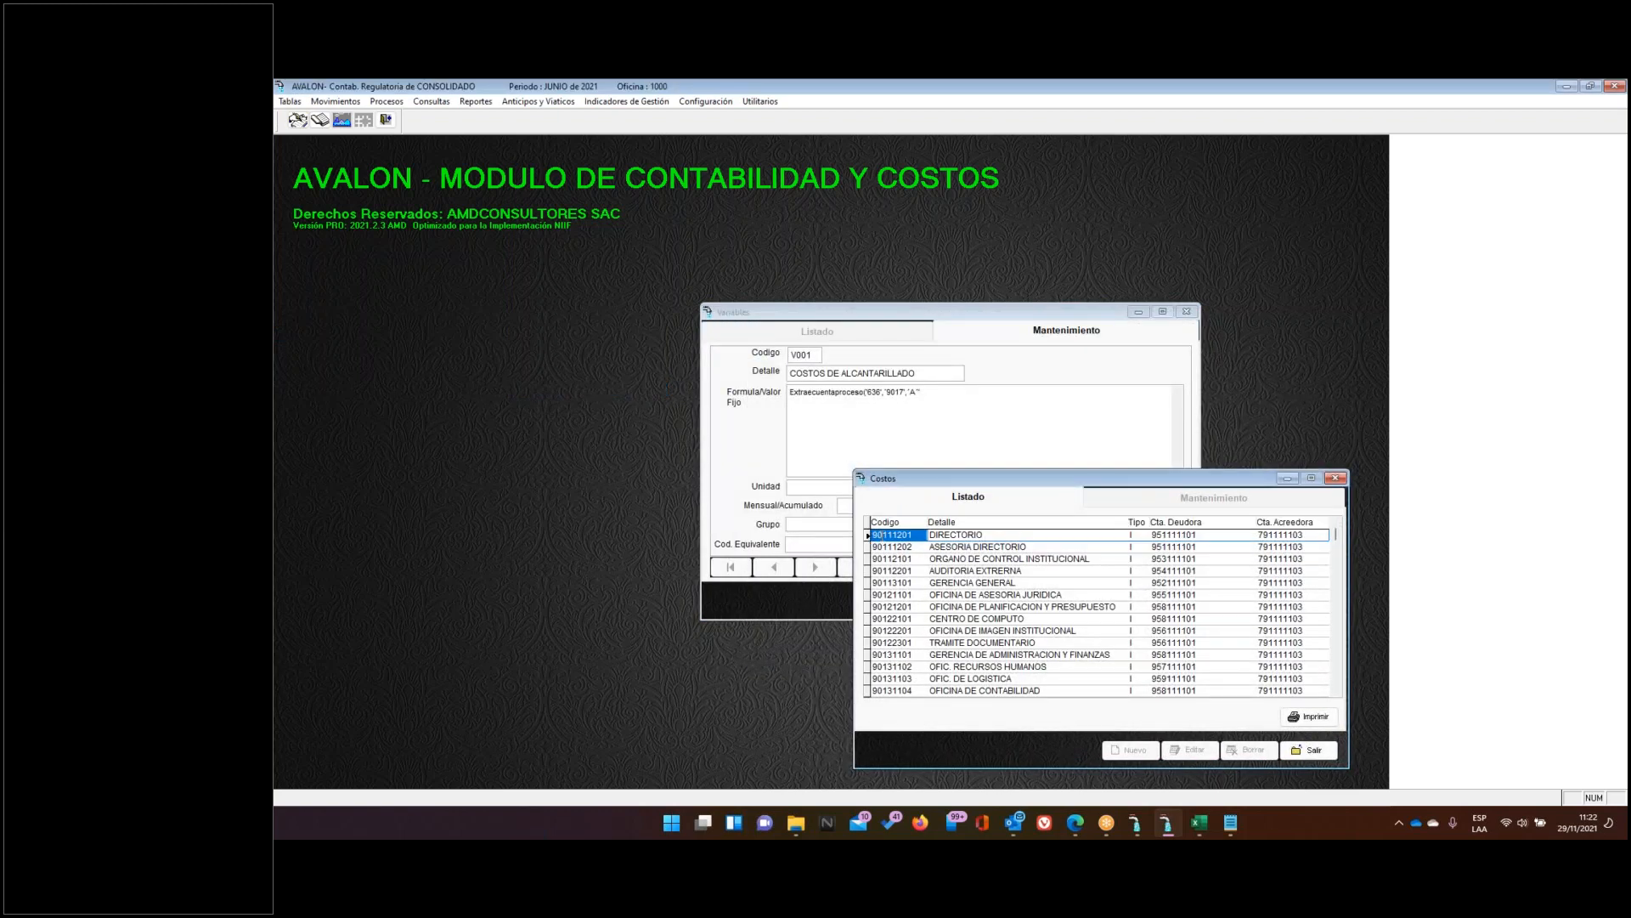
drag(872, 536, 876, 534)
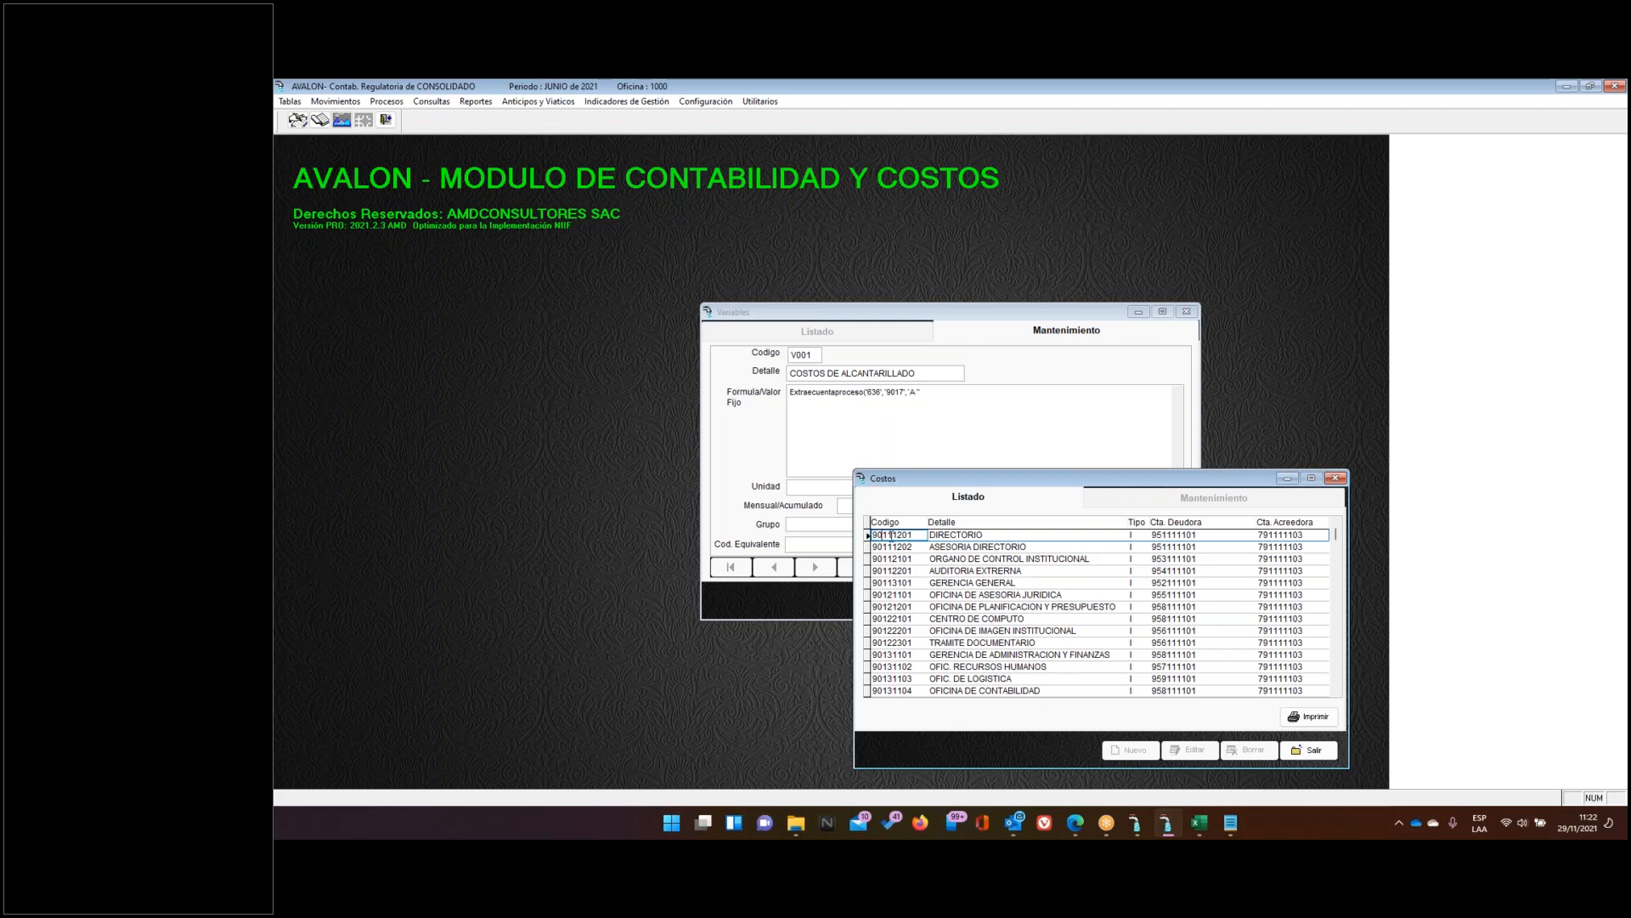
drag(887, 535, 893, 535)
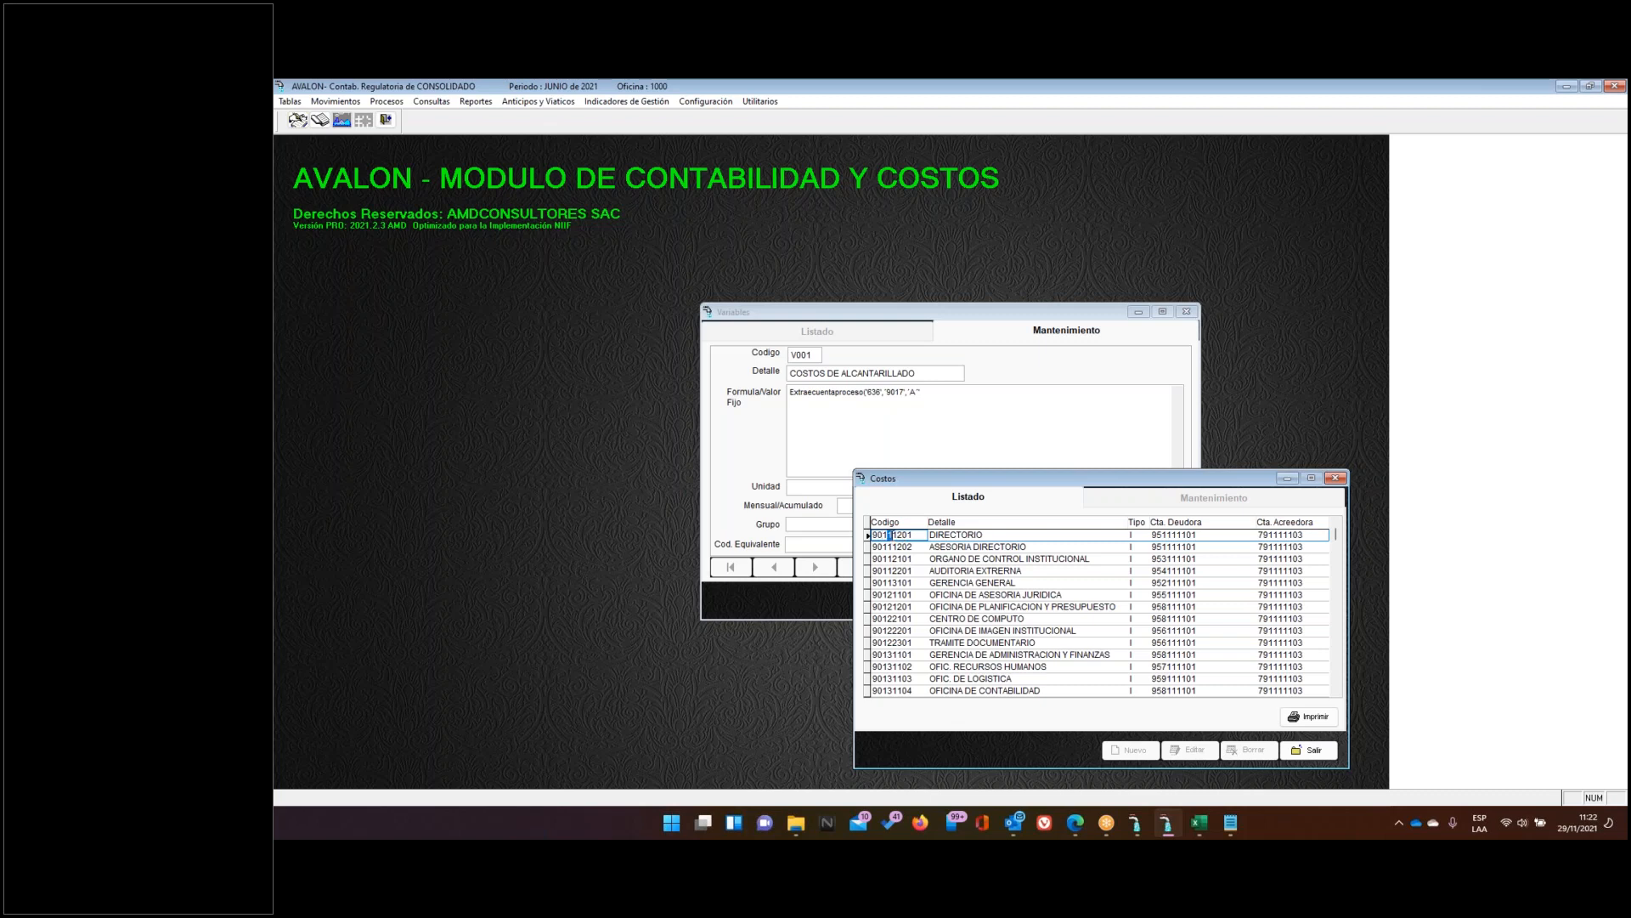
click(1293, 751)
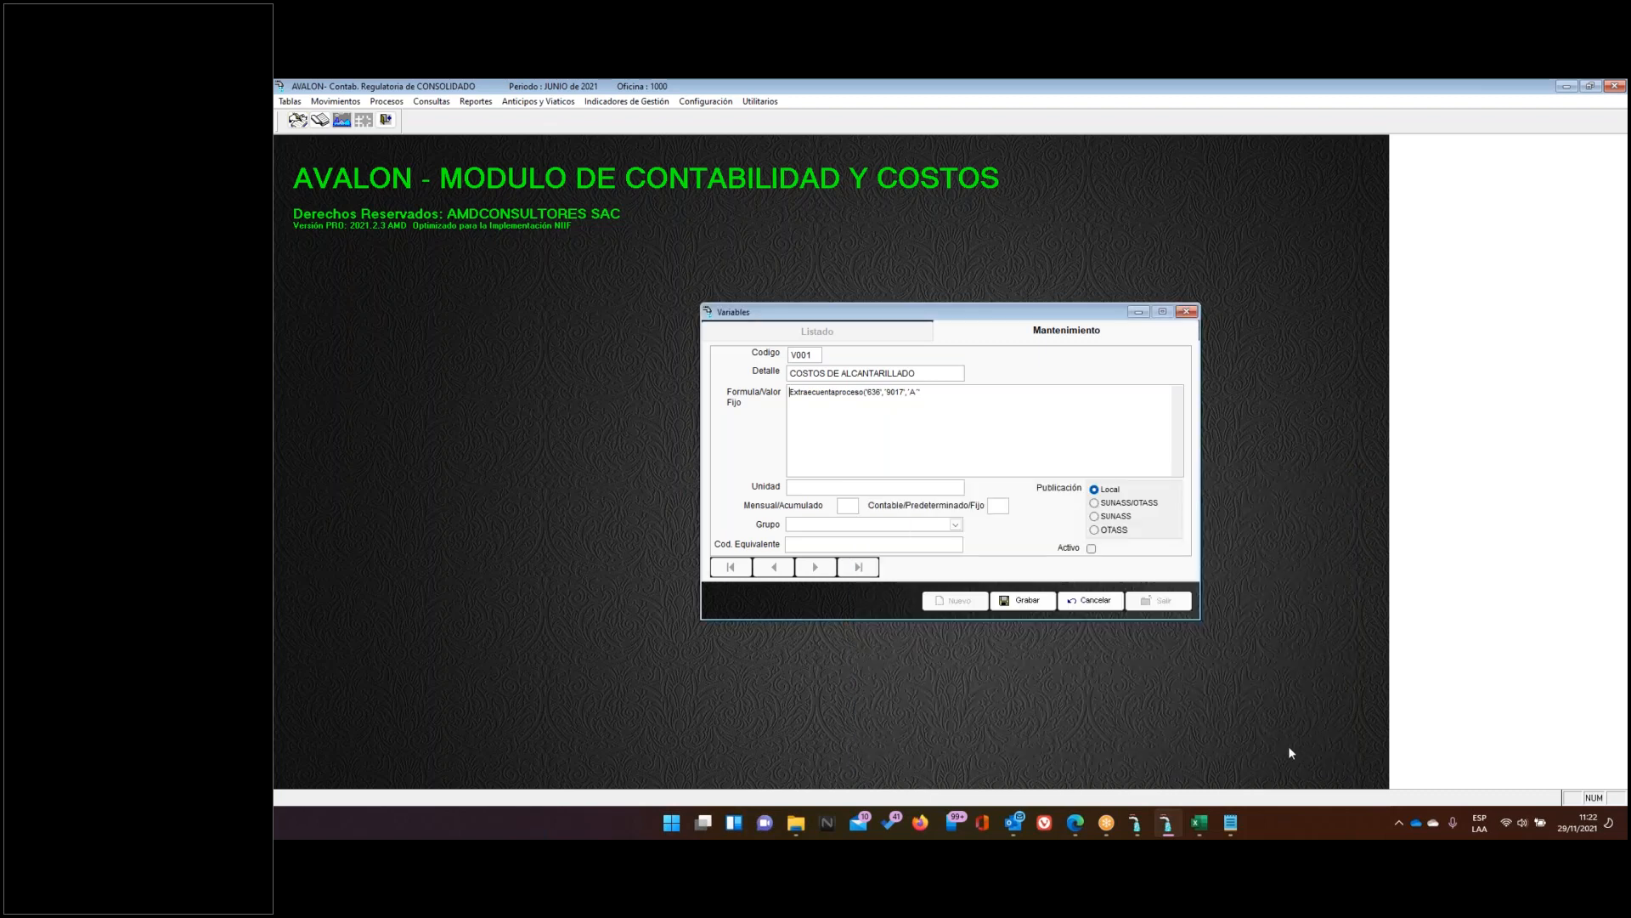
click(289, 101)
mouse_move(426, 334)
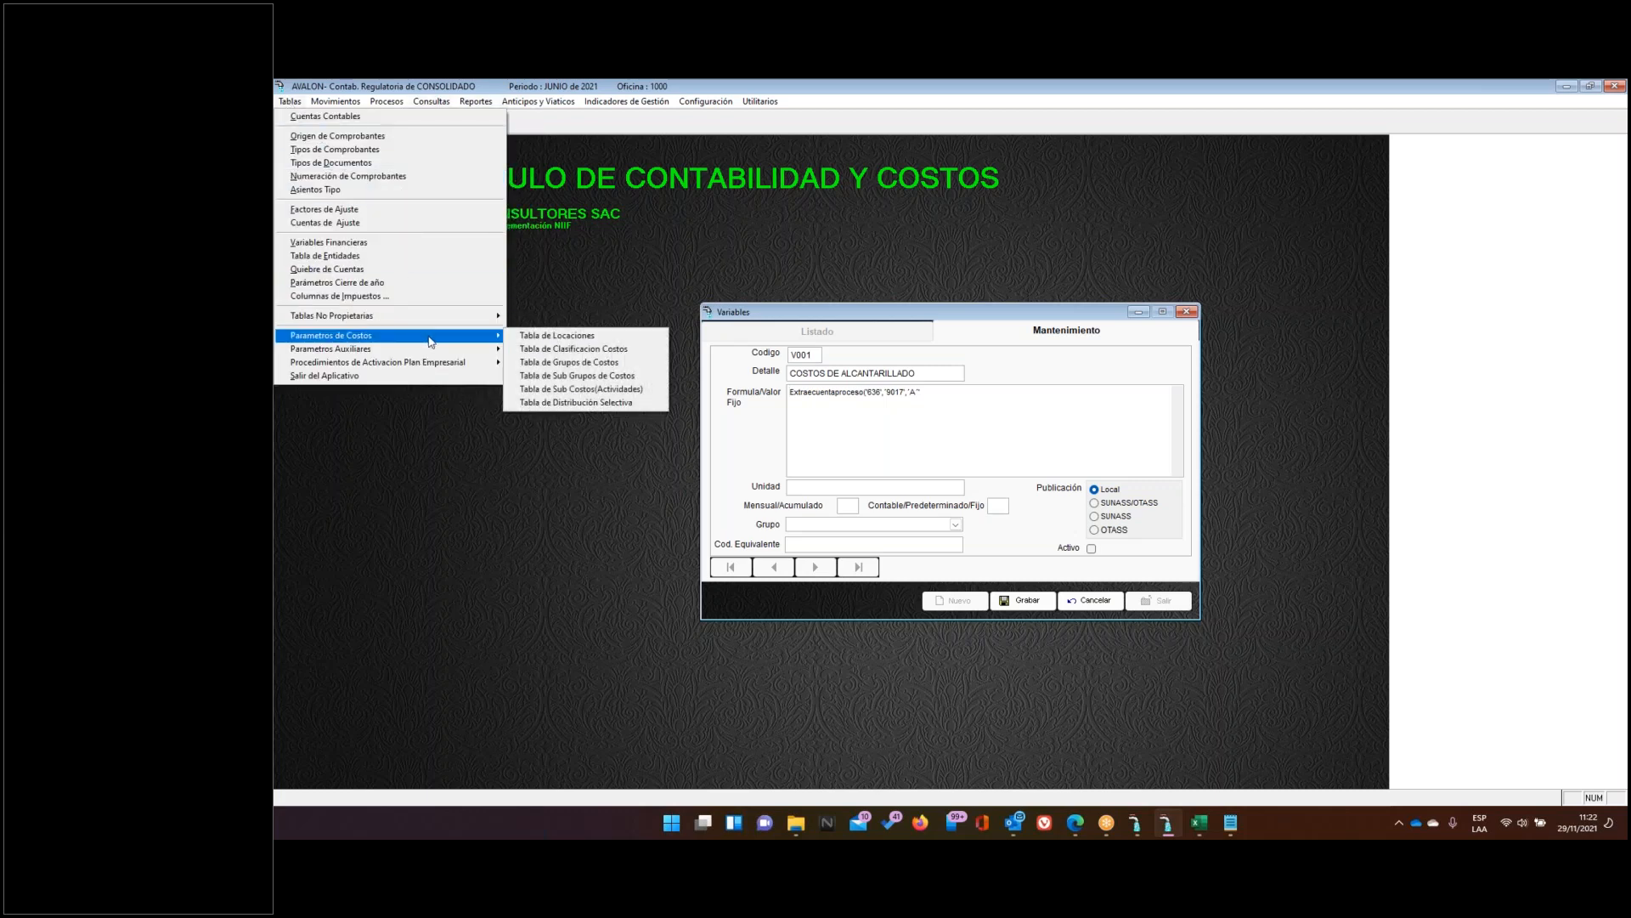
click(599, 349)
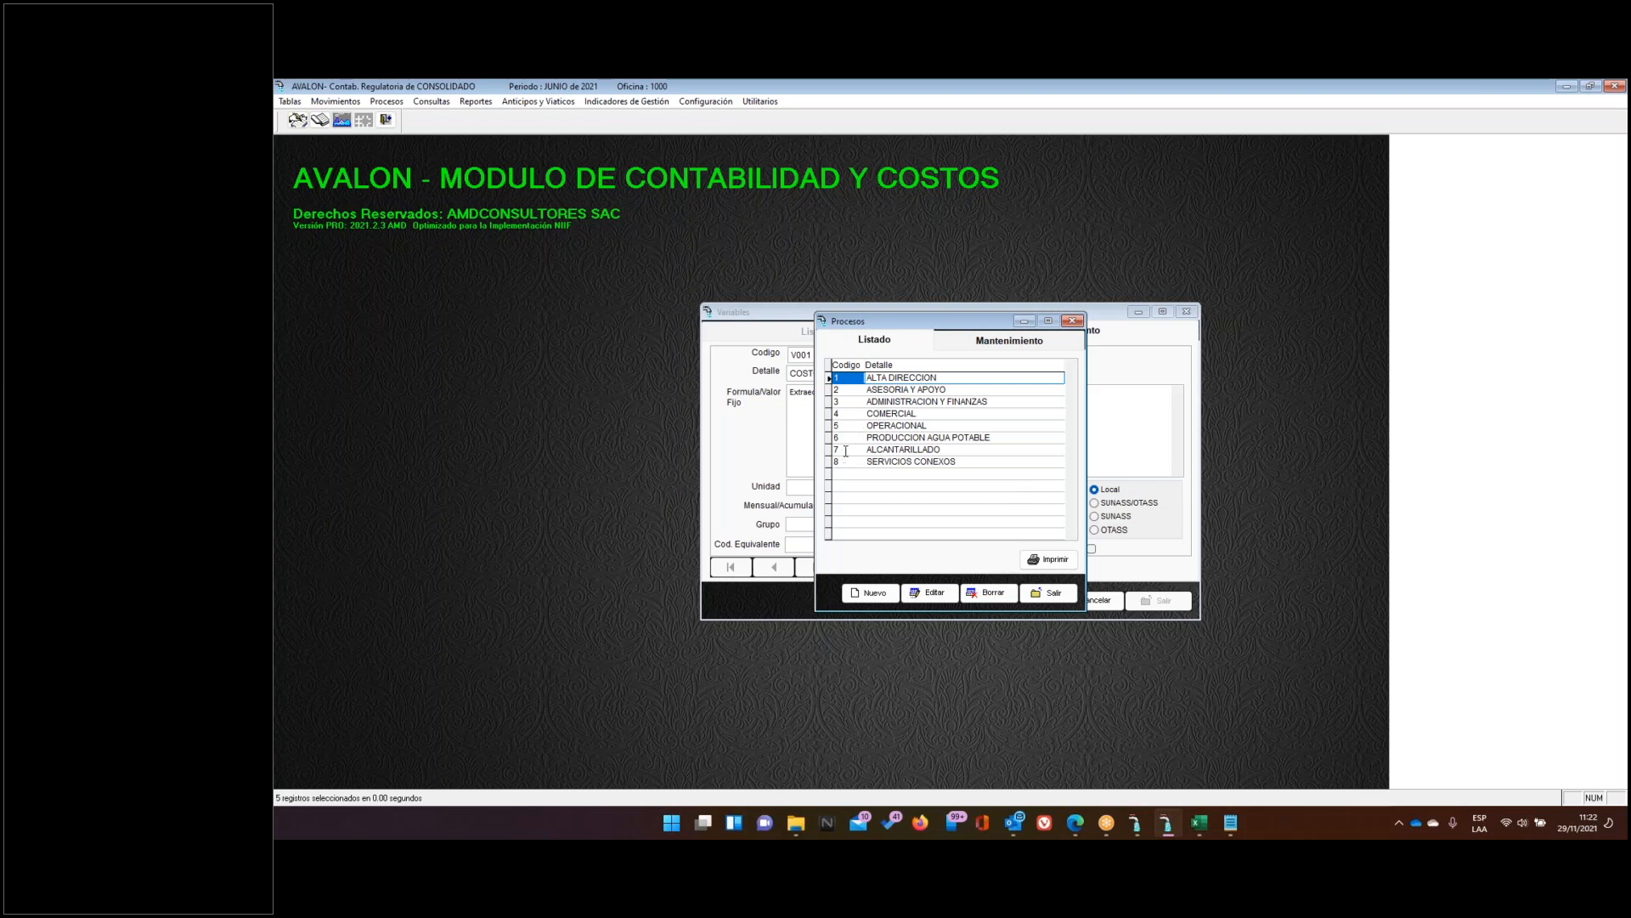
click(848, 447)
drag(909, 320, 1215, 228)
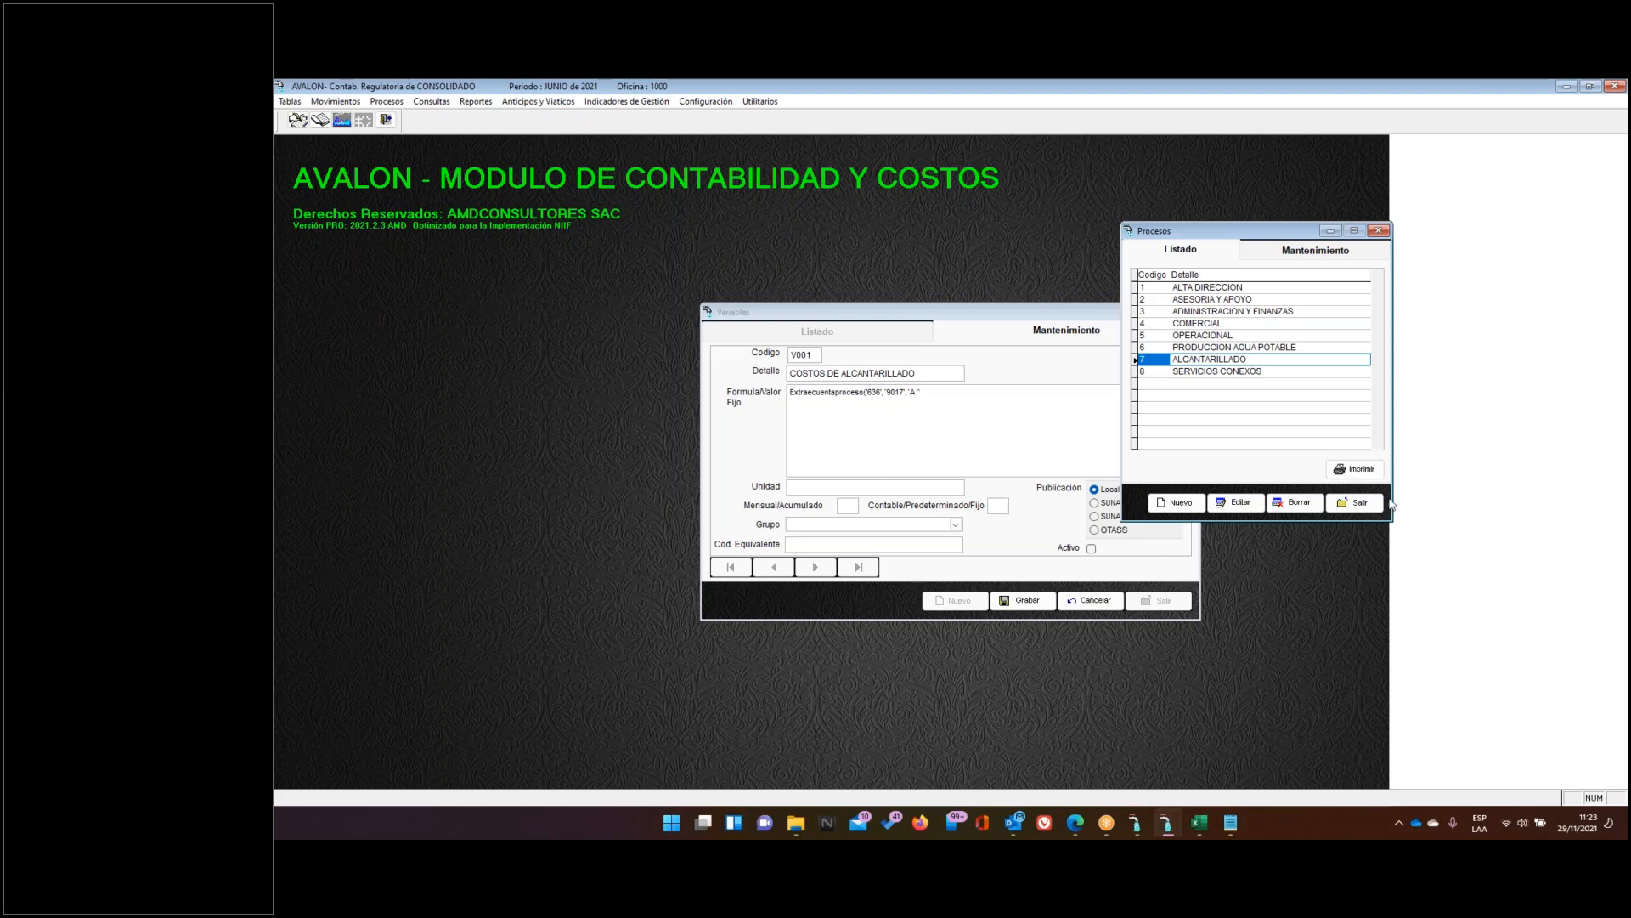
click(1353, 506)
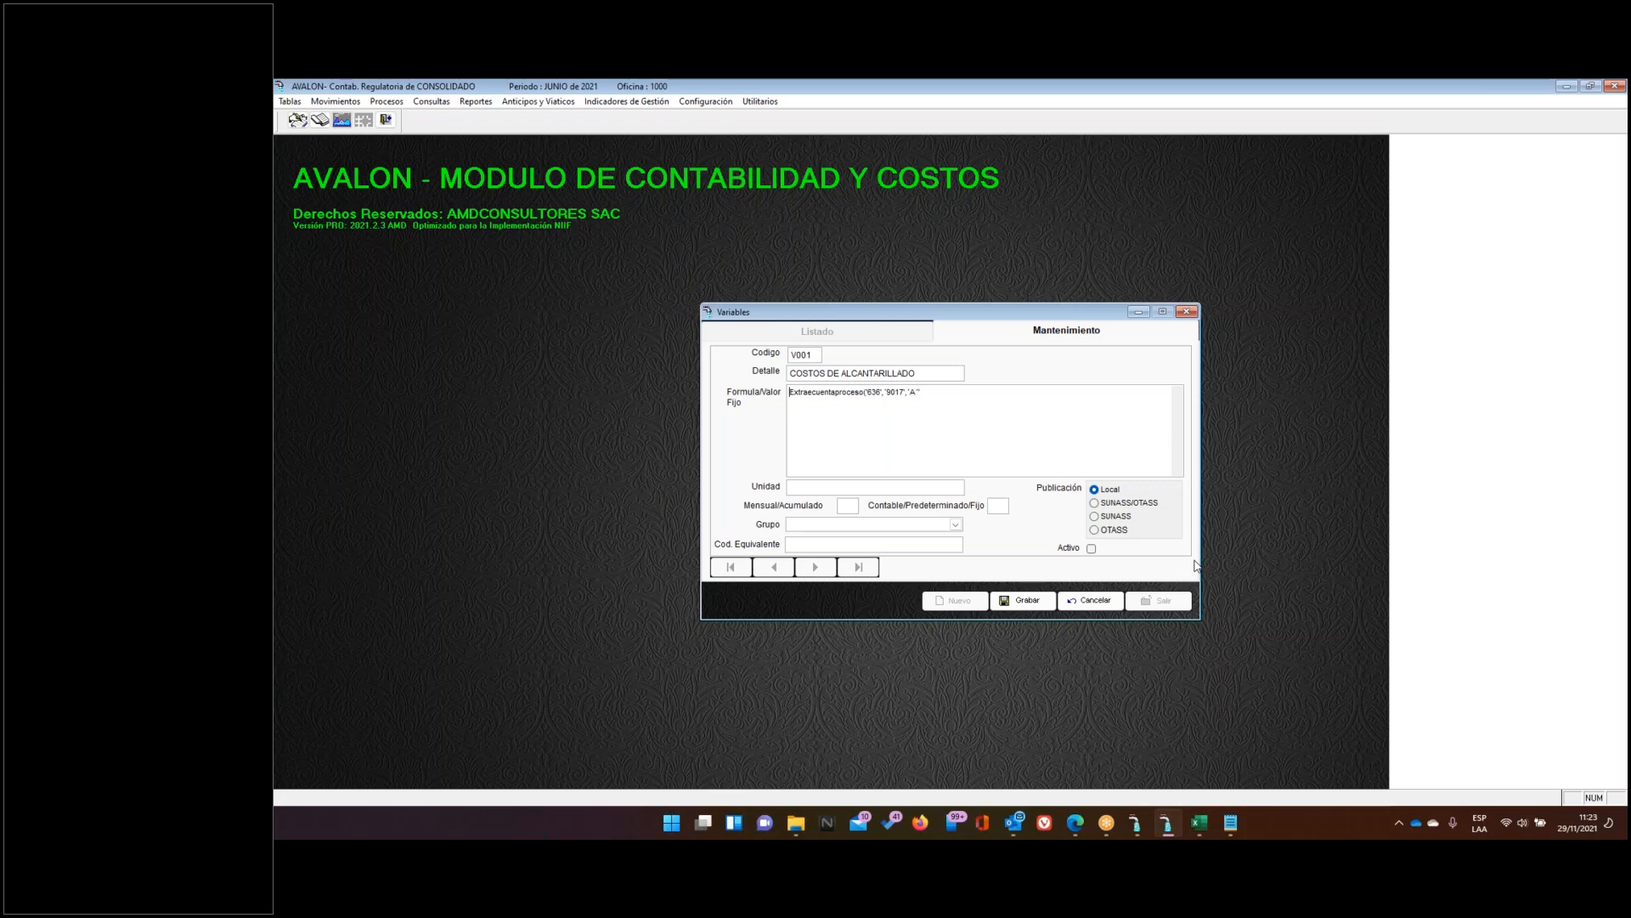
Cancel the unsaved V001, scroll the variables list, and view the C/P/F legend in Excel
click(1091, 601)
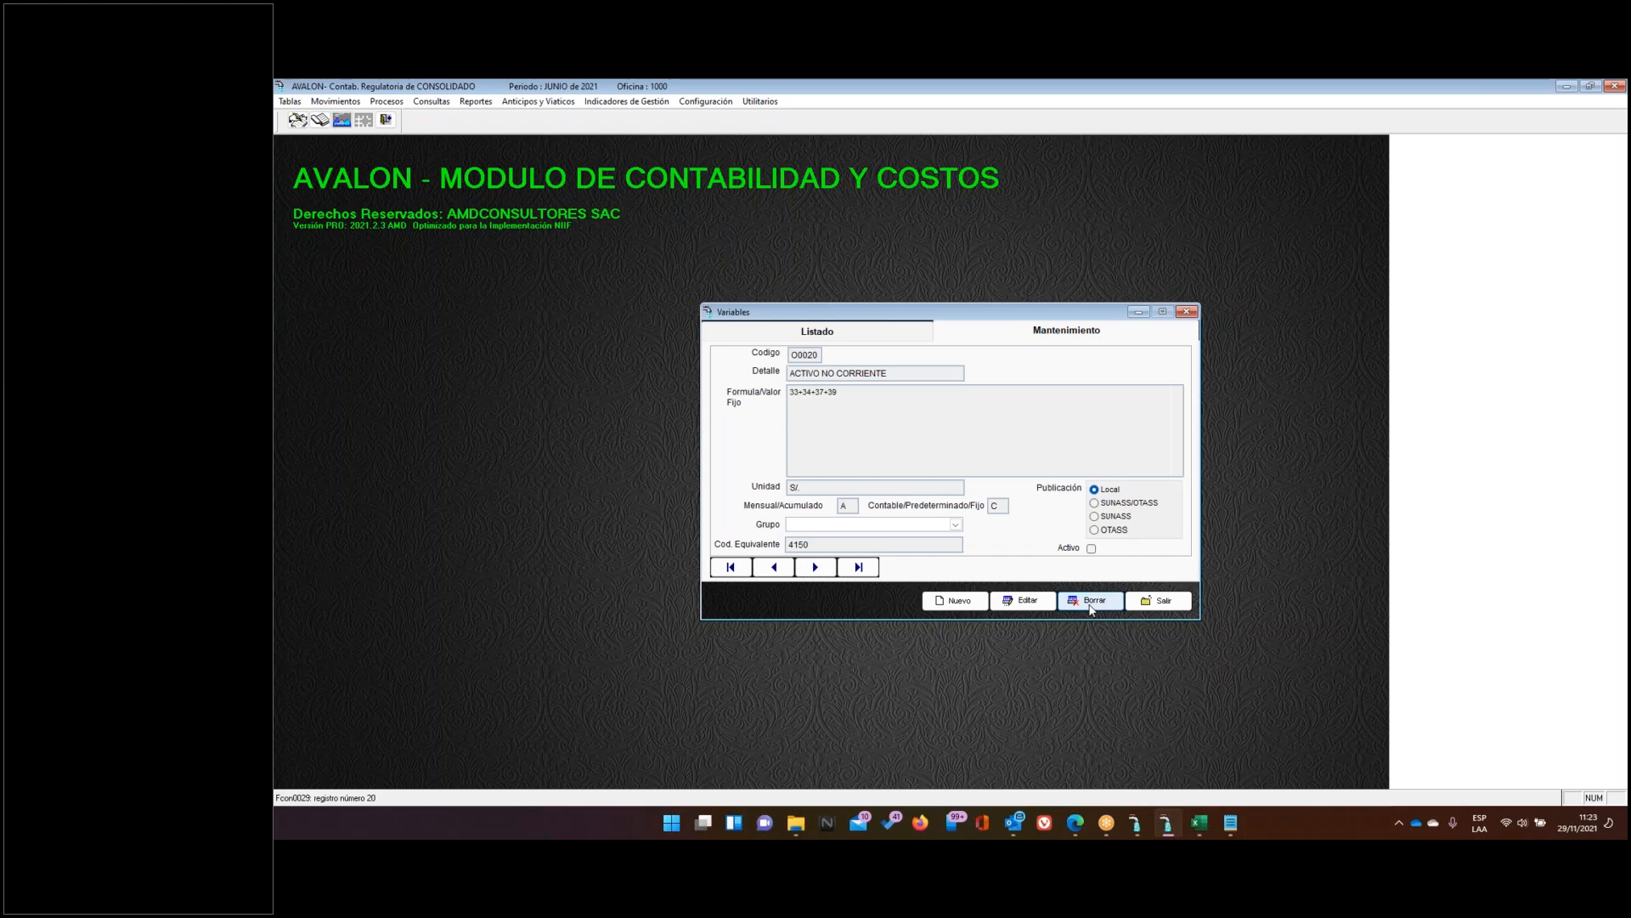
click(844, 340)
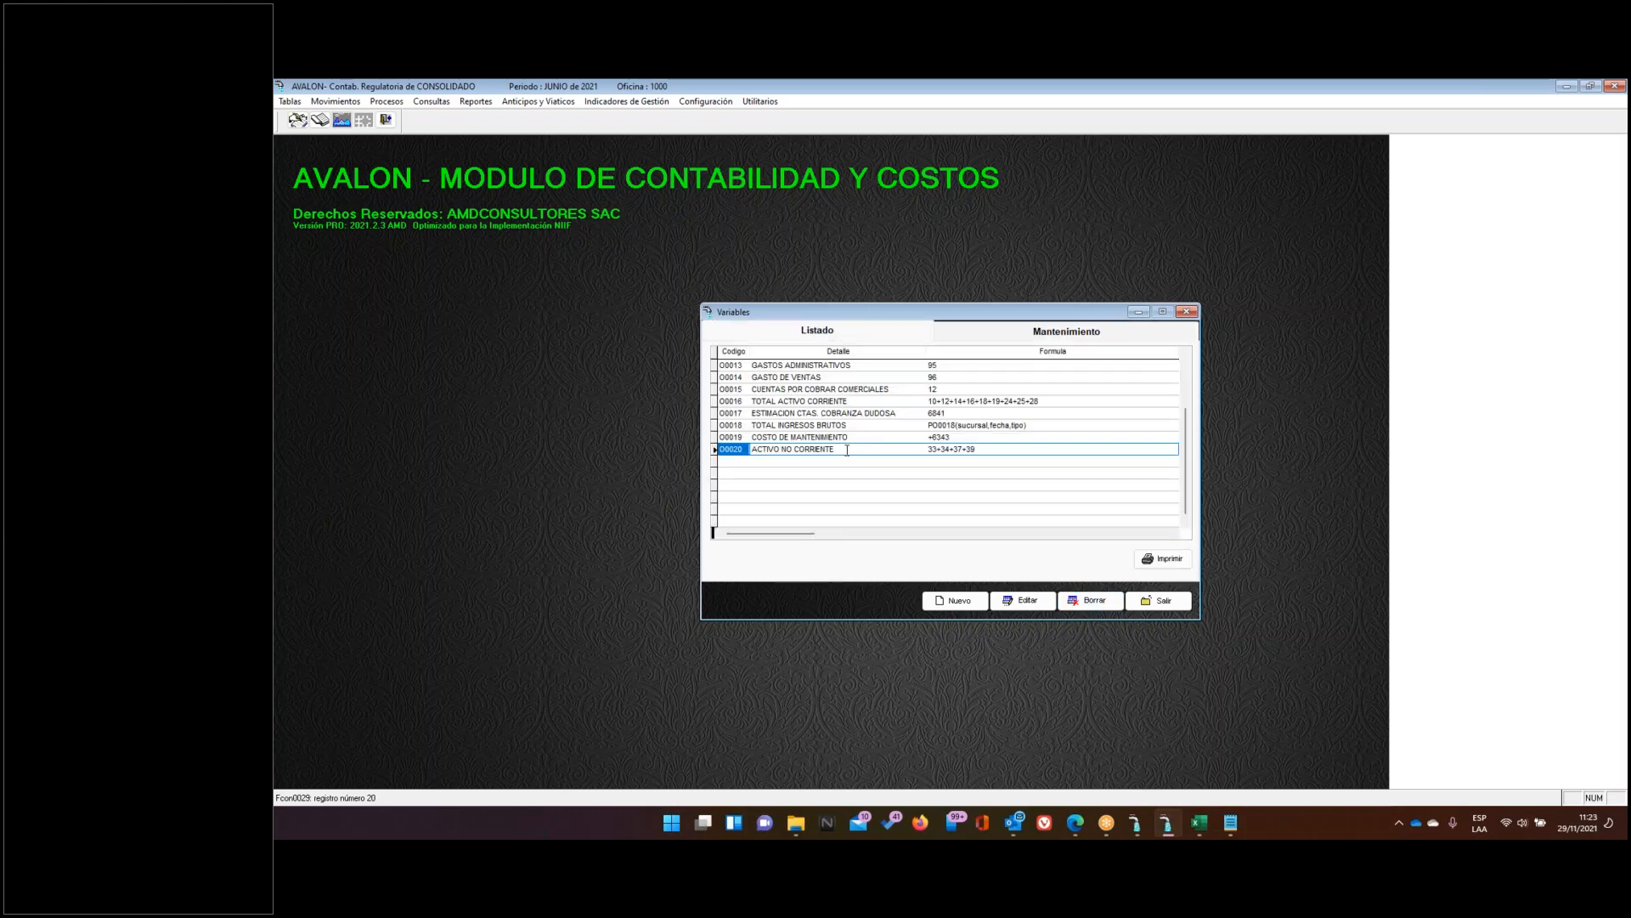
scroll(801, 464, up, 4)
scroll(825, 451, up, 2)
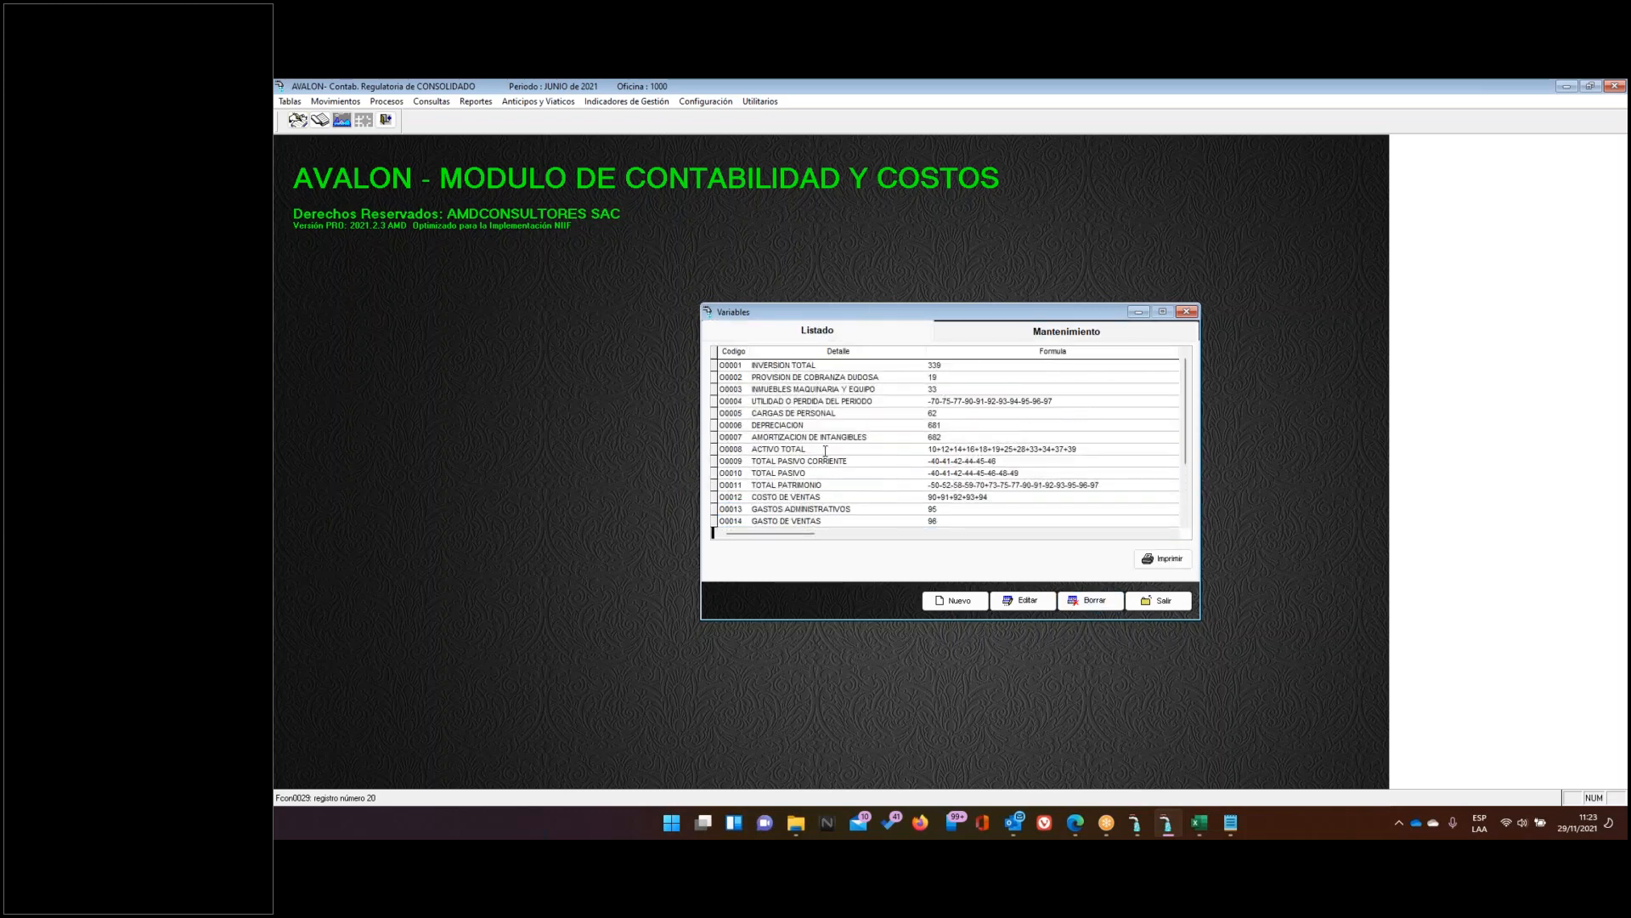
scroll(825, 452, down, 3)
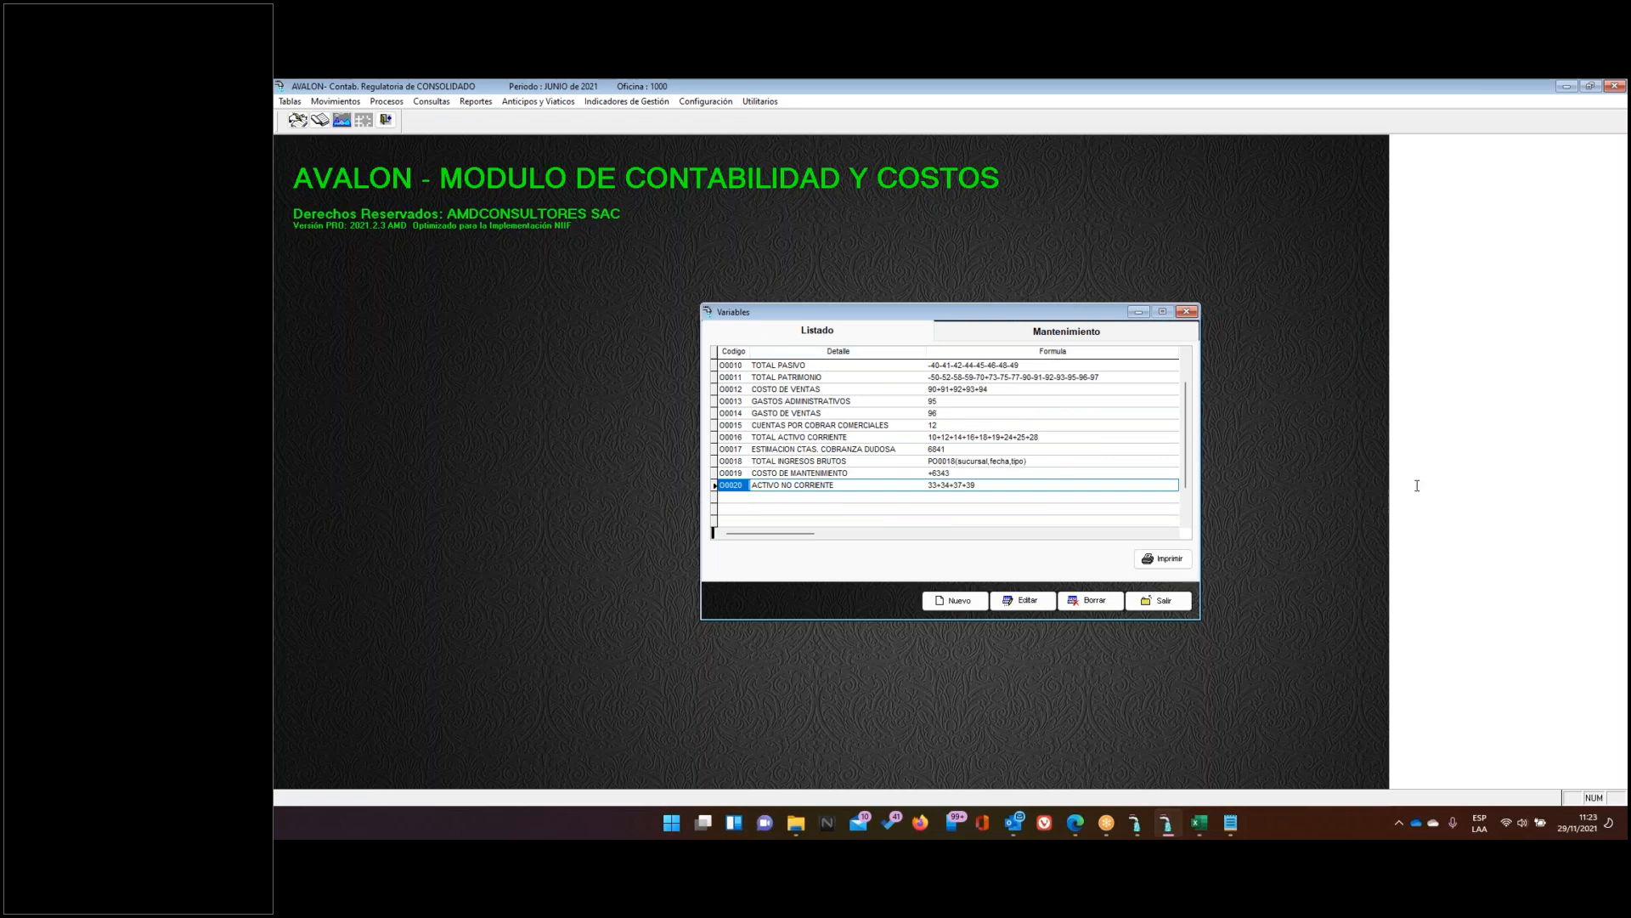
click(1491, 510)
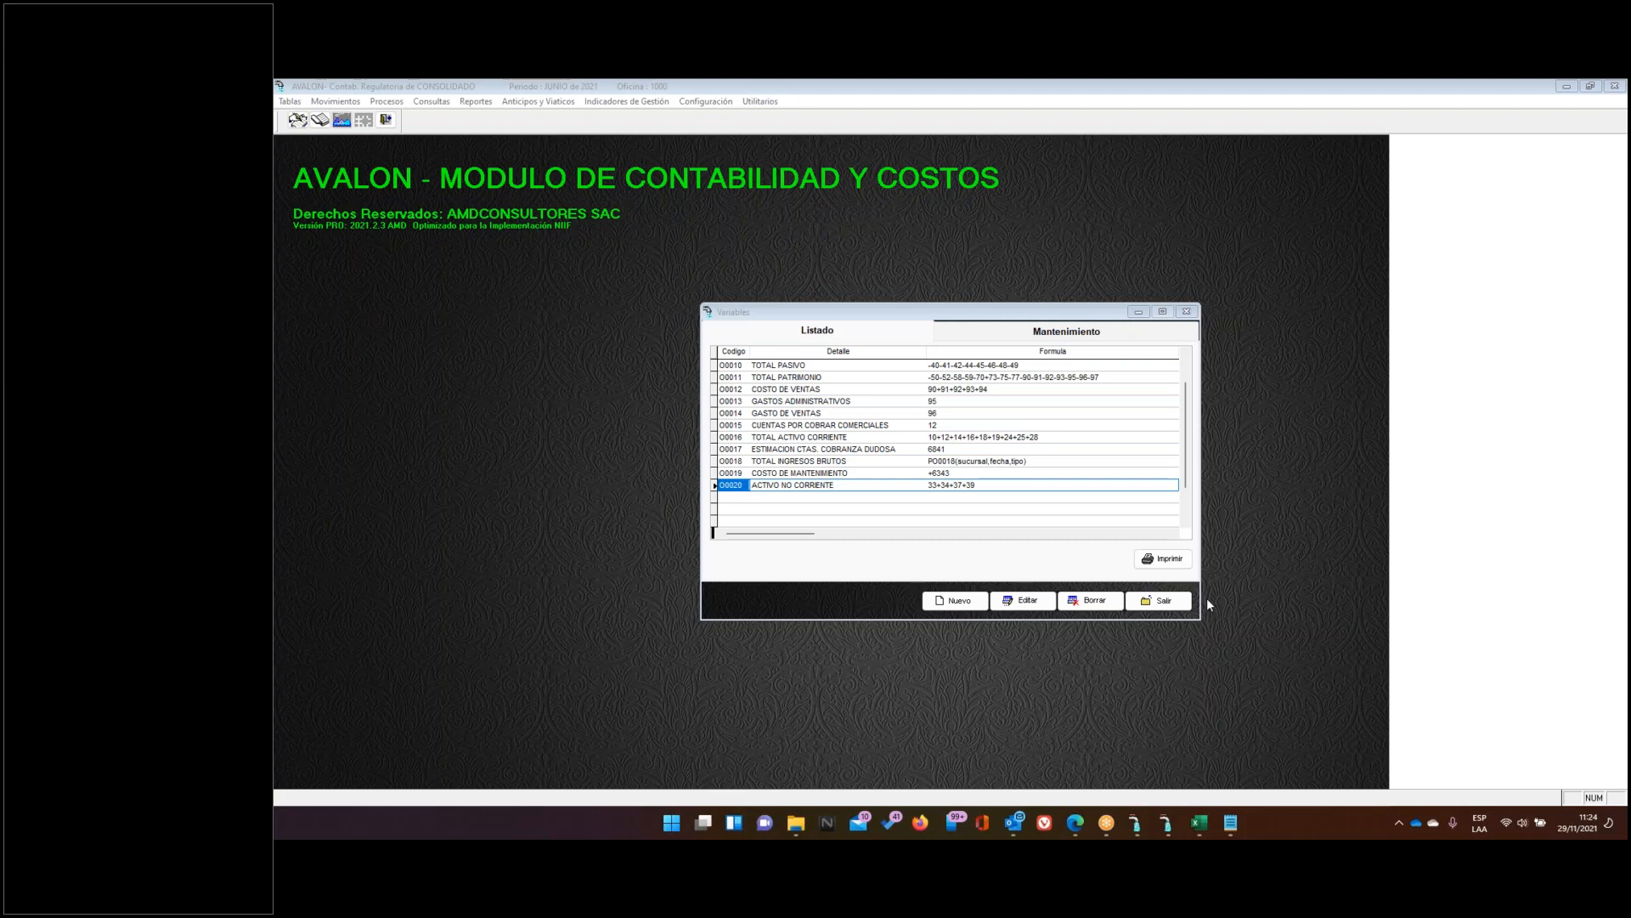
click(1199, 822)
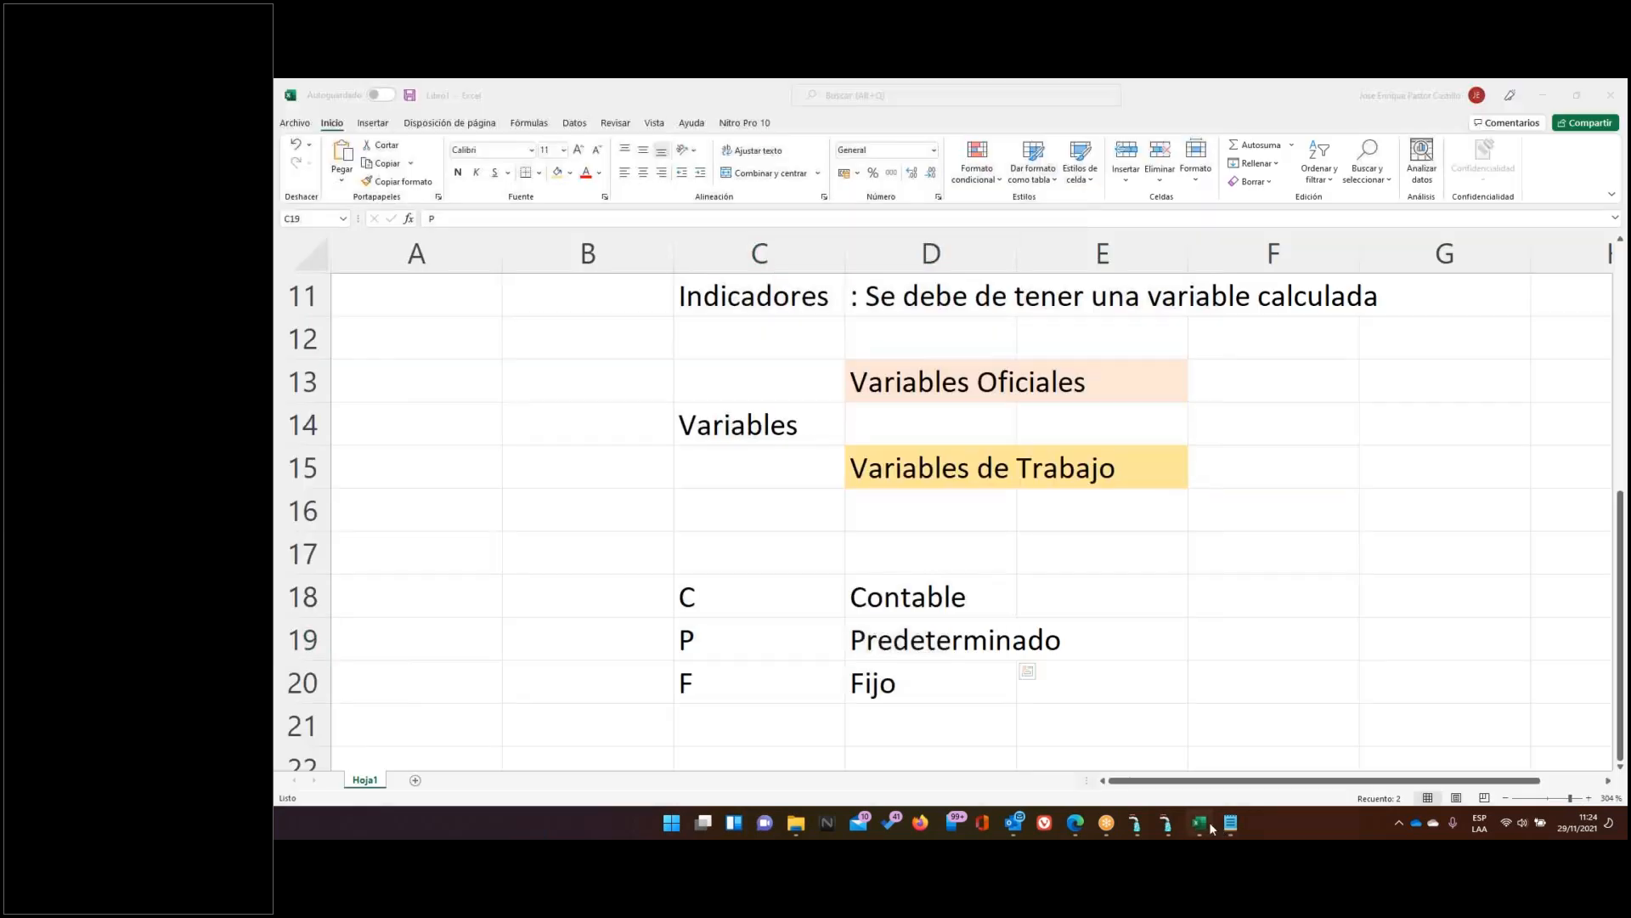
Write the note 'Error 1300 )' in Excel cell C23, then return to AVALON's variables list
scroll(775, 490, down, 3)
click(787, 433)
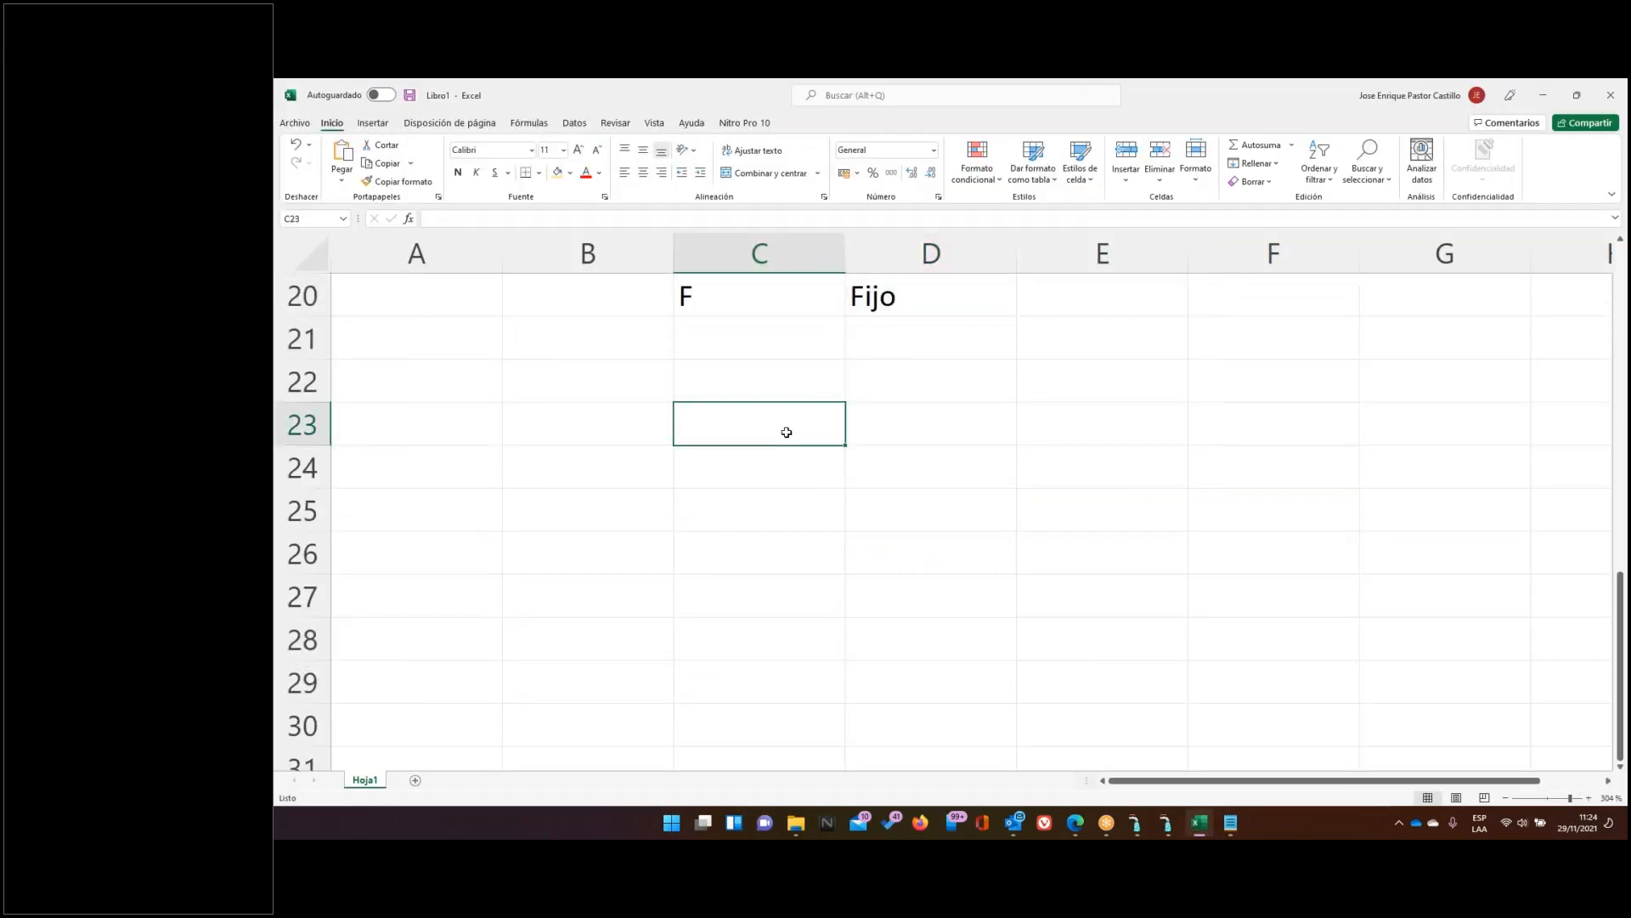
text(Error 1300 ))
key(Return)
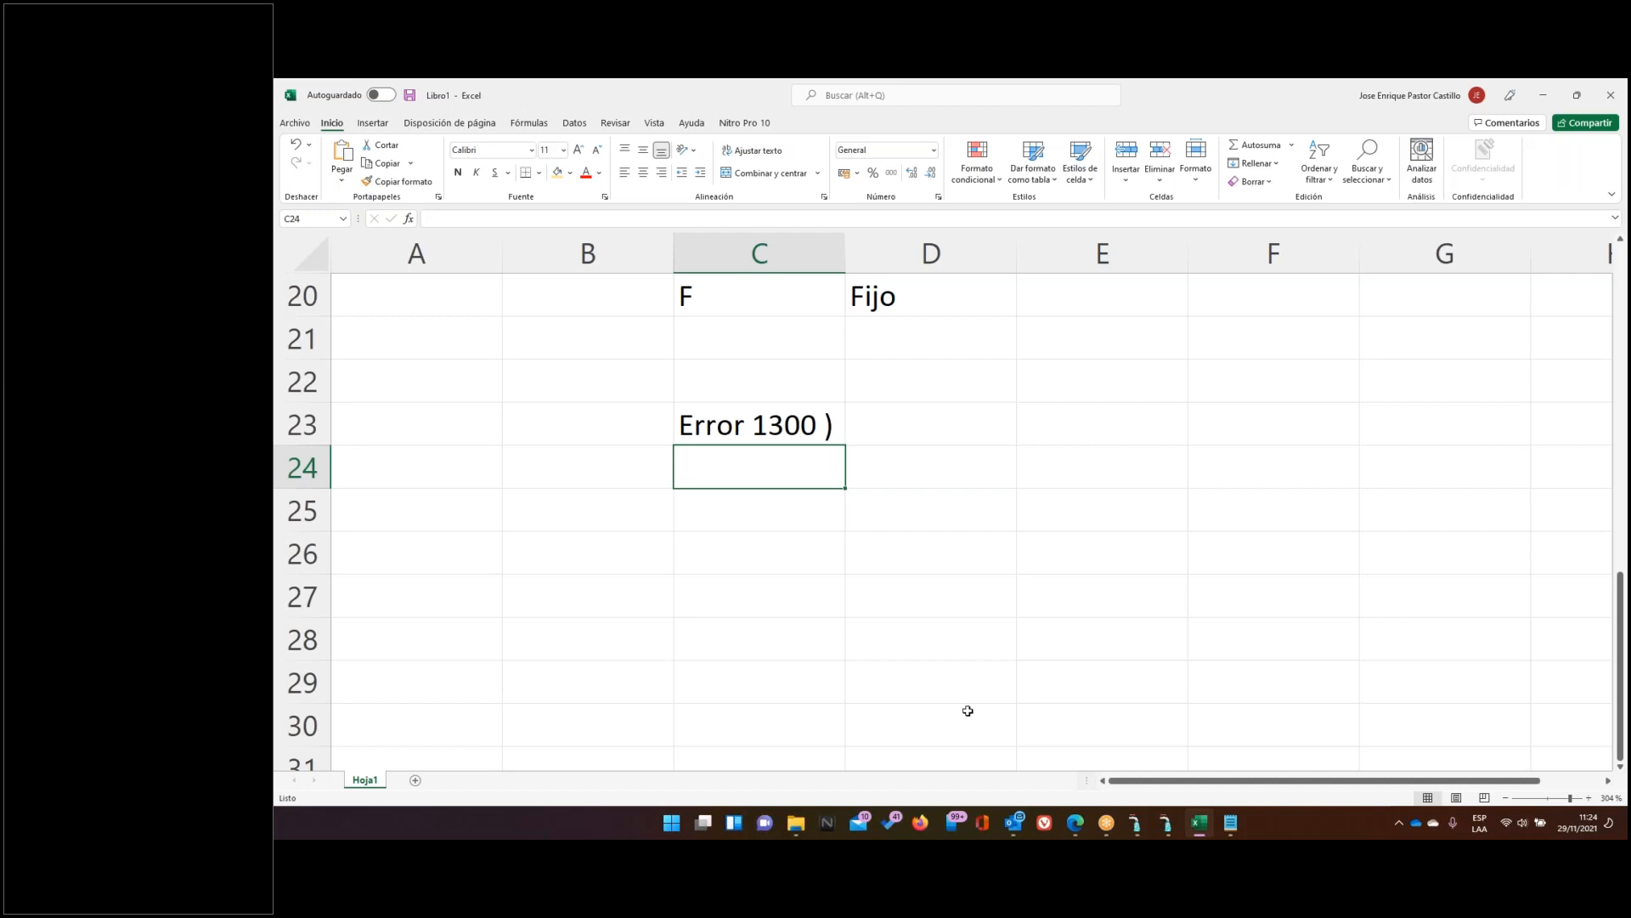
click(1167, 824)
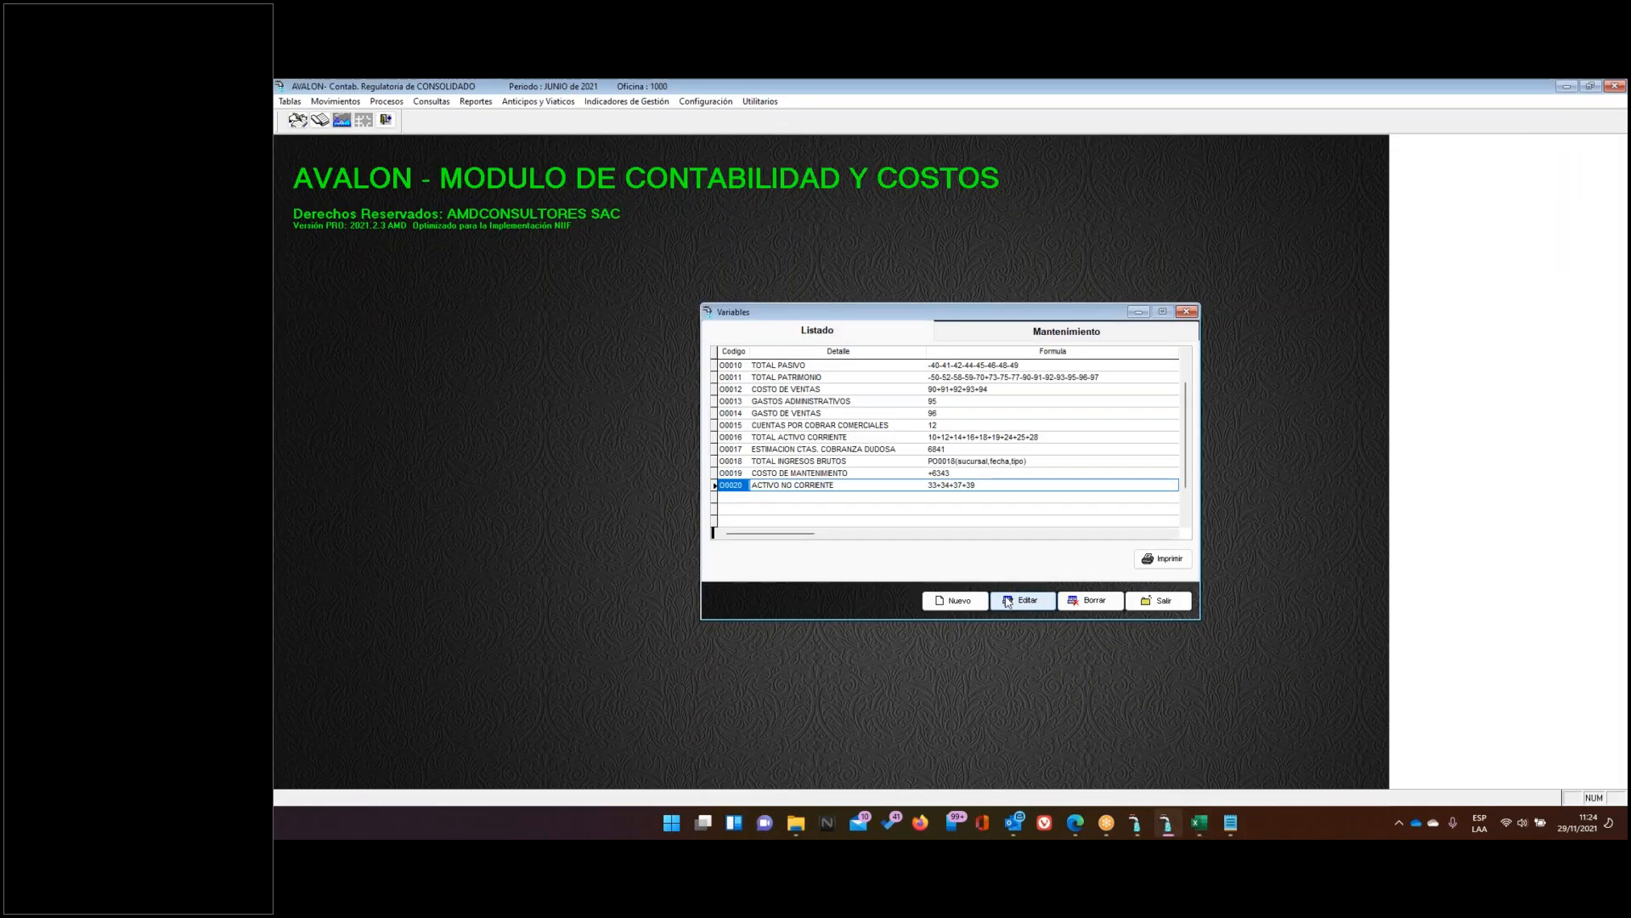
Start new variable V005 named RATIO 1, entering the formula 39/(101+102 so far
click(974, 607)
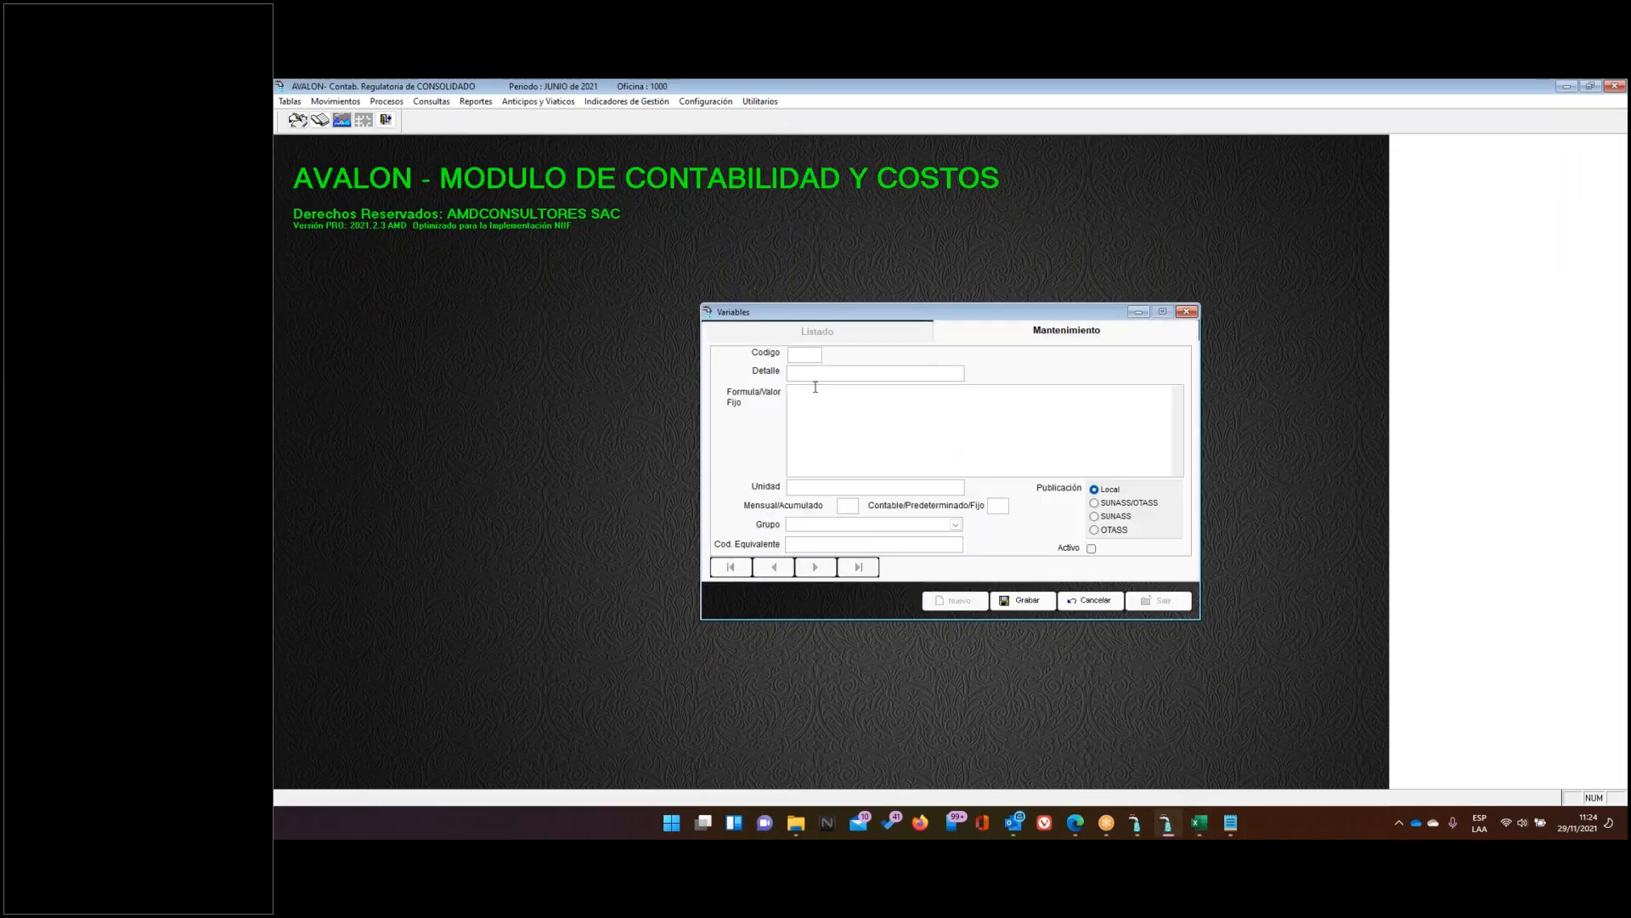
text(V005RETIO 1)
key(BackSpace)
key(BackSpace)
key(BackSpace)
key(BackSpace)
key(BackSpace)
key(BackSpace)
text(AYIO 1)
text(+102)
Give the 'Error 1300 )' note in C23 a light orange fill, then return to AVALON's RATIO 1 form
click(1207, 824)
click(821, 430)
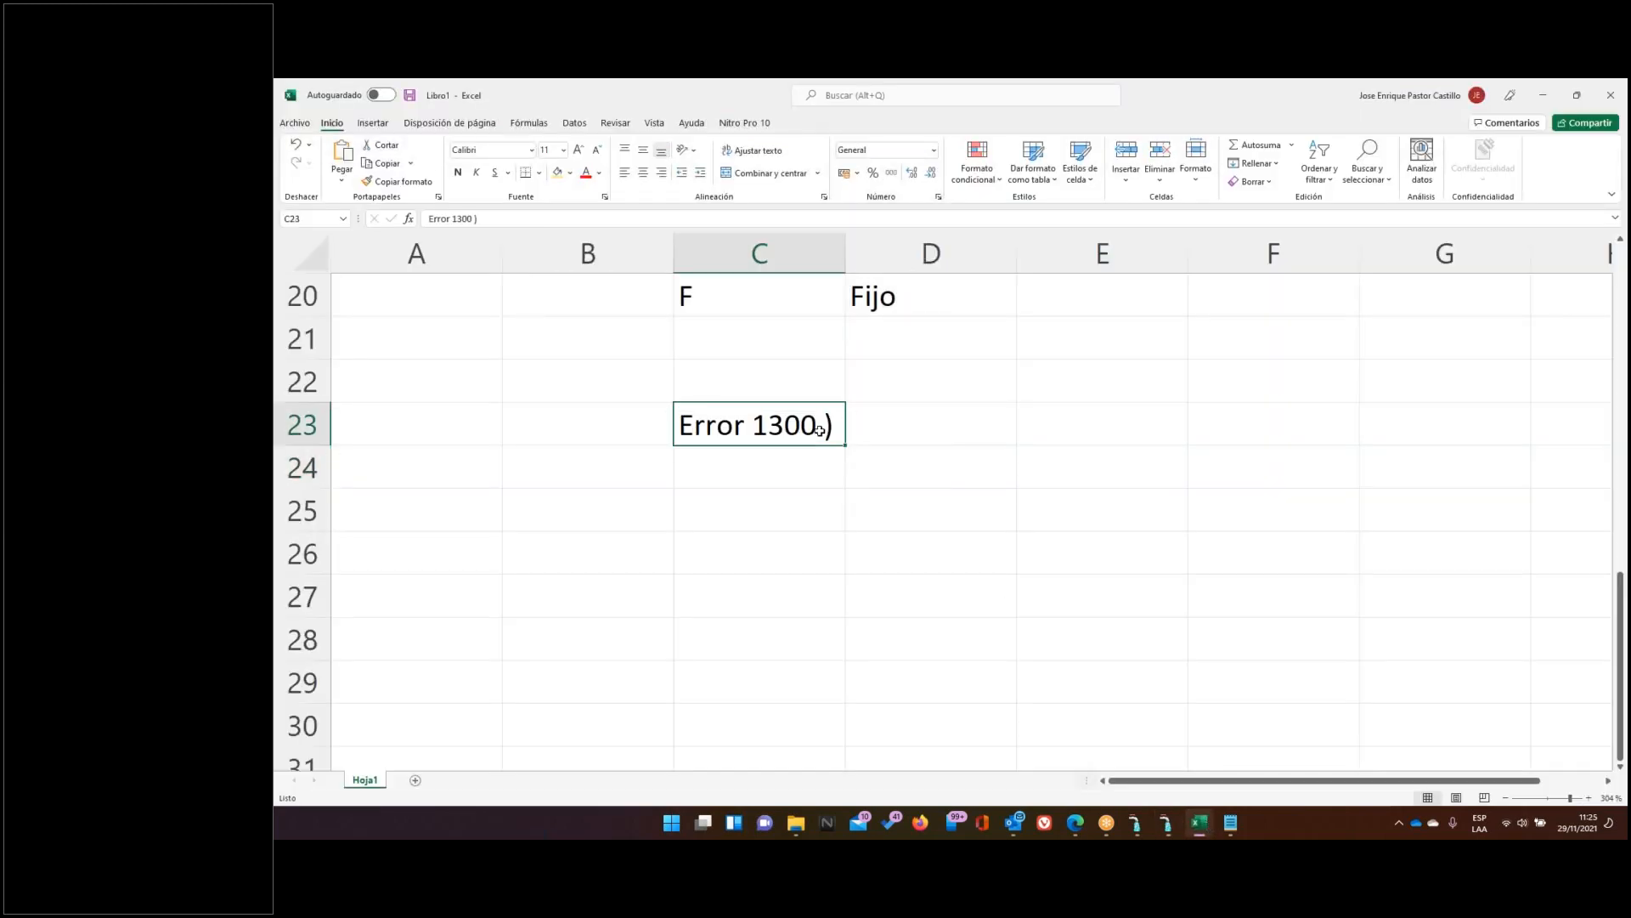
click(558, 174)
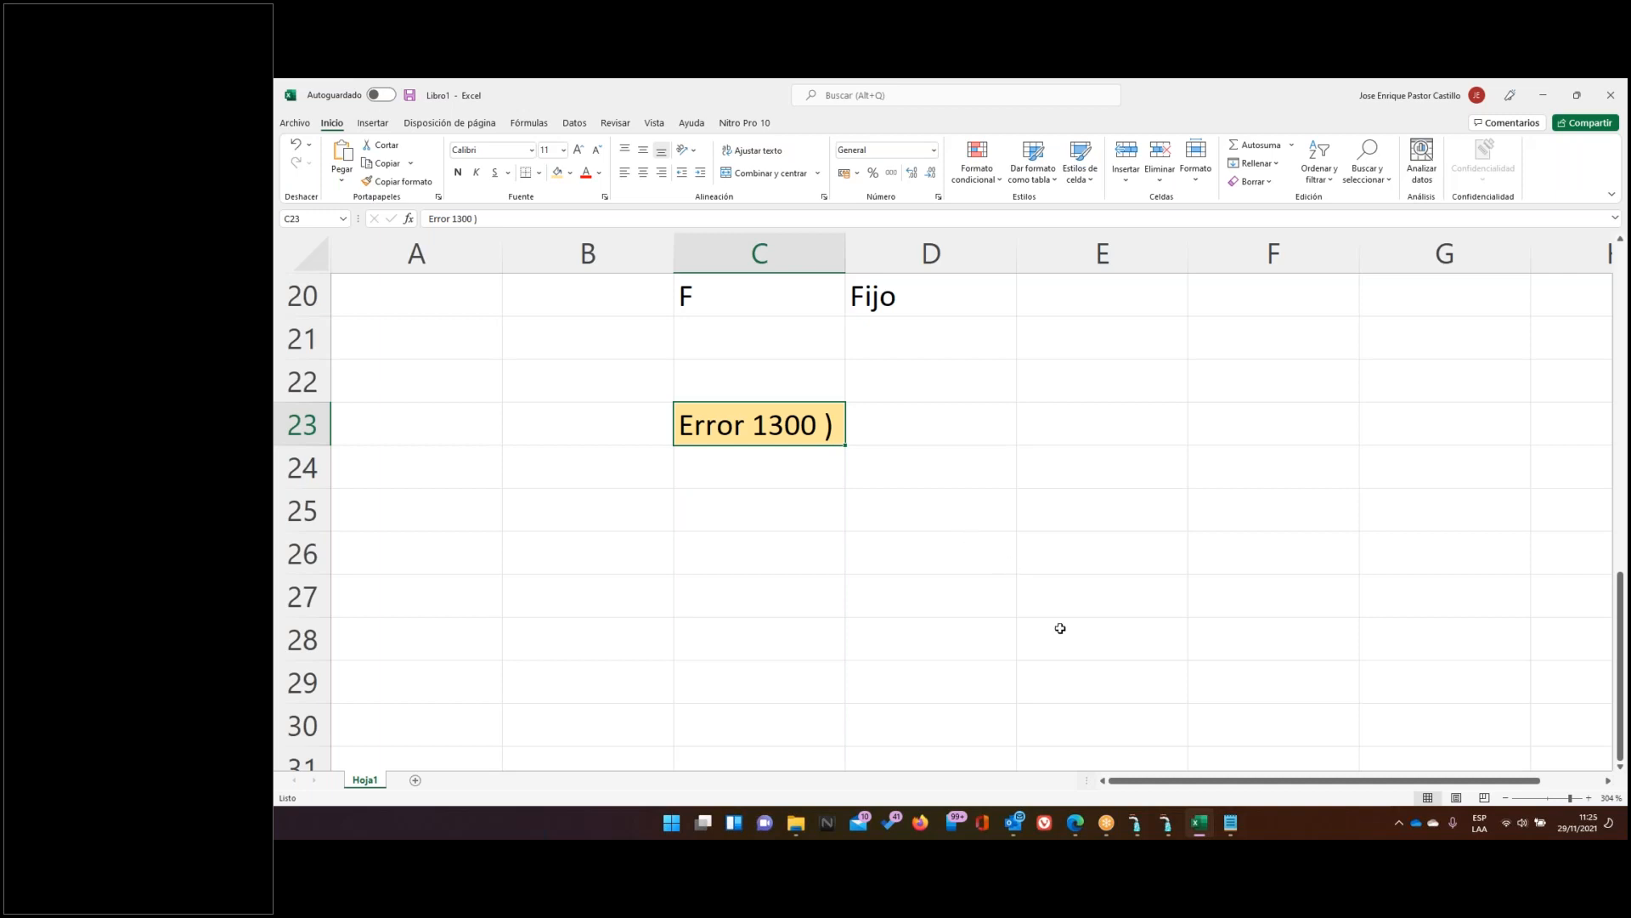
click(1166, 822)
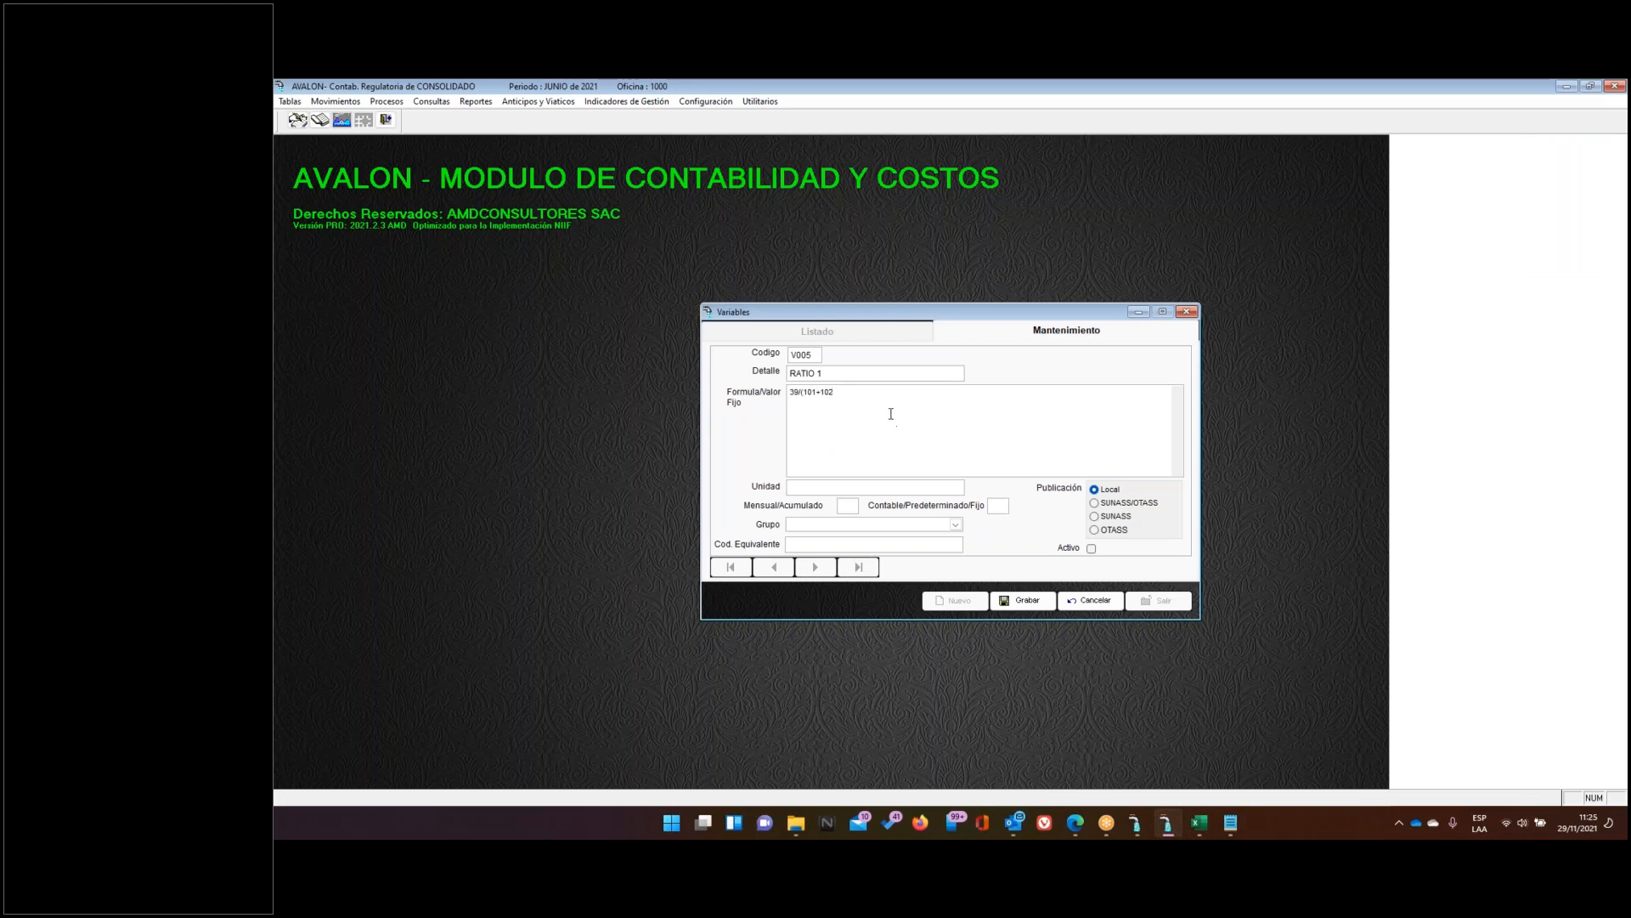
Select parts of the RATIO 1 formula 39/(101+102 to check it, then switch to Excel
drag(882, 397, 786, 393)
click(882, 397)
drag(938, 399, 774, 387)
click(1199, 822)
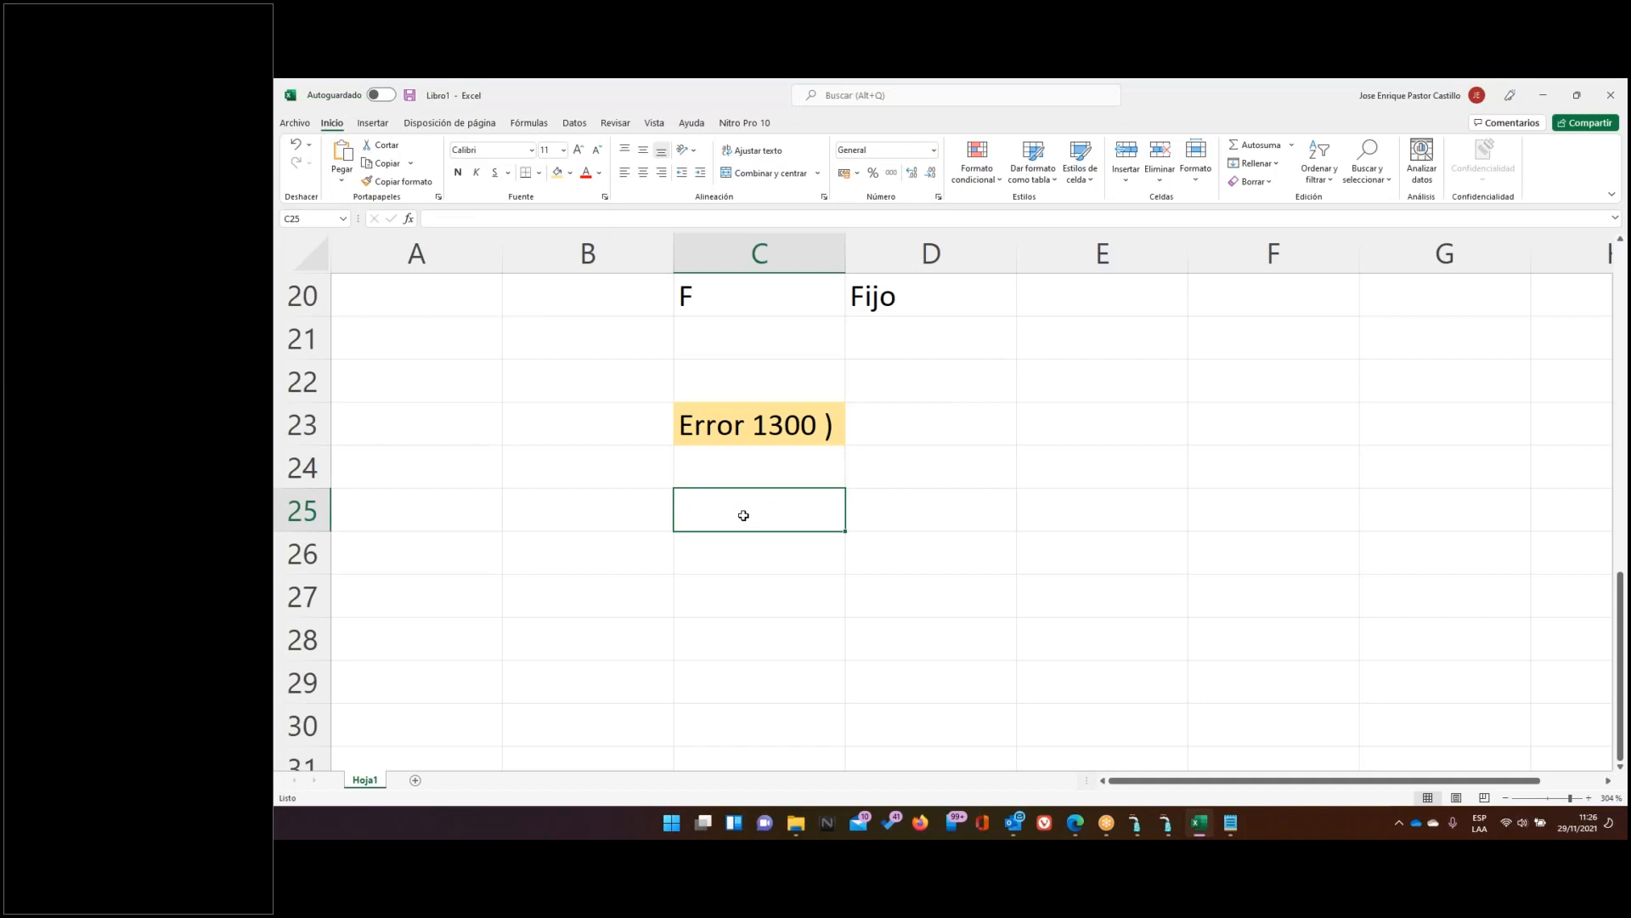
Enter 89 in Excel cell C25 with a yellow fill, then return to the unsaved V005 form
text(89)
key(Return)
click(744, 513)
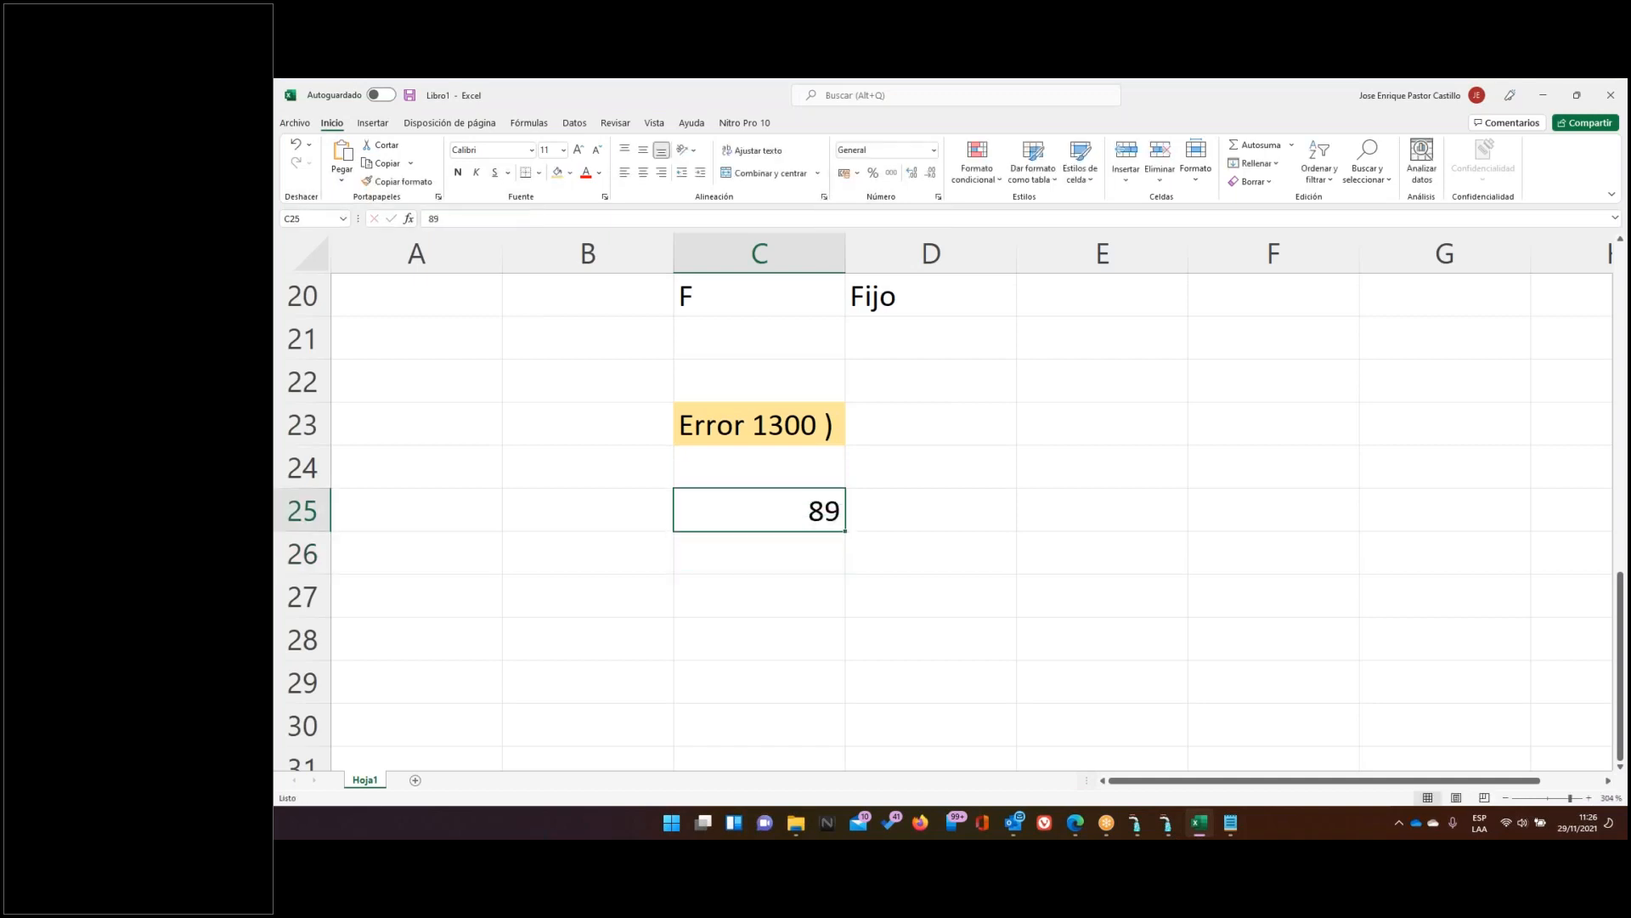
click(558, 173)
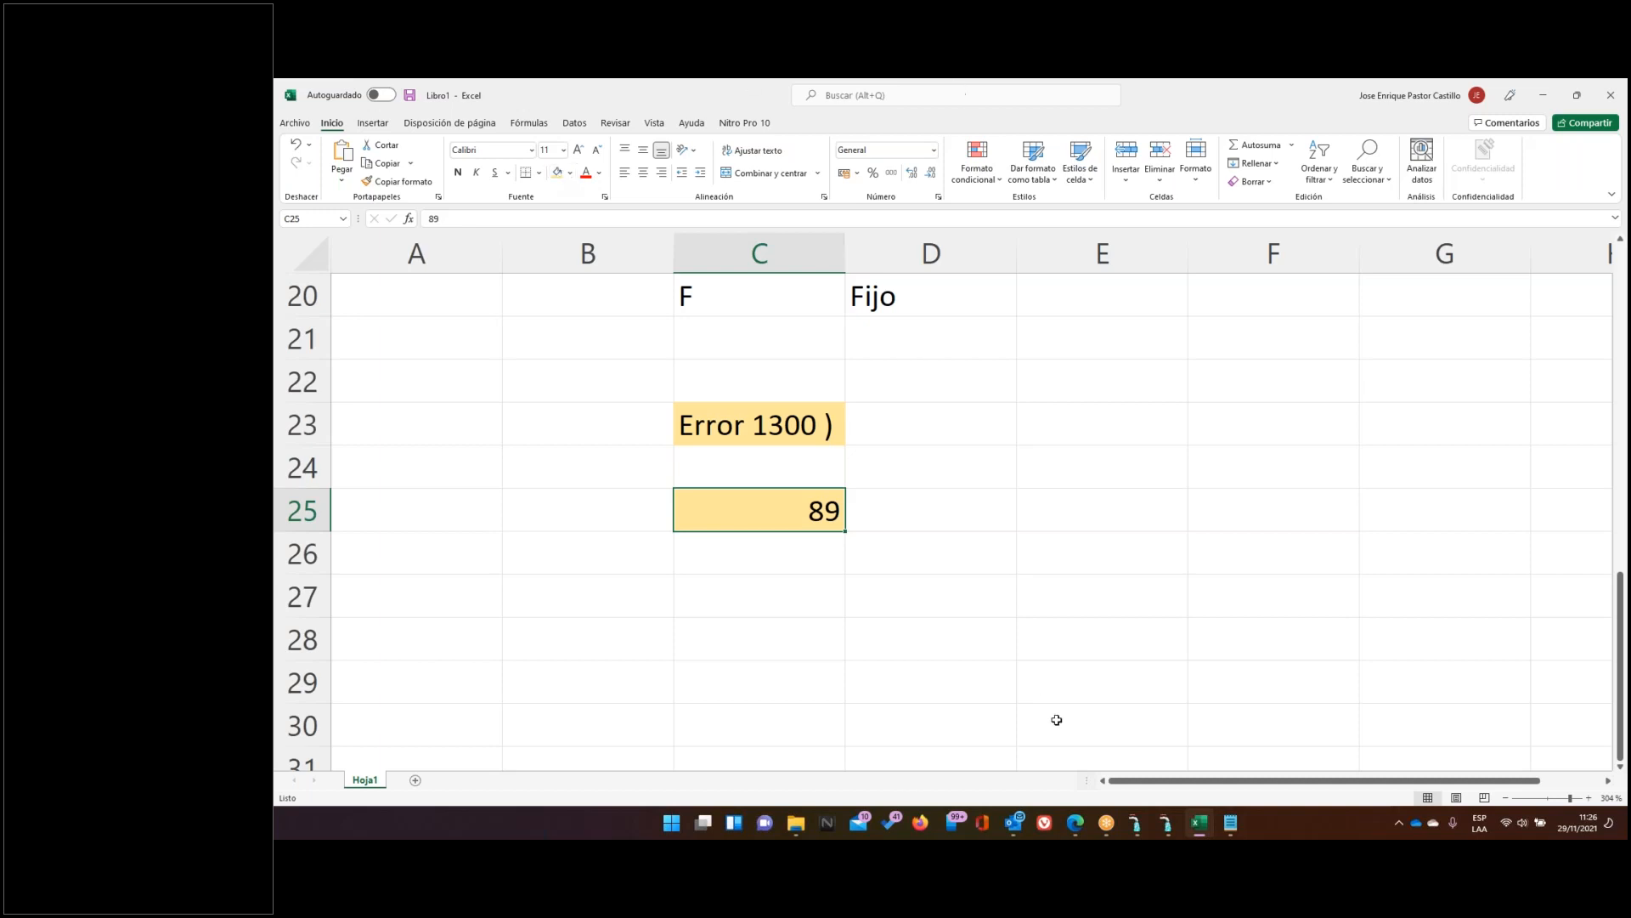
click(1164, 824)
click(902, 392)
Discard the RATIO 1 draft and open variable UTILIDAD O PERDIDA DEL PERIODO in edit mode
click(1089, 601)
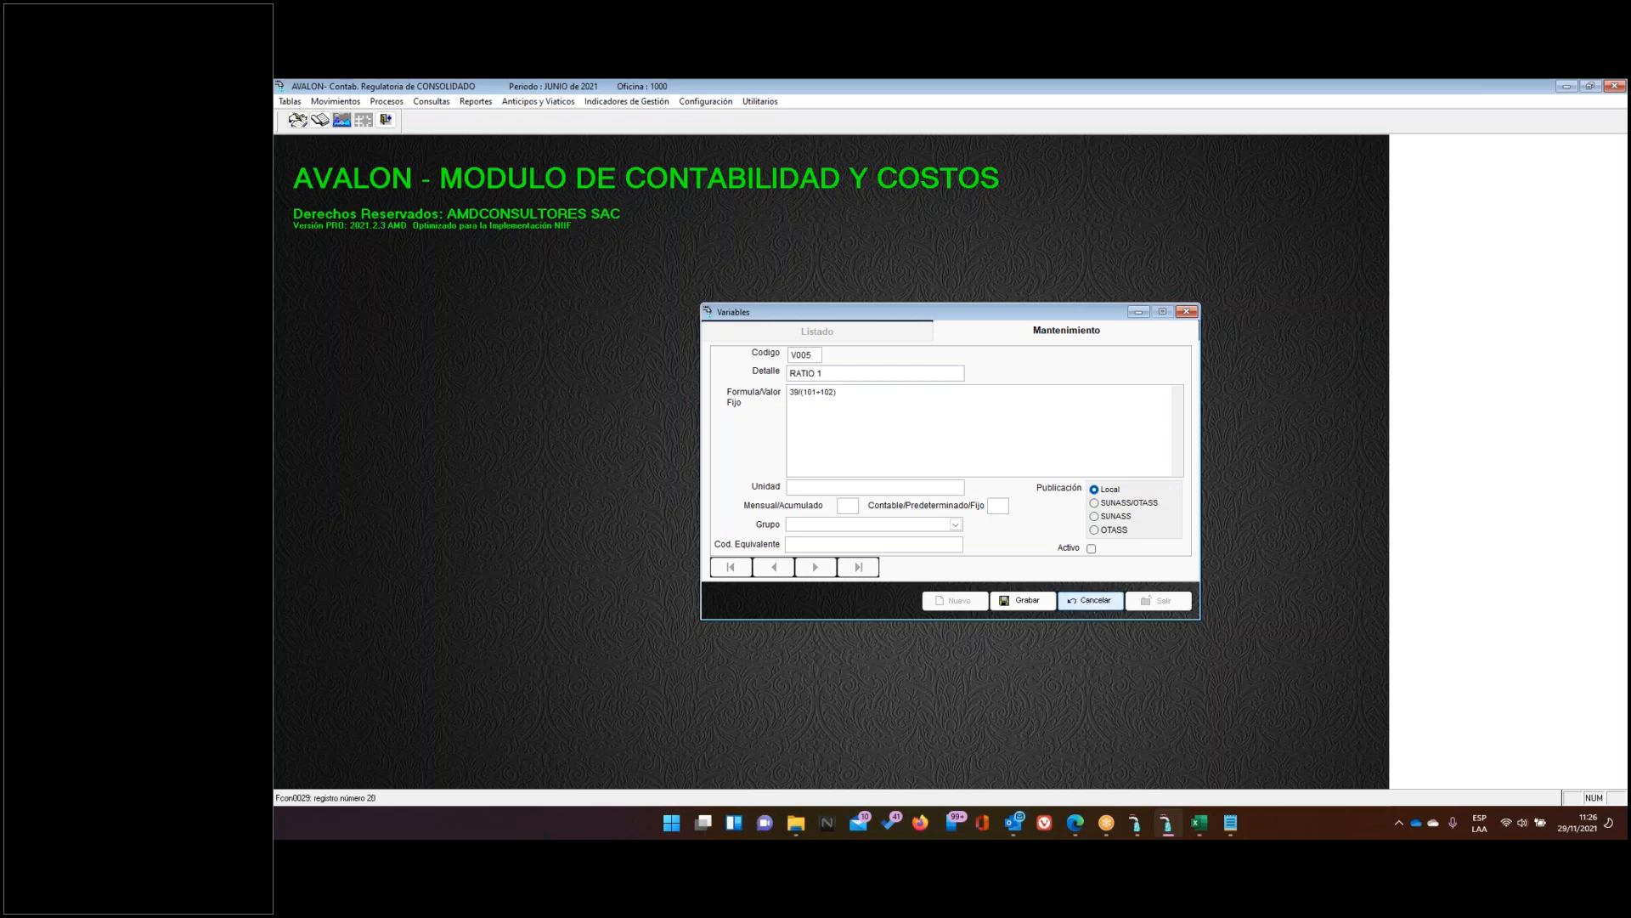
click(816, 331)
scroll(930, 425, up, 3)
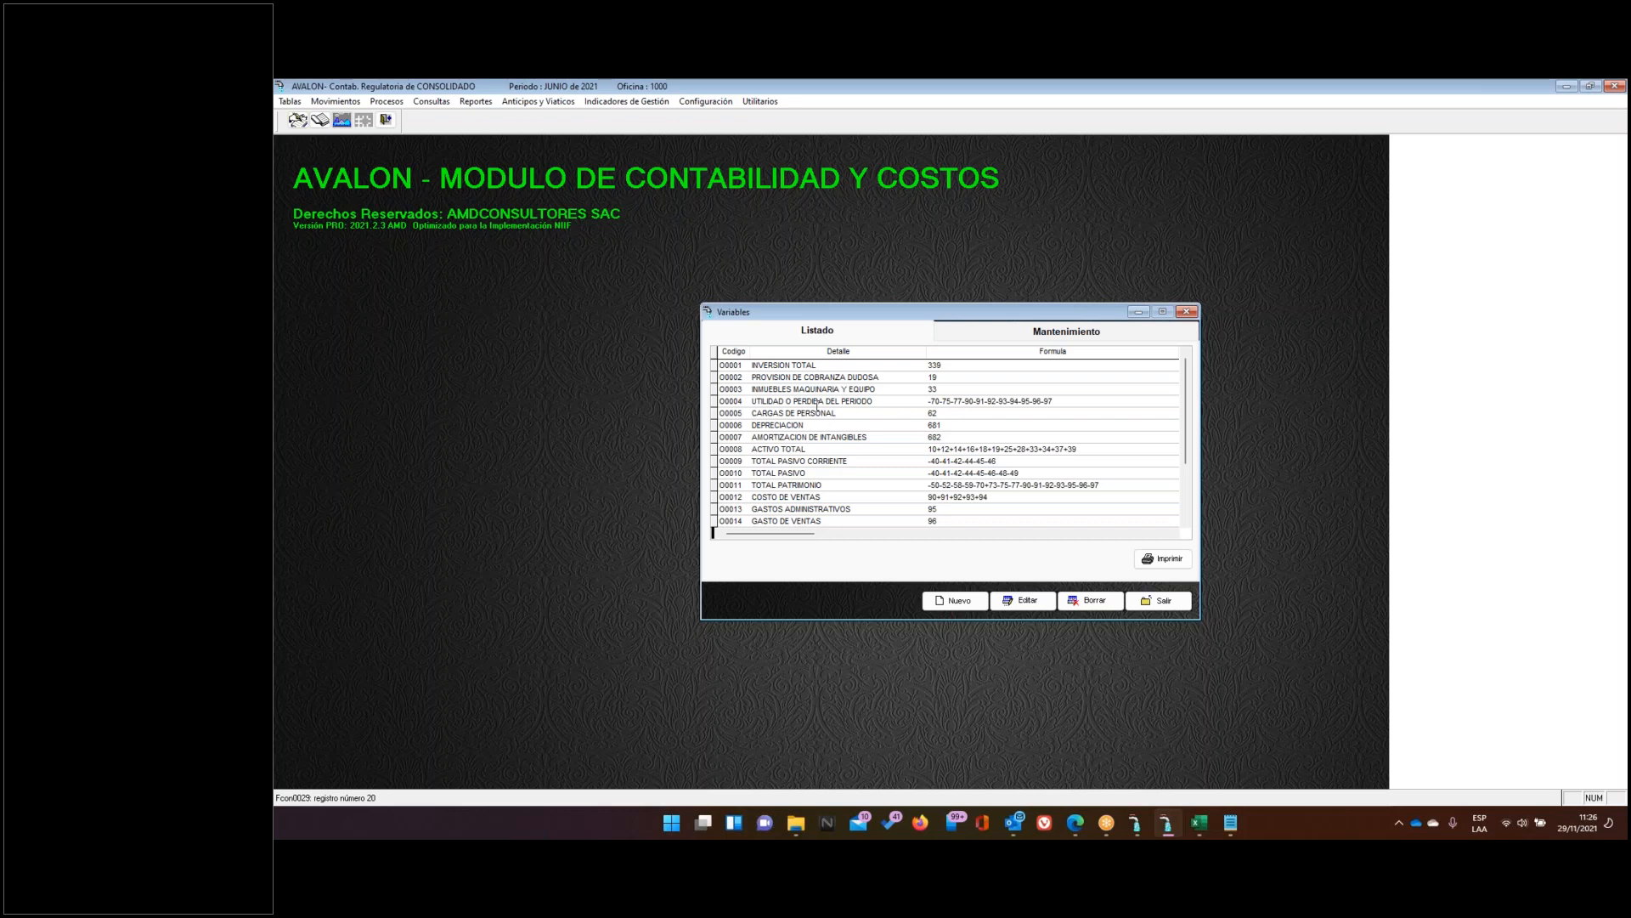
click(729, 401)
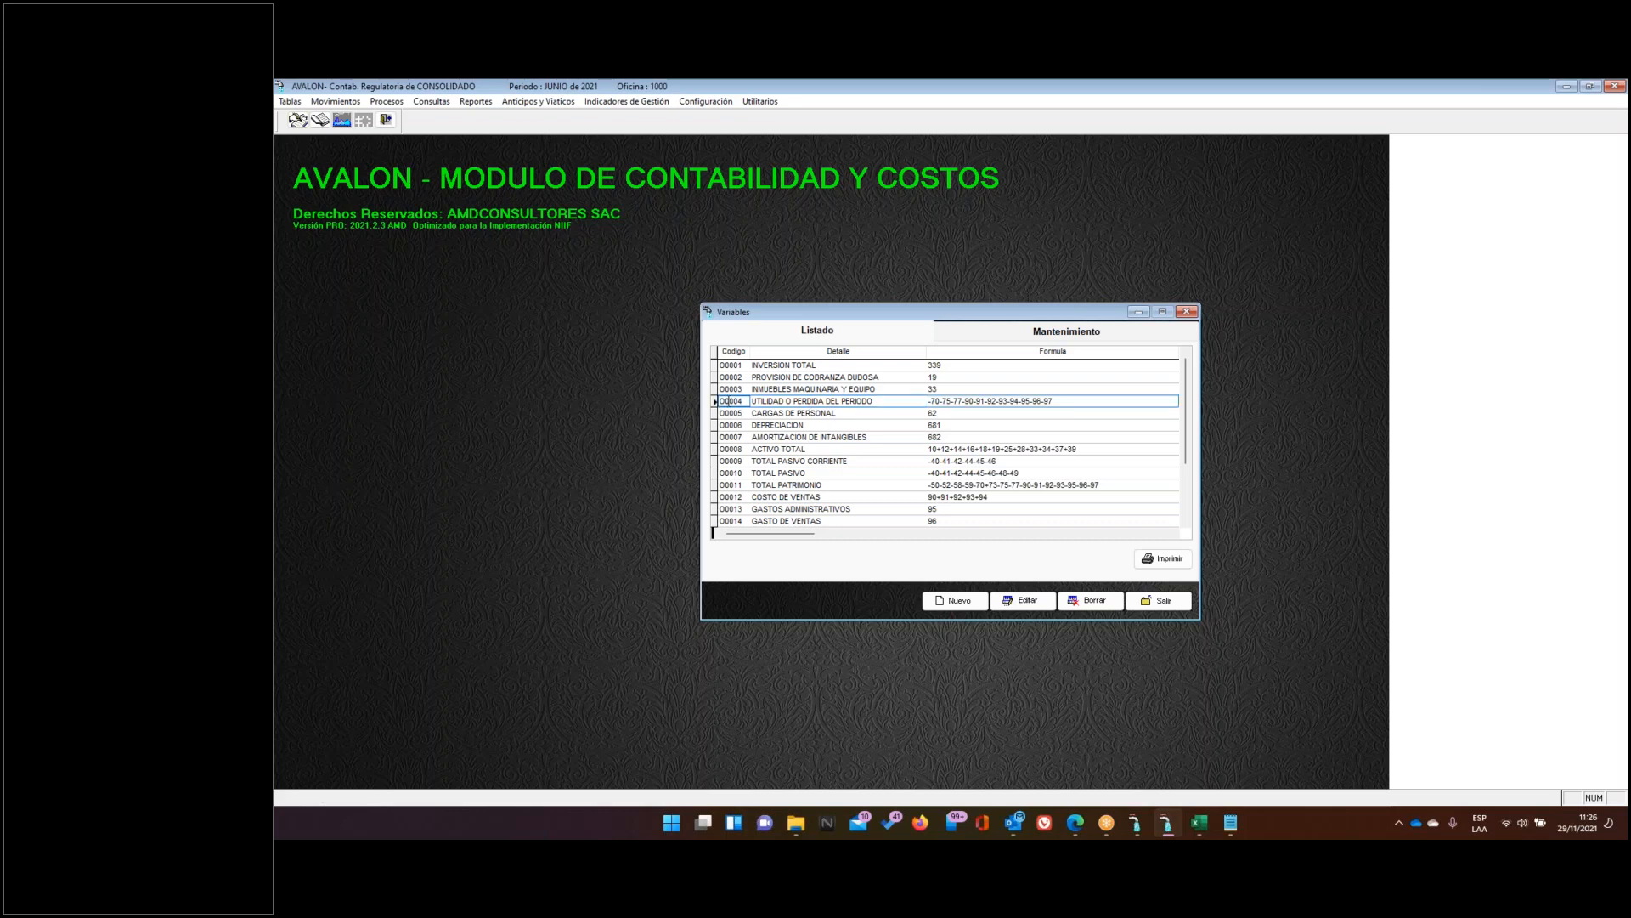
click(1061, 331)
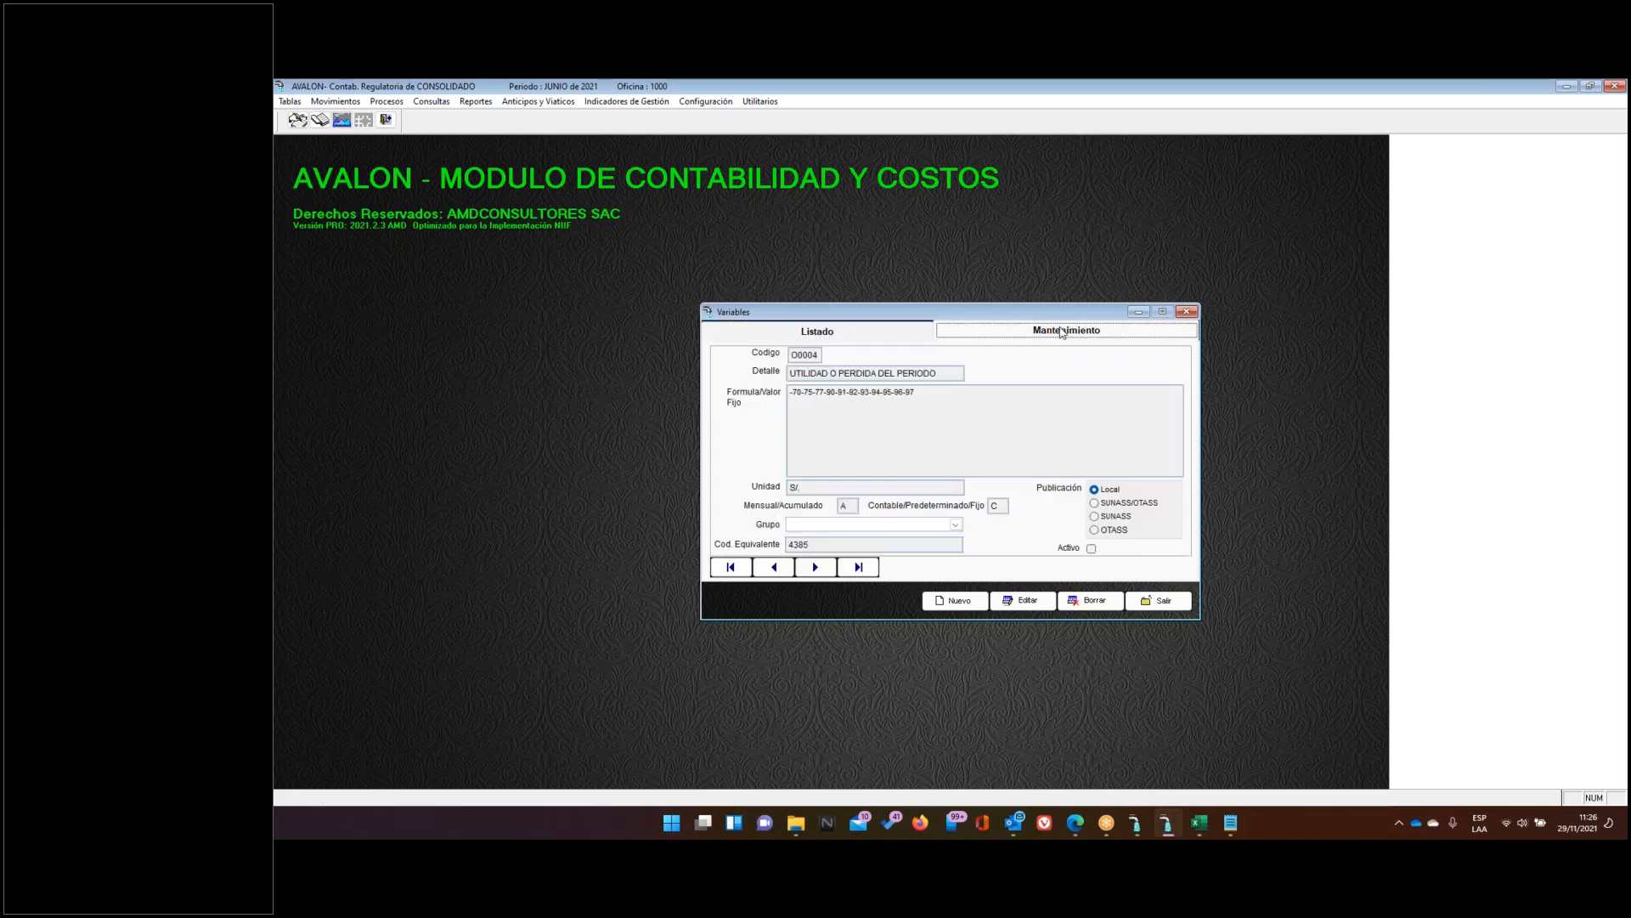
click(1027, 601)
Review that variable's formula and its C type and A period values, then switch to Excel
drag(931, 392, 778, 390)
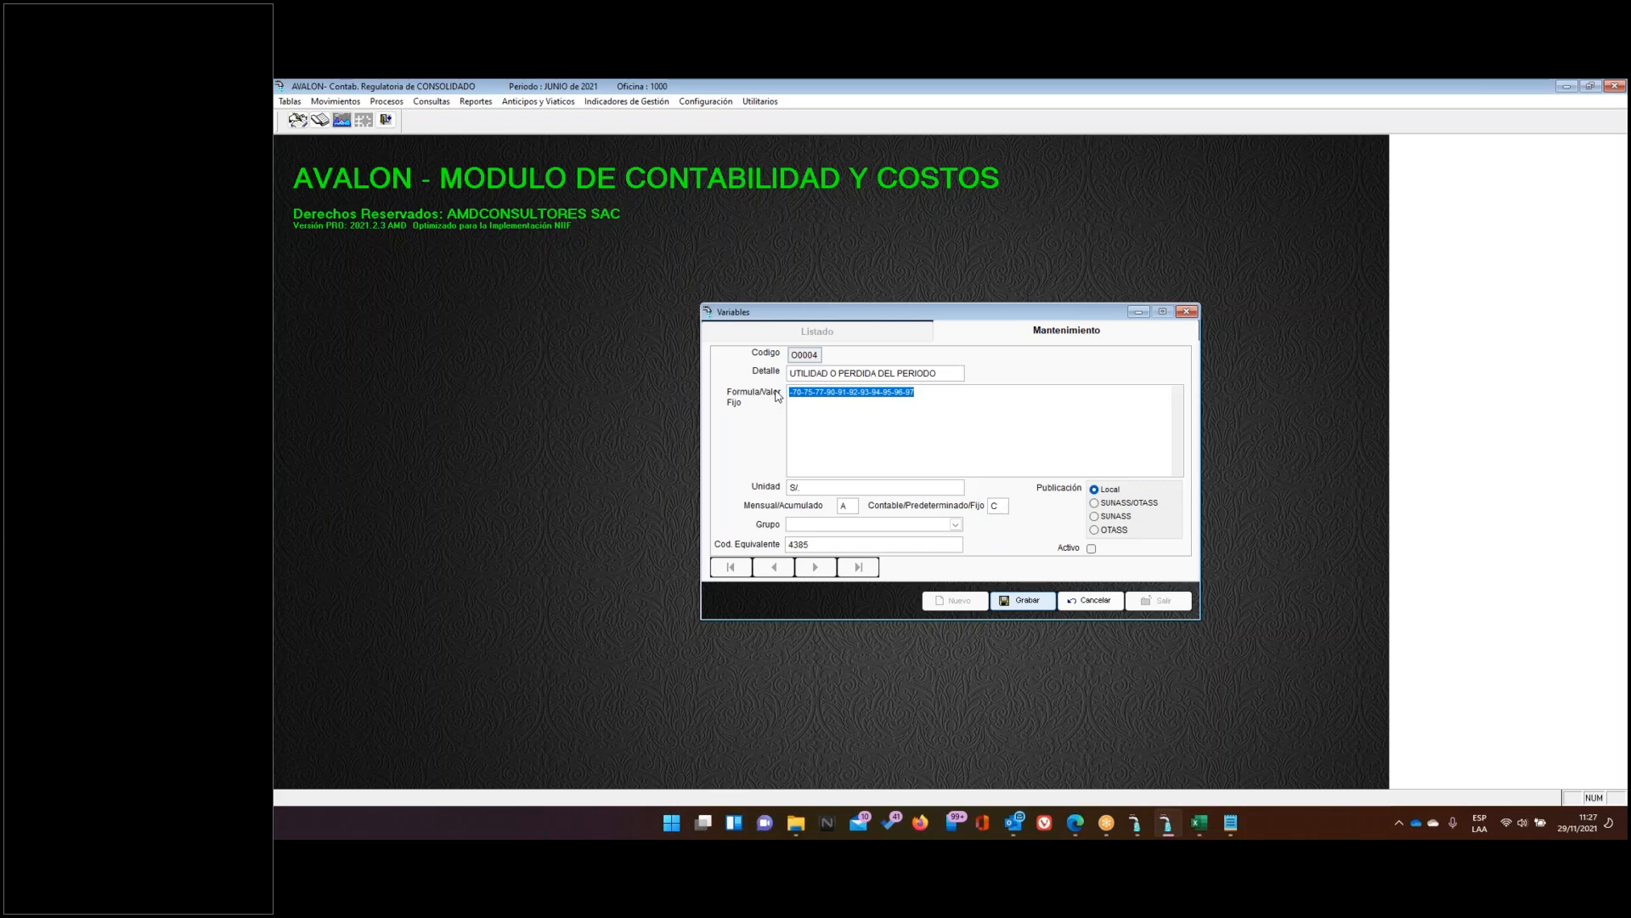
click(996, 507)
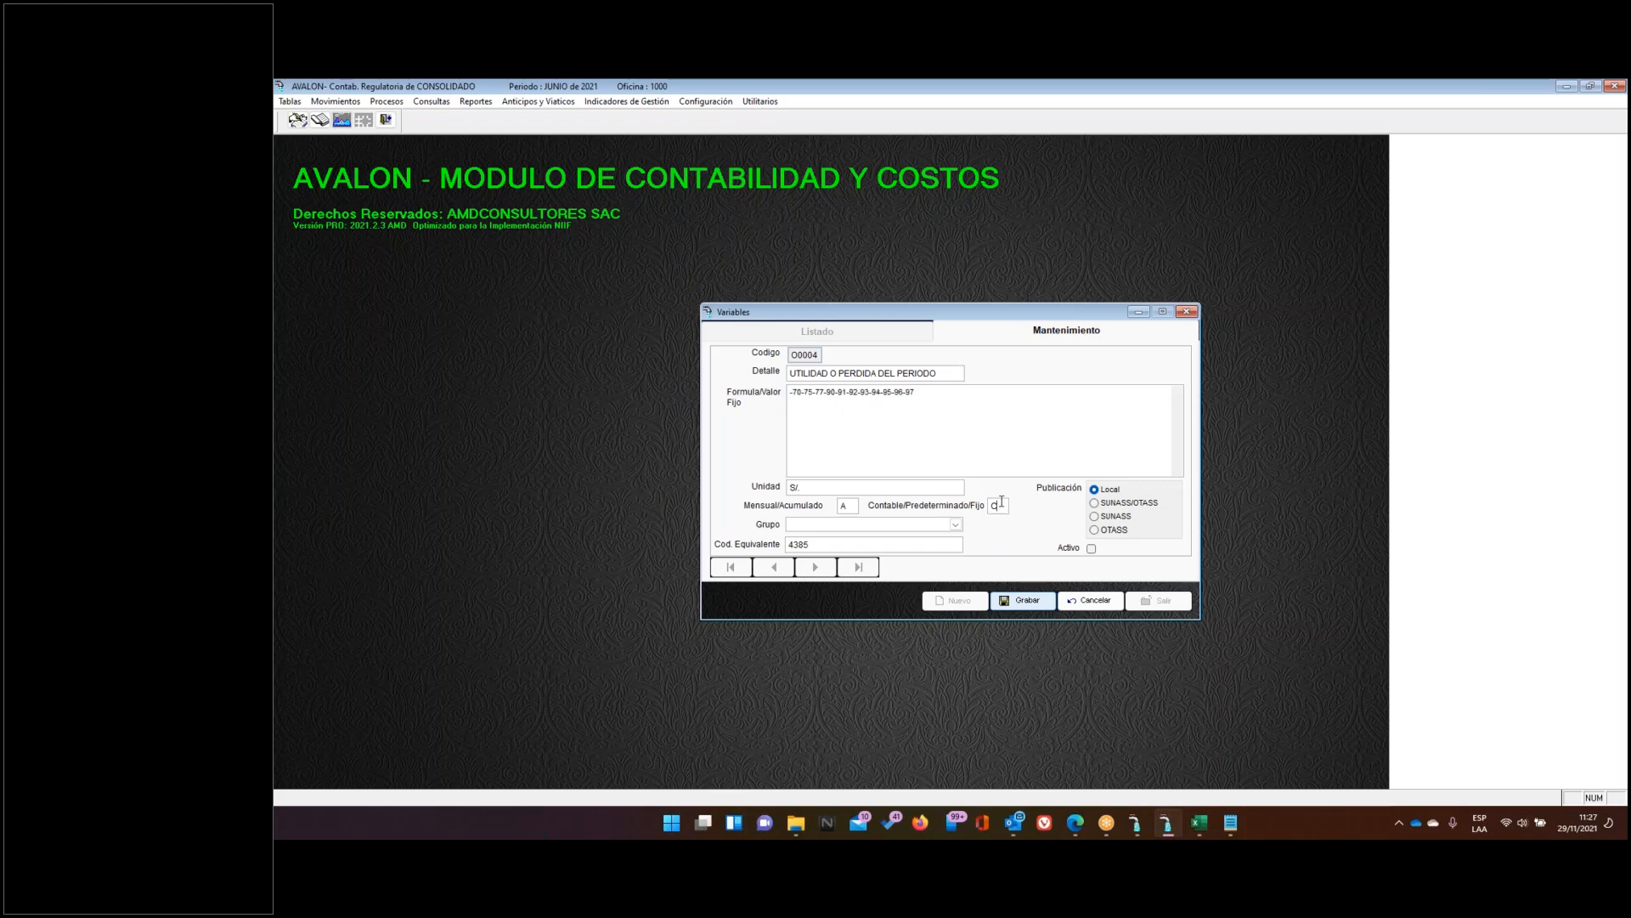
click(842, 507)
drag(925, 388, 747, 390)
click(893, 458)
mouse_move(792, 392)
mouse_down()
mouse_move(809, 390)
mouse_move(796, 393)
mouse_up()
drag(928, 394, 809, 401)
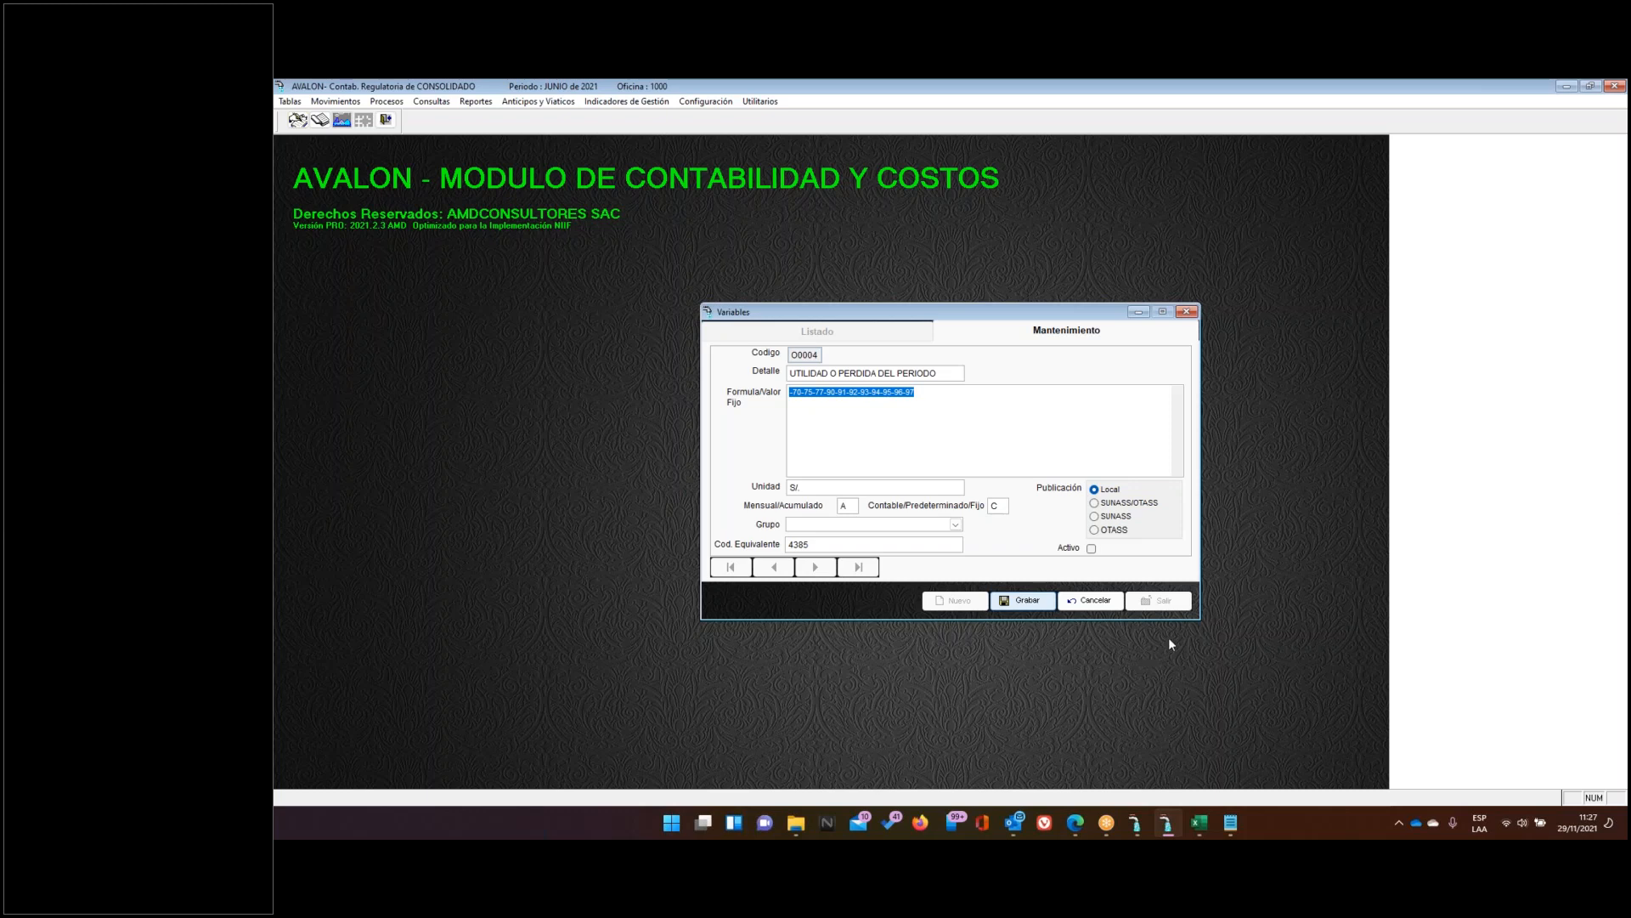
click(1199, 823)
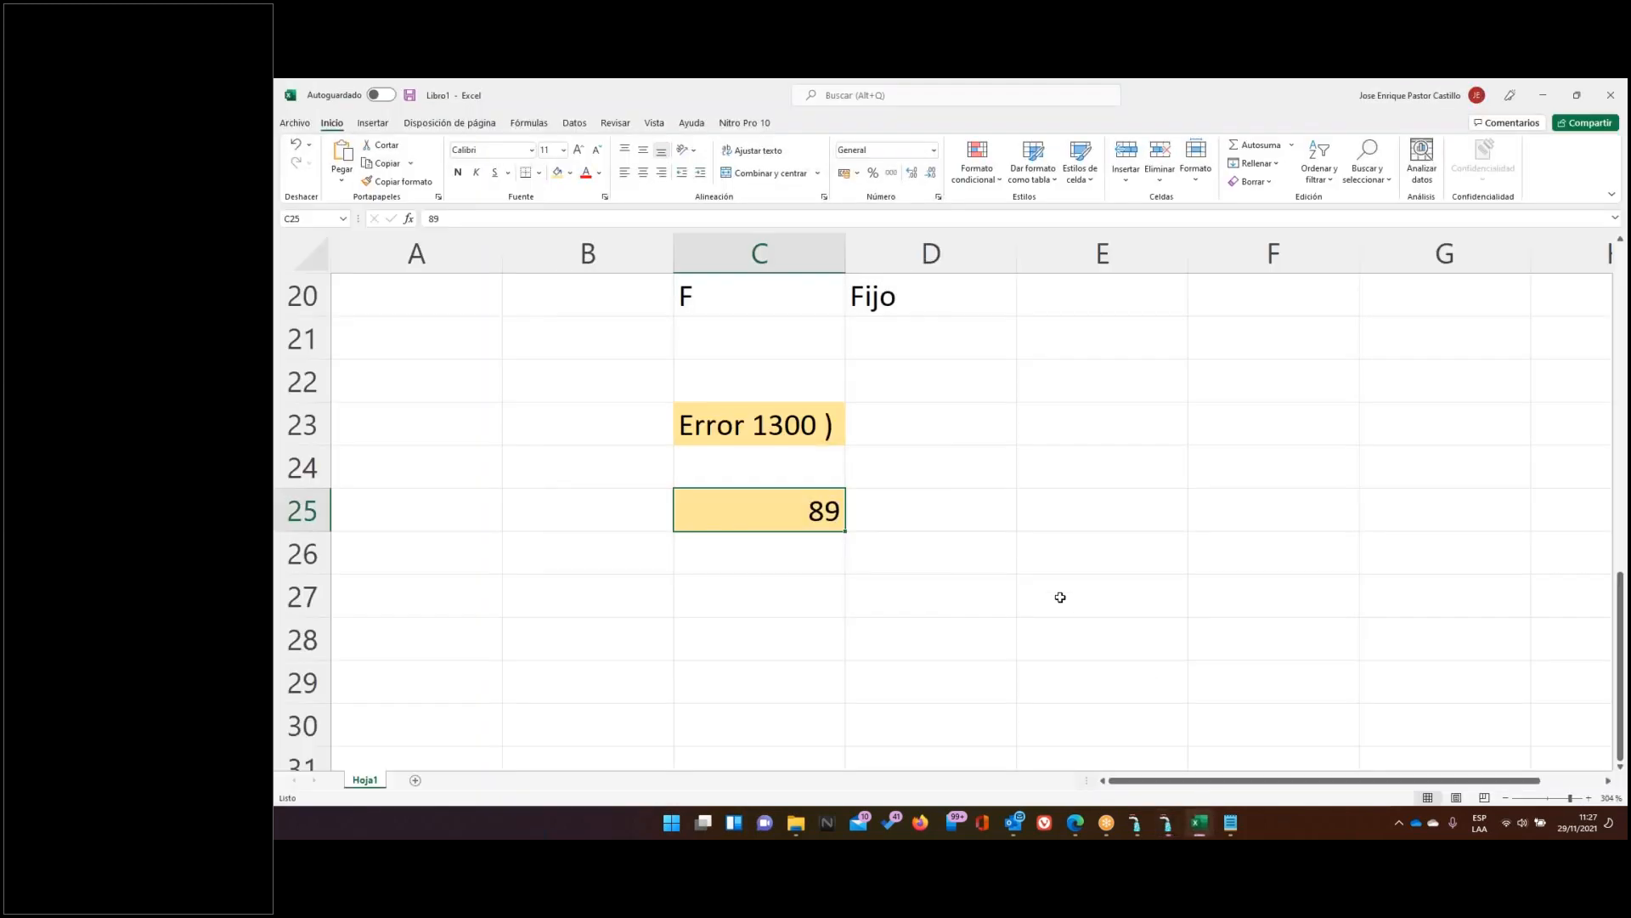
Type the note 'Division entre cero' in cell C27, correcting its spelling
click(761, 590)
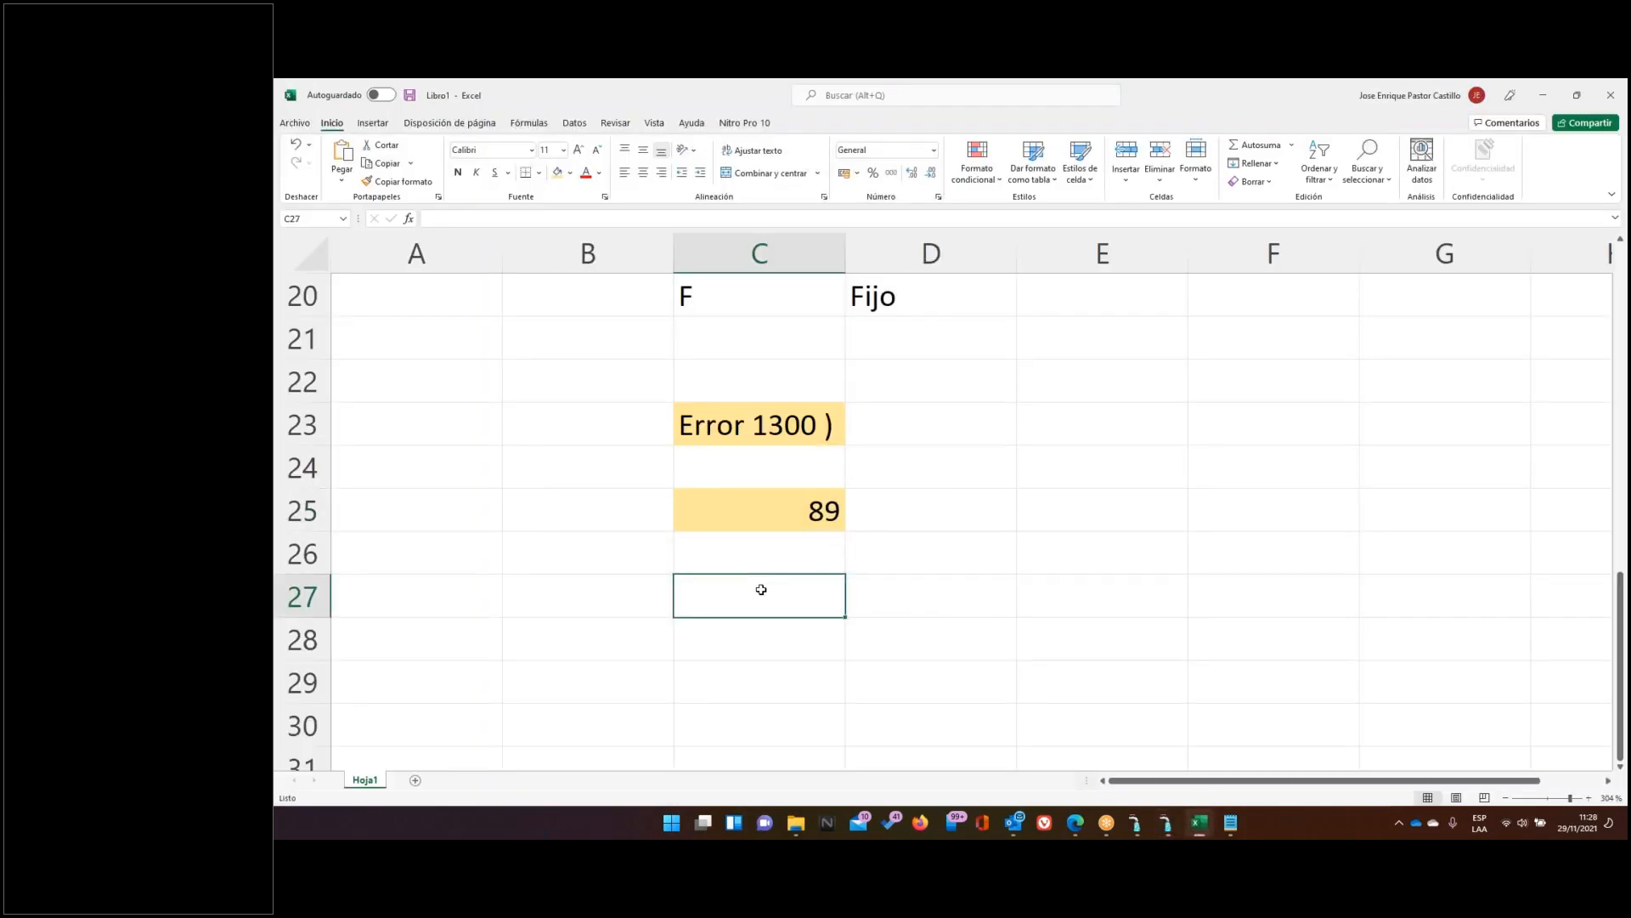
text(Div icion)
key(BackSpace)
key(BackSpace)
key(BackSpace)
key(BackSpace)
key(BackSpace)
key(BackSpace)
text(icion entre celo)
key(BackSpace)
key(BackSpace)
text(ro)
key(Return)
click(759, 596)
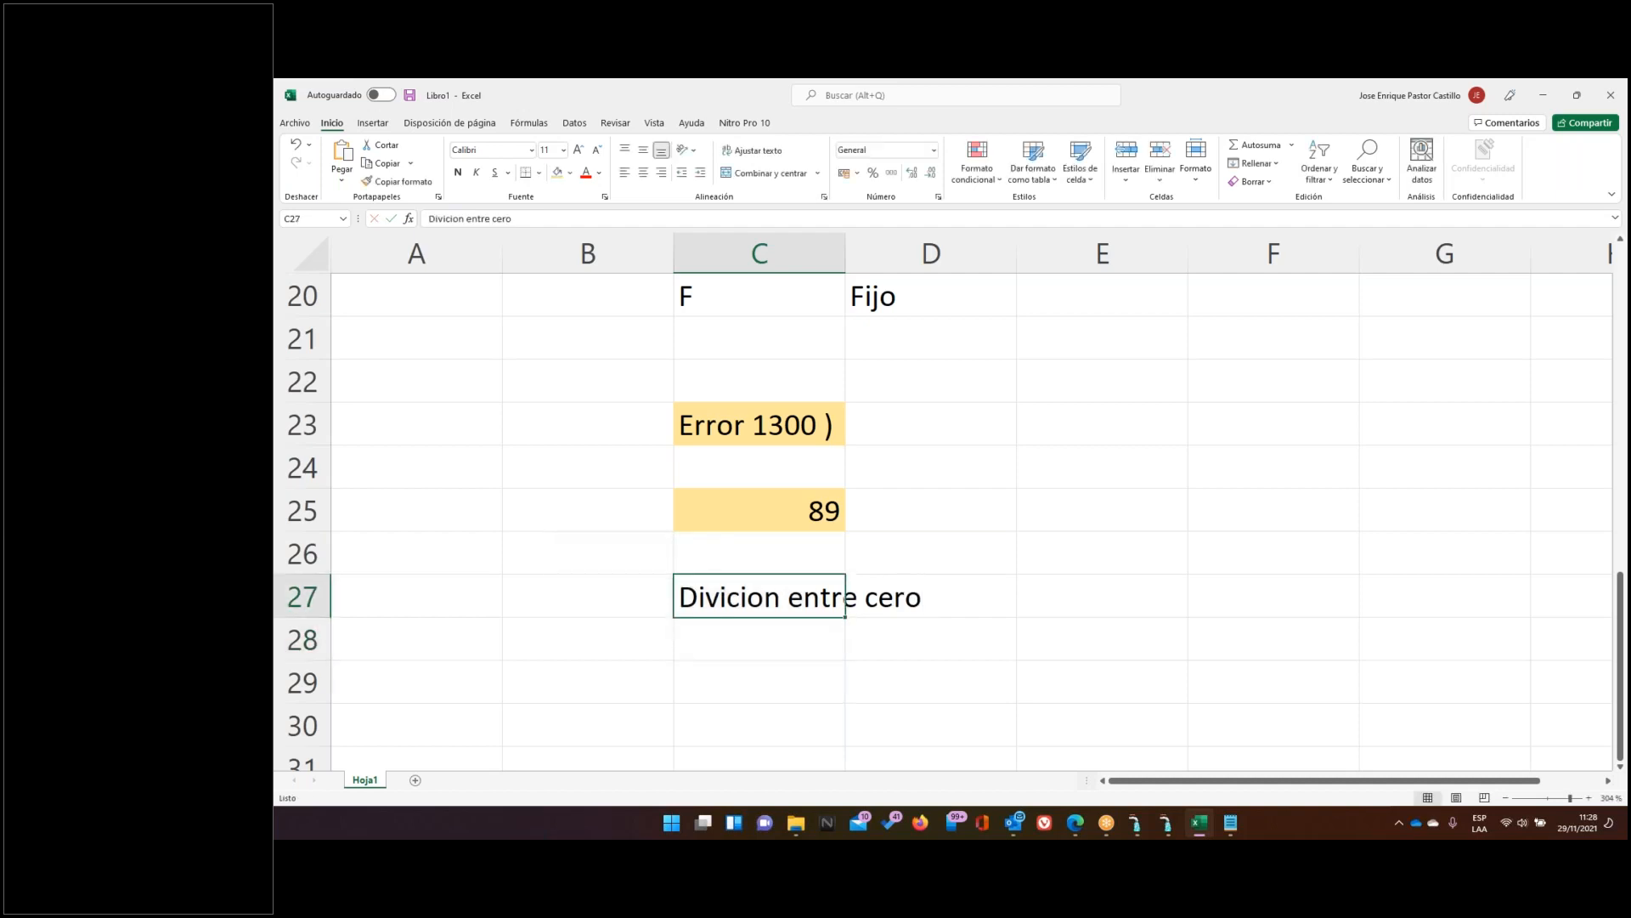
key(F2)
click(738, 597)
key(BackSpace)
text(s)
key(Return)
Apply a yellow fill to C27:D27, then return to AVALON
key(Up)
key(Right)
key(Left)
key(Left)
key(Right)
key(shift+Right)
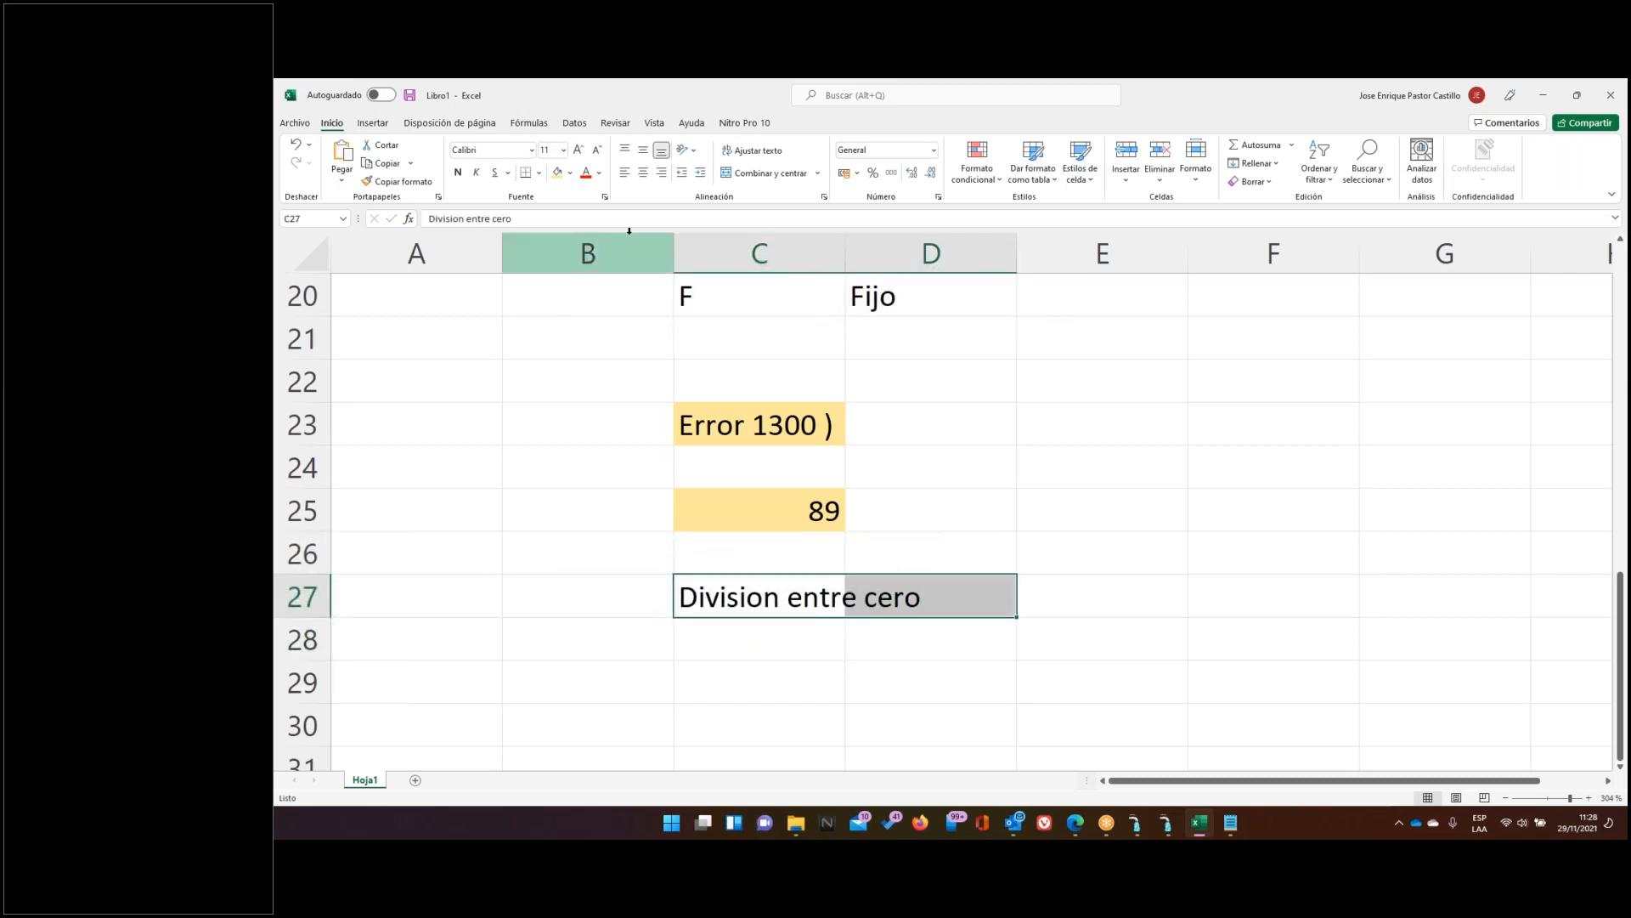
click(559, 174)
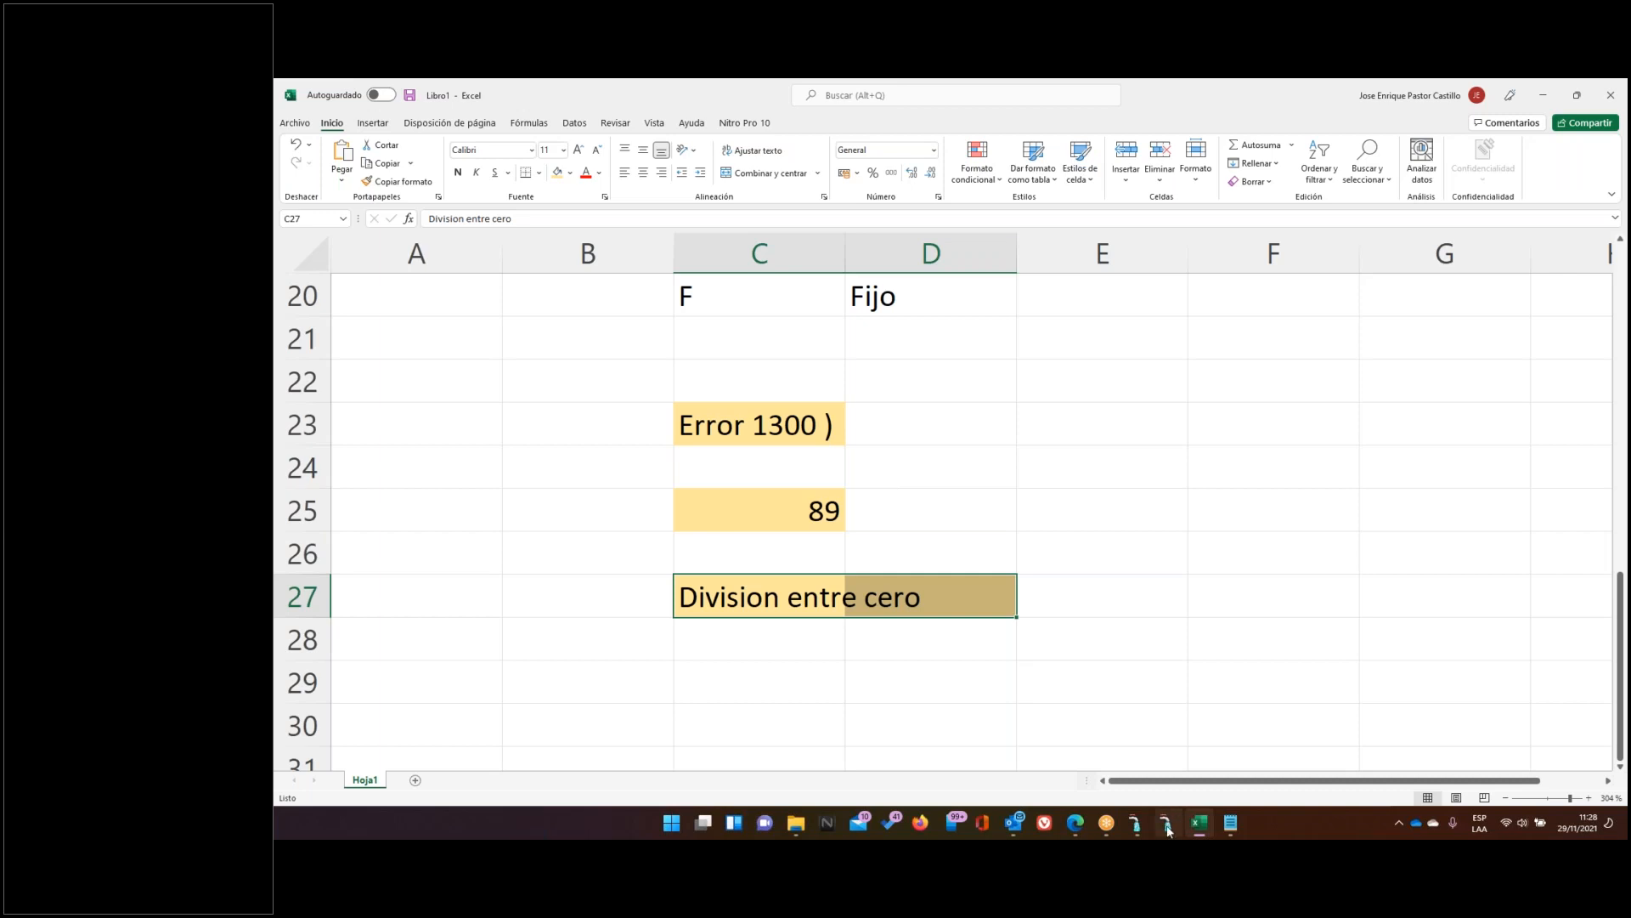
mouse_move(1168, 830)
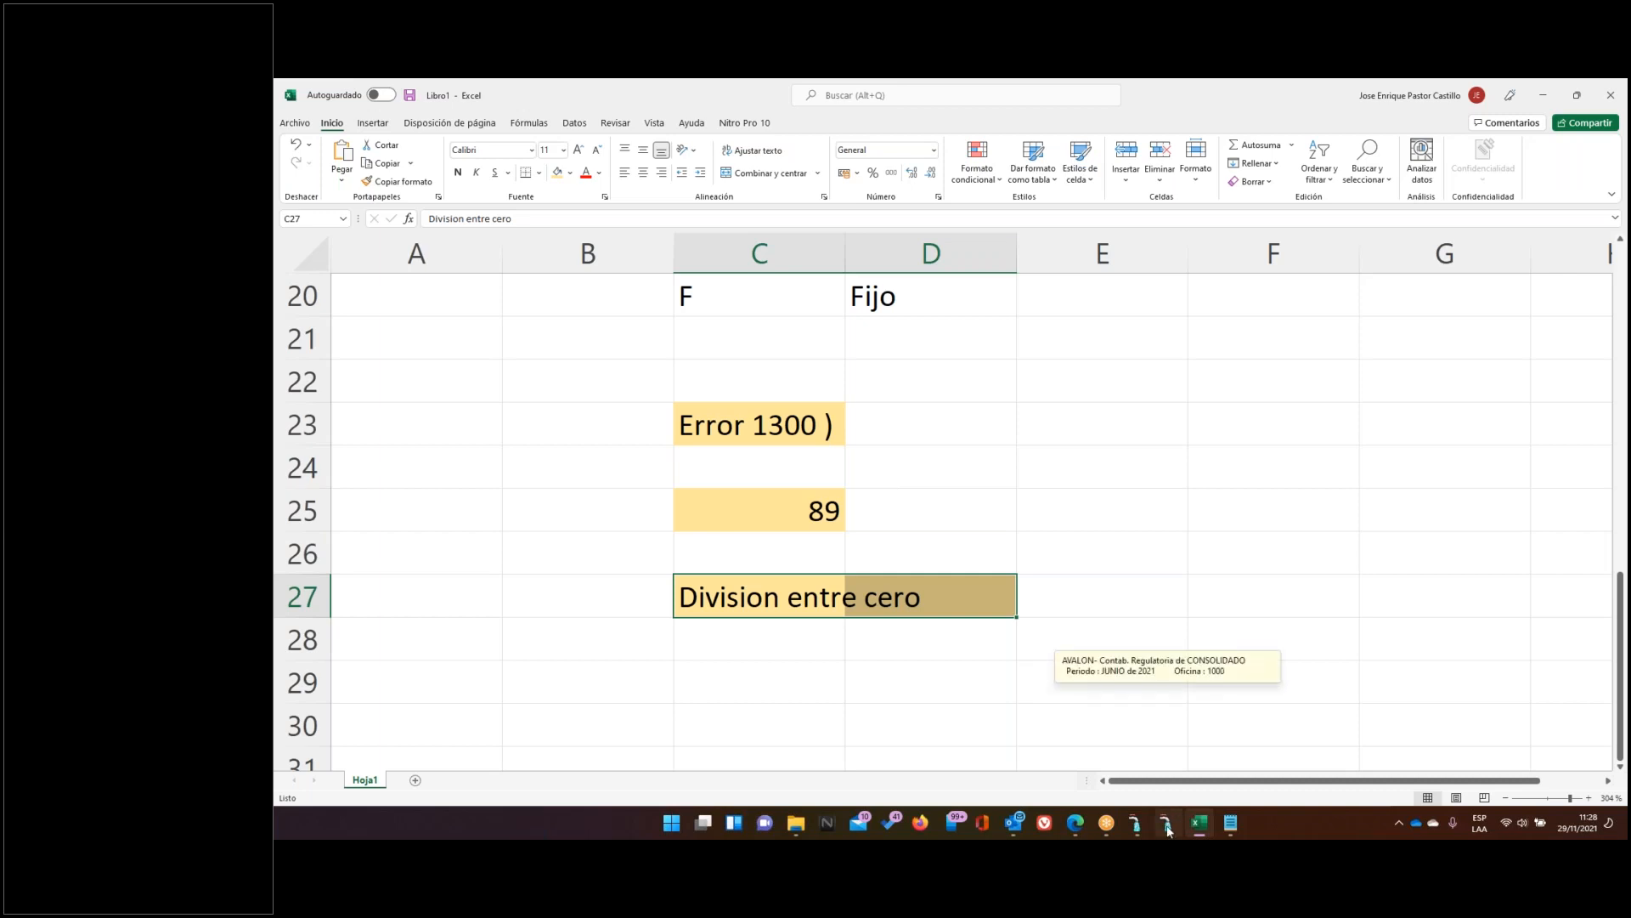
click(1167, 830)
Discard the UTILIDAD O PERDIDA DEL PERIODO edit and start new variable INDICADOR with formula 339/75
click(1092, 601)
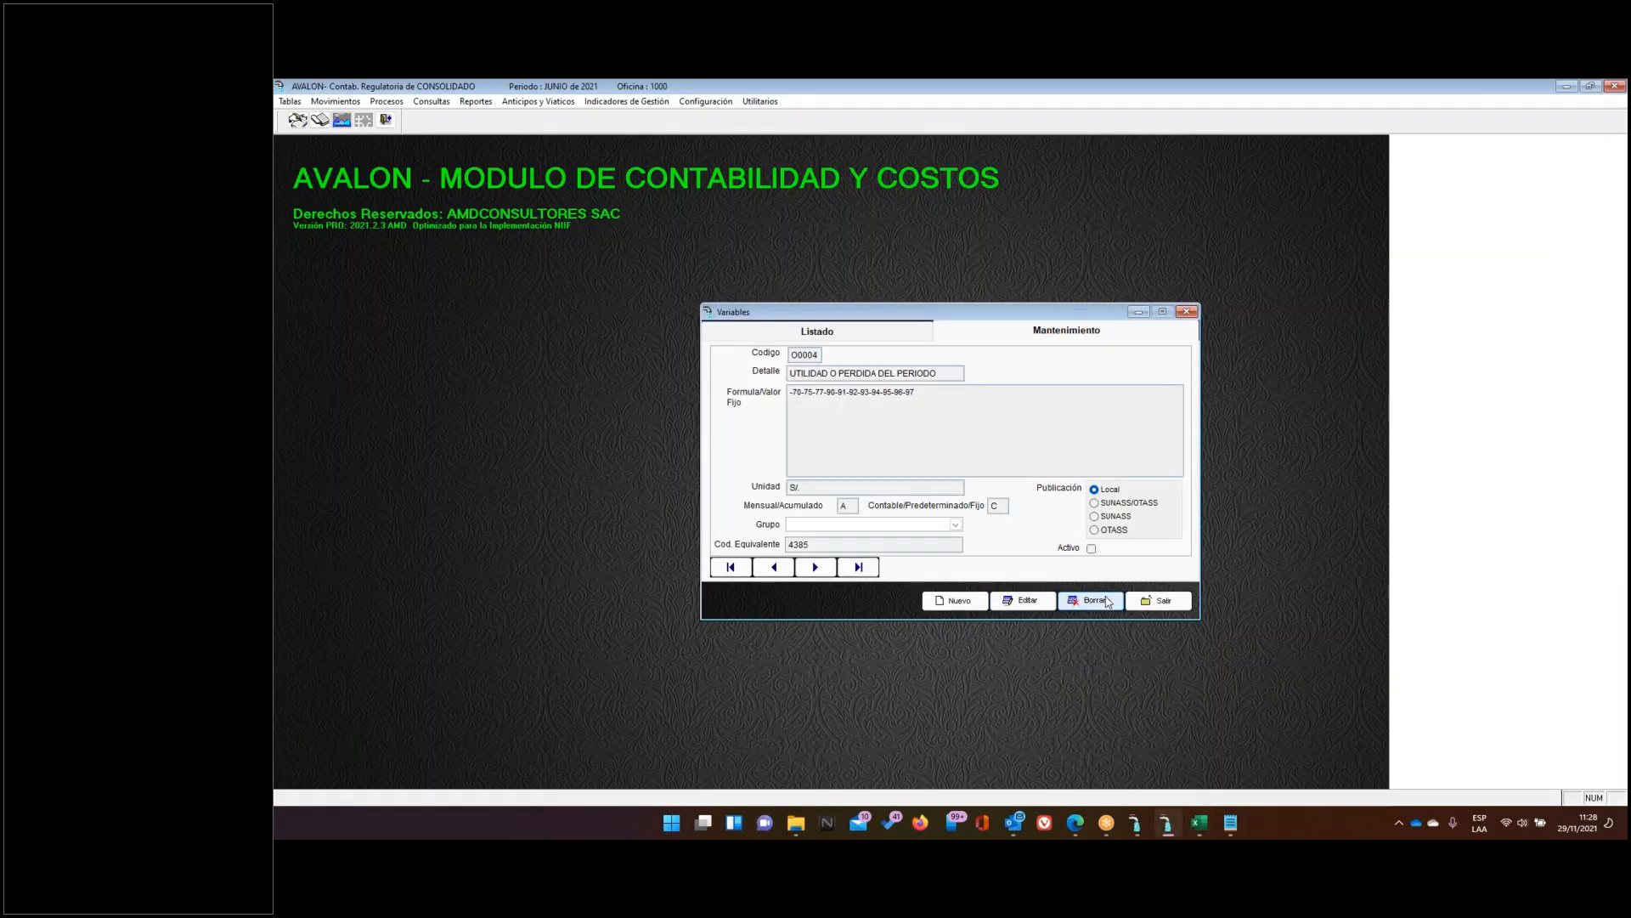
click(856, 335)
scroll(973, 416, down, 2)
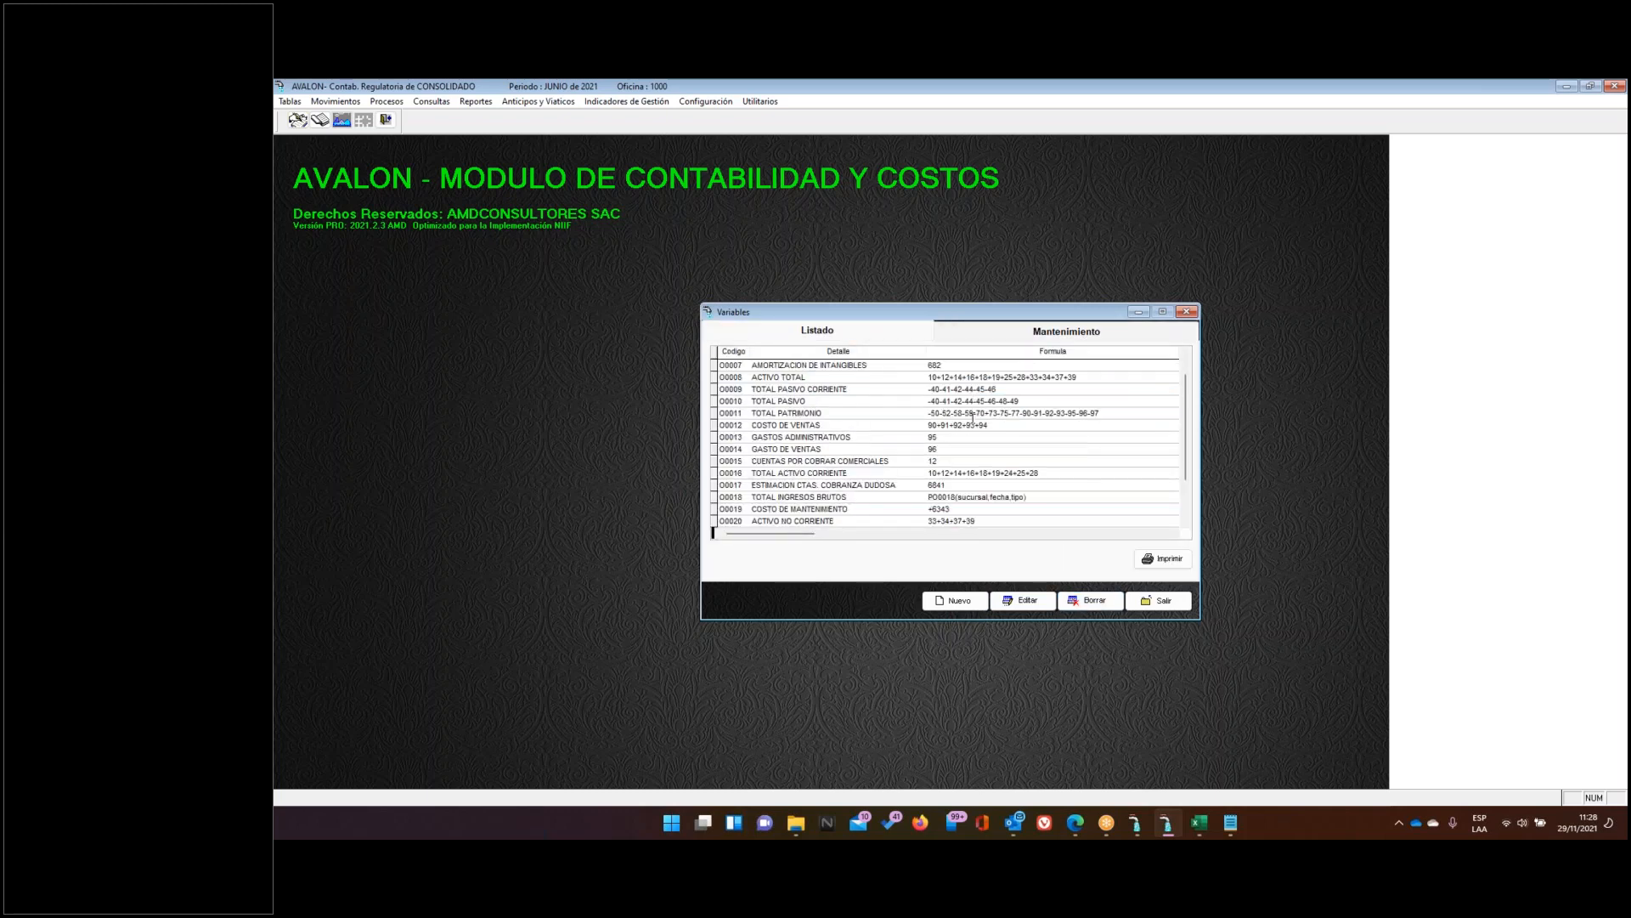
scroll(1078, 482, down, 2)
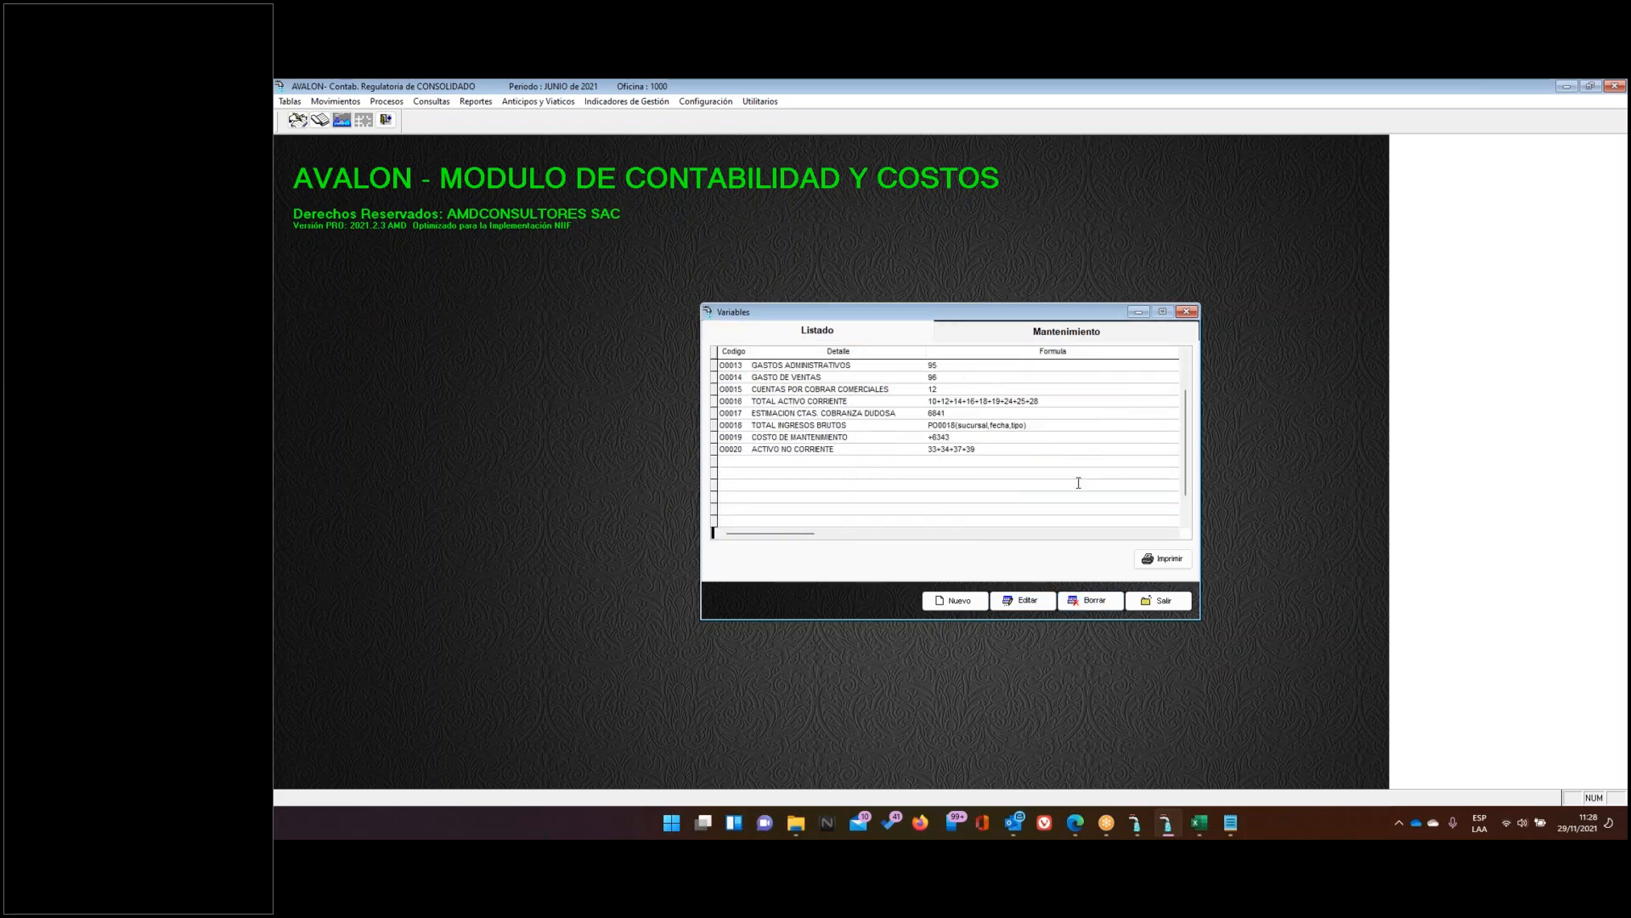
click(957, 600)
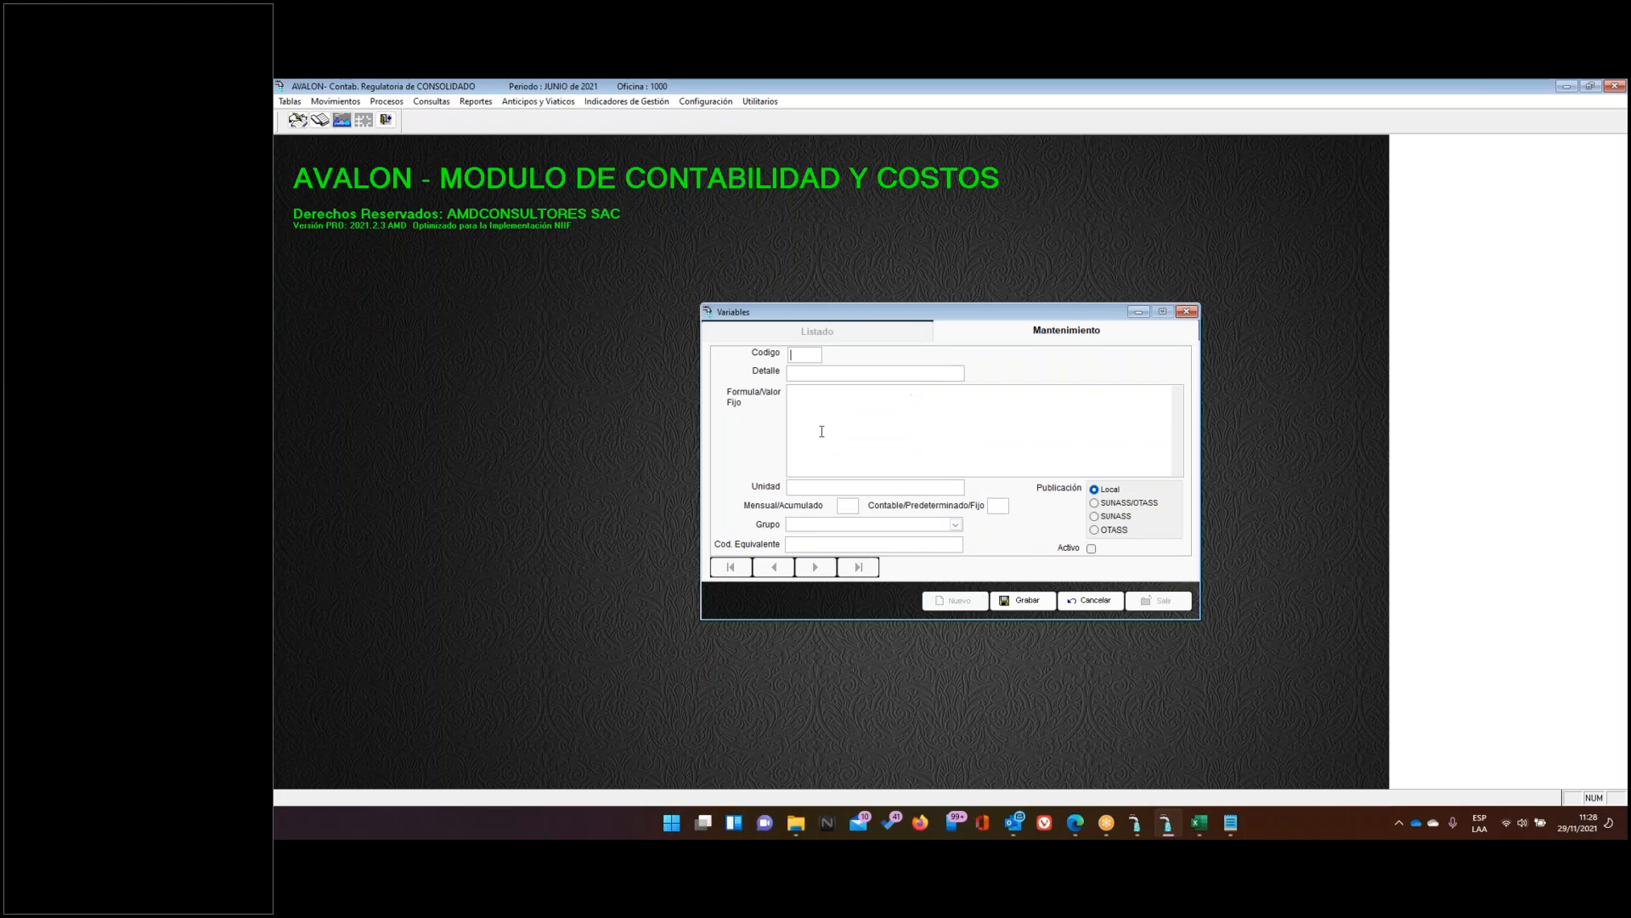
text(000INDICADOR339/7)
Set INDICADOR's Mensual/Acumulado to M and Contable to C, check the 75 divisor, then switch to Excel
click(843, 506)
key(Tab)
click(839, 506)
drag(816, 394, 805, 394)
click(821, 402)
drag(813, 392, 804, 392)
click(1199, 823)
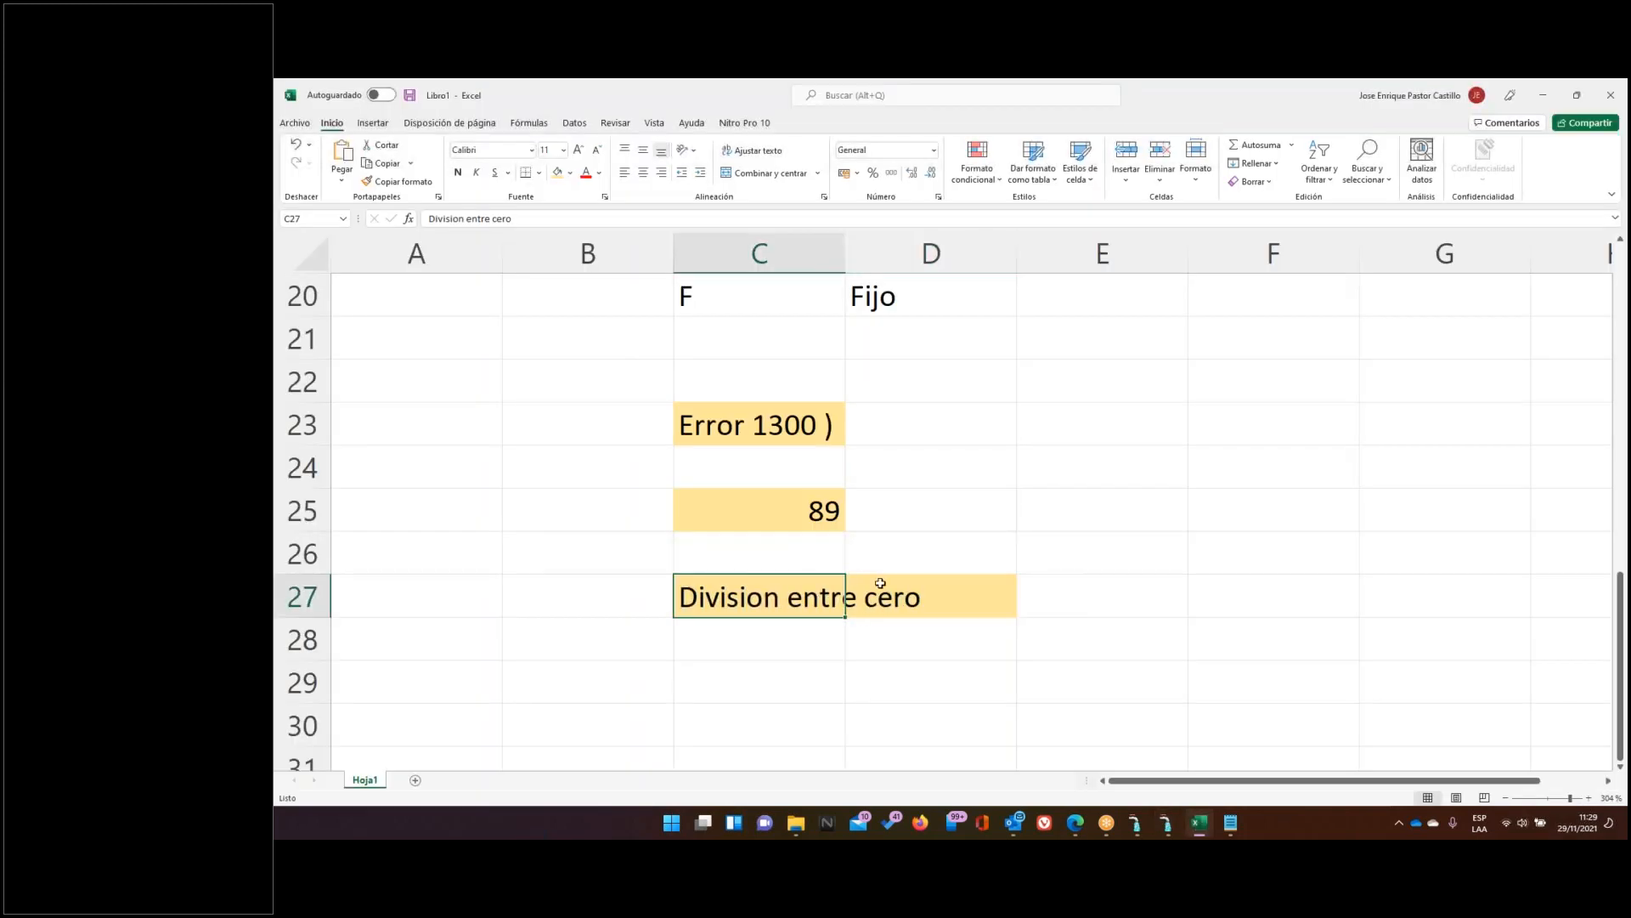
Enter 0,00 in cell E27 beside the 'Division entre cero' note
click(1057, 588)
text(0,00)
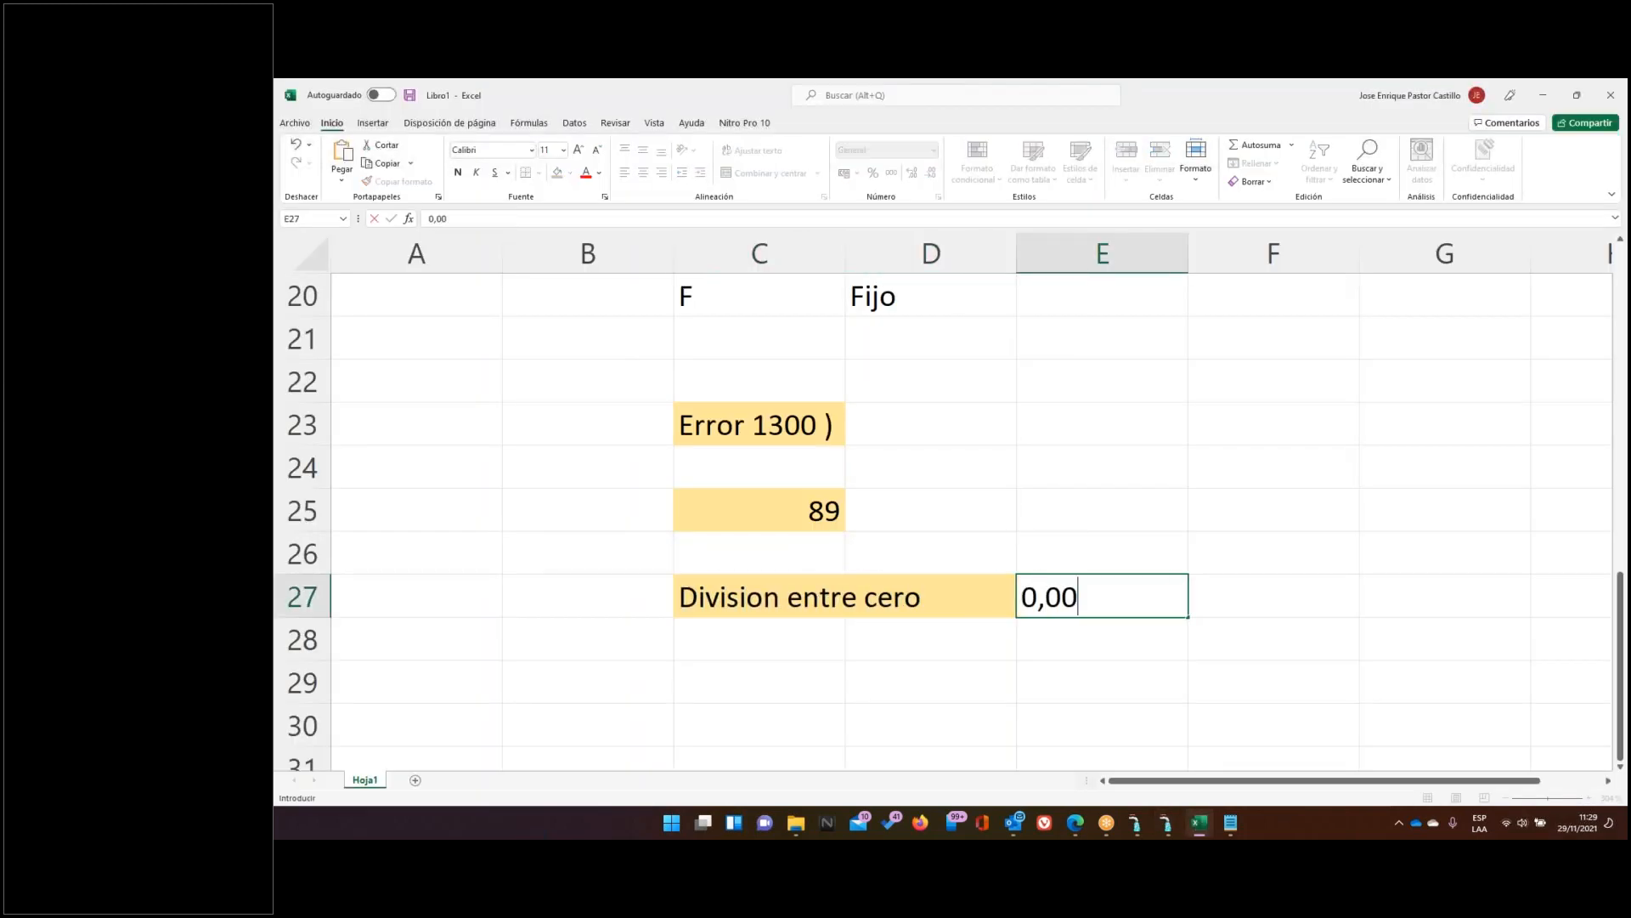
key(Return)
key(Up)
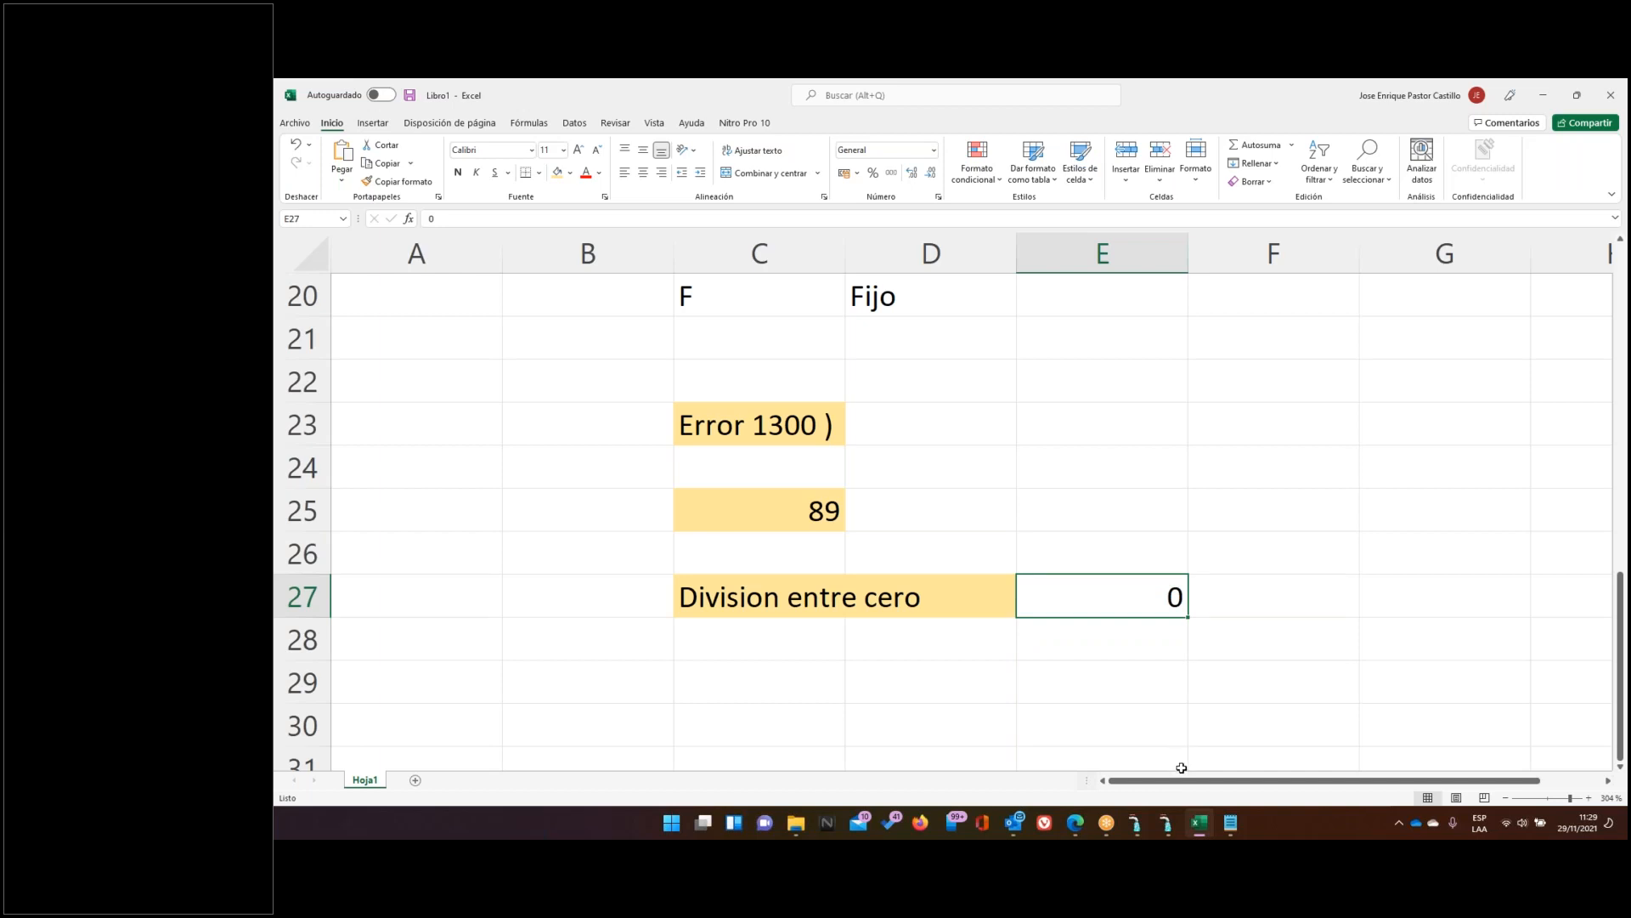
Cancel the unsaved INDICADOR variable, exit the Variables window, and bring Excel forward
click(1166, 825)
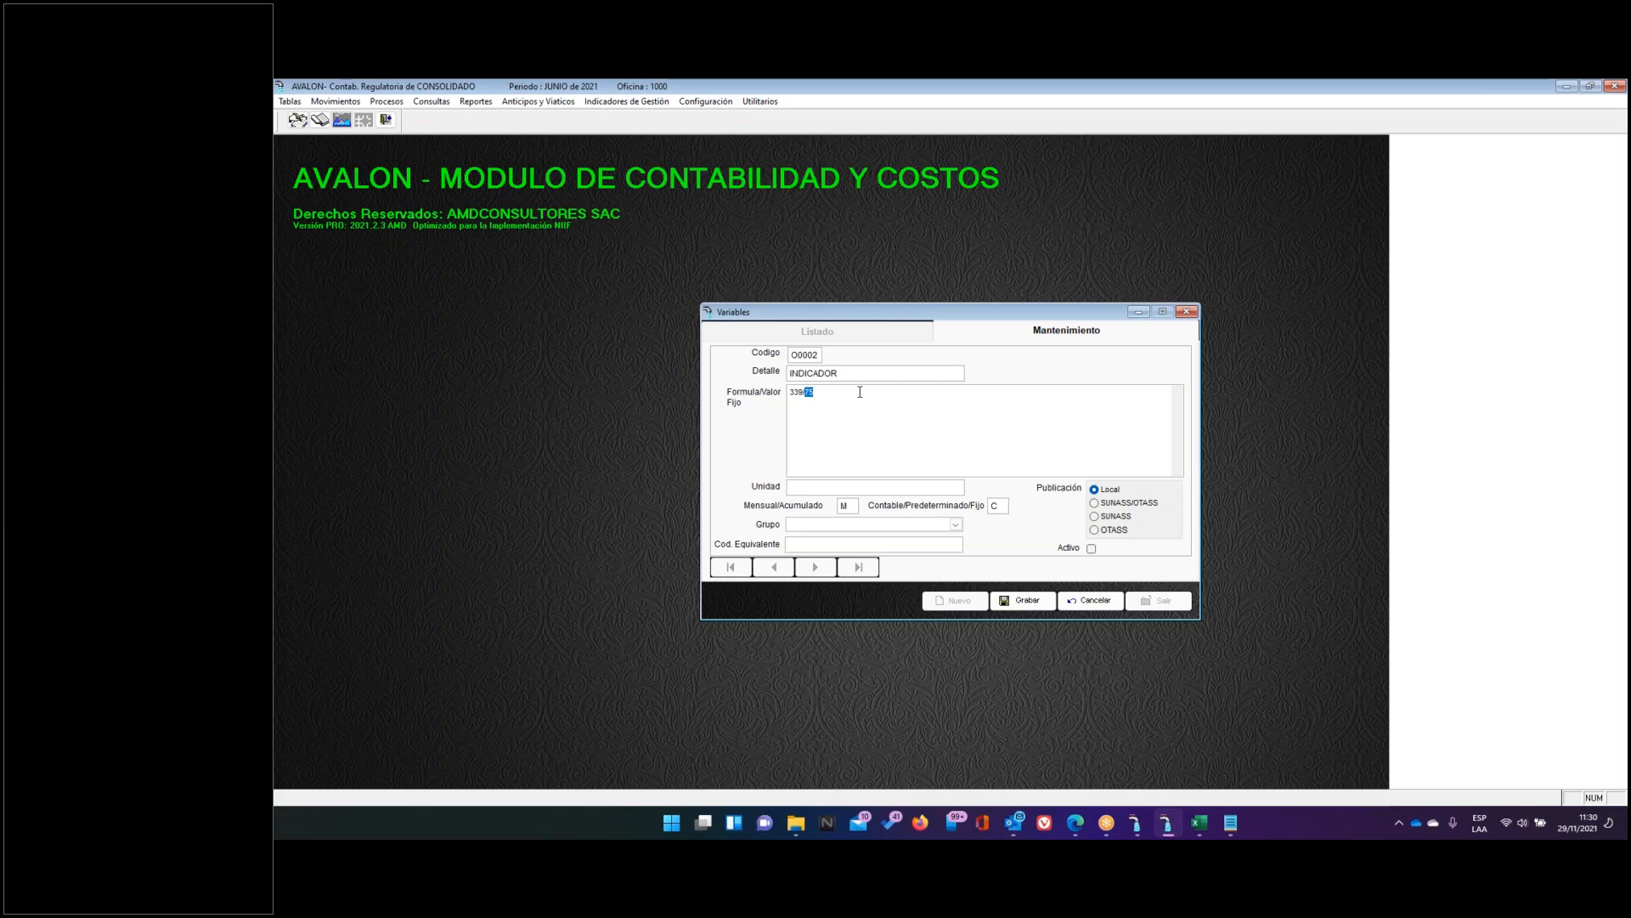
click(1088, 600)
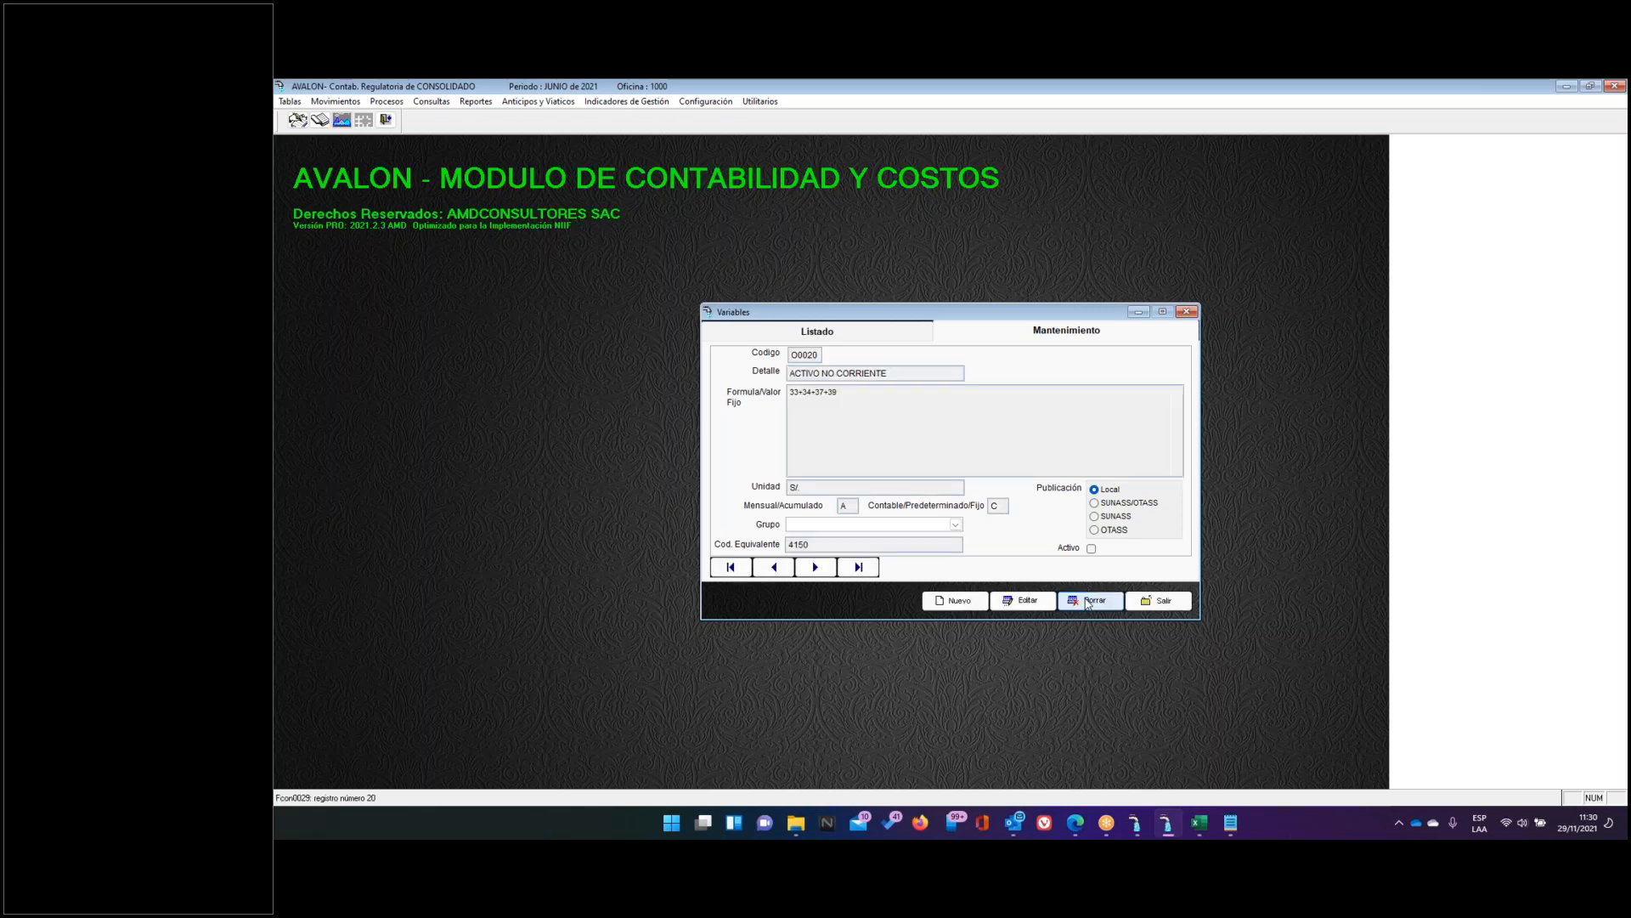
click(889, 337)
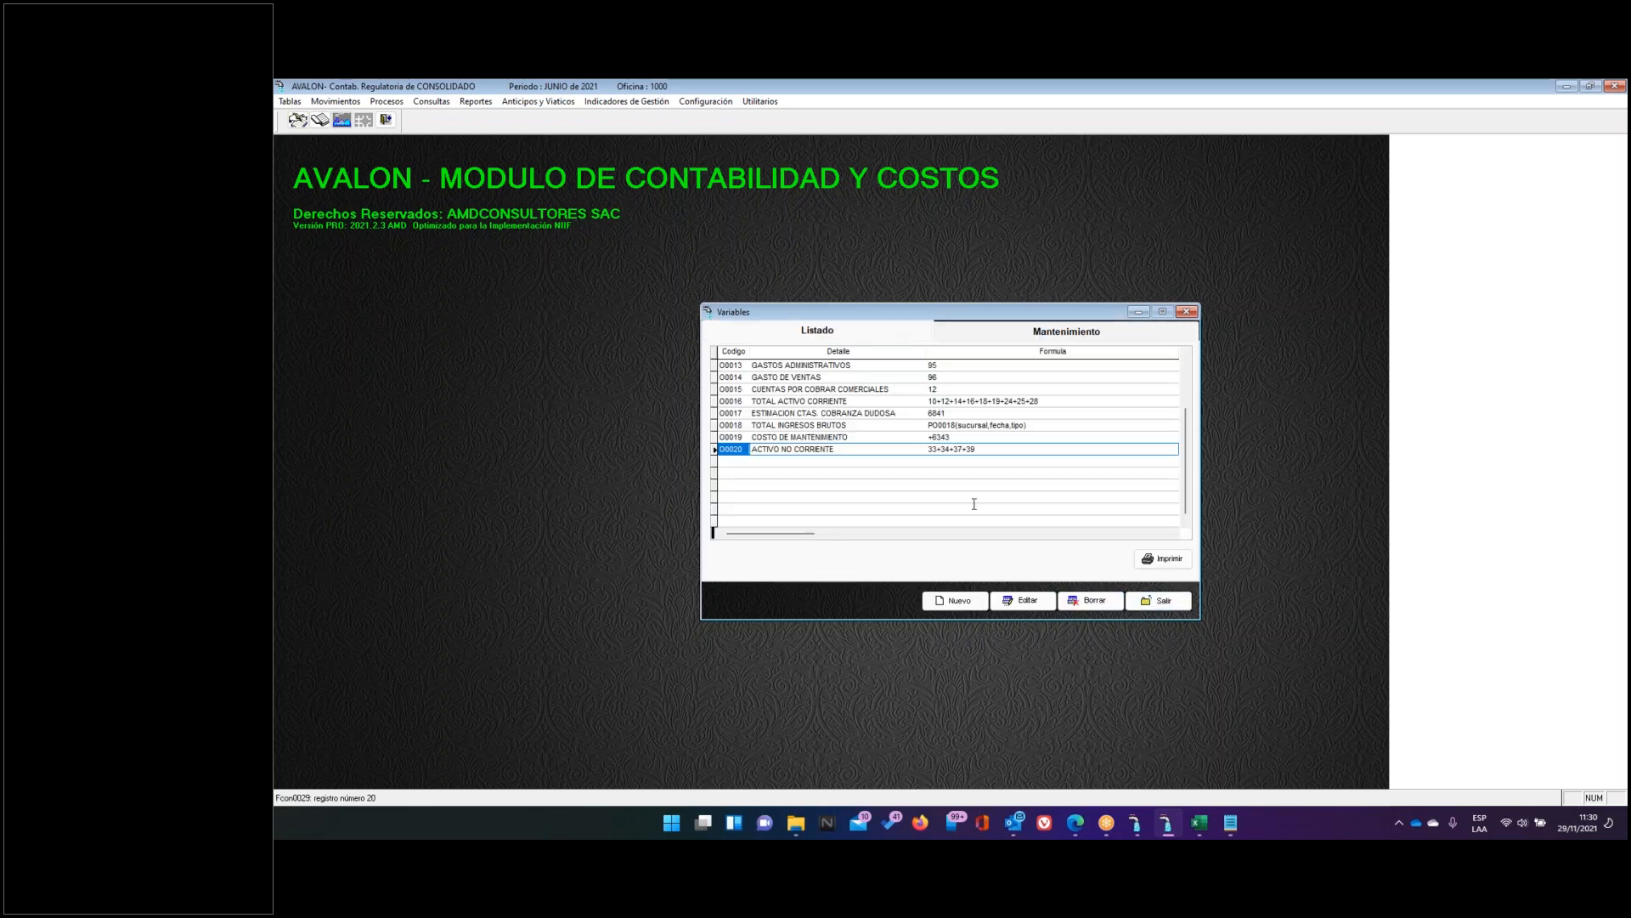
click(1161, 601)
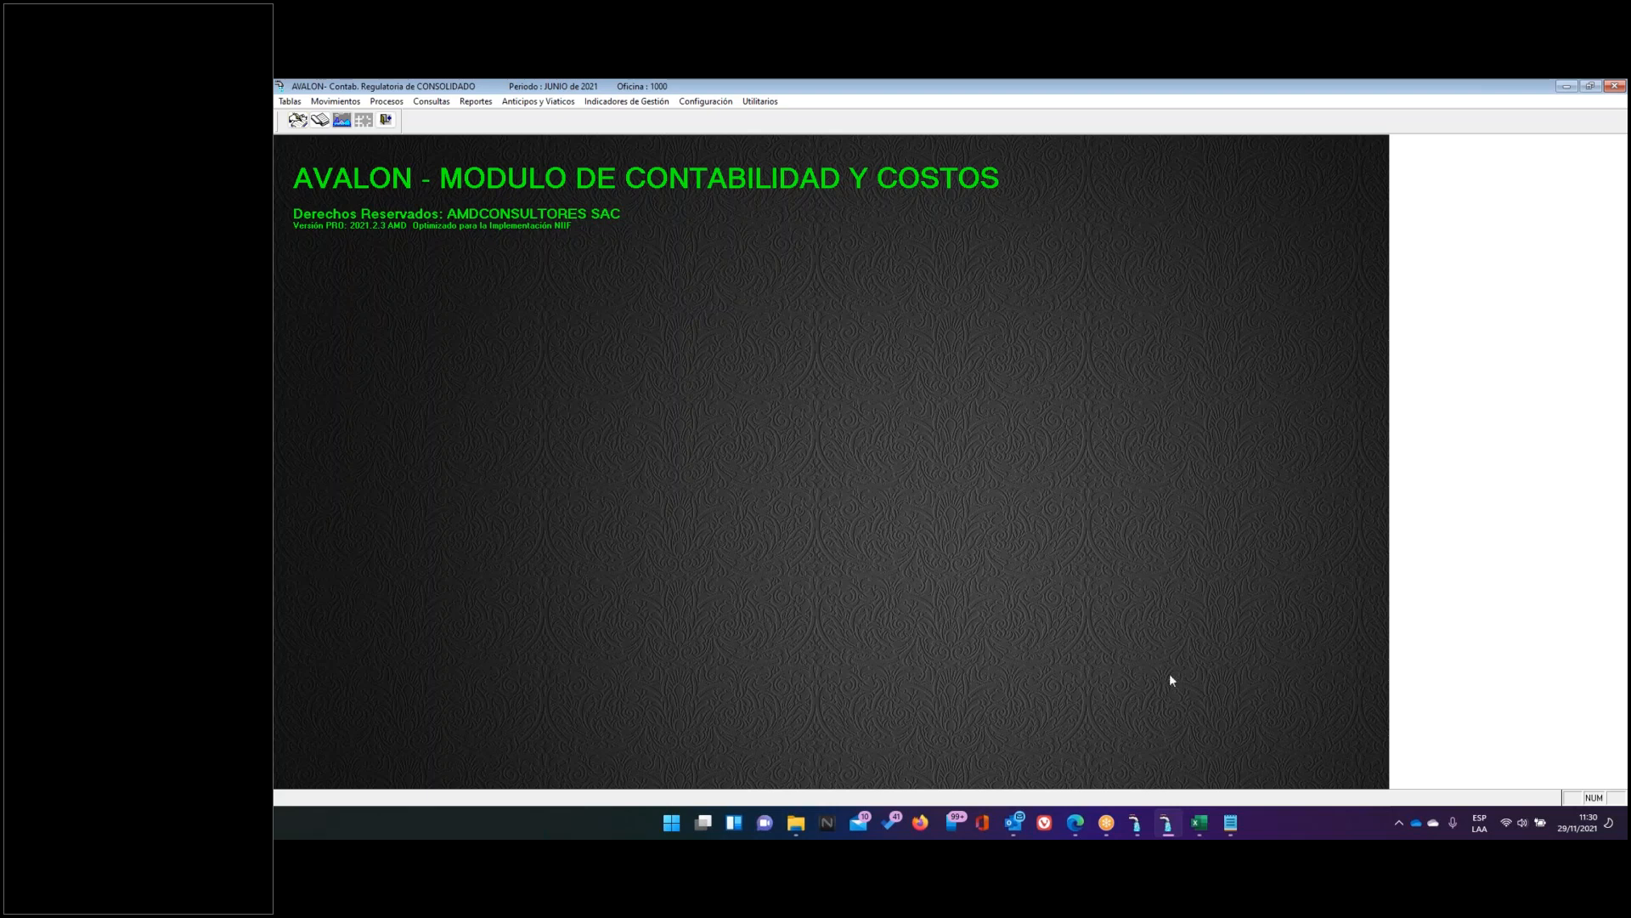
click(1199, 822)
Enter the label 'Indicador' in cell C30
scroll(801, 583, down, 2)
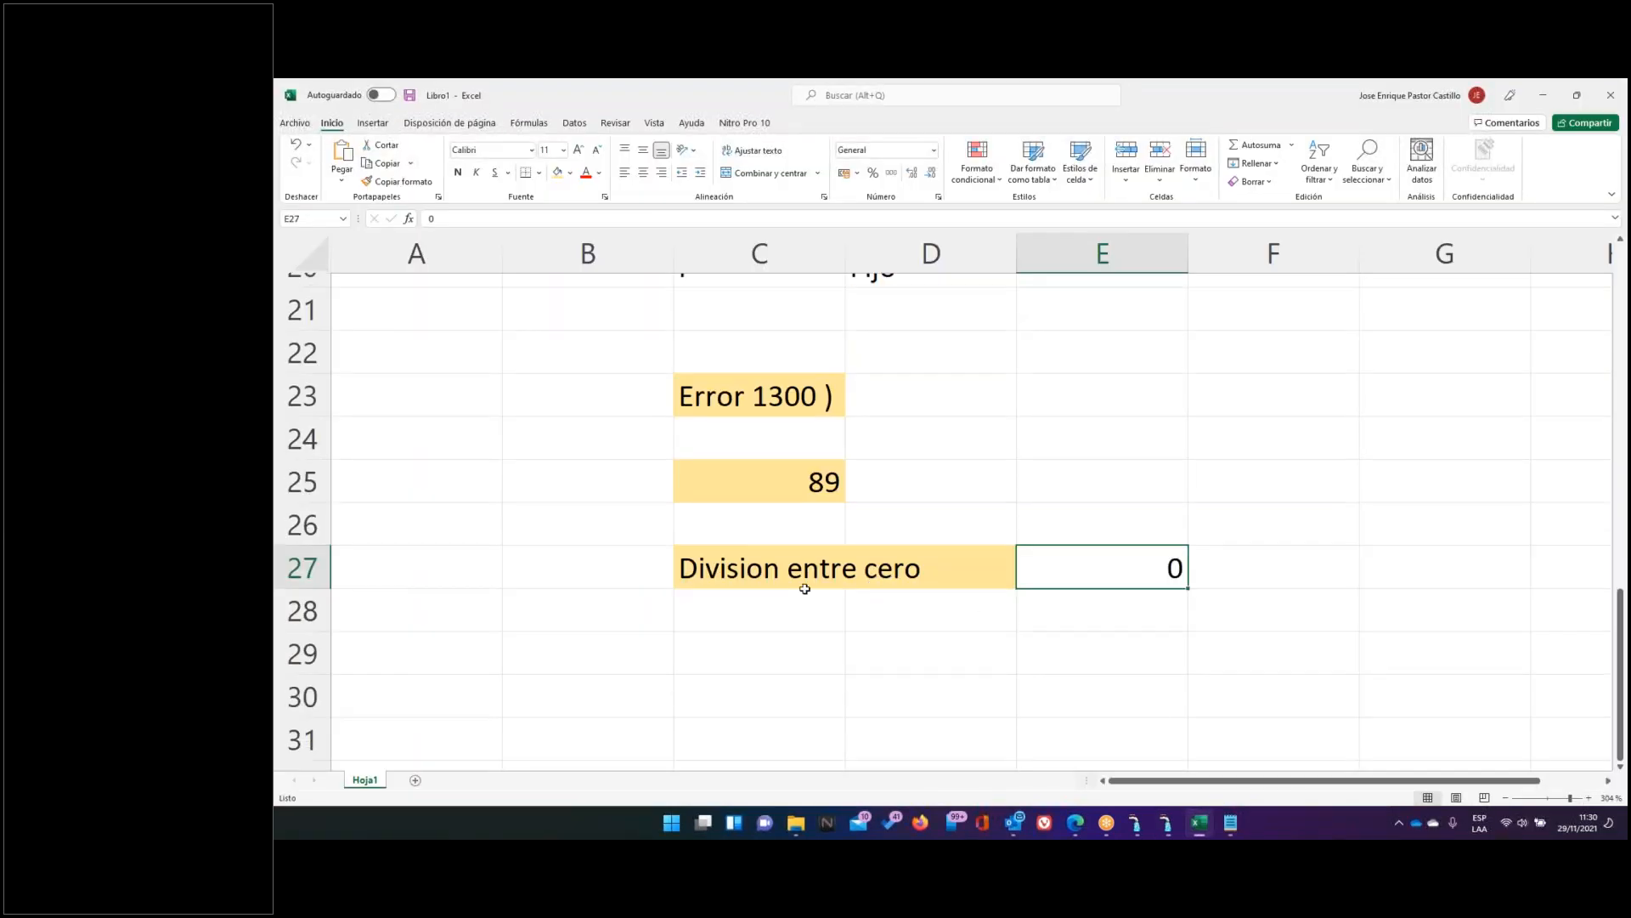
click(735, 470)
key(Caps_Lock)
text(iNDI)
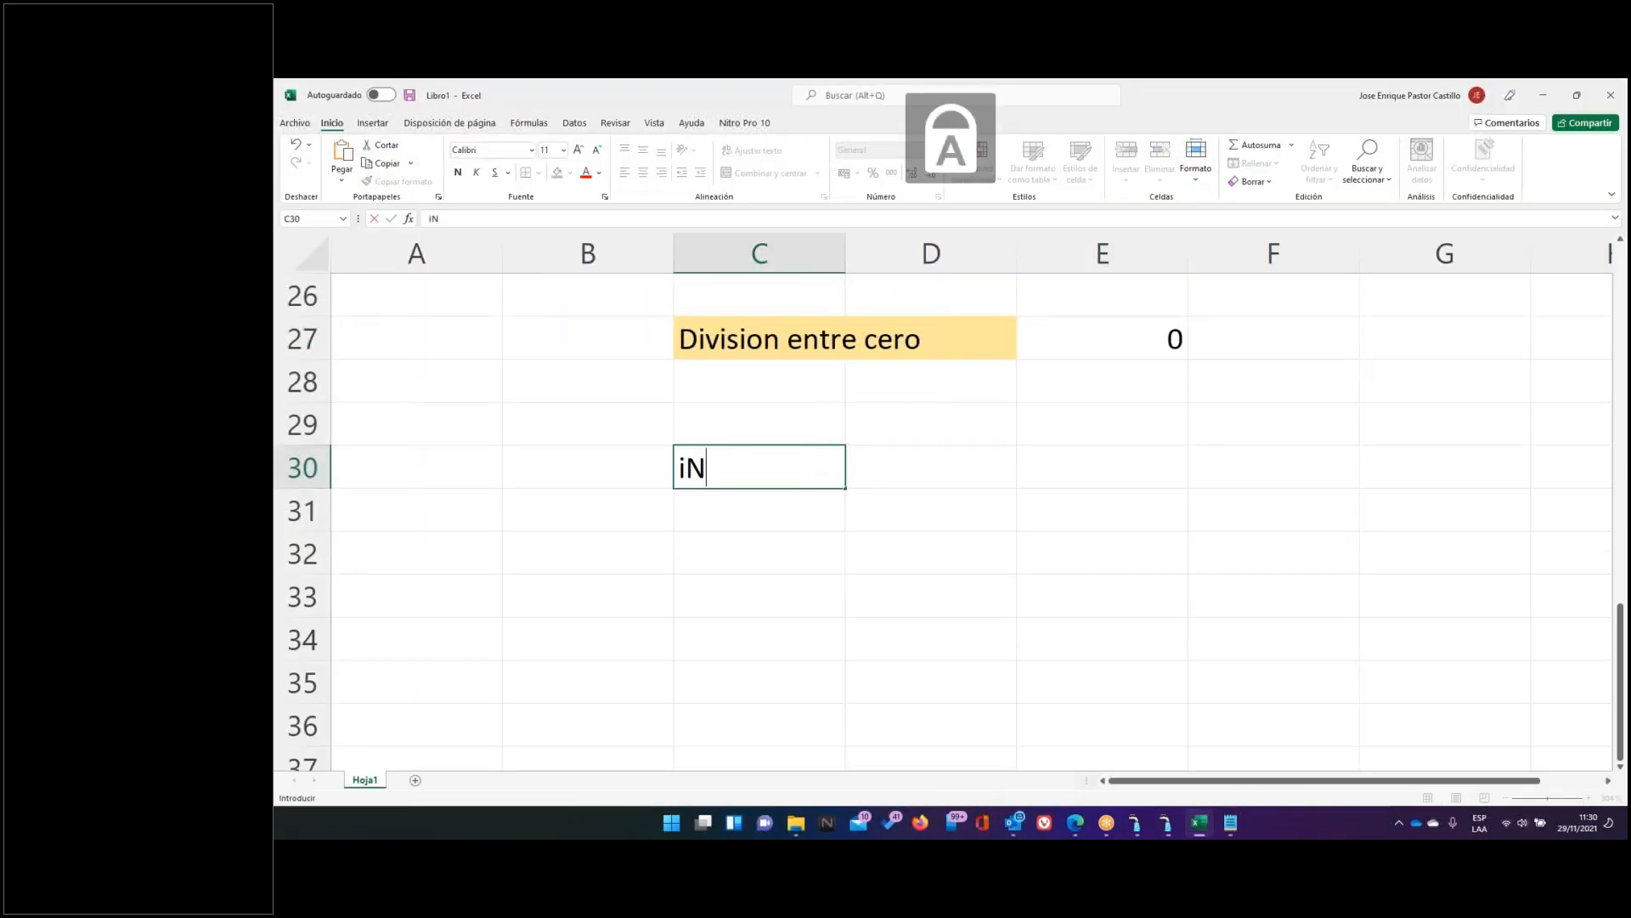
key(BackSpace)
key(BackSpace)
key(BackSpace)
key(BackSpace)
text(iNCI)
key(BackSpace)
key(BackSpace)
key(BackSpace)
key(BackSpace)
key(Caps_Lock)
text(Indicador)
key(Return)
Type 'Cobertura de Costos Alcantarillado' in D30, correcting typos, and move down to D32
key(Up)
key(Right)
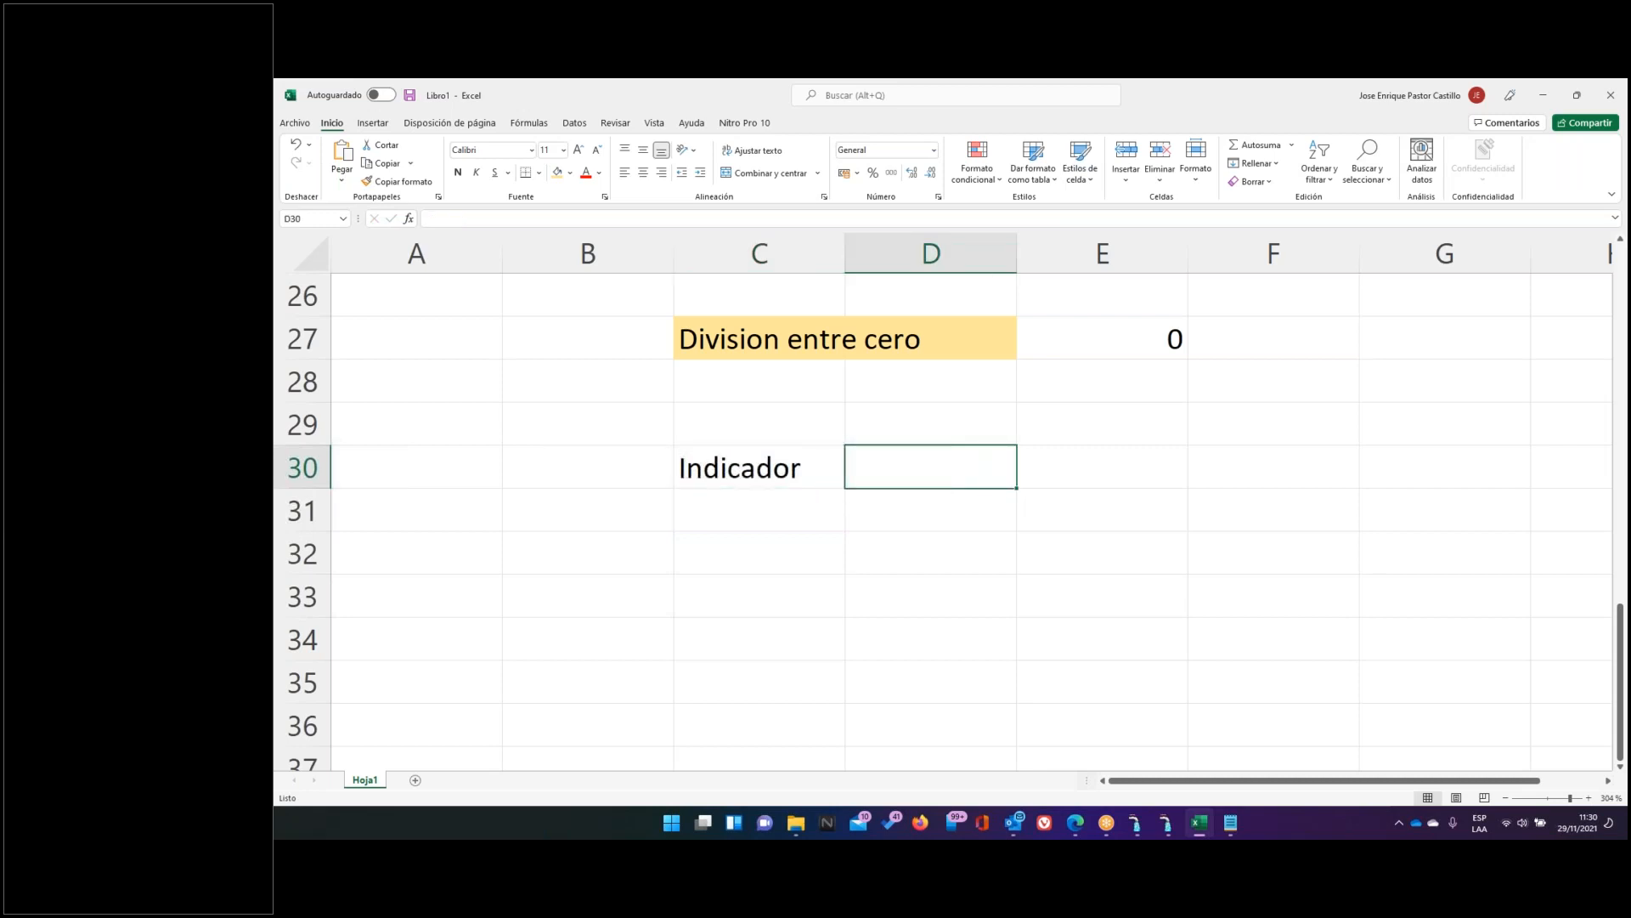
text(Coberty)
key(BackSpace)
text(ura de )
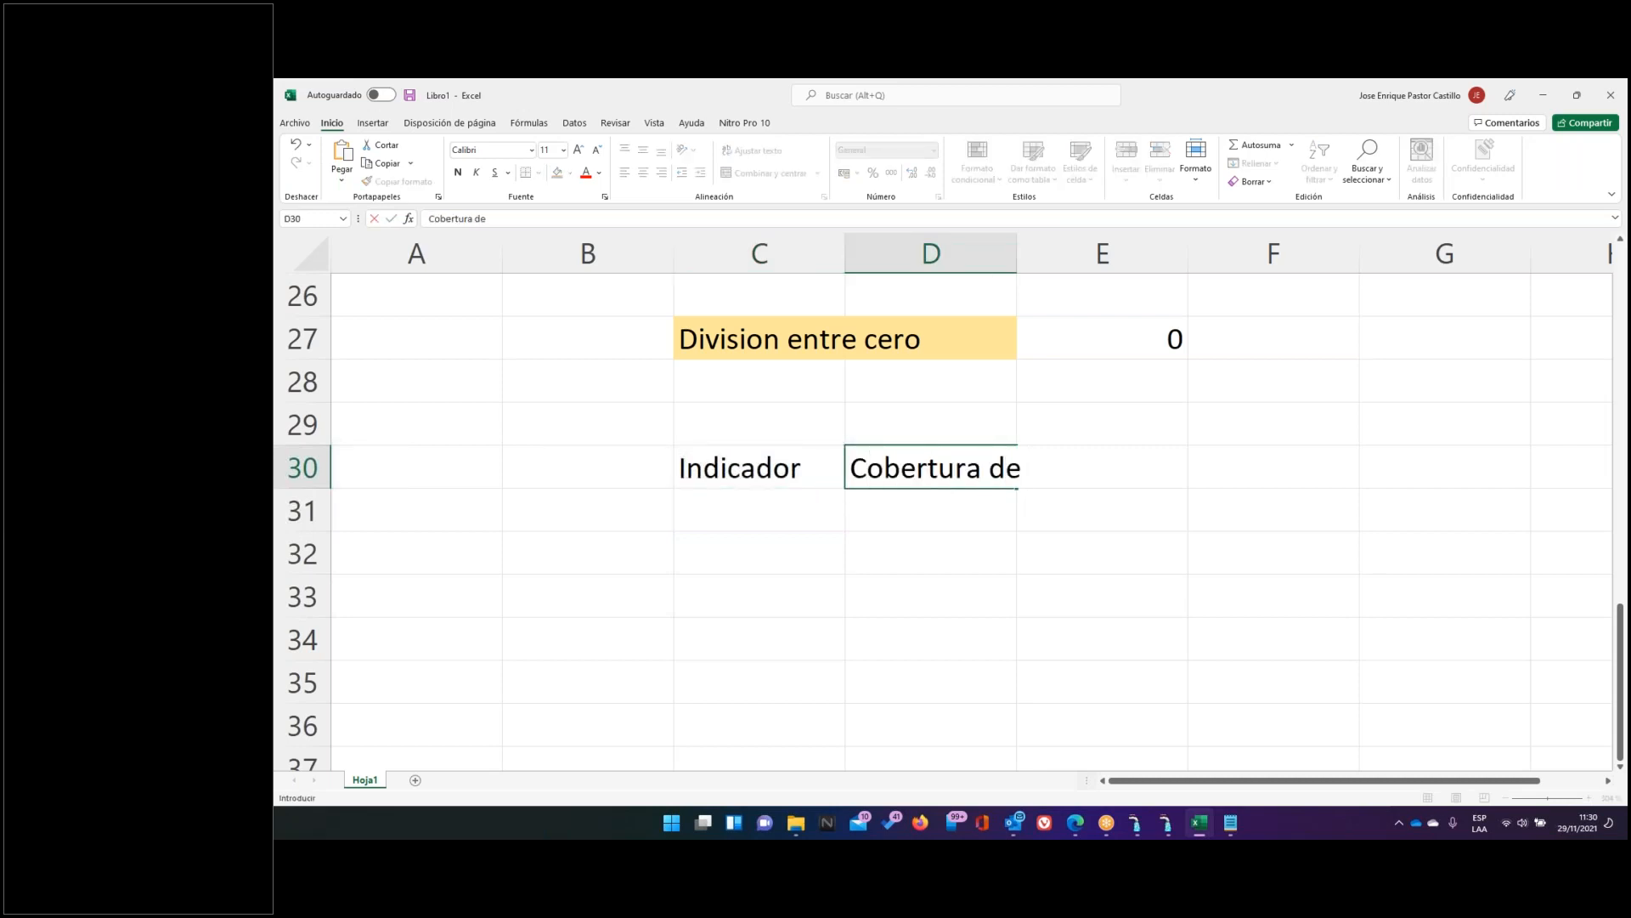
text(Costos Alcantarillado)
key(Return)
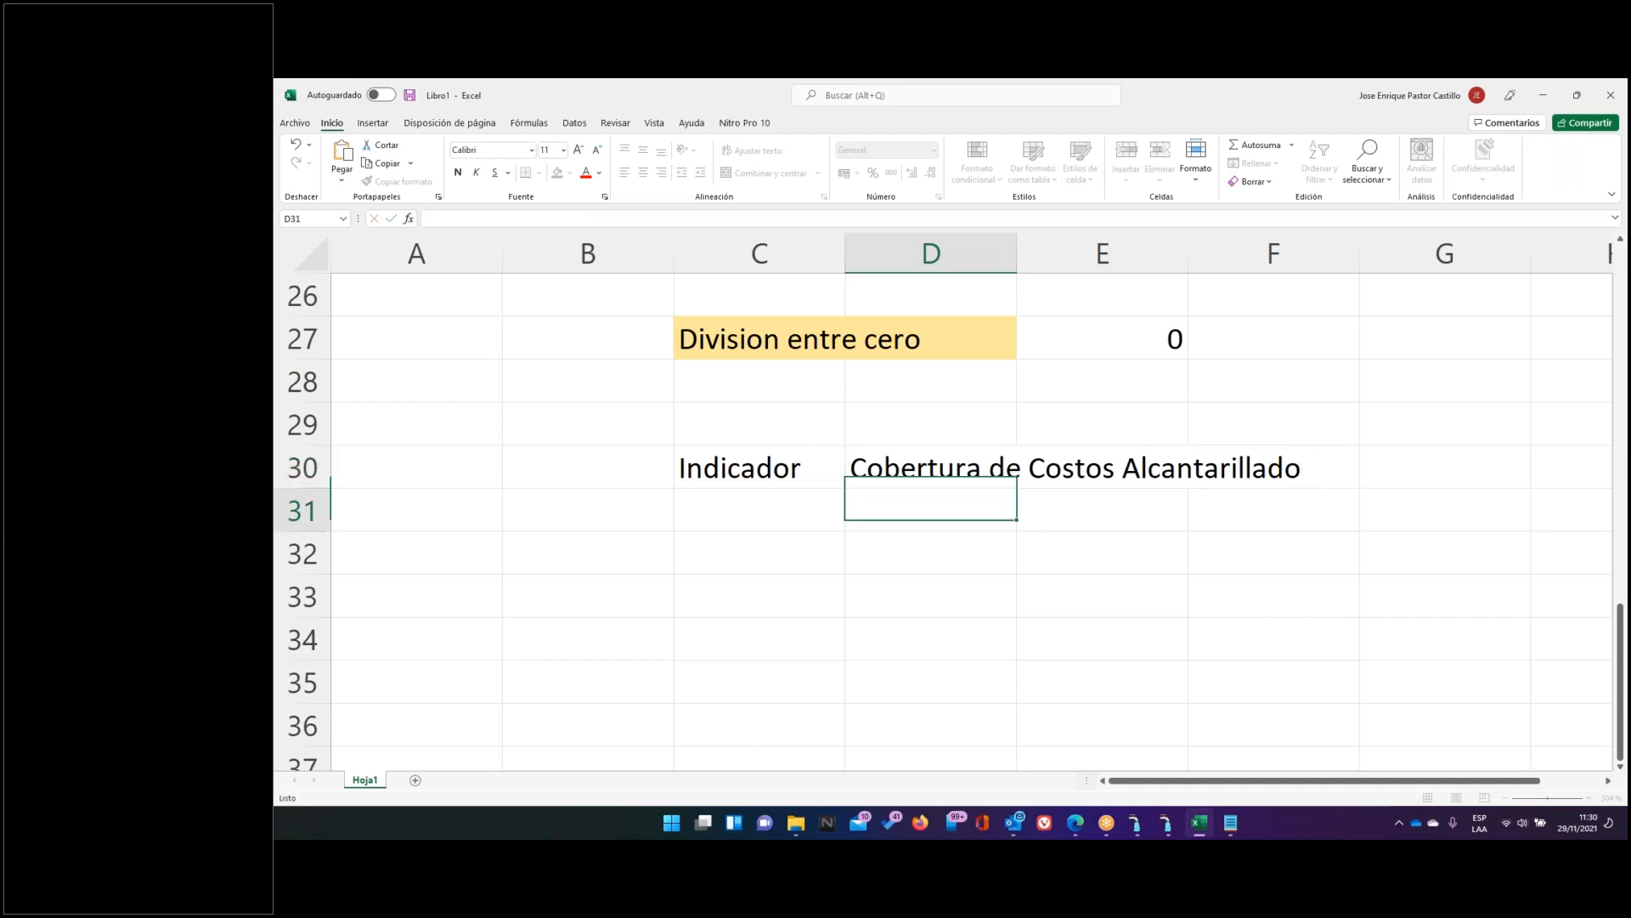
key(Return)
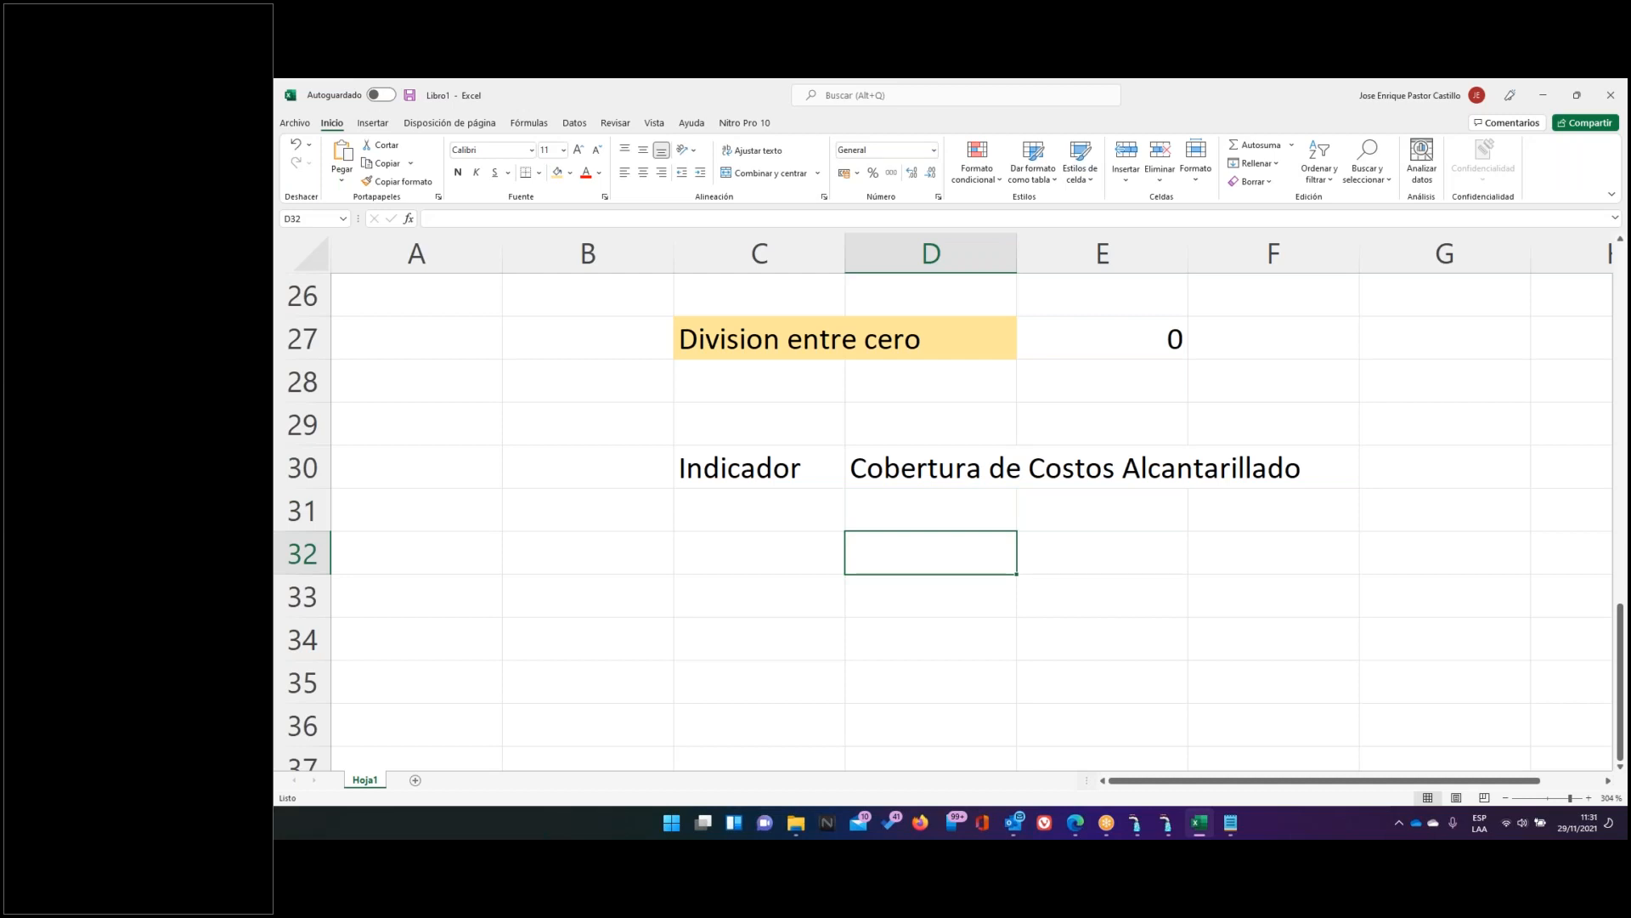
List 'x1 : costos de alcantarillado', 'x2 : Ingresos de Alcantarillado' and 'x3 : Numero de Conexiones de alcantarillado' in D32:D34
text(x1)
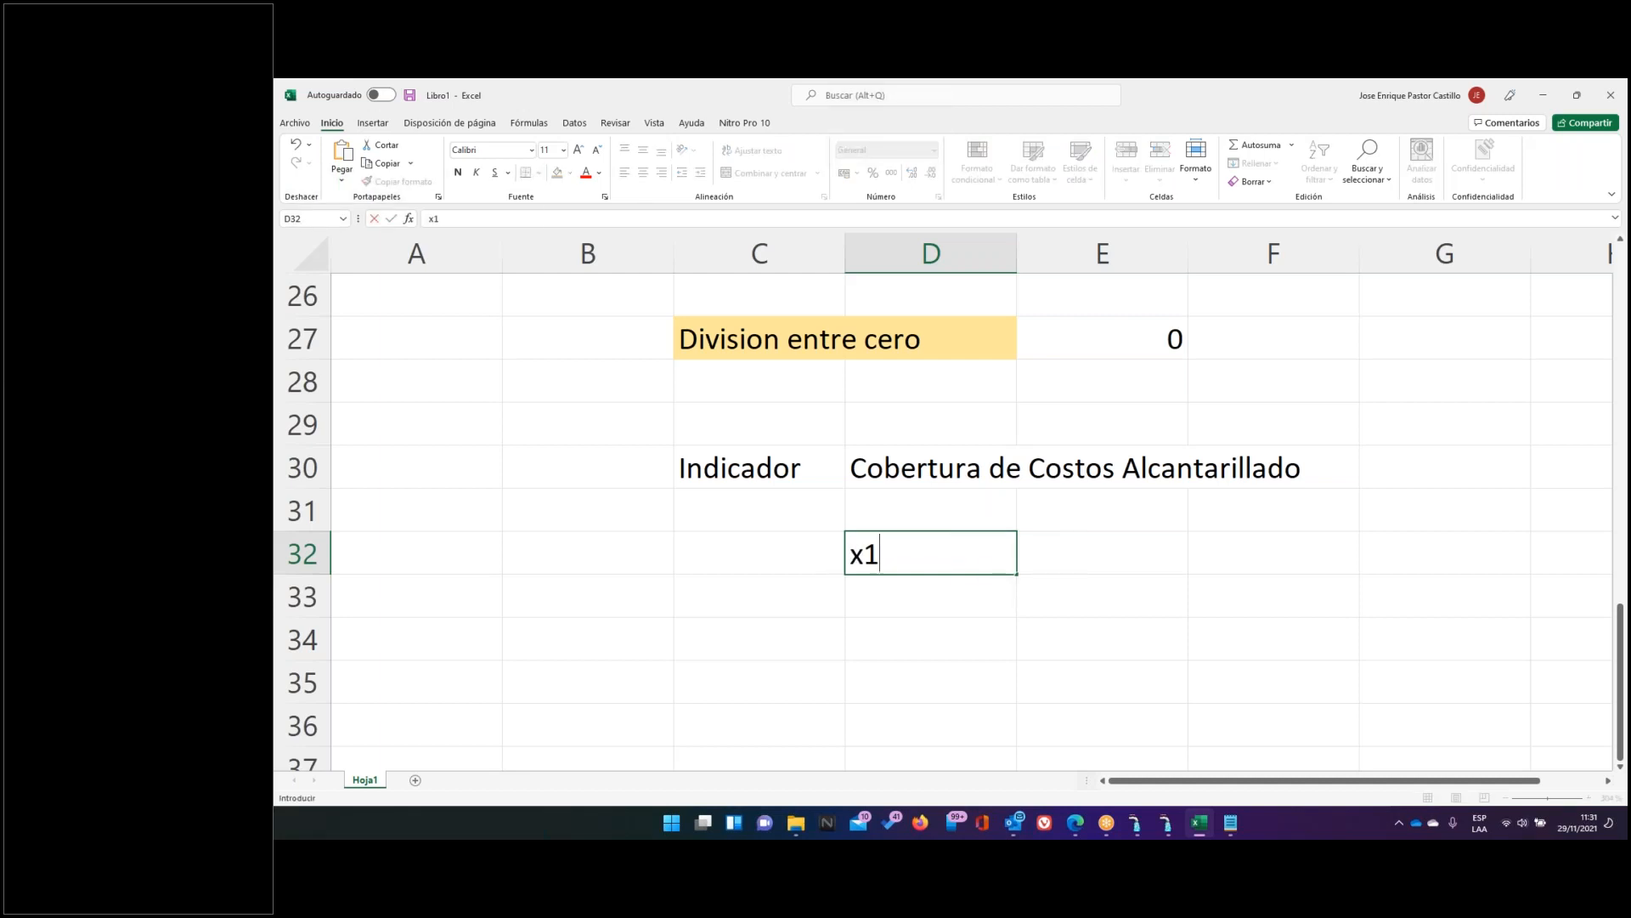
text( : costos de alca)
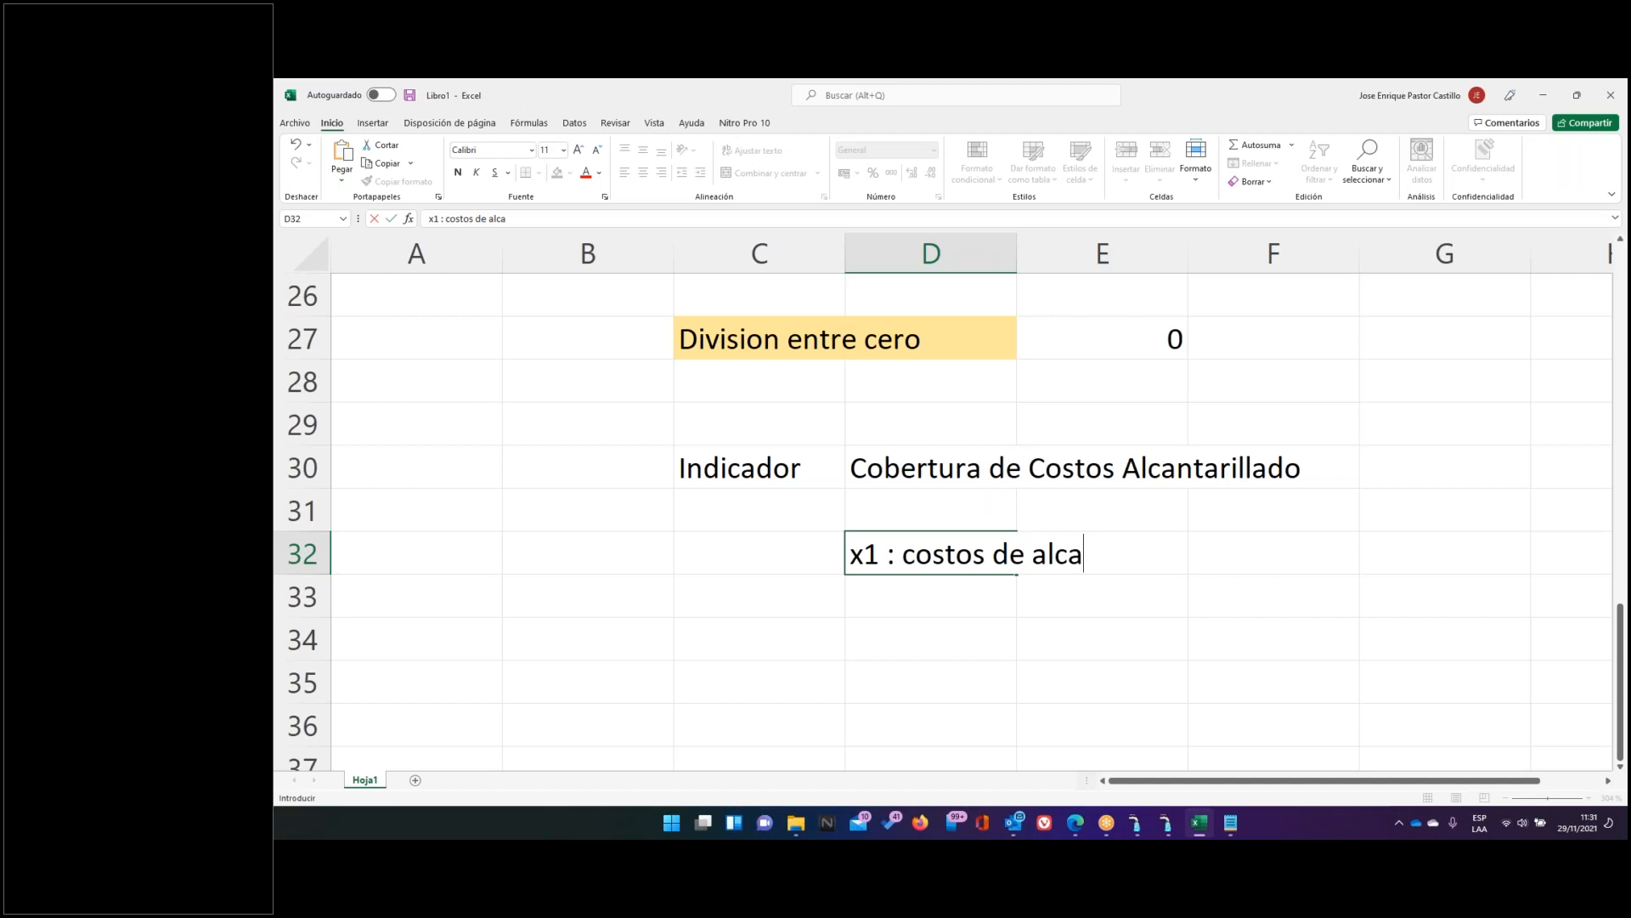
text(ntarillado)
key(Return)
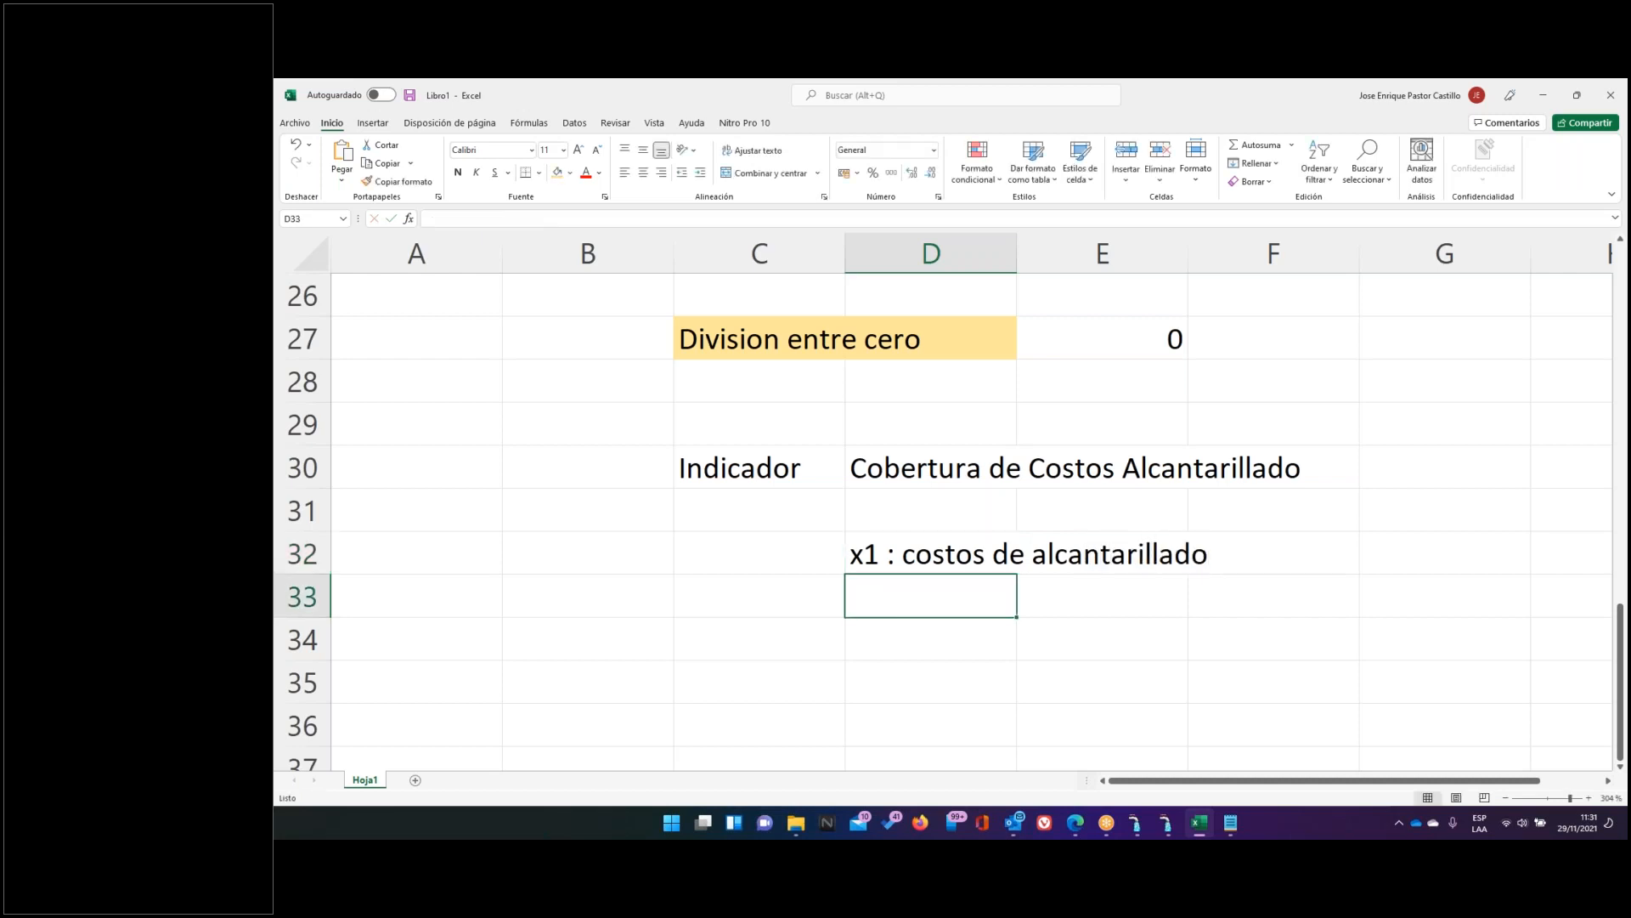
text(x2)
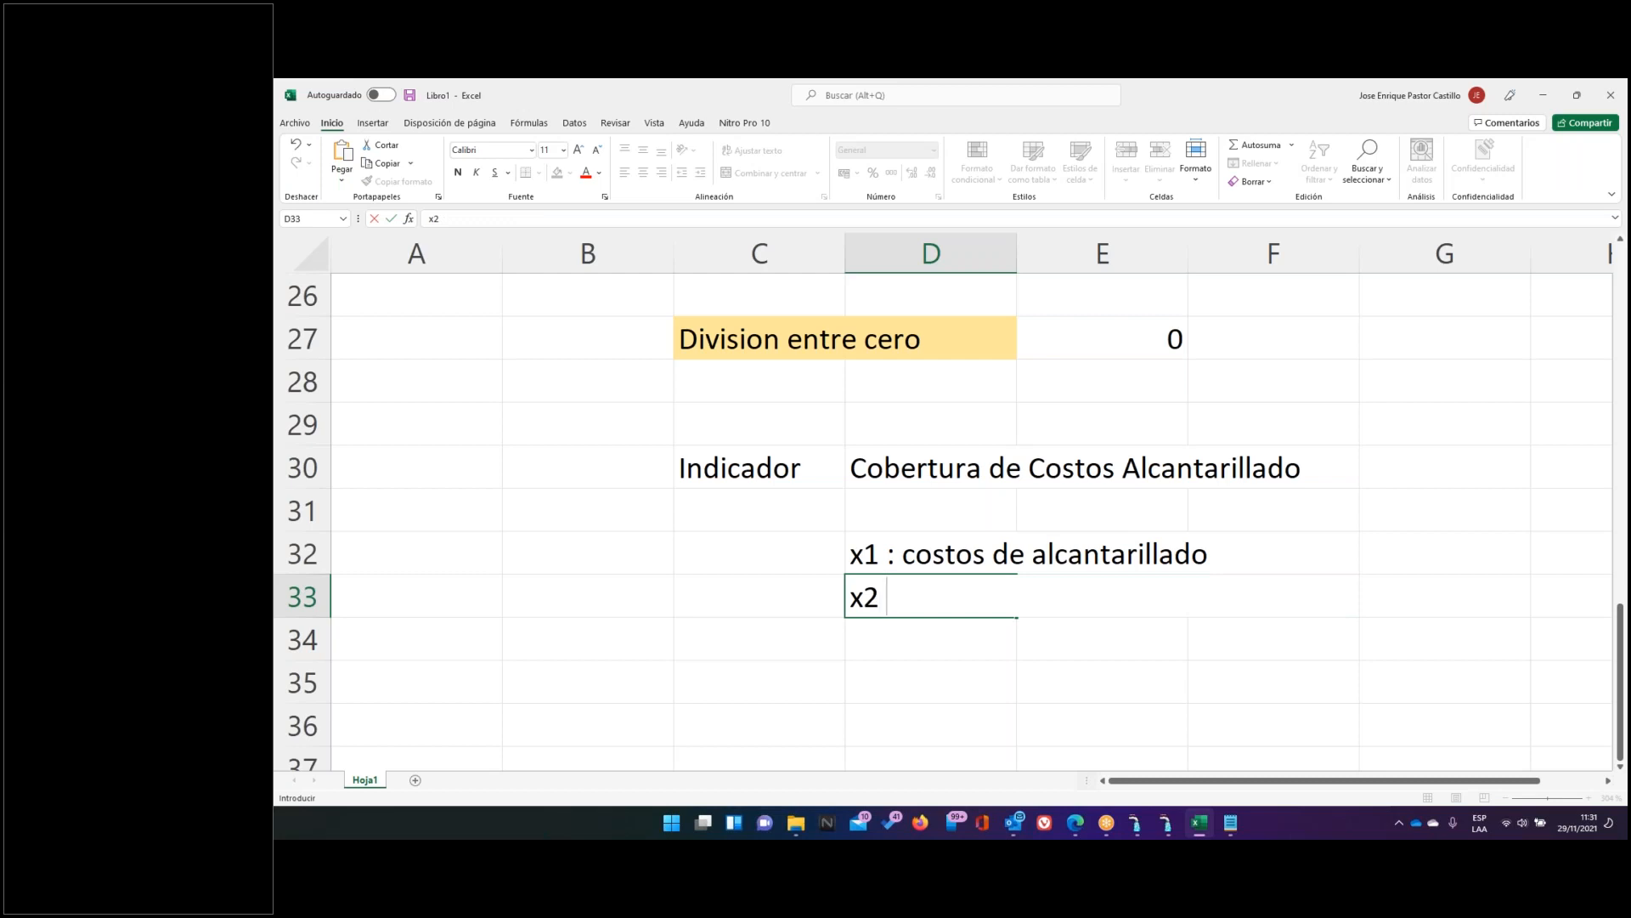
text(: Ingreso)
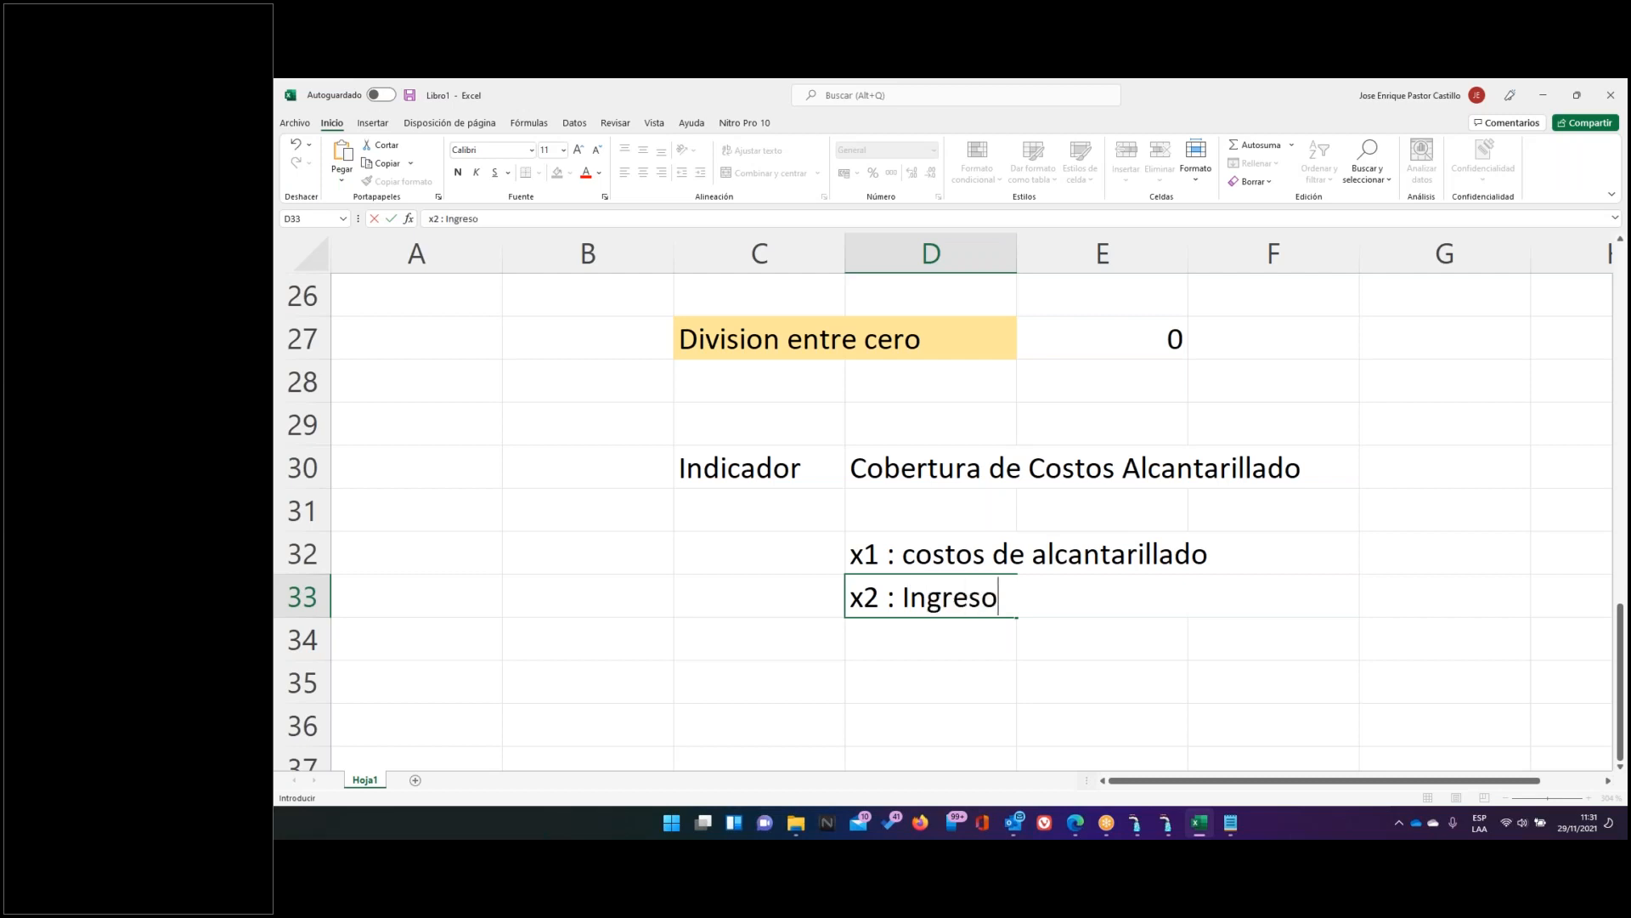
text(s de Alcan)
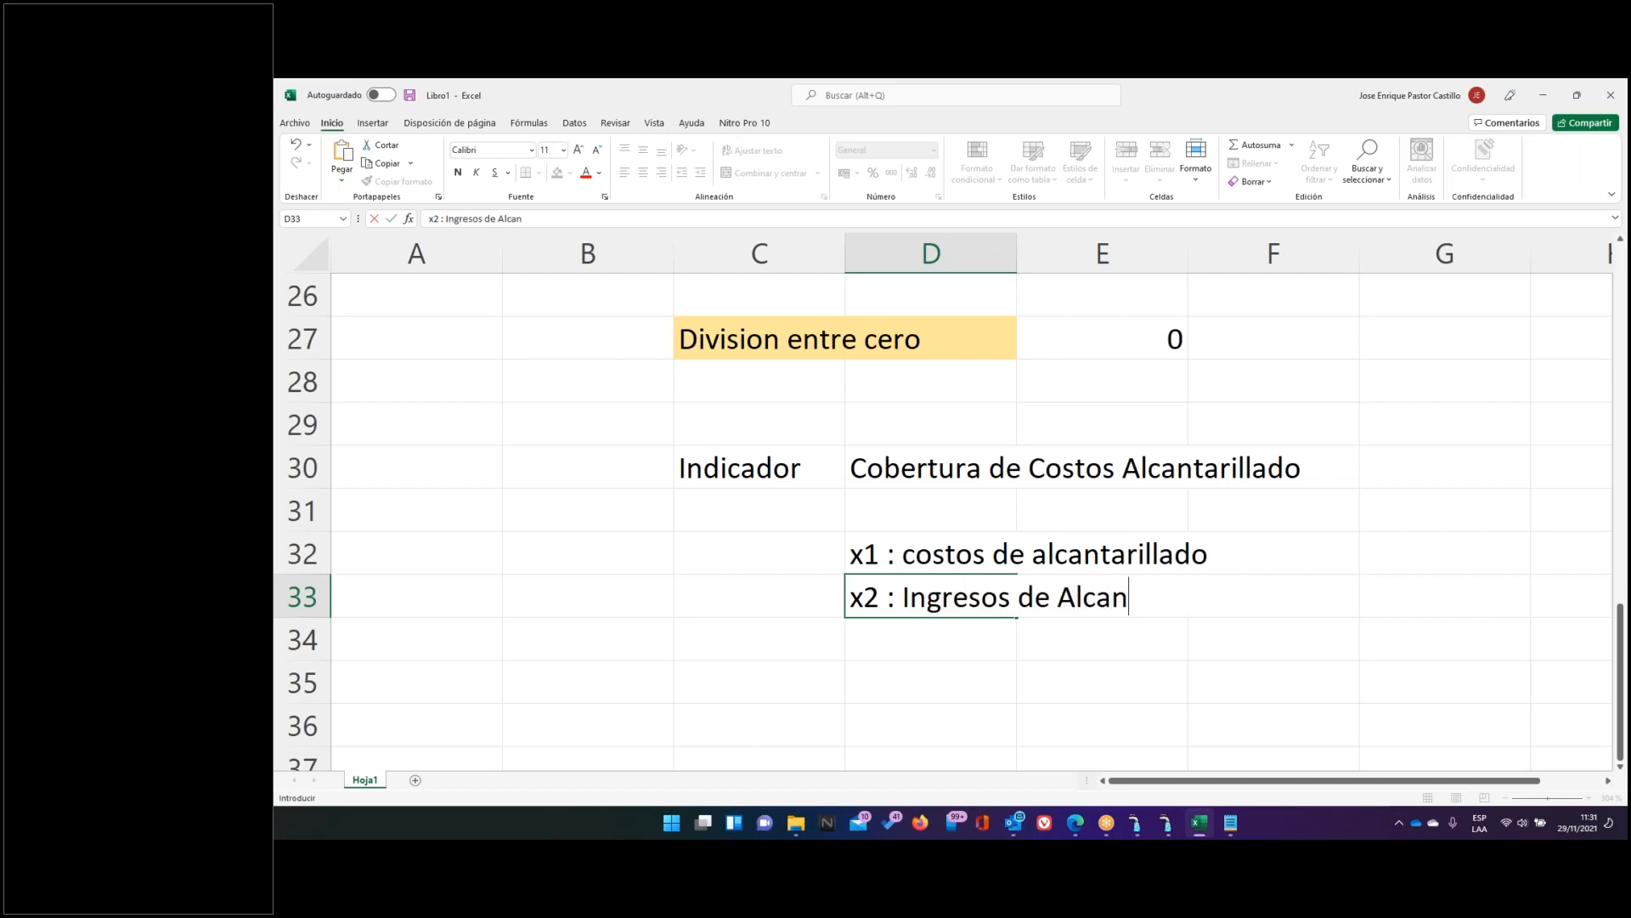
text(tarillado)
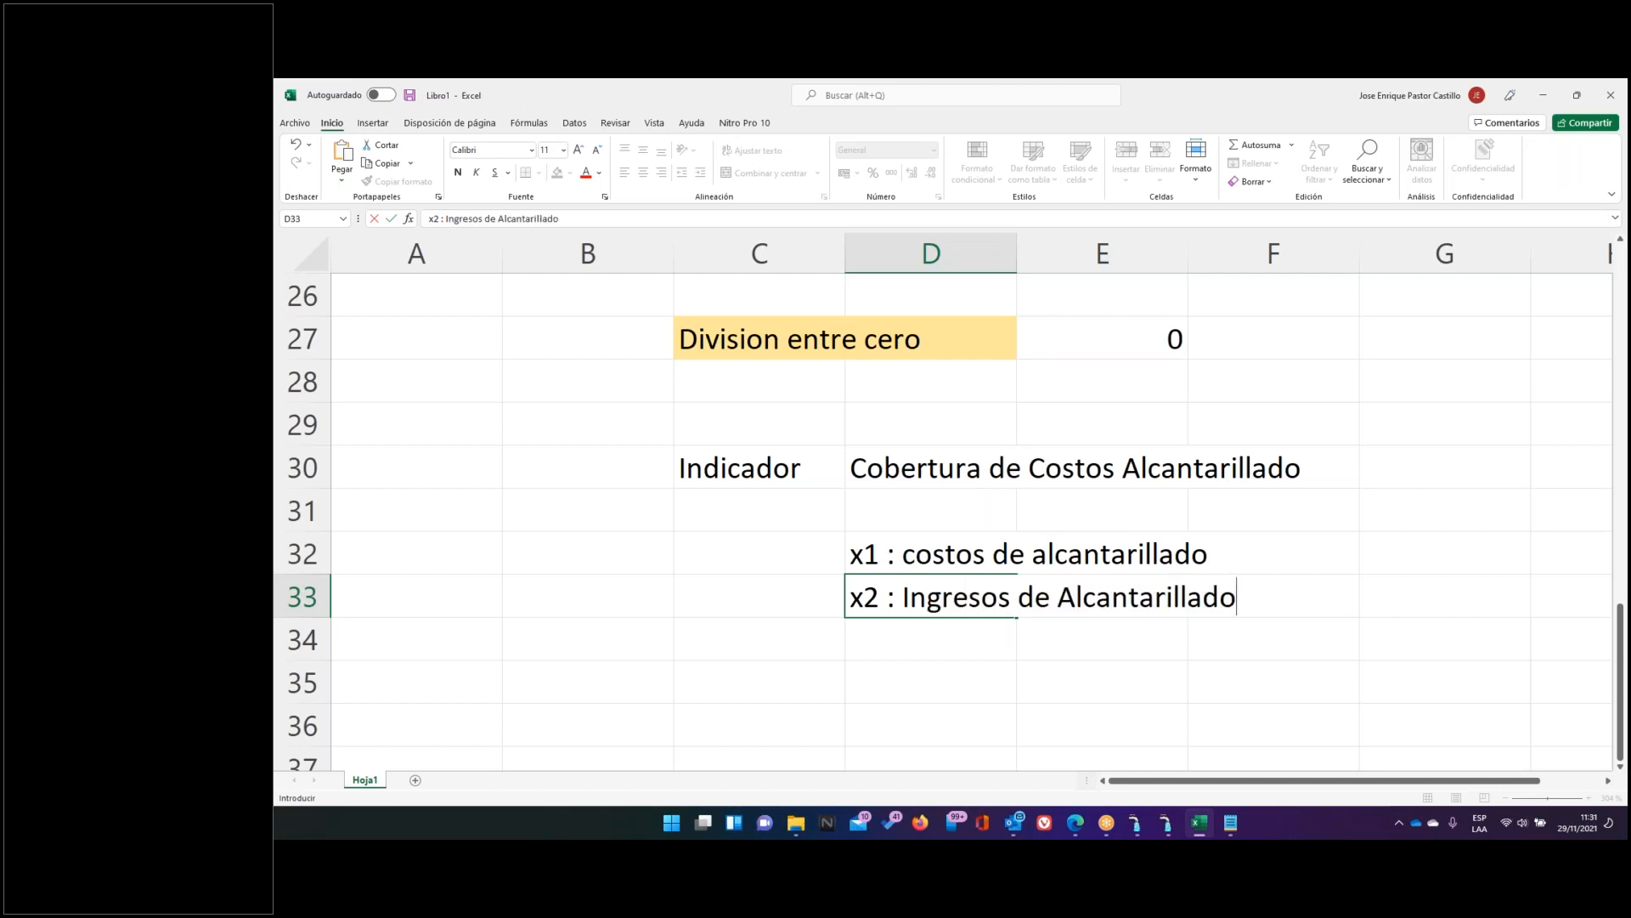
key(Return)
text(x)
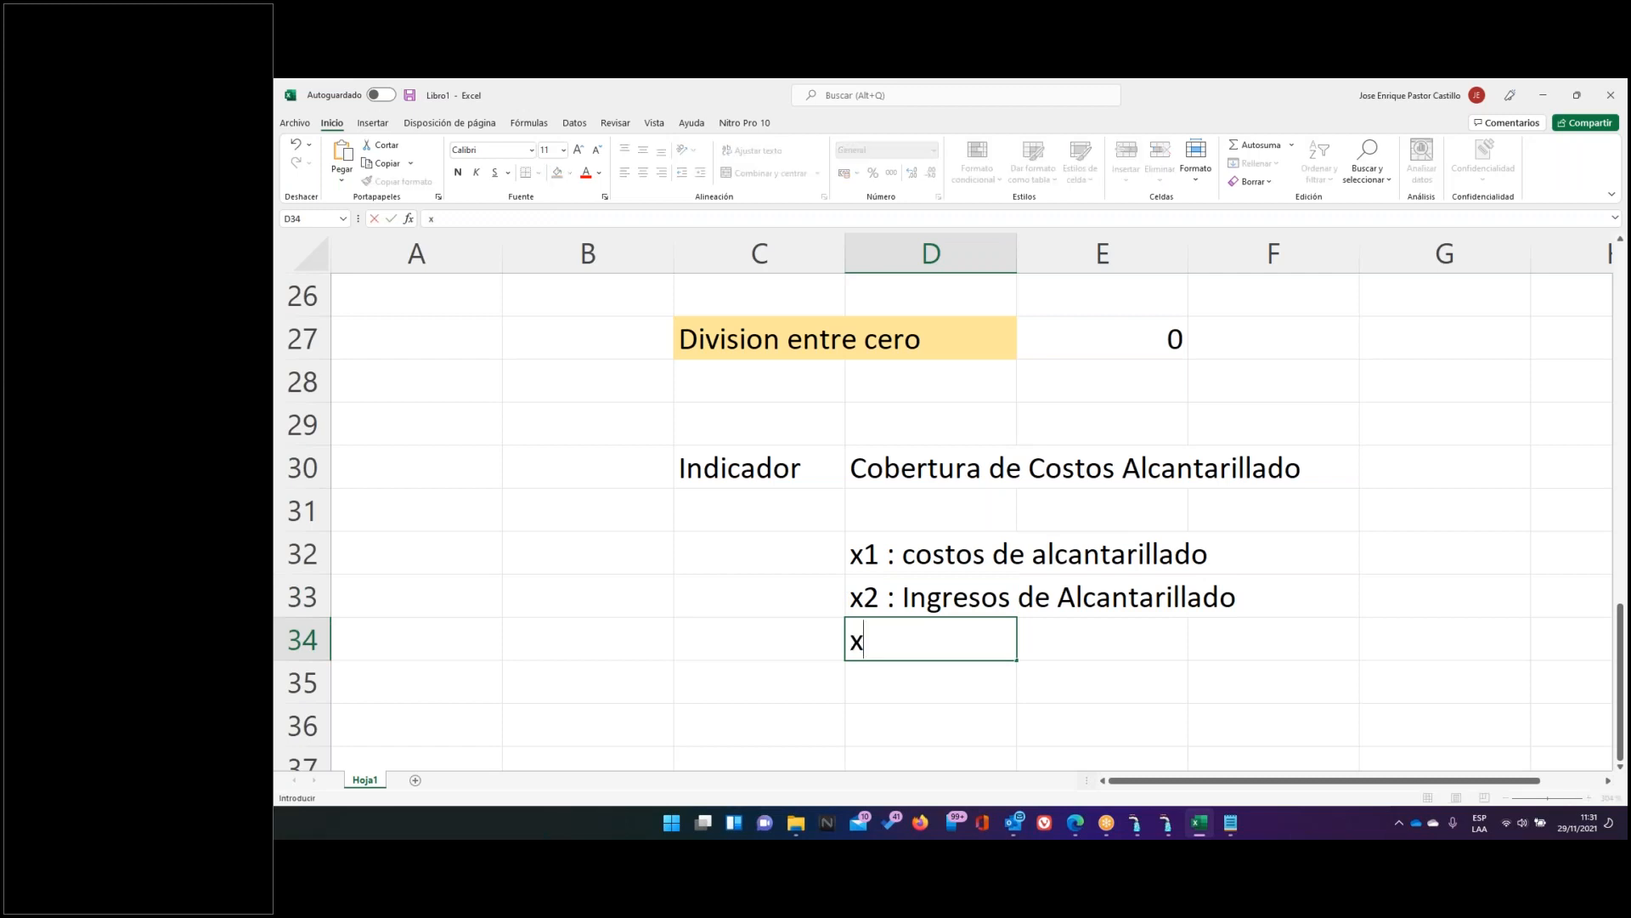
text(3 : Numero )
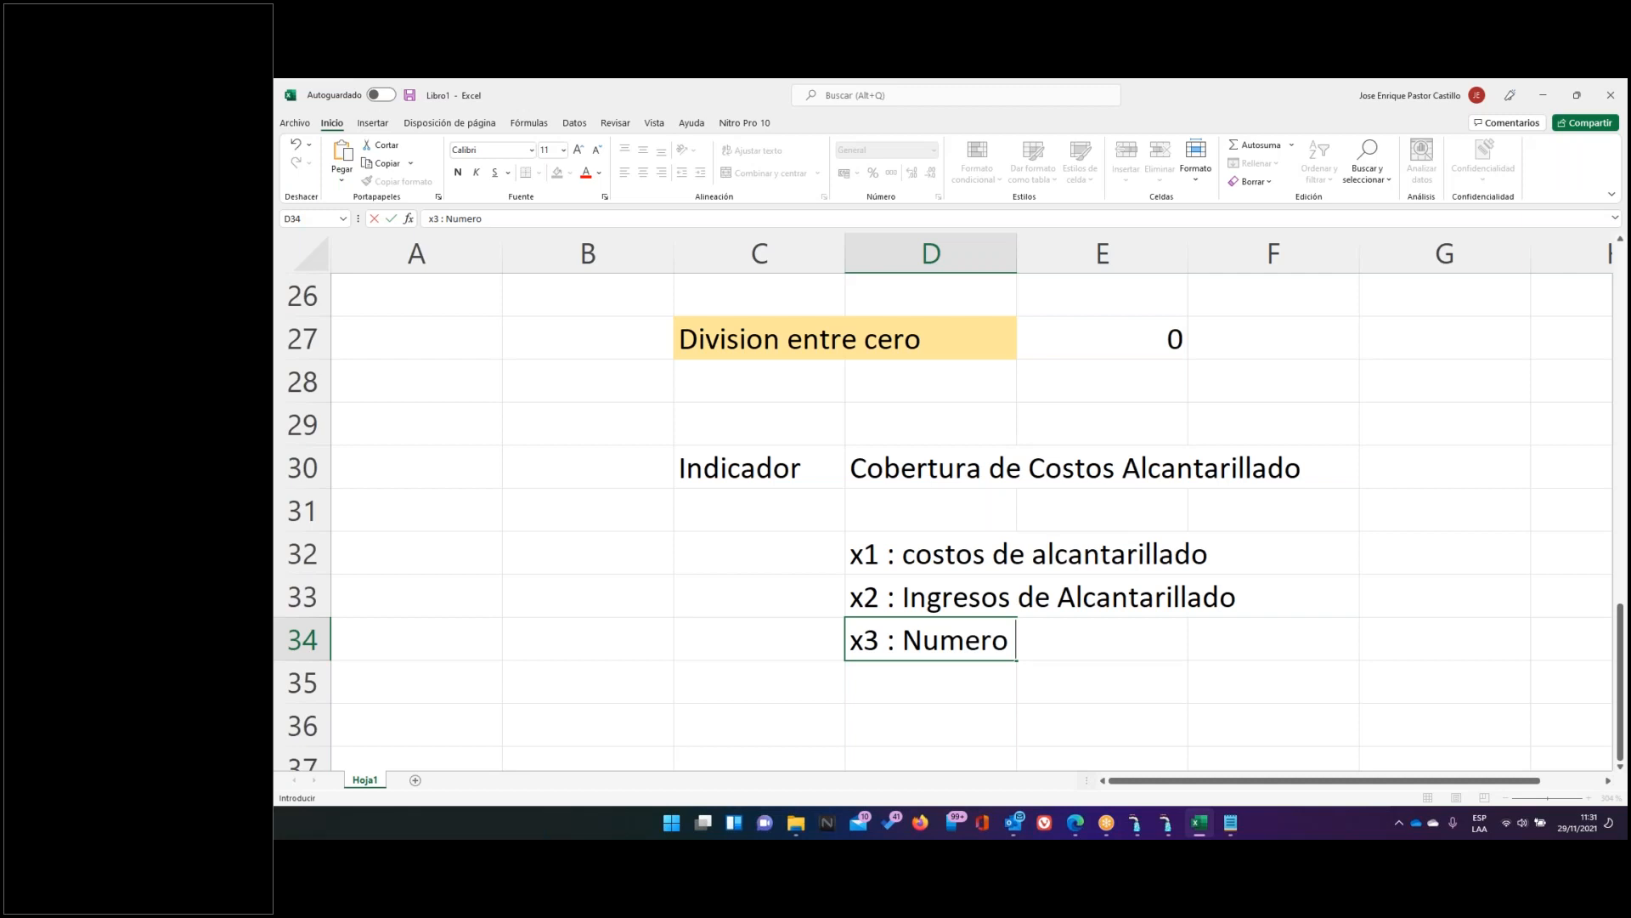
text(de Conexio)
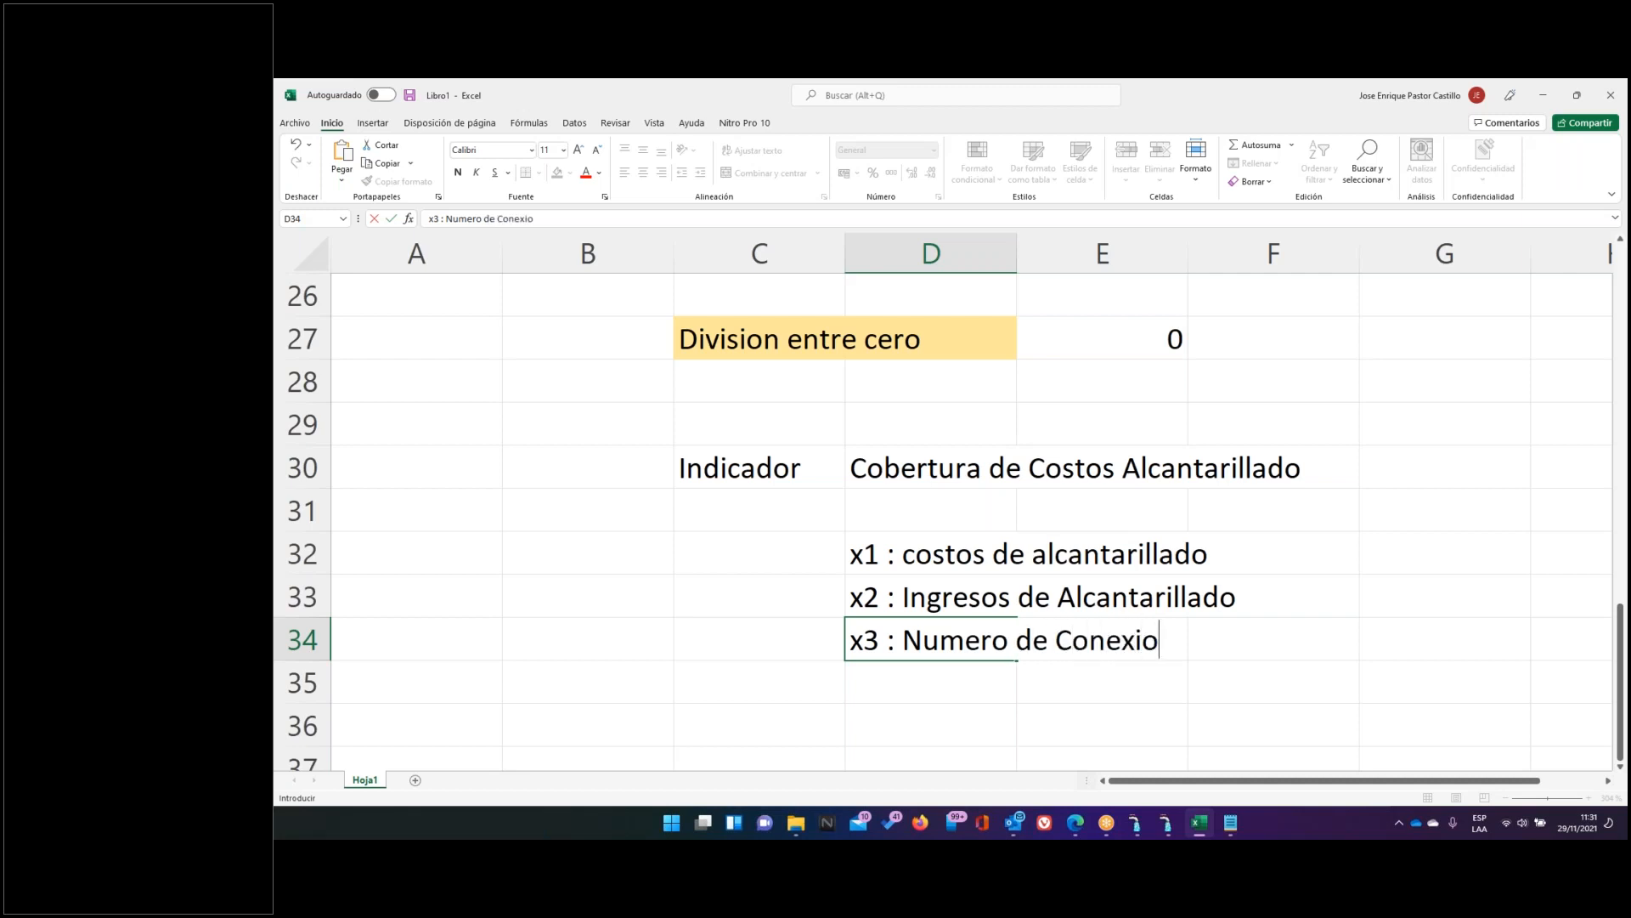
text(nes)
key(Return)
key(Up)
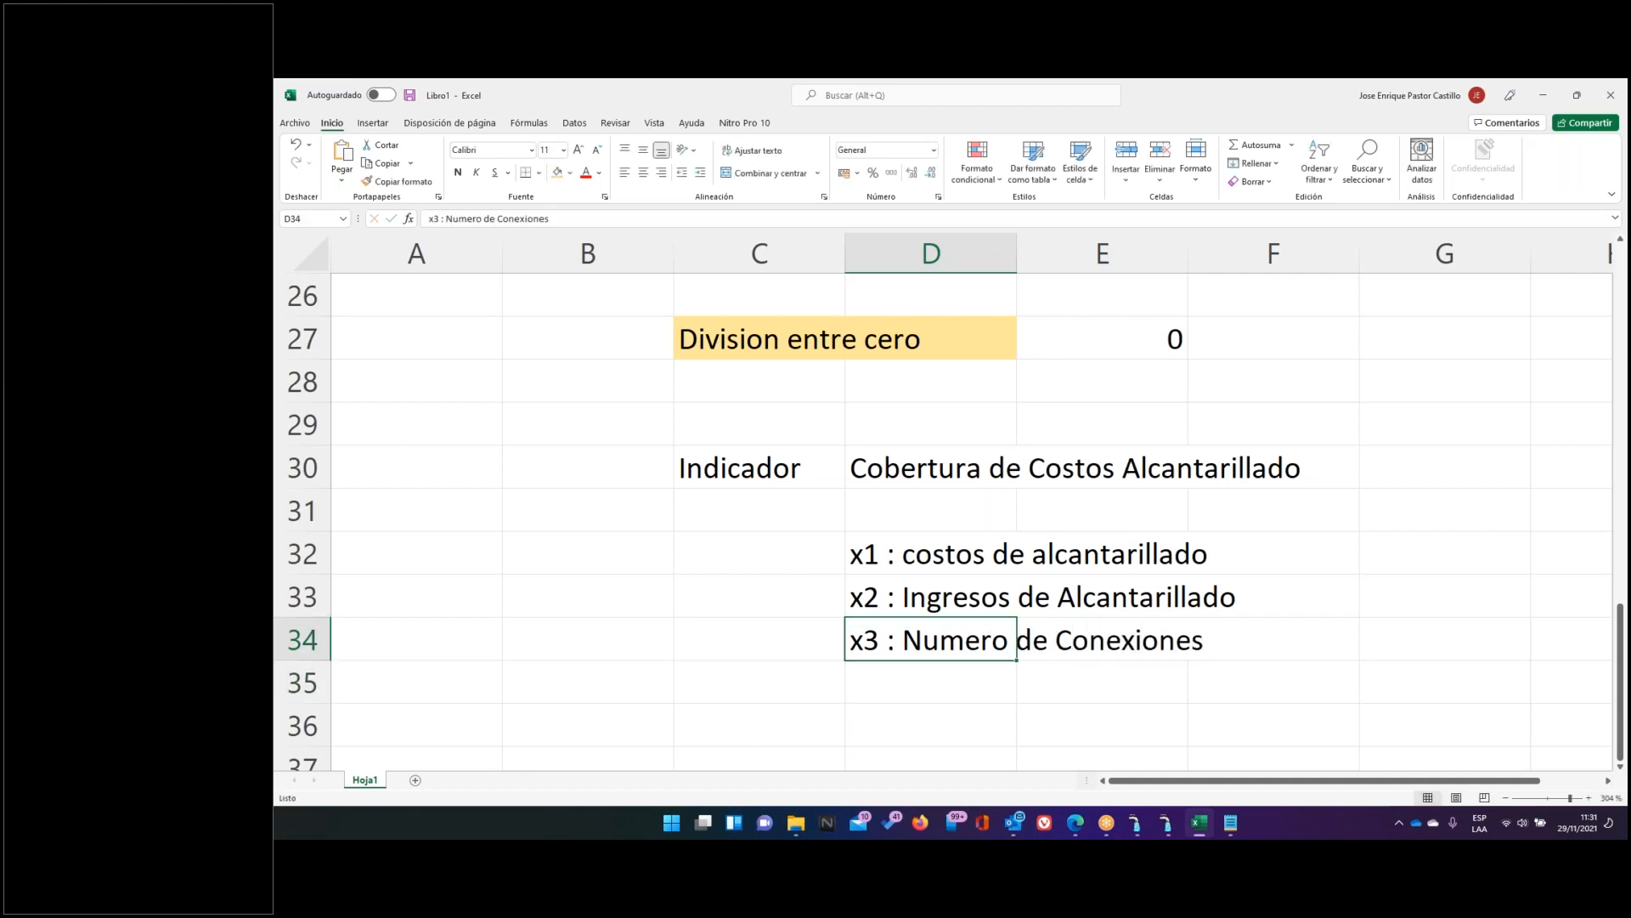
key(F2)
text(de alcantarillado)
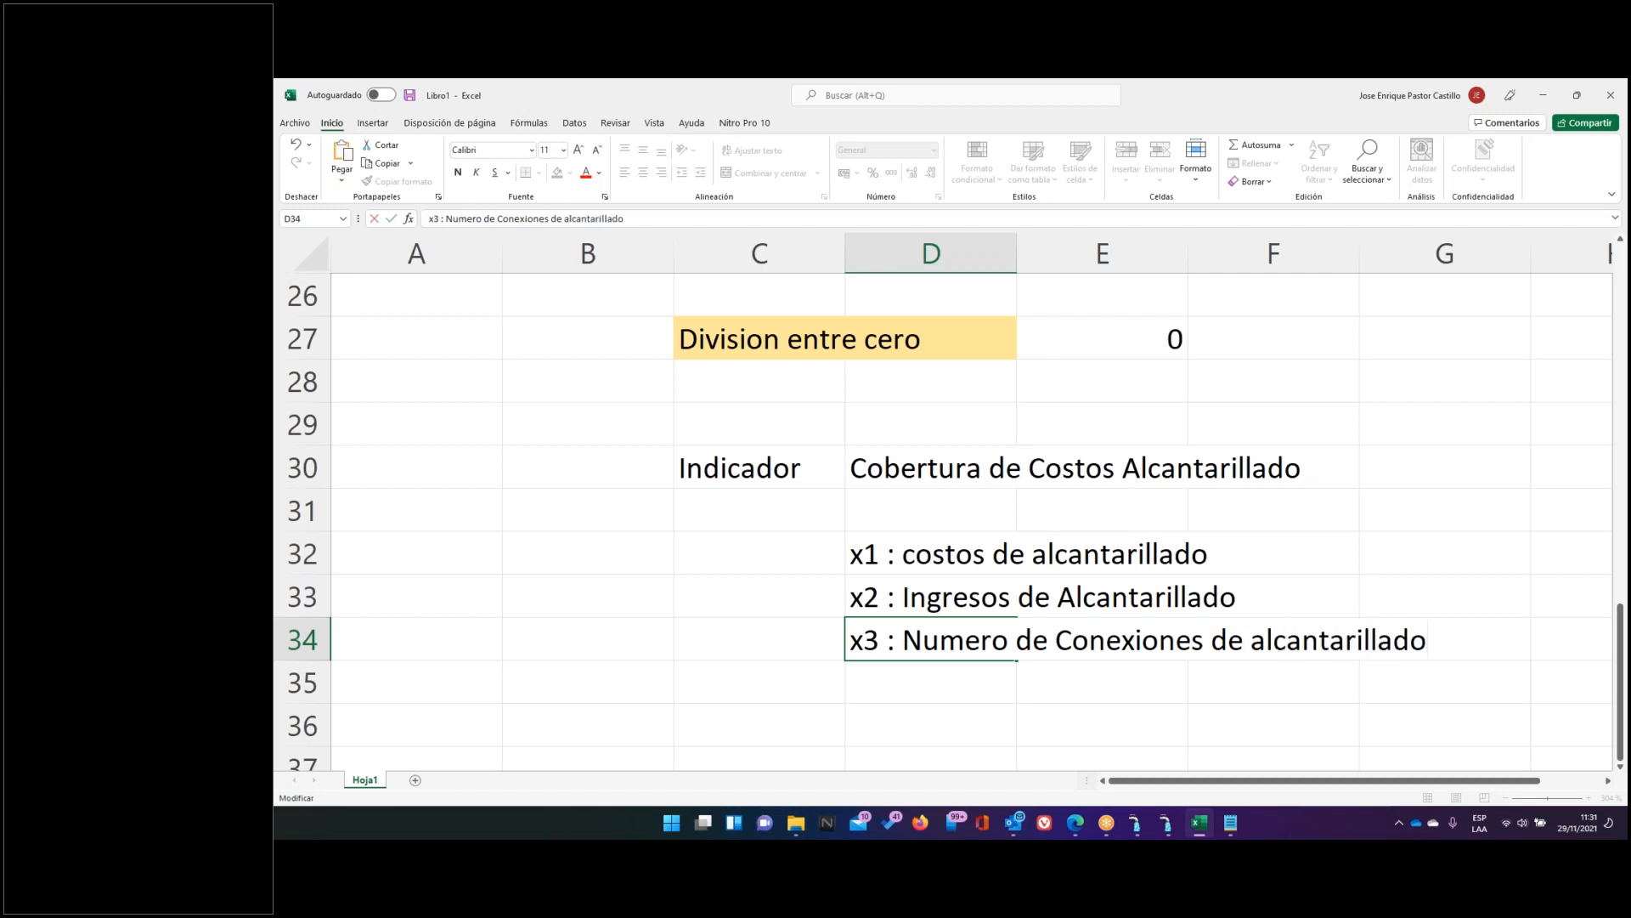
key(Return)
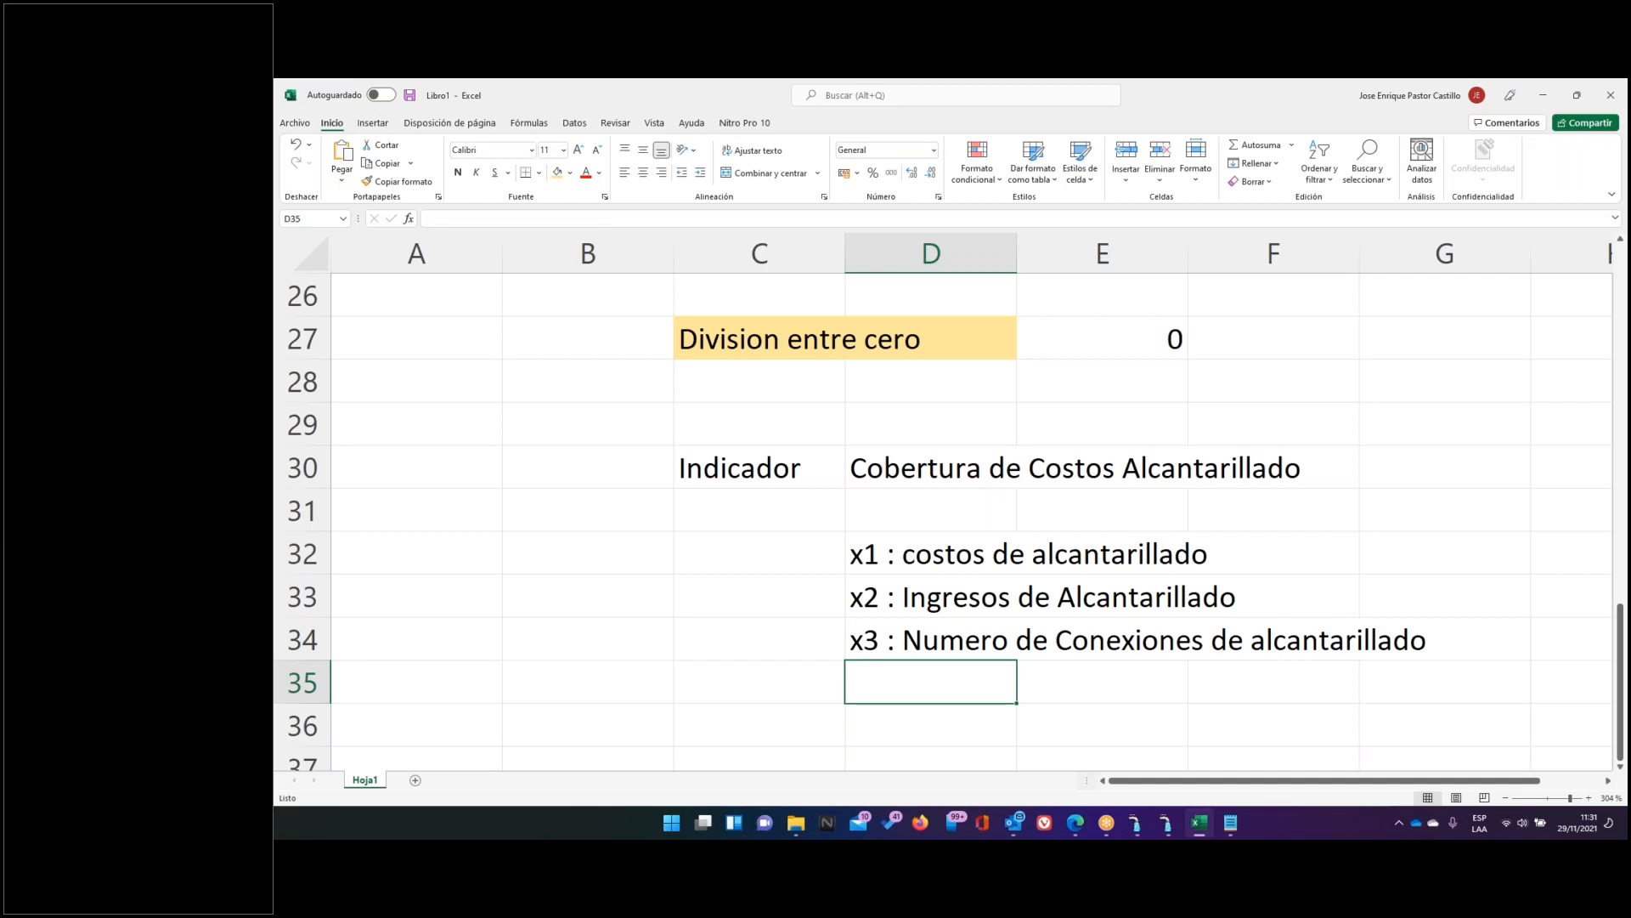
Record 'V1 : 96' in C32 and 'V2 : 121201' in C33, correcting V2 from 703122
key(Up)
key(Up)
key(Up)
key(Left)
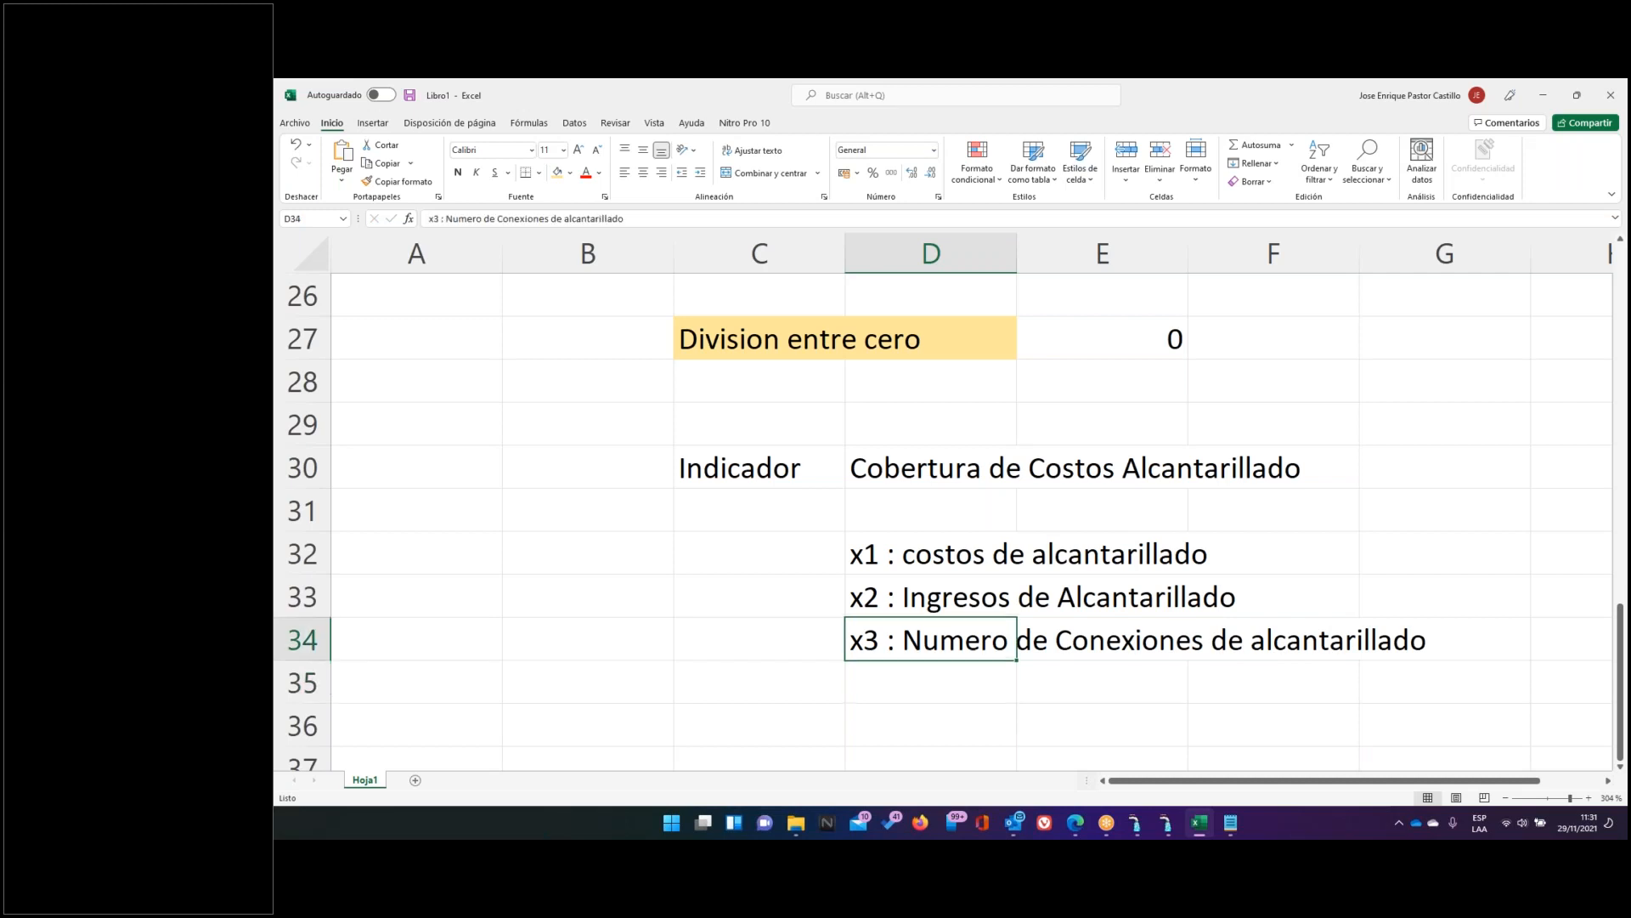
text(V0)
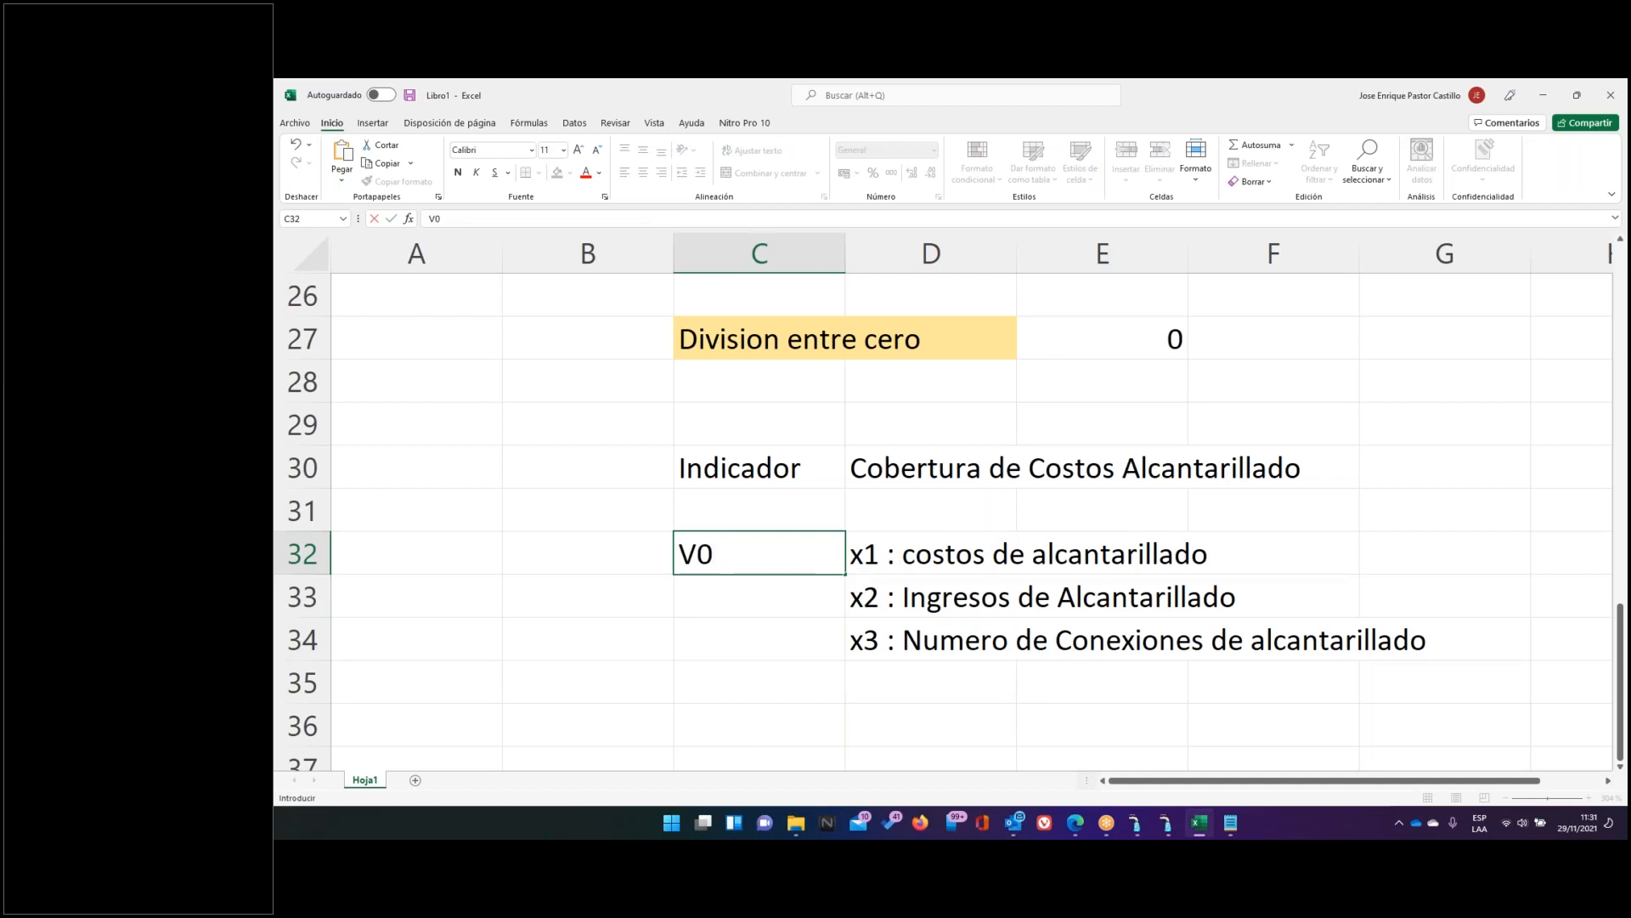
key(BackSpace)
text(1 : 96)
key(Return)
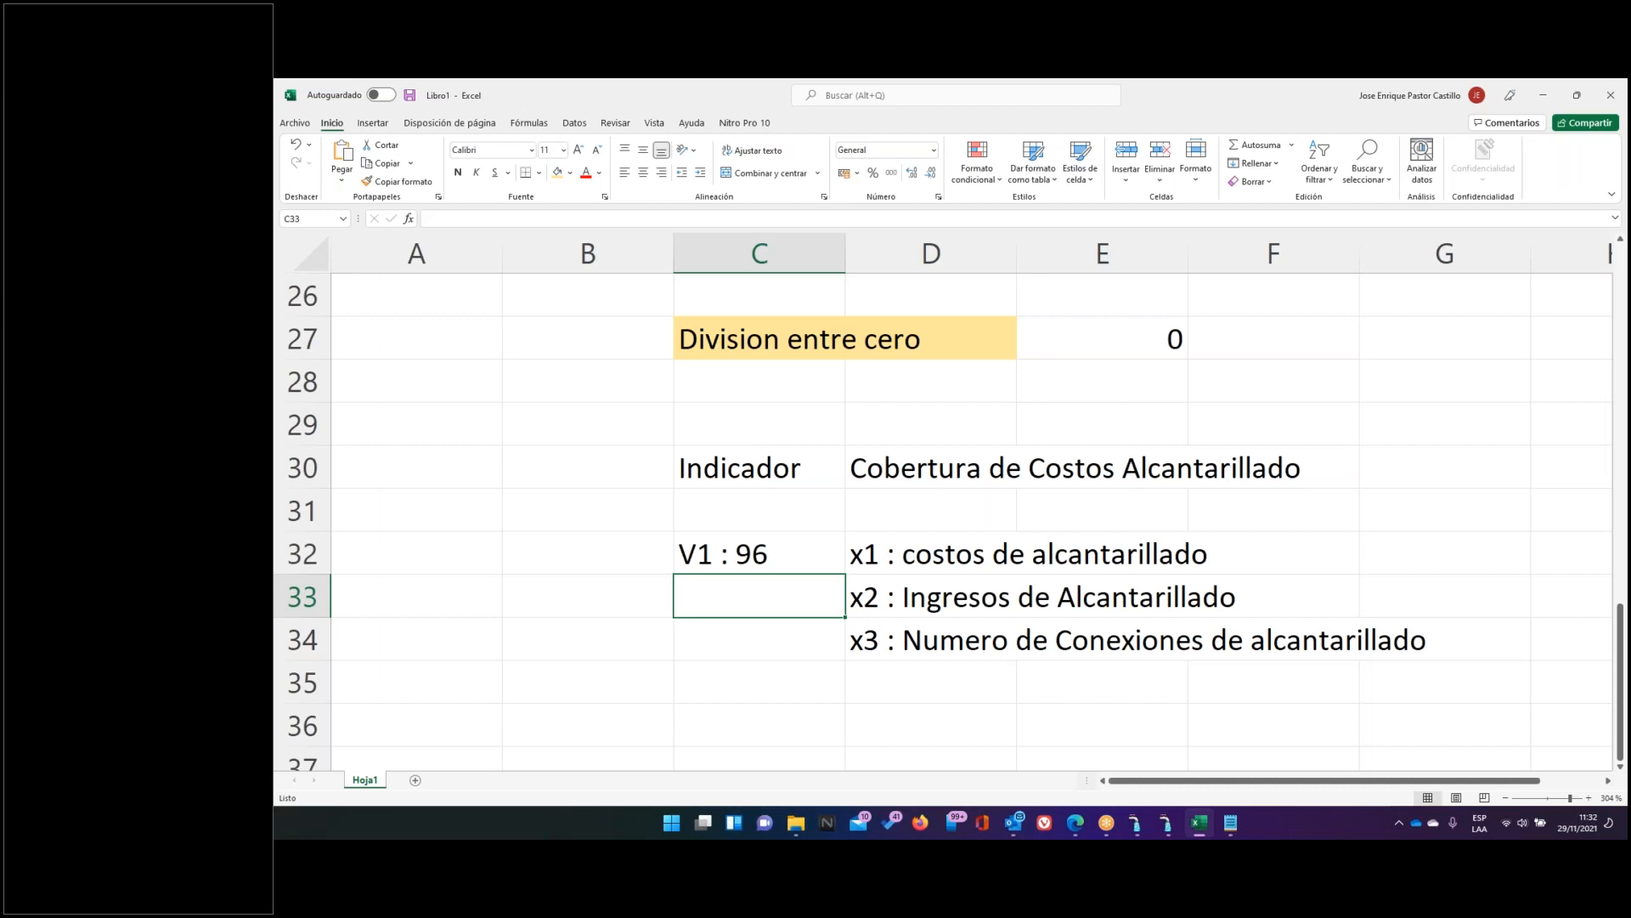
text(V)
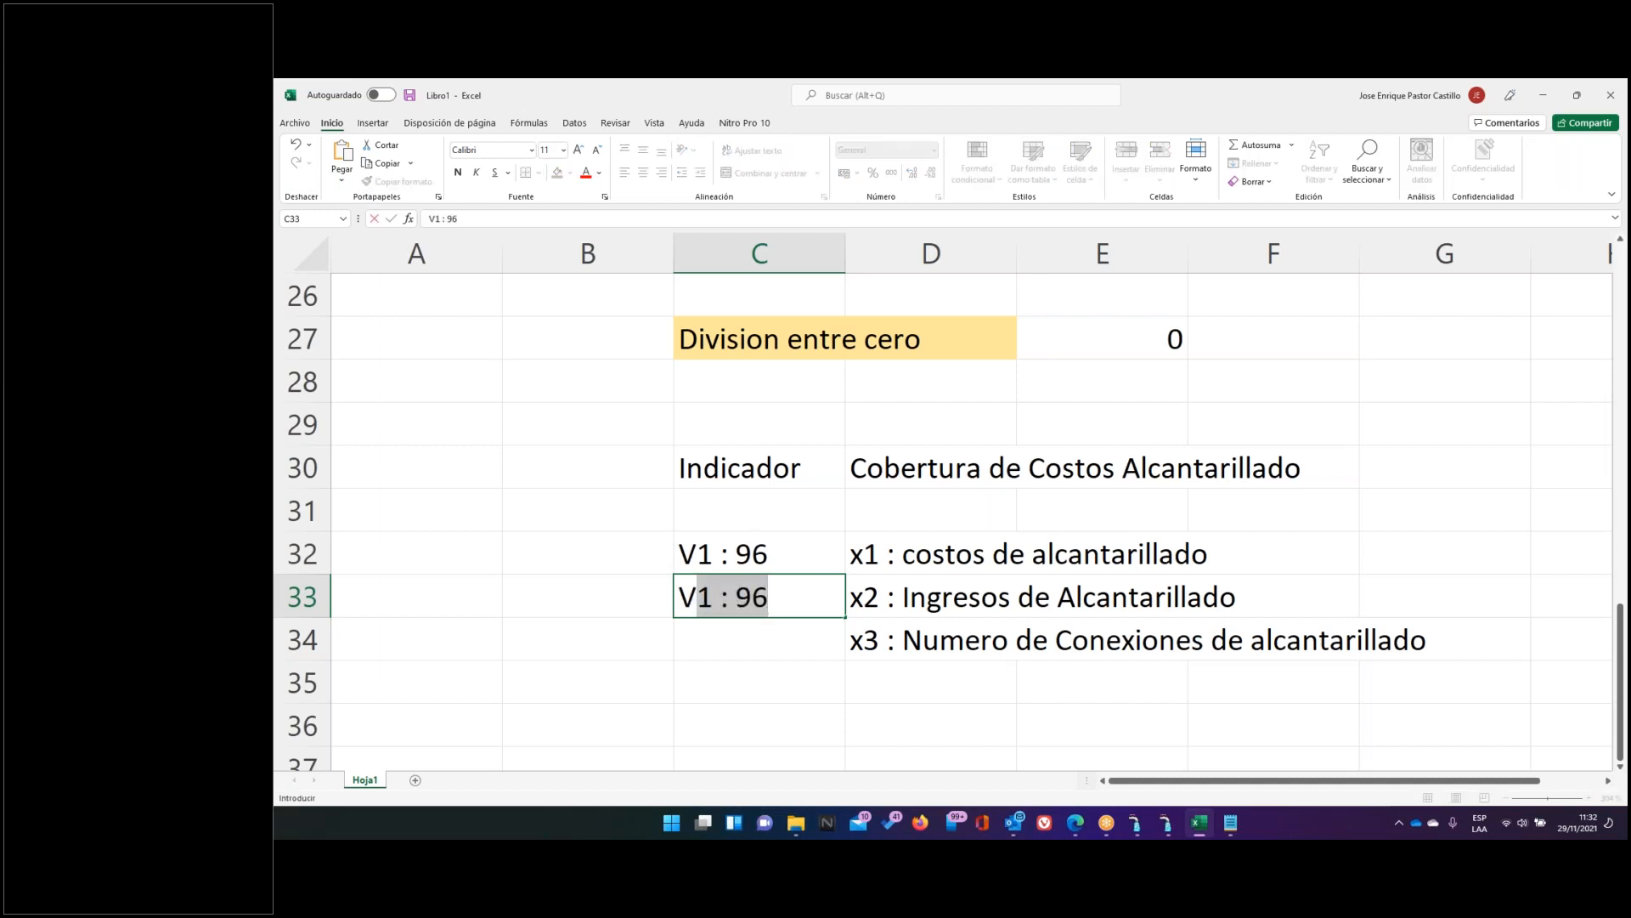
text(2 :)
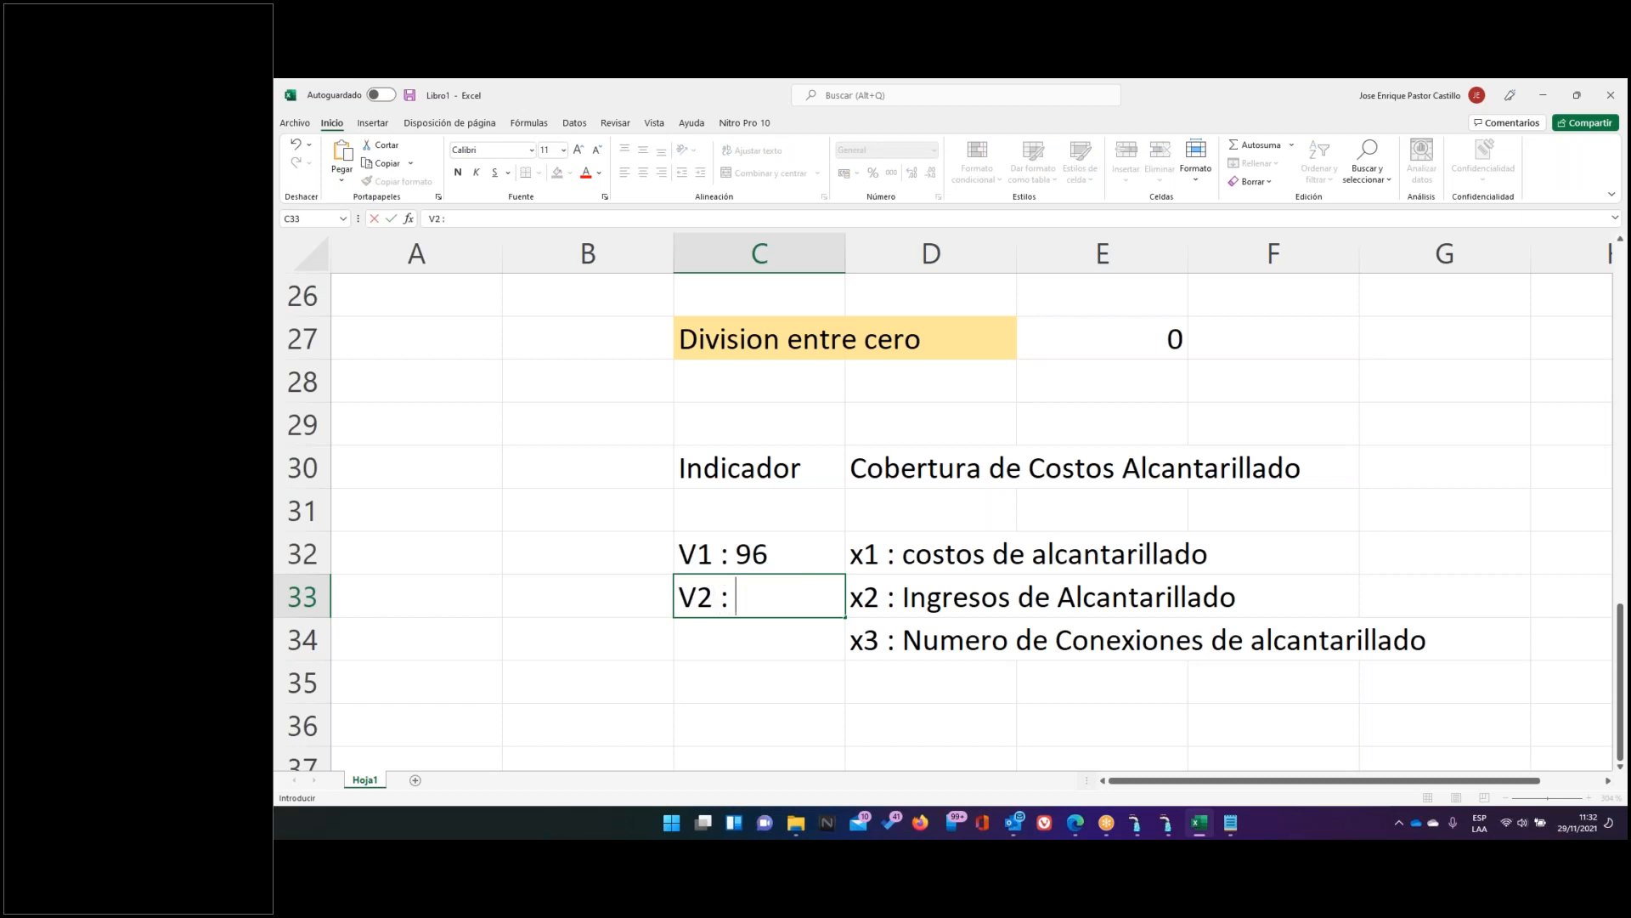
text( 703122)
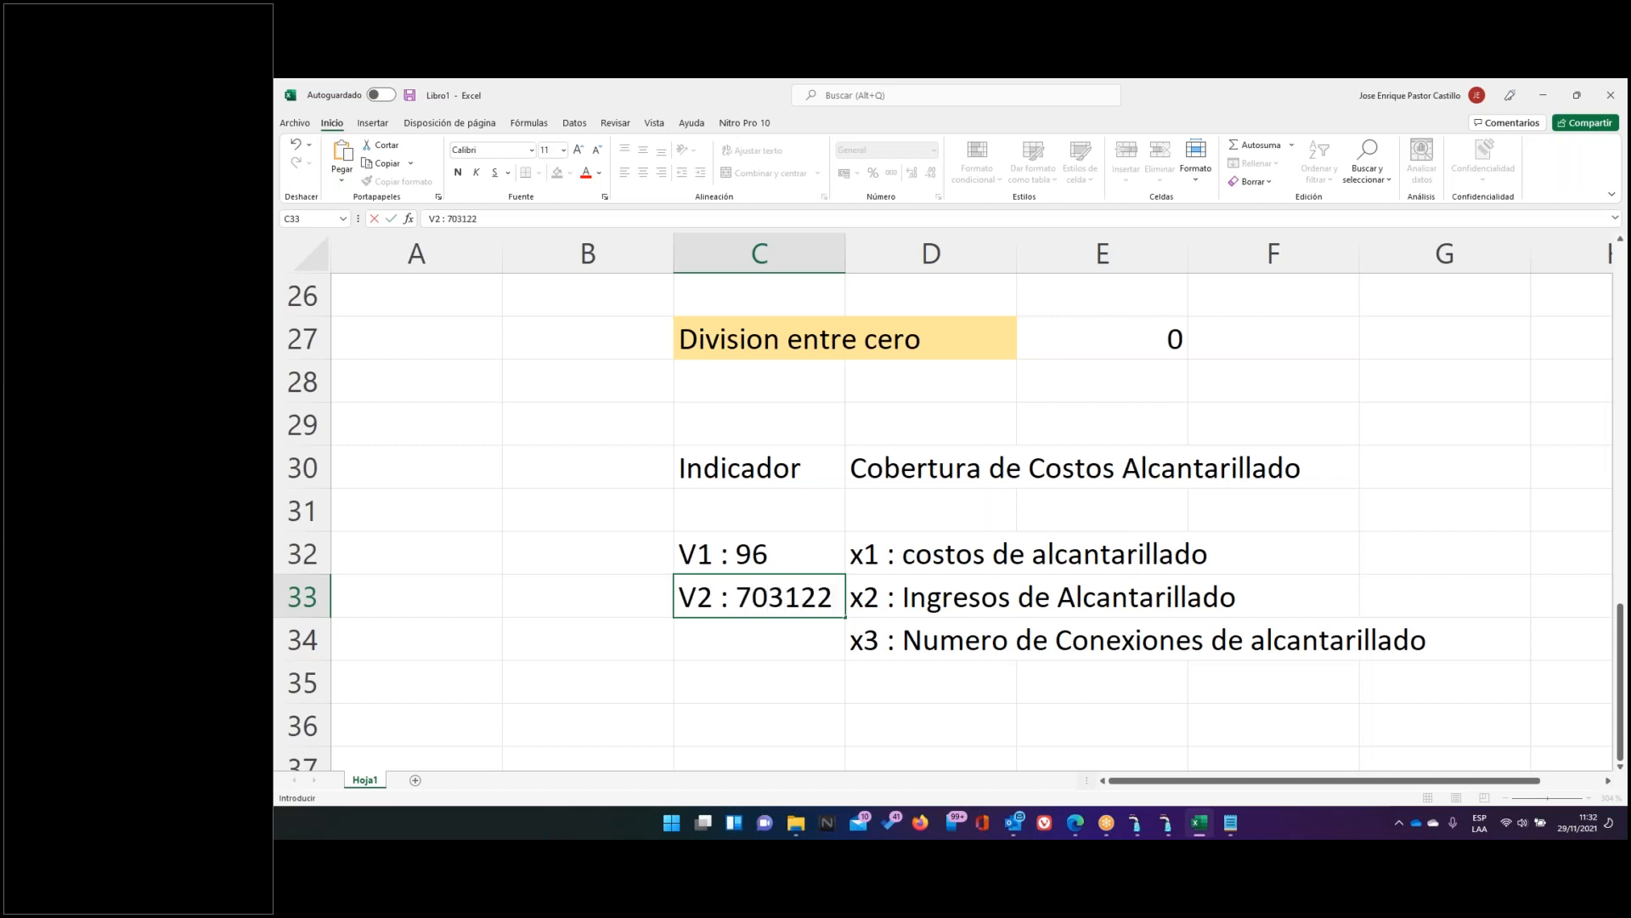
key(Return)
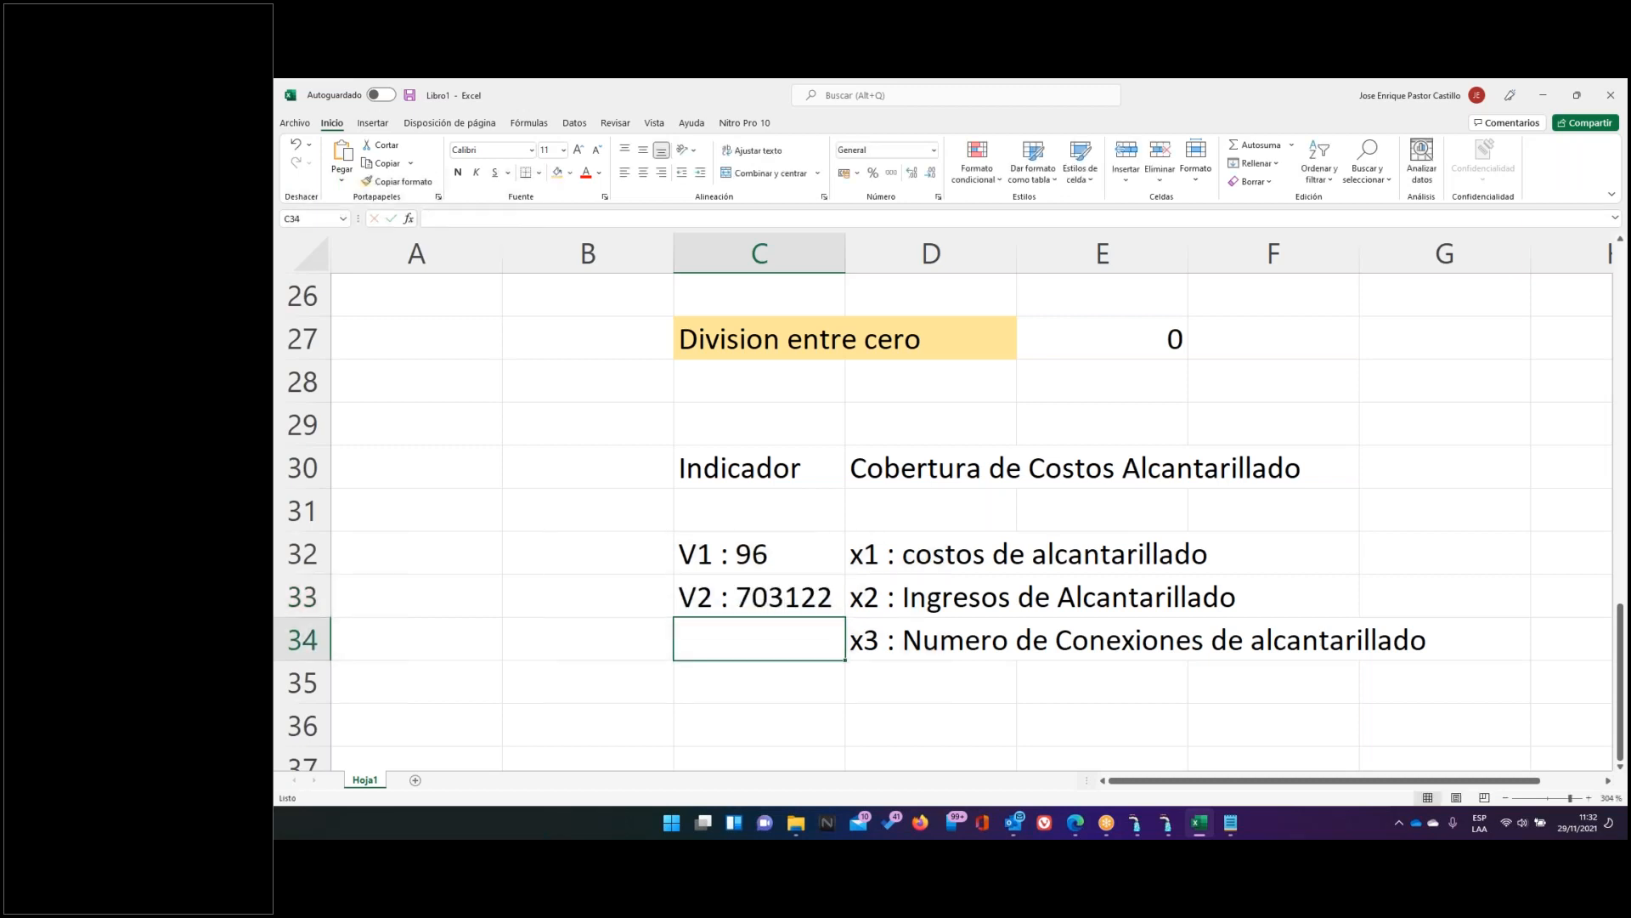
key(Left)
key(Up)
key(Right)
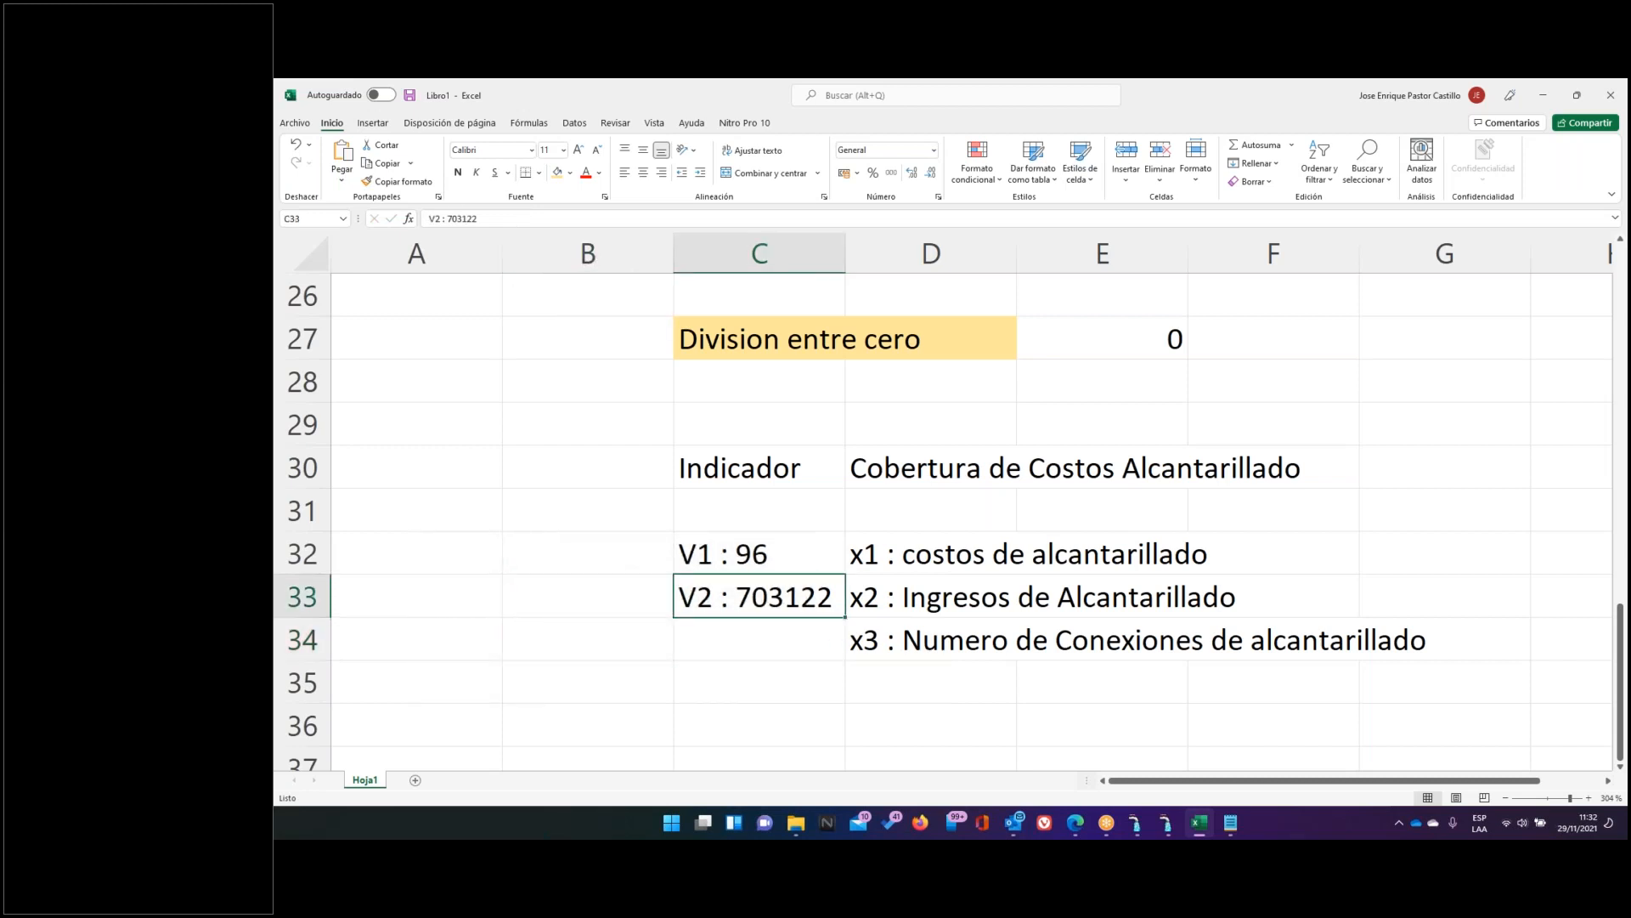
key(F2)
key(Left)
key(Left)
key(Left)
key(Left)
key(Left)
key(Left)
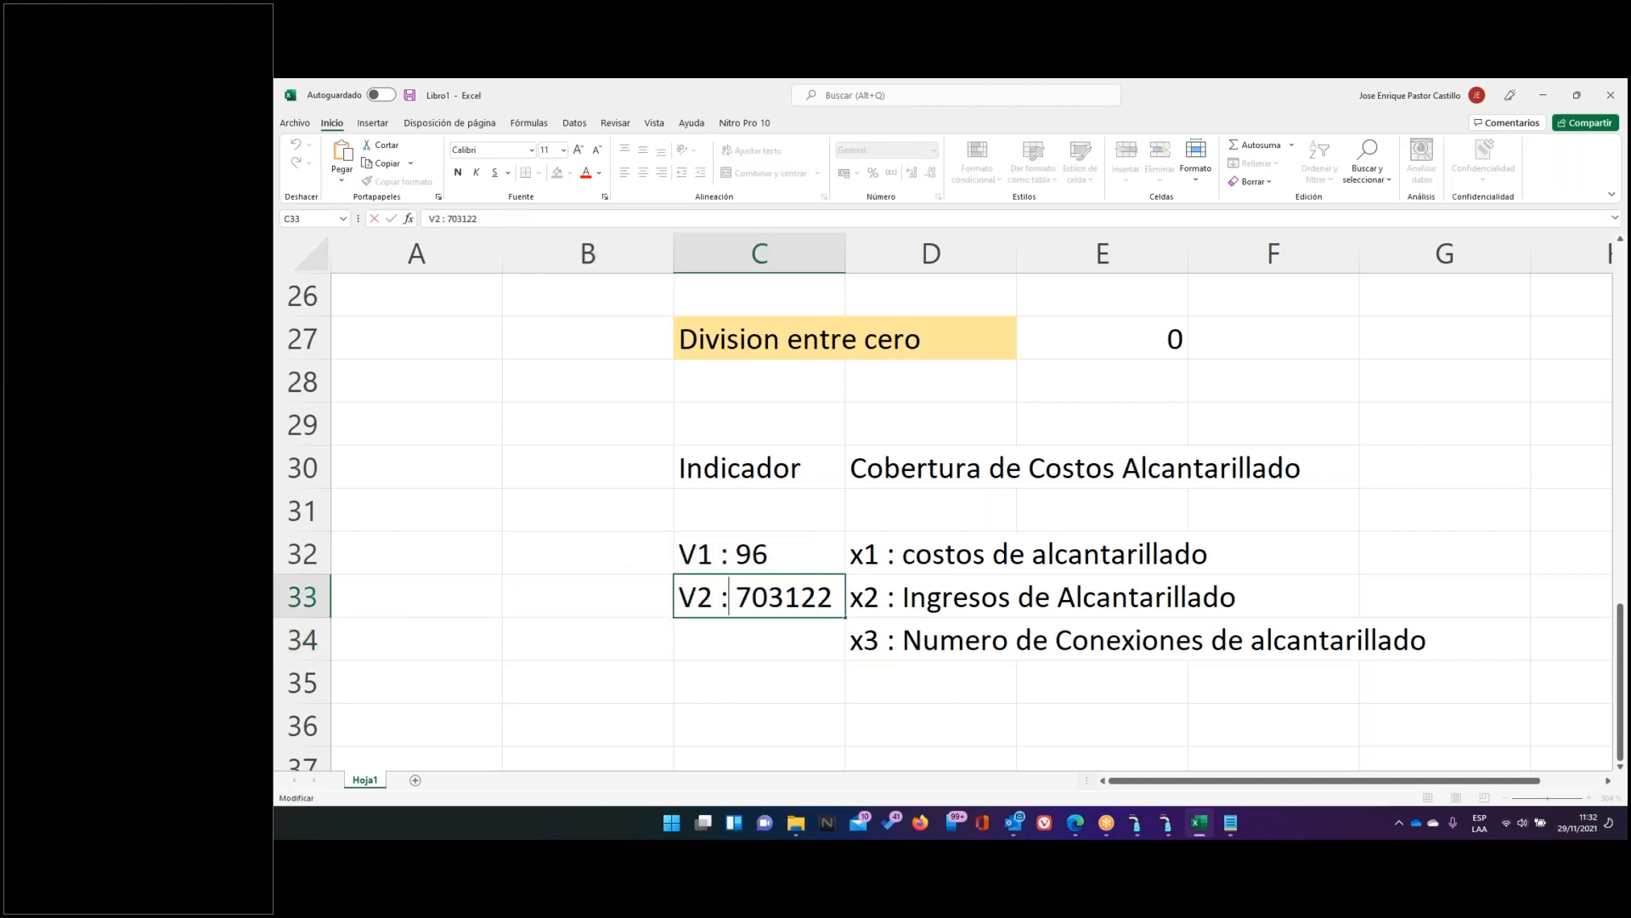
text(121201)
key(Delete)
key(Delete)
key(Delete)
key(Delete)
key(Delete)
key(Delete)
key(Return)
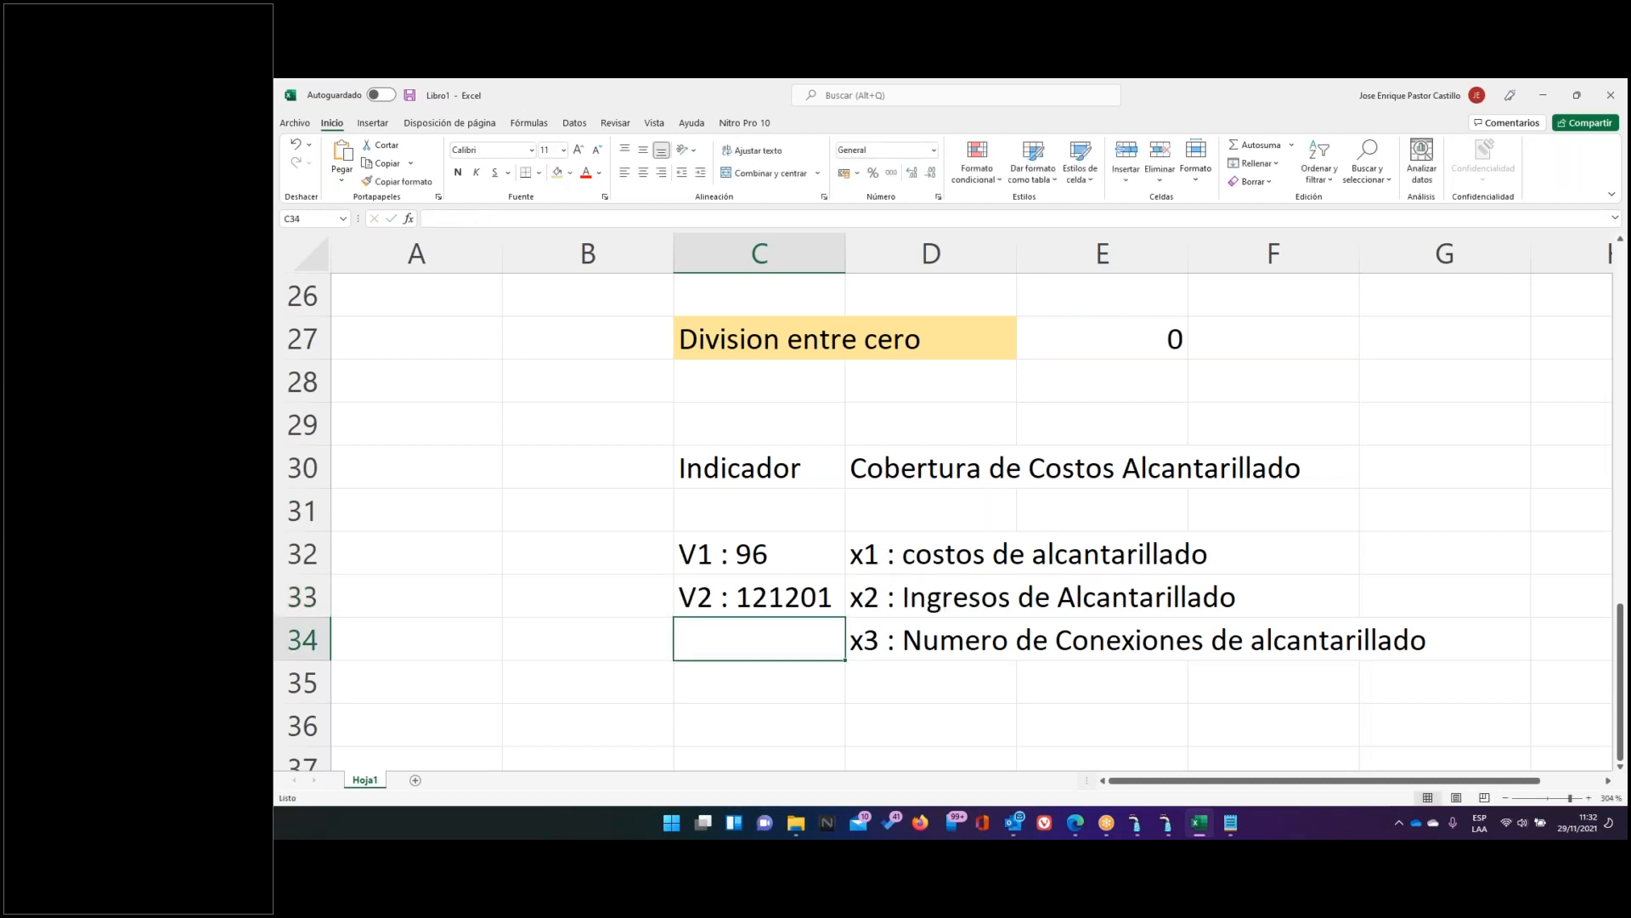
Shade the x3 row D34:G34 orange
key(Right)
key(shift+Right)
key(shift+Right)
key(shift+Right)
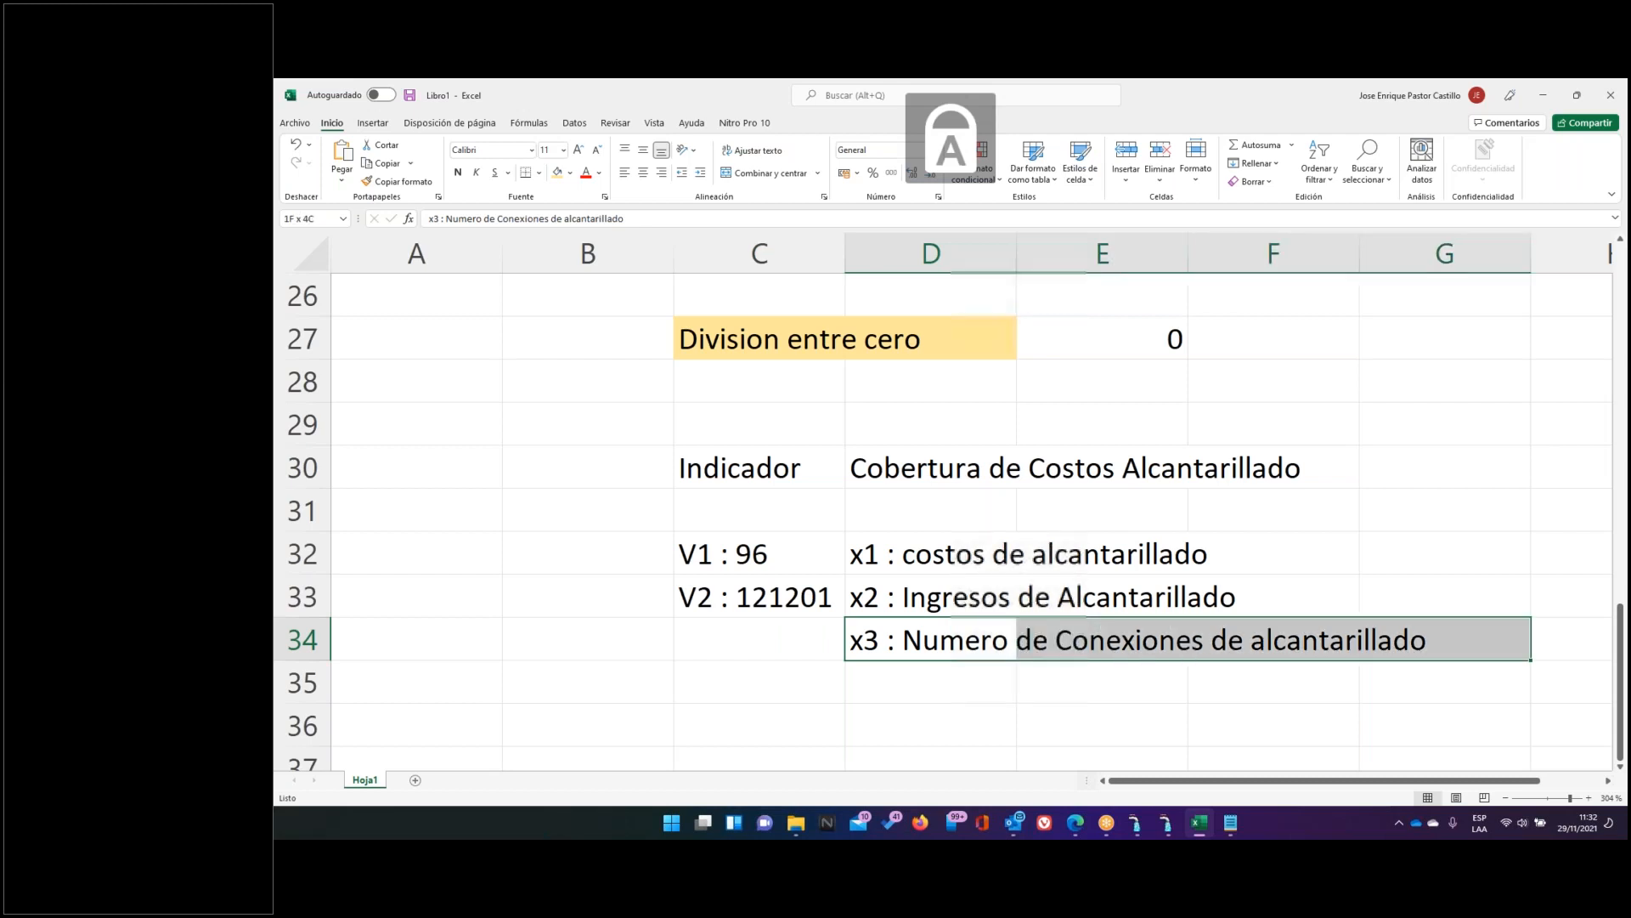
click(557, 173)
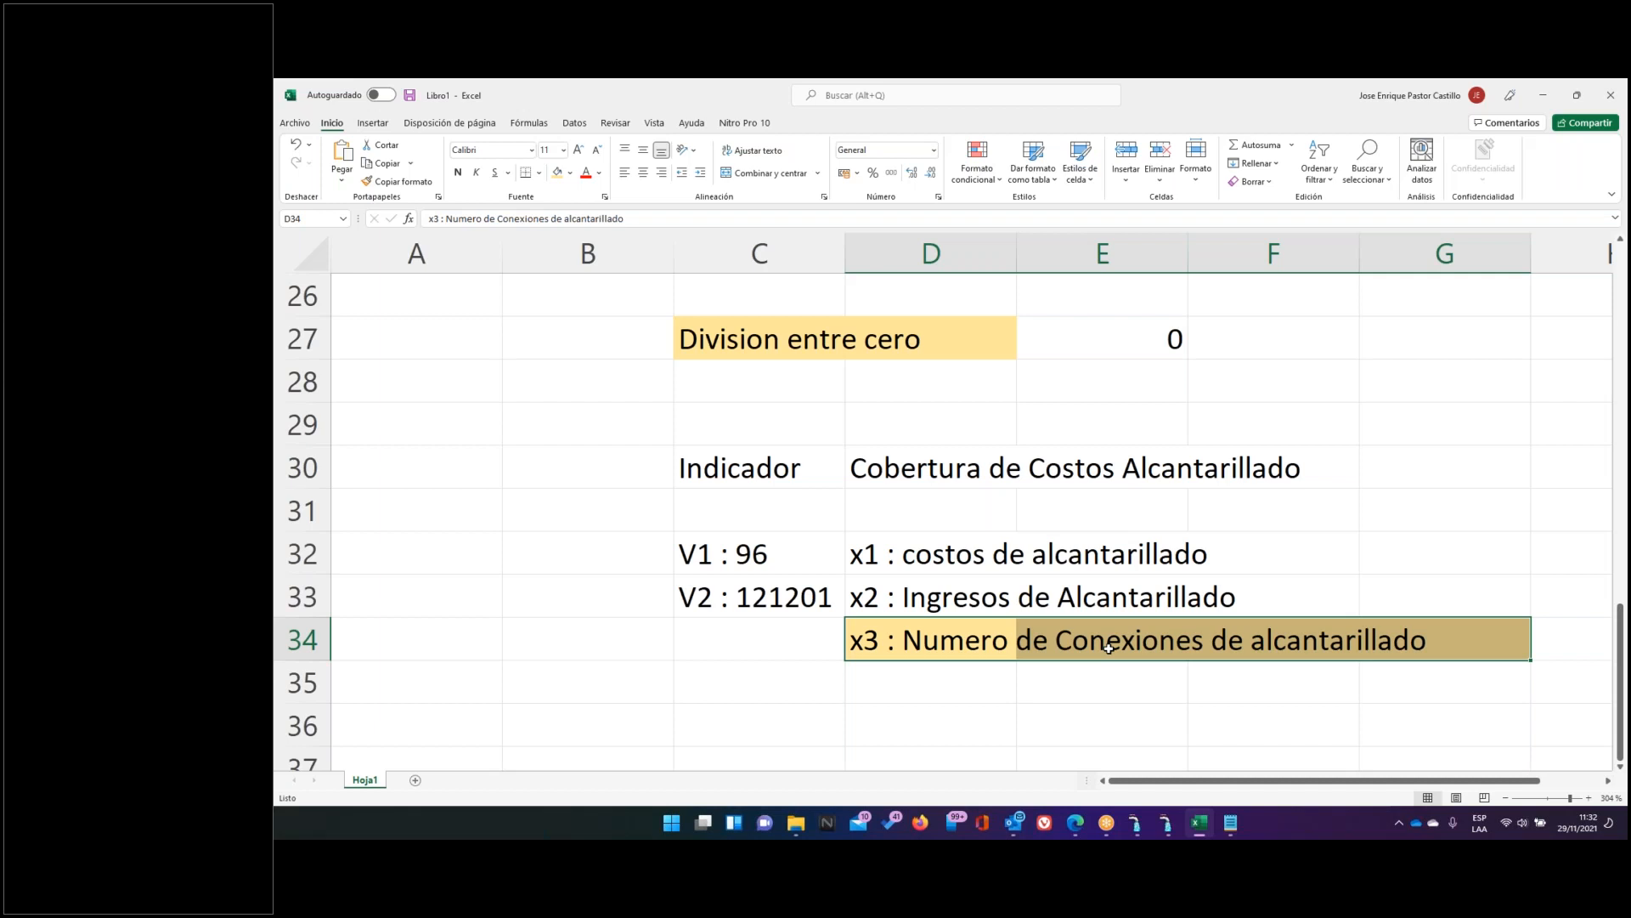
key(Left)
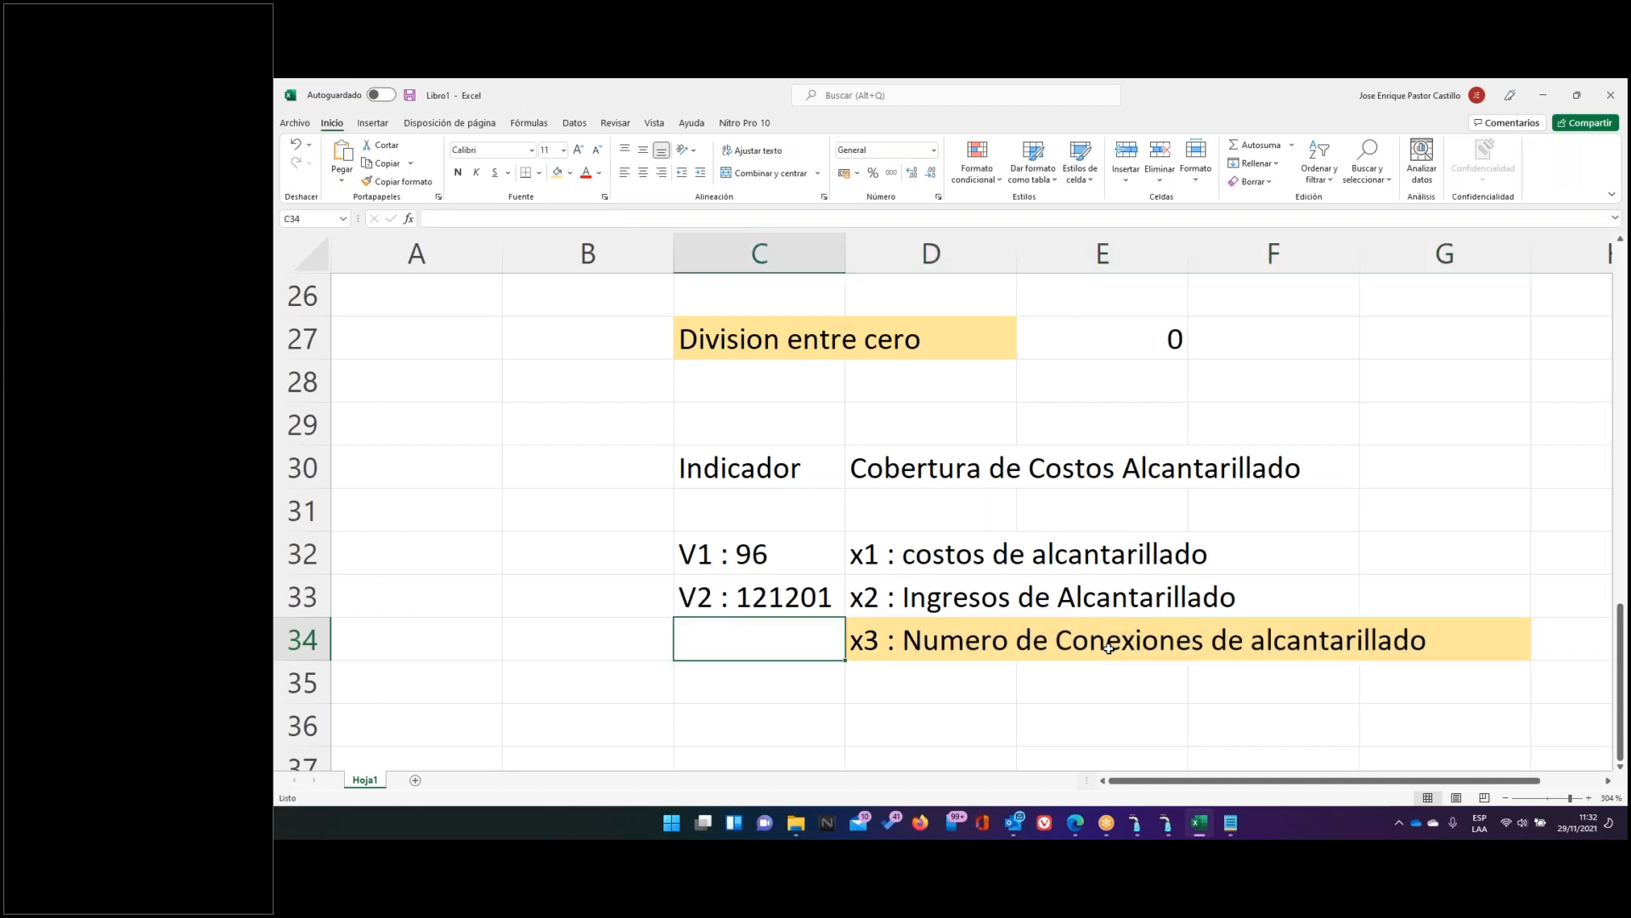
Add the label 'x3 :' in cell C34
text(x2)
key(BackSpace)
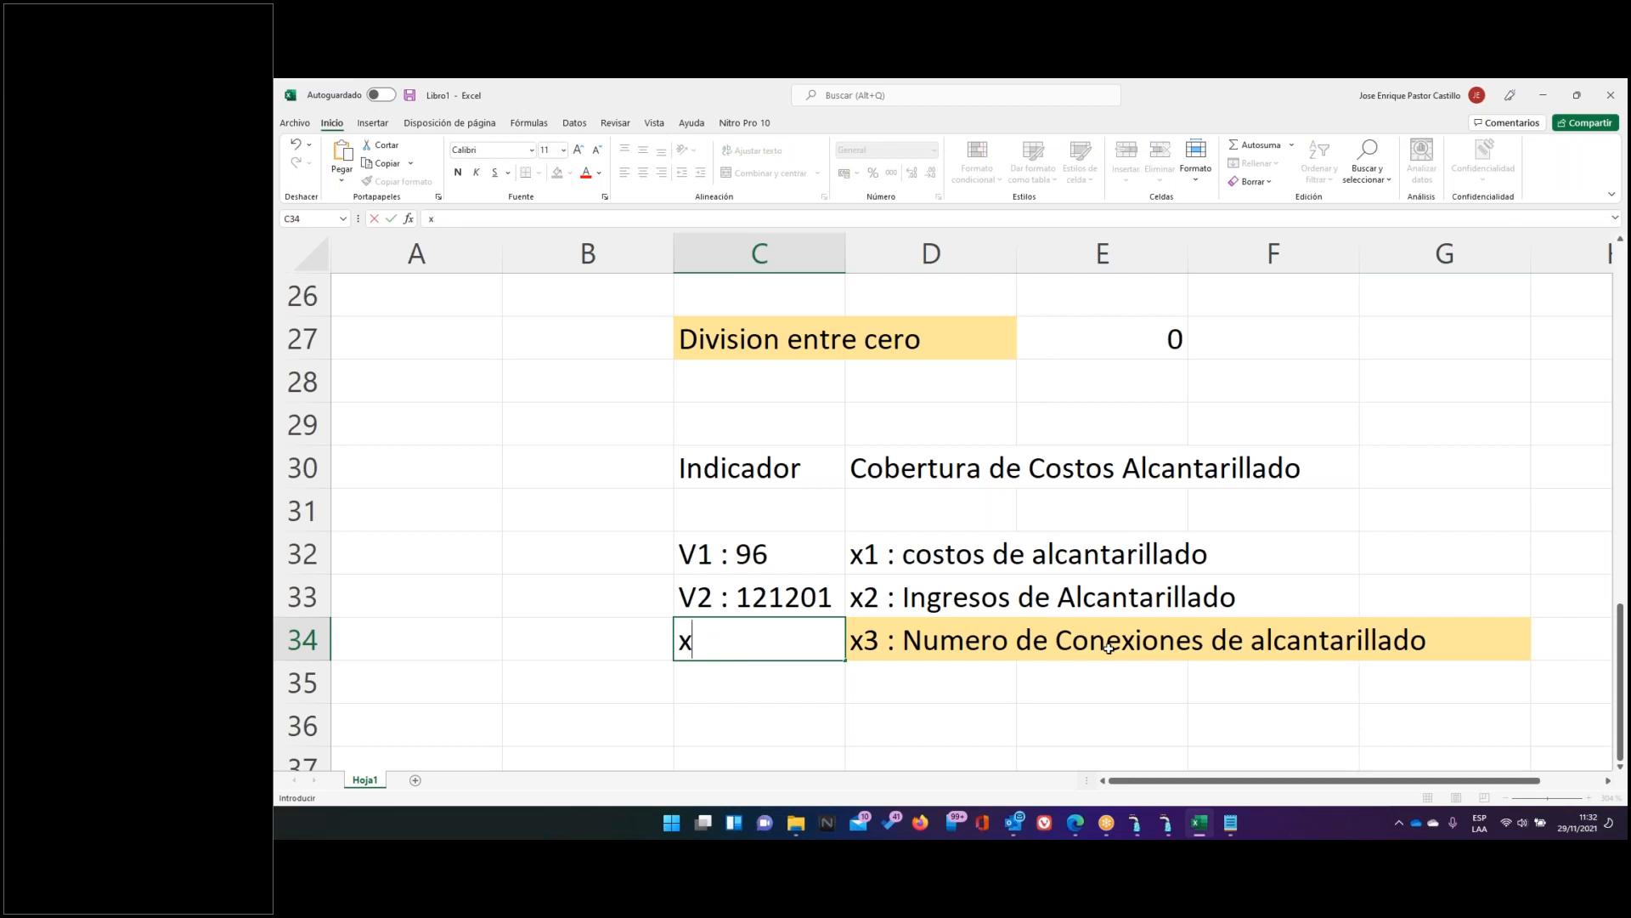
text(3 :)
key(Return)
Review the V1, V2 and x3 notes with their descriptions, then bring AVALON to the front
key(Up)
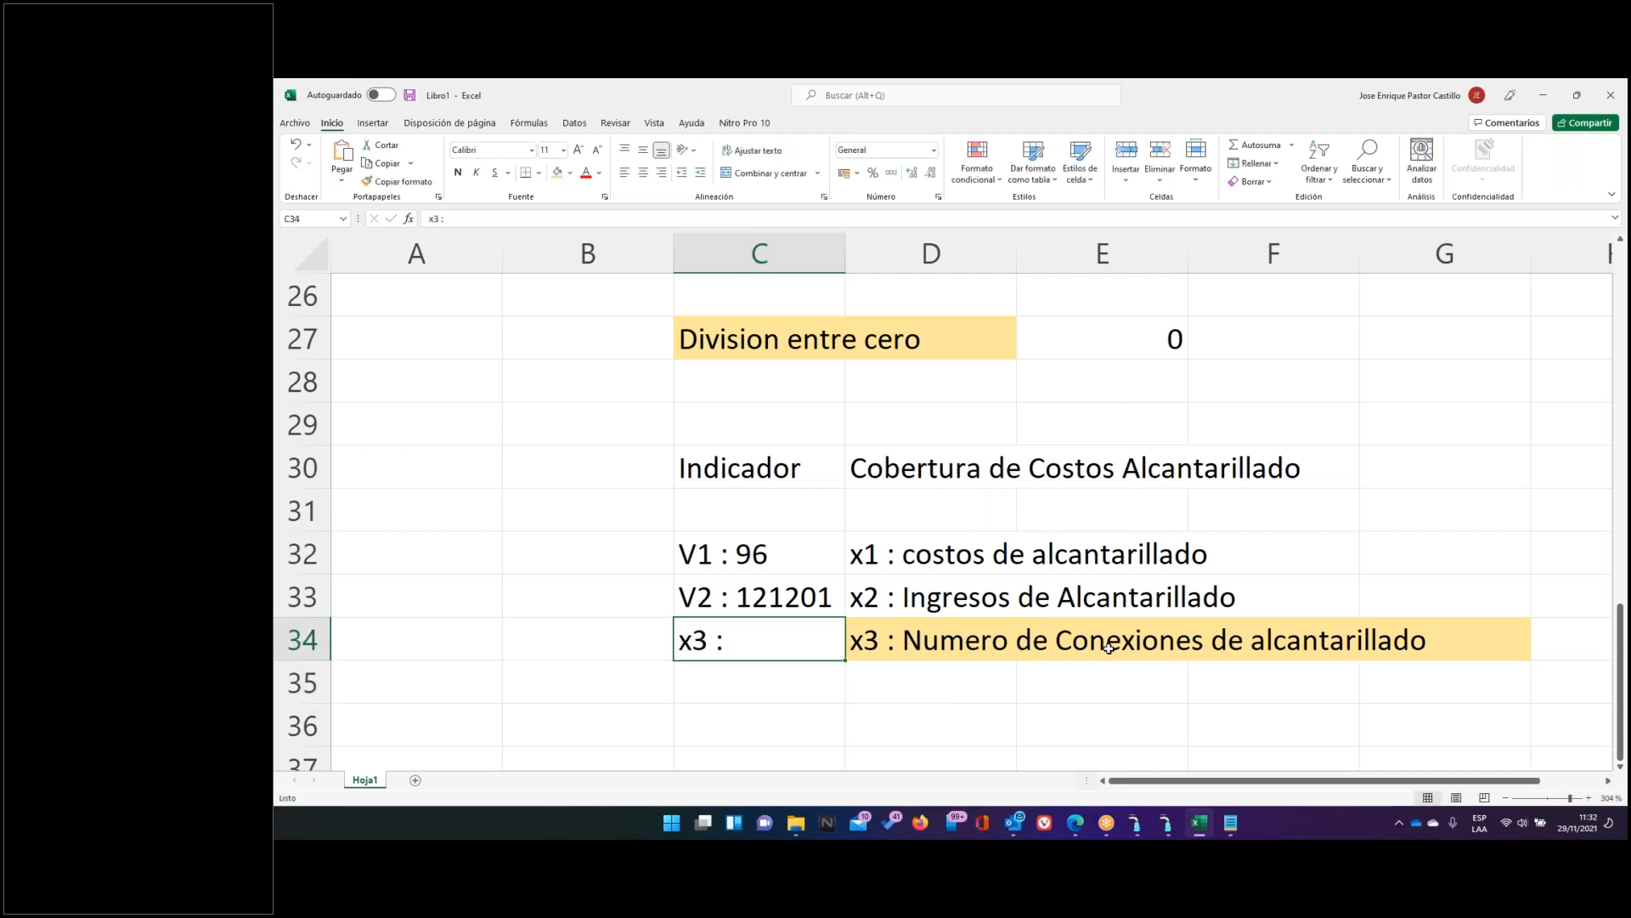
key(Right)
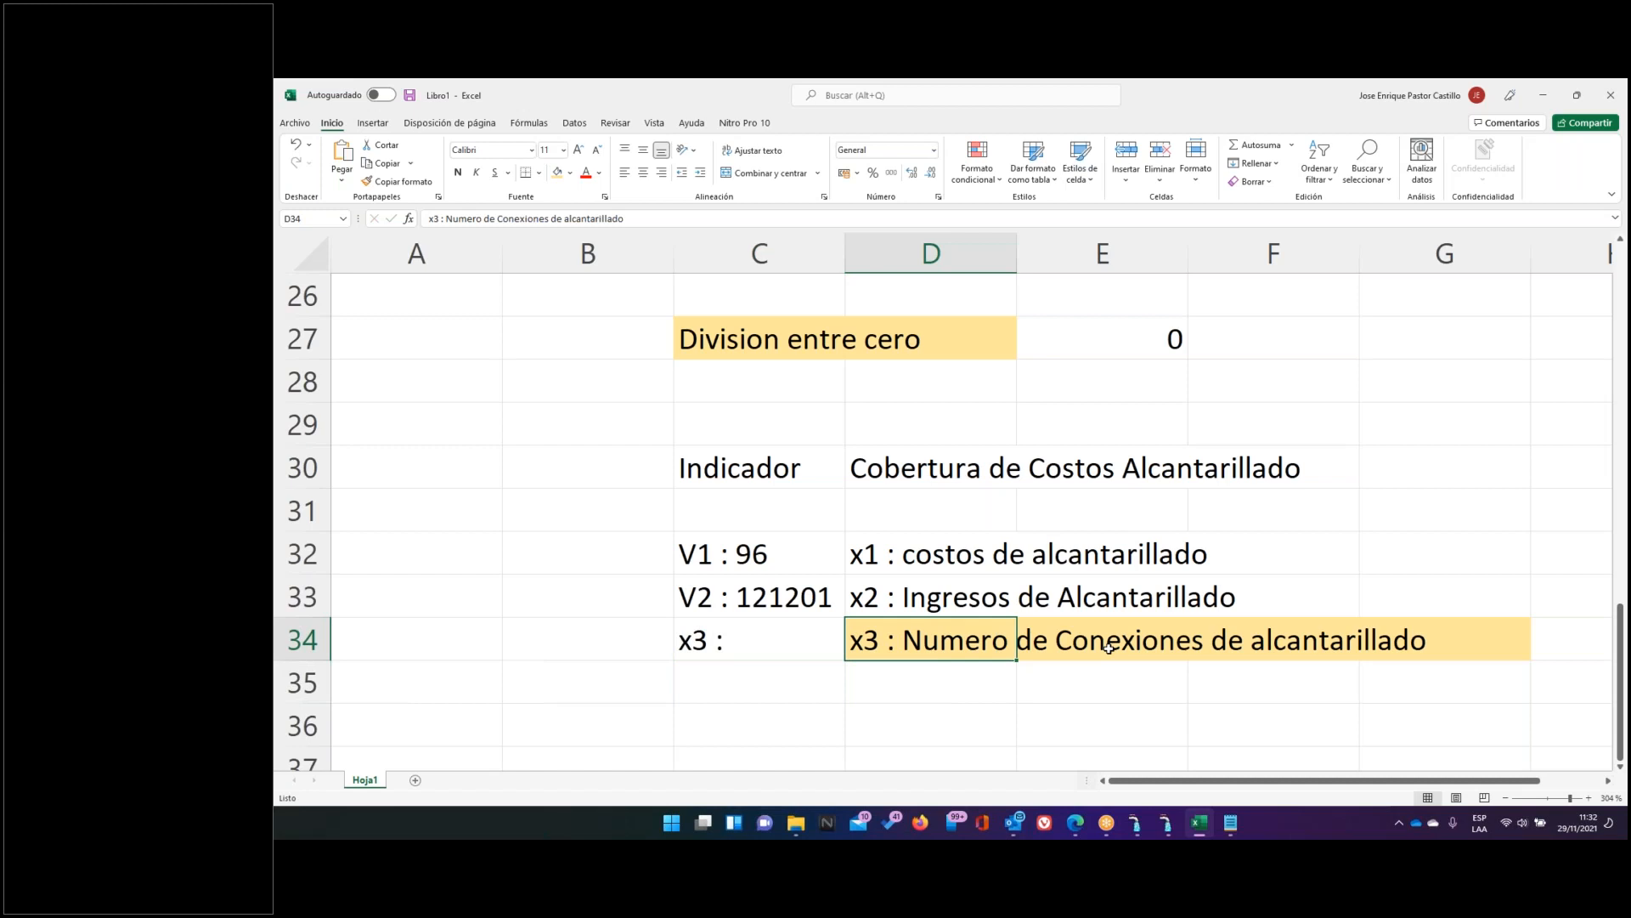
key(Up)
key(Up)
key(Left)
key(shift+Down)
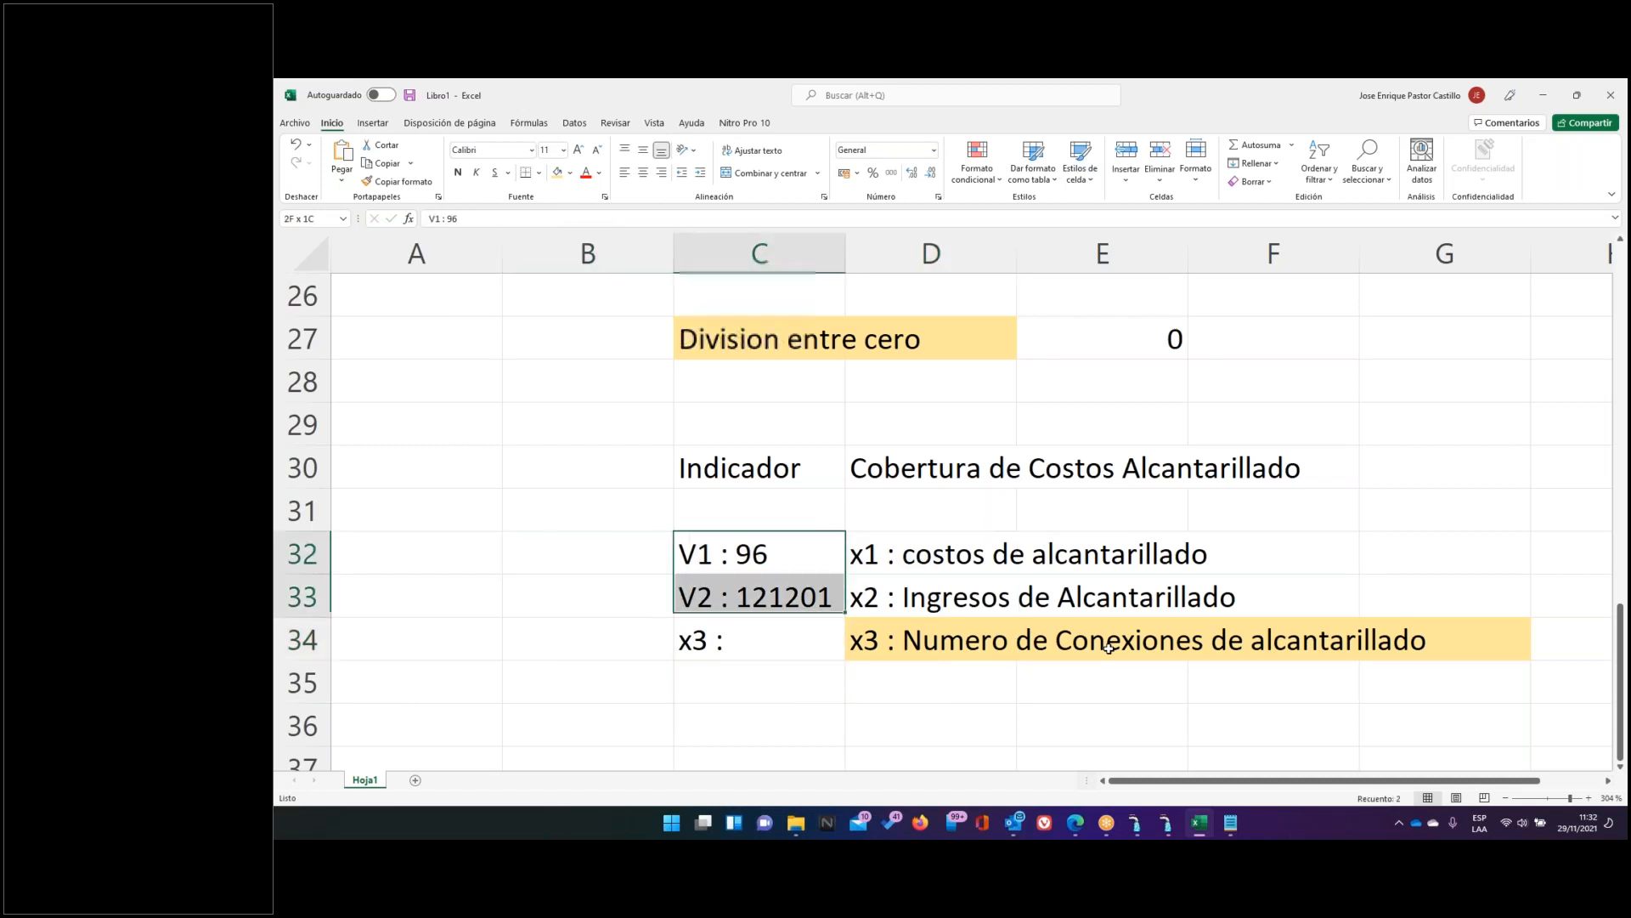
key(shift+Right)
key(shift+Right)
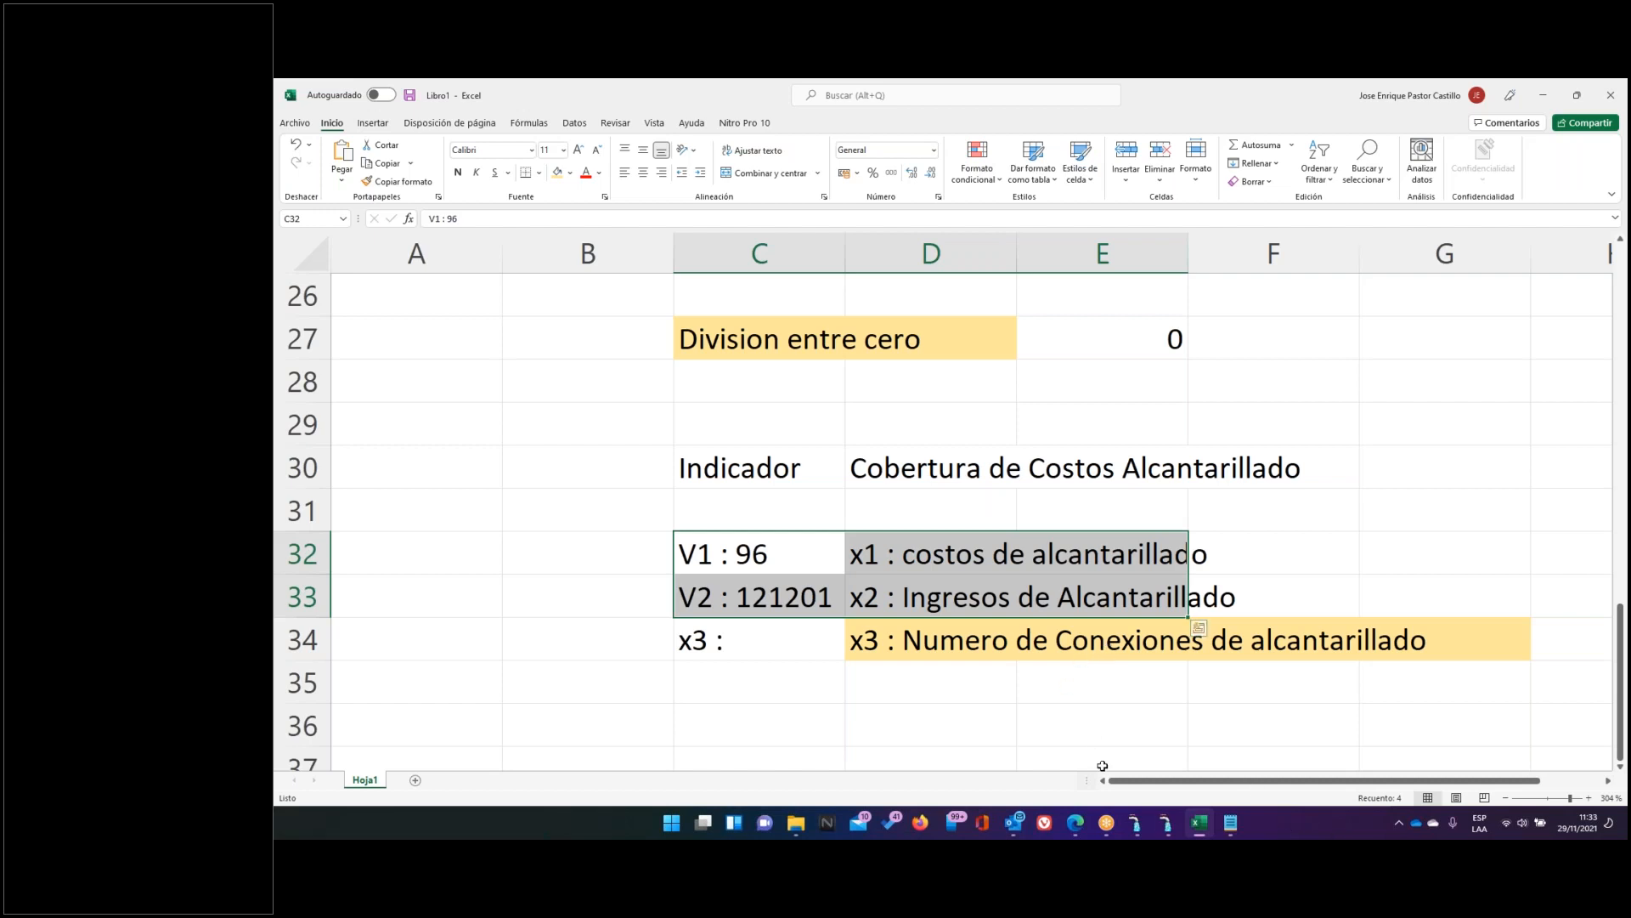
click(1169, 823)
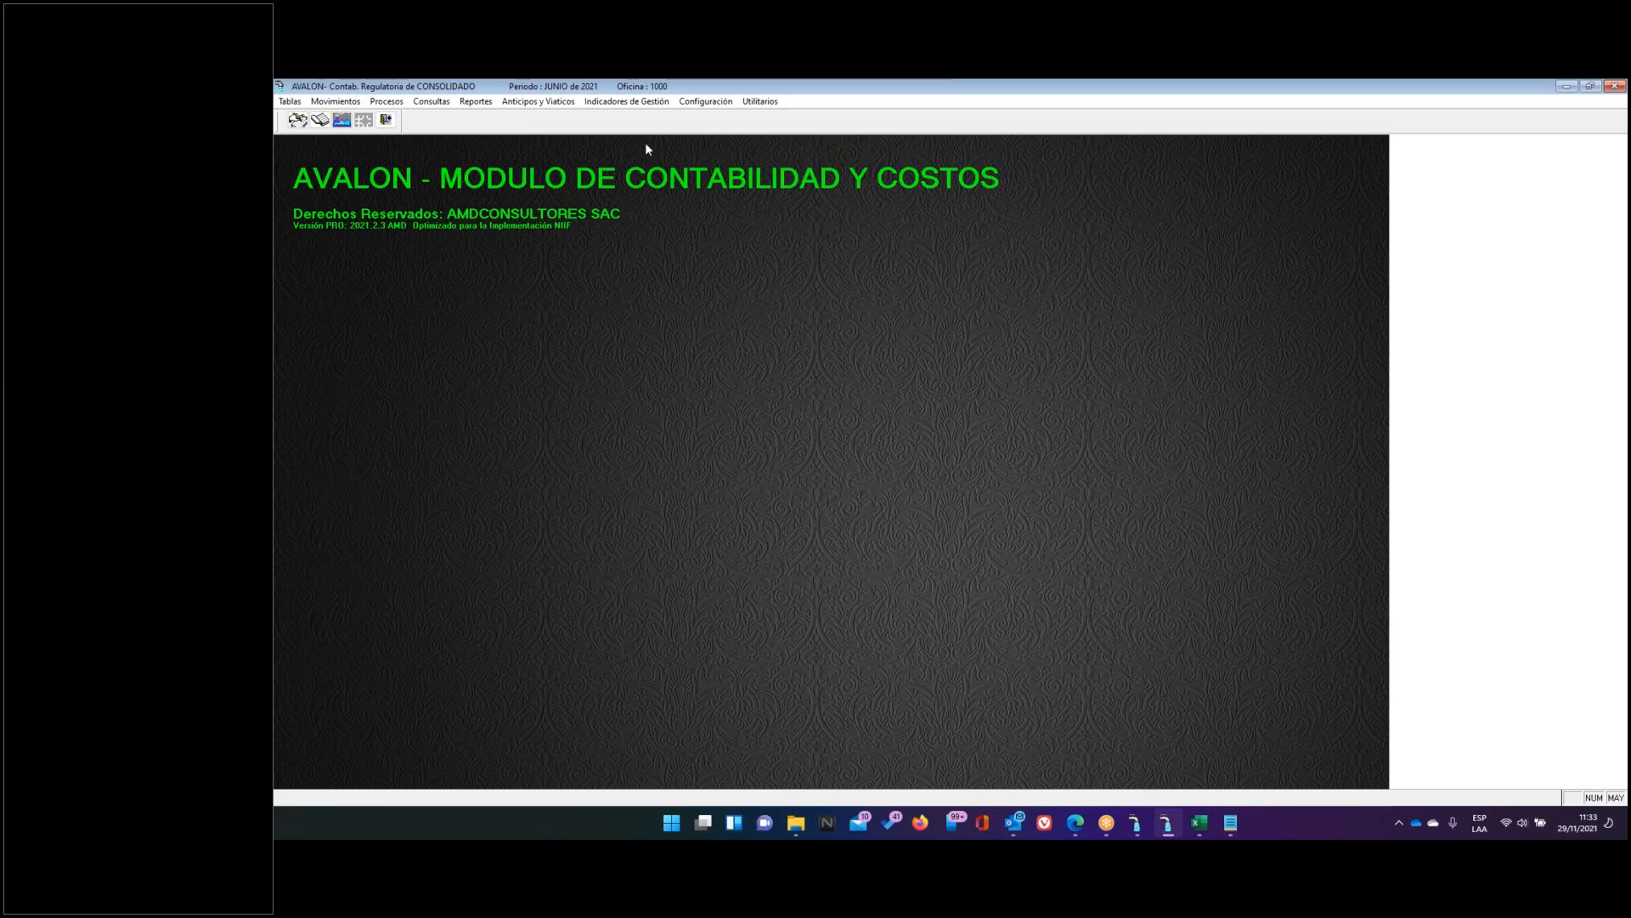
click(1199, 822)
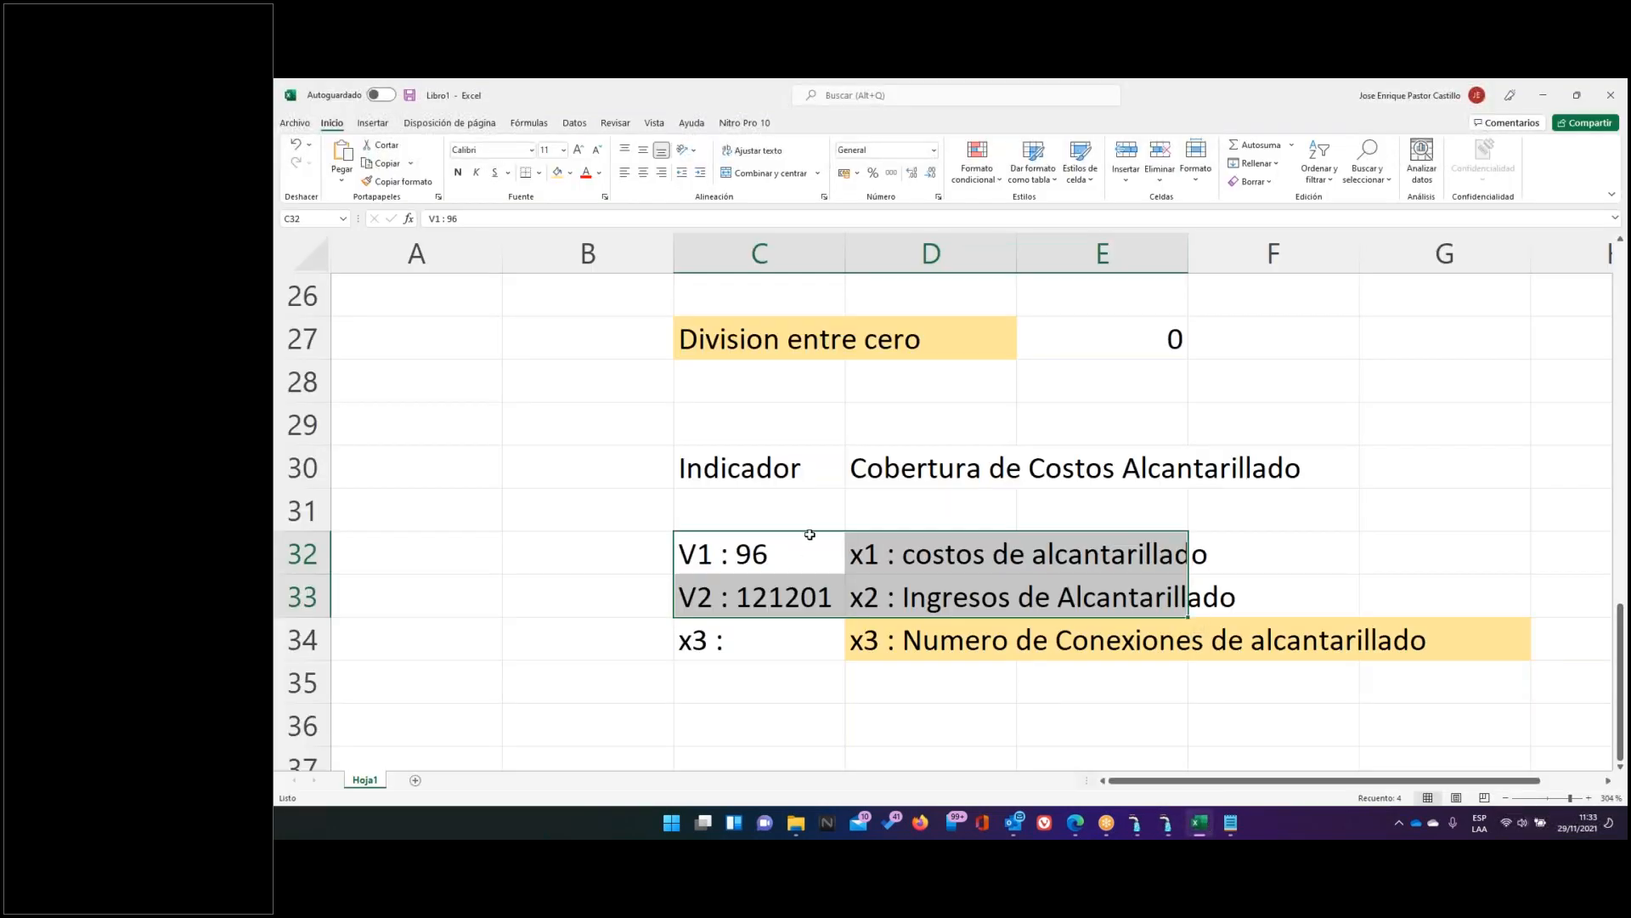
click(797, 586)
drag(799, 559, 833, 644)
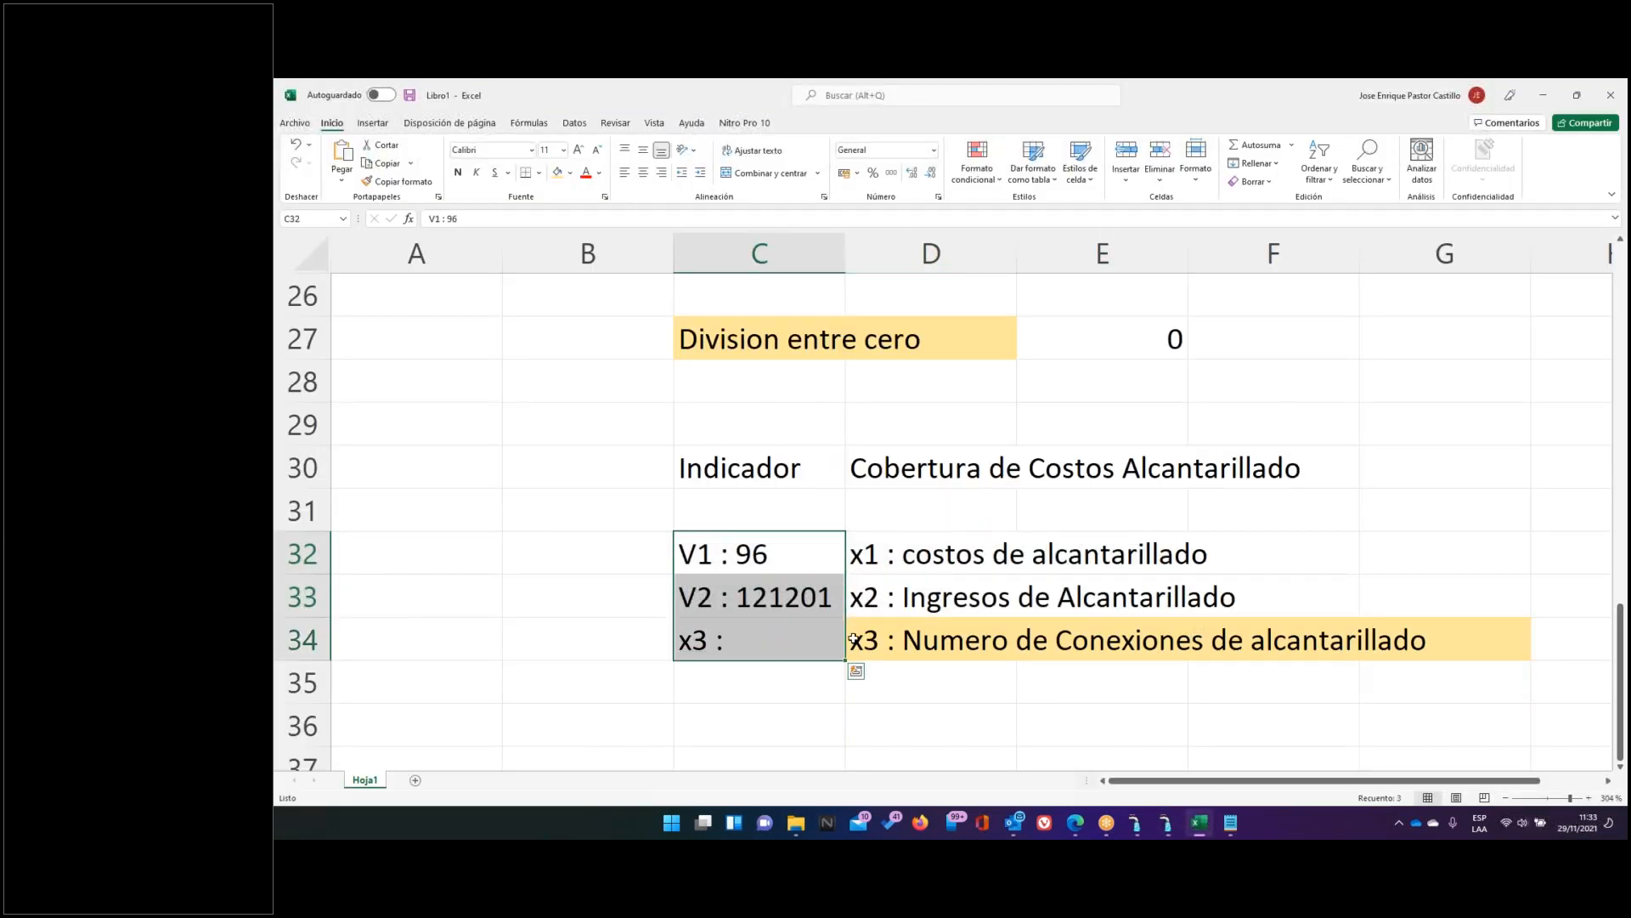
click(893, 561)
drag(893, 561, 958, 646)
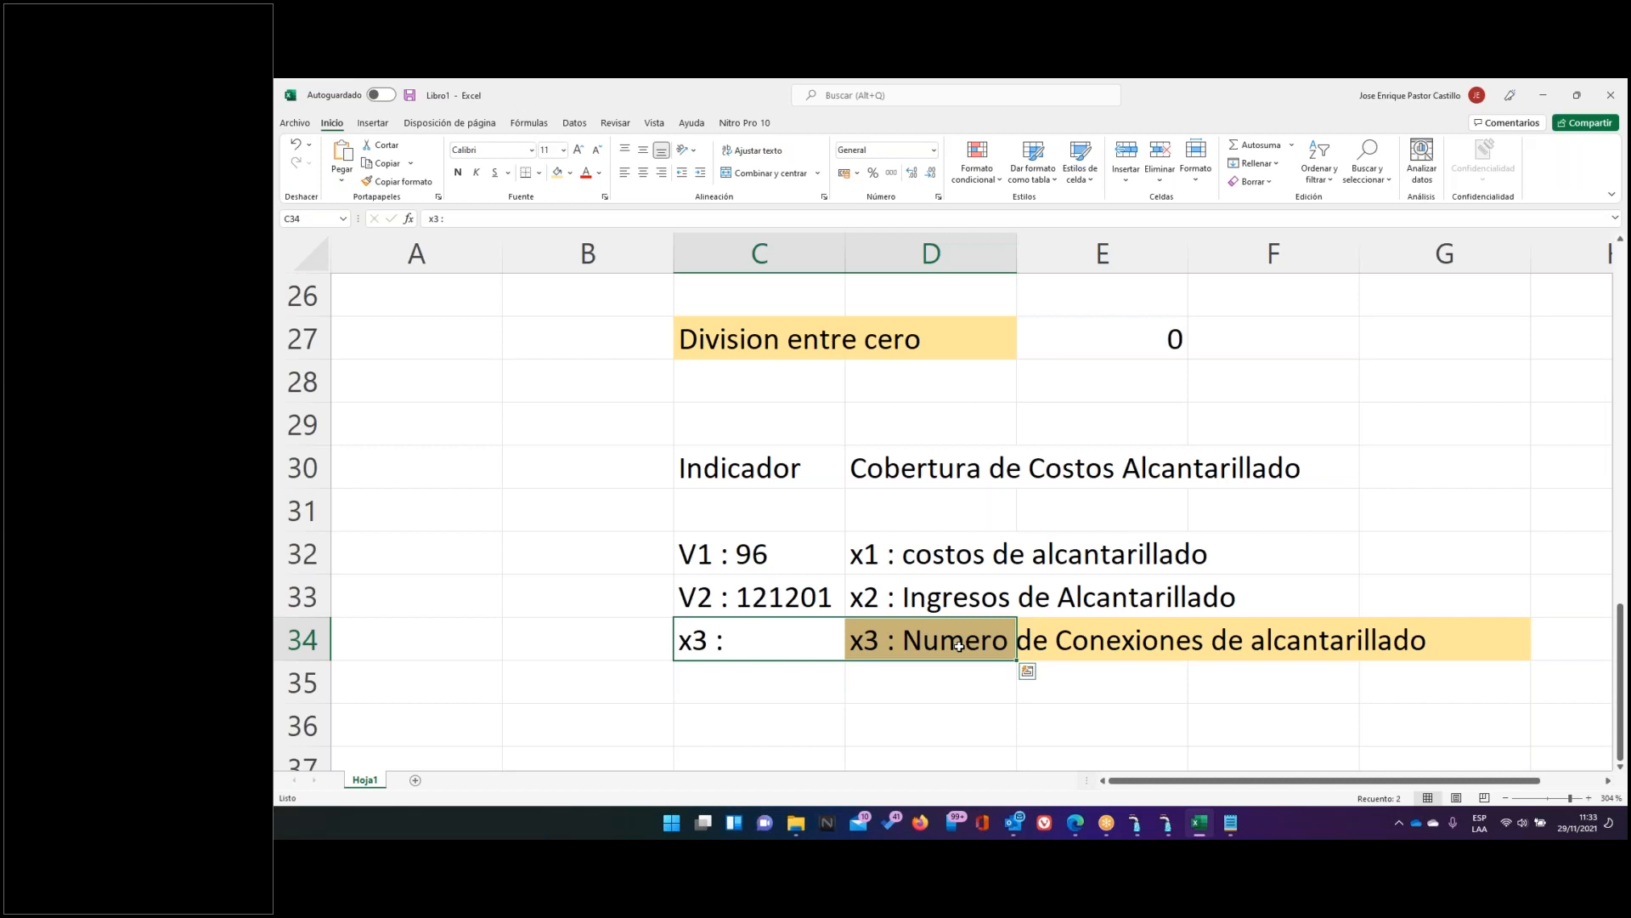
click(1167, 823)
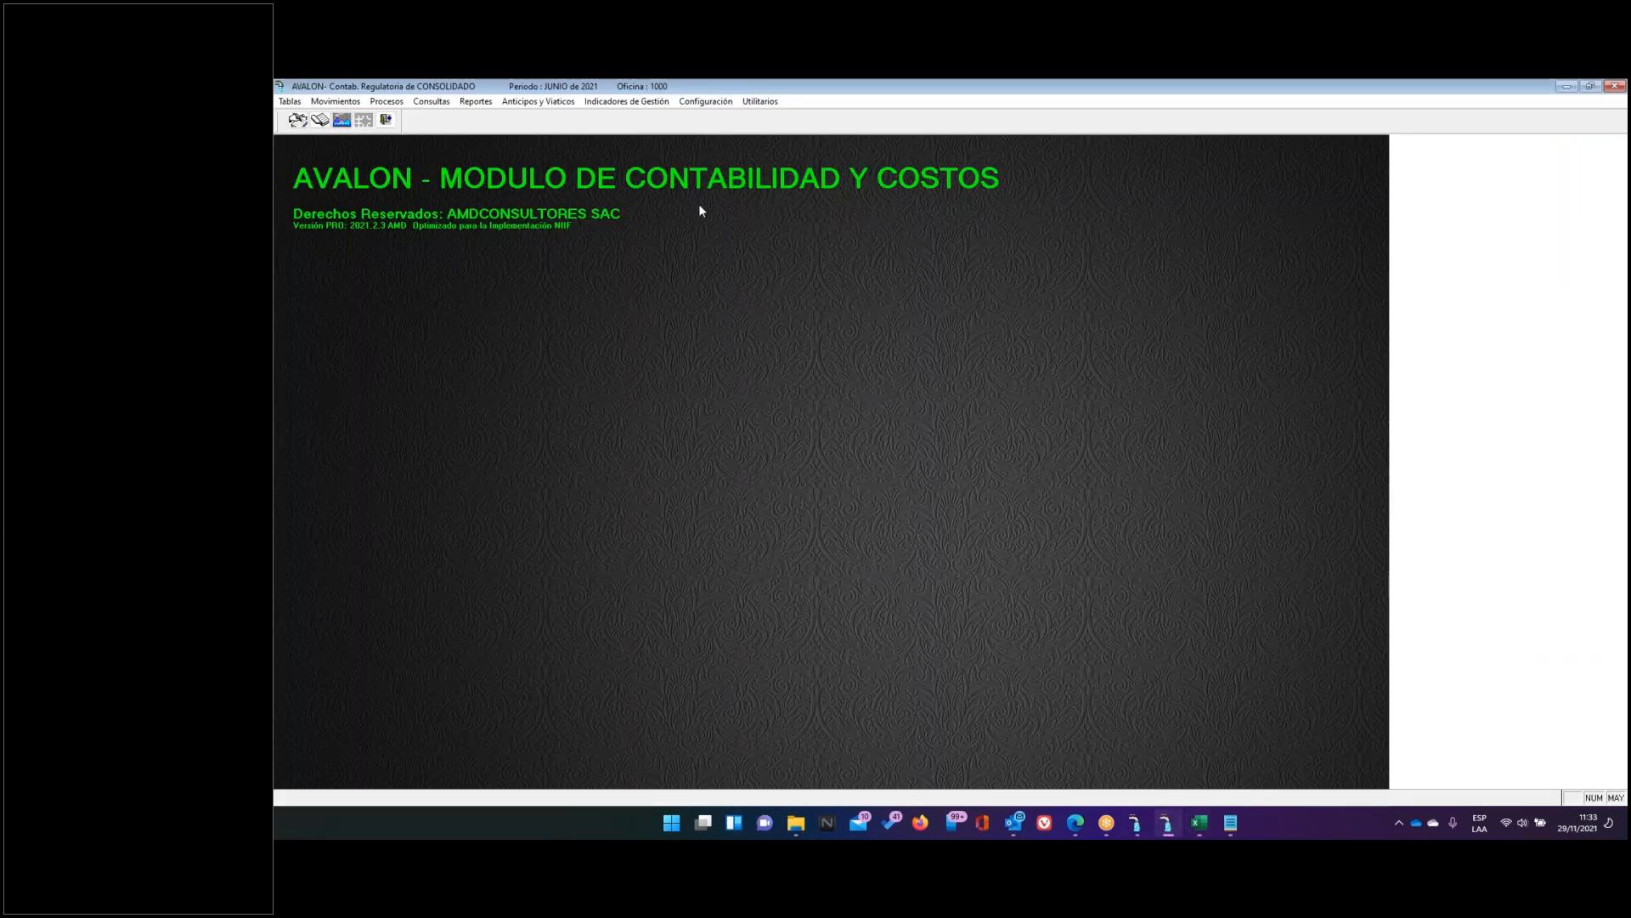
Open Indicadores de Gestión > Definición de Variables and start a new variable
click(613, 107)
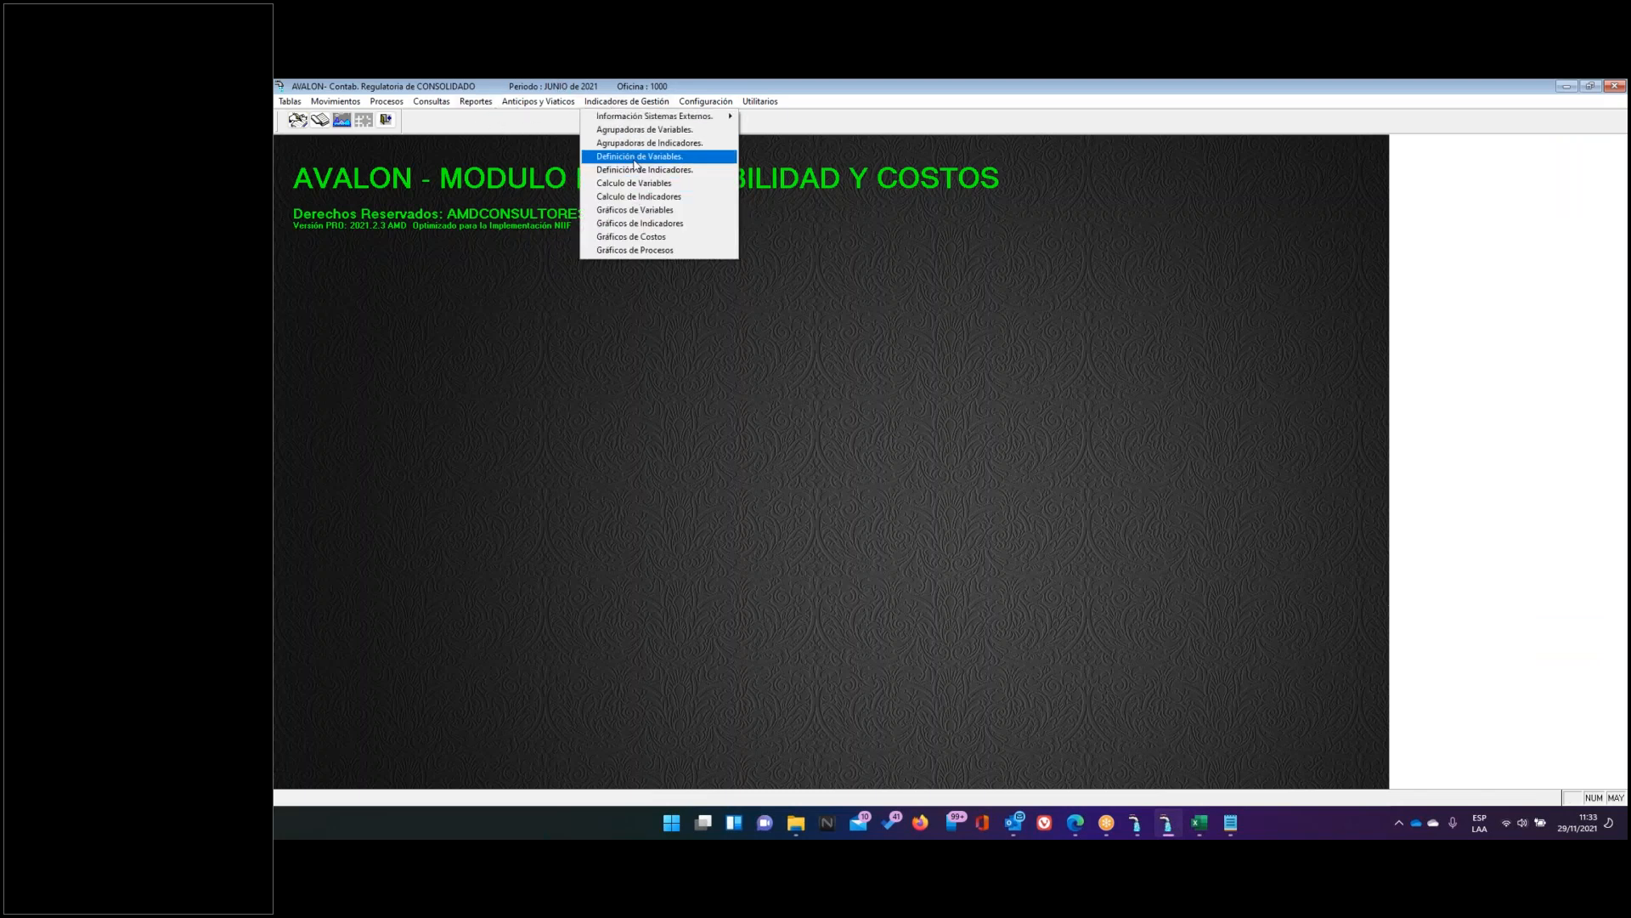
click(635, 156)
scroll(979, 624, down, 3)
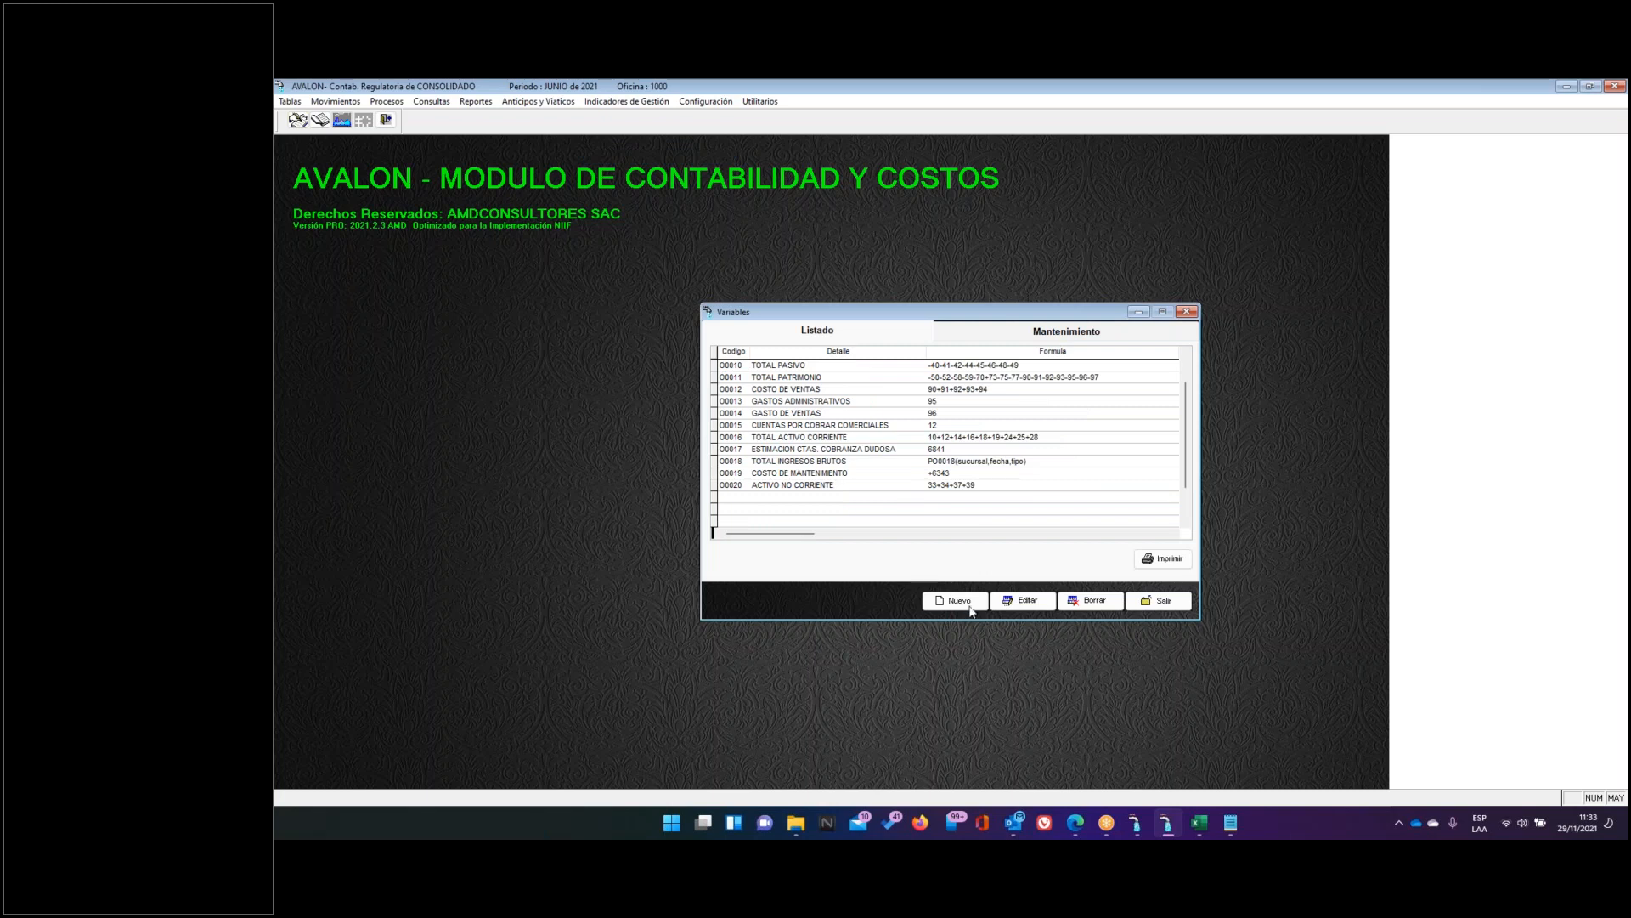
click(965, 602)
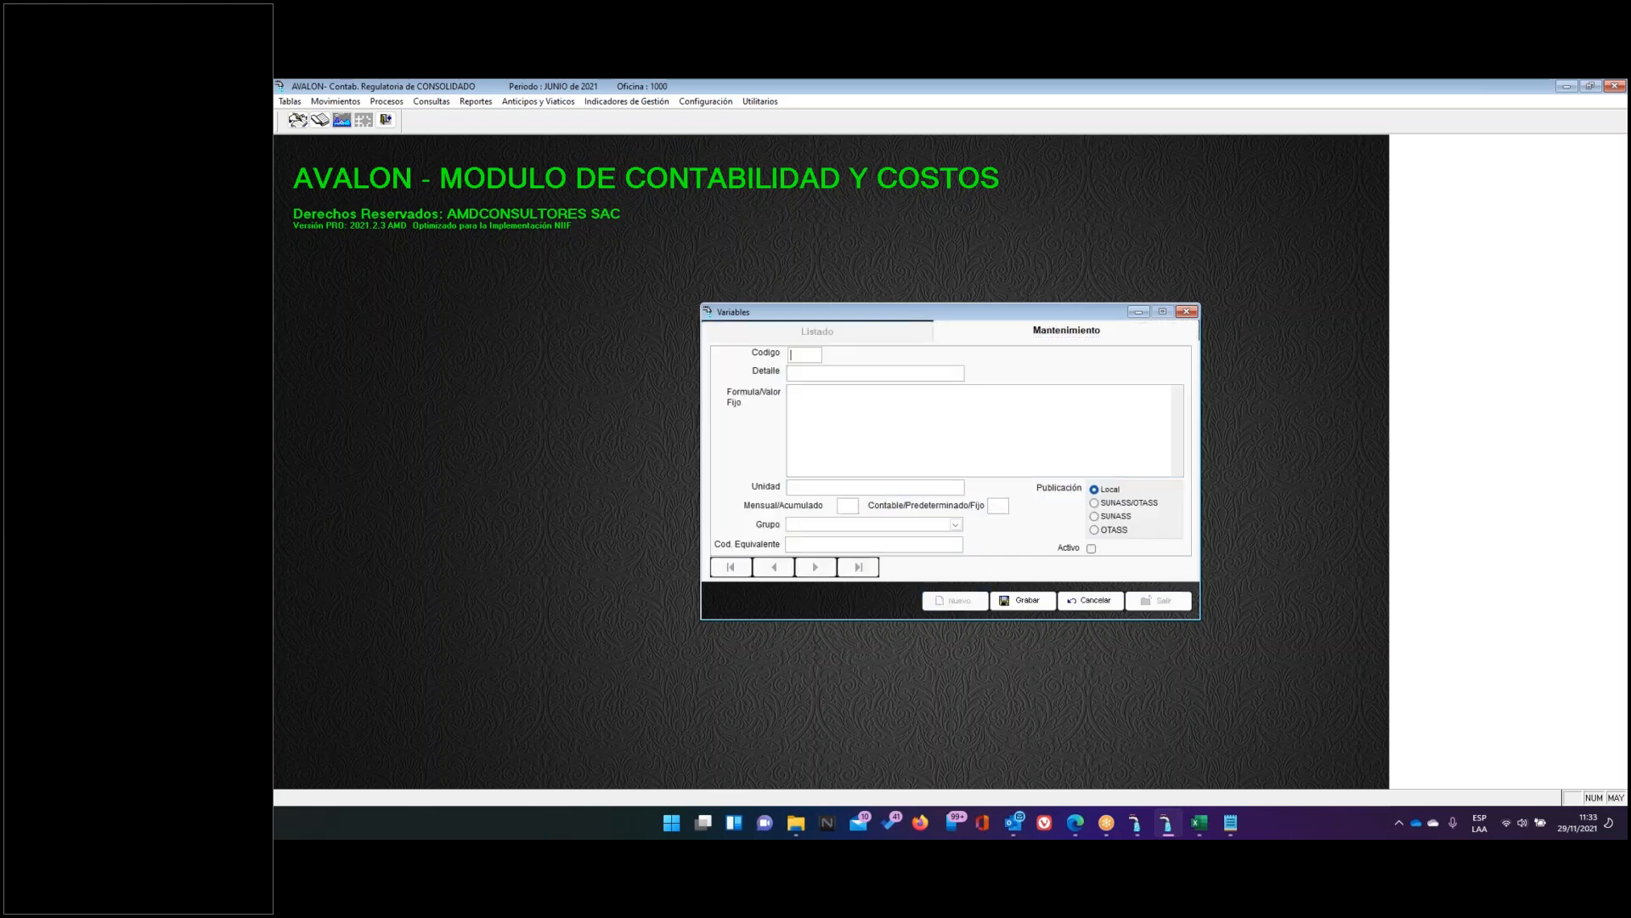
Enter variable X0001 'NRO CONEXIONES DE ALC' with fixed value 5000, unit Uni, M and F
text(X000)
text(NRO CON)
text(EXIONES DE)
text( ALC)
click(824, 413)
text(25)
text(000)
click(869, 491)
key(Caps_Lock)
key(Caps_Lock)
key(Caps_Lock)
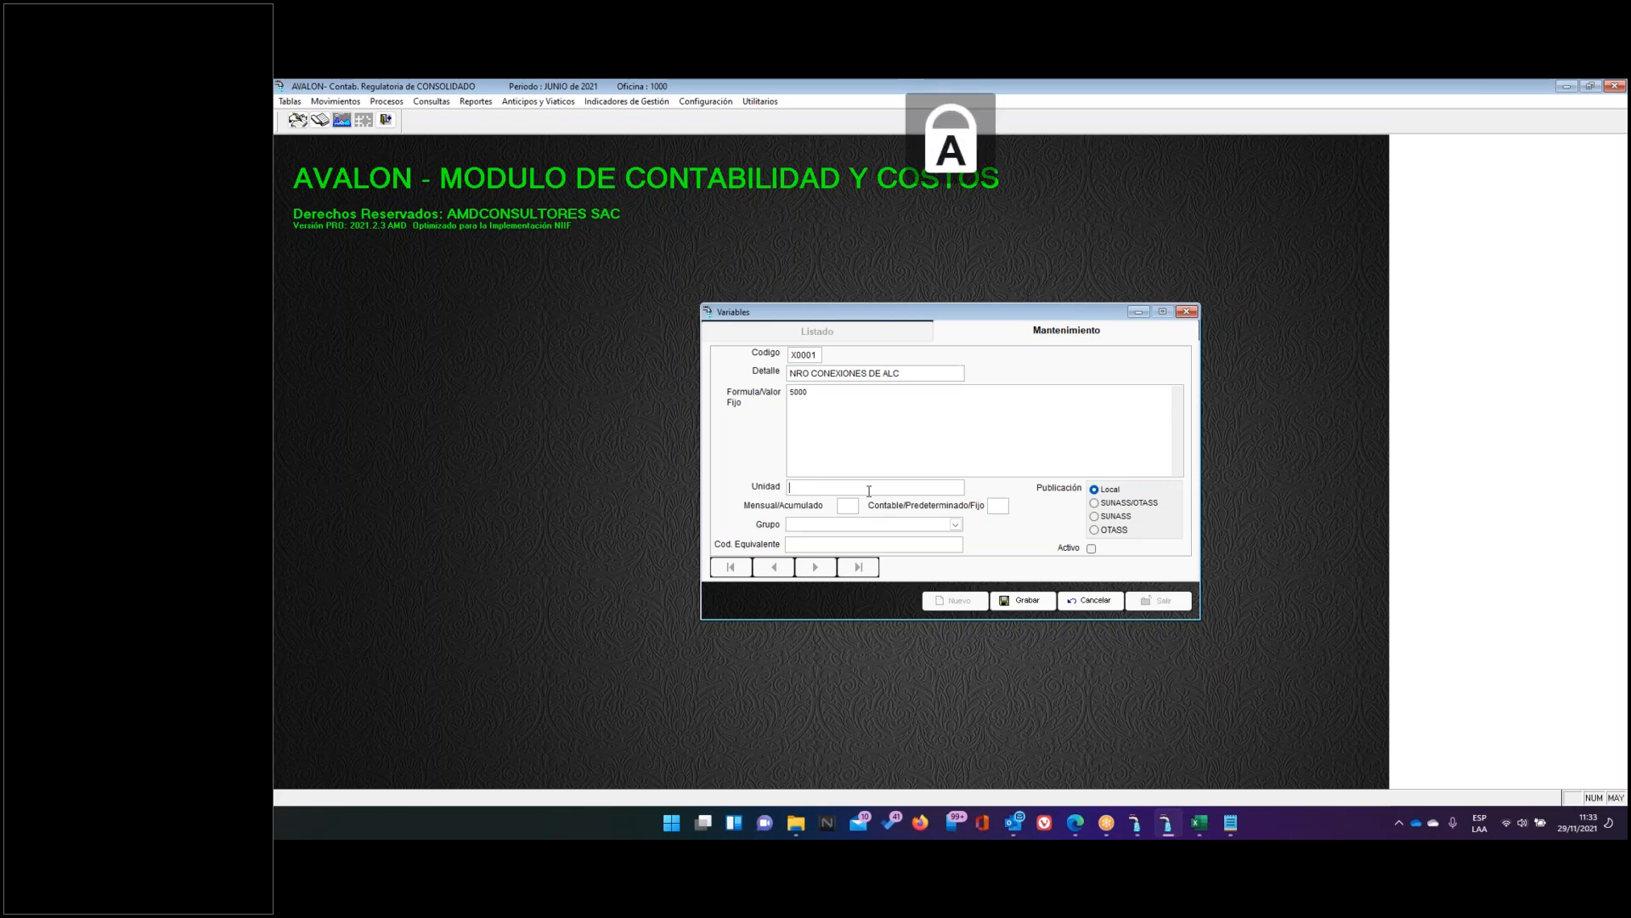
text(Uni)
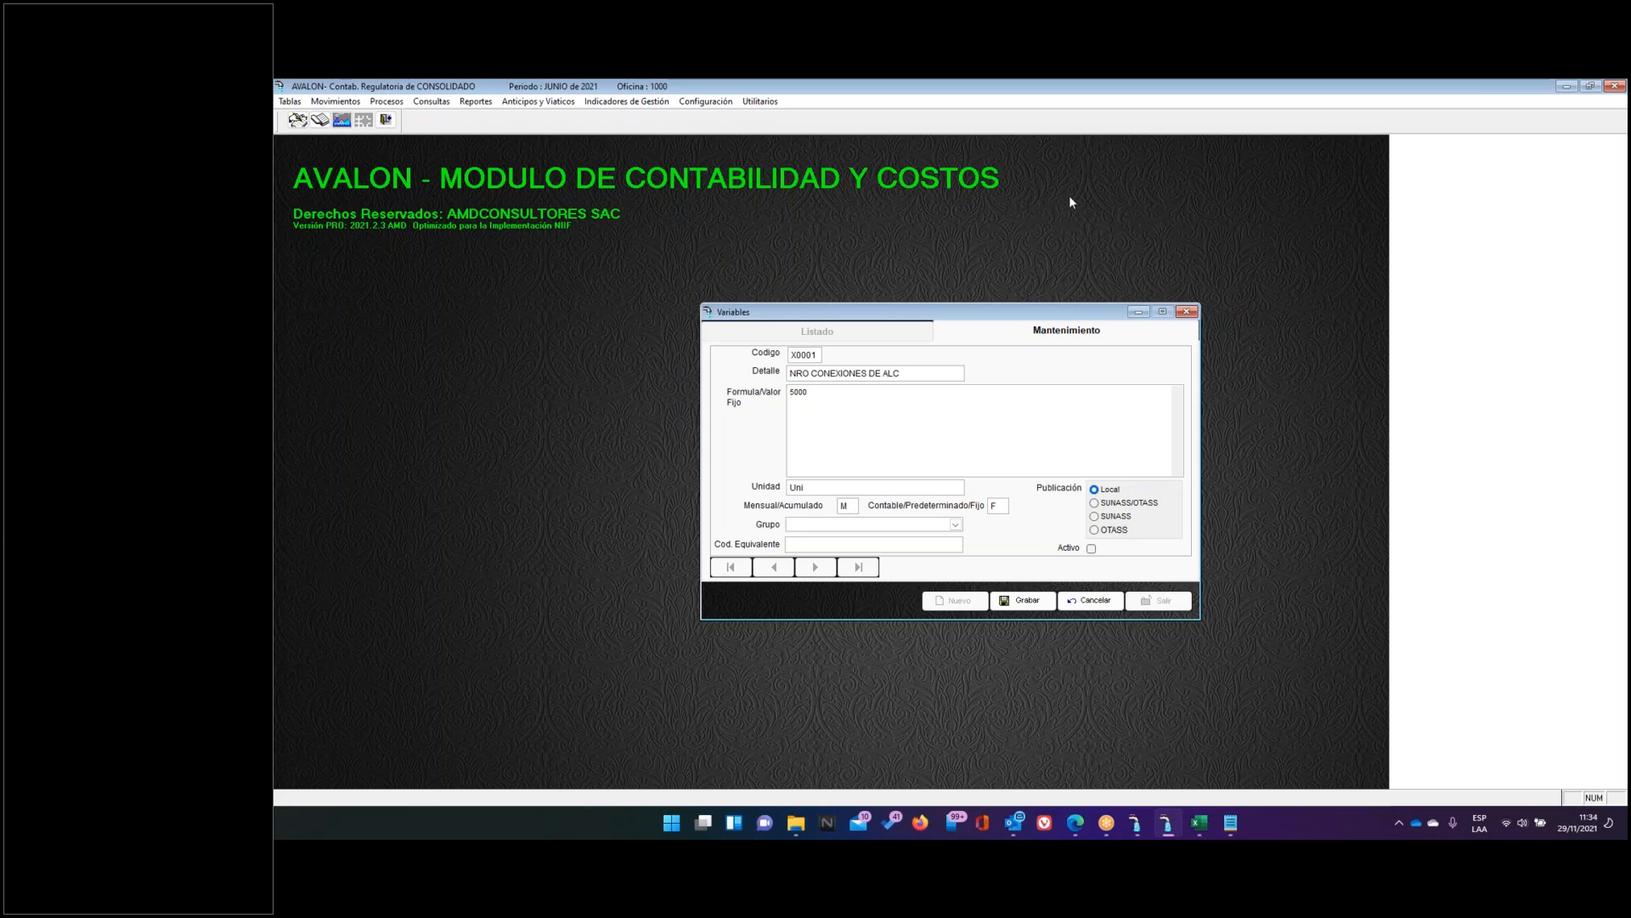
click(1171, 91)
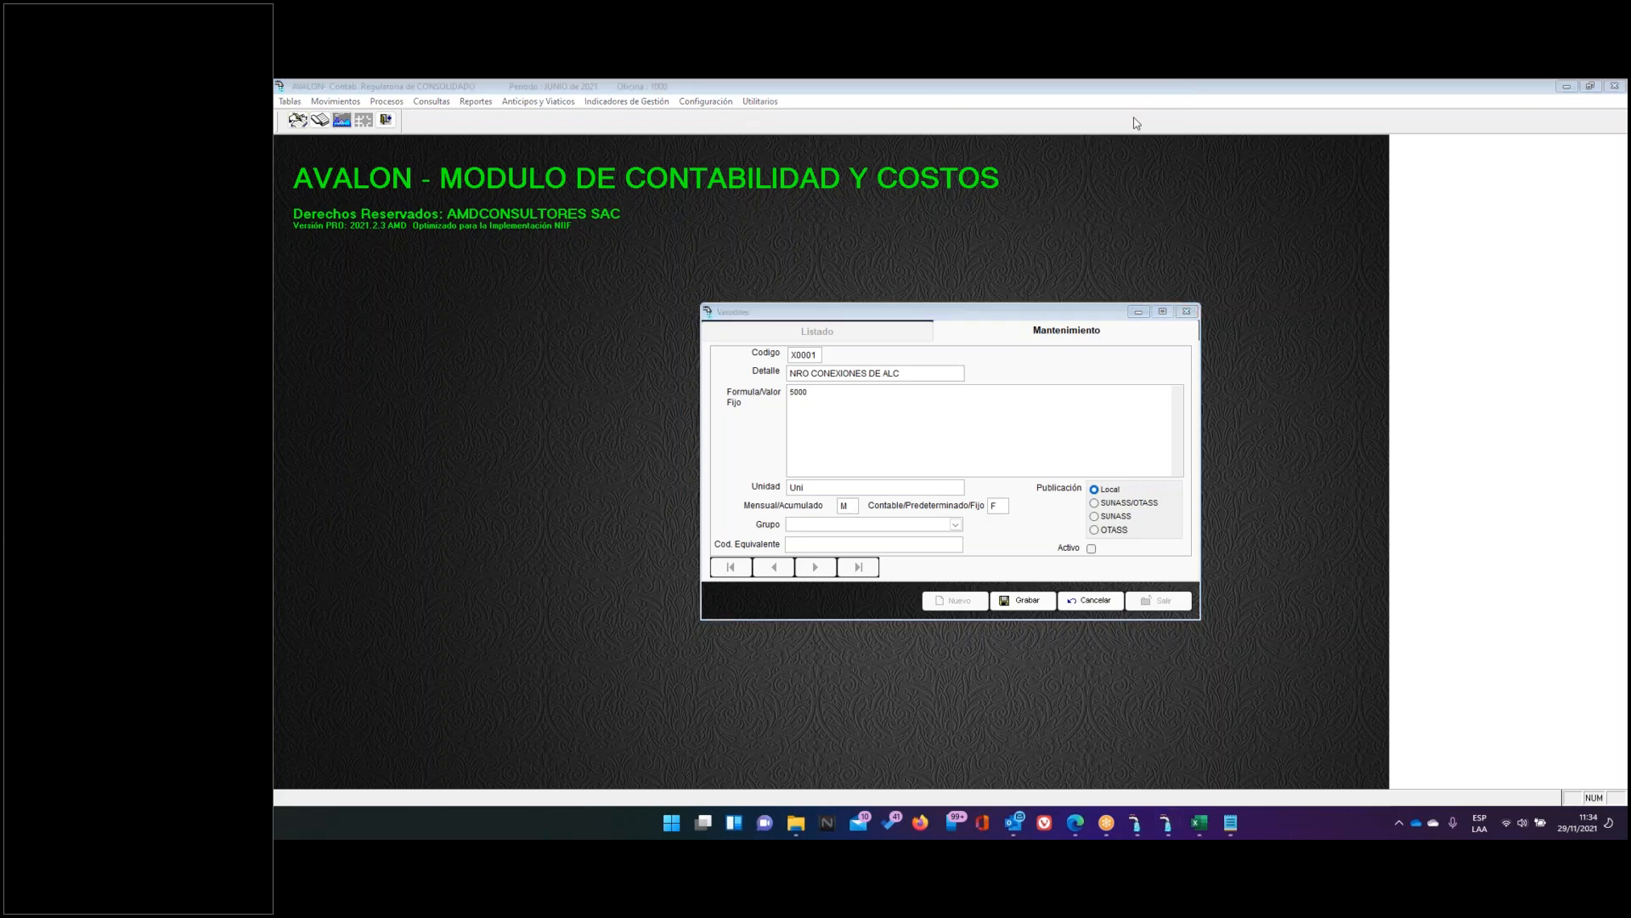
mouse_move(1148, 470)
mouse_down()
mouse_move(1094, 476)
mouse_move(1096, 494)
mouse_move(1166, 494)
mouse_move(1150, 464)
mouse_up()
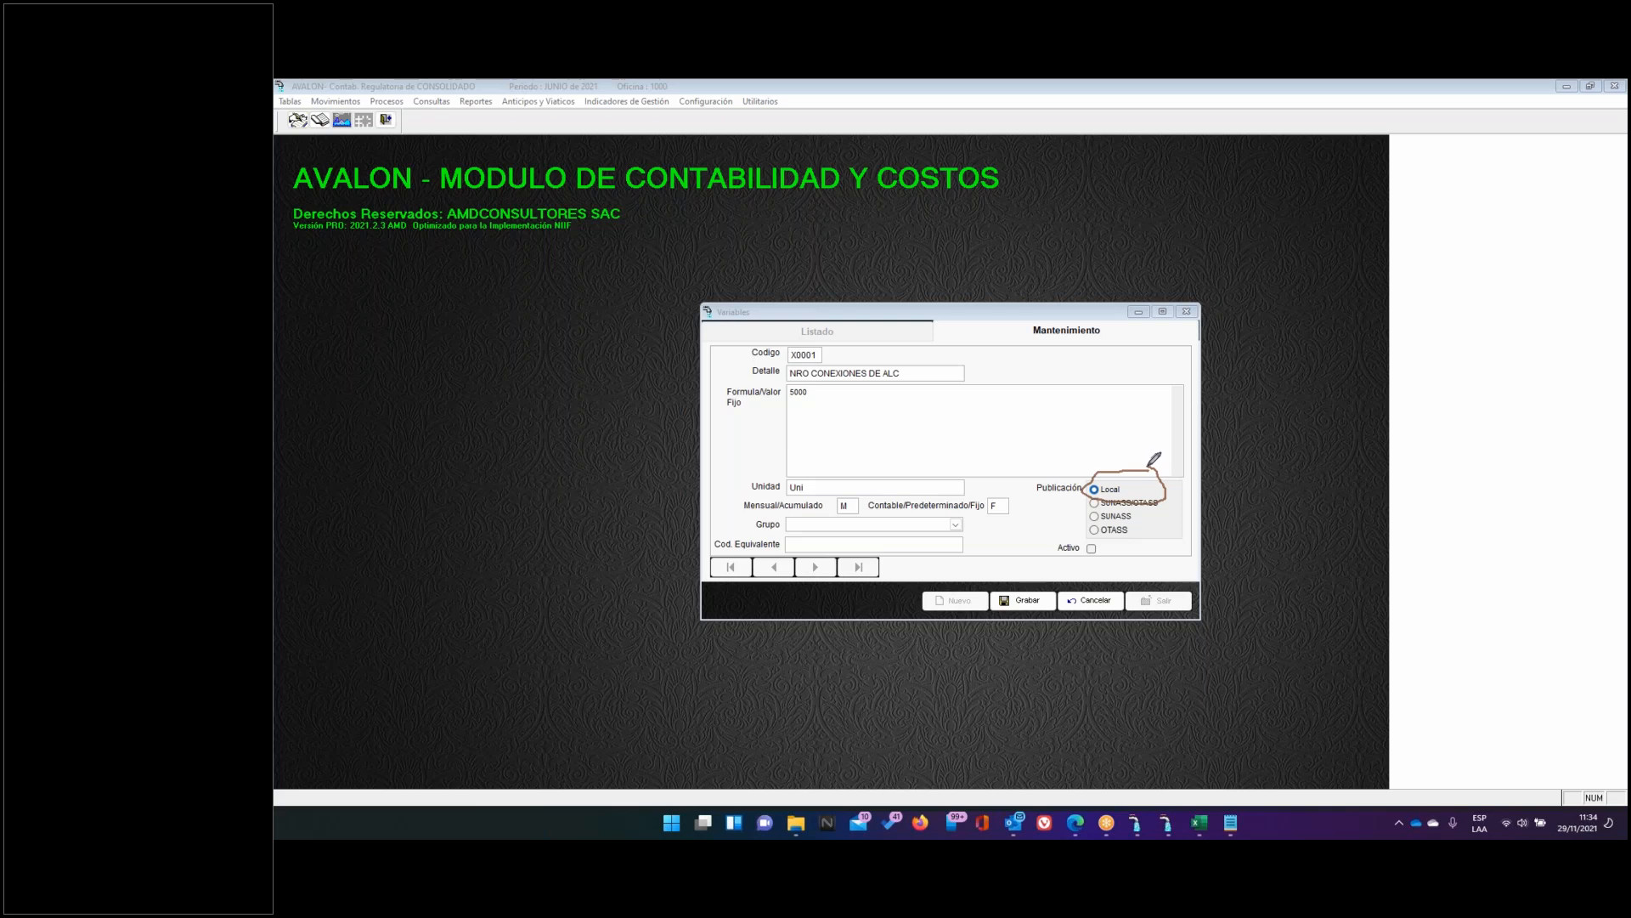
Mark variable X0001 active and save it, then select the V1 and V2 notes in Excel
mouse_move(839, 350)
mouse_down()
mouse_move(814, 325)
mouse_move(789, 367)
mouse_move(818, 369)
mouse_move(842, 329)
mouse_up()
click(1092, 549)
click(1023, 600)
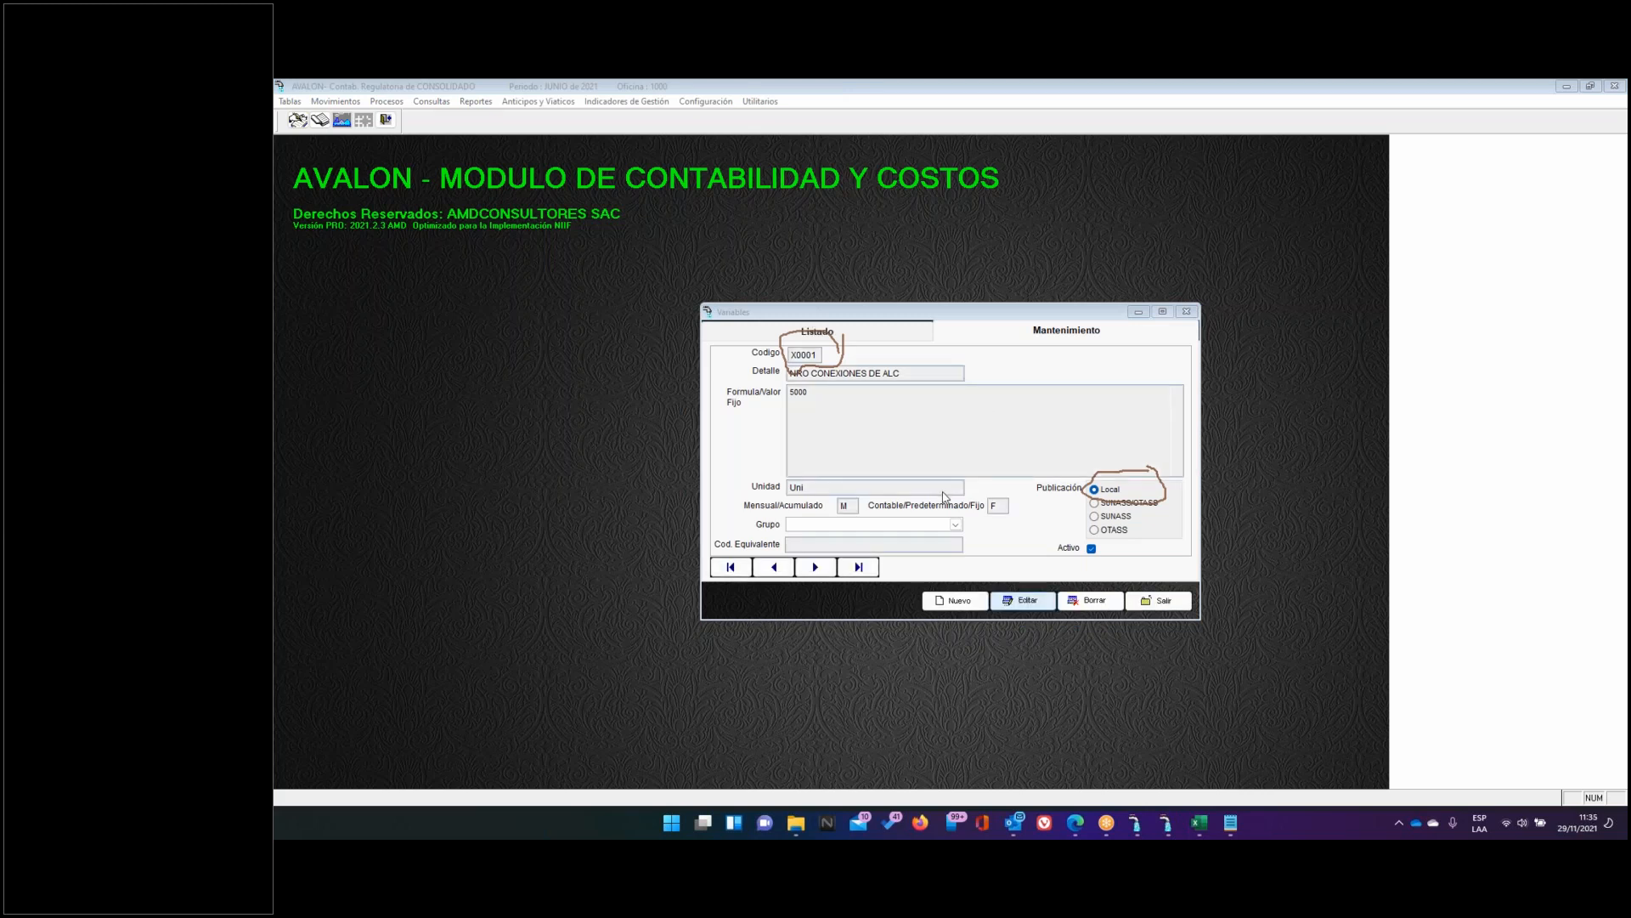
click(1195, 823)
drag(748, 554, 751, 590)
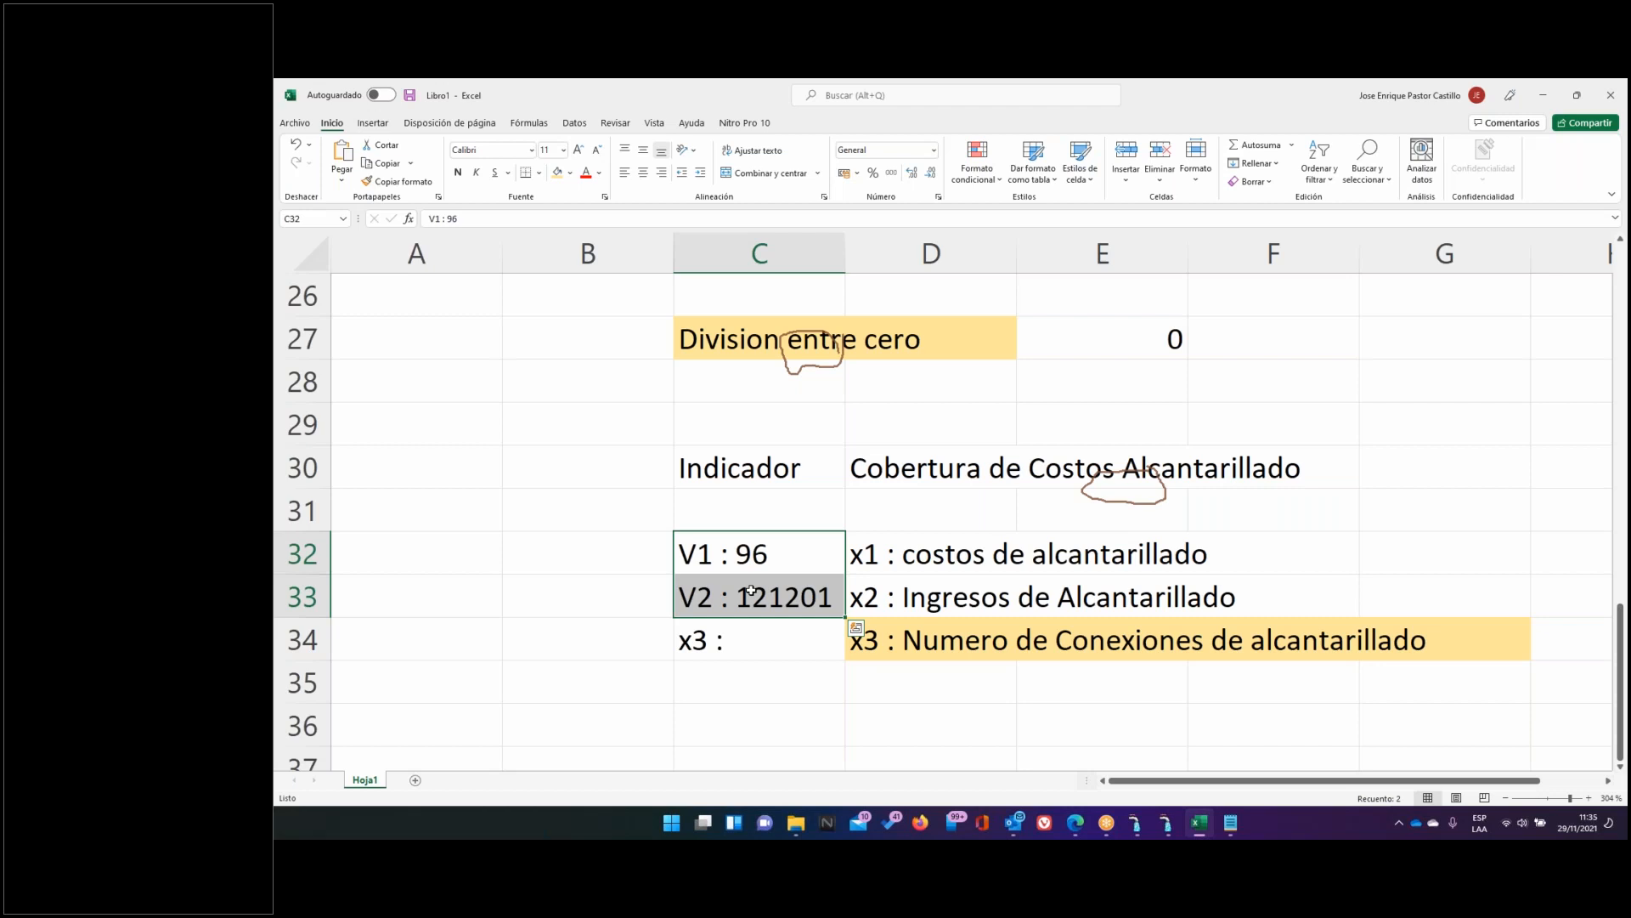
Check the x3 note in Excel, then close AVALON's Variables window with Salir
key(Down)
key(Down)
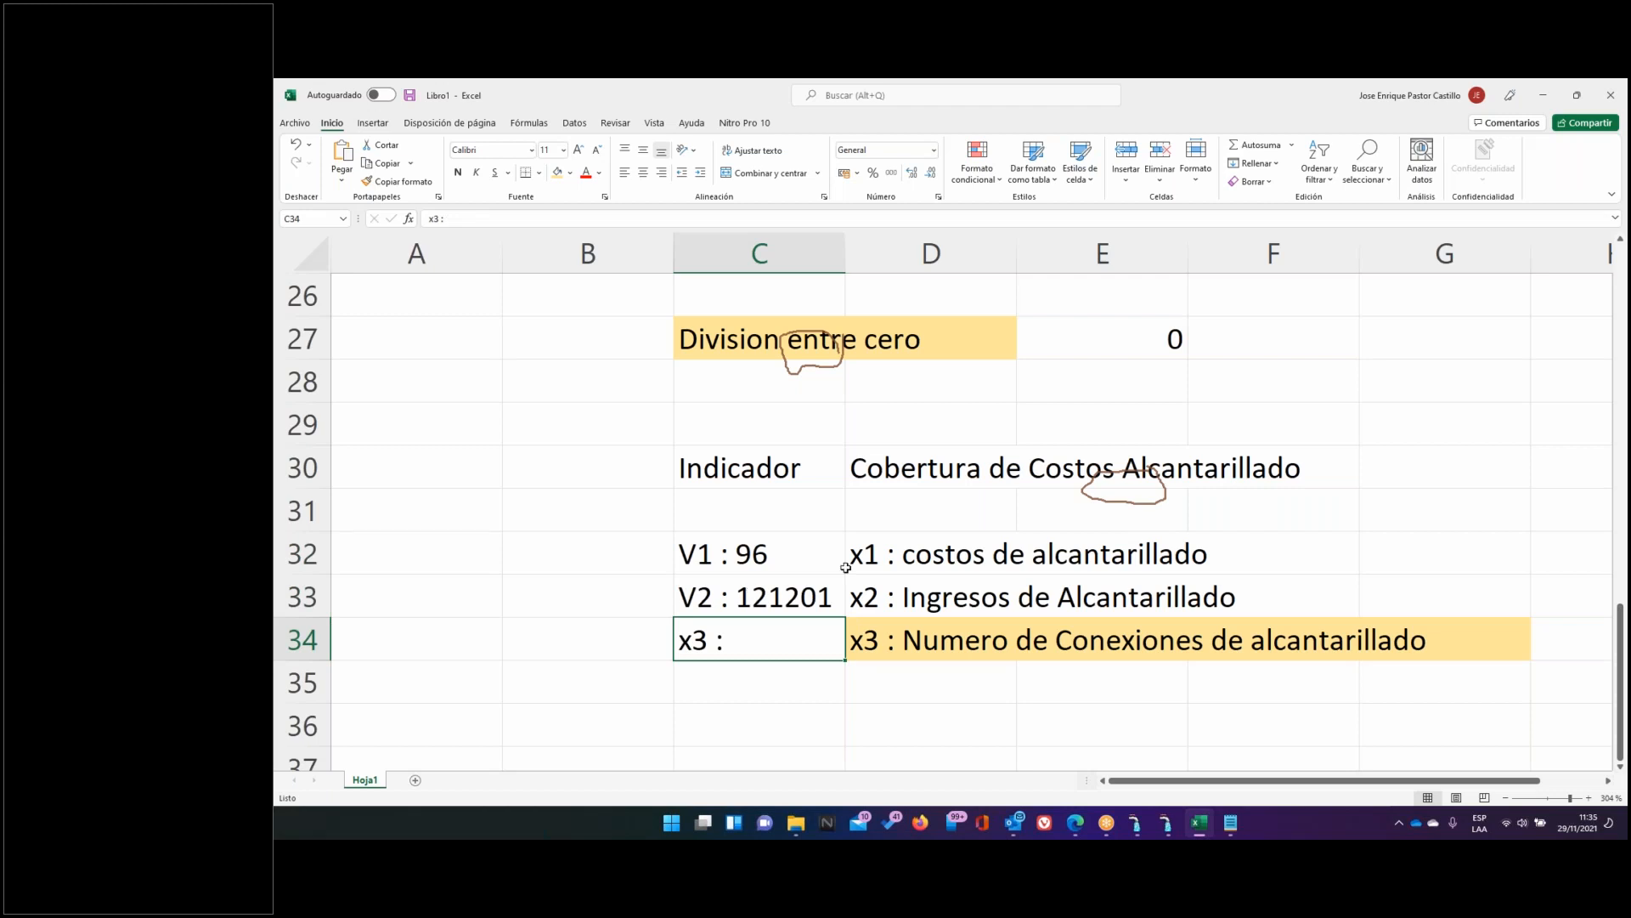
click(1167, 823)
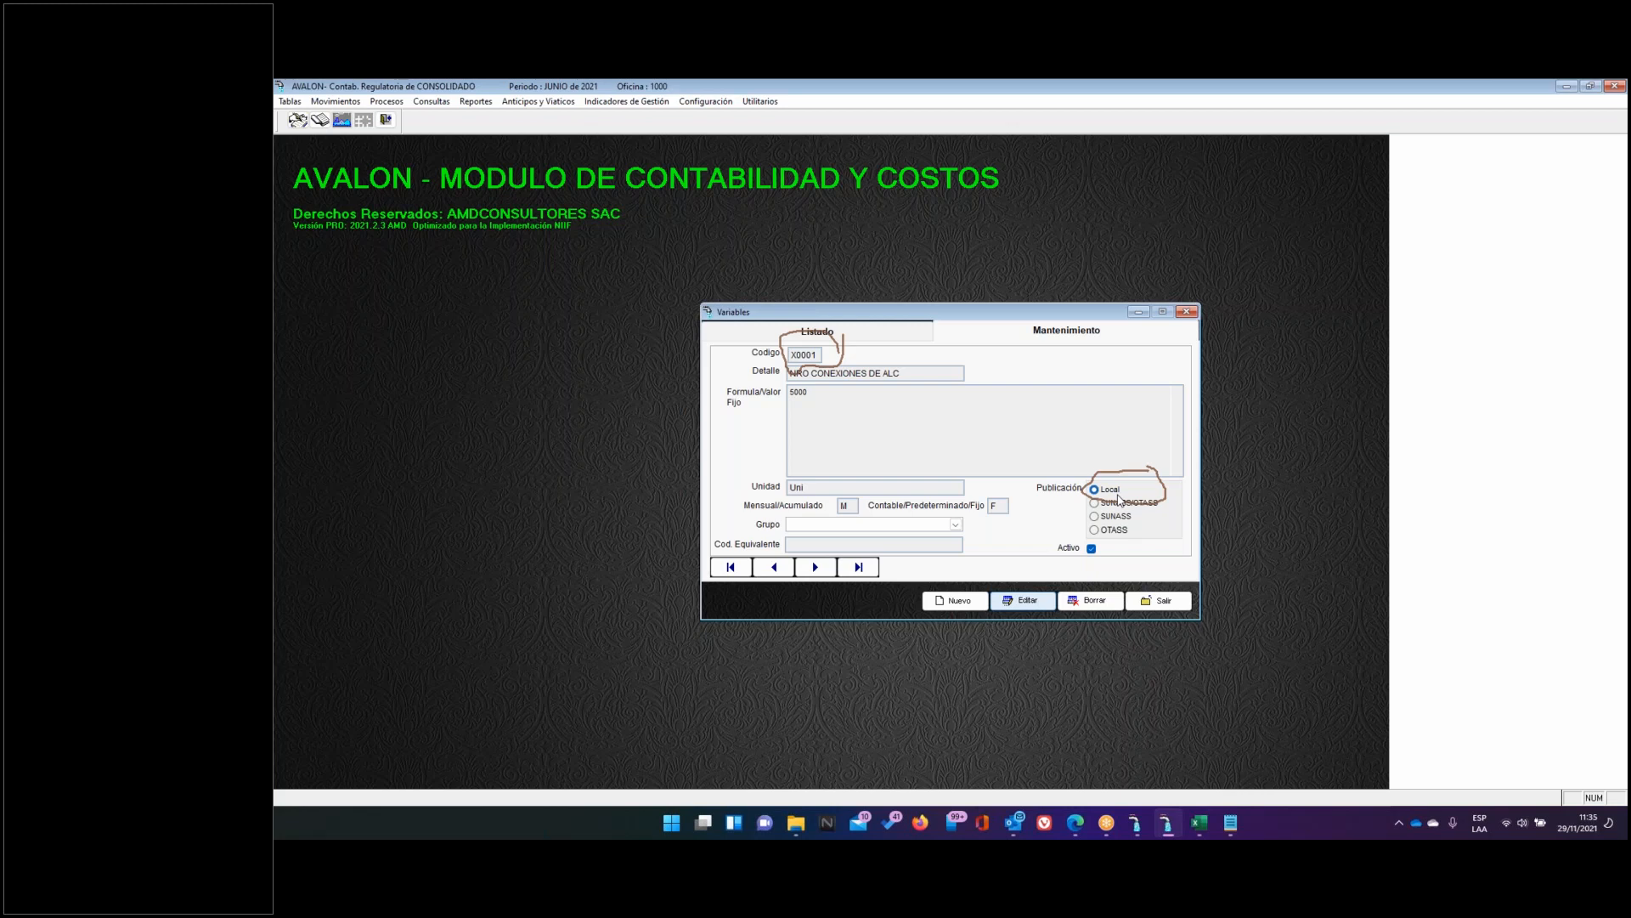
click(1160, 603)
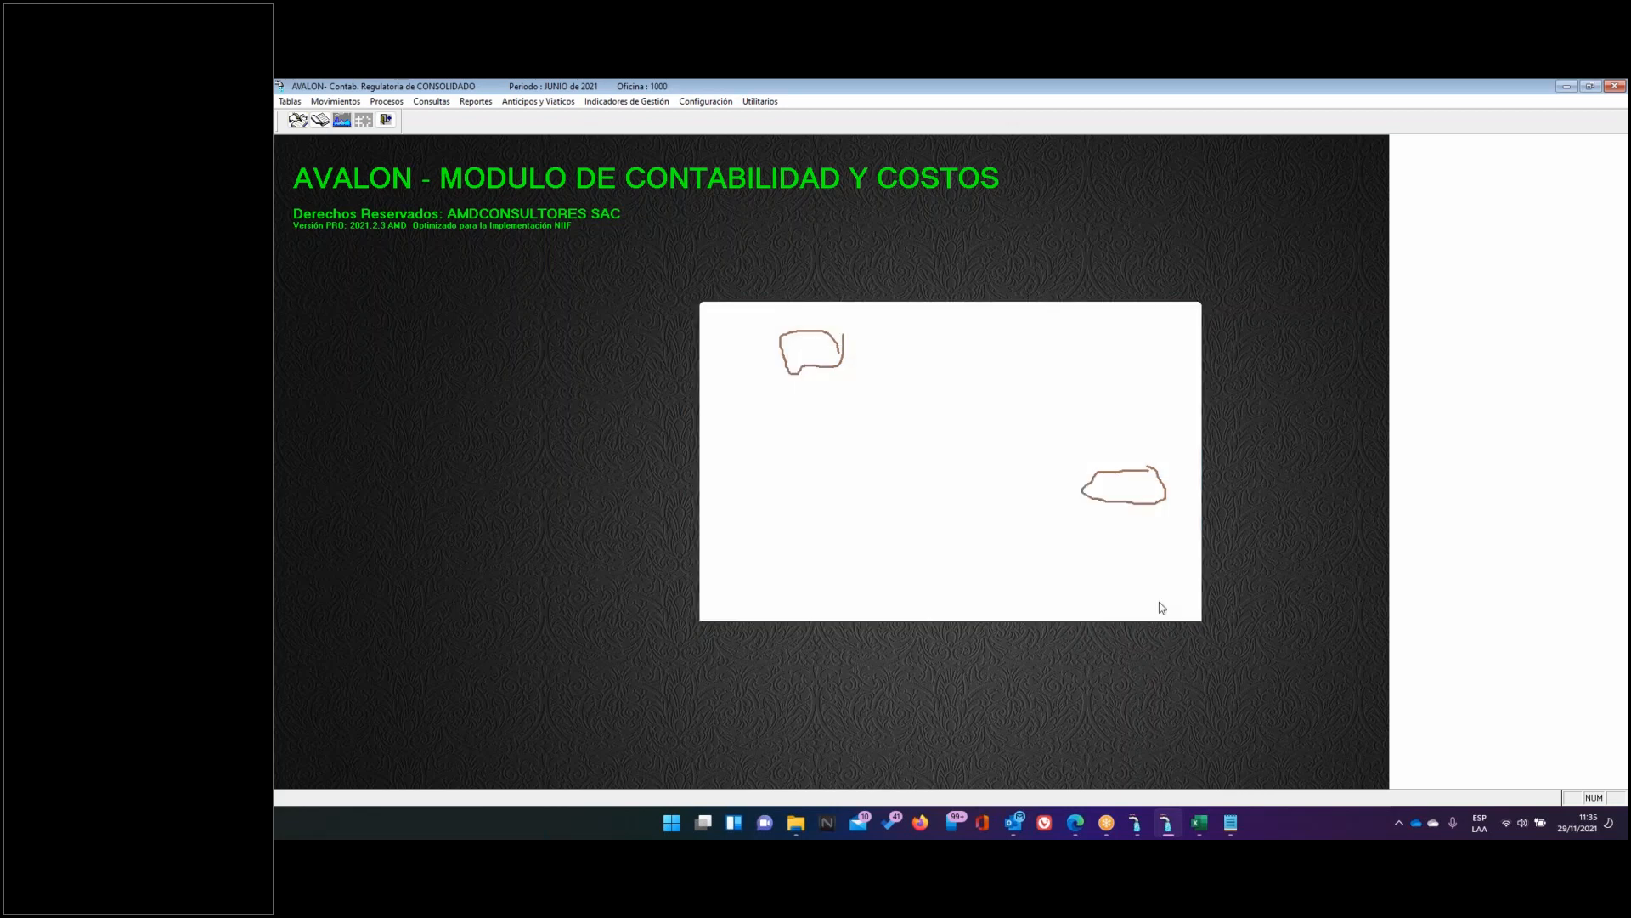
Open Indicadores de Gestión > Definición de Indicadores and start a new indicator
click(616, 102)
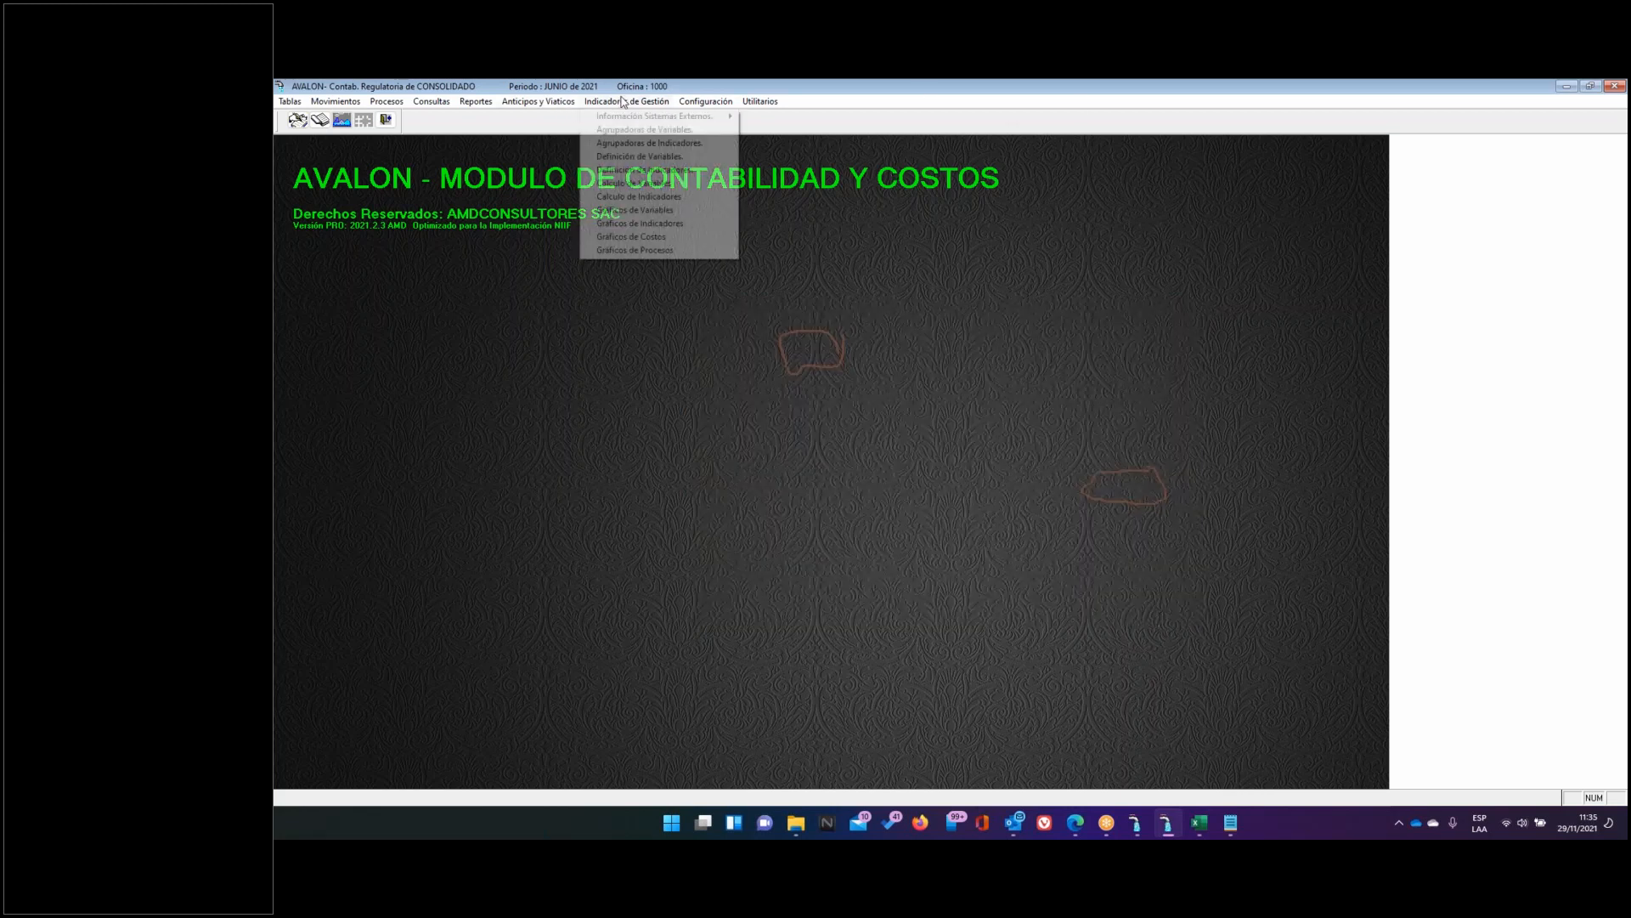
click(643, 171)
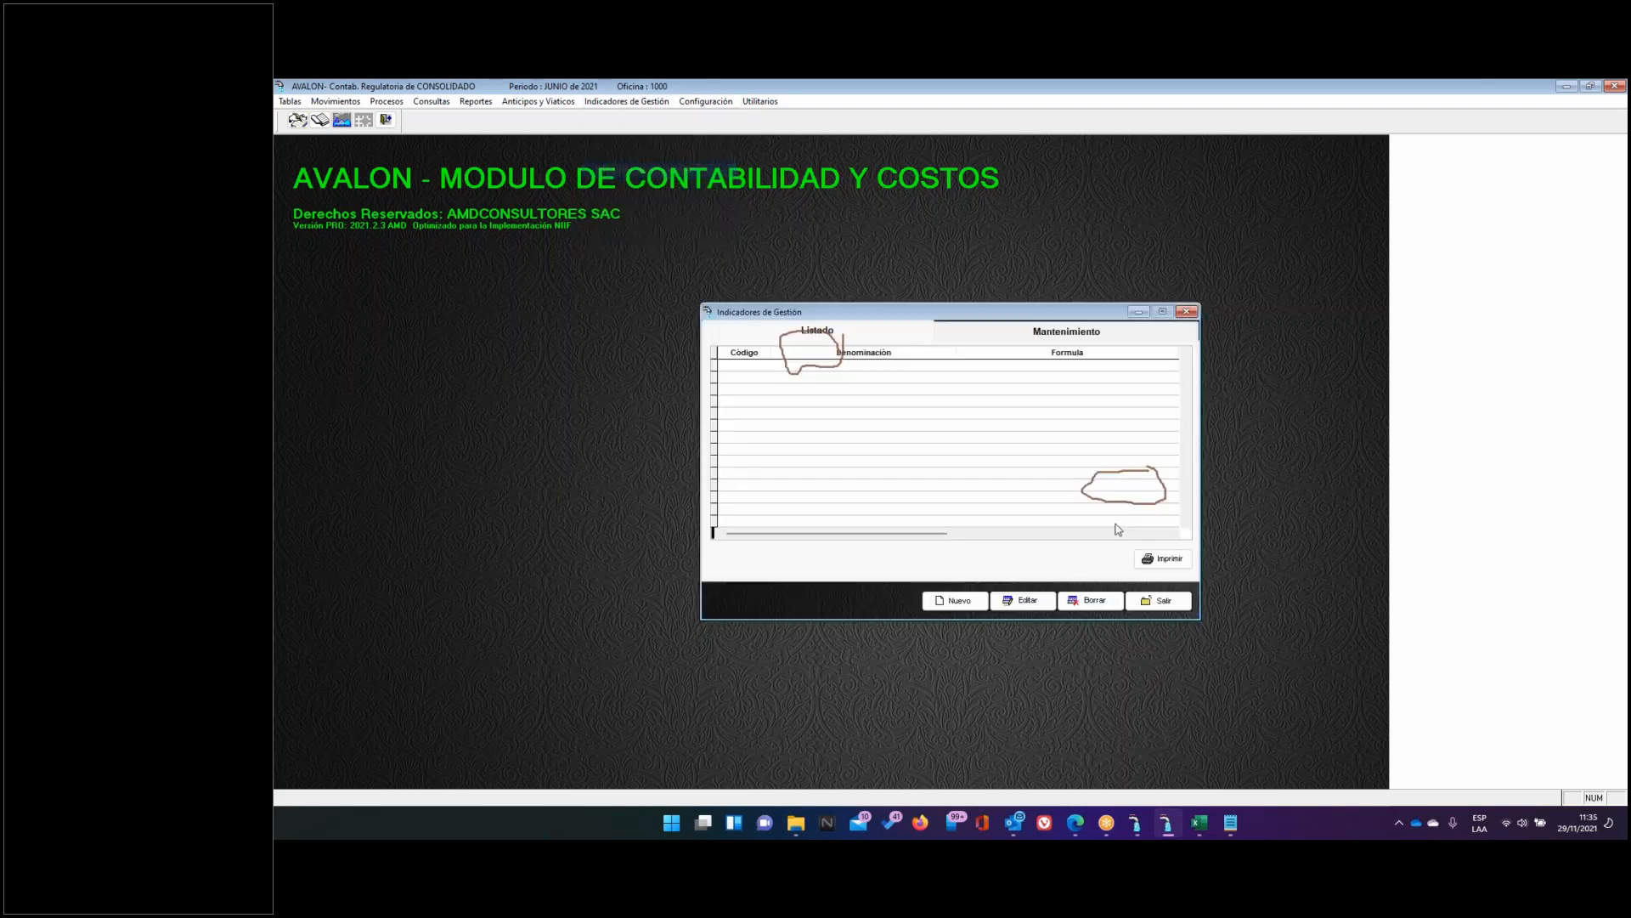
click(961, 605)
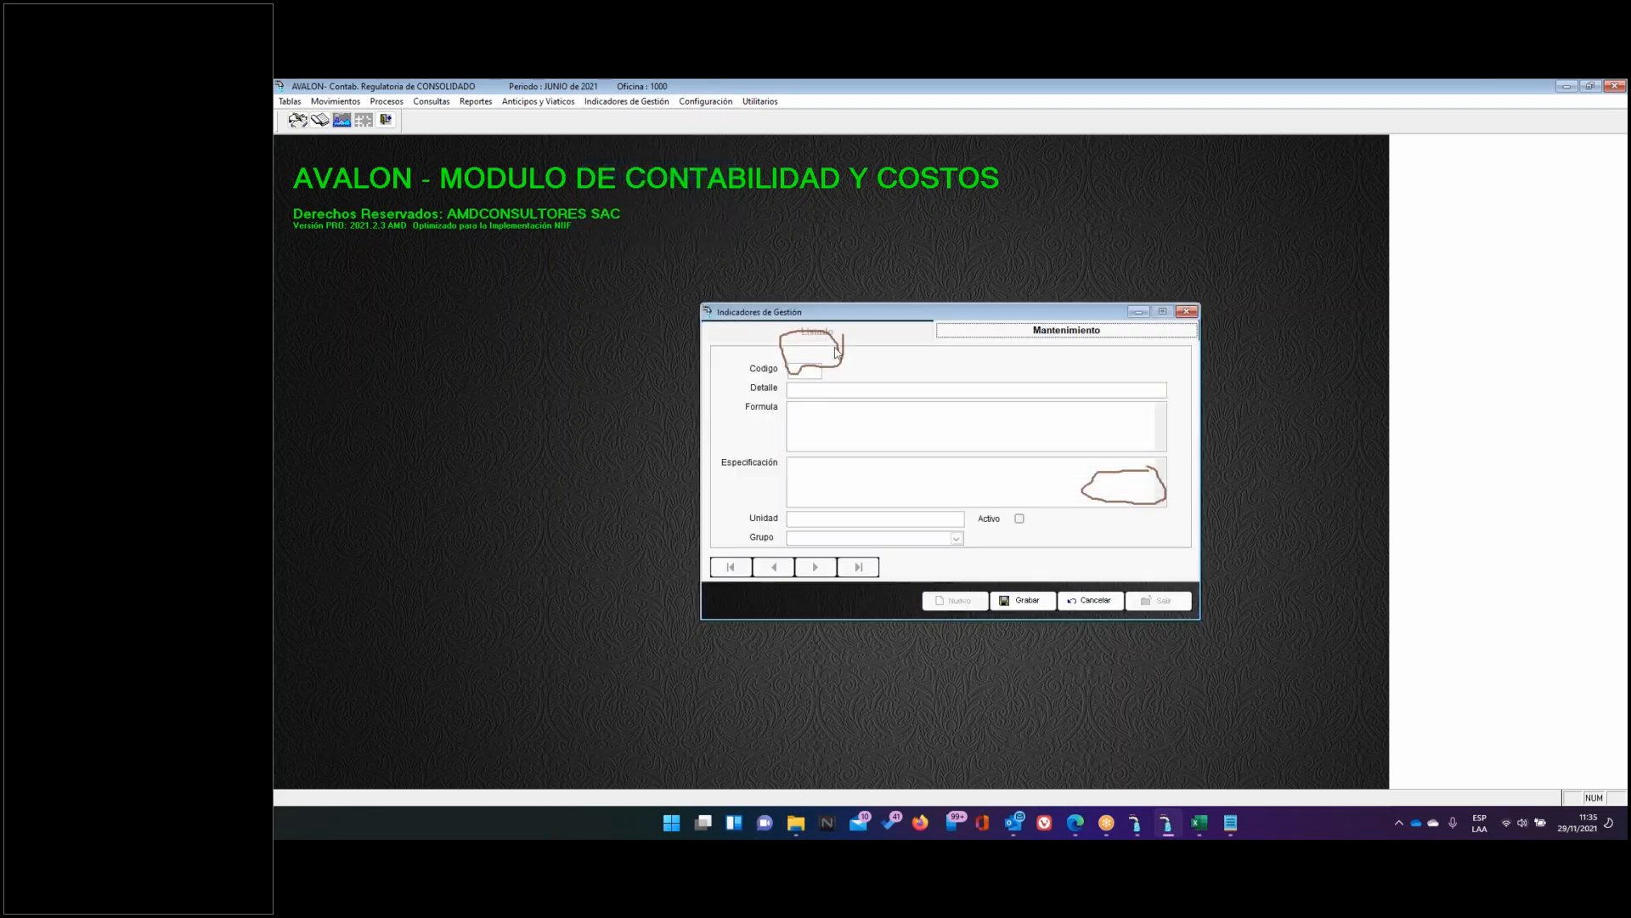
click(1164, 88)
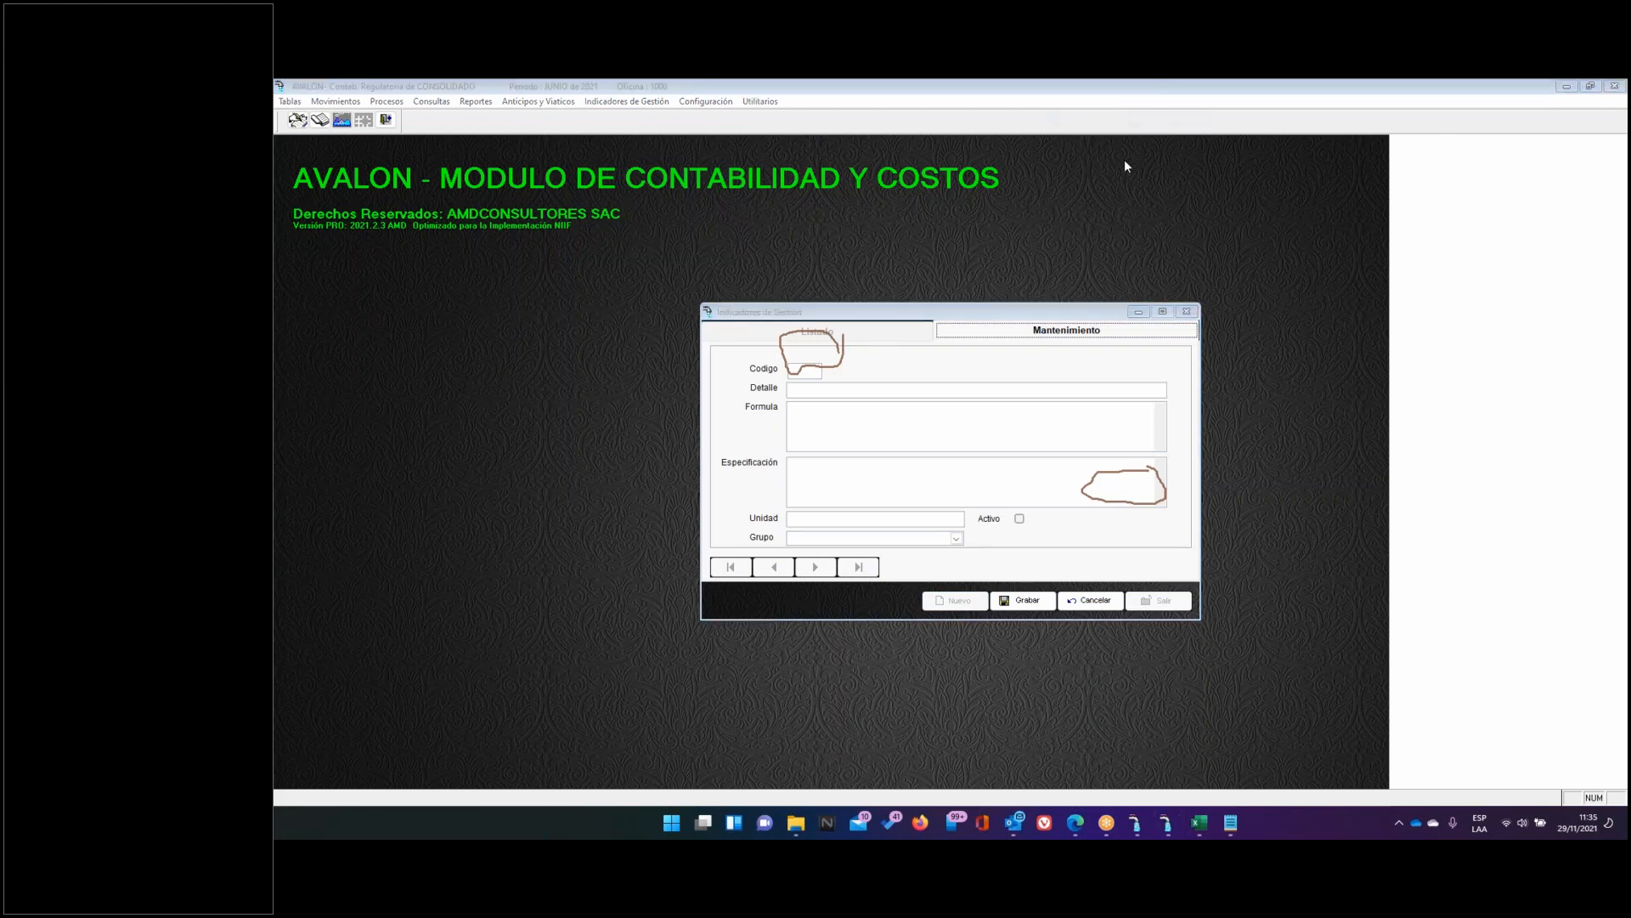
click(1125, 183)
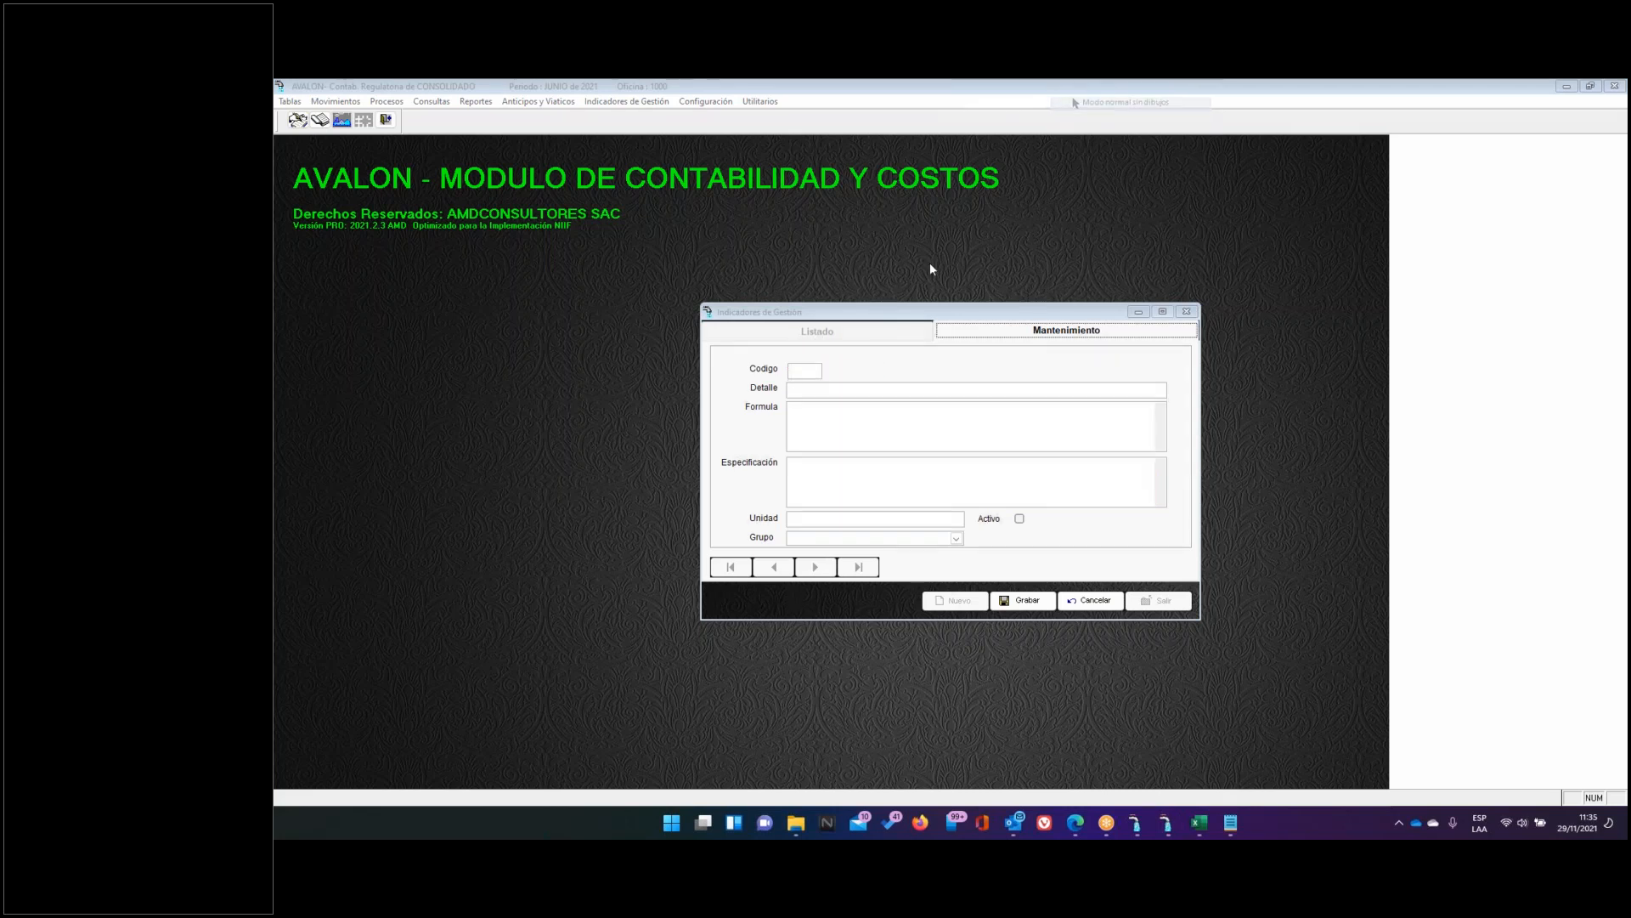
Enter indicator code I001 with detail 'COBERTURA DE COSTOS DE ALCANTARILLADO'
click(808, 369)
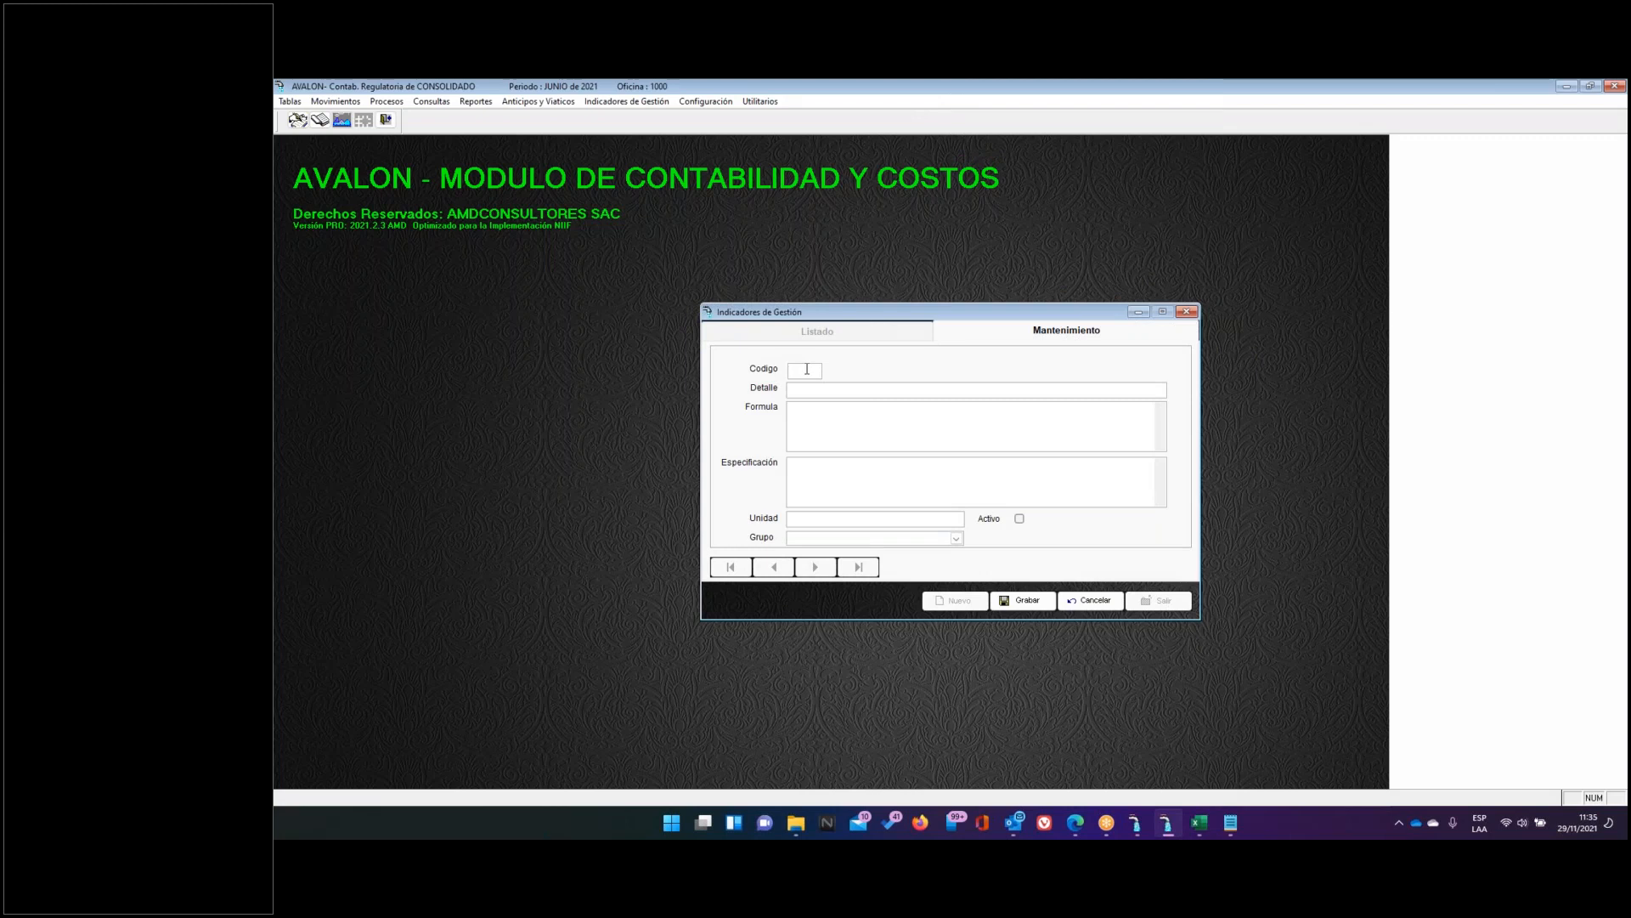
text(I001)
click(843, 387)
click(1198, 824)
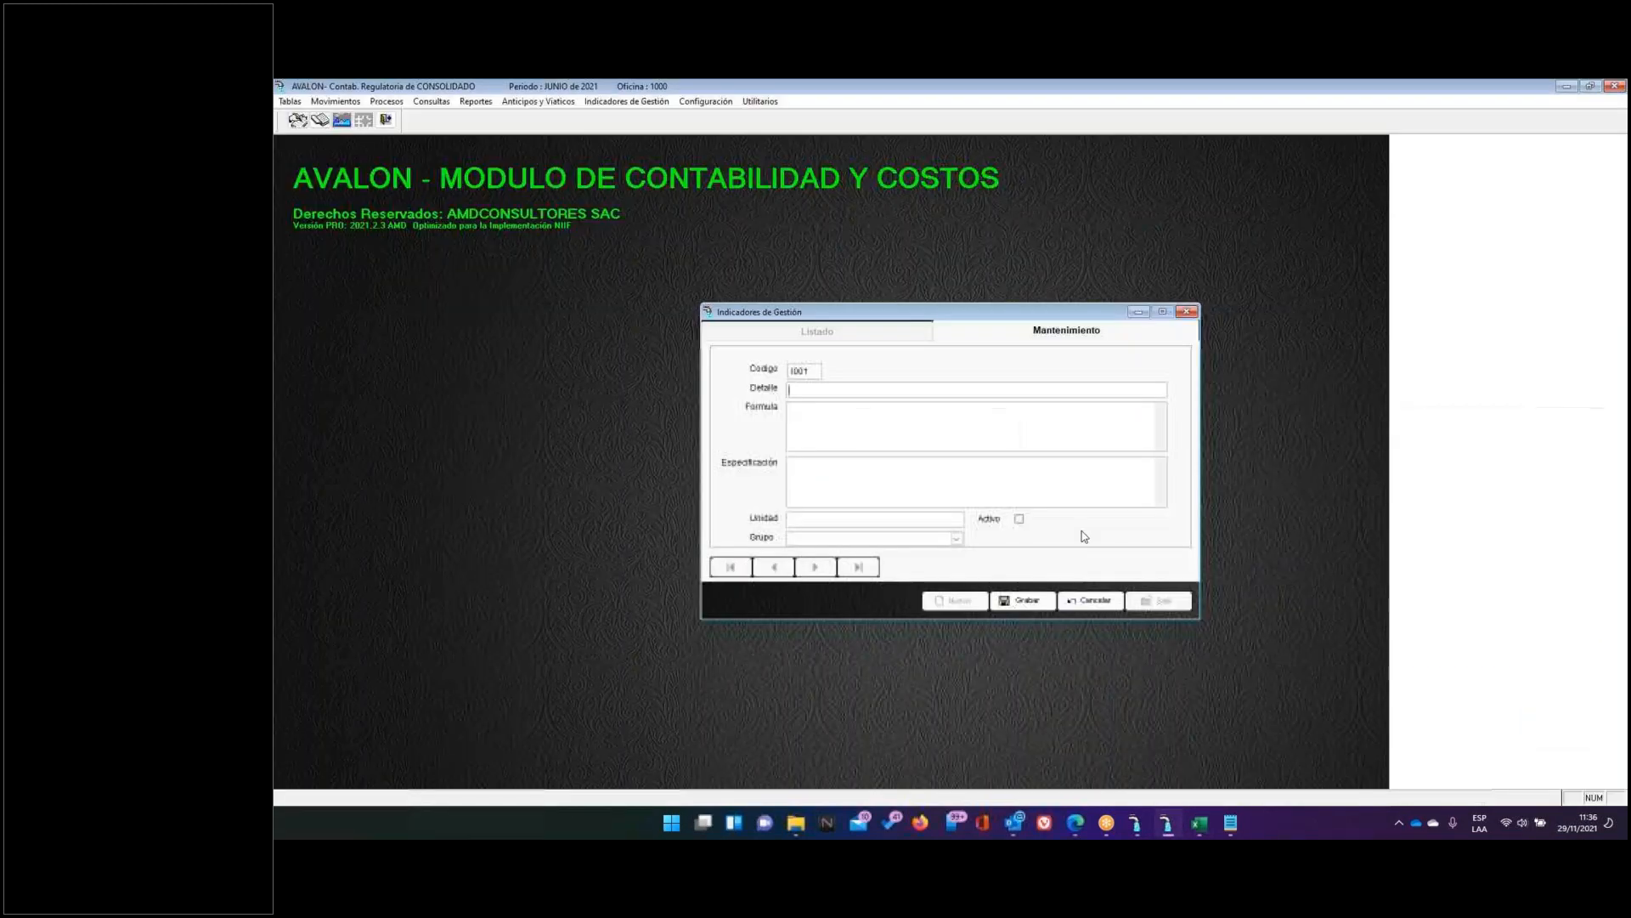
text(COBERTURA DE )
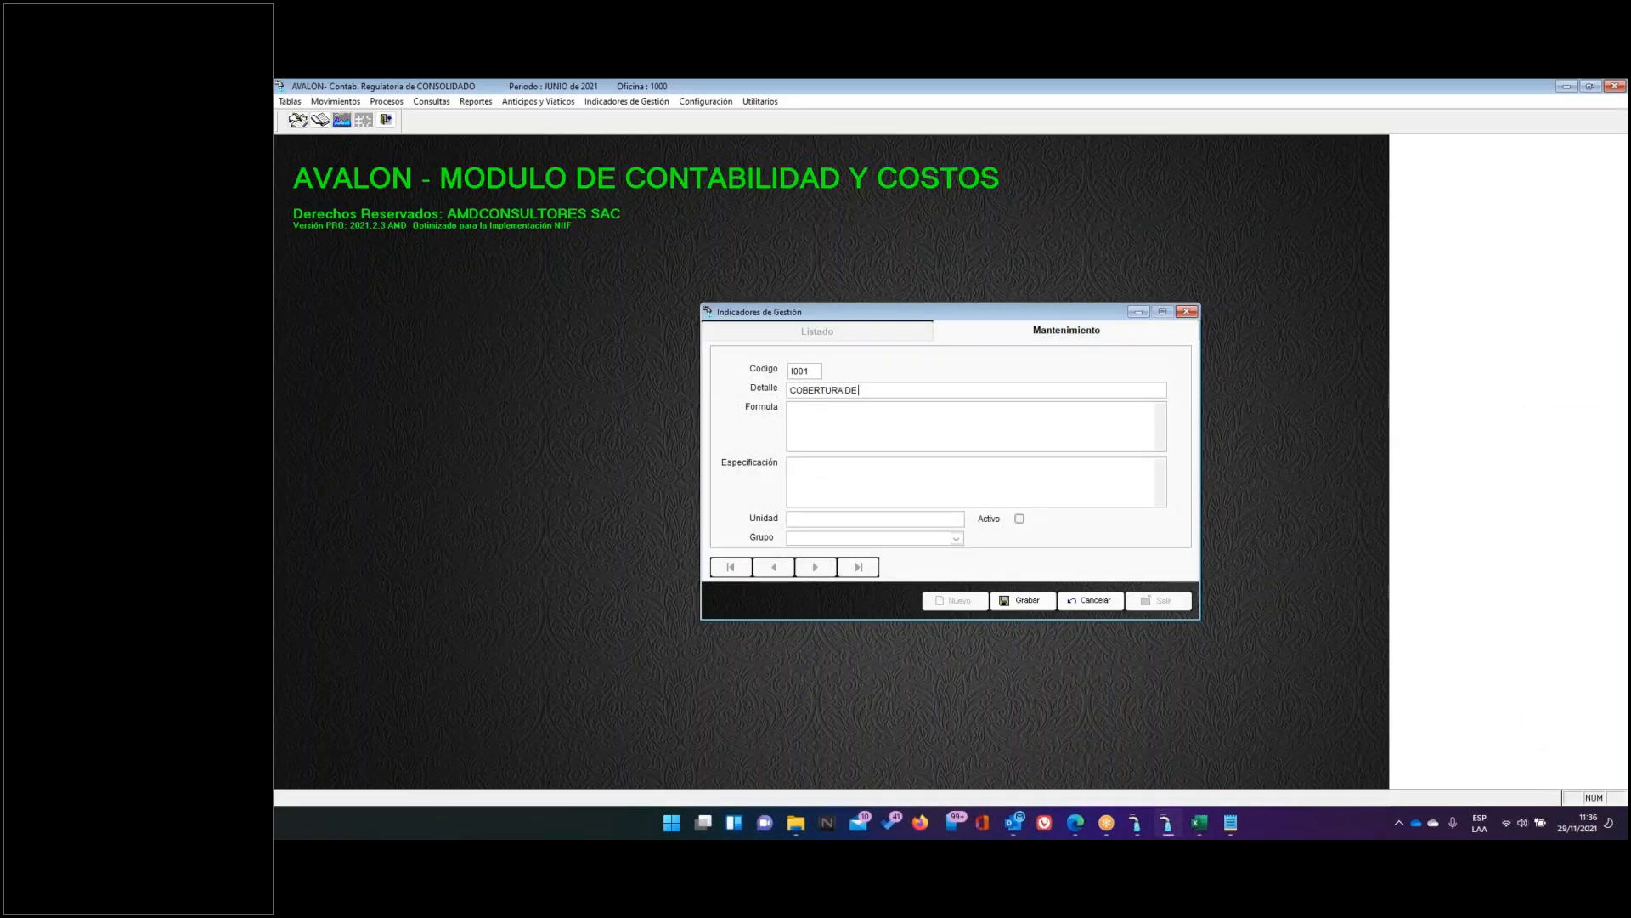
text(COSTOS DE ALCANTARILLADO)
Fill the V1, V2 and x3 notes in C32:C34 orange in Excel, then return to AVALON
click(1200, 822)
drag(709, 564, 714, 641)
click(557, 173)
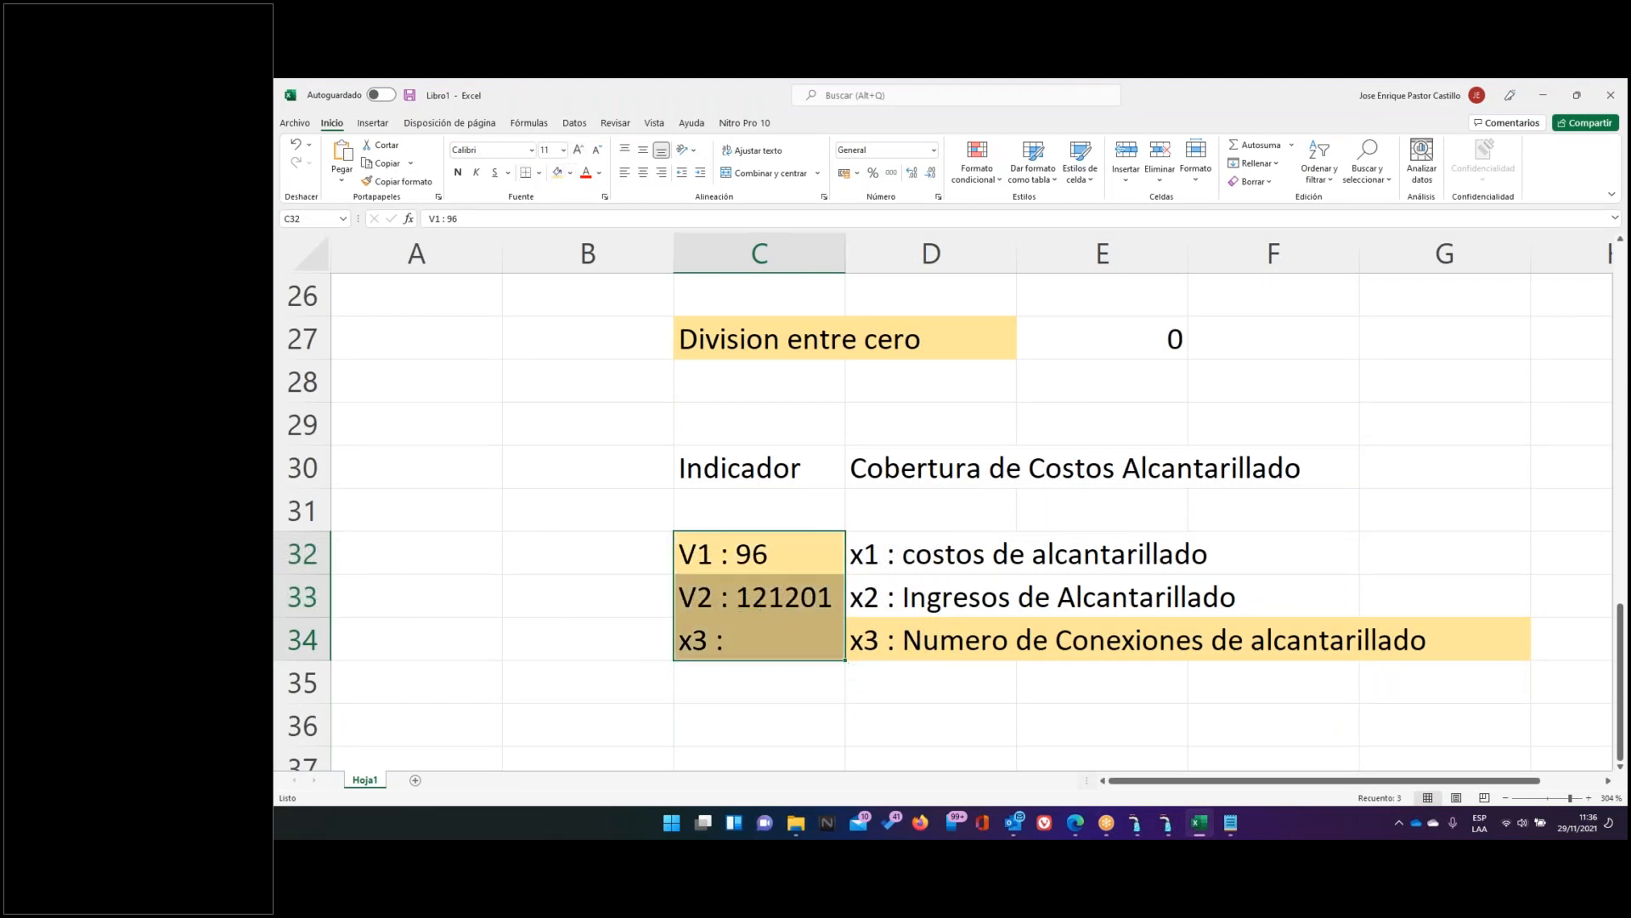
click(1200, 824)
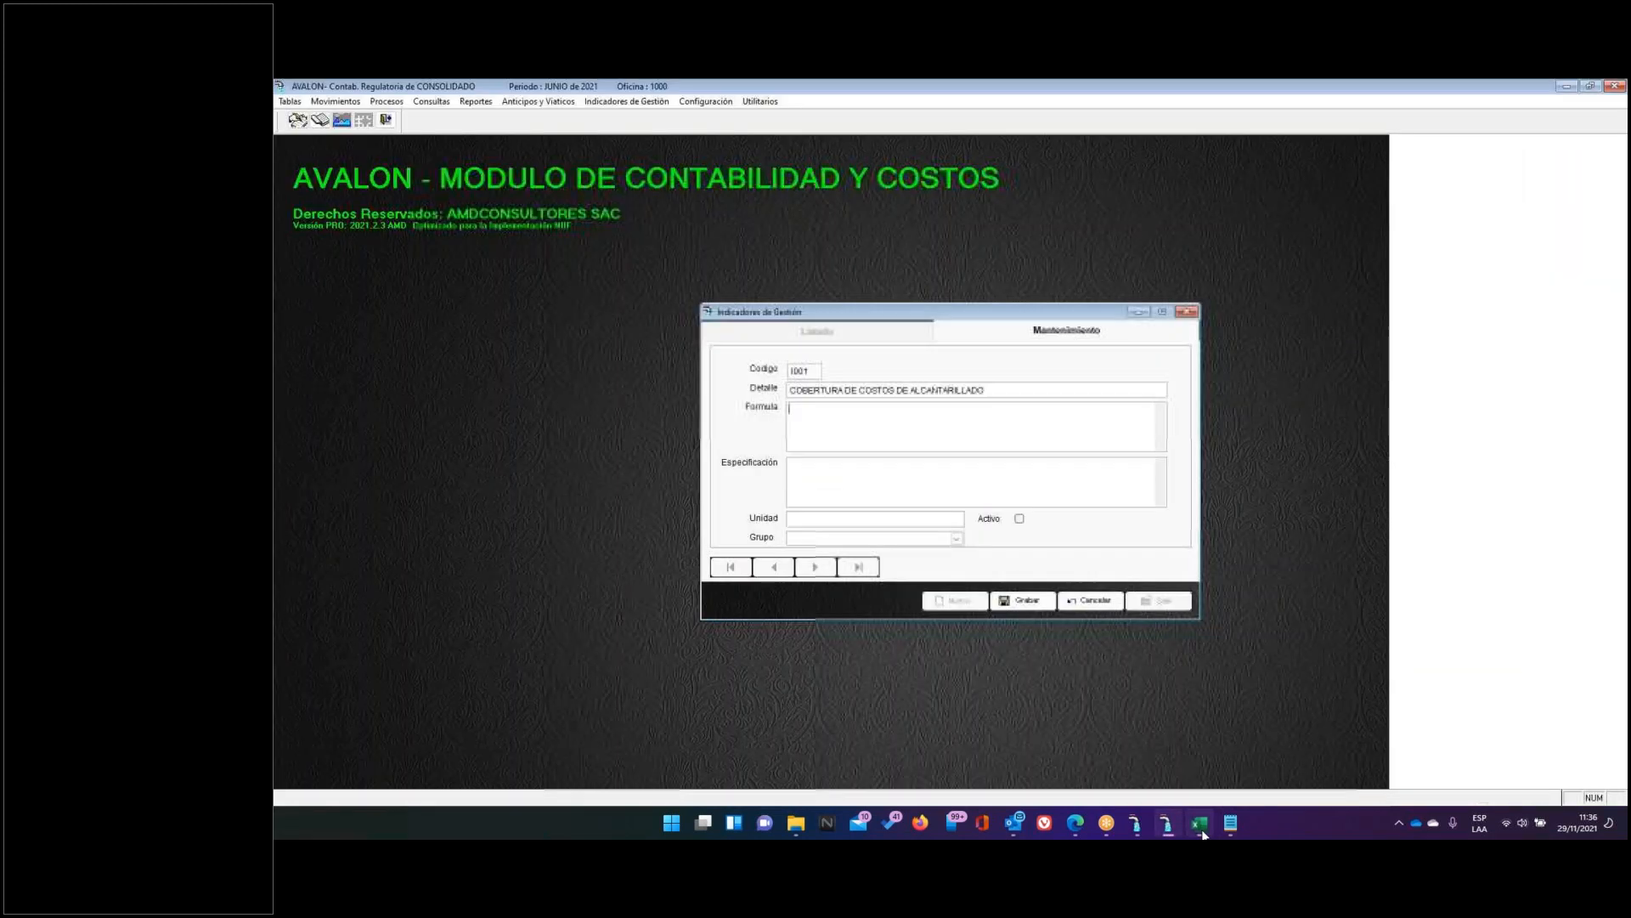
Enter the indicator formula (V2/V1)*X3, checking it against the Excel notes
text(V2/V1)
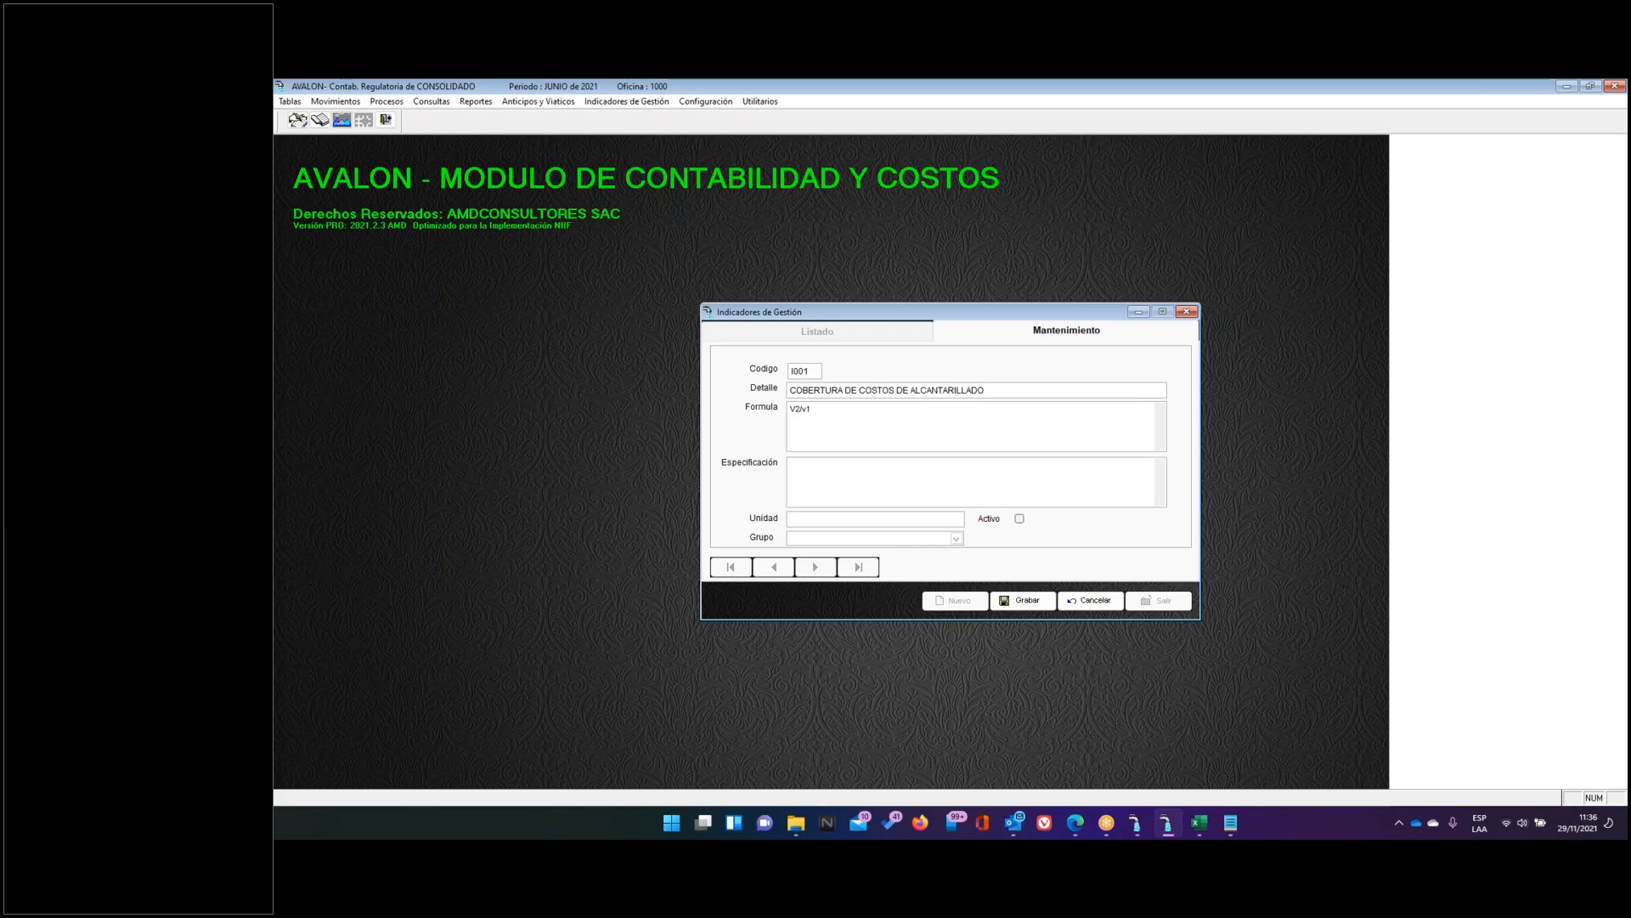
click(788, 409)
text(()
text(*%00)
click(1198, 823)
drag(865, 408, 787, 407)
click(1199, 825)
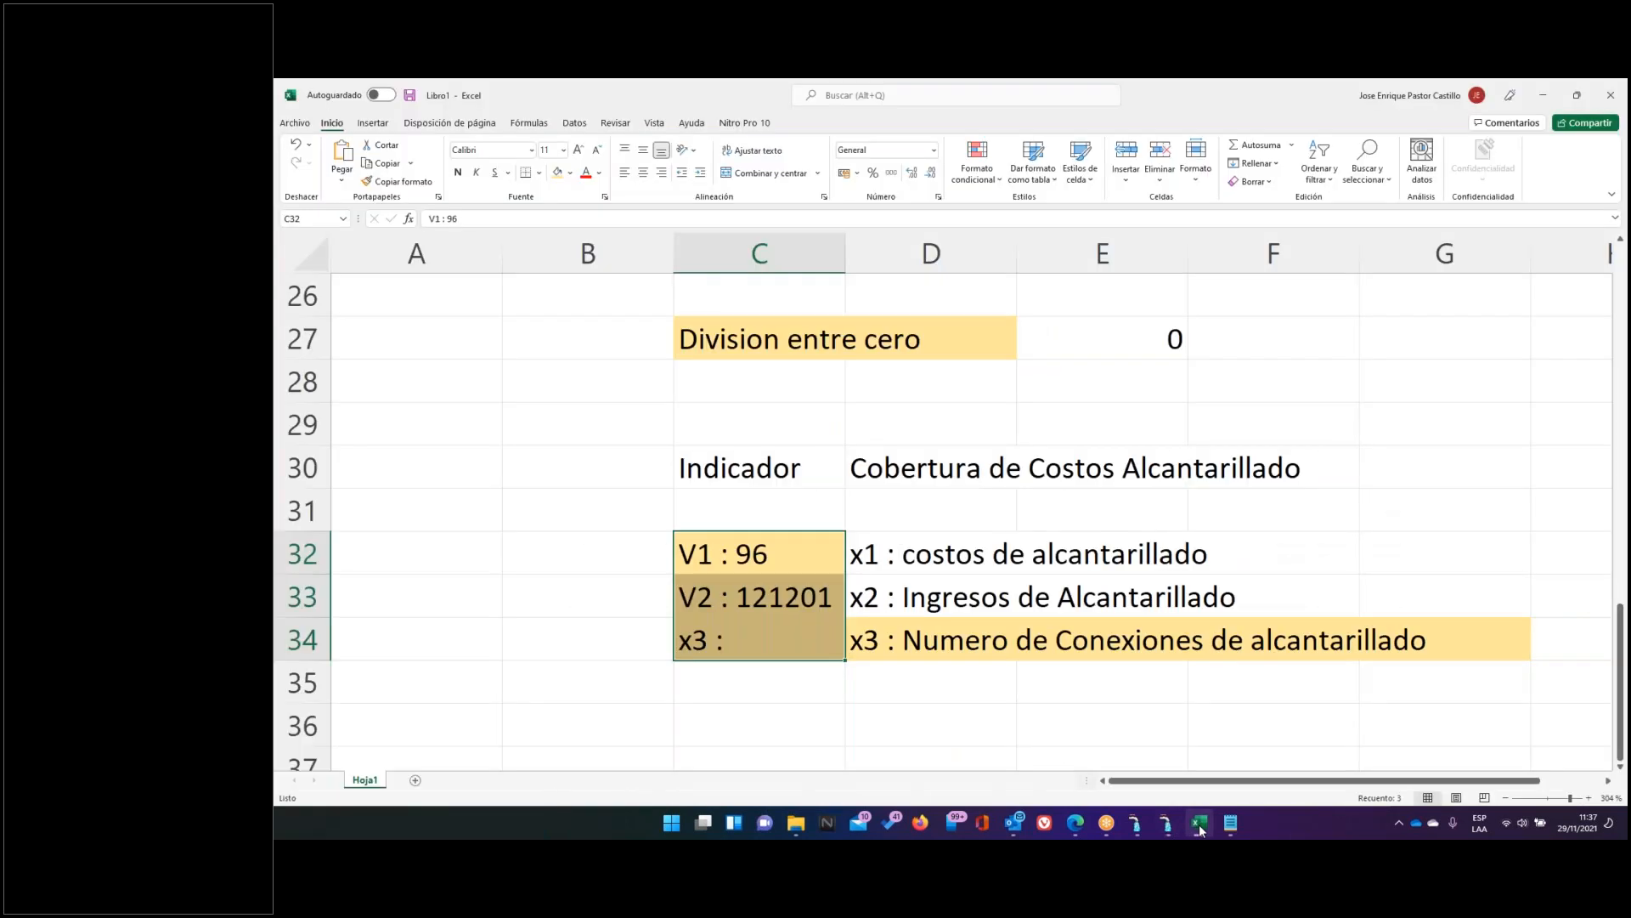
click(1199, 826)
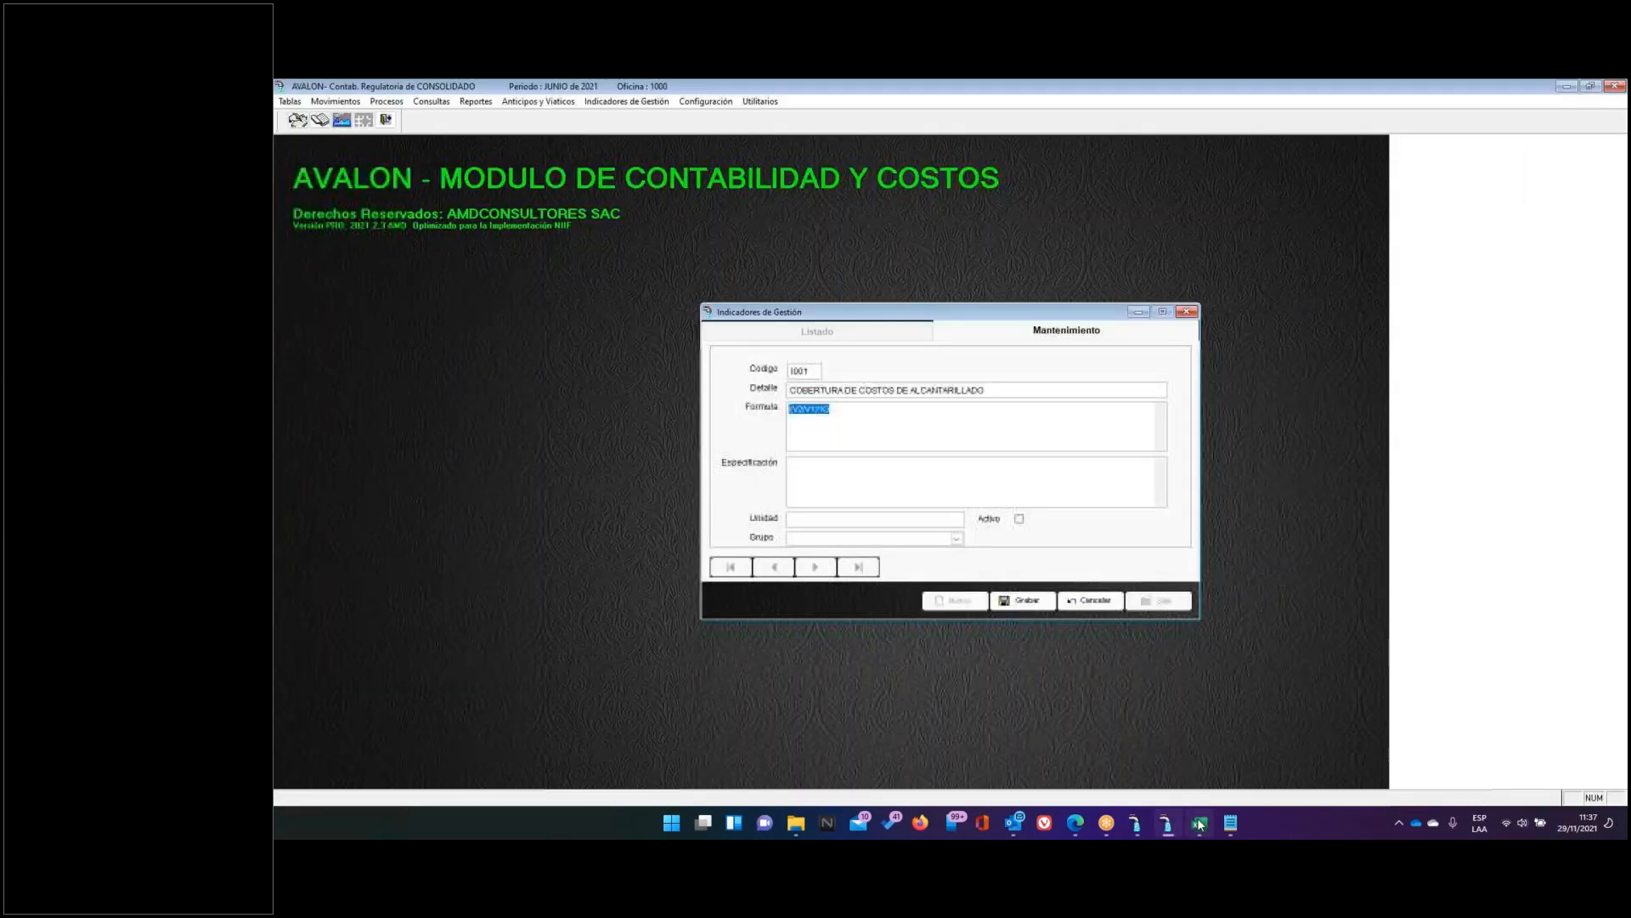
Write the specification 'Nivel de cobertura de los ingresos para los costos de alcantarillado', then bring Excel back
click(841, 460)
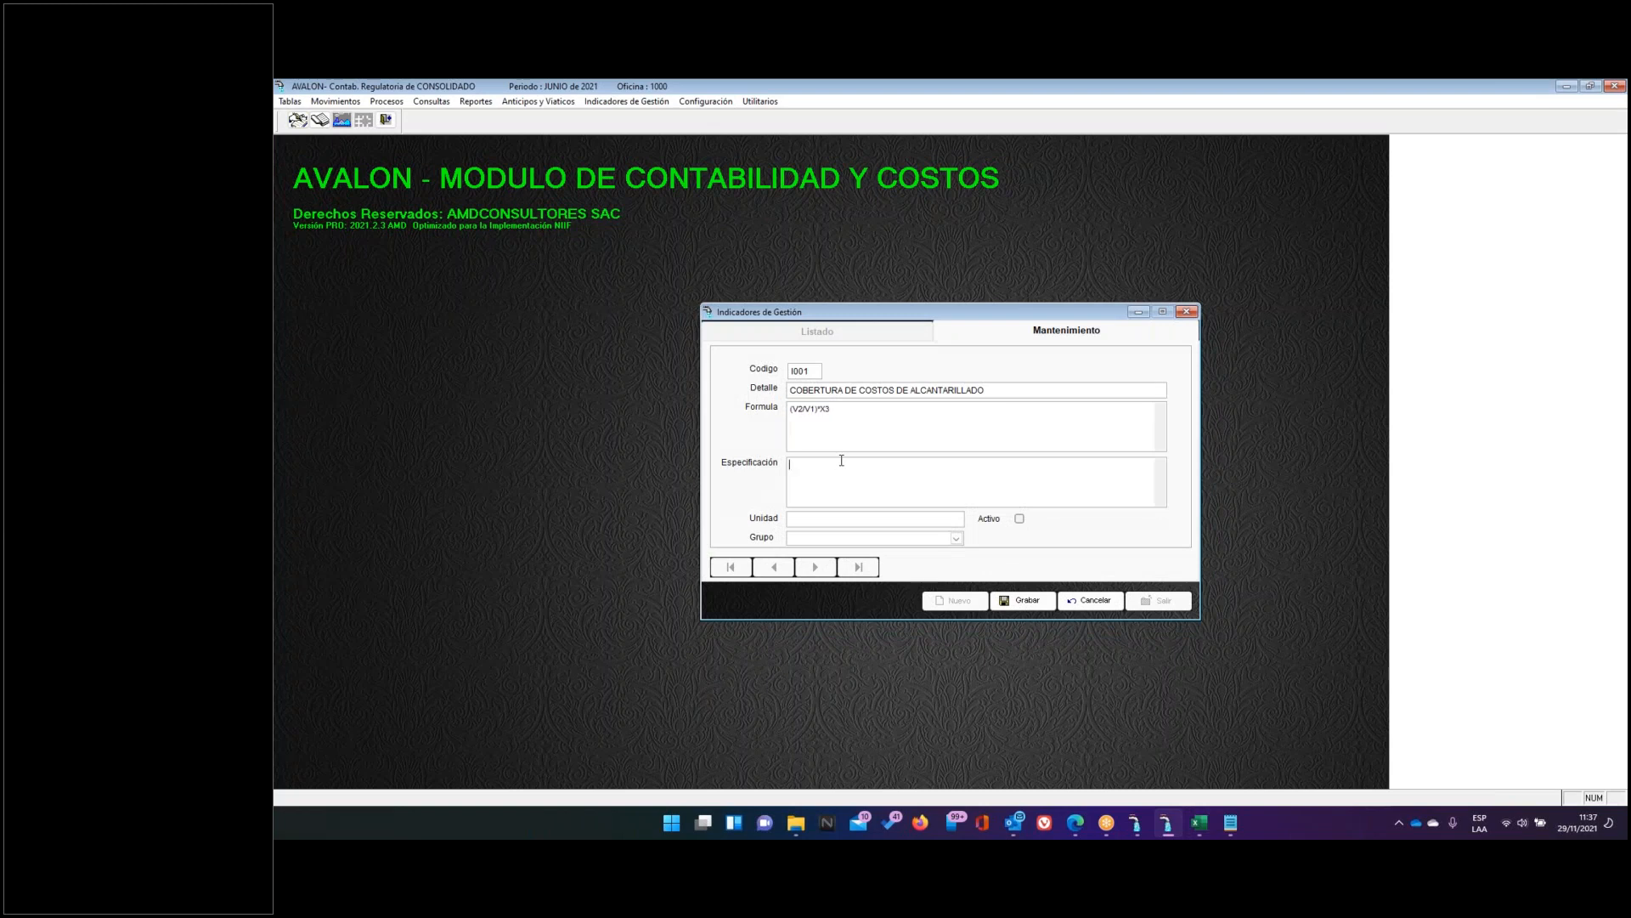
text(Nove)
key(BackSpace)
key(BackSpace)
text(vel de cober)
key(BackSpace)
key(BackSpace)
text(tura de los ingresos para los costoa de)
key(BackSpace)
key(BackSpace)
text(de alcantarillado)
click(807, 519)
click(1198, 824)
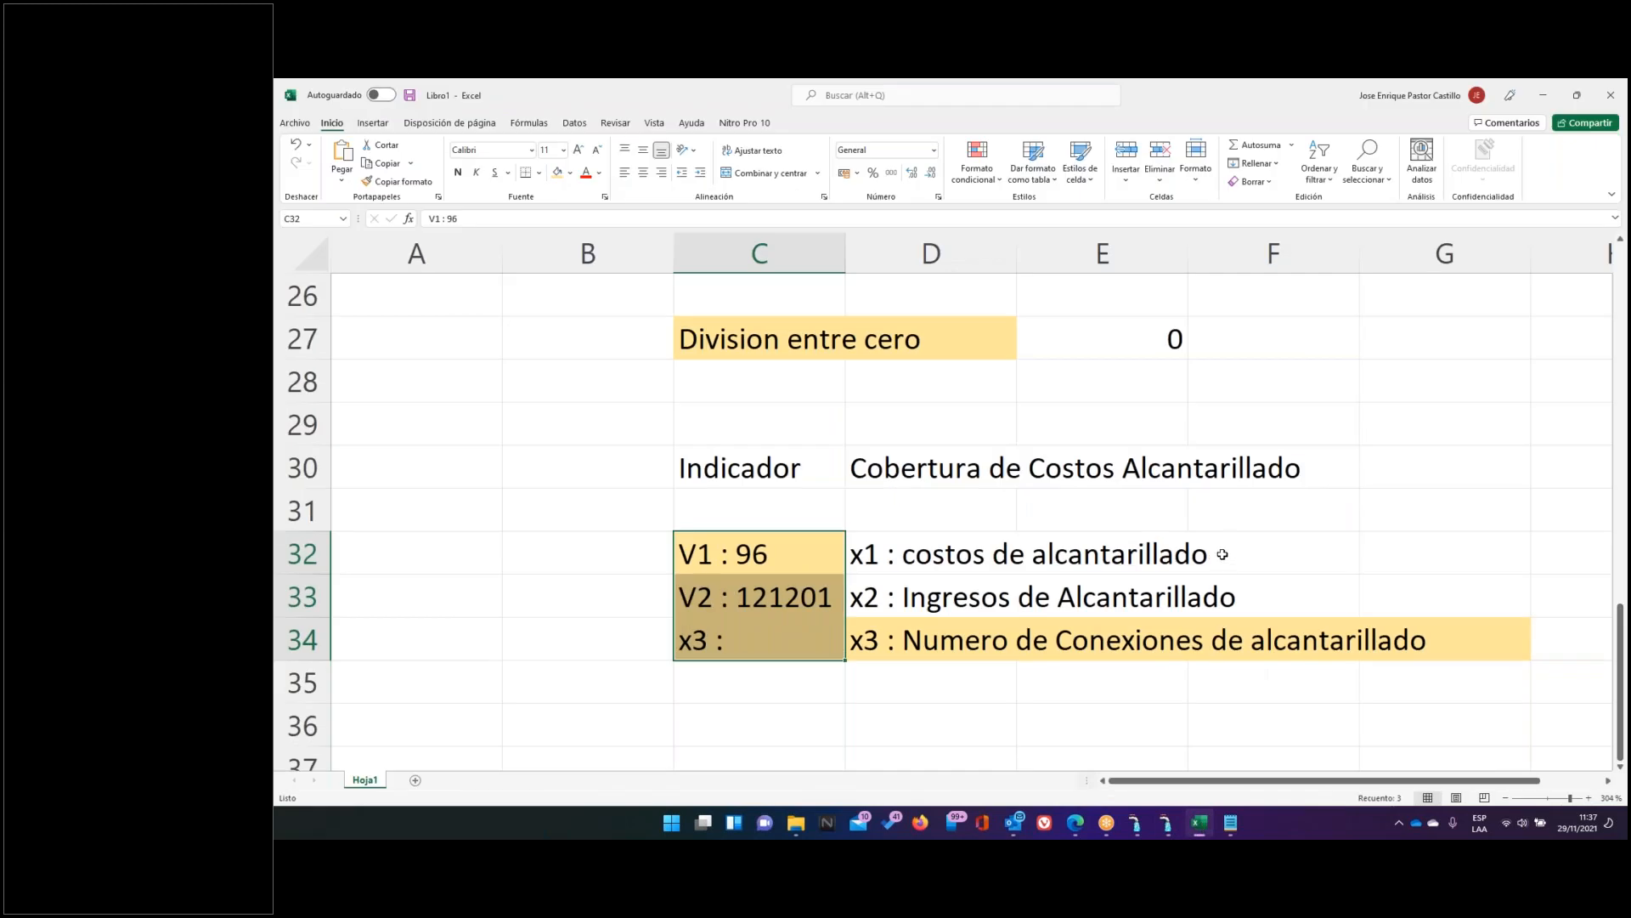
click(497, 562)
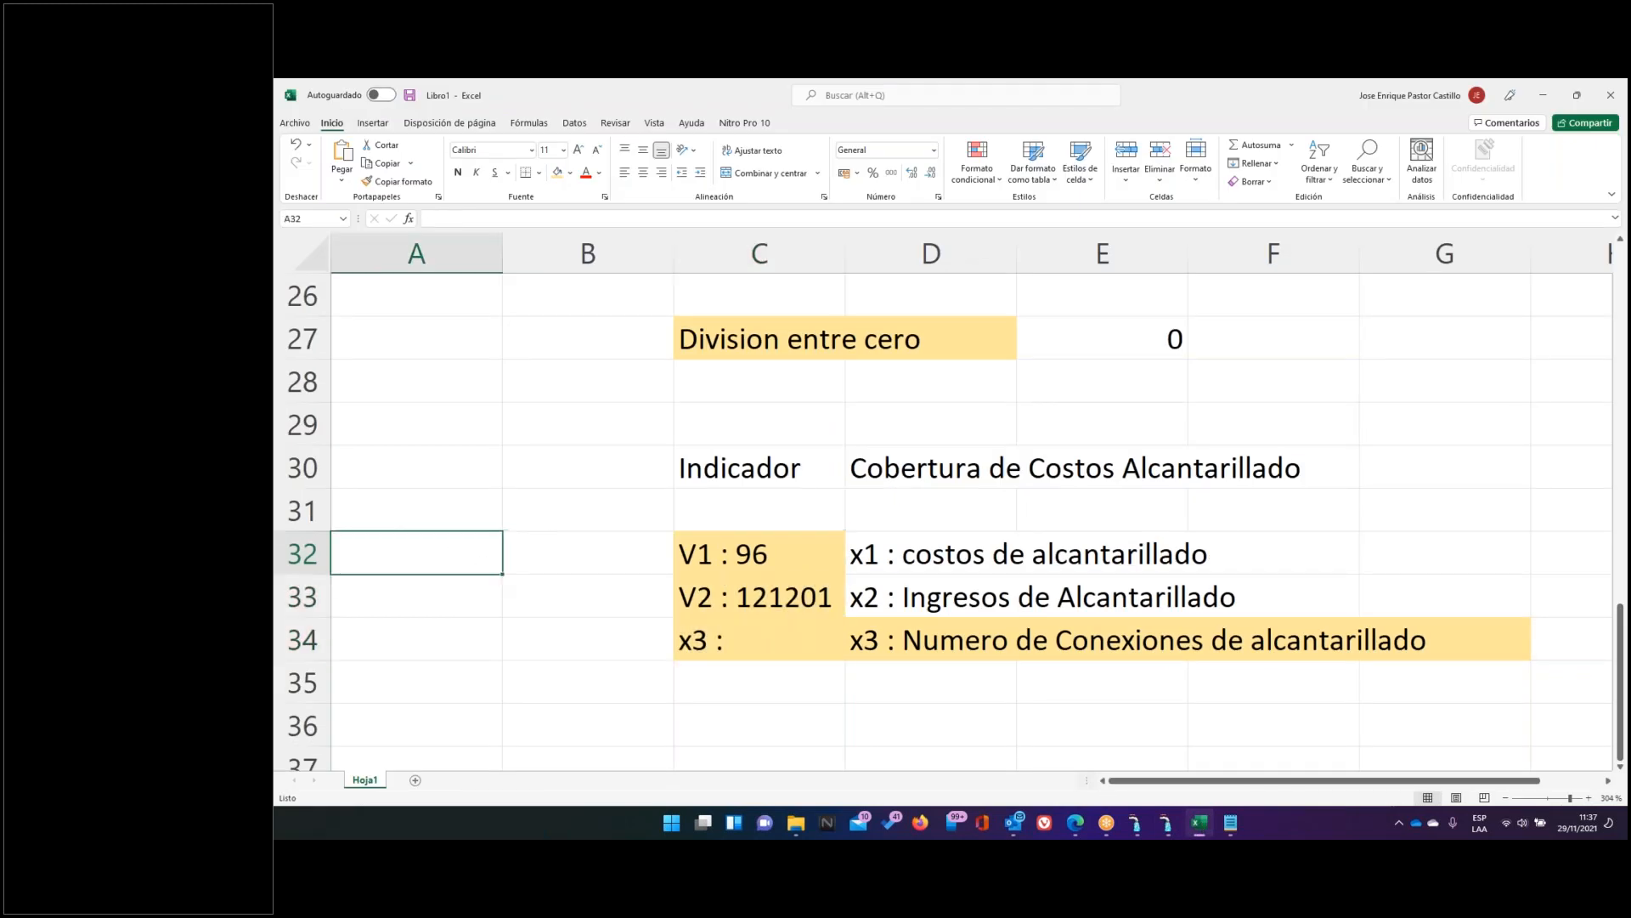
Enter units (S/,), (S/,) and Und in B32:B34, then return to AVALON
click(524, 564)
text(()
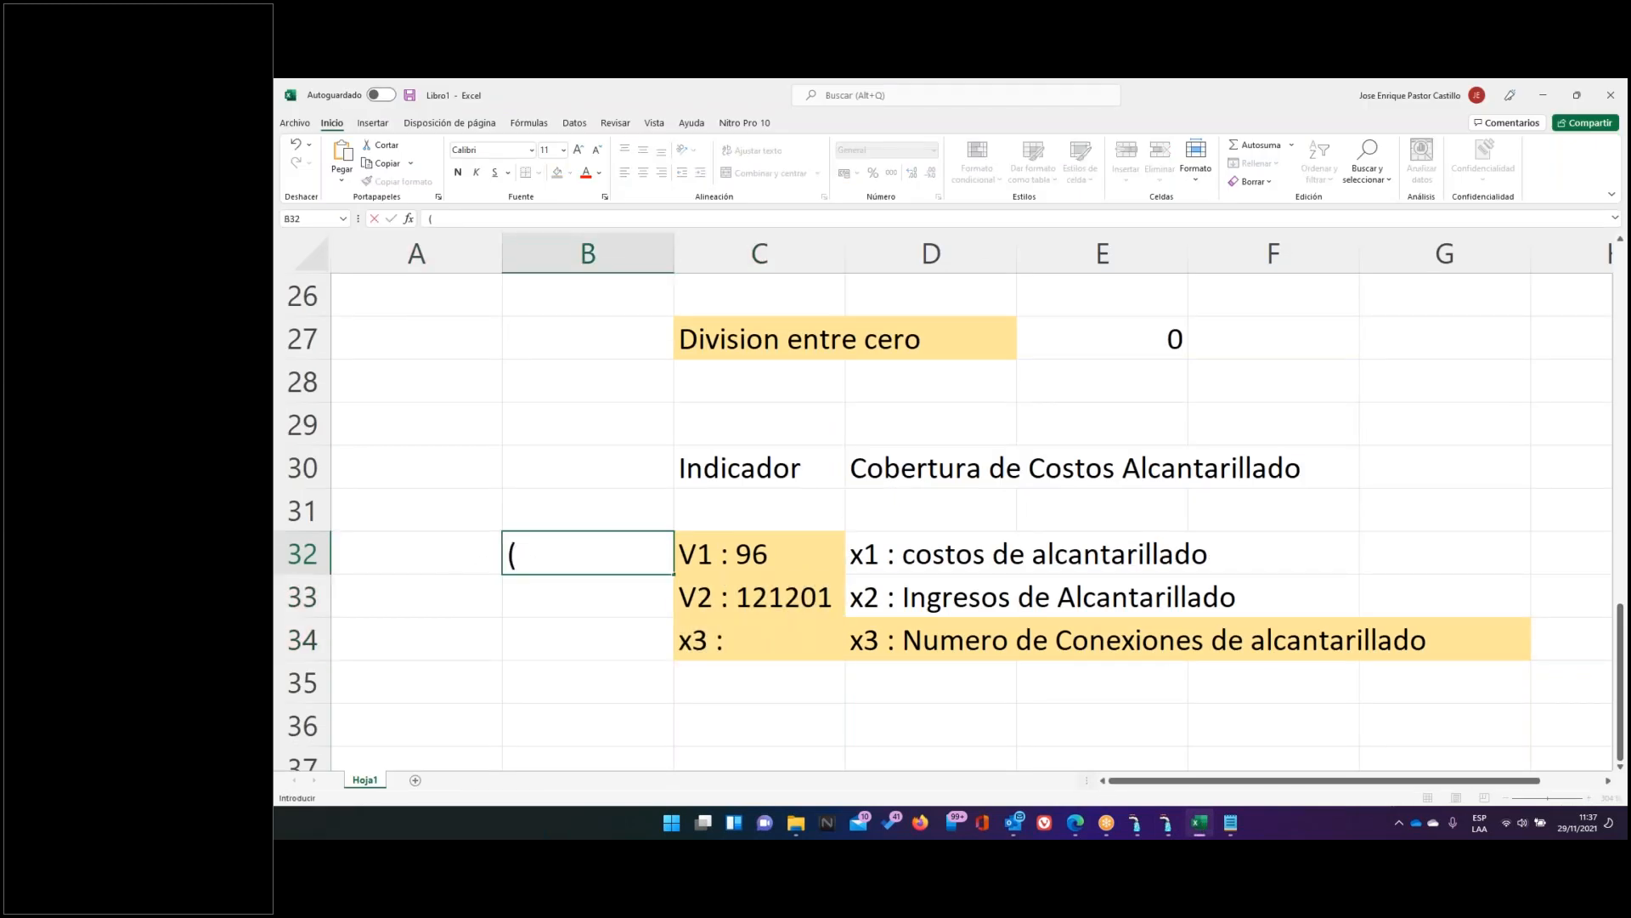
text(S/,))
key(Return)
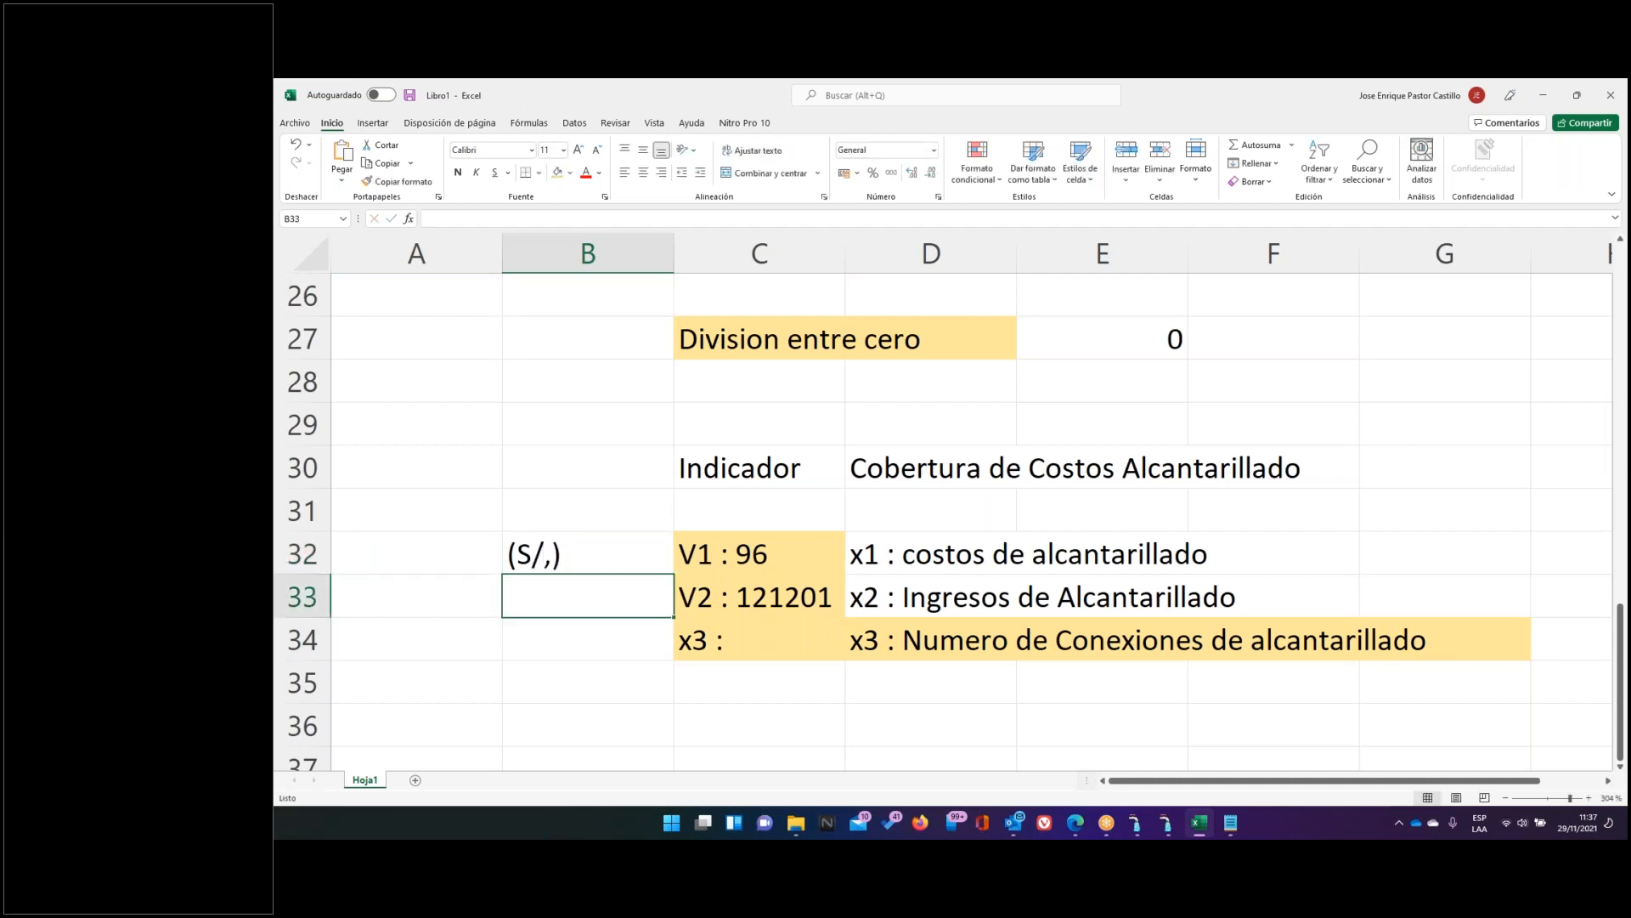
text((S)
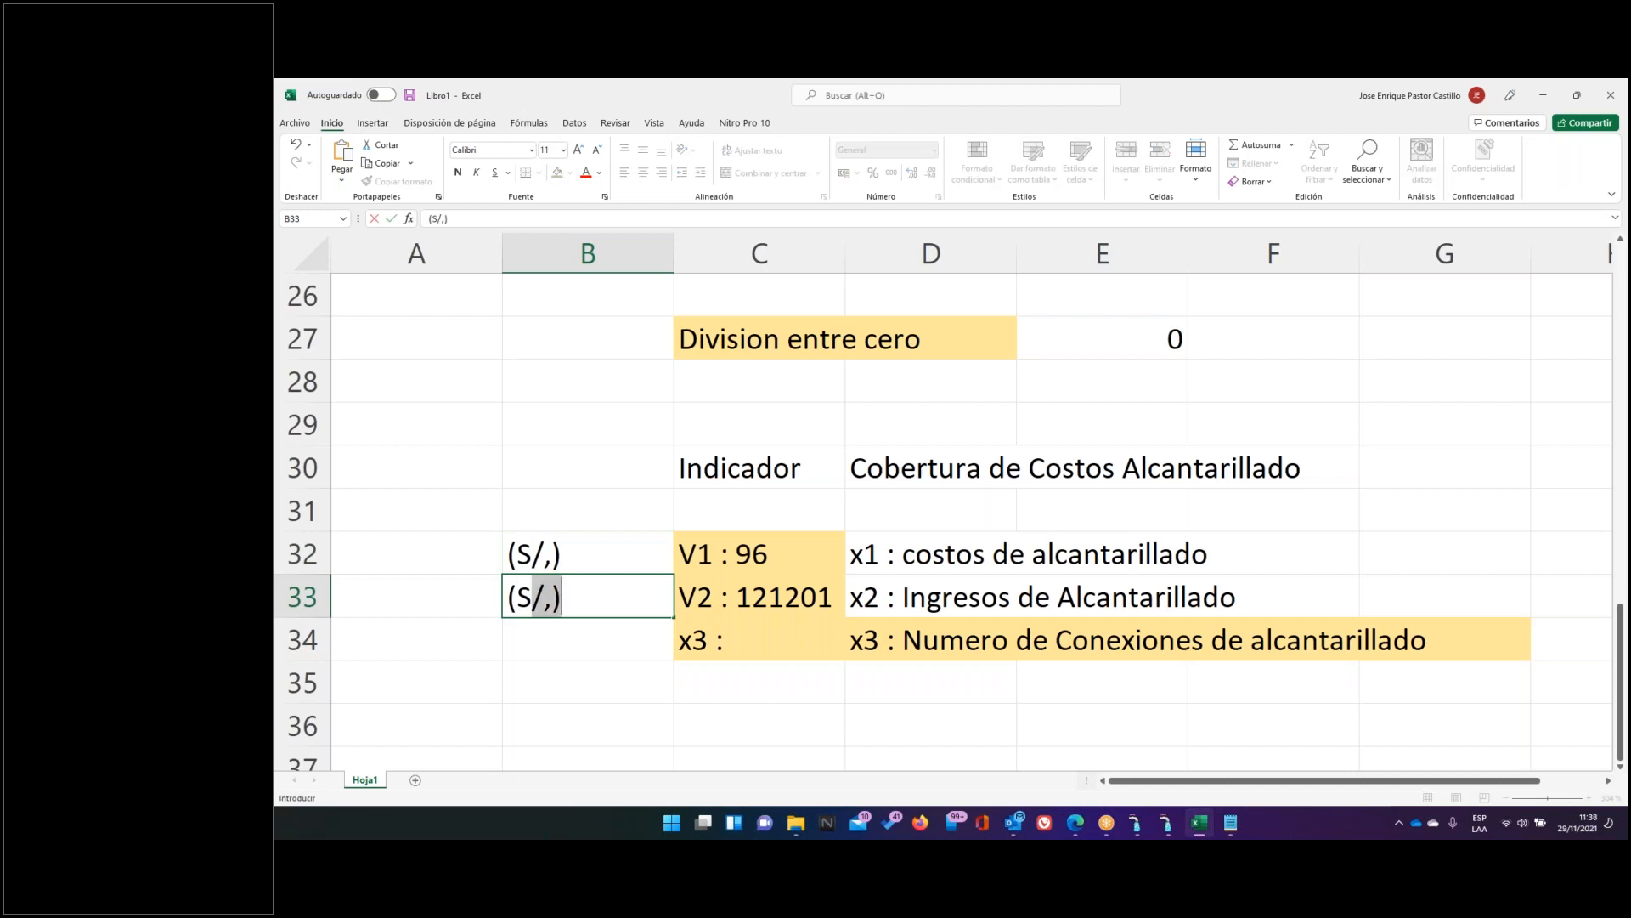
key(Return)
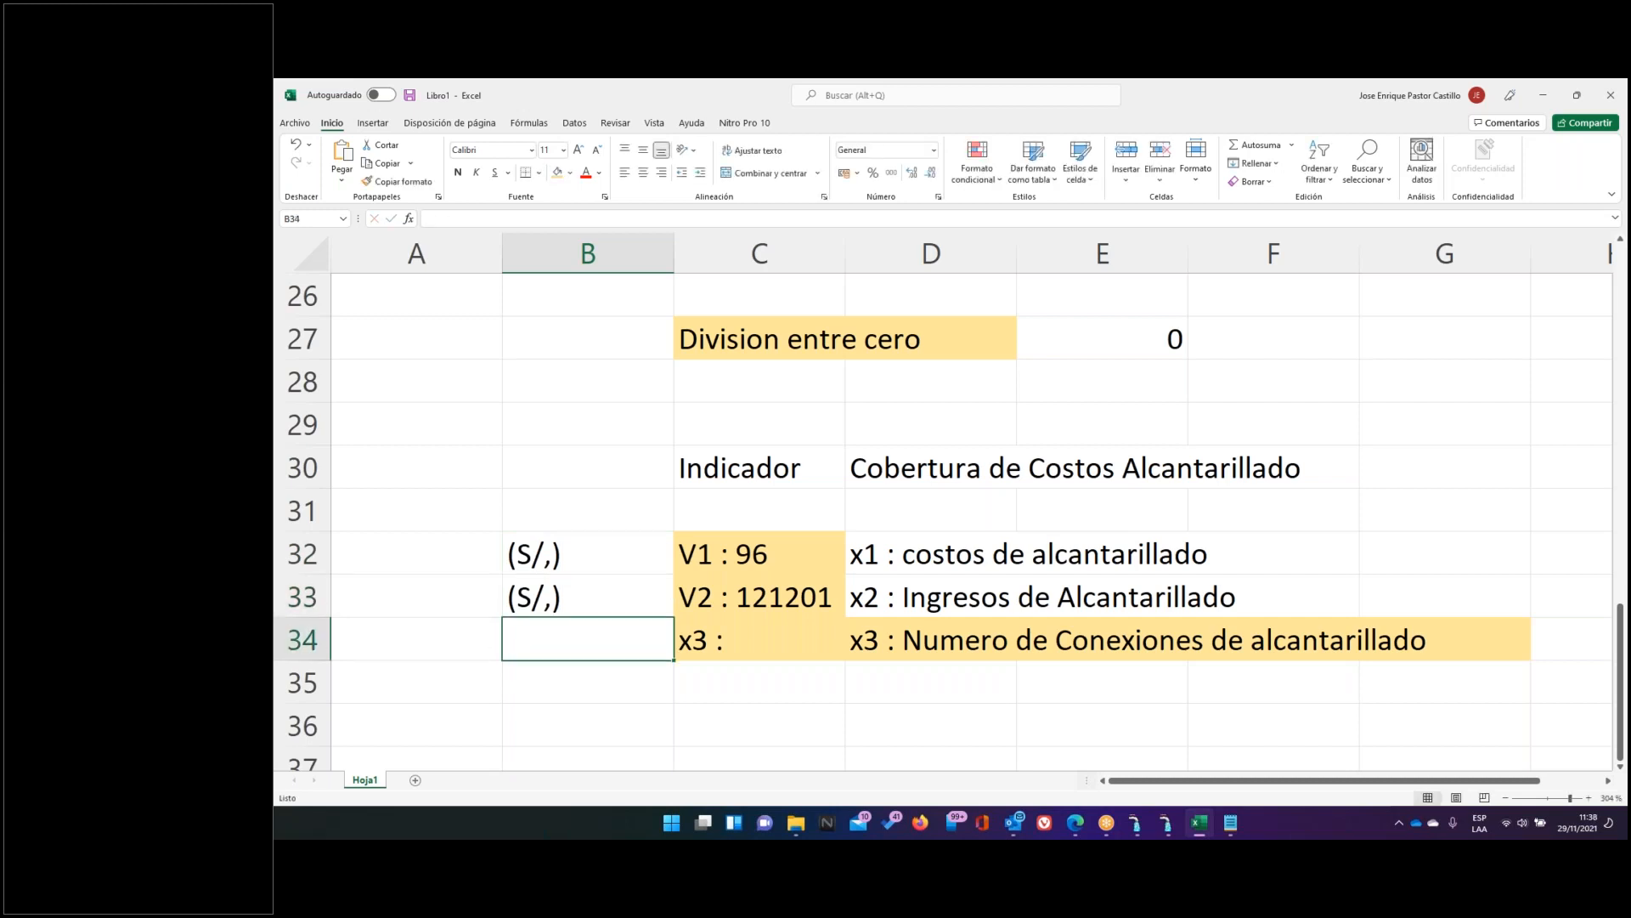
text(UNd)
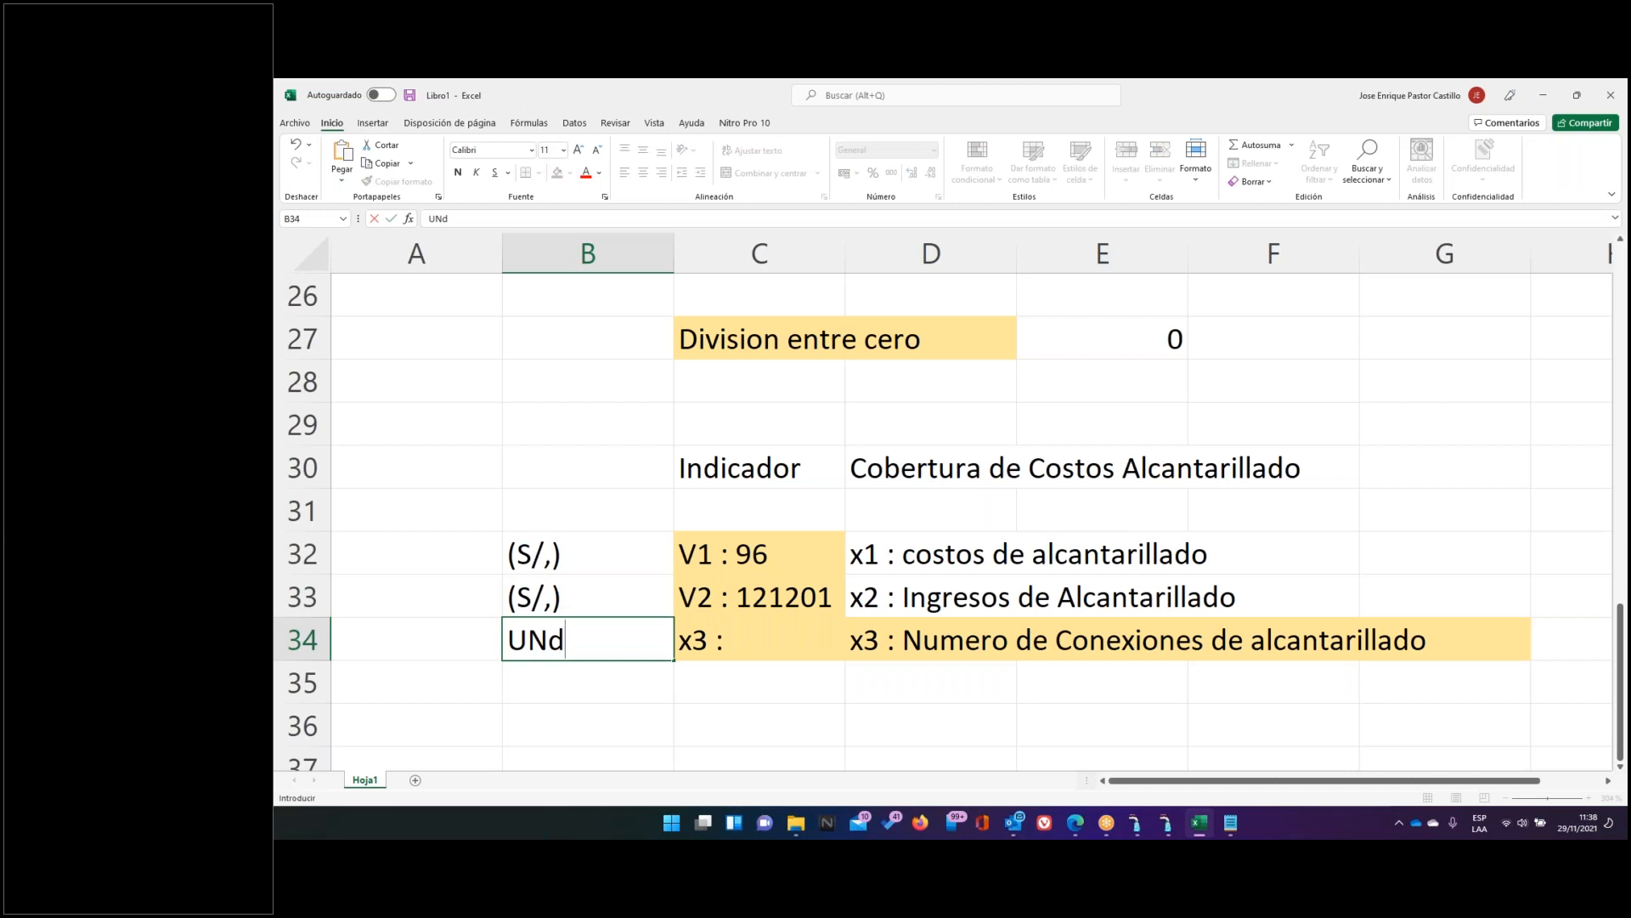
key(BackSpace)
key(BackSpace)
text(nd)
key(Return)
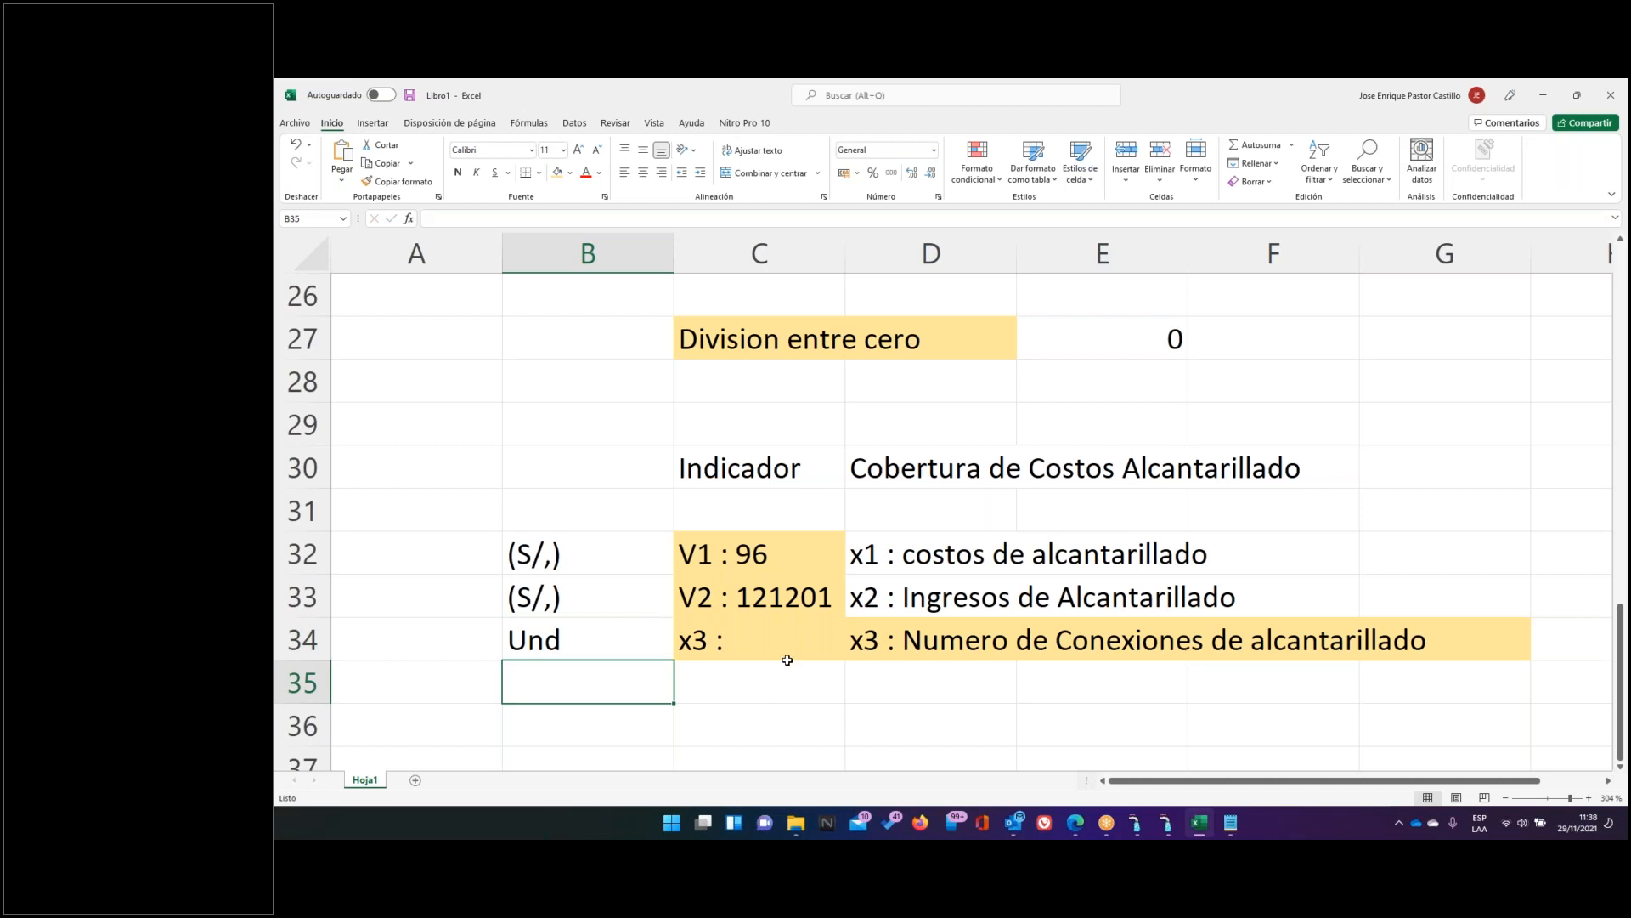
drag(571, 557, 583, 633)
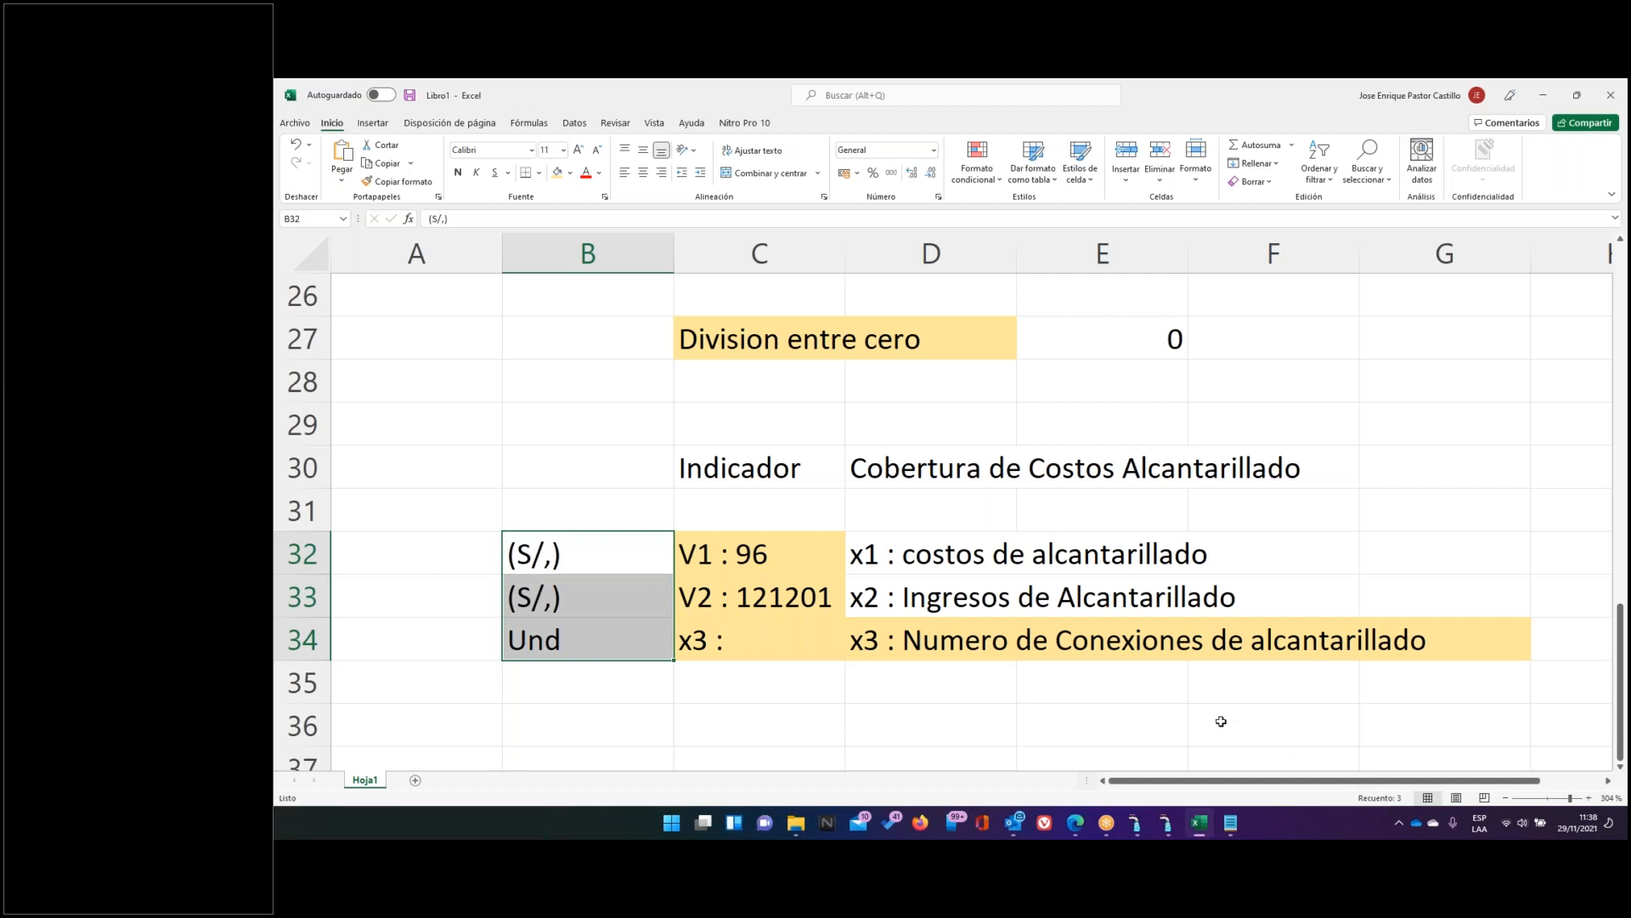
click(1198, 824)
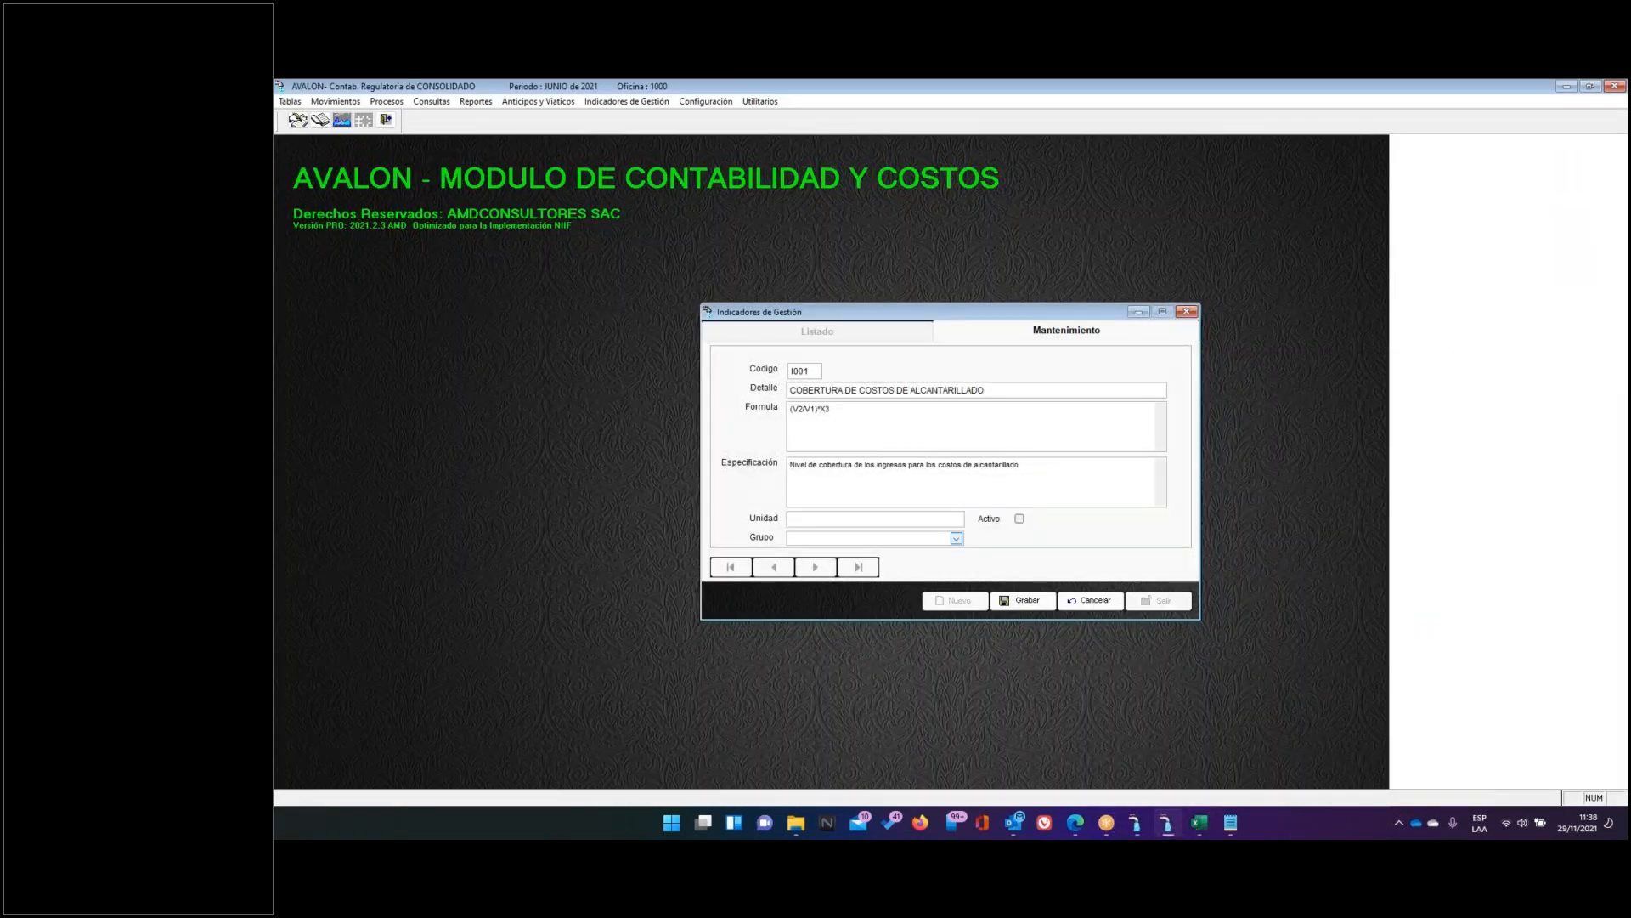
Mark indicator I001 as active and highlight the X3 term in formula (V2/V1)*X3
click(1020, 519)
drag(732, 413, 730, 413)
drag(871, 409, 742, 407)
Compare with the Excel notes Variables Oficiales (D13:E13) and Variables de Trabajo (D15:E15), then discard the unsaved indicator
click(1199, 822)
scroll(986, 581, up, 4)
scroll(987, 580, down, 1)
scroll(987, 581, up, 3)
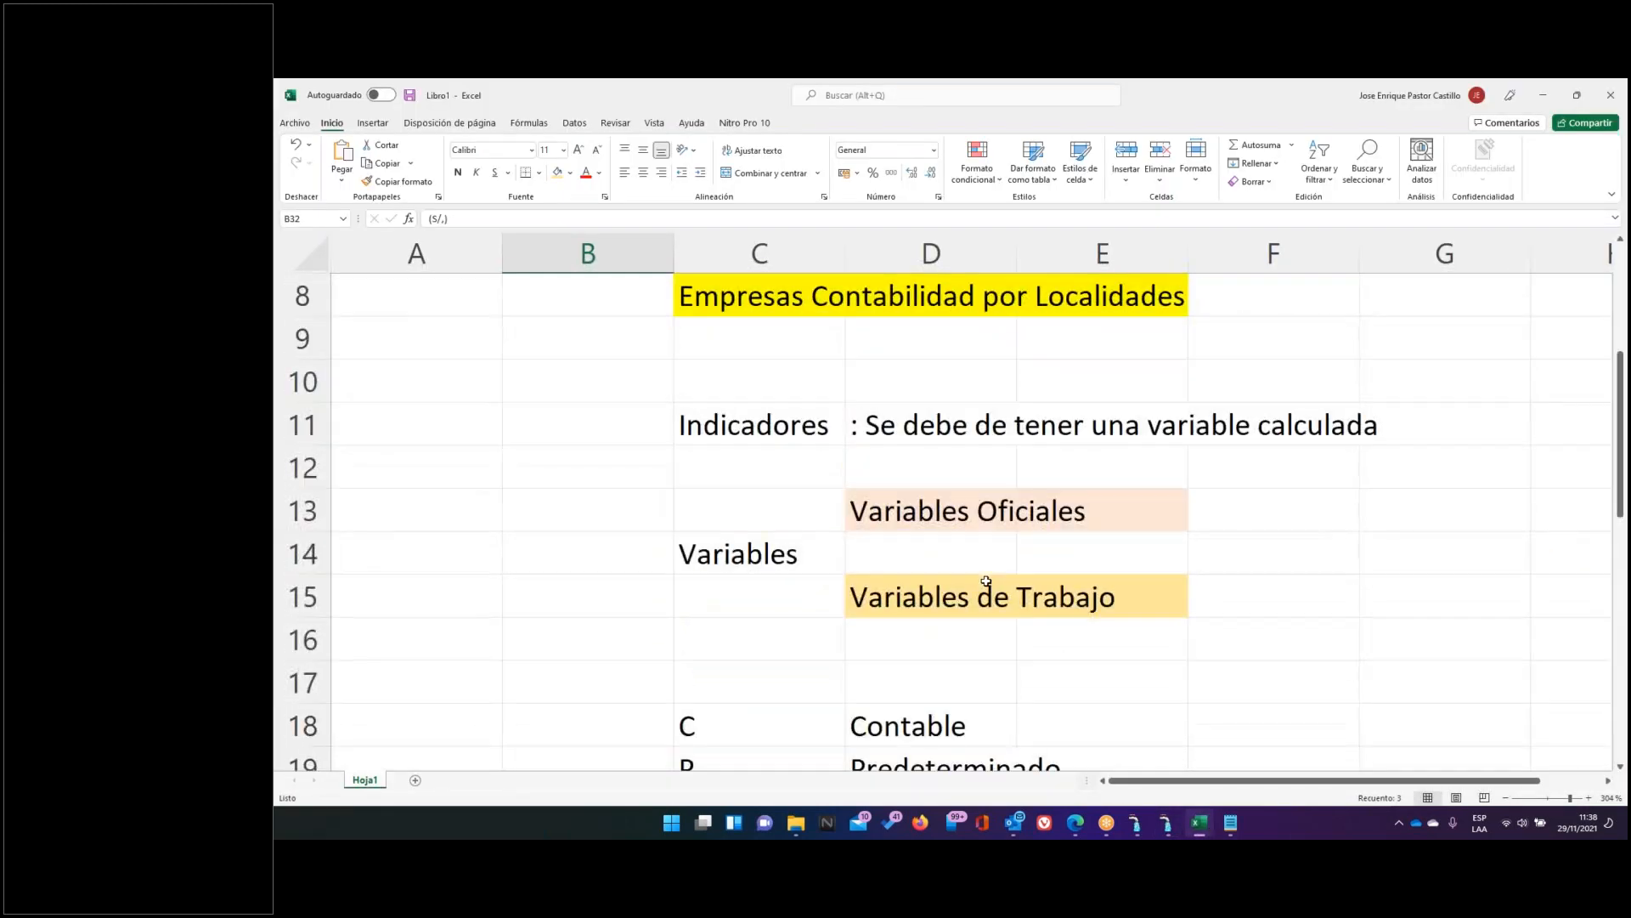
click(1005, 510)
drag(1005, 510, 1054, 507)
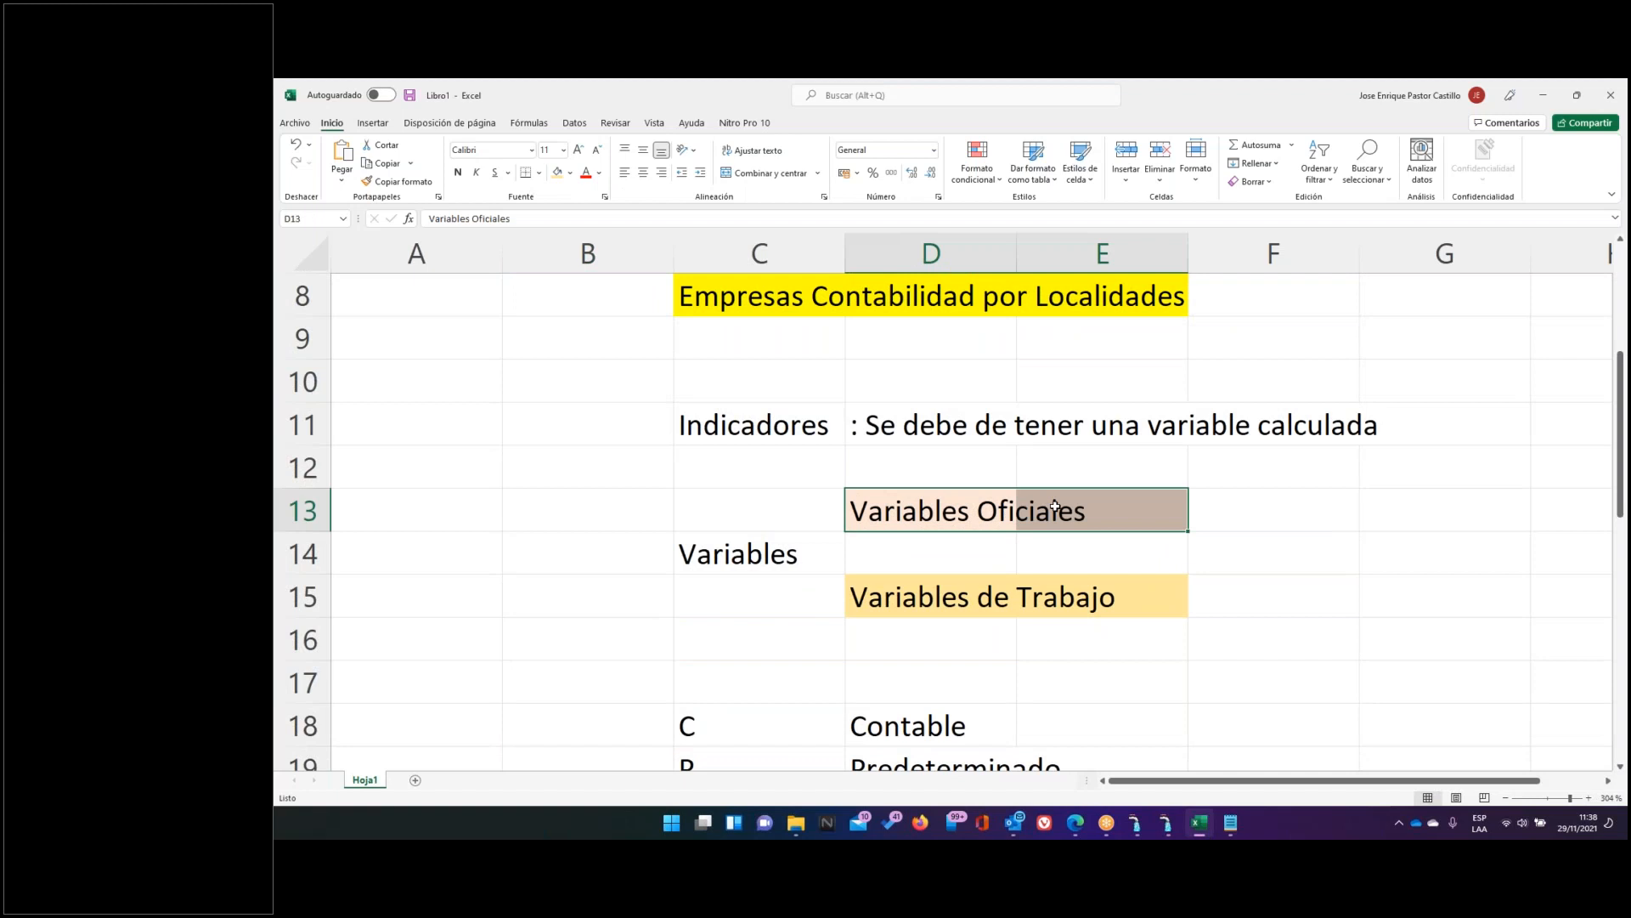
drag(983, 595, 1055, 597)
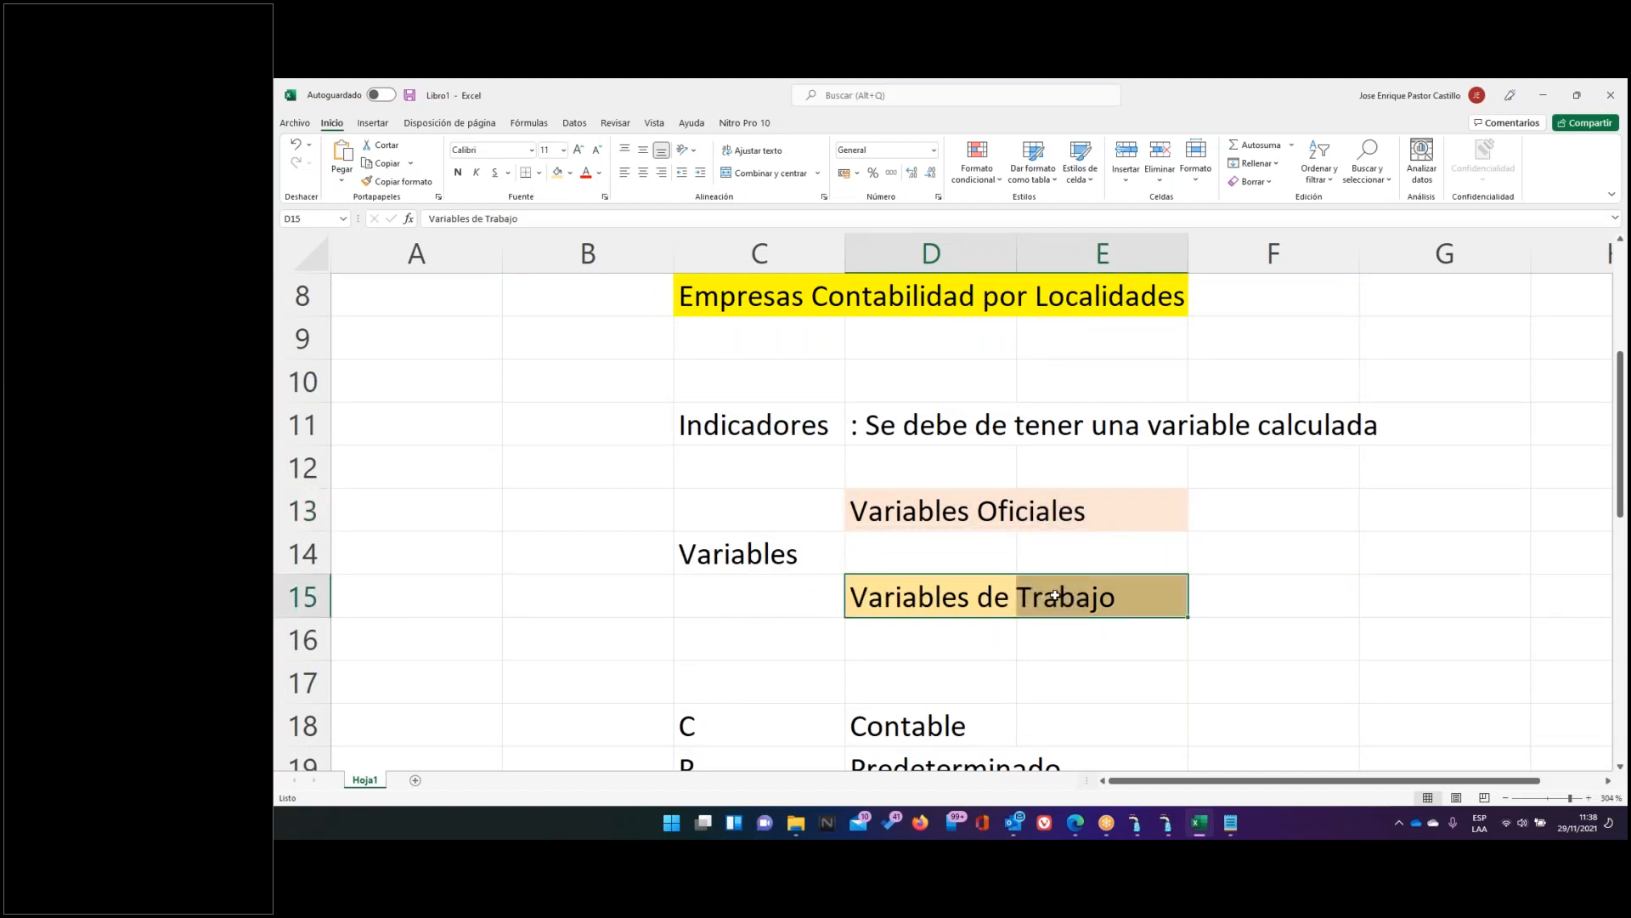
click(1169, 829)
click(1090, 600)
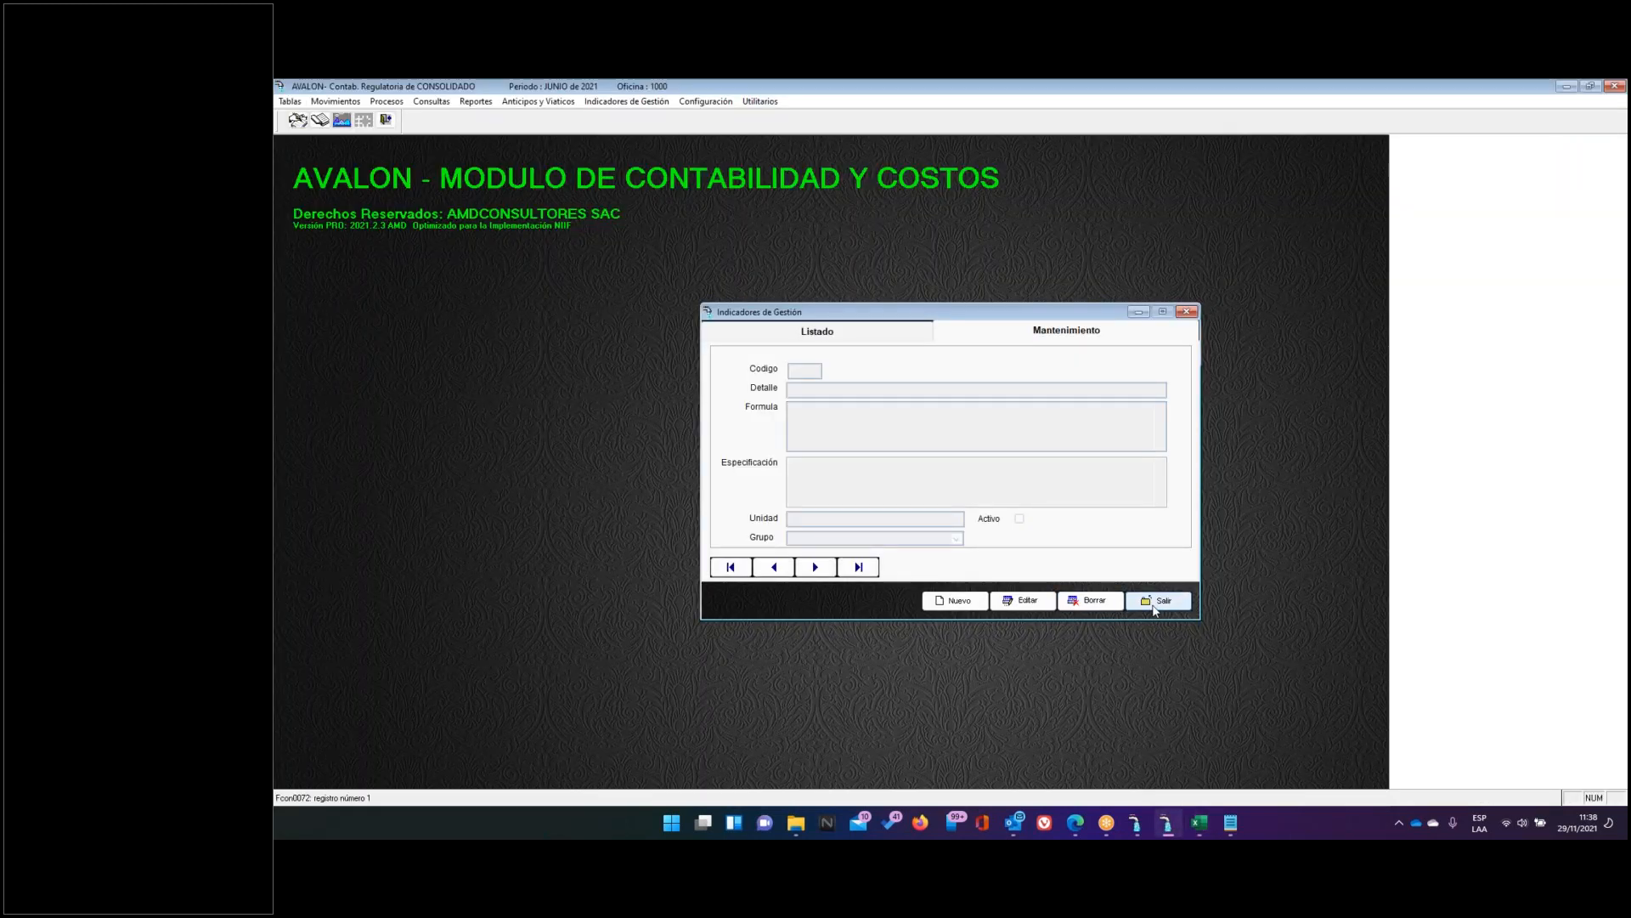
Close the indicator form and review variable X0001 (NRO CONEXIONES DE ALC, fixed 5000), highlighting its Local option, without saving
click(1159, 600)
click(598, 102)
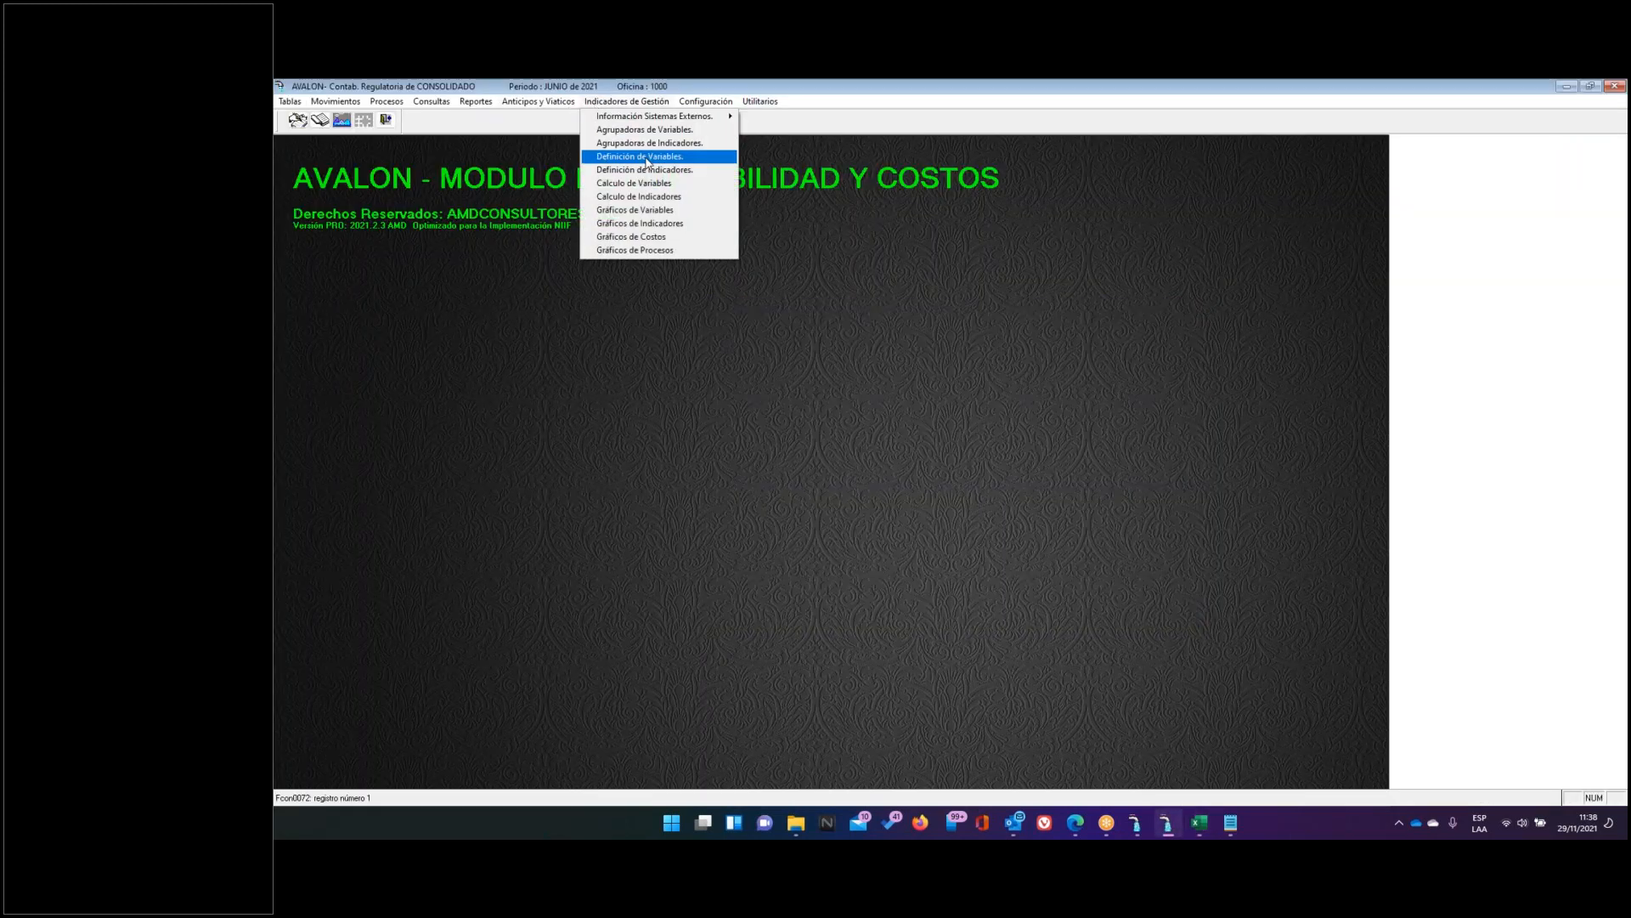
click(648, 158)
scroll(731, 417, down, 5)
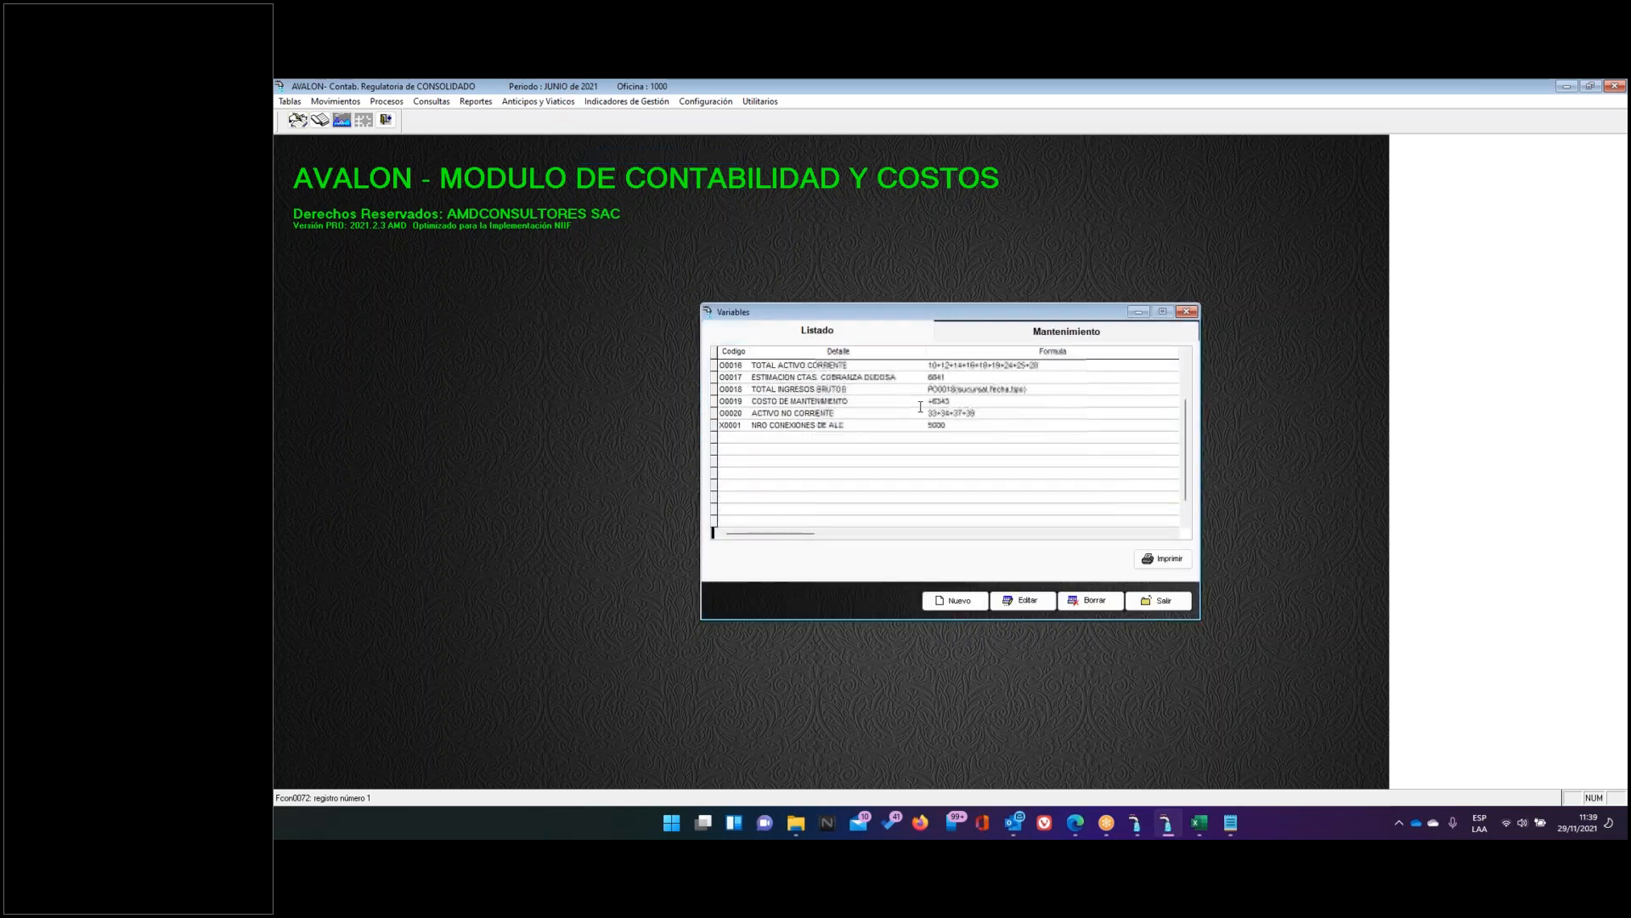
click(731, 421)
click(1017, 334)
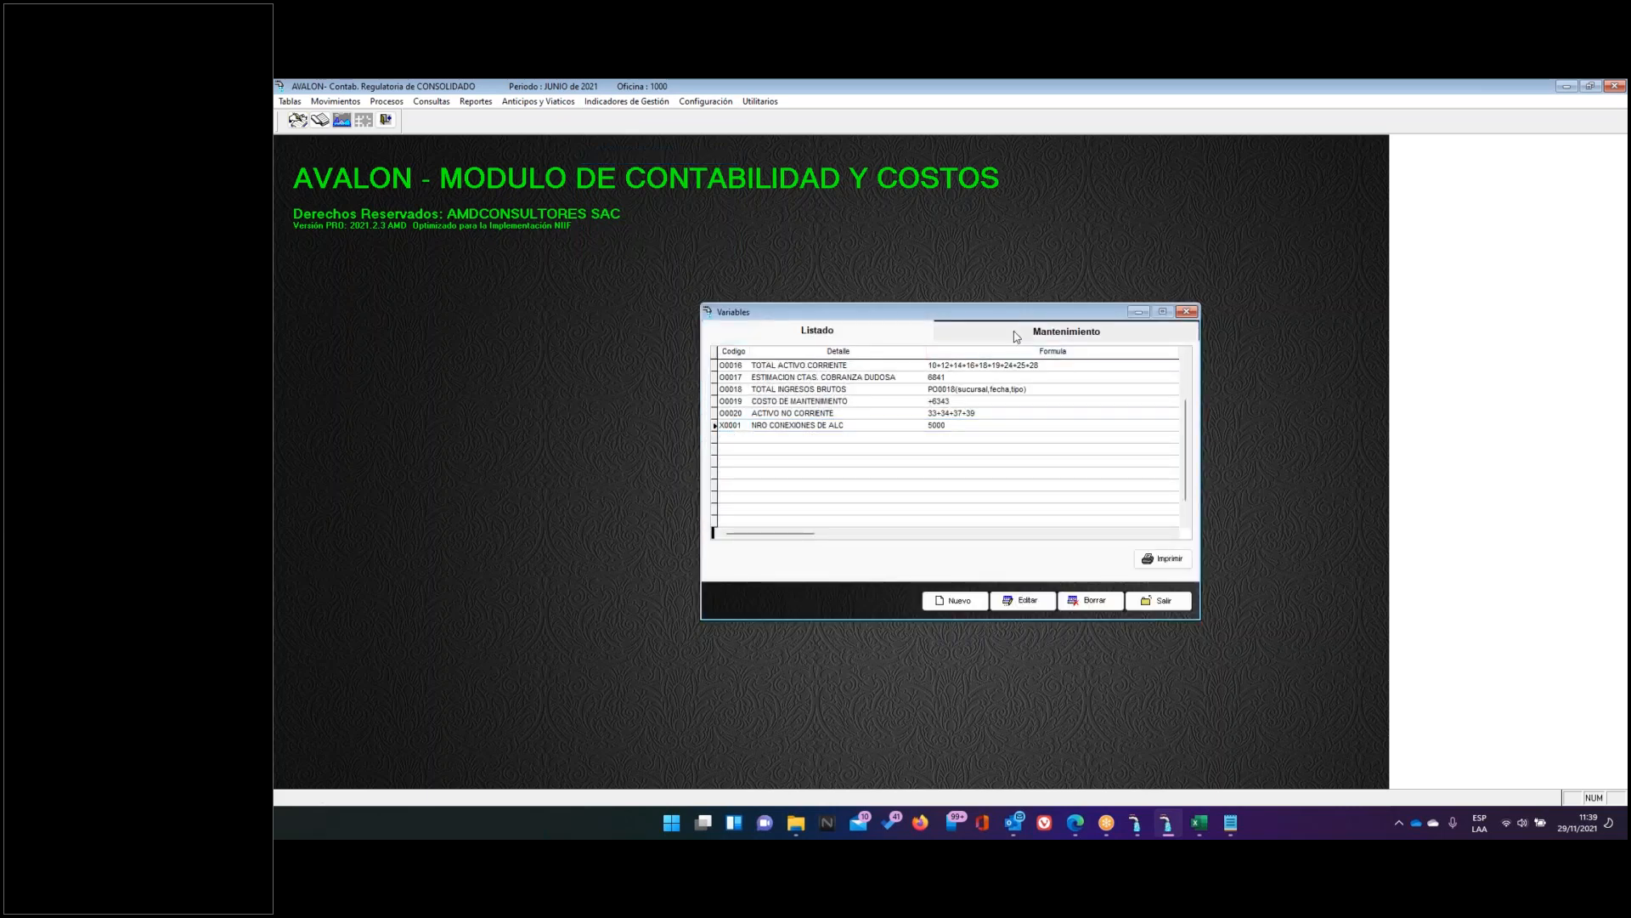
click(1028, 601)
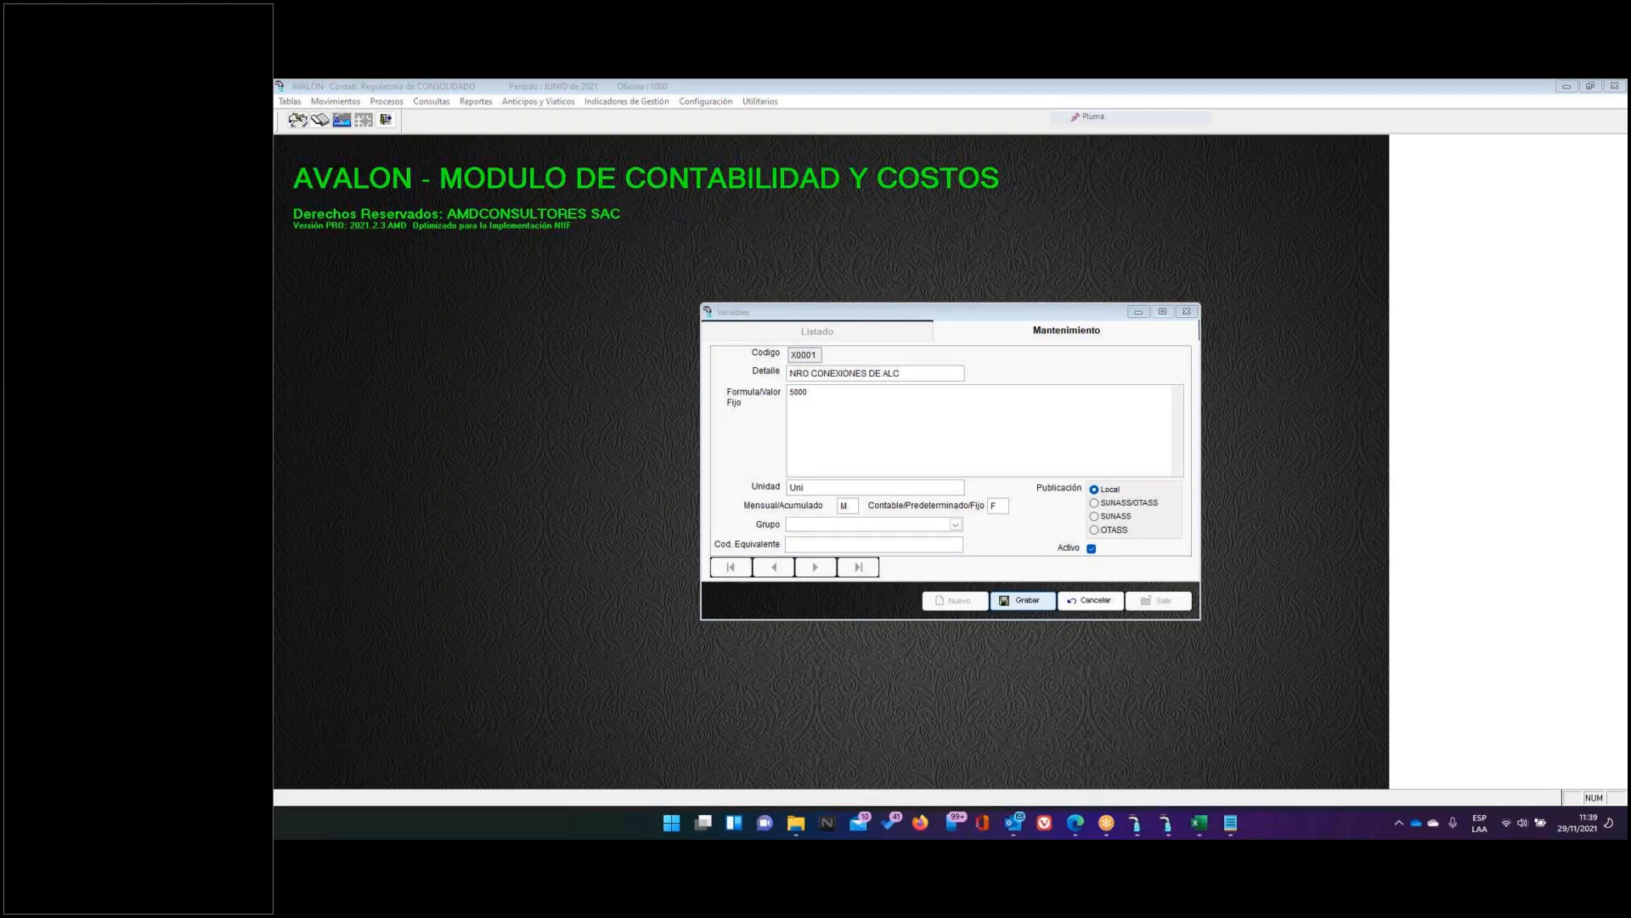
mouse_move(1113, 472)
mouse_down()
mouse_move(1096, 497)
mouse_move(1139, 488)
mouse_move(1142, 464)
mouse_up()
click(1090, 599)
Close the Variables window and calculate the management variables for June 2021, reviewing the results
click(1146, 602)
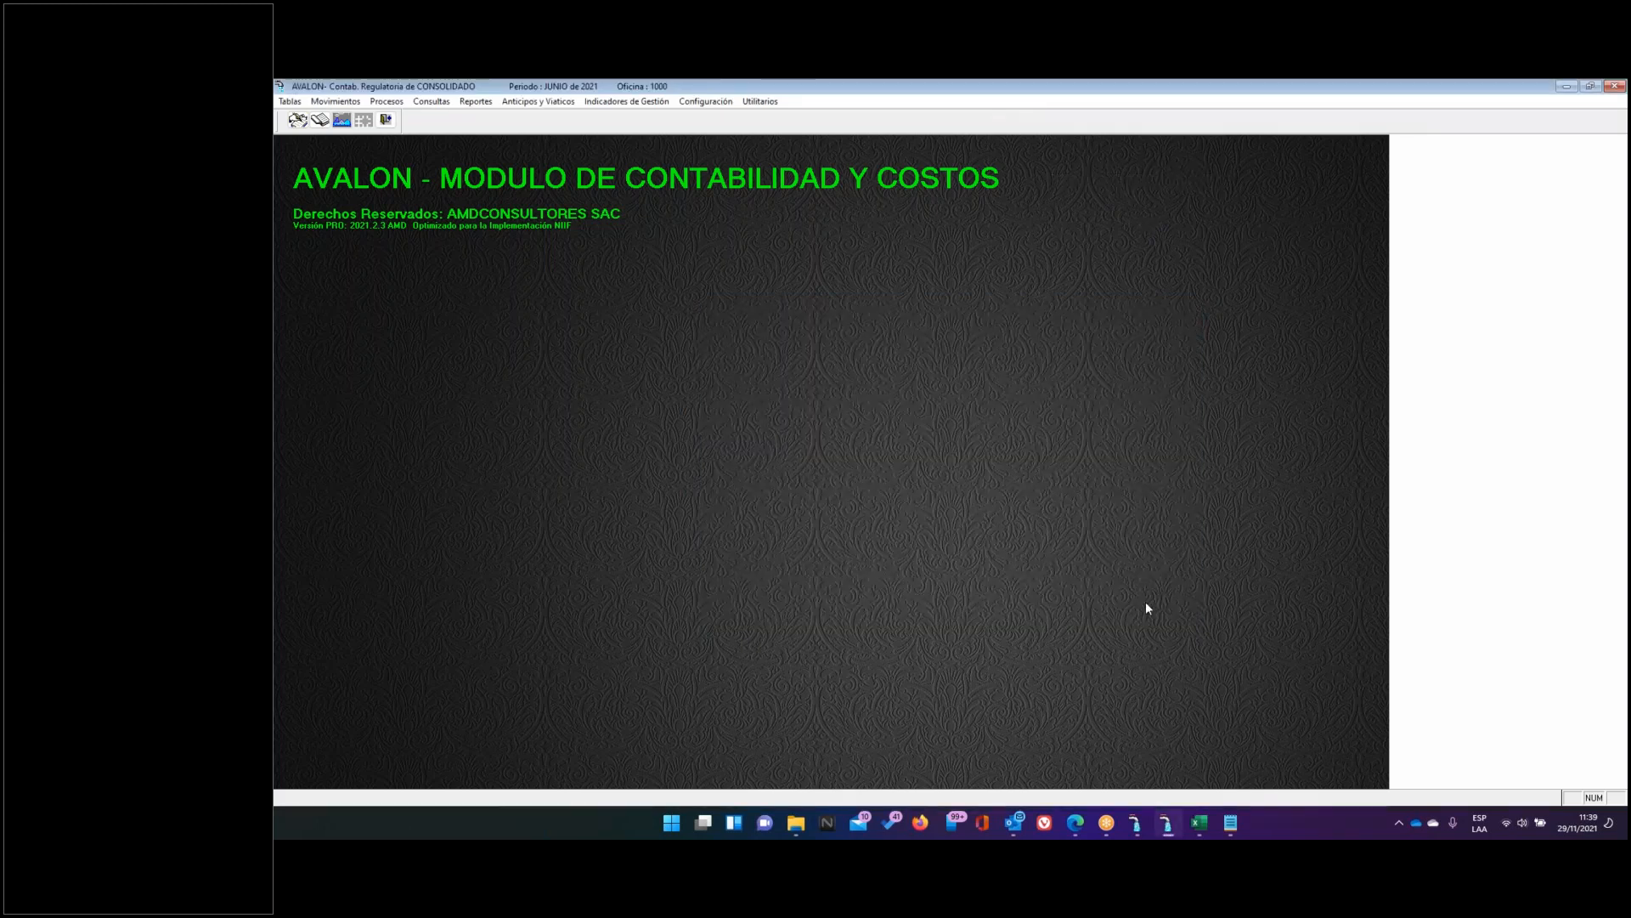
click(629, 101)
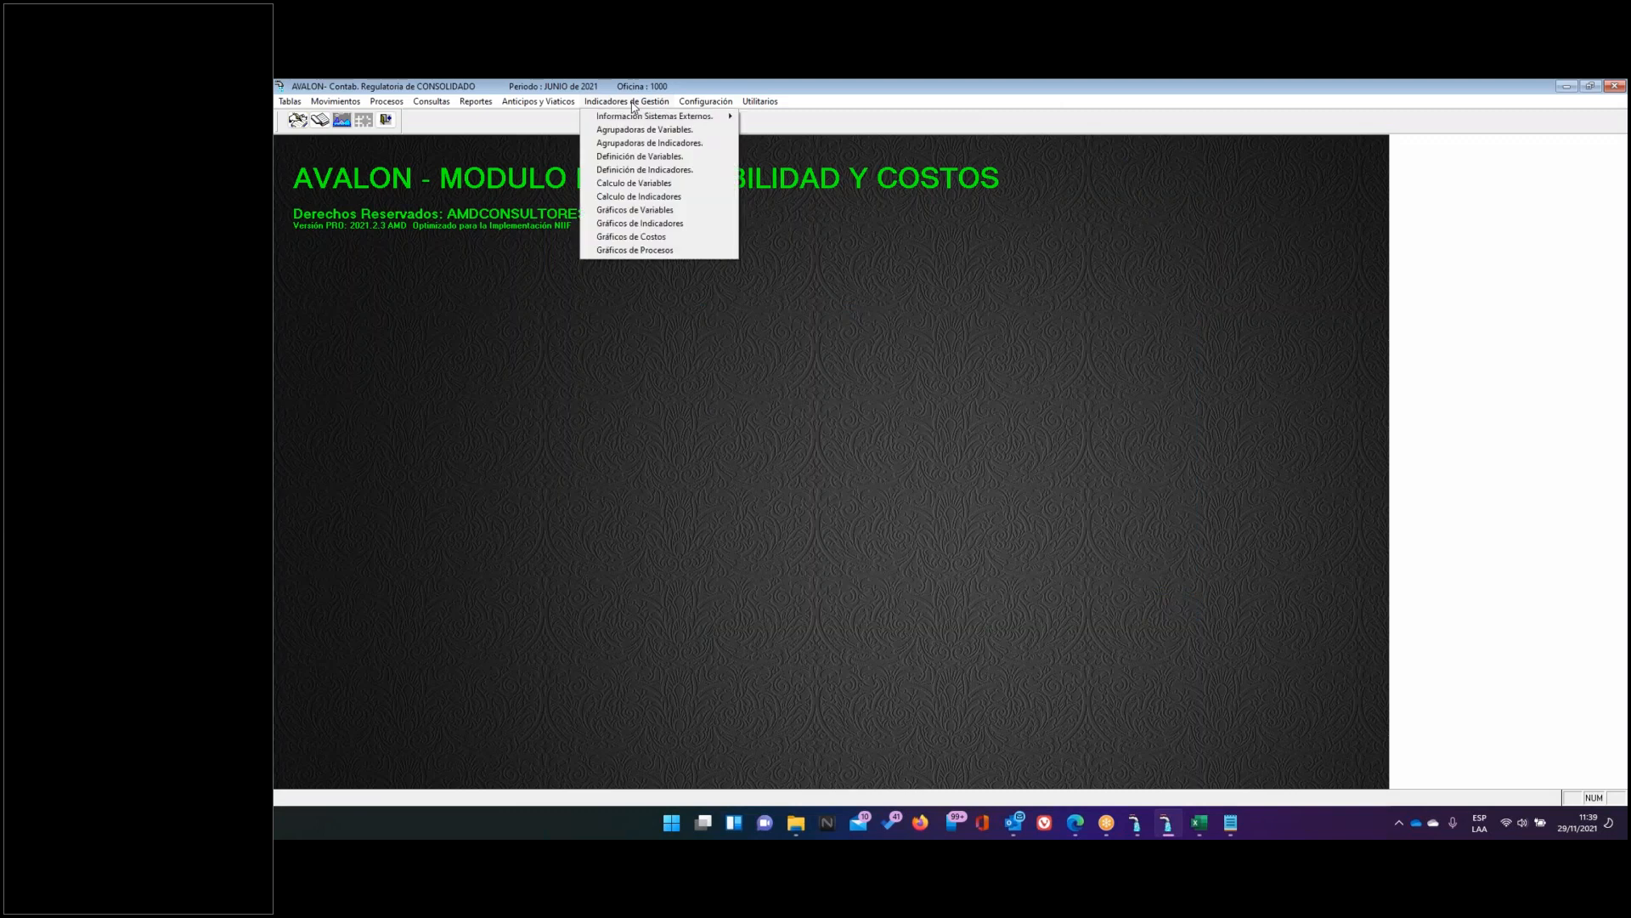
click(645, 187)
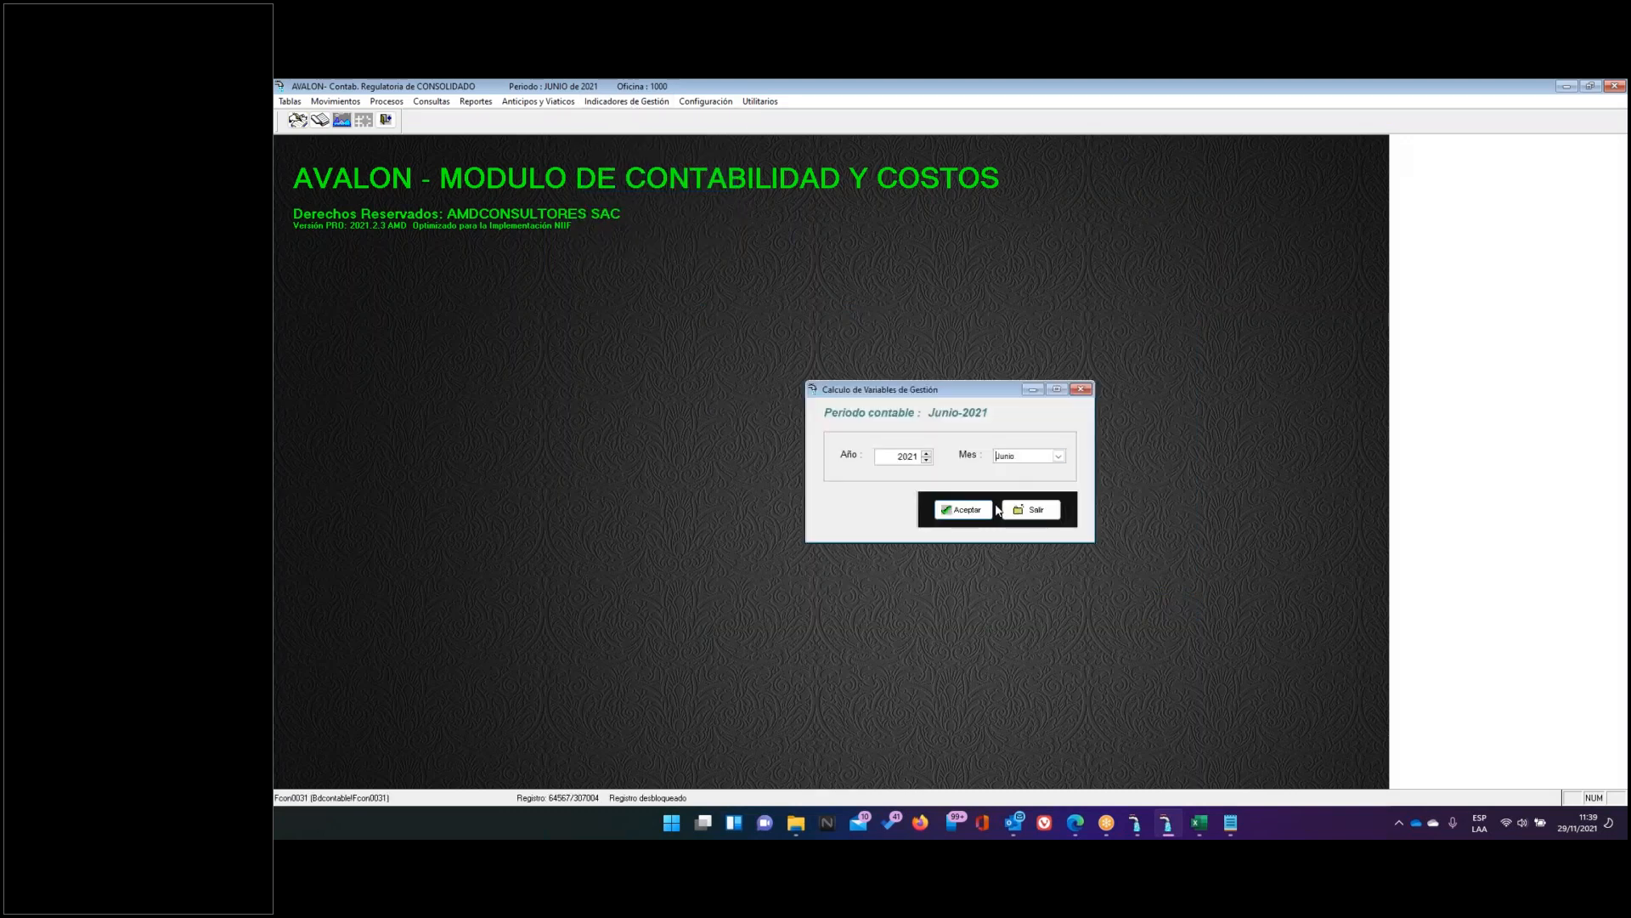
click(968, 510)
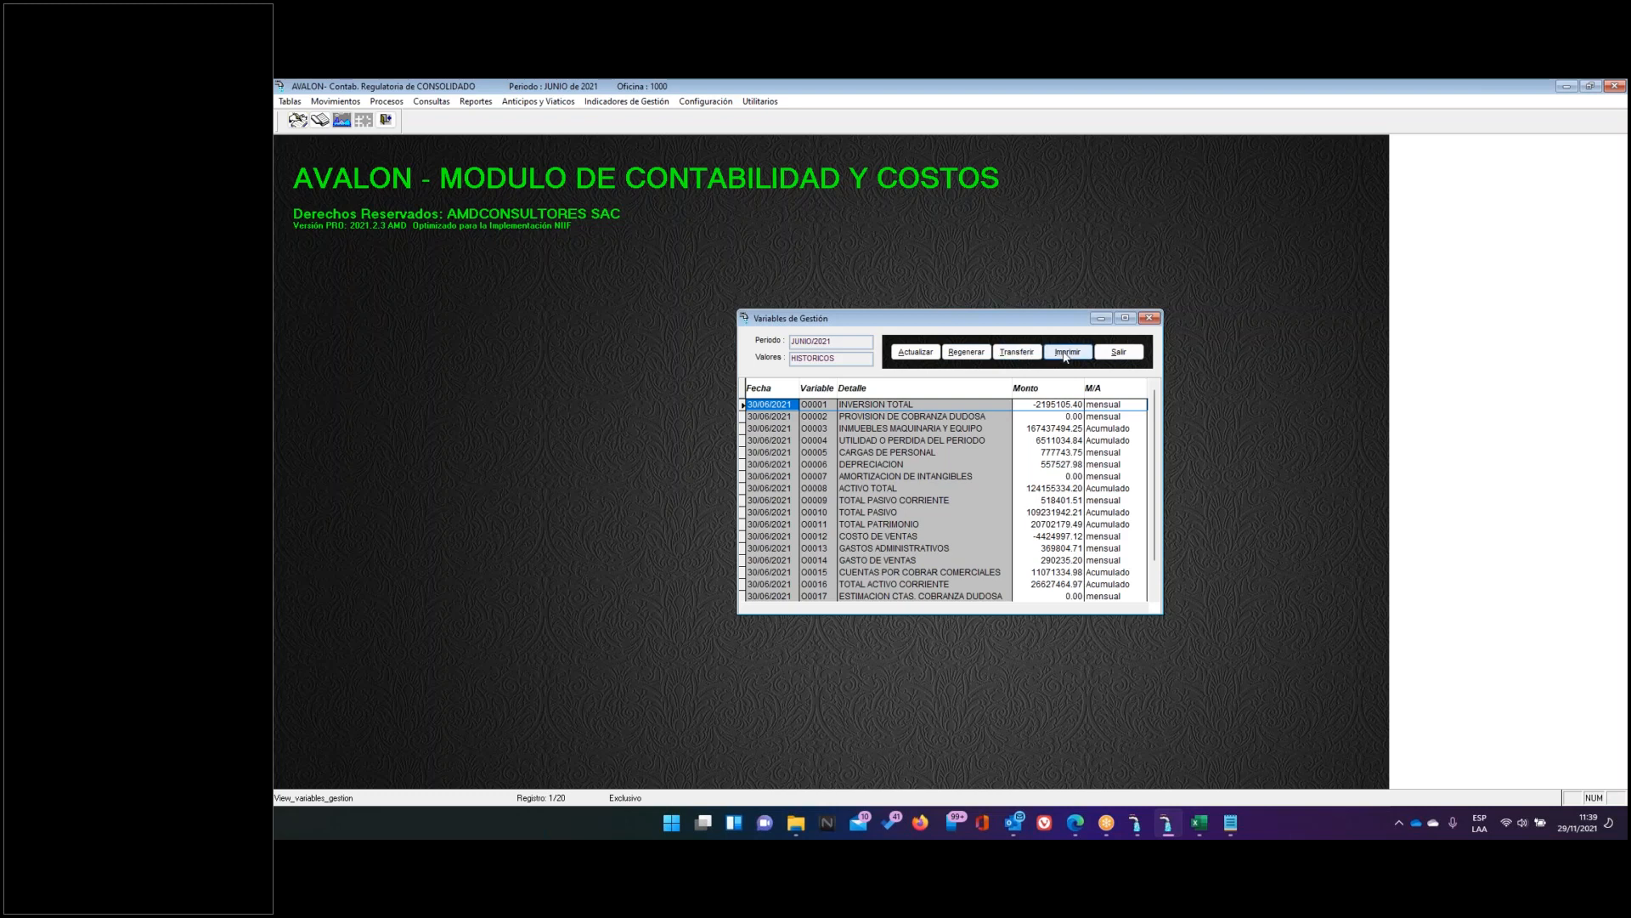
click(1110, 354)
click(1032, 510)
Run the June 2021 indicator calculation and close it
click(621, 108)
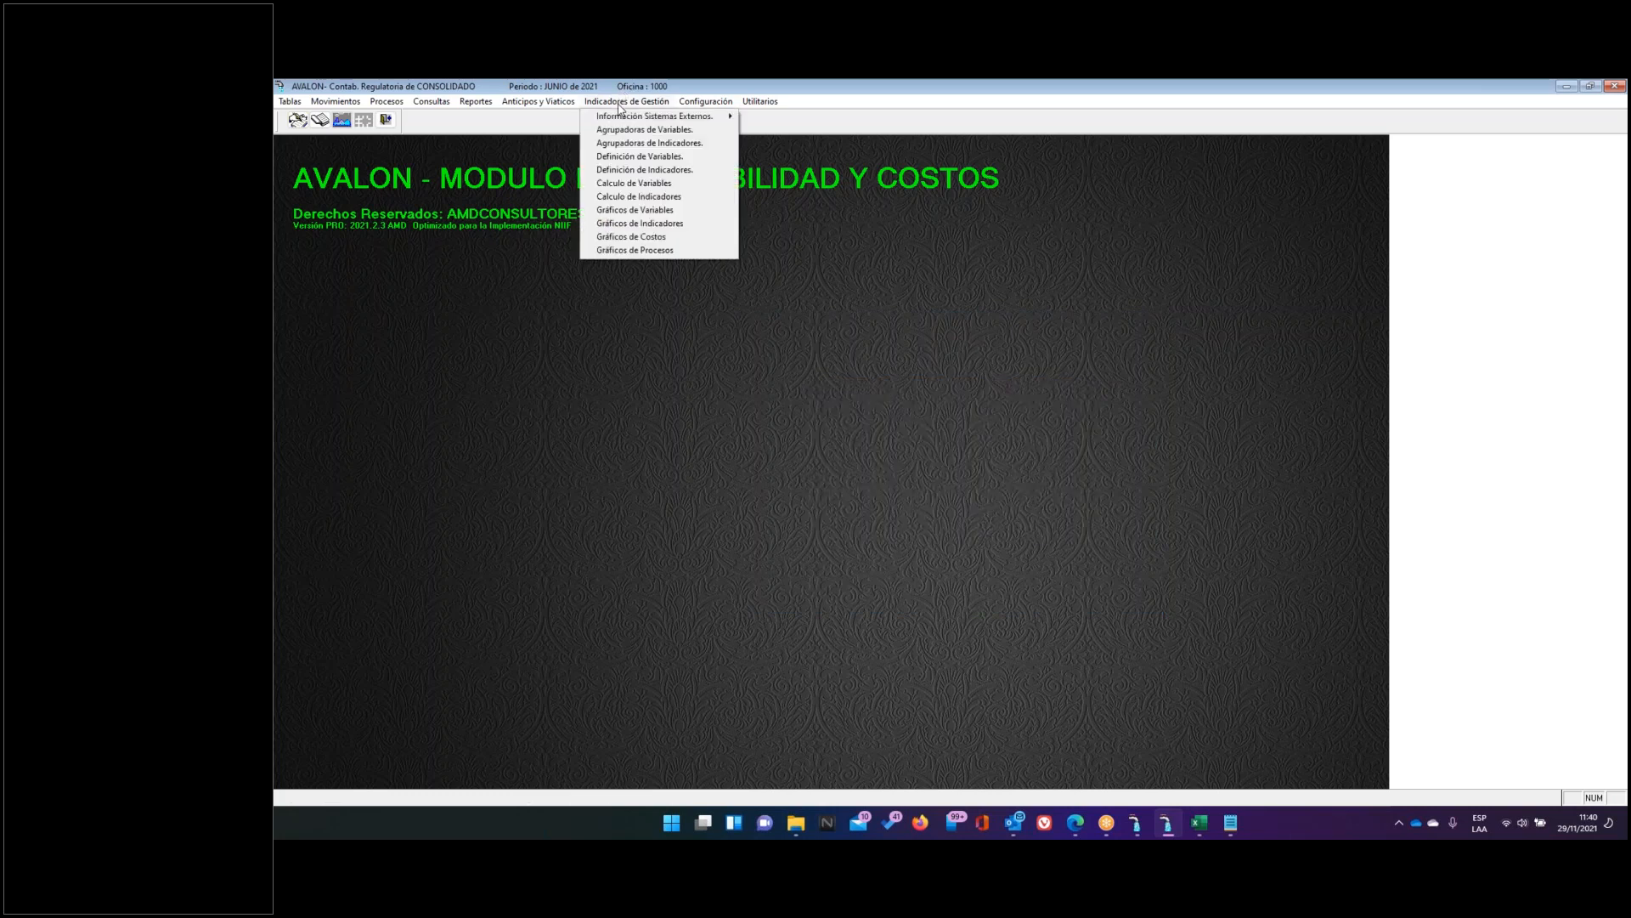
click(639, 196)
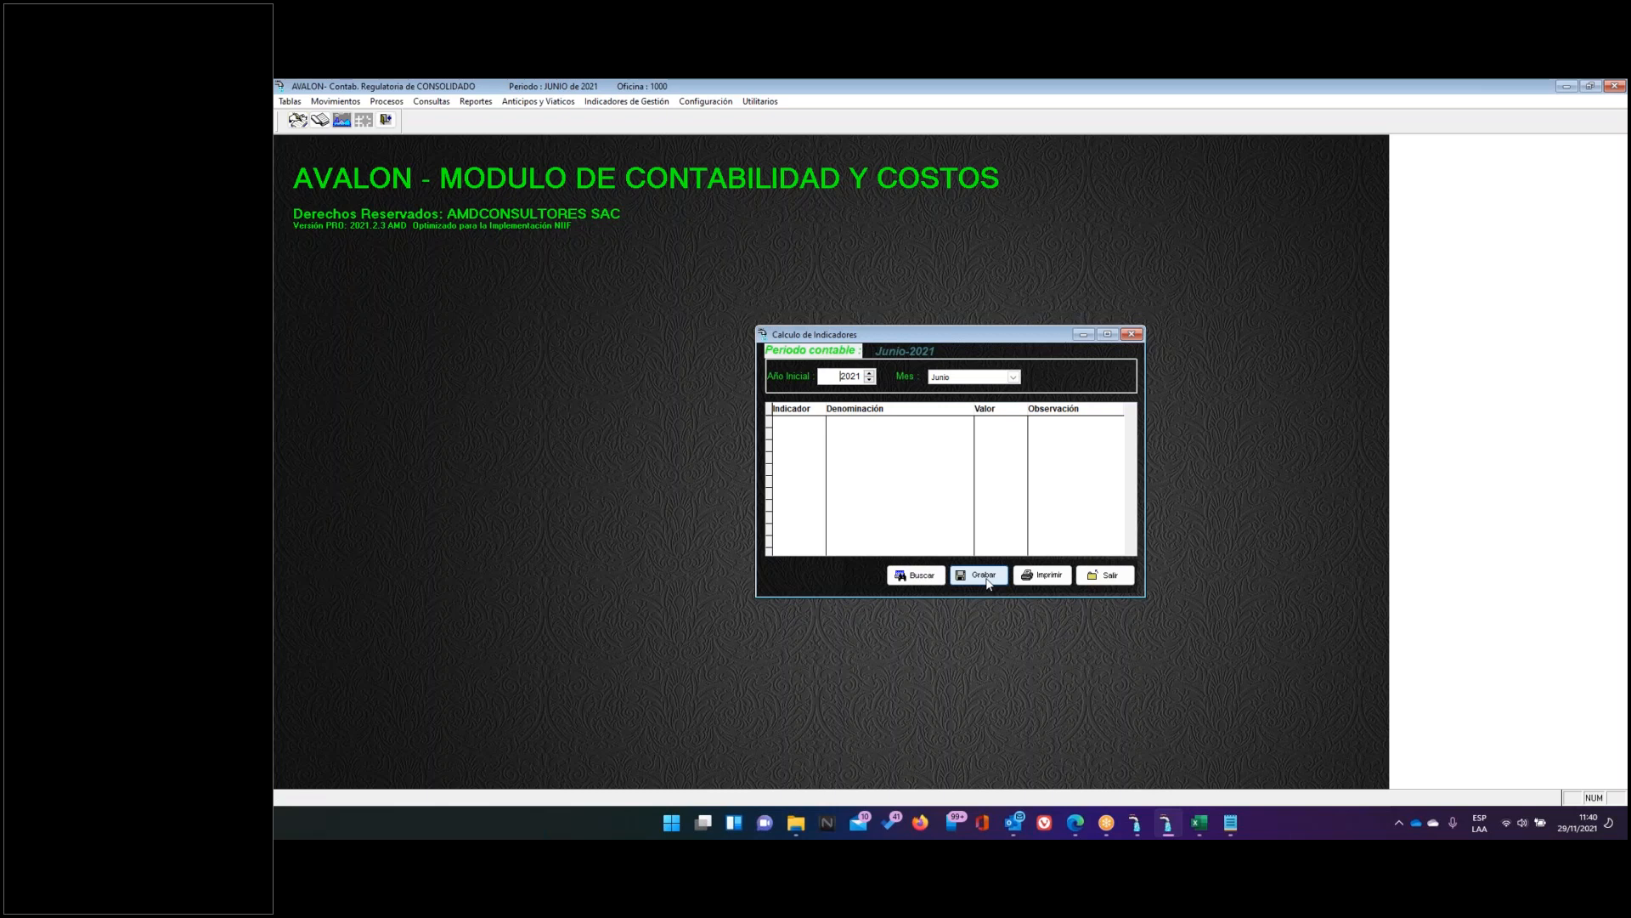
click(1115, 581)
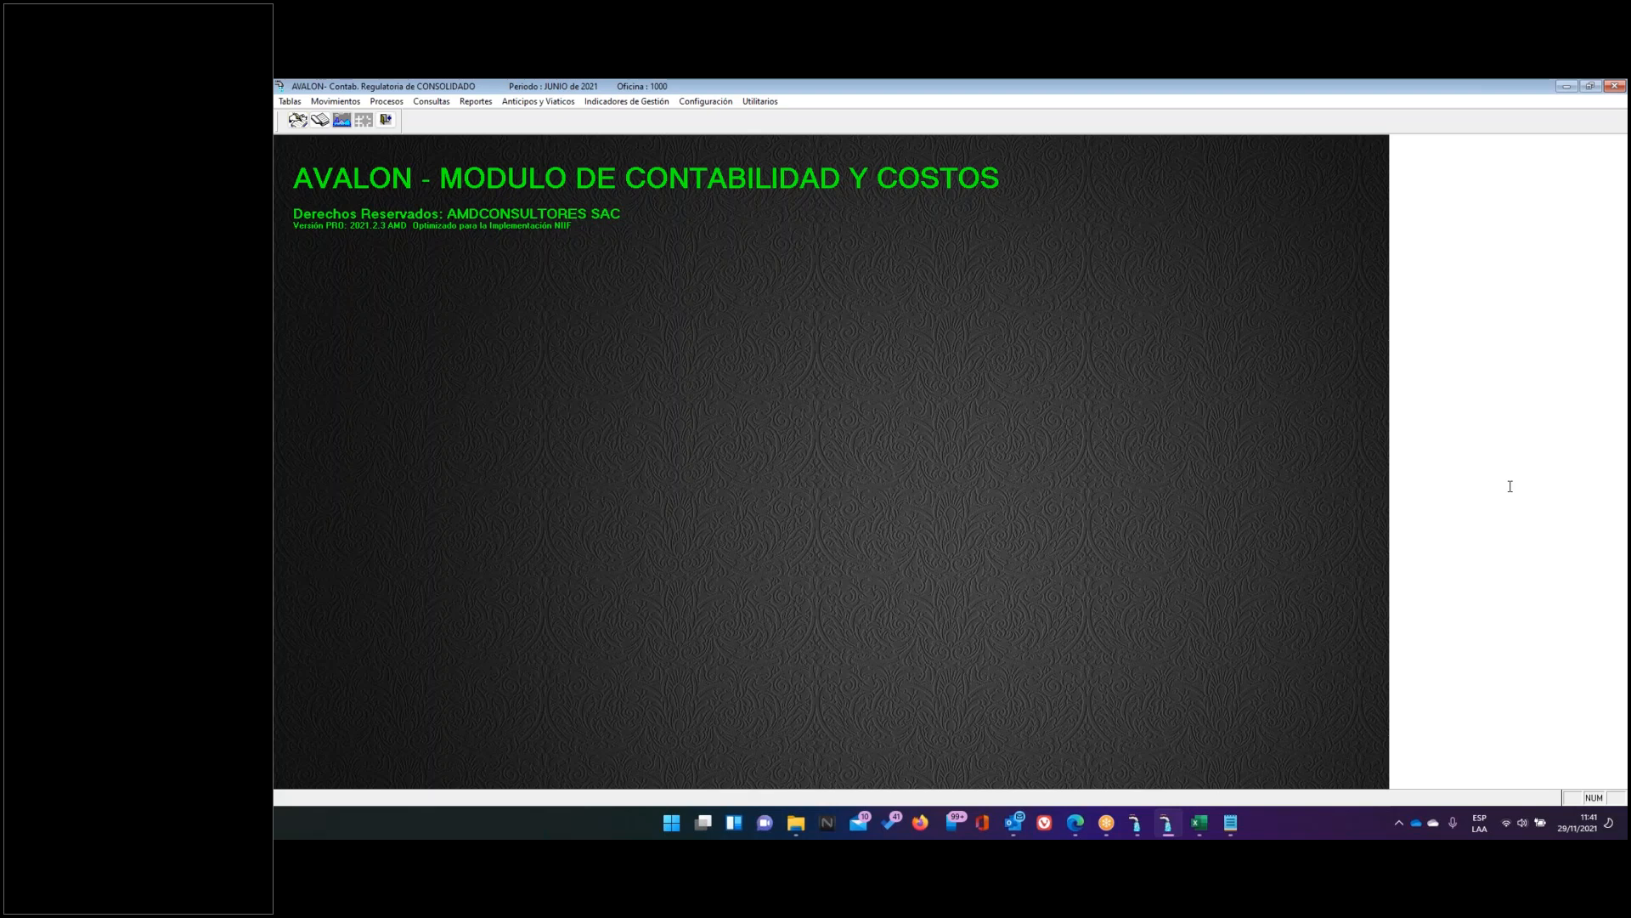
Open the variables definition window and show the full details of record X0001
click(610, 104)
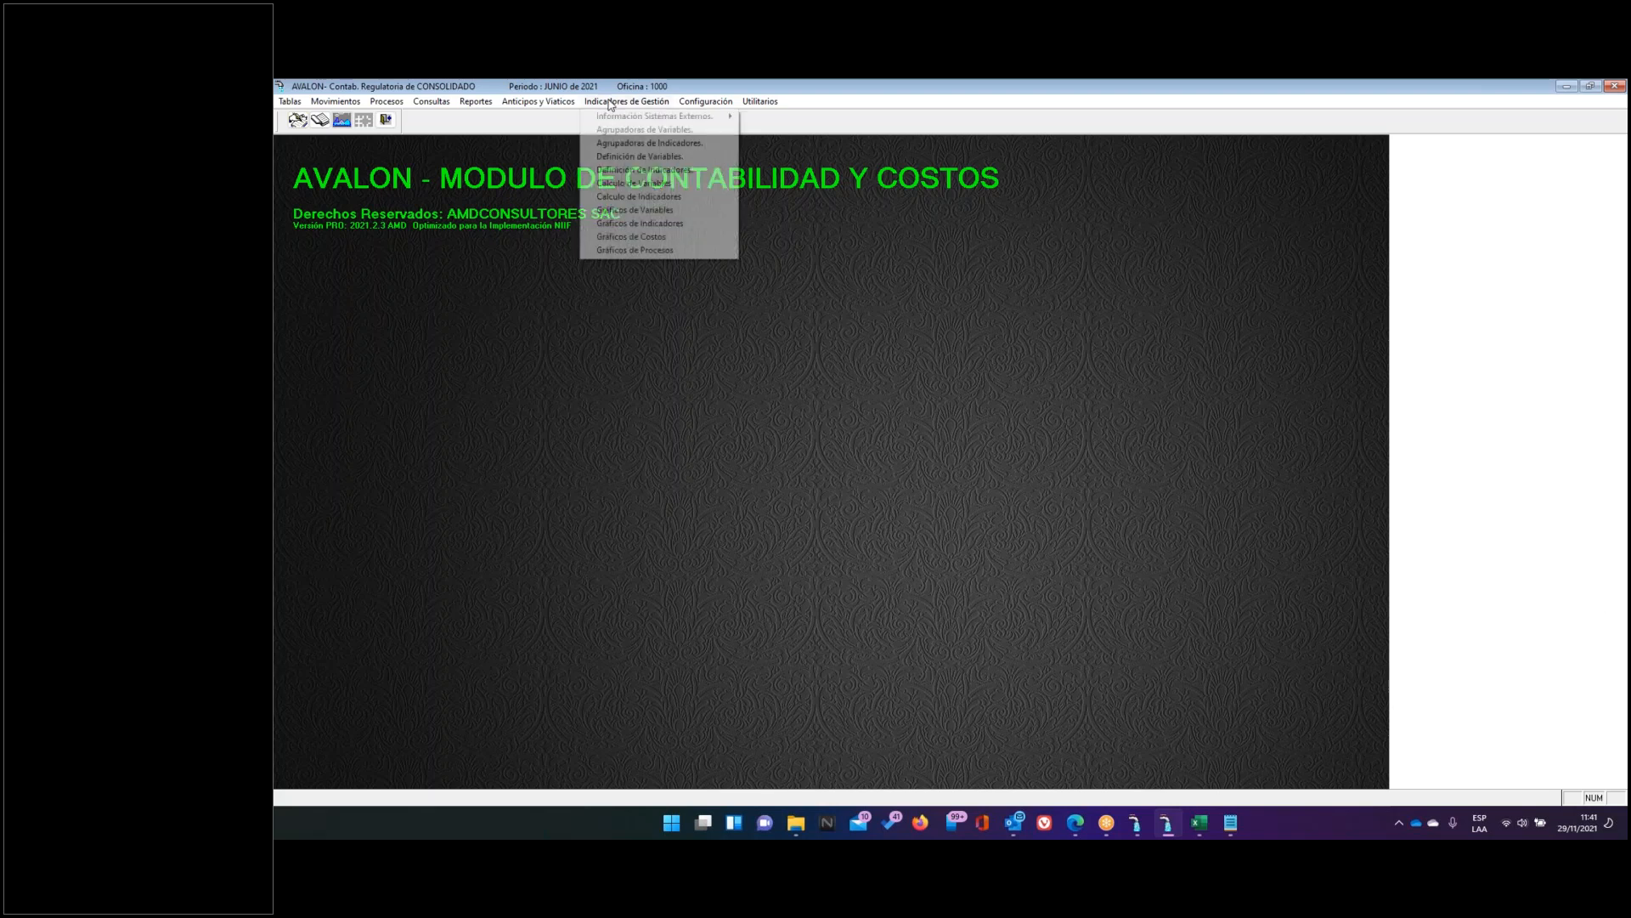
click(640, 157)
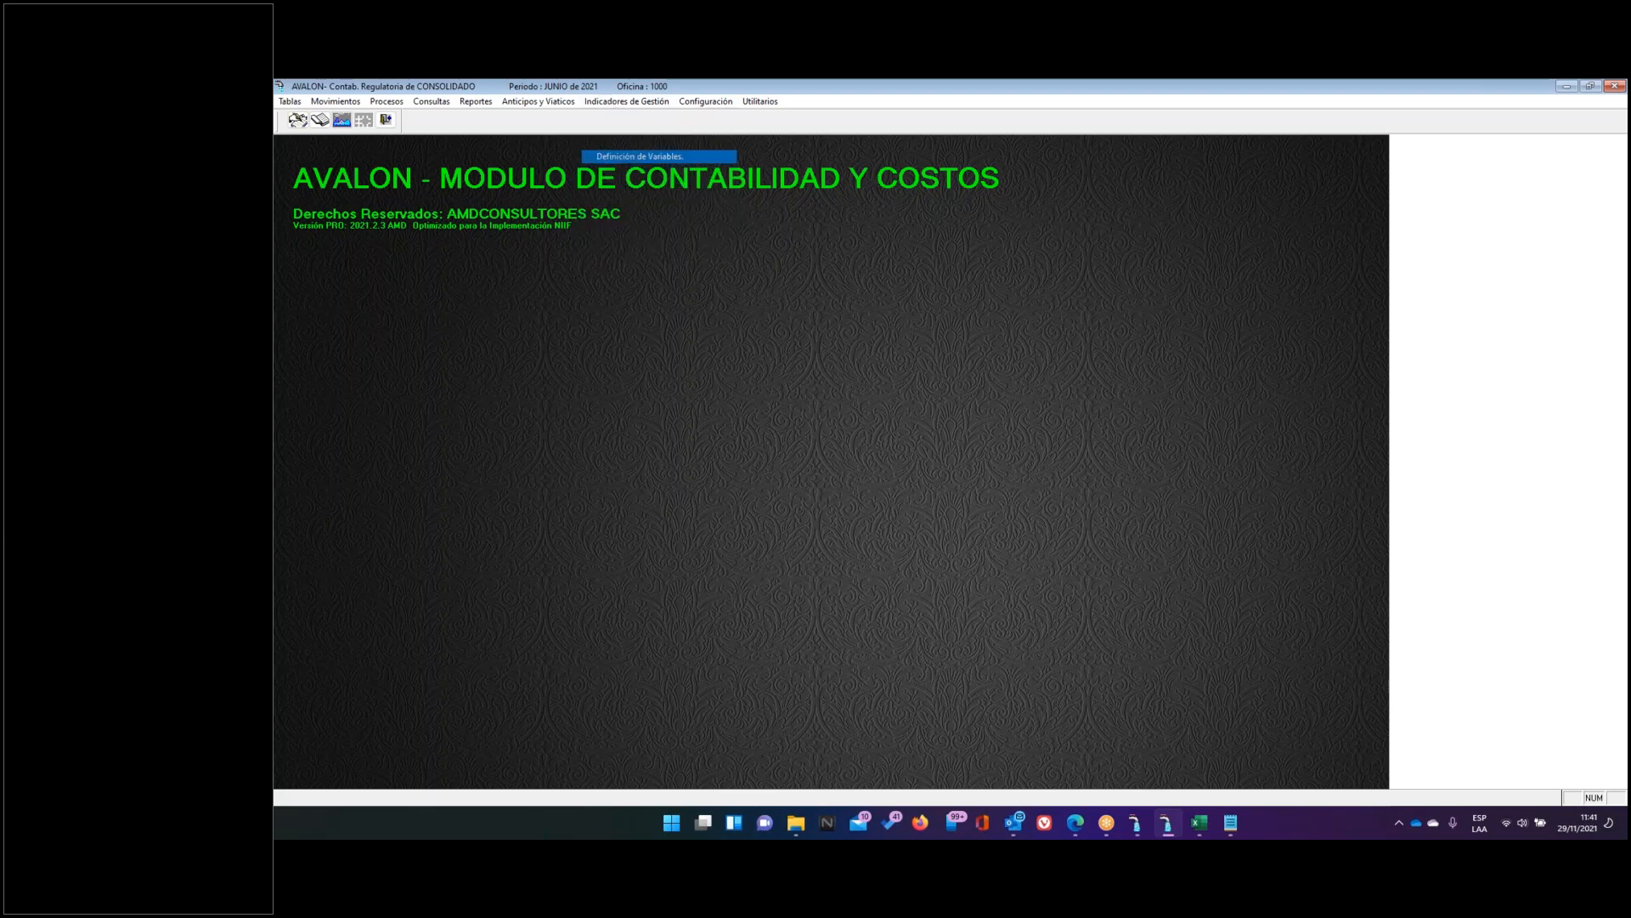
scroll(852, 530, down, 3)
click(847, 484)
click(856, 496)
click(1066, 331)
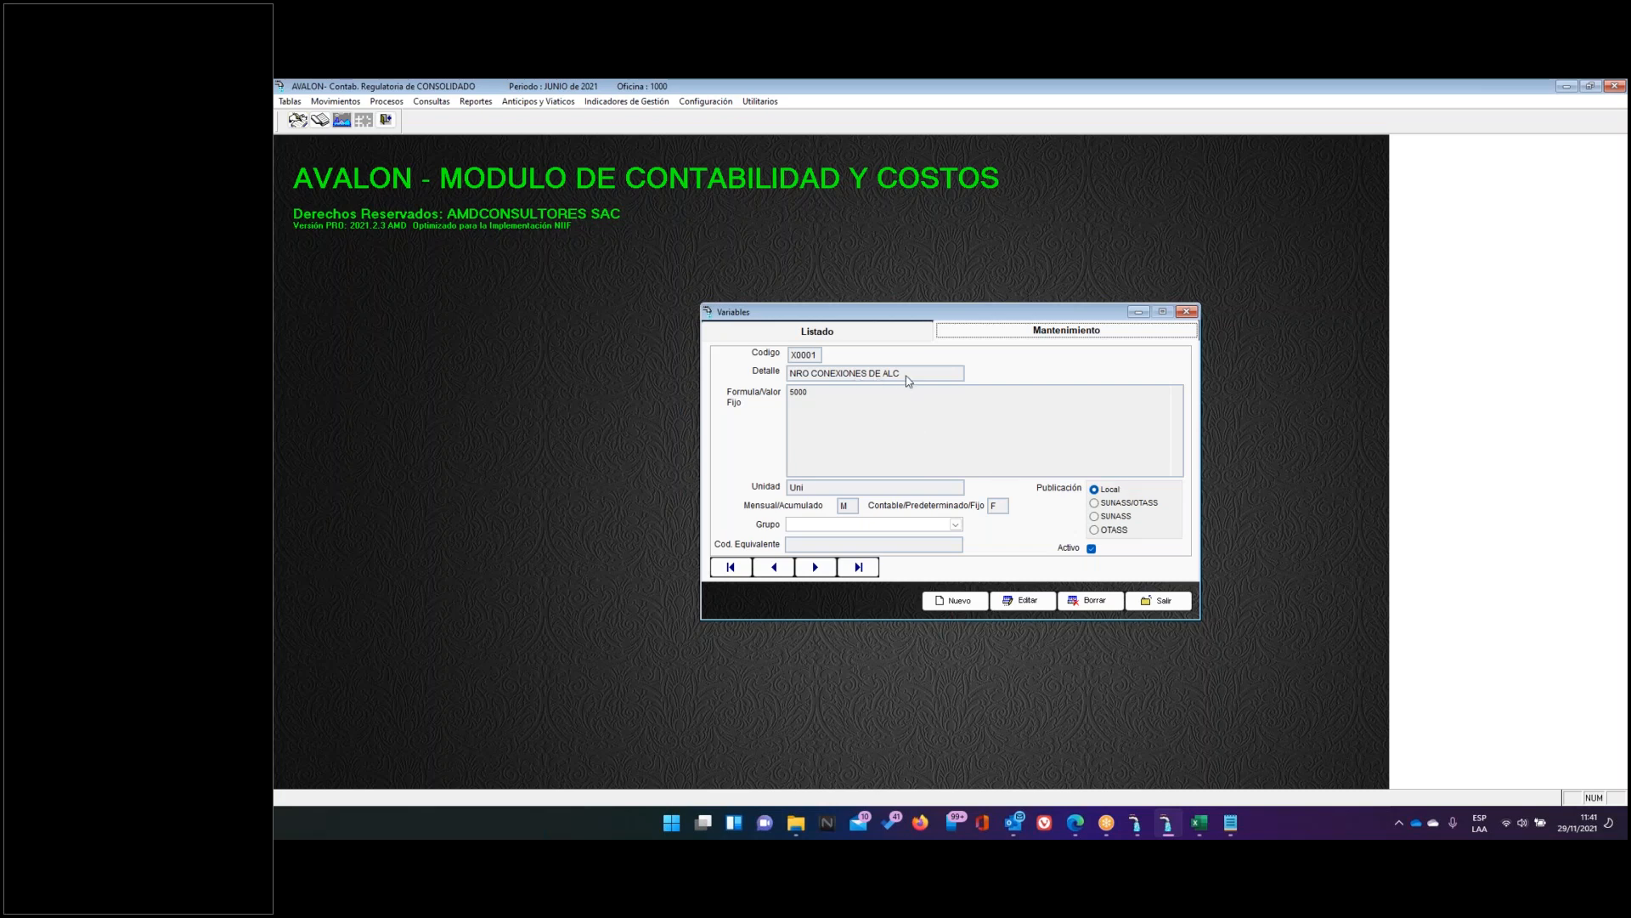
Try equivalent code V00456 and SUNASS publication on X0001, then discard and close
click(1025, 602)
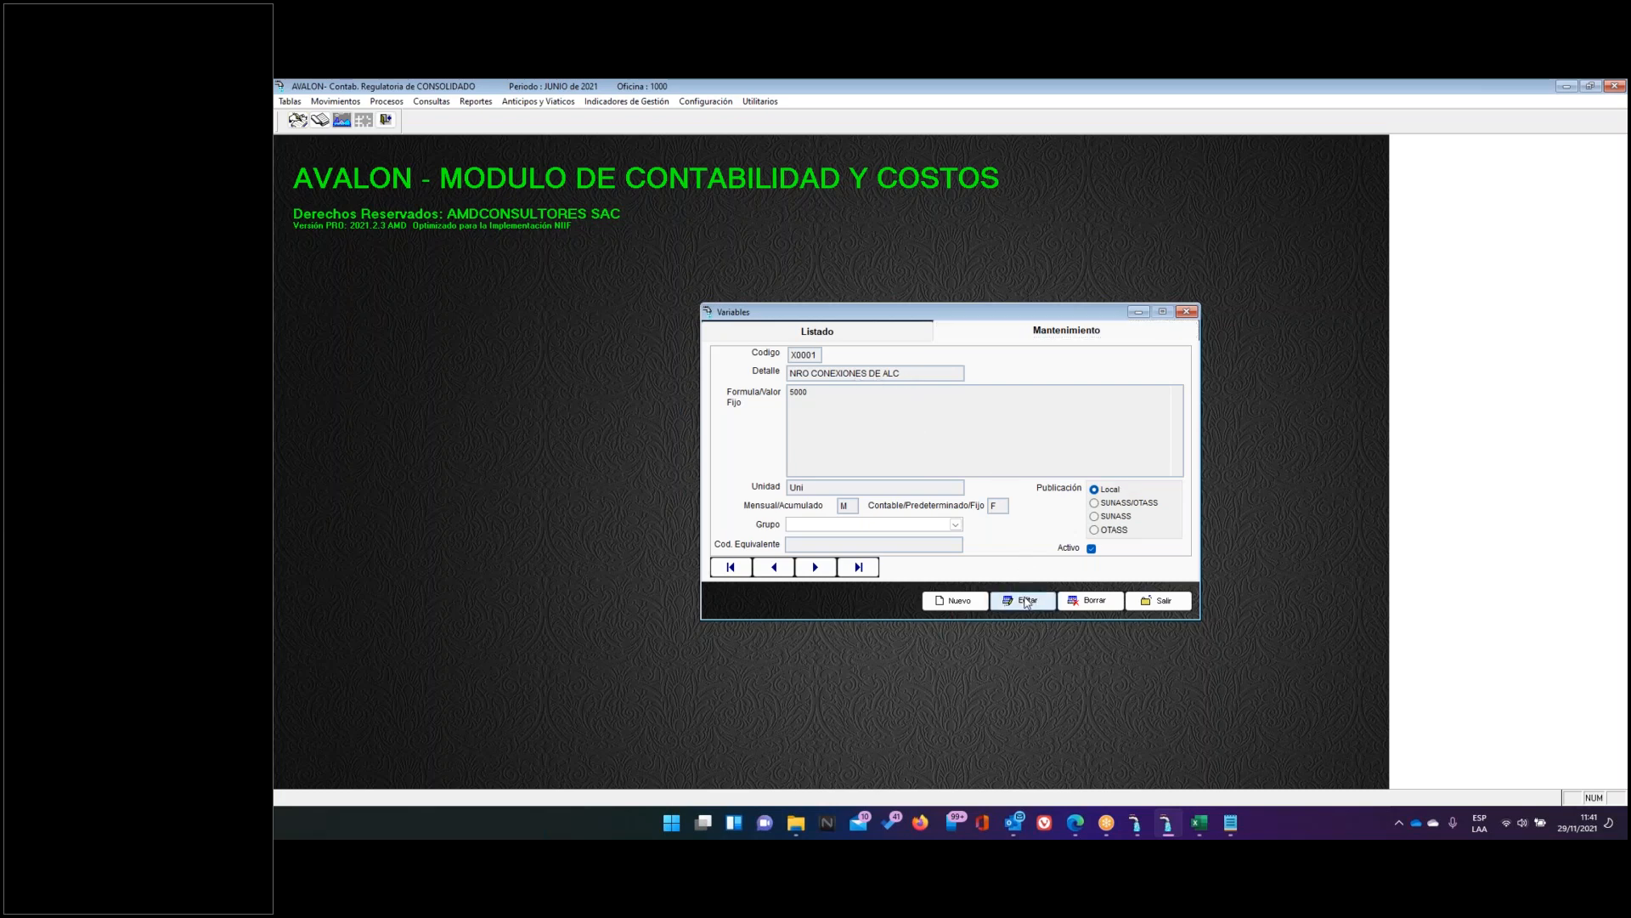
text(V00456)
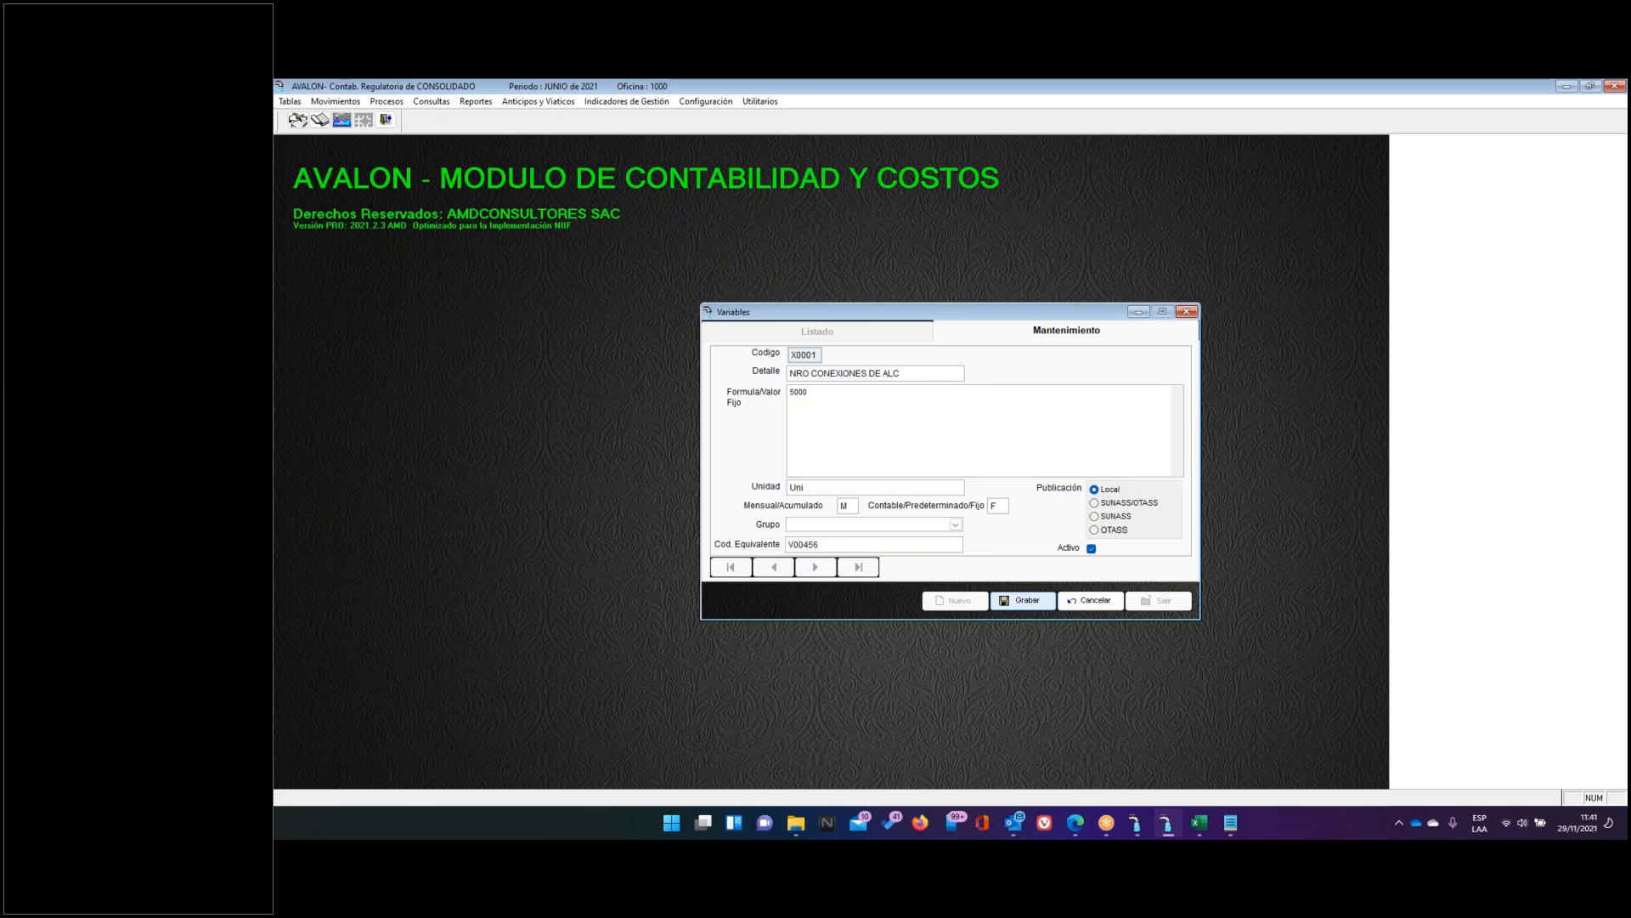
double_click(891, 545)
click(1095, 516)
click(1095, 606)
click(1140, 604)
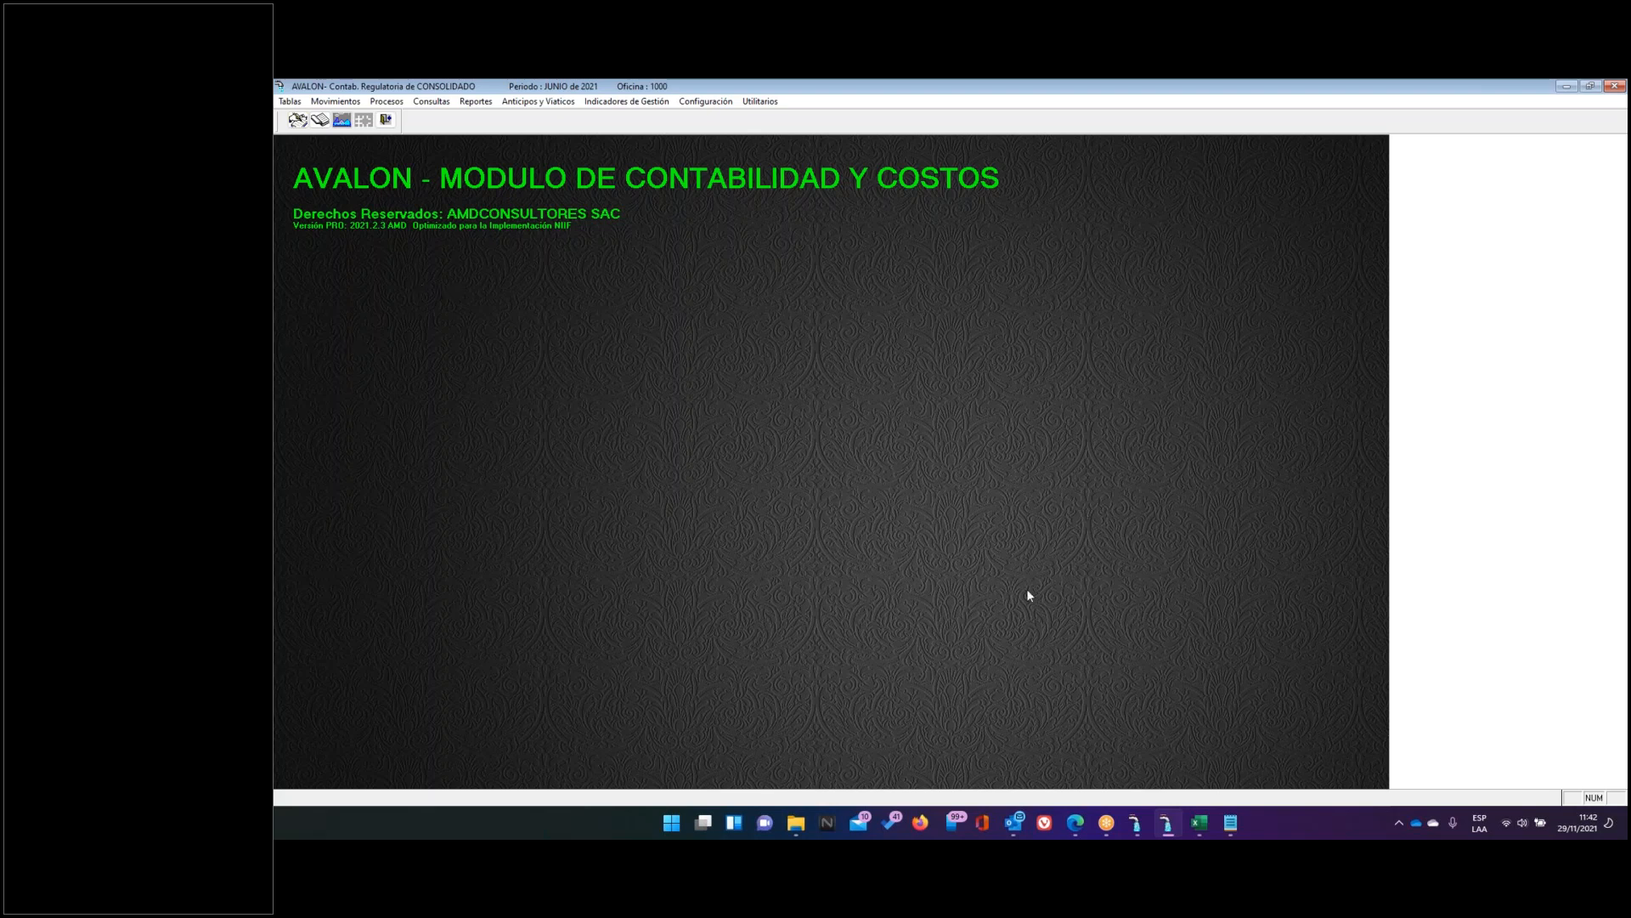
Review the stored Sunass user name and password in the general system parameters
click(694, 103)
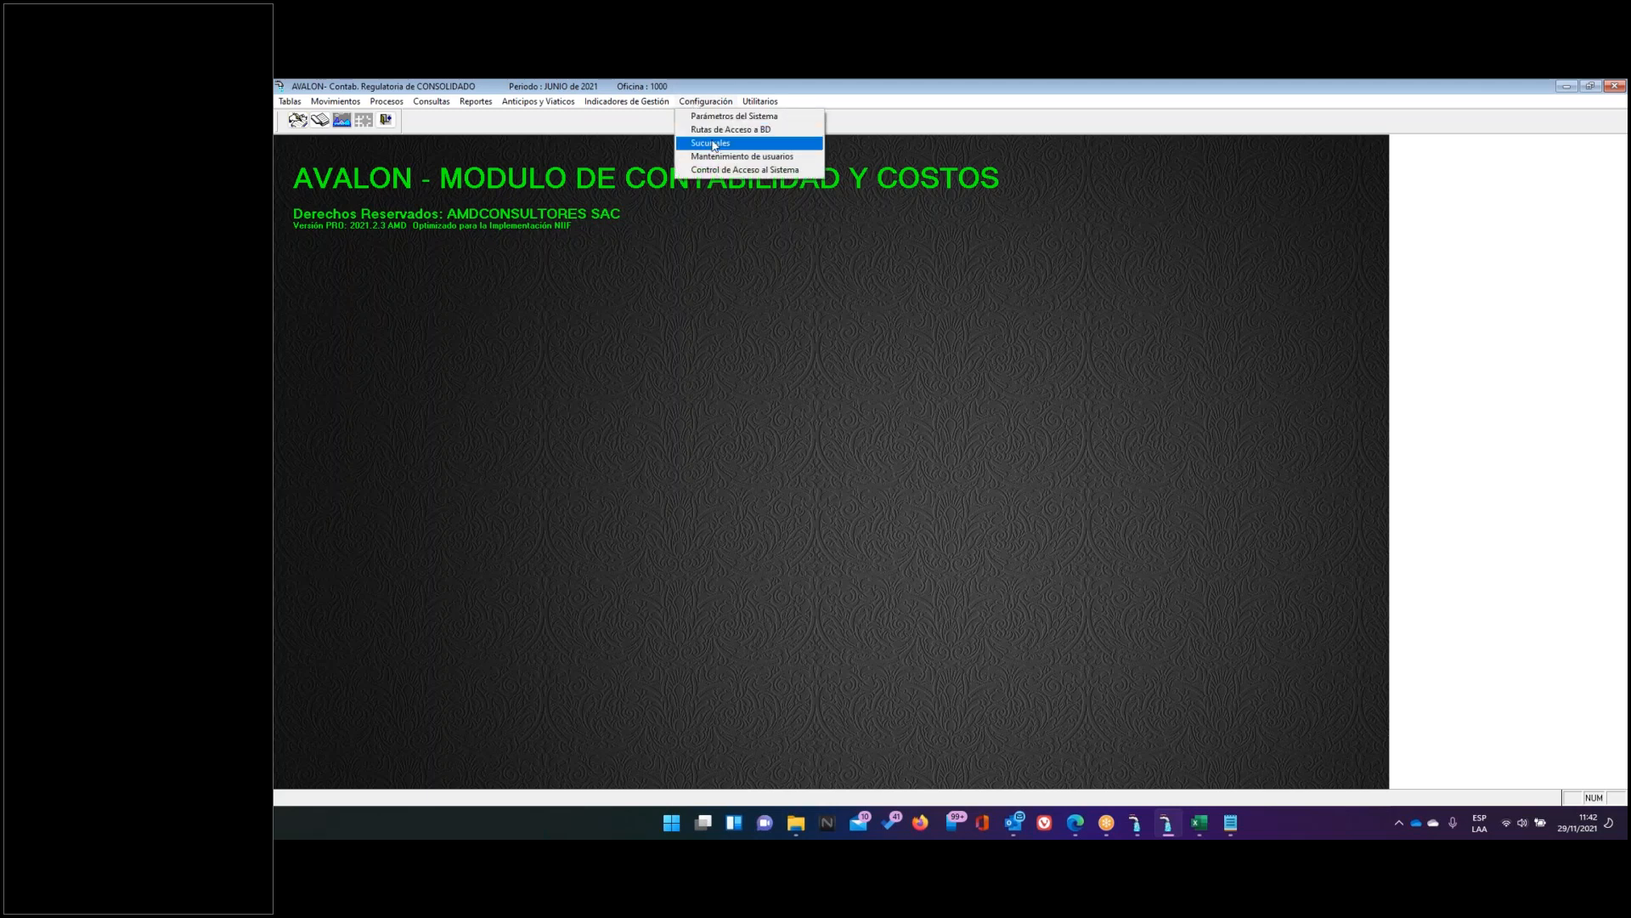
click(731, 117)
double_click(1265, 576)
click(1260, 612)
drag(1260, 613, 1134, 613)
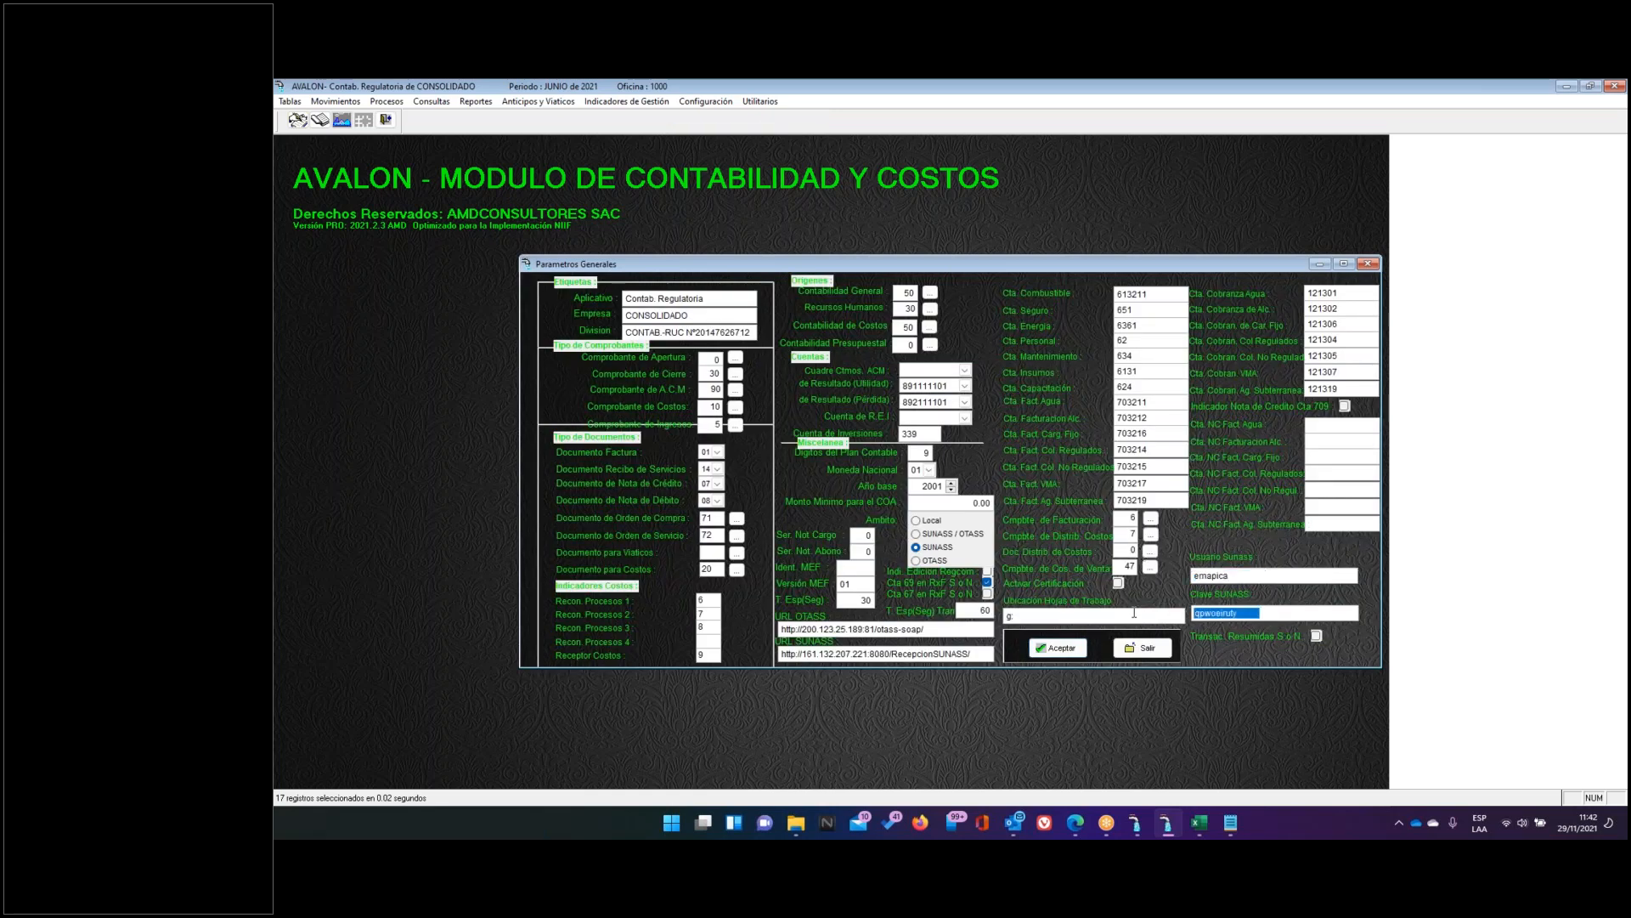
drag(1242, 575, 1163, 574)
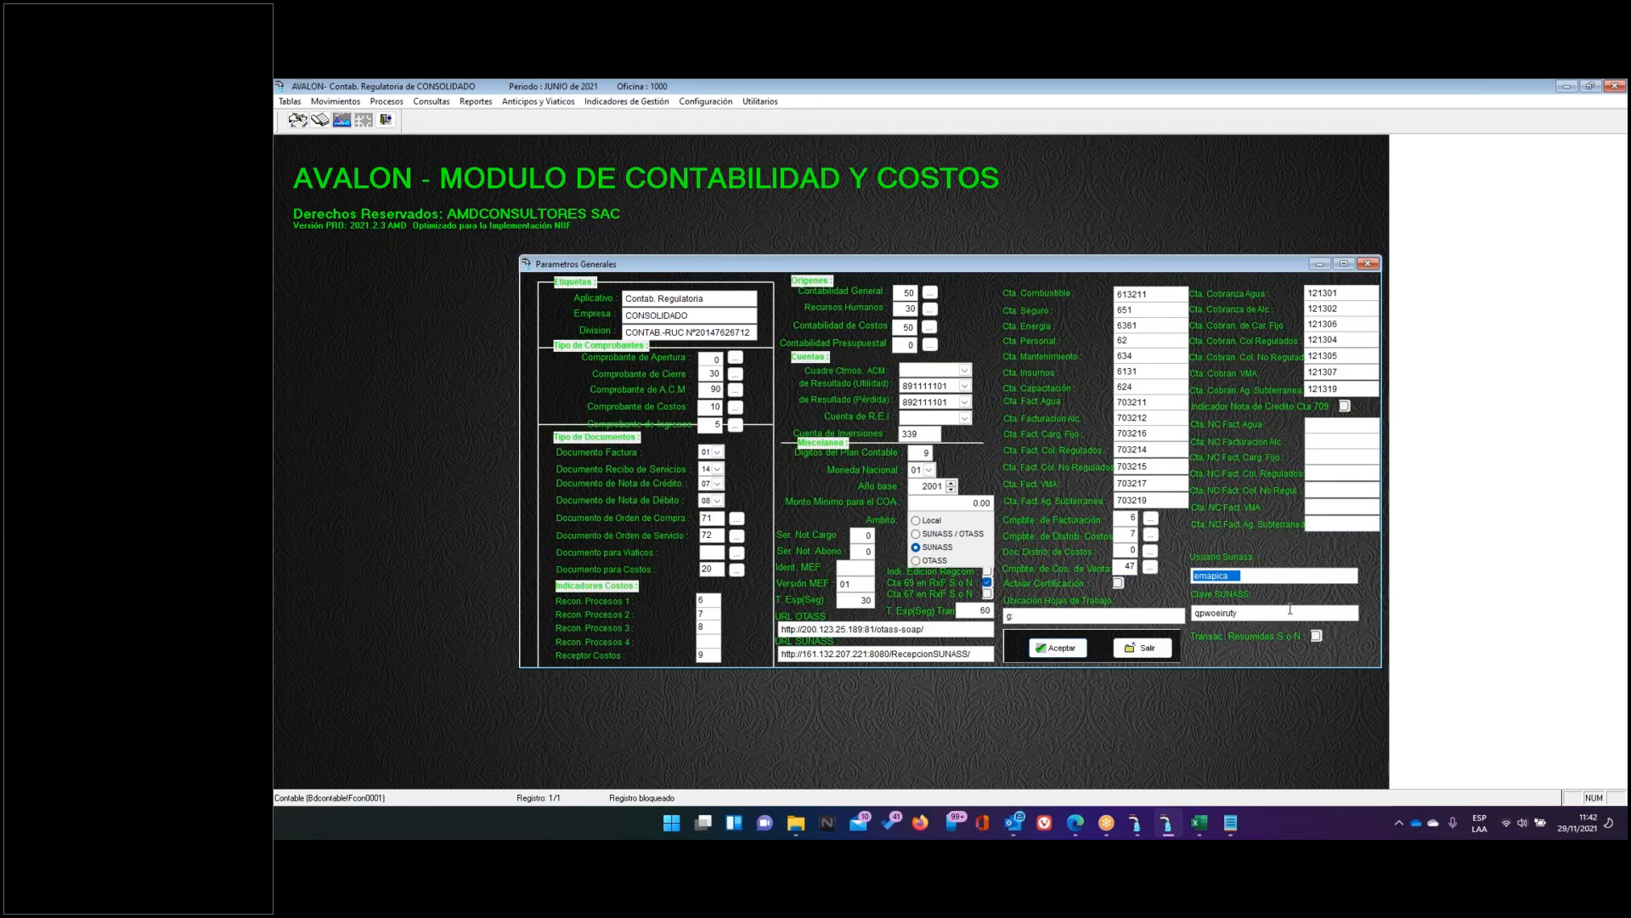
drag(1254, 615, 1183, 610)
drag(1171, 272, 1106, 274)
key(Escape)
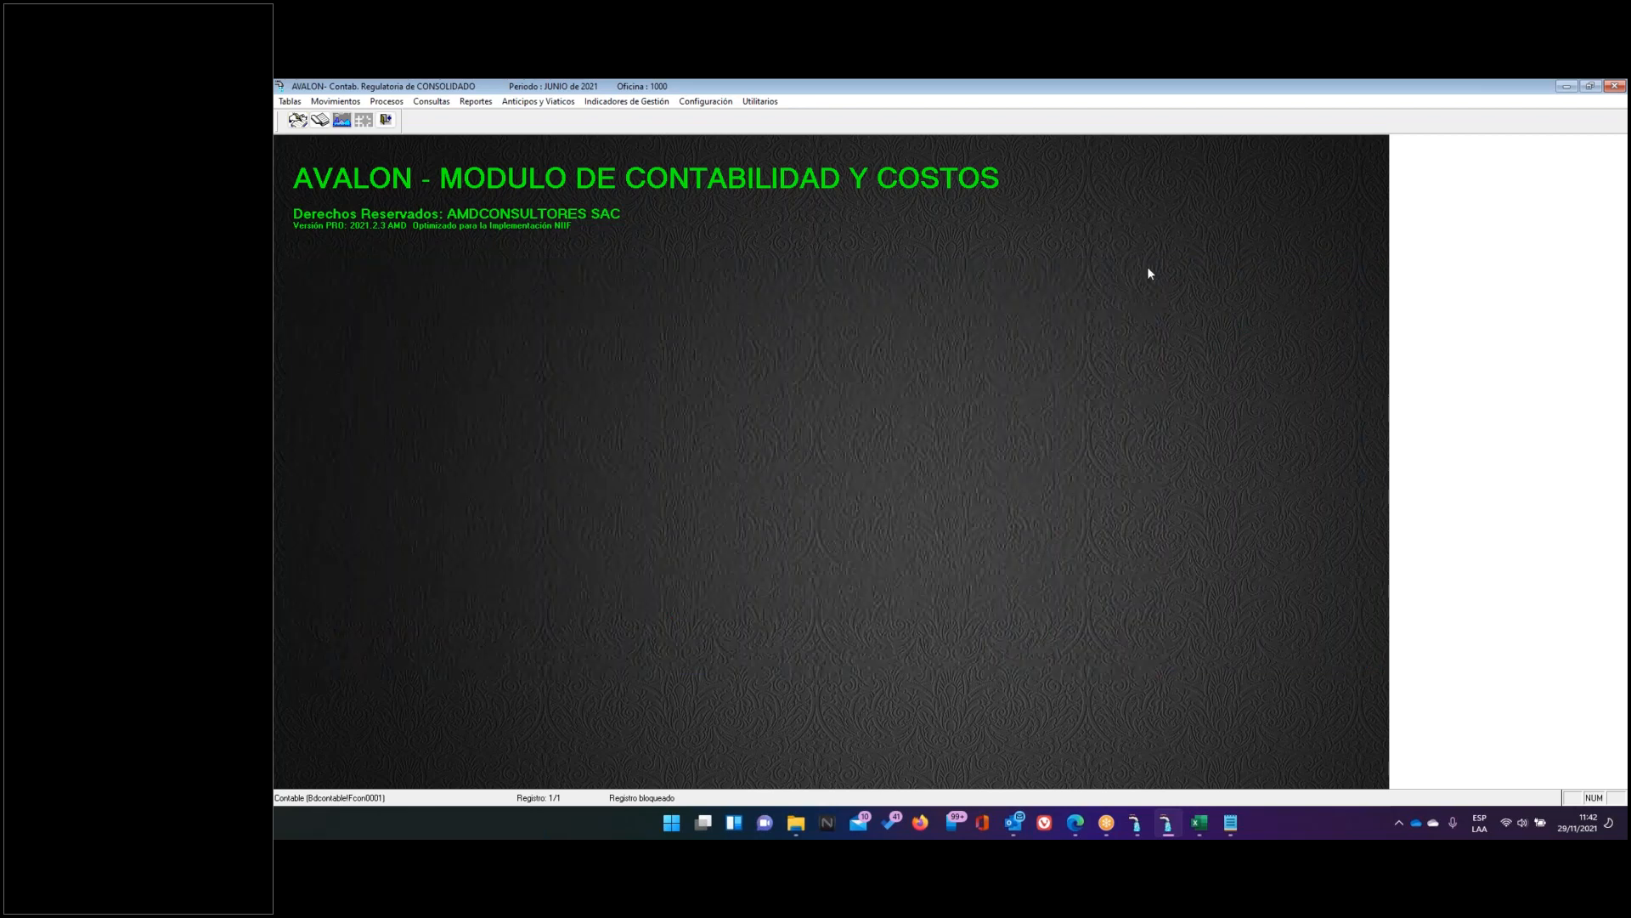
In the Sunass portal, set the company to 003-EMAPACOP S.A
click(1075, 823)
drag(592, 114, 492, 115)
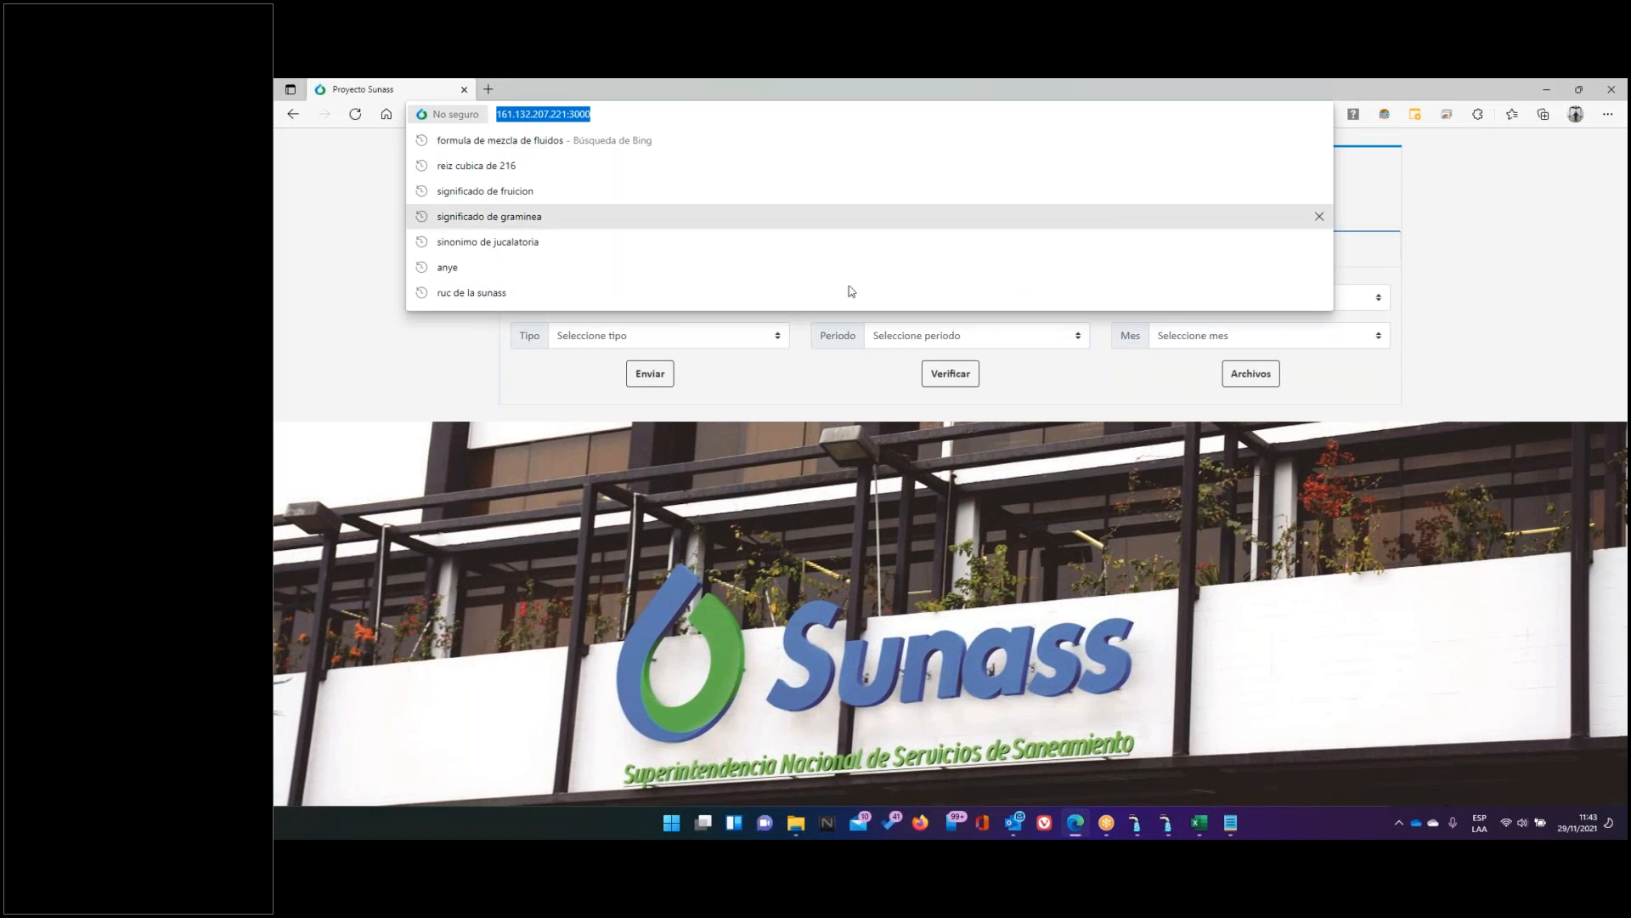
click(1450, 609)
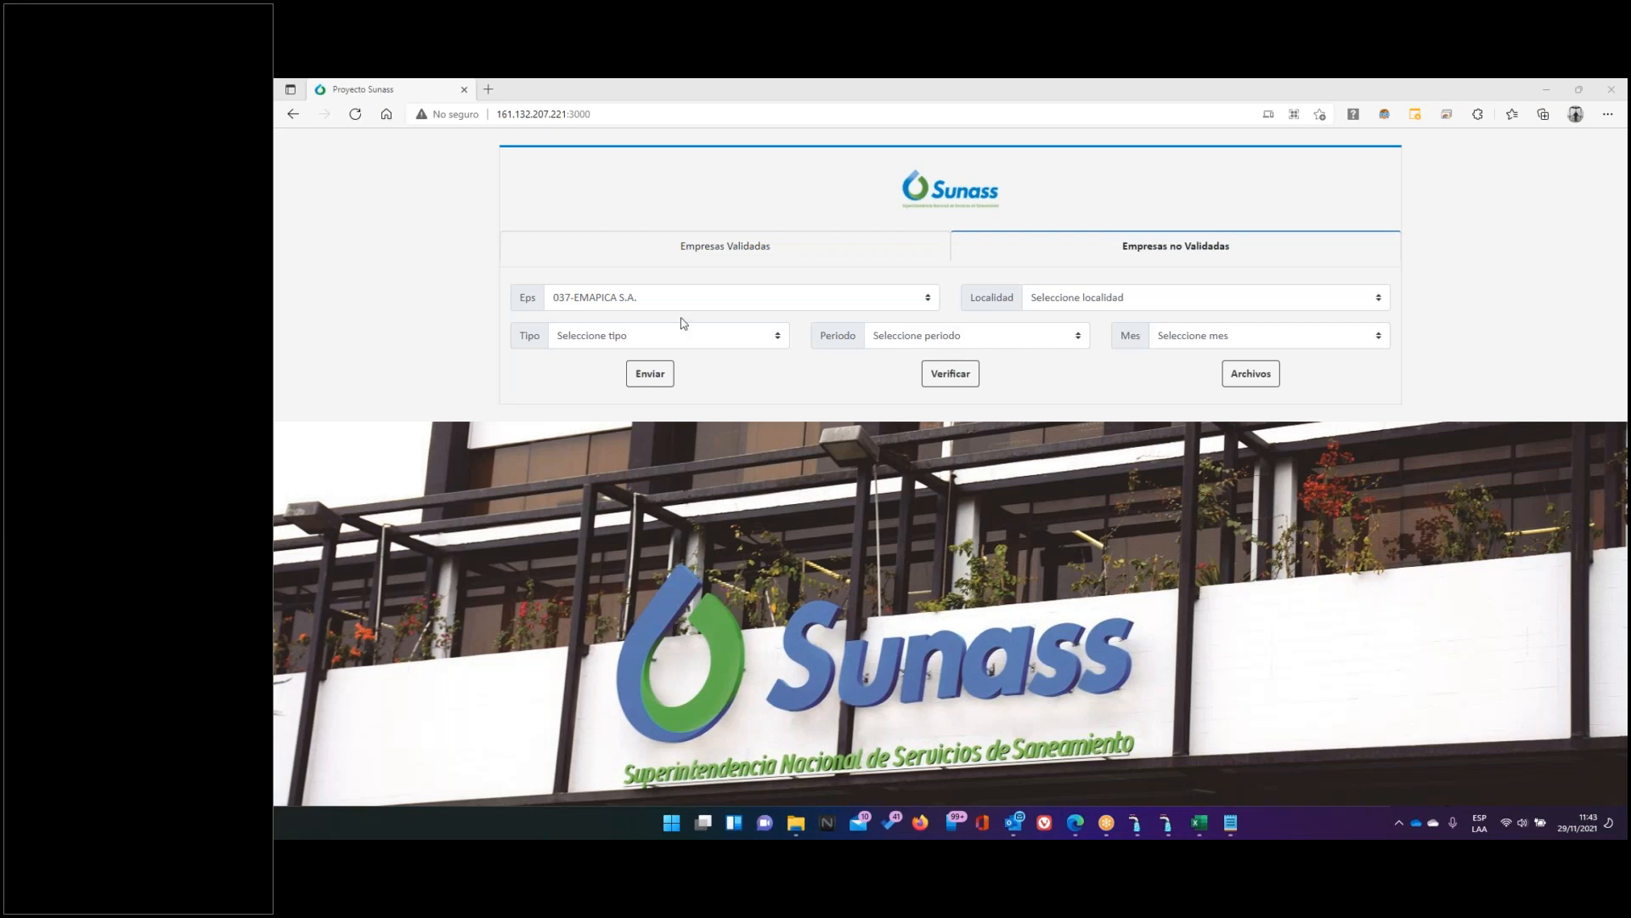
click(622, 301)
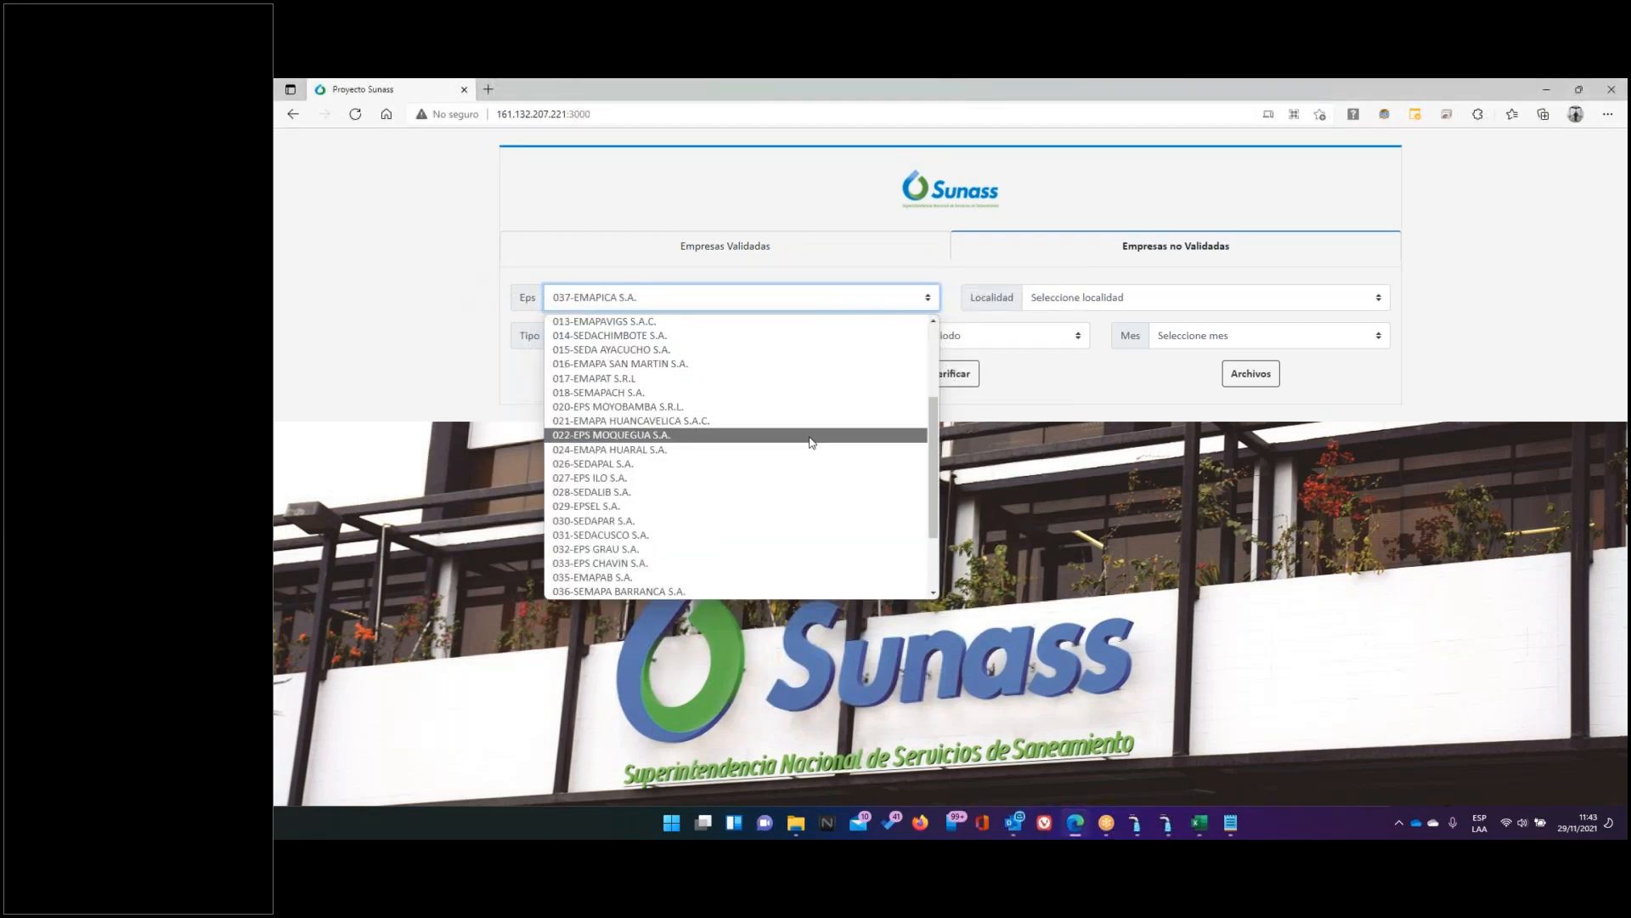
scroll(646, 417, up, 4)
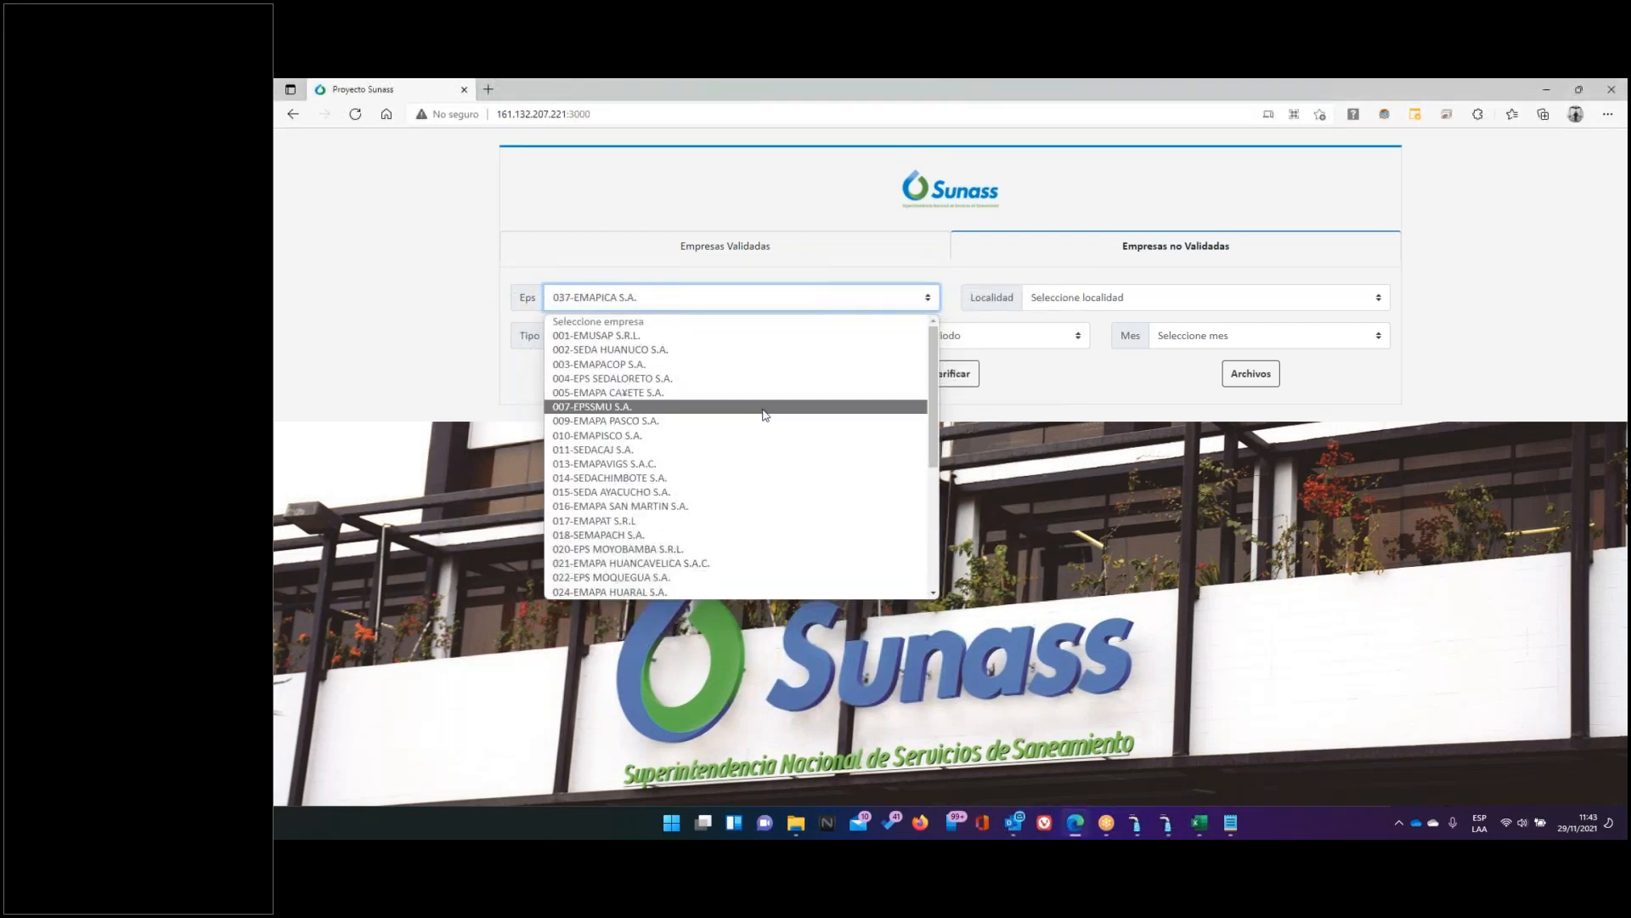
click(625, 364)
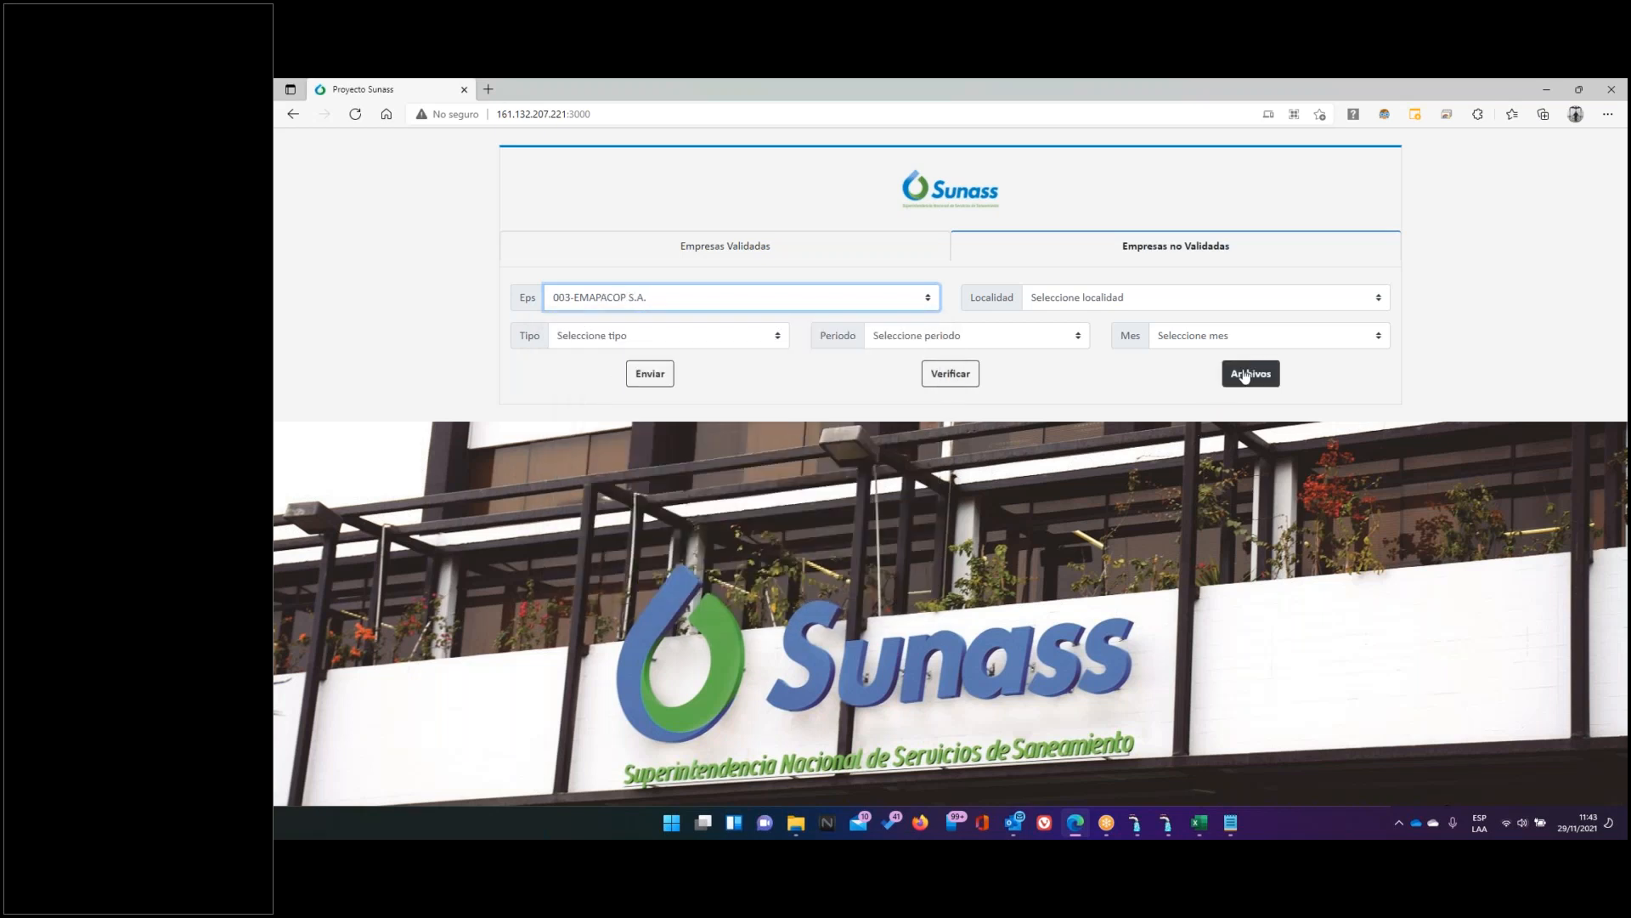
Show the server files (Archivos) for 005-EMAPA CAÑETE S.A
click(1244, 375)
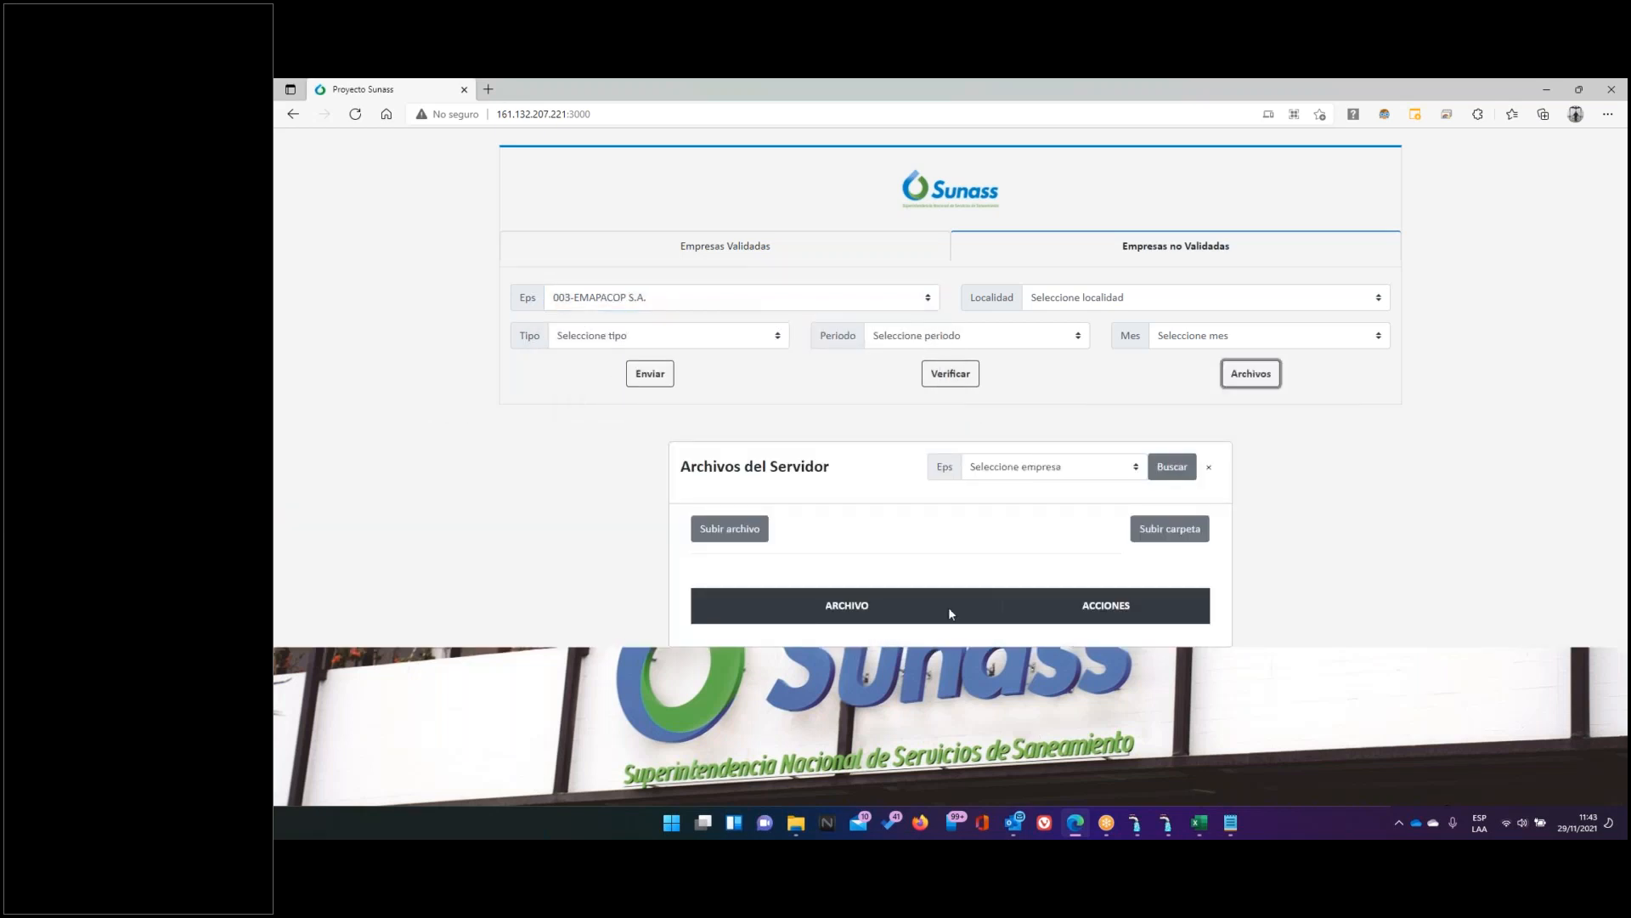
click(1160, 471)
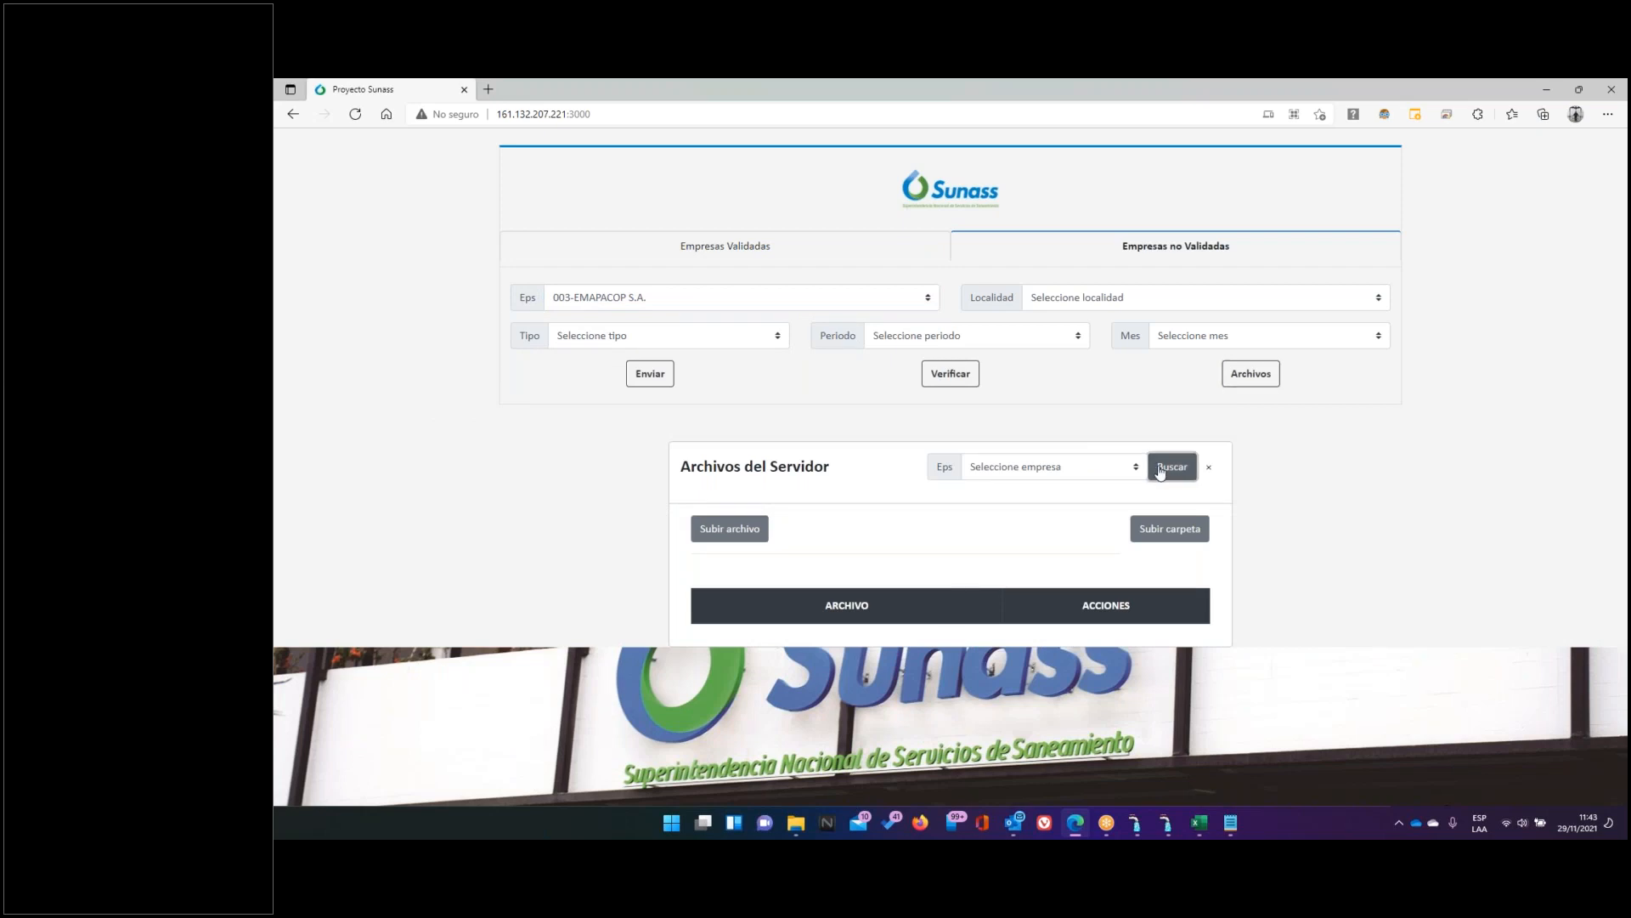
click(1070, 466)
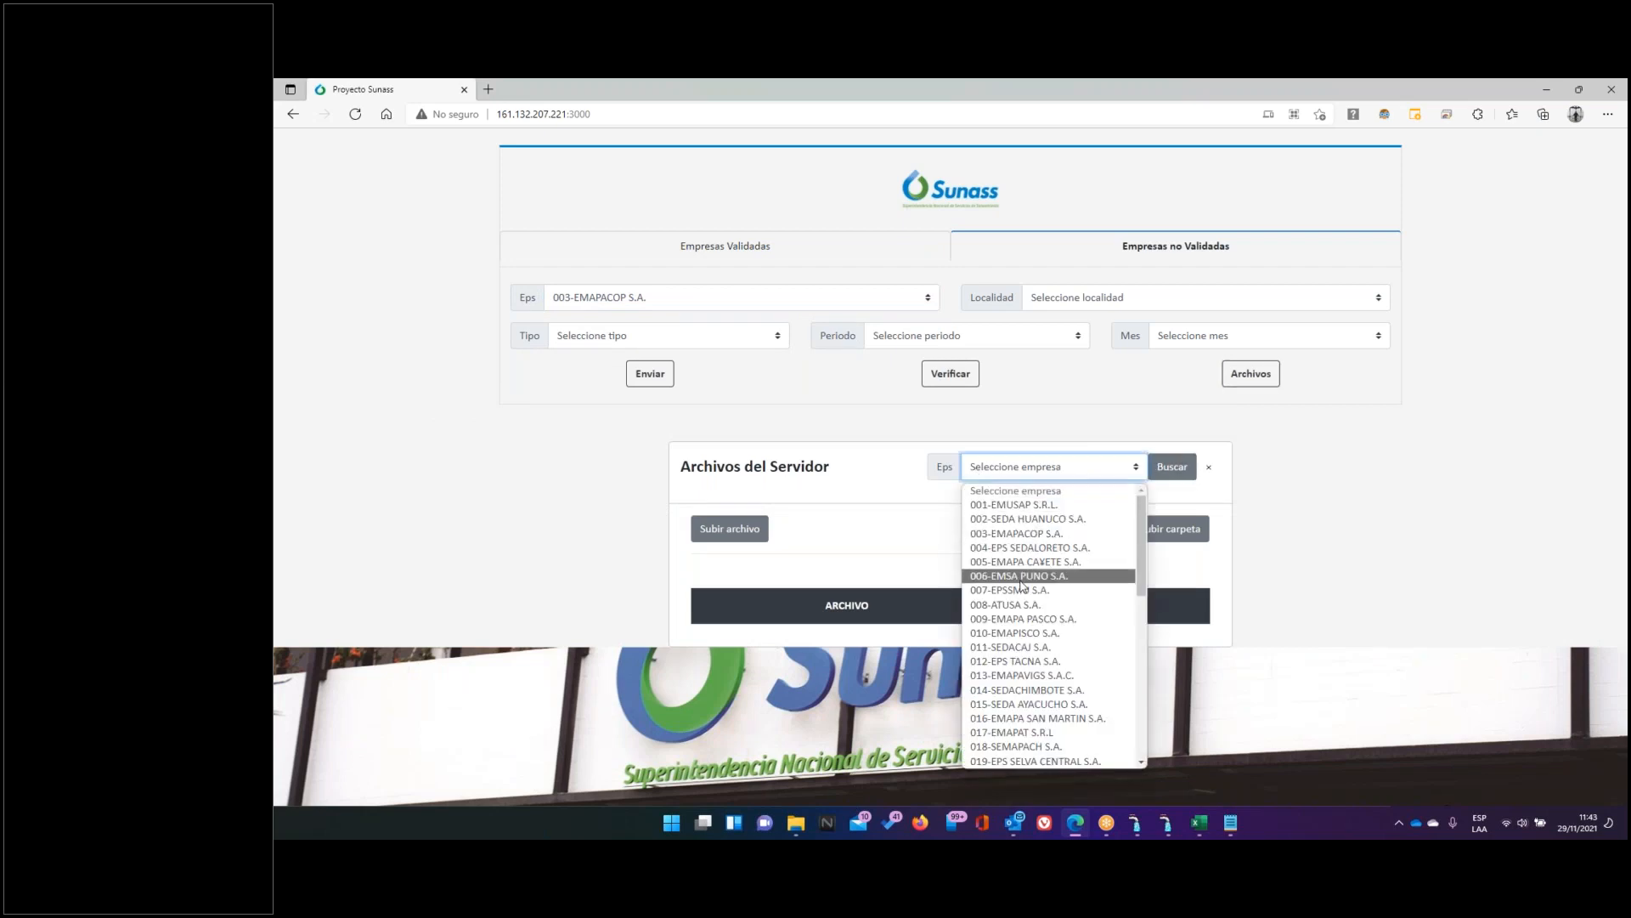
click(1022, 564)
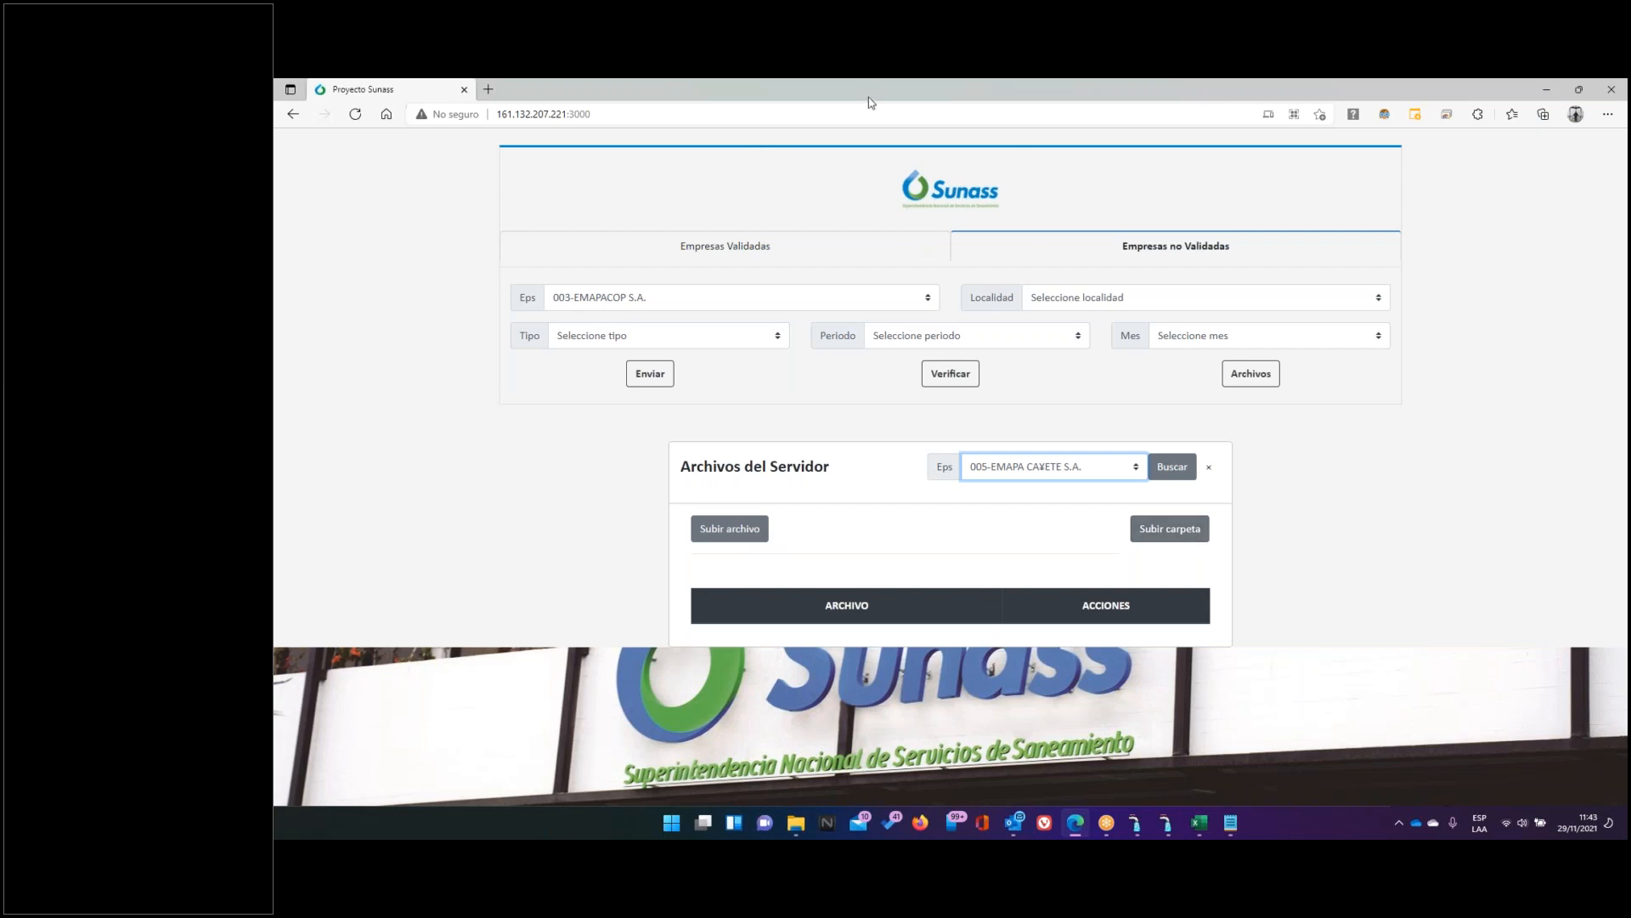
click(832, 88)
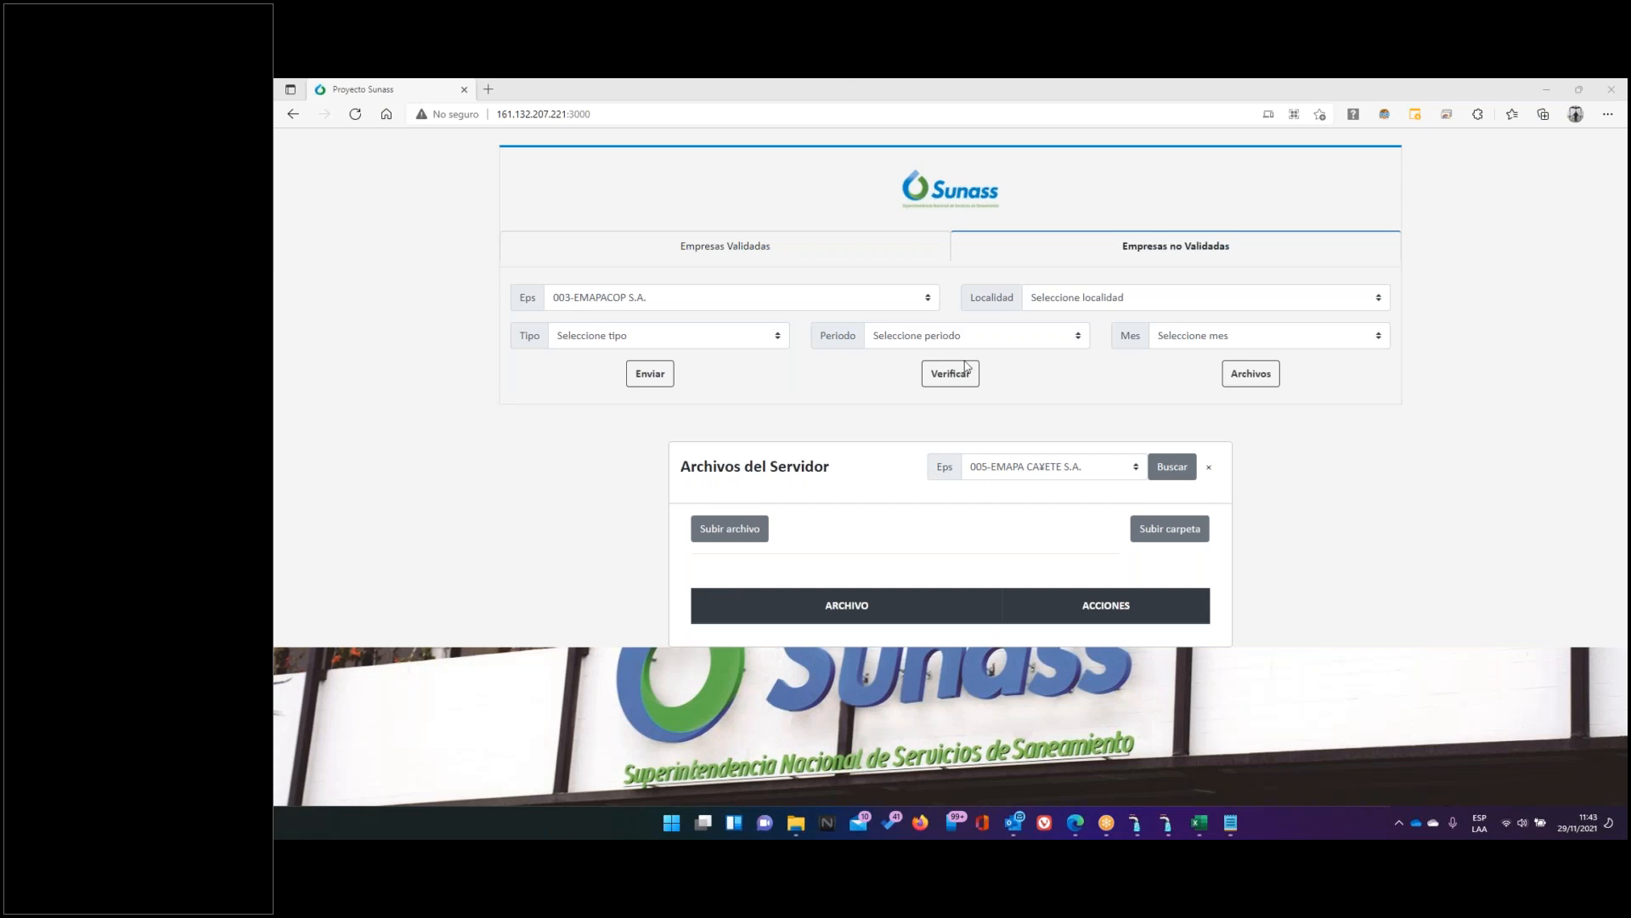
key(alt+Tab)
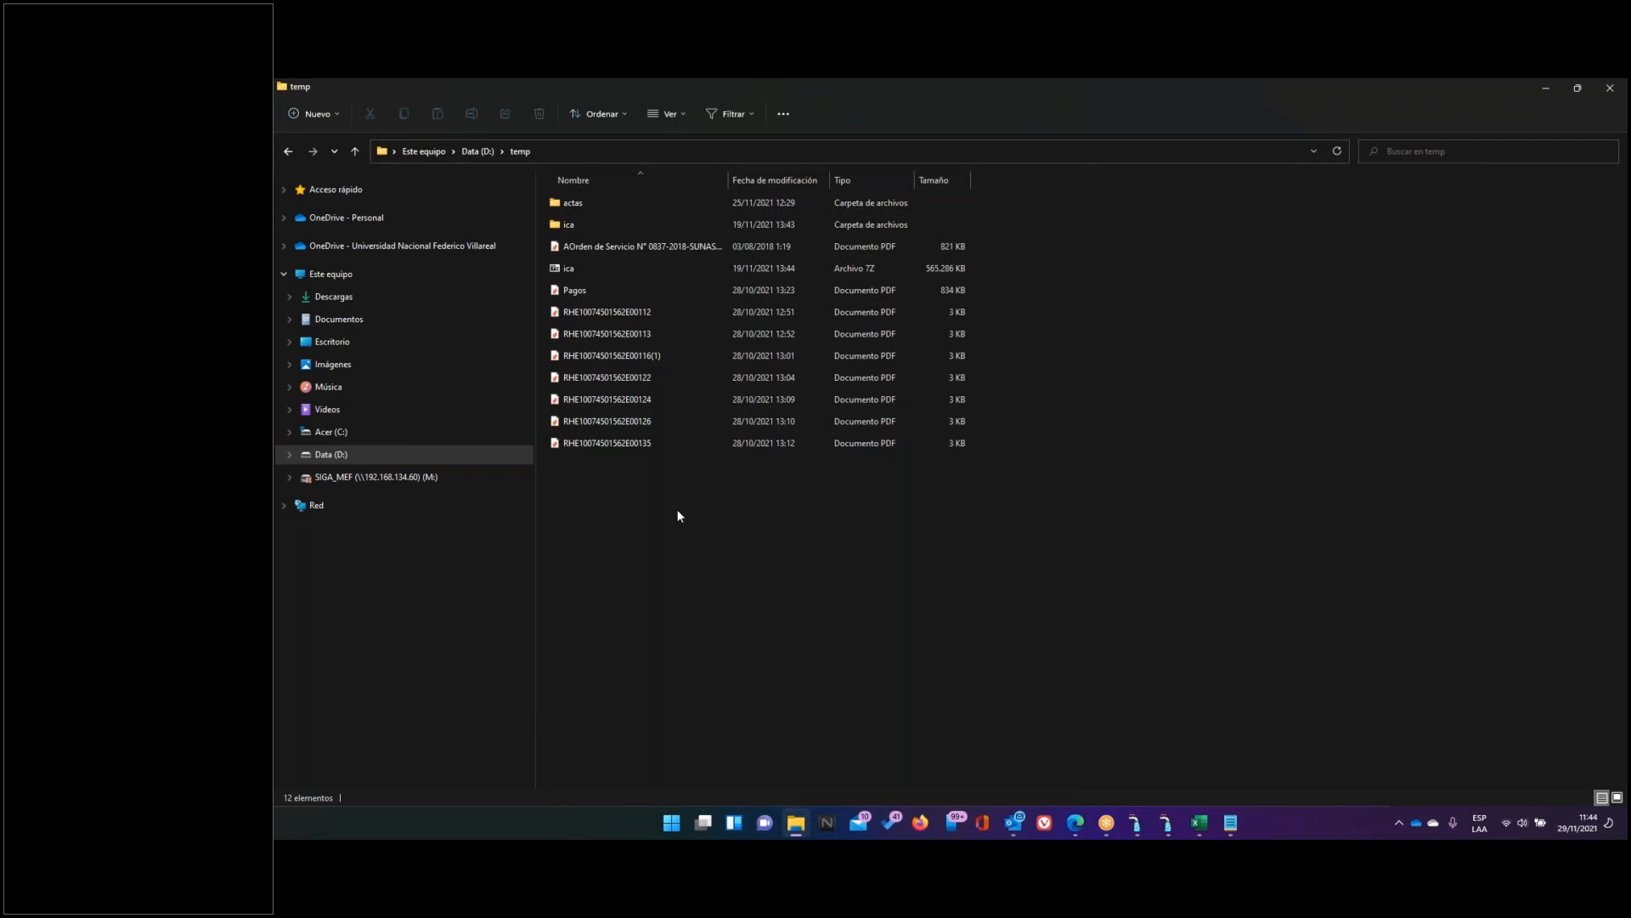
Create a new folder 'Ocubre 2021' inside temp and open it
right_click(679, 511)
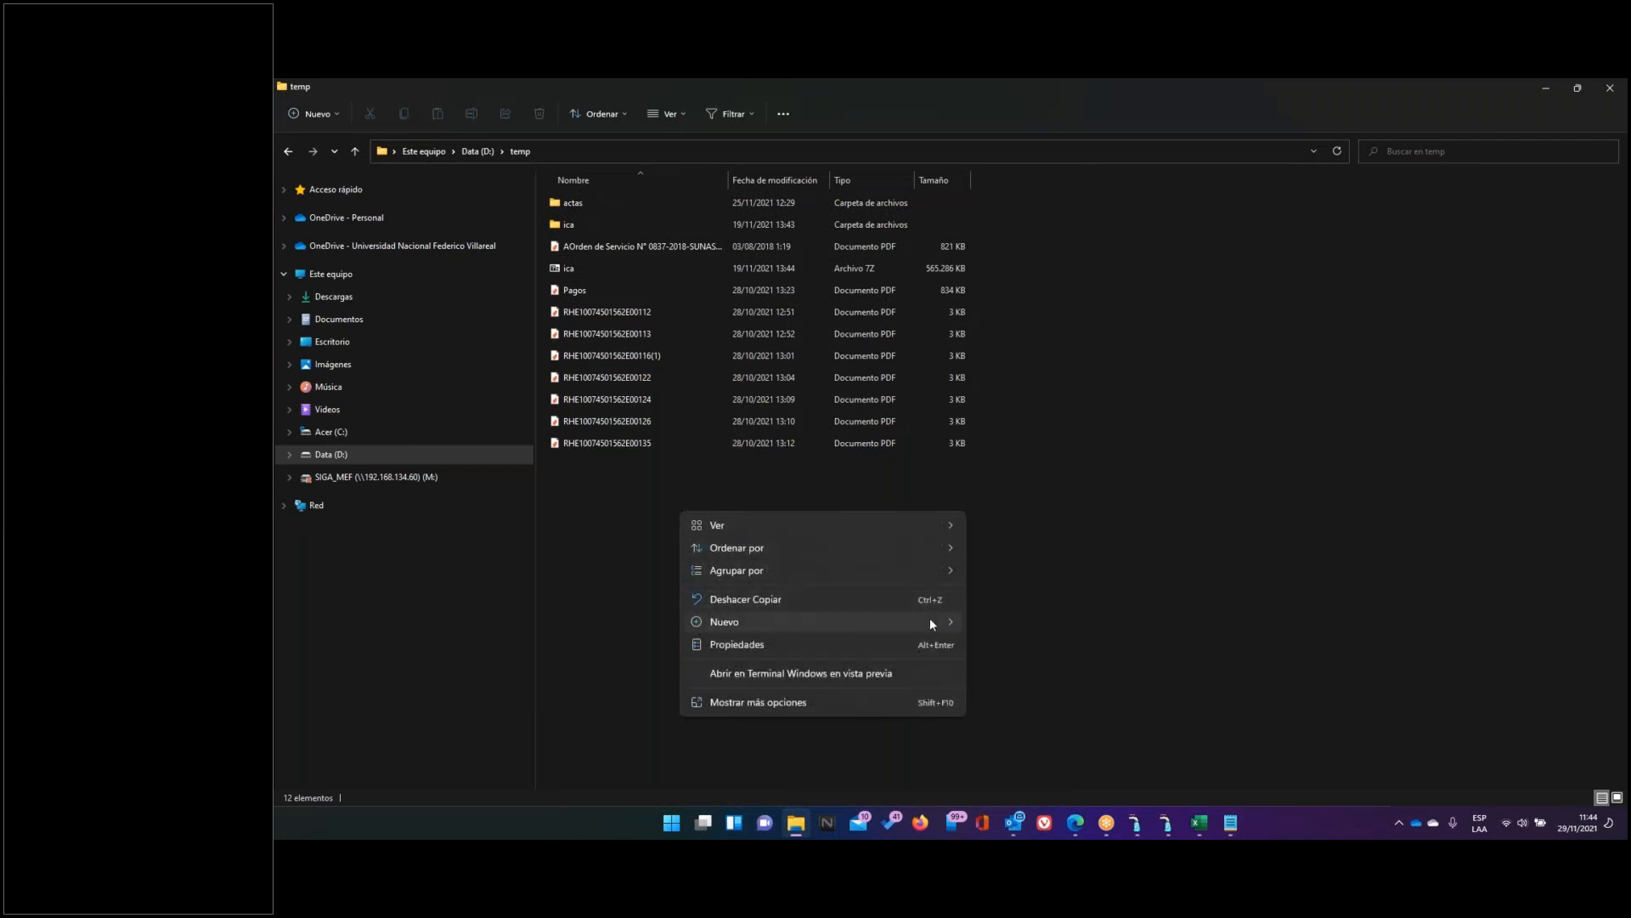
mouse_move(945, 620)
click(1011, 326)
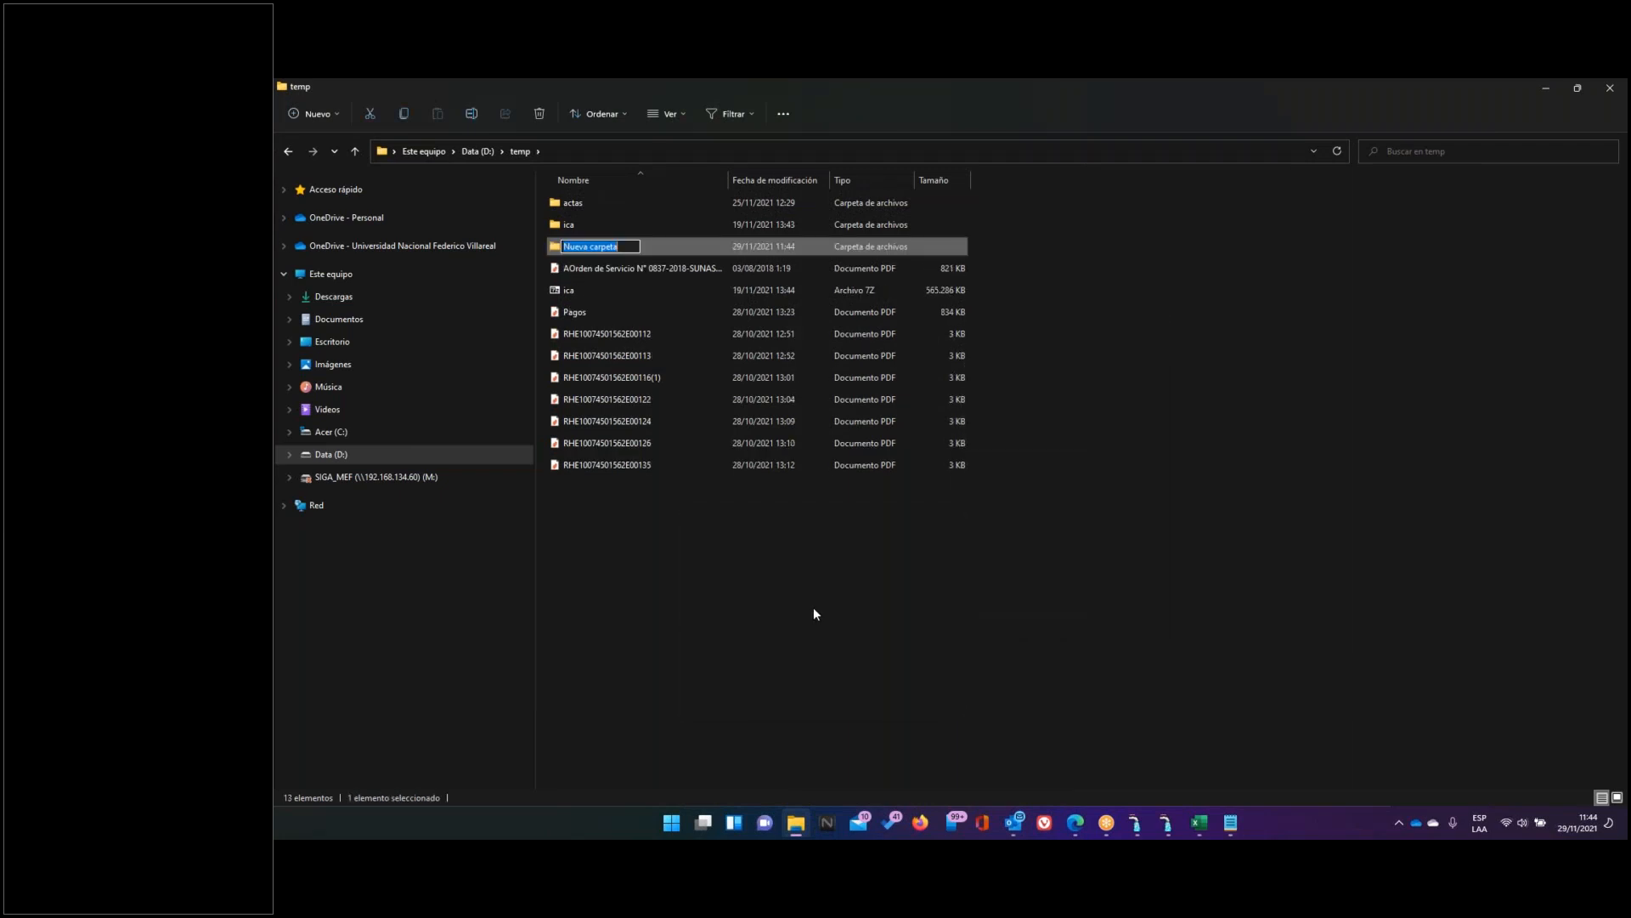
key(BackSpace)
text(Ocubre 2021)
key(Return)
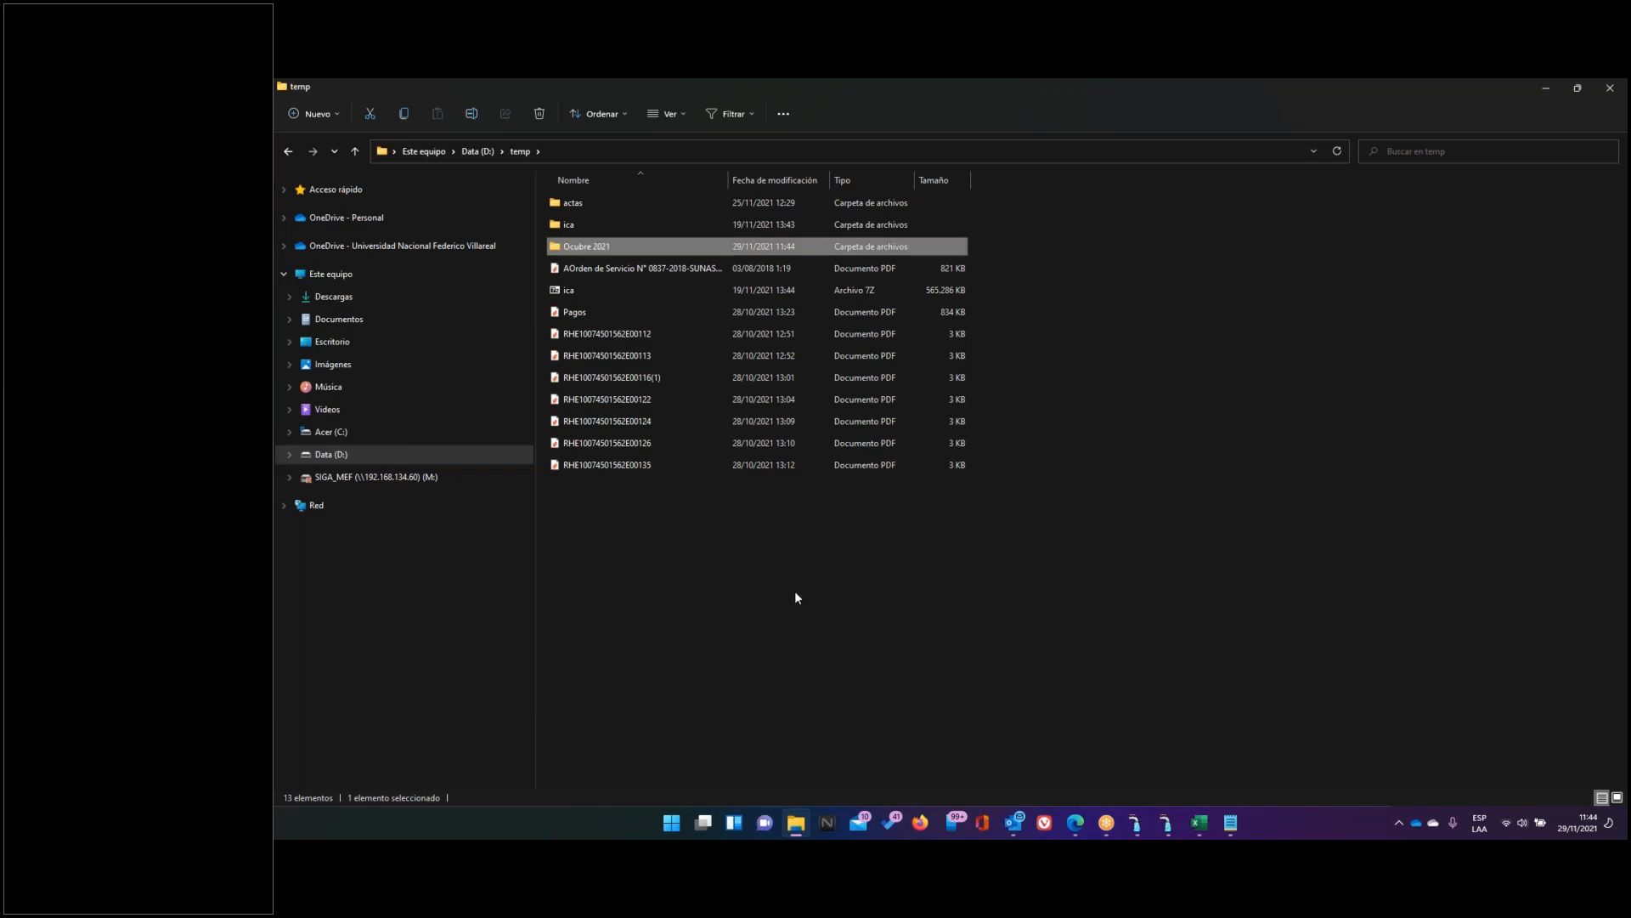
double_click(666, 248)
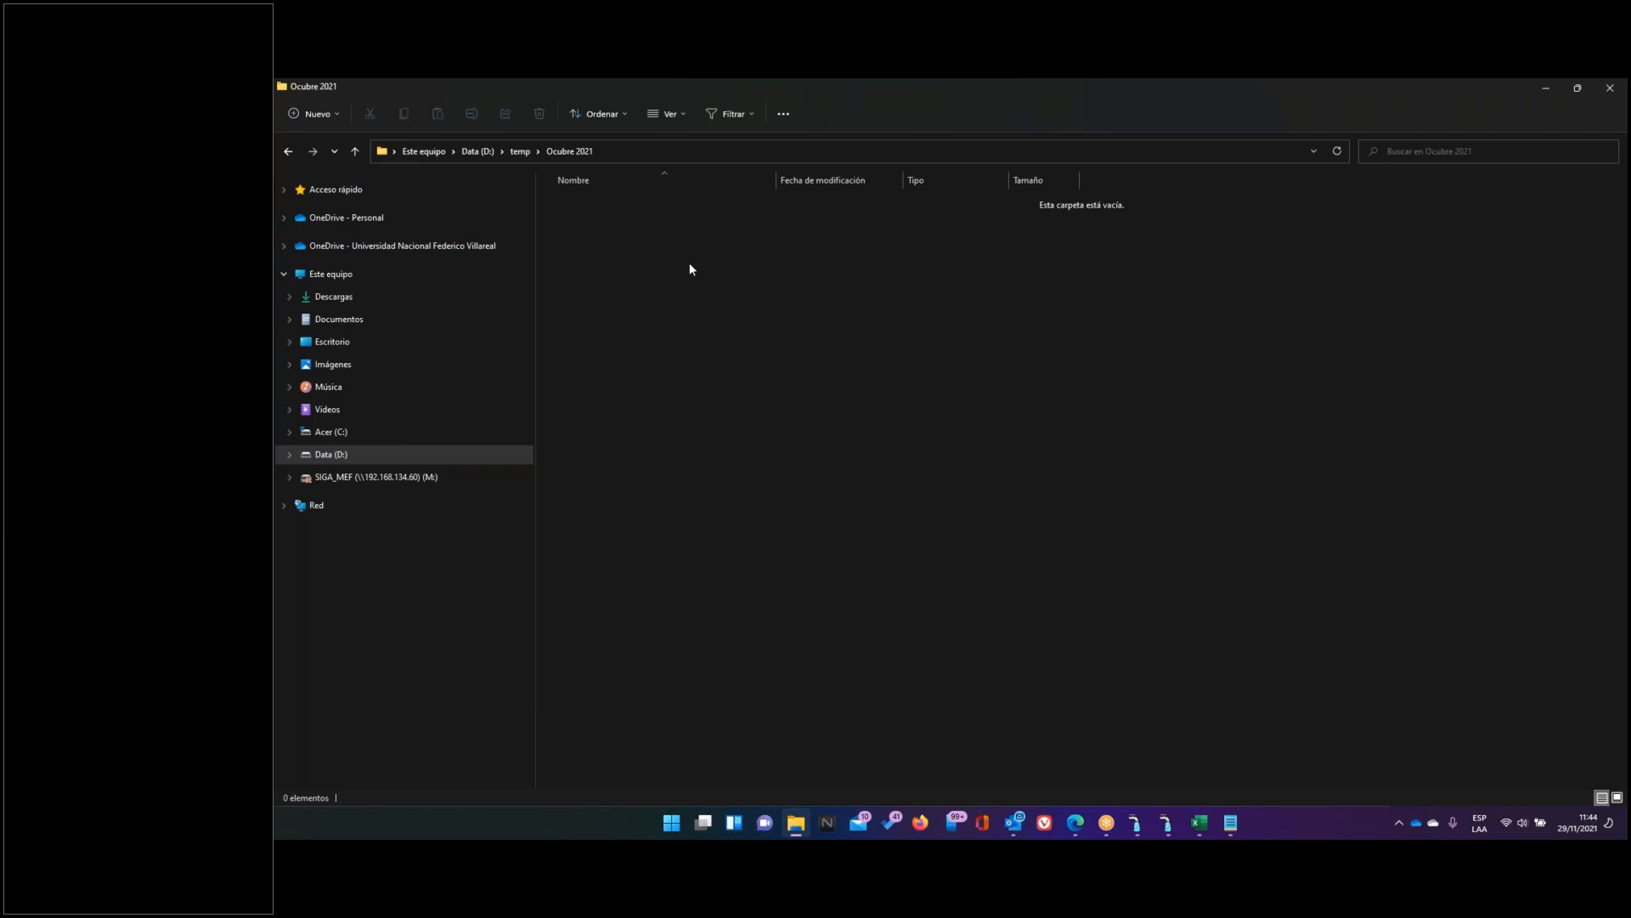
Generate the trial balance report preview with 9 account digits
click(1168, 822)
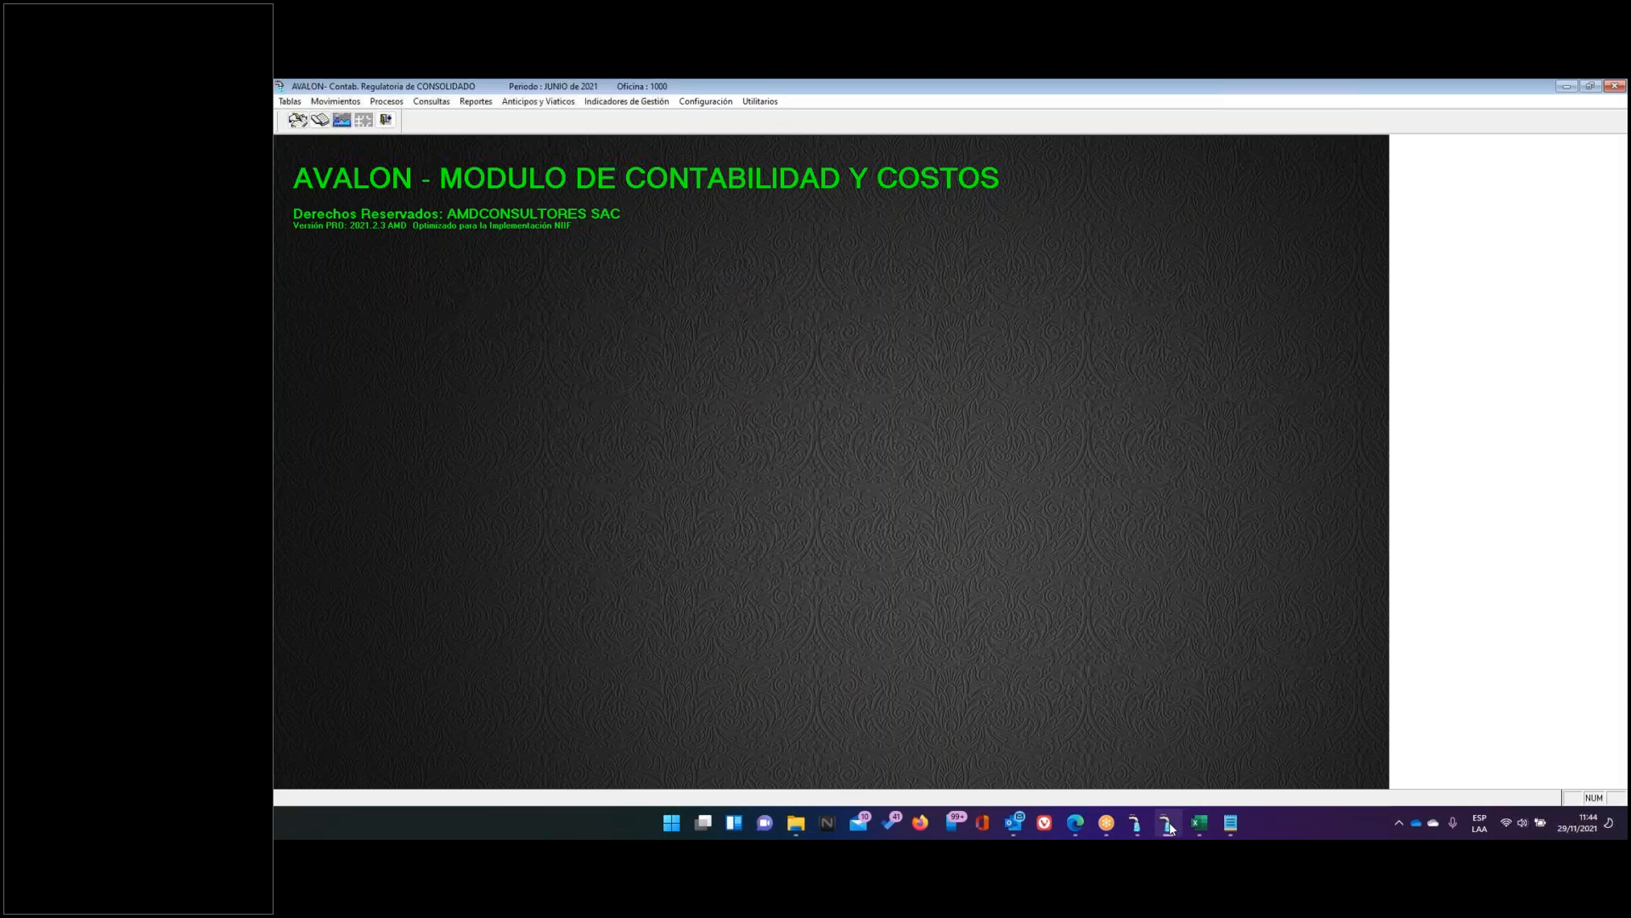
click(476, 101)
click(461, 84)
click(461, 103)
click(583, 228)
click(1088, 429)
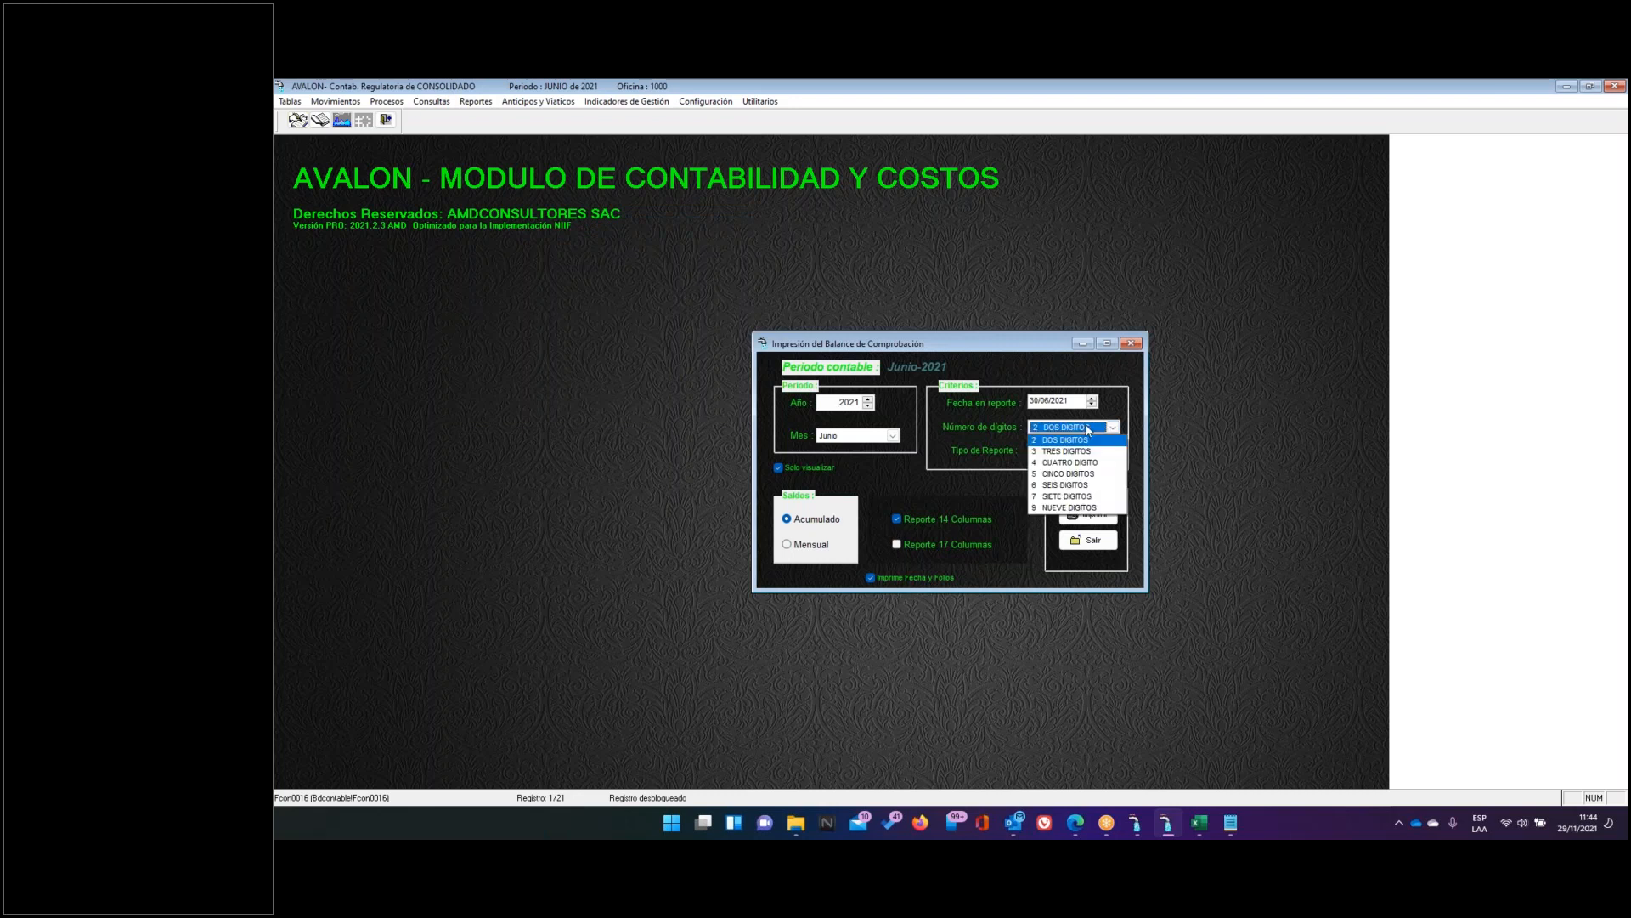
click(1065, 515)
click(1109, 513)
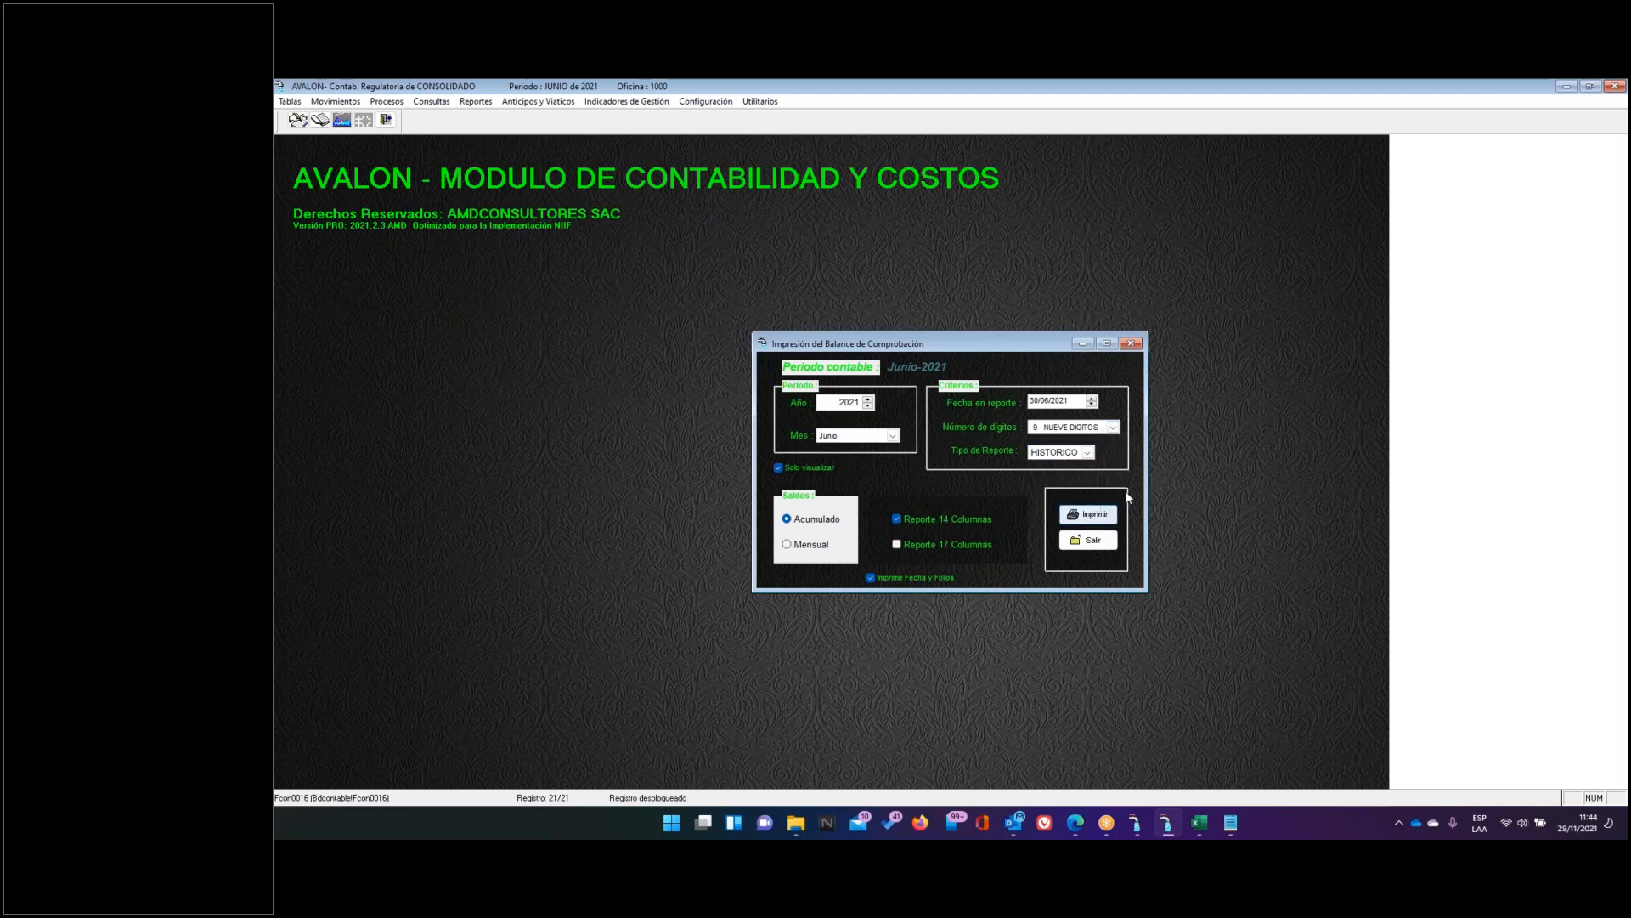
click(1067, 520)
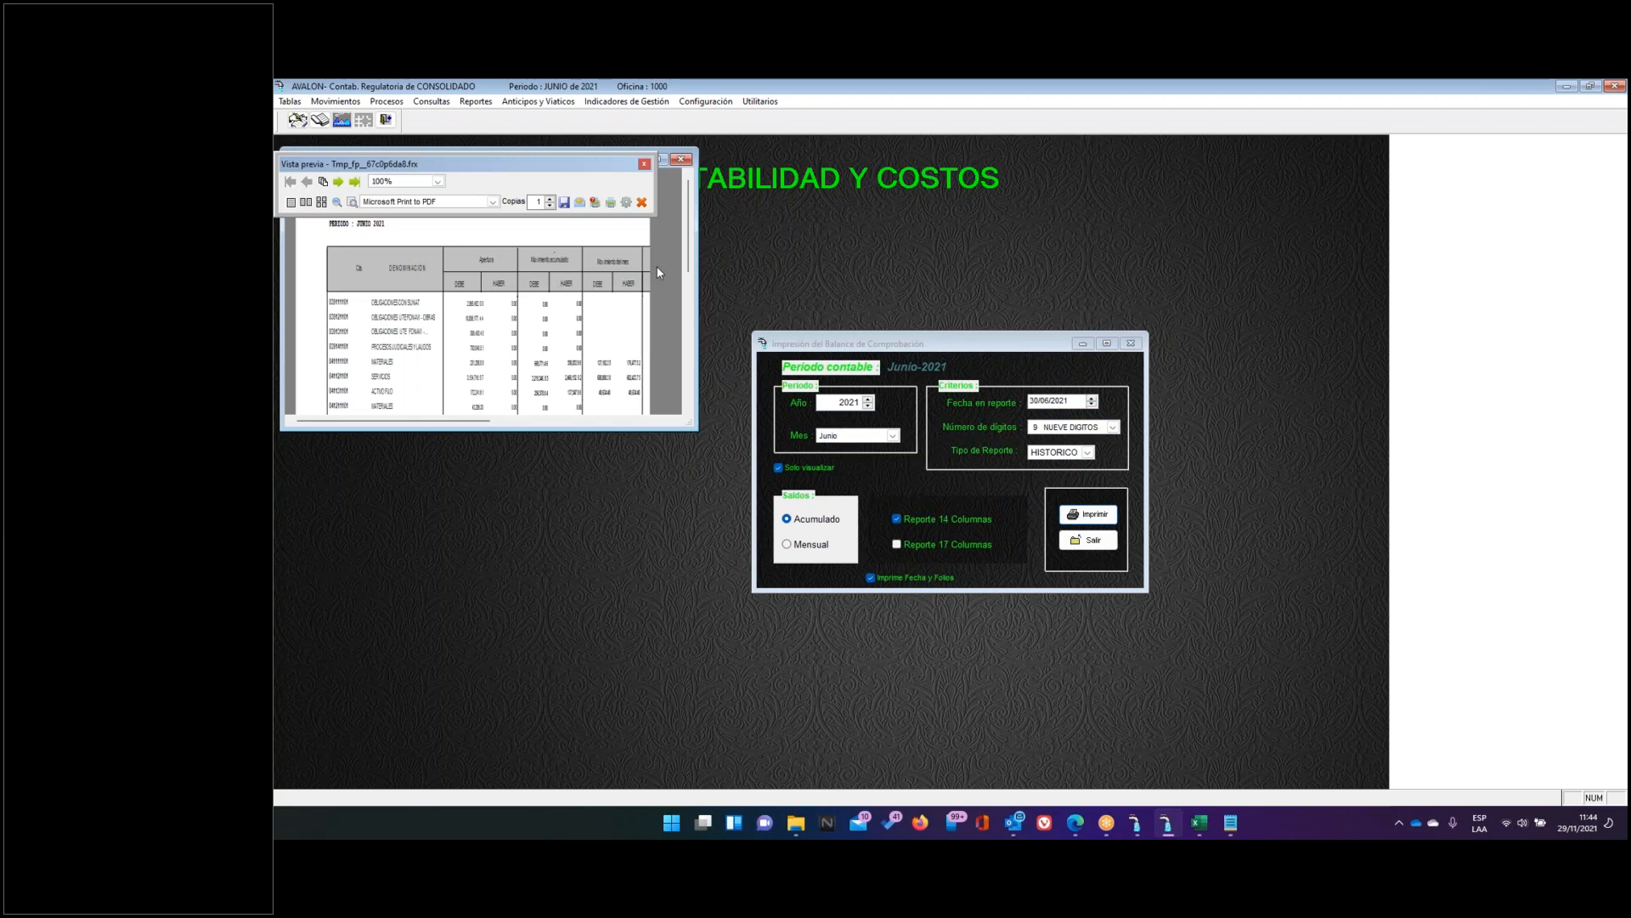
Save the report as Xls 'Balance-Junio 2021' in D:\temp\Ocubre 2021
click(564, 203)
click(614, 251)
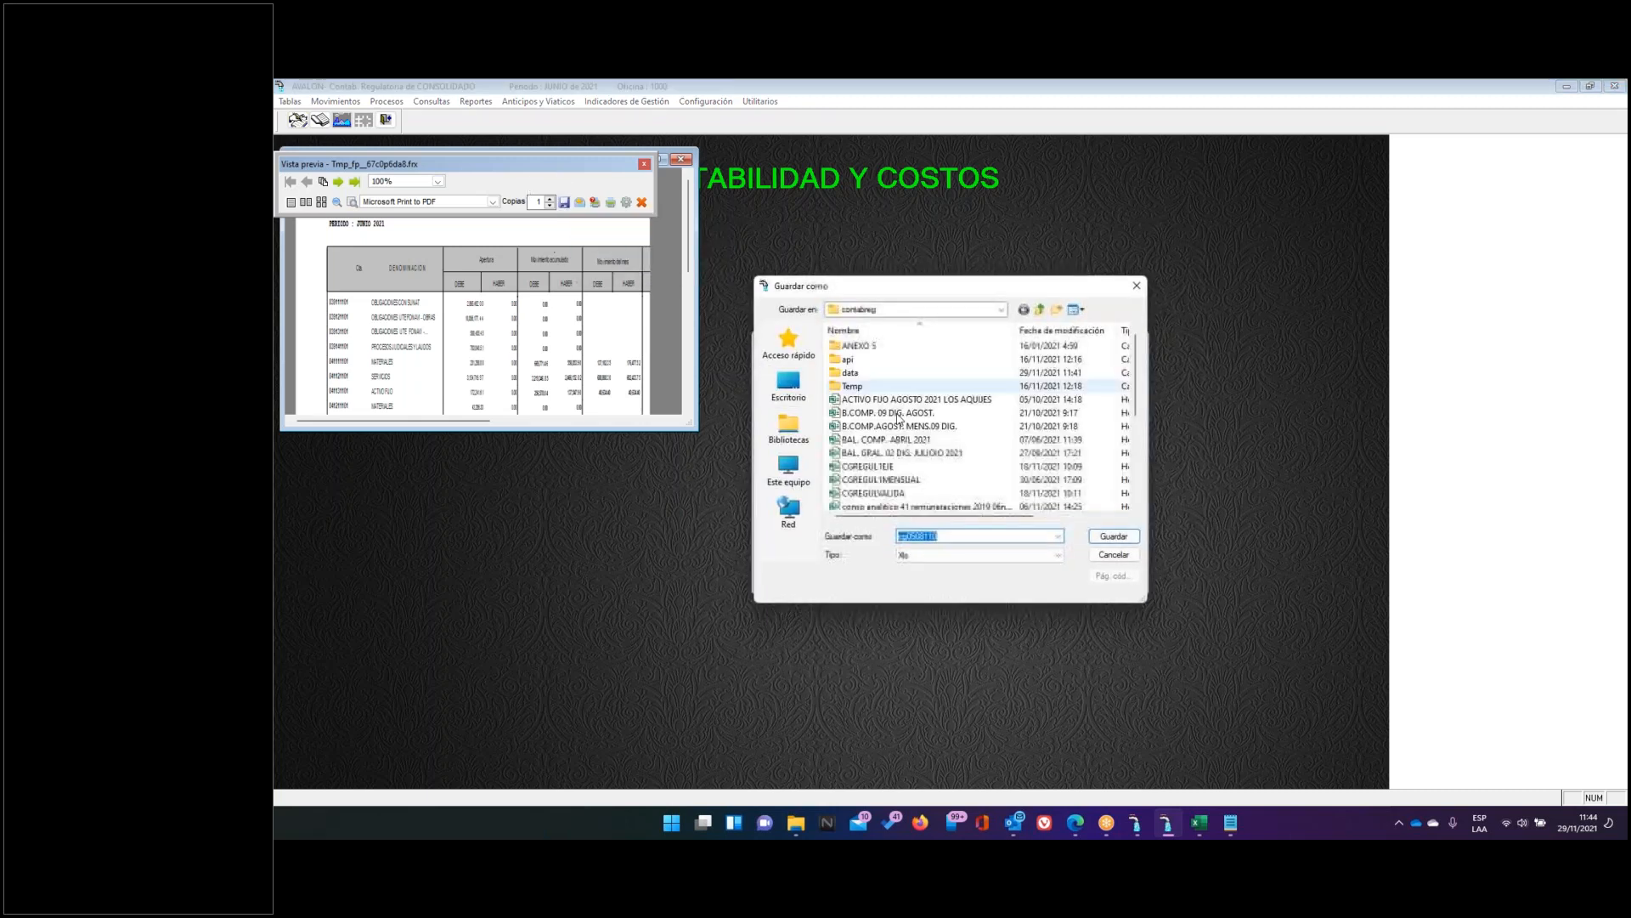
click(999, 311)
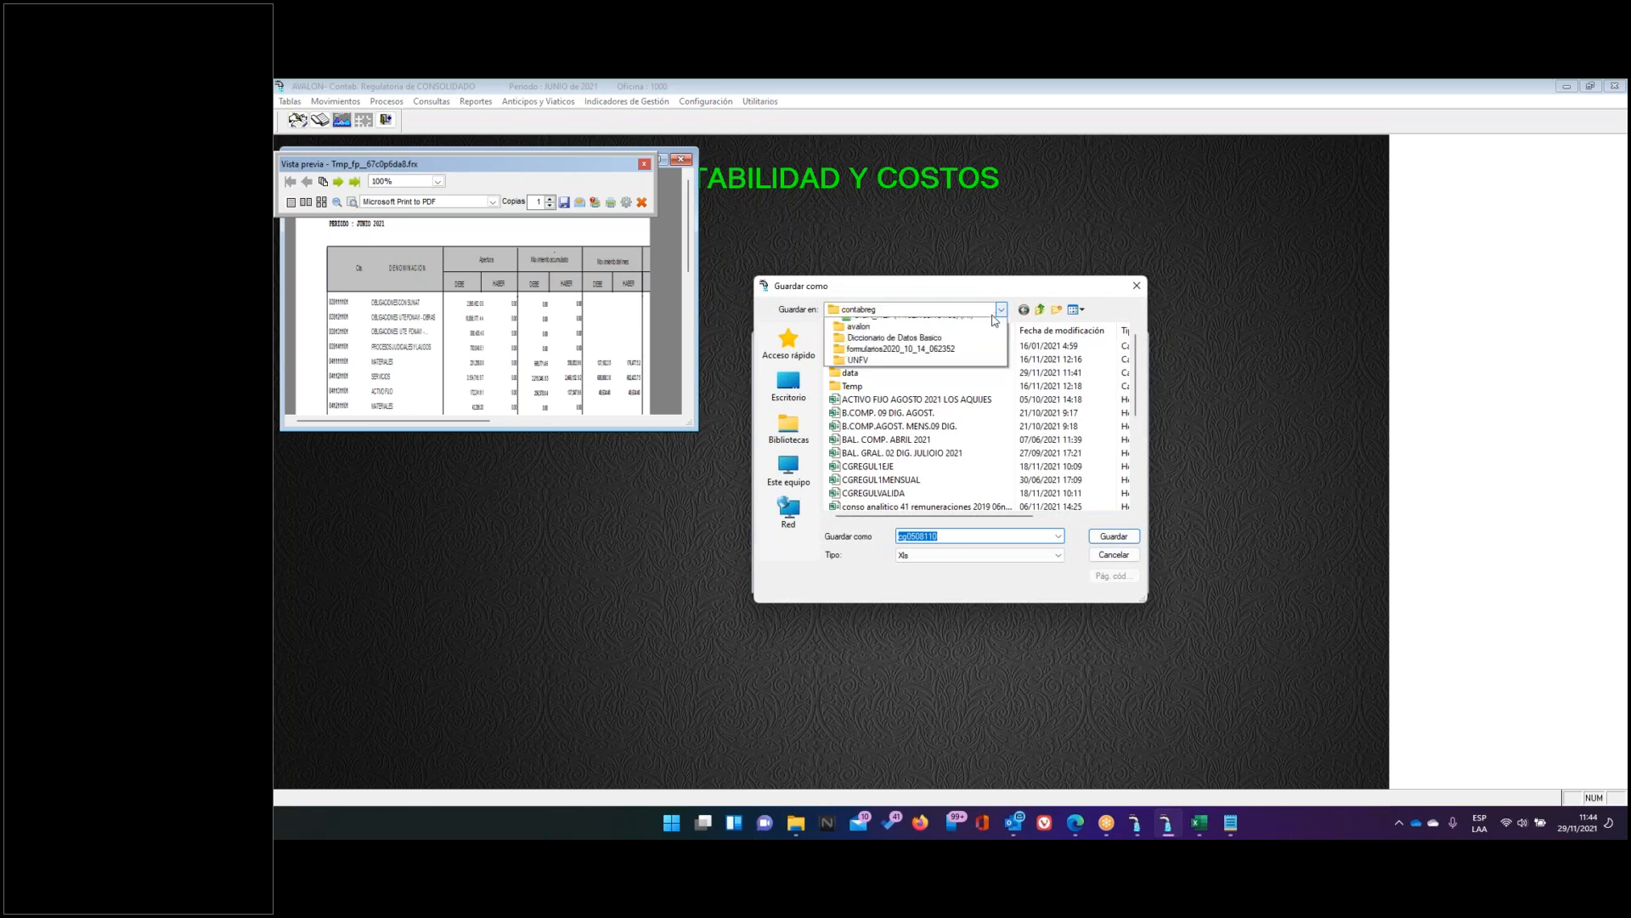
click(871, 493)
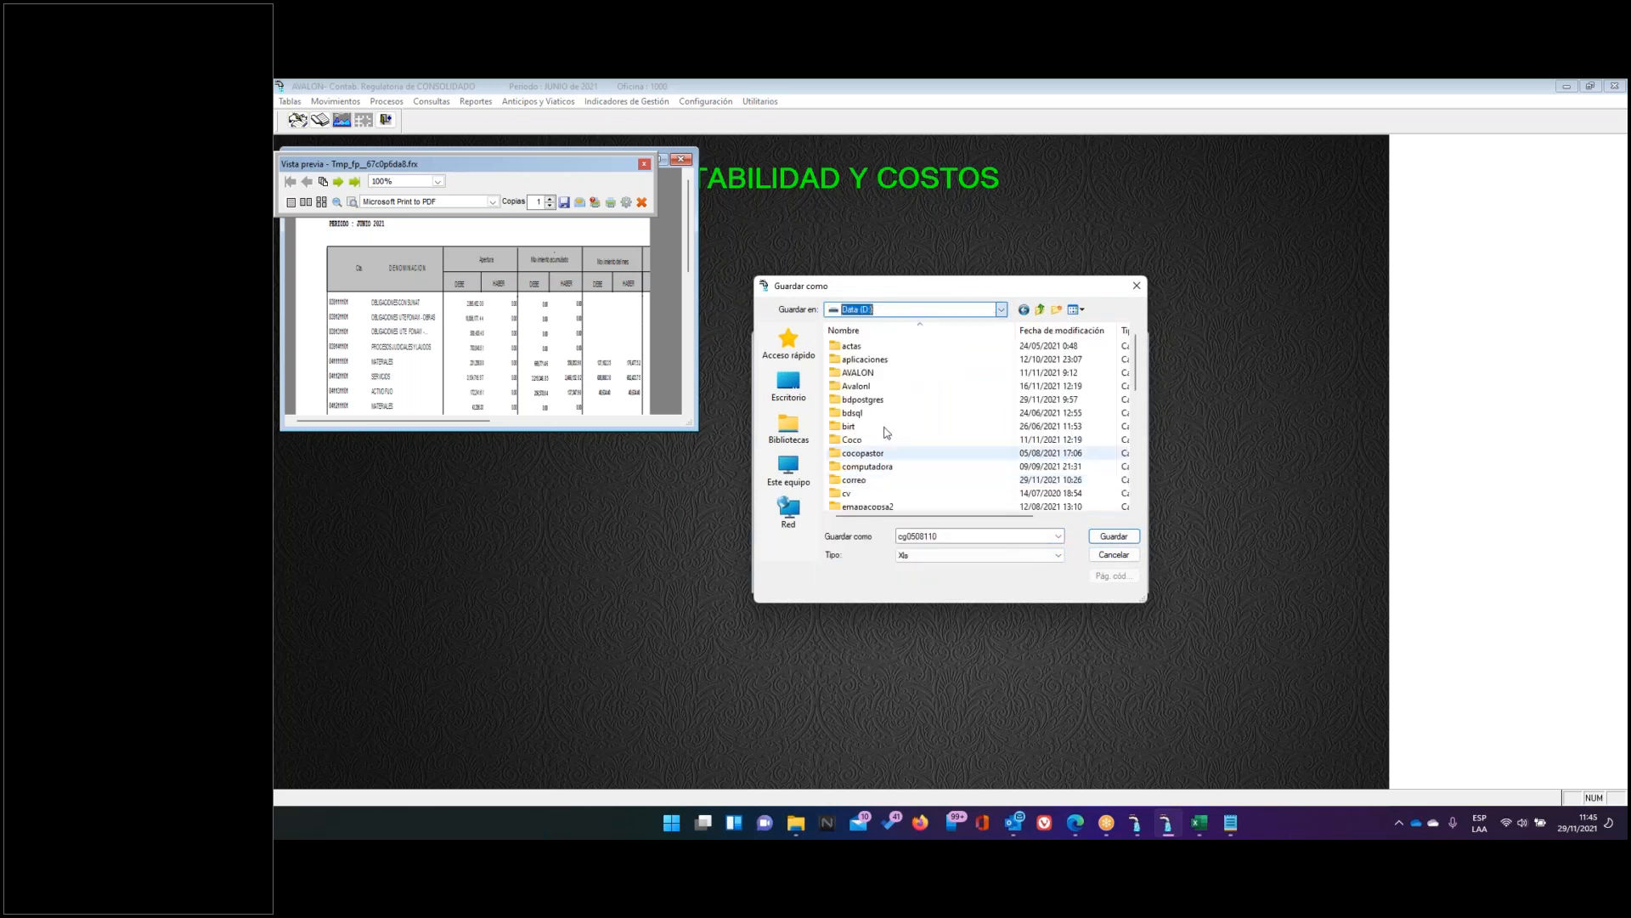
scroll(885, 497, down, 3)
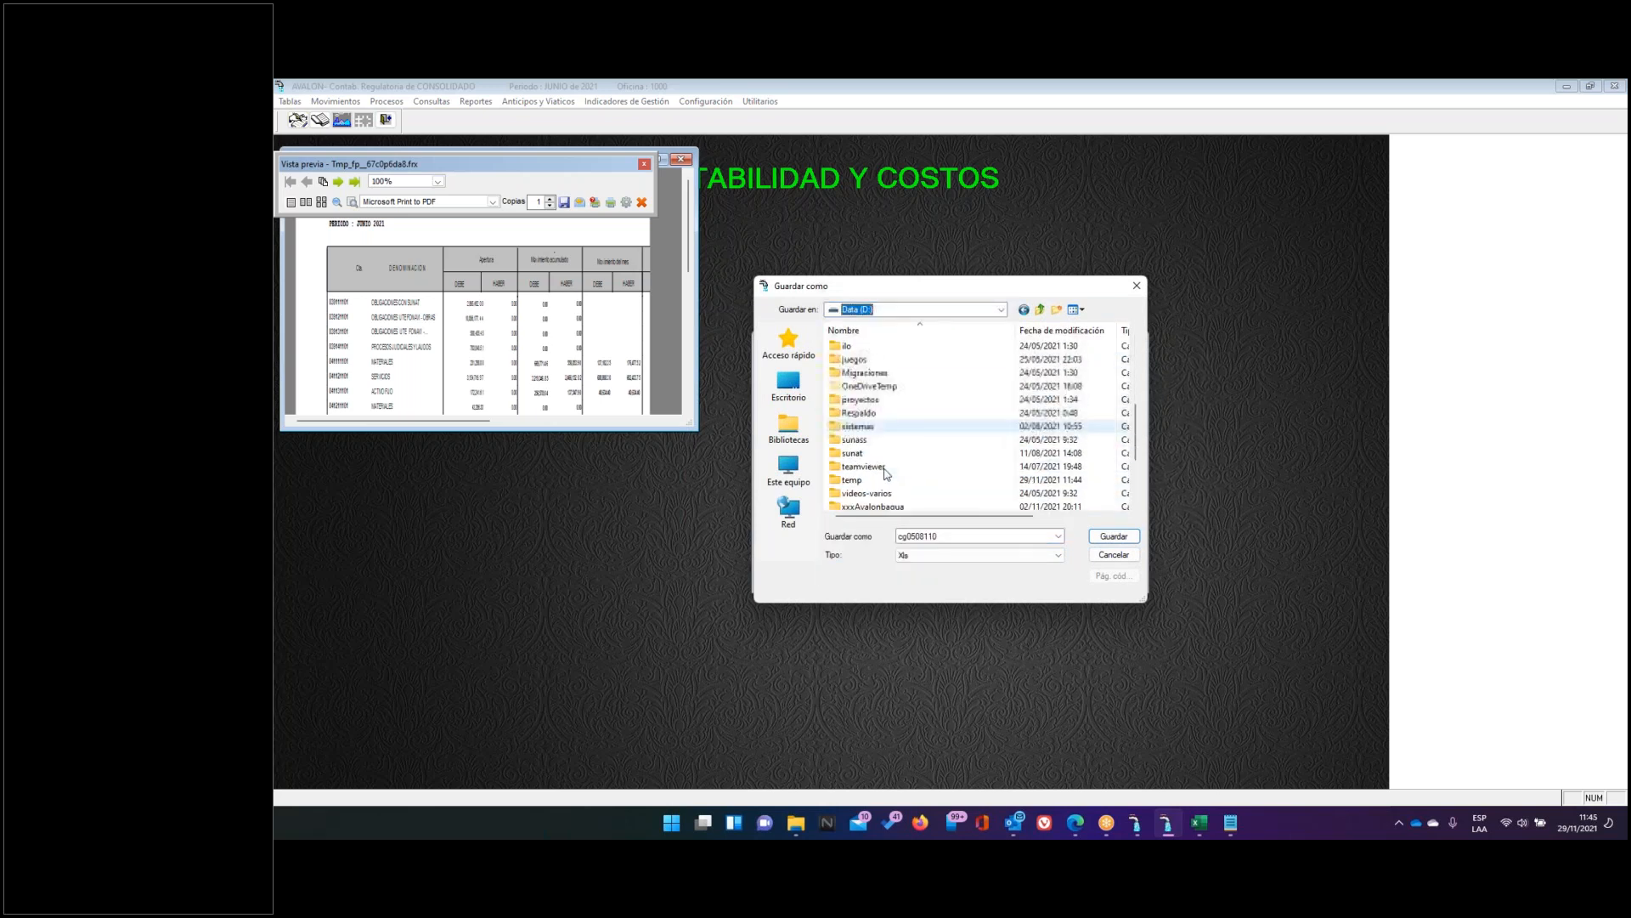
double_click(856, 481)
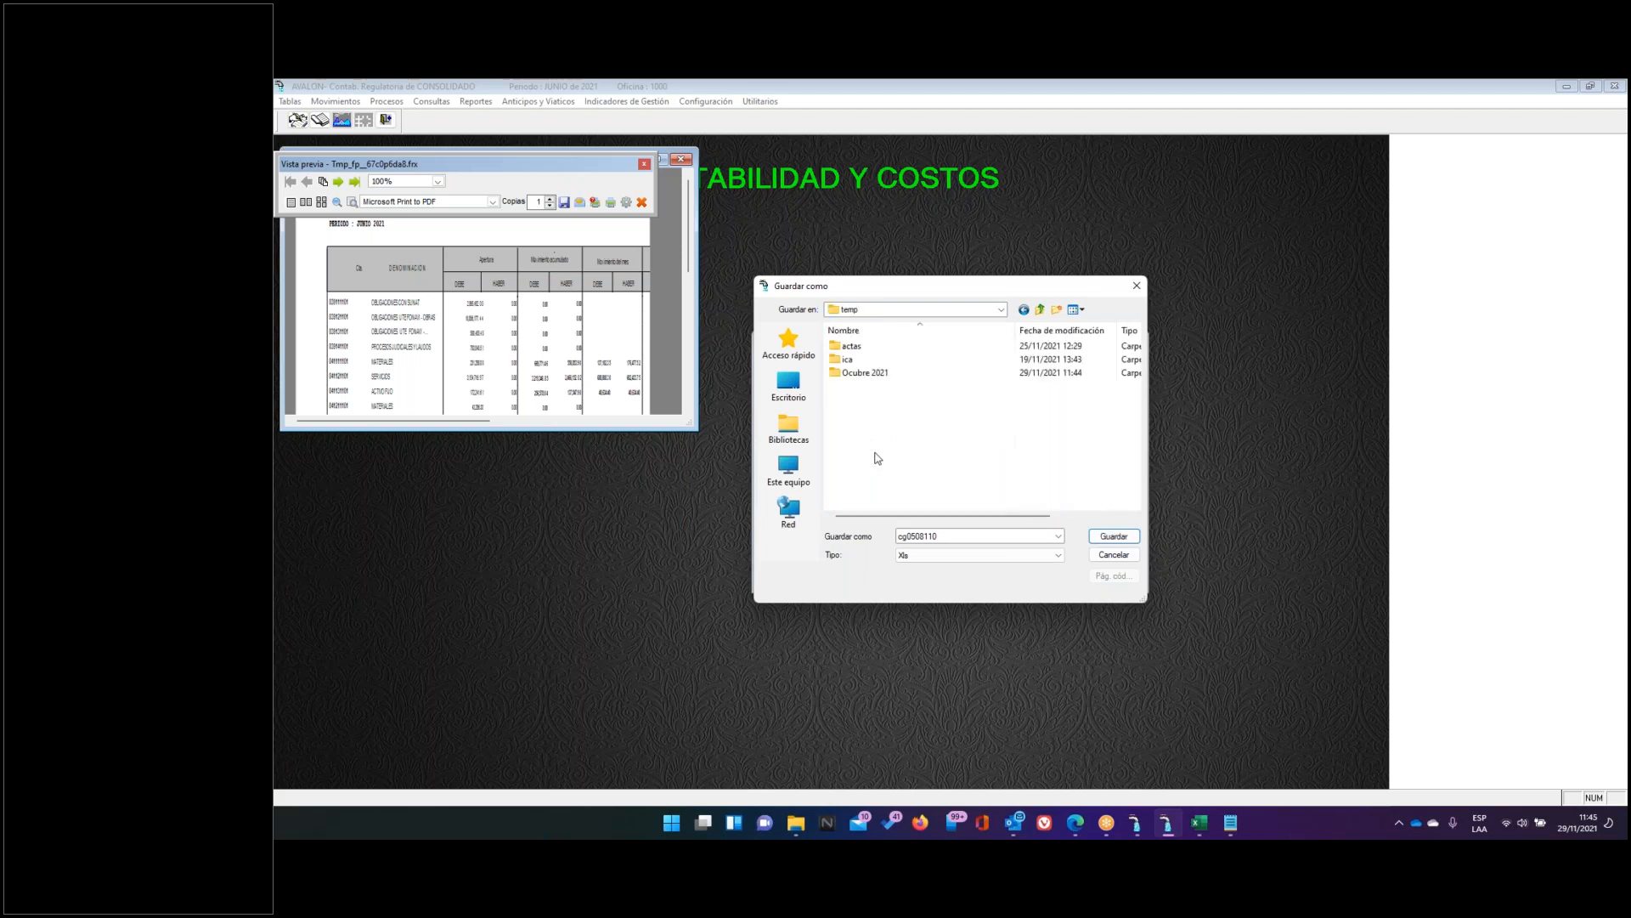
double_click(856, 381)
double_click(954, 535)
key(BackSpace)
text(Balance)
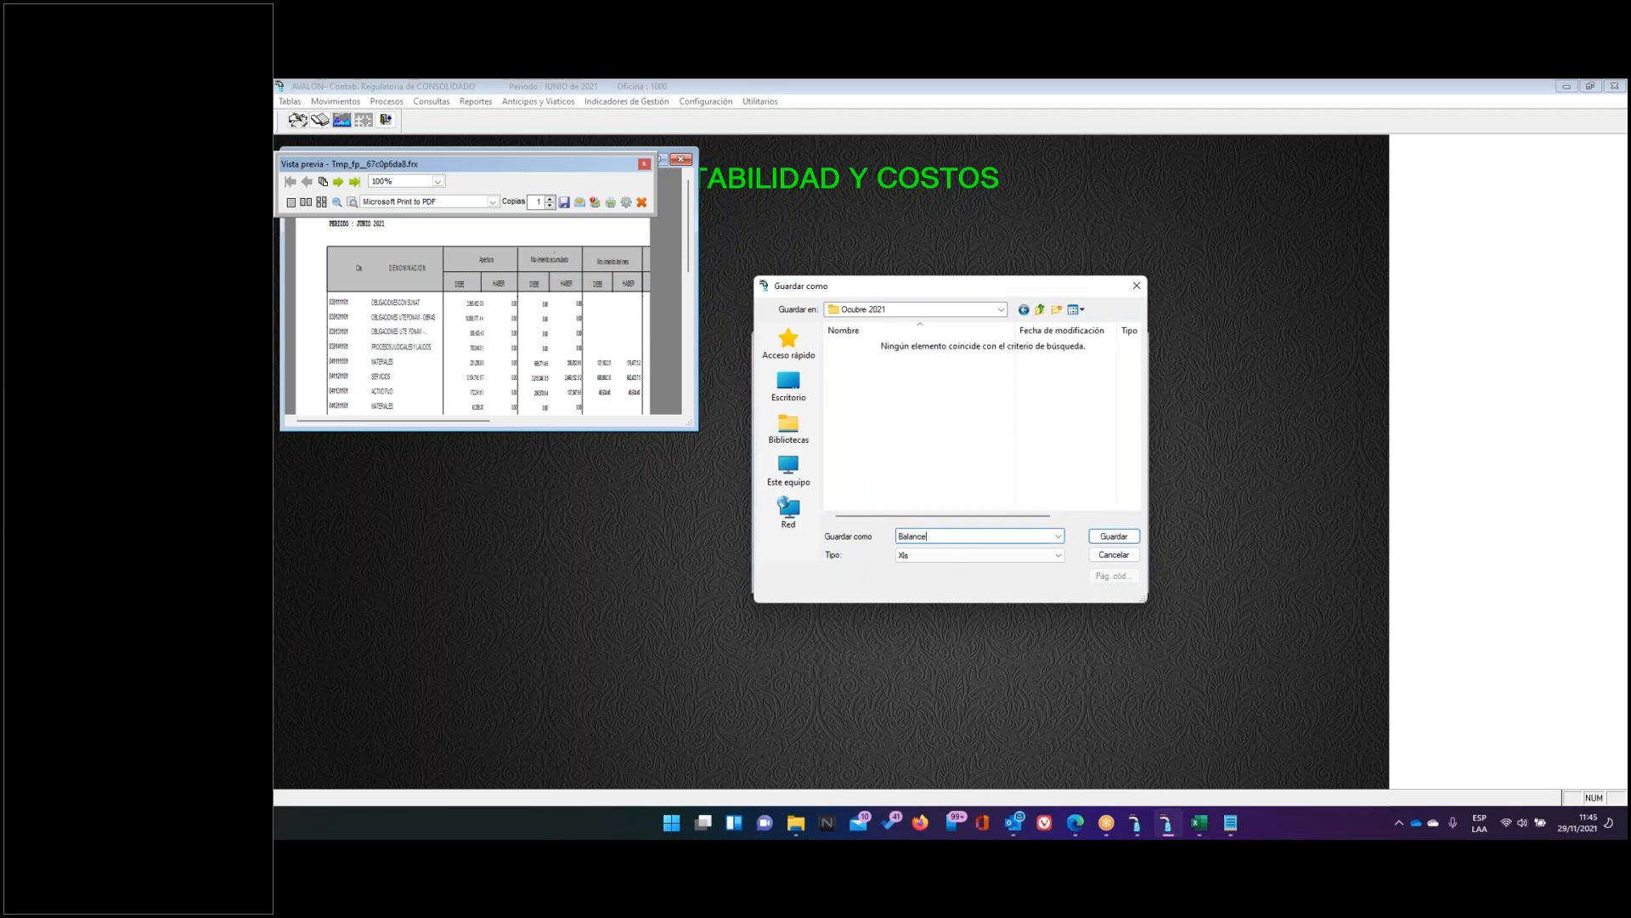
text(-Oct)
key(BackSpace)
key(BackSpace)
key(BackSpace)
key(BackSpace)
key(BackSpace)
text(Junio 2021)
key(Return)
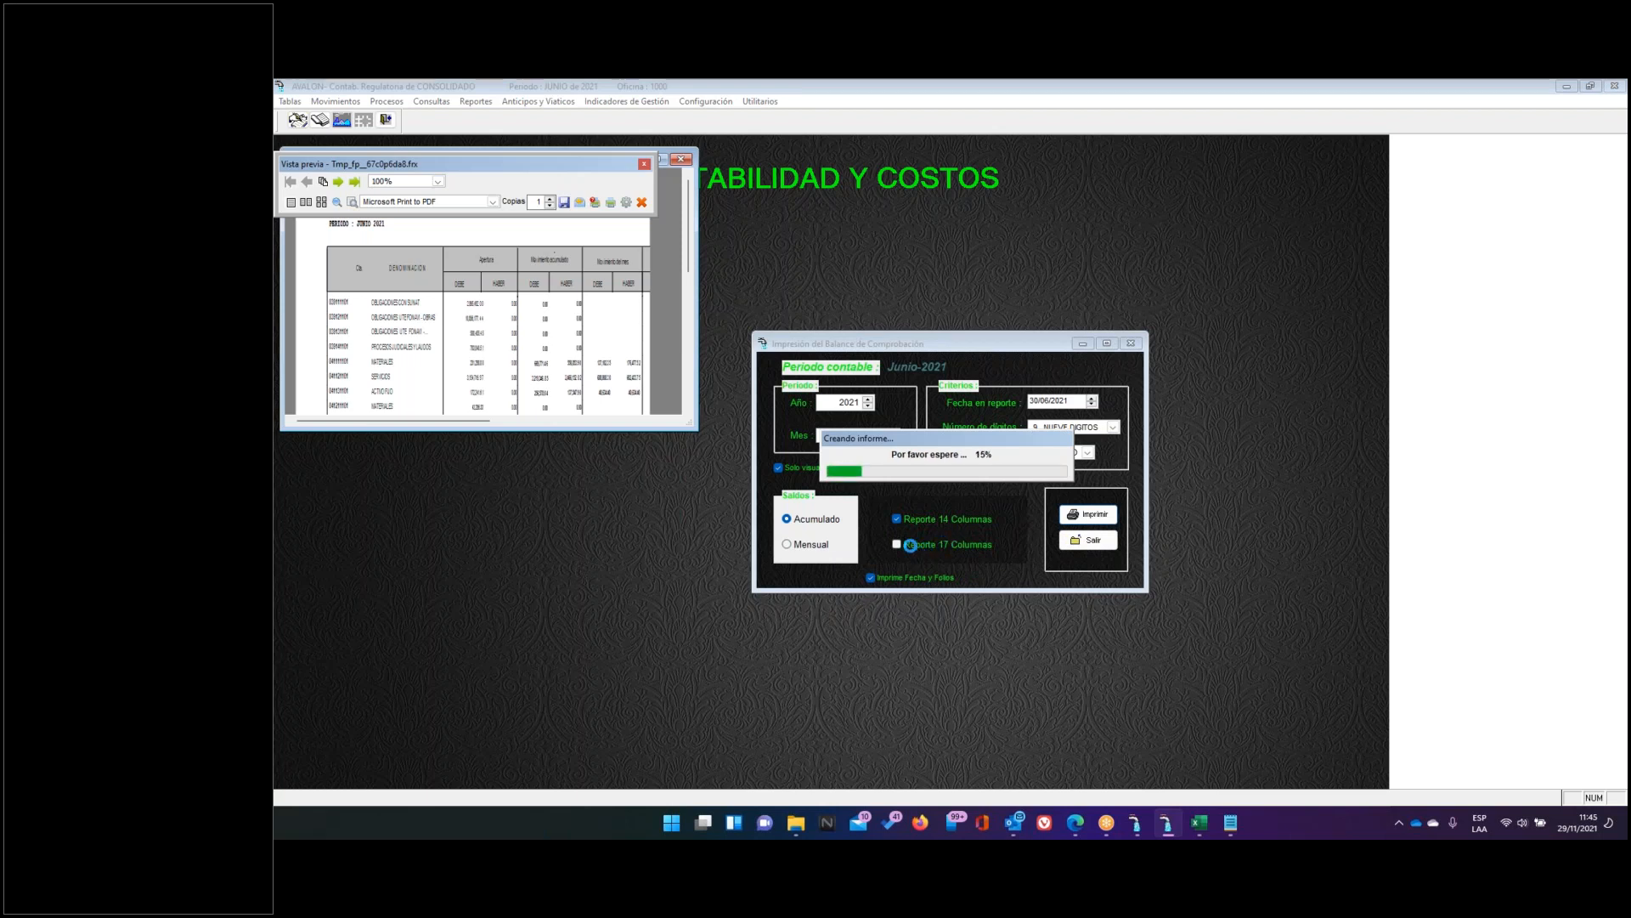
click(803, 823)
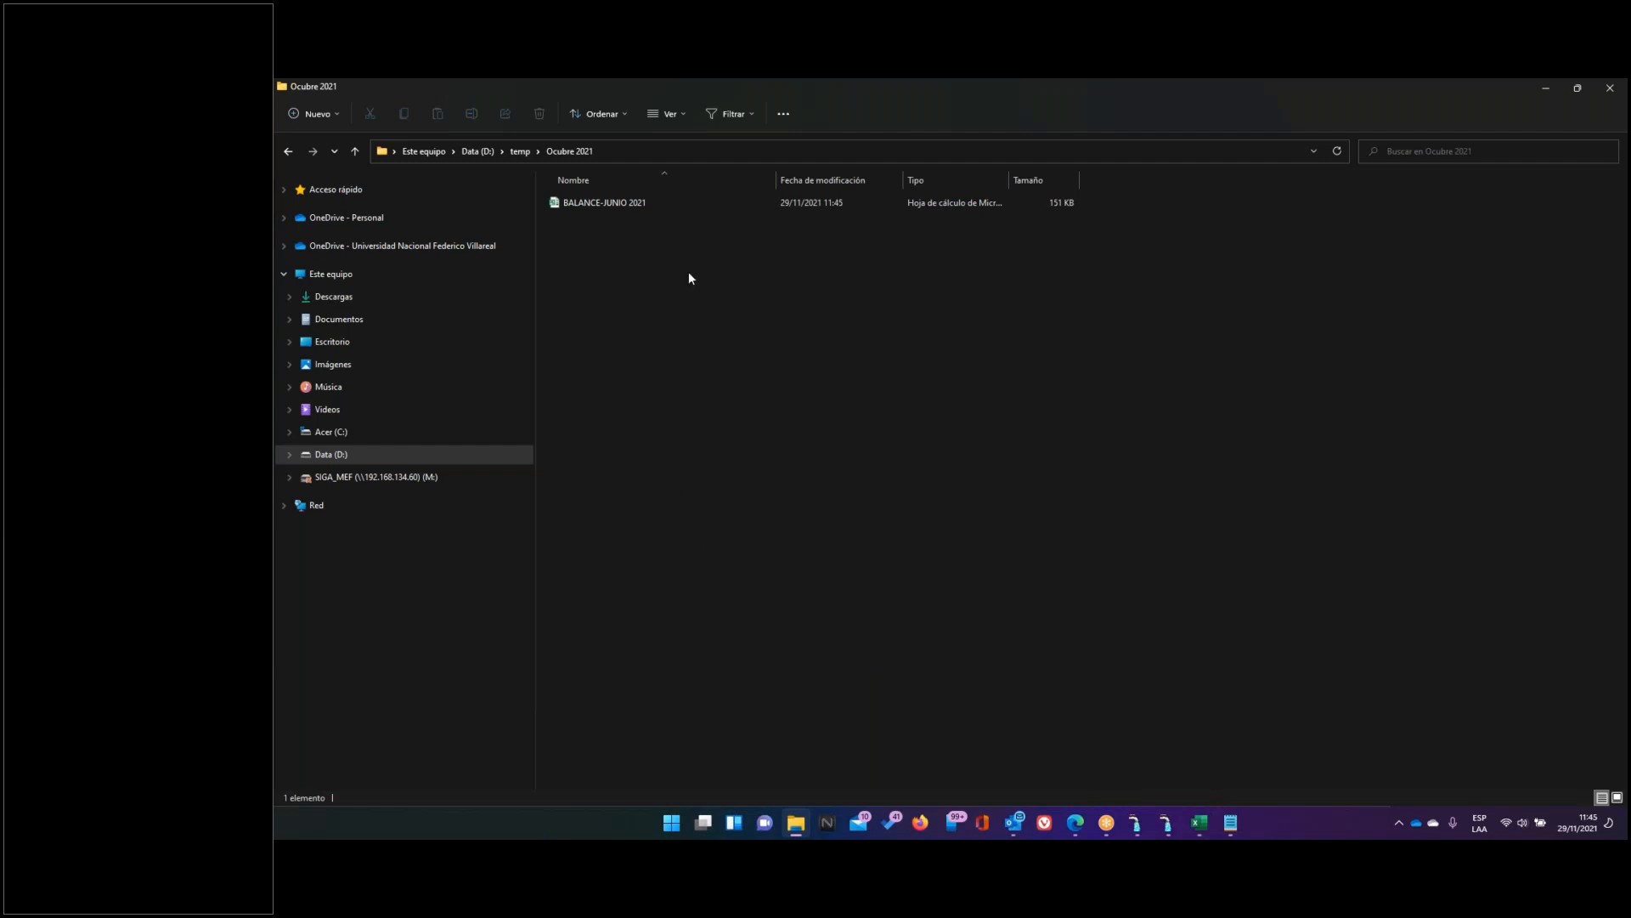
Confirm BALANCE-JUNIO 2021 is in Ocubre 2021, then return to the Sunass portal
click(1456, 617)
click(1079, 822)
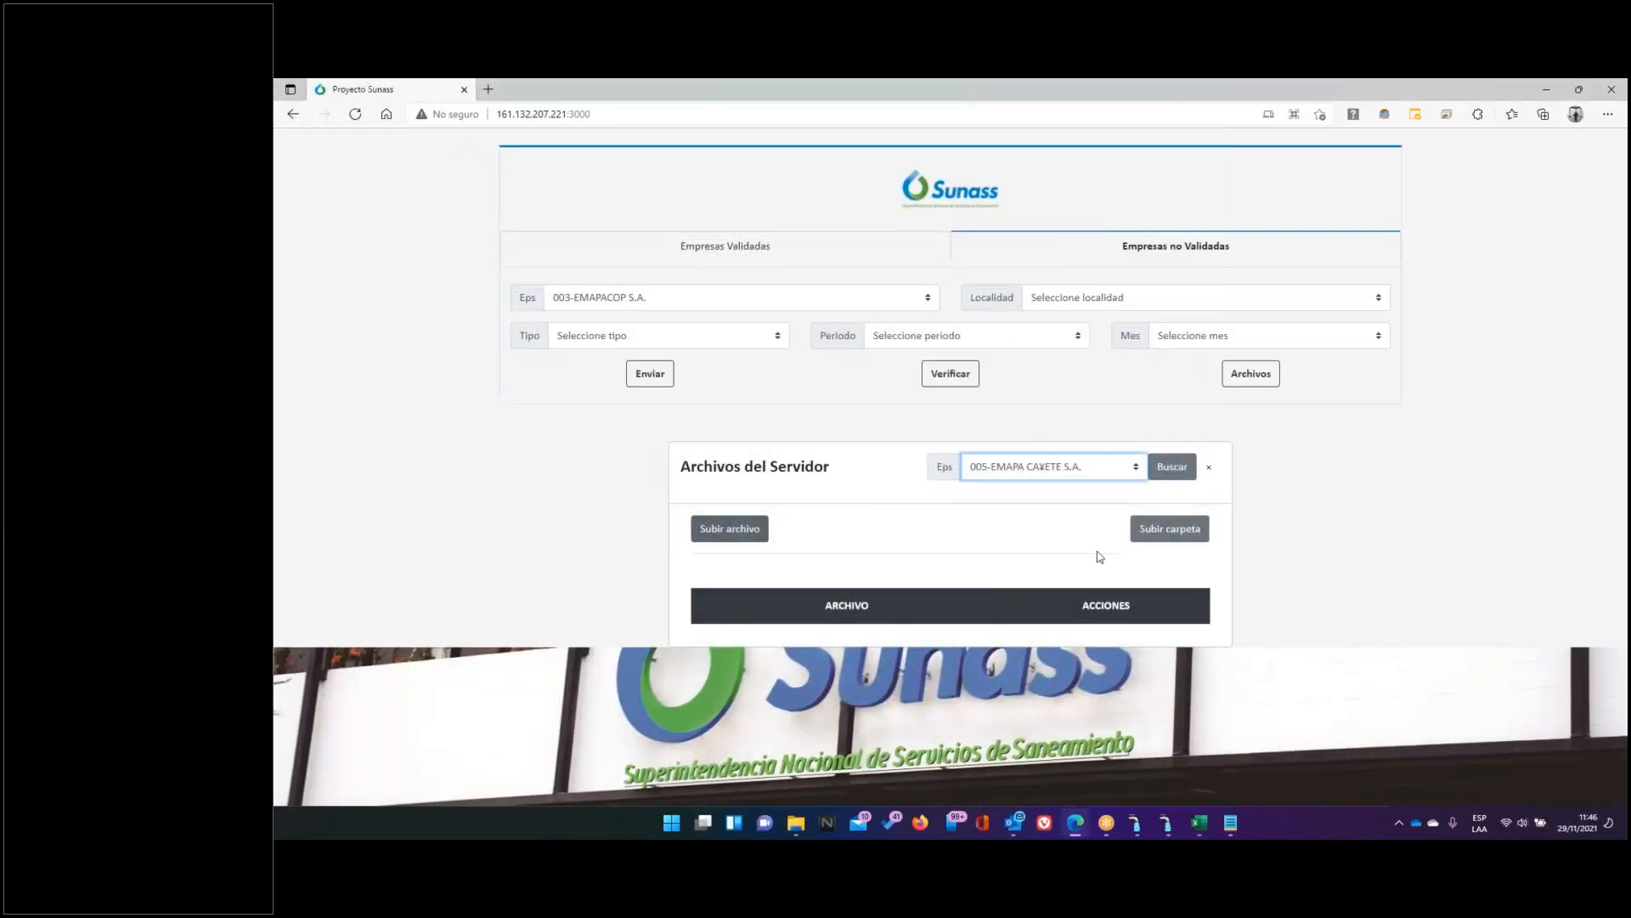
Choose D:\temp\Ocubre 2021 as the folder to upload with Subir carpeta
click(1152, 536)
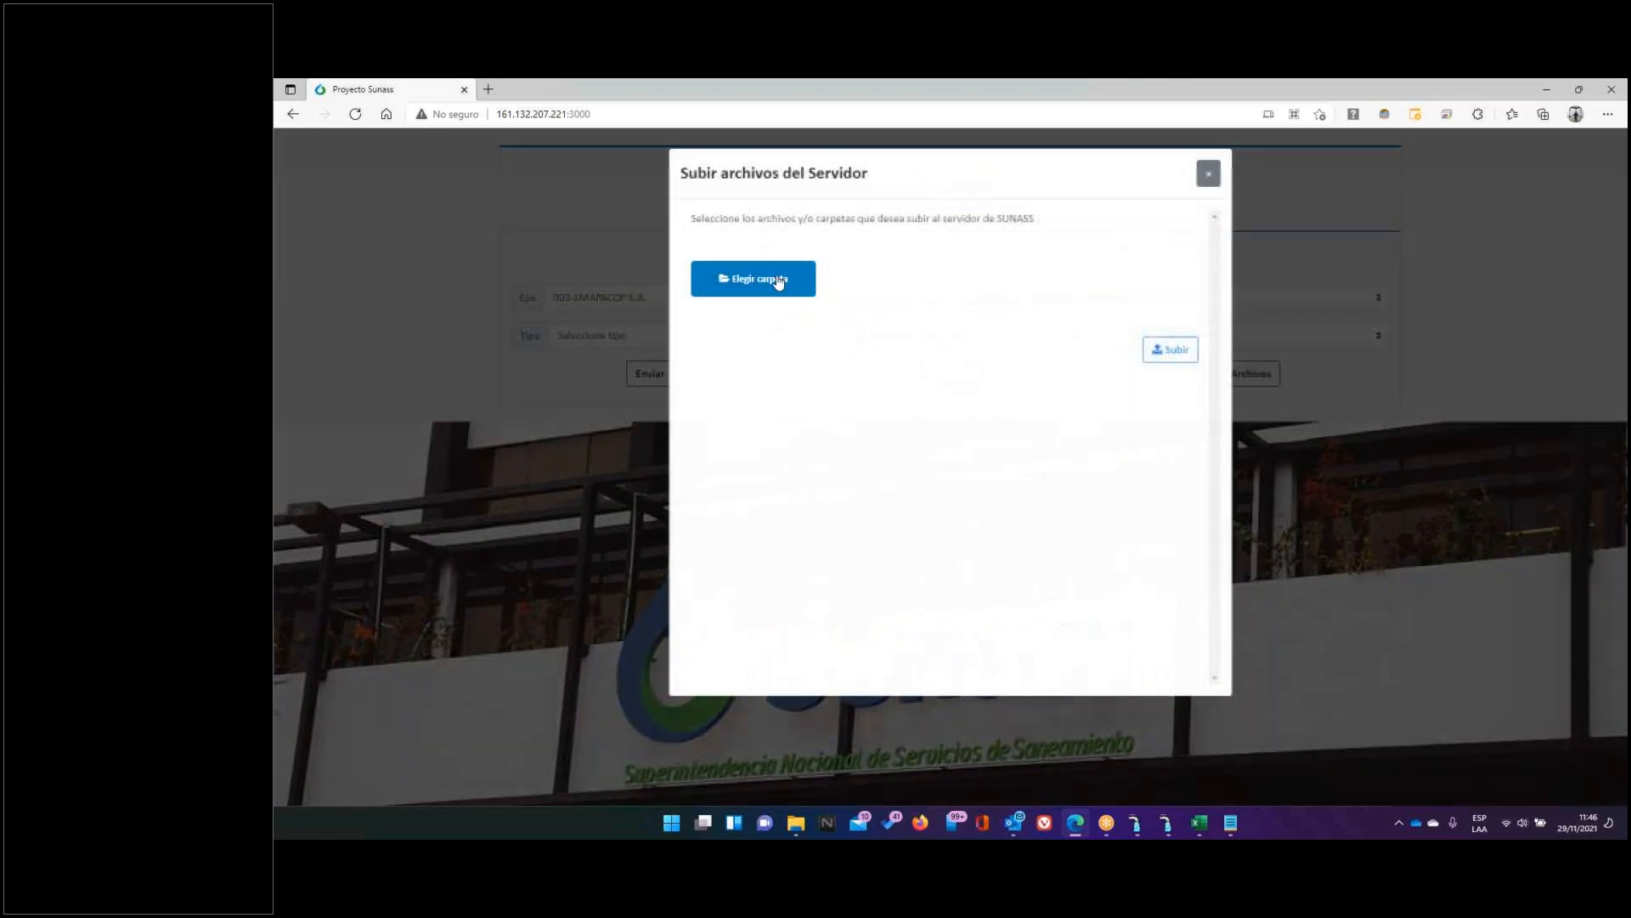
click(776, 281)
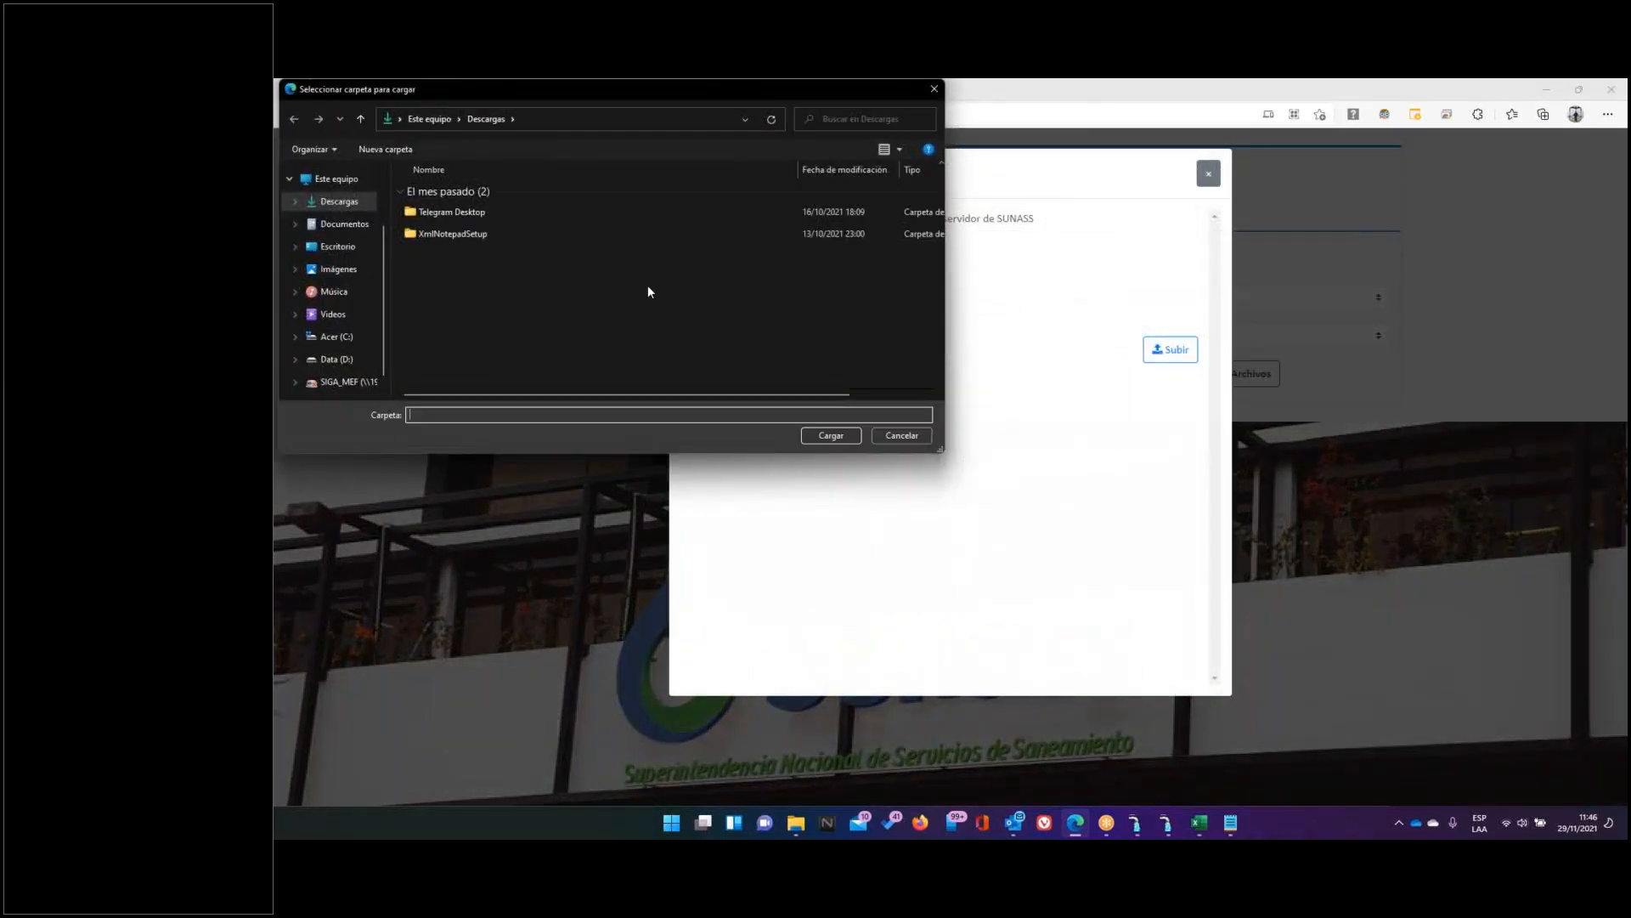
click(340, 360)
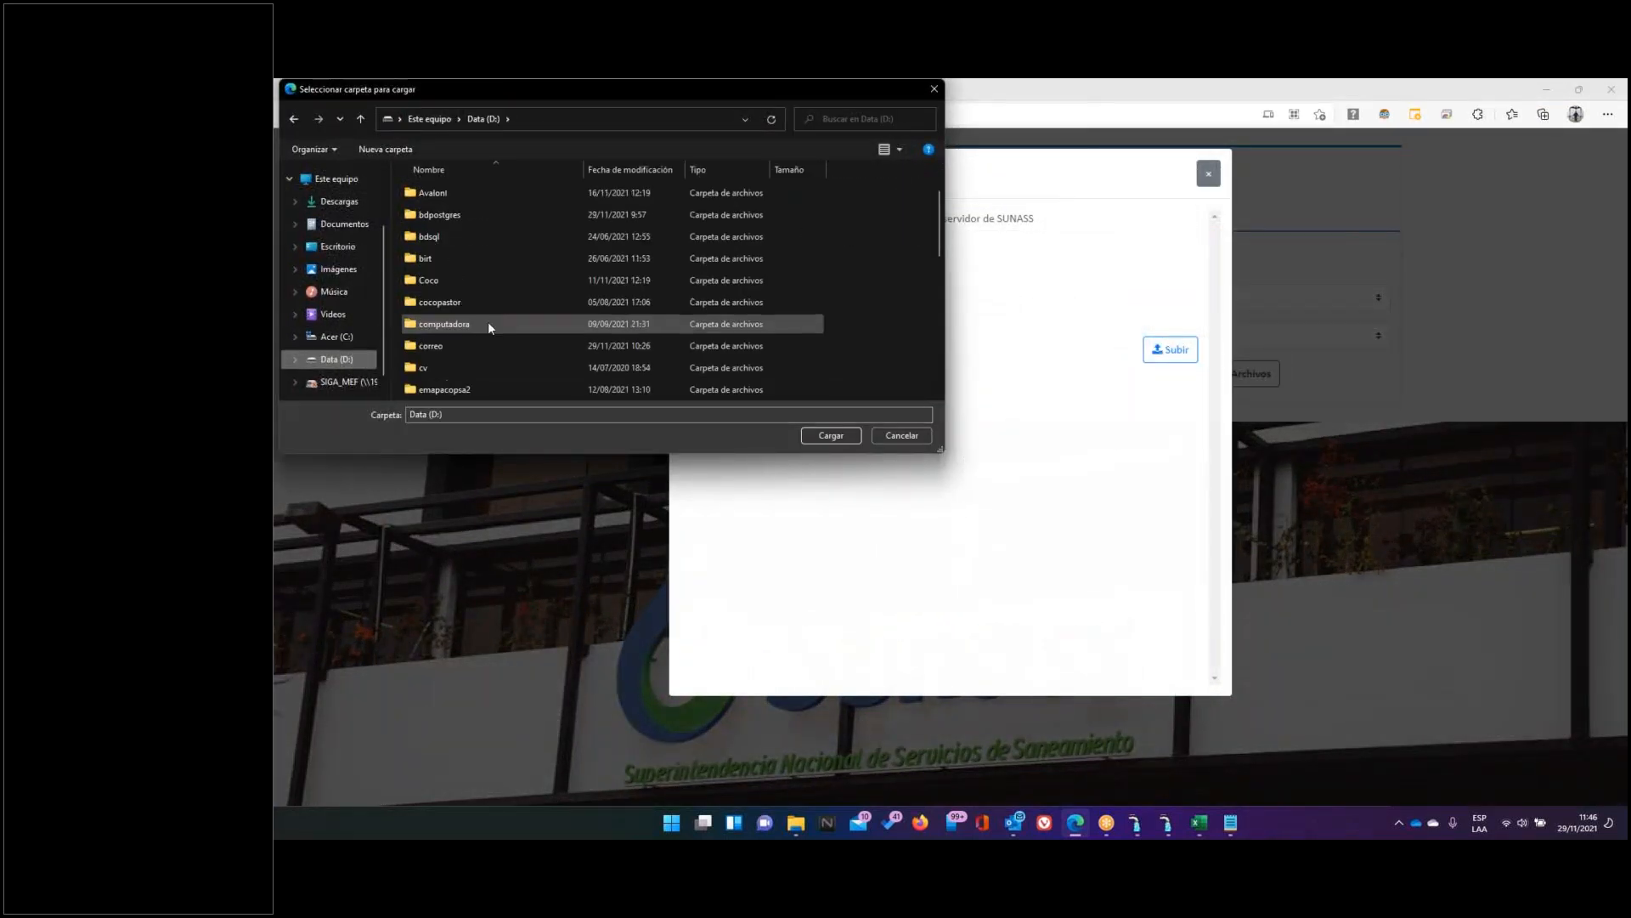
scroll(487, 321, down, 3)
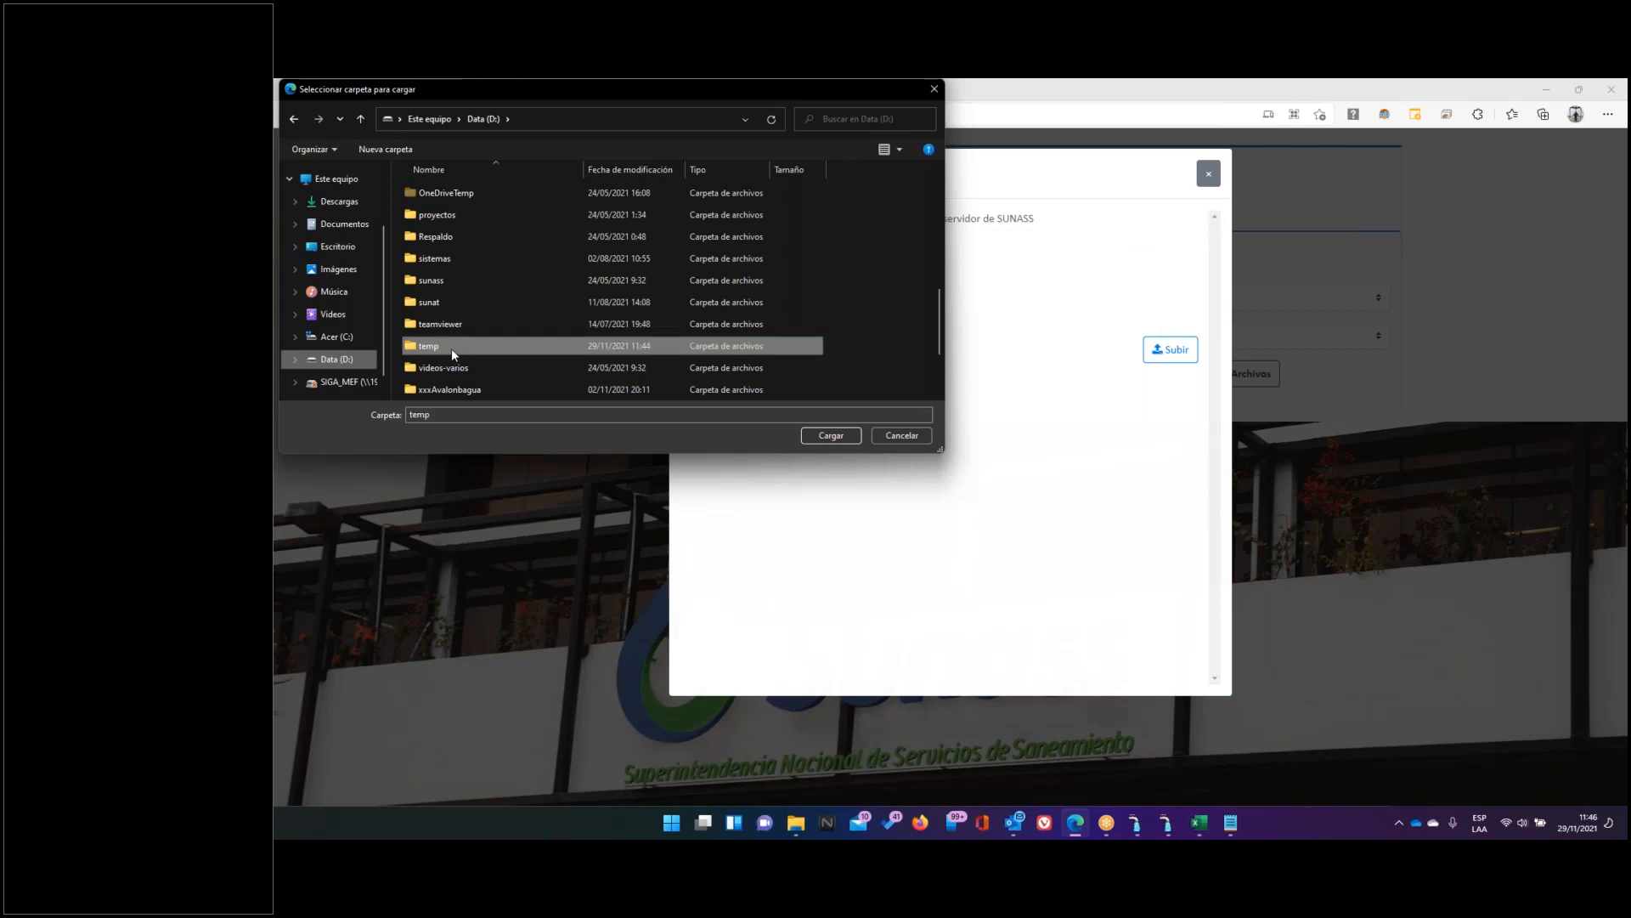
double_click(451, 349)
click(446, 237)
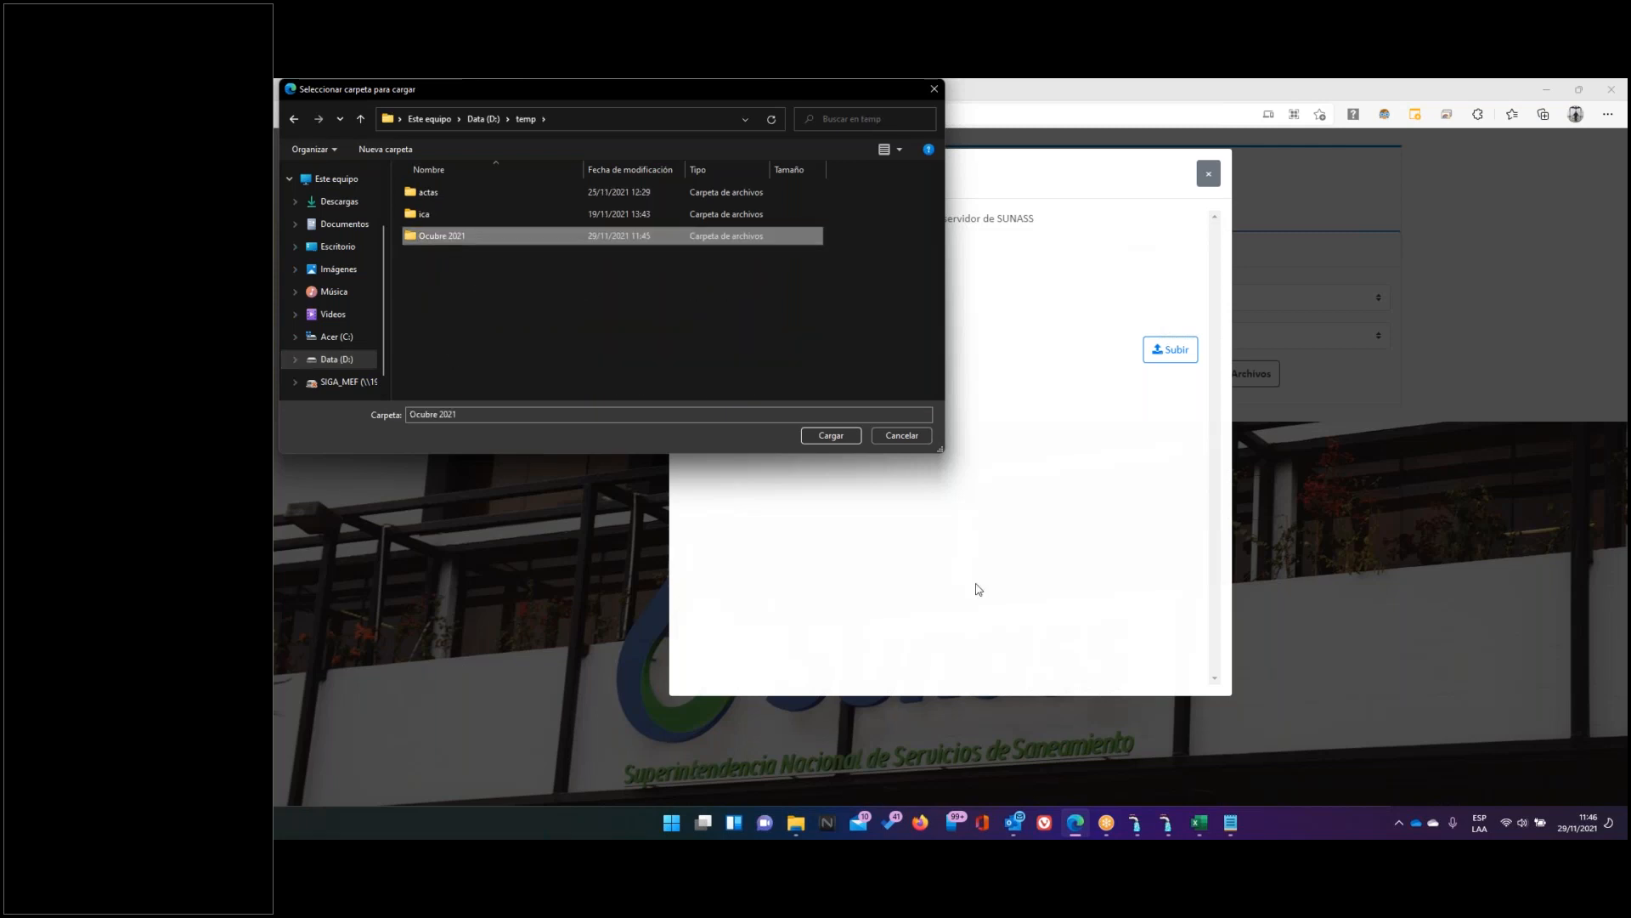
click(835, 440)
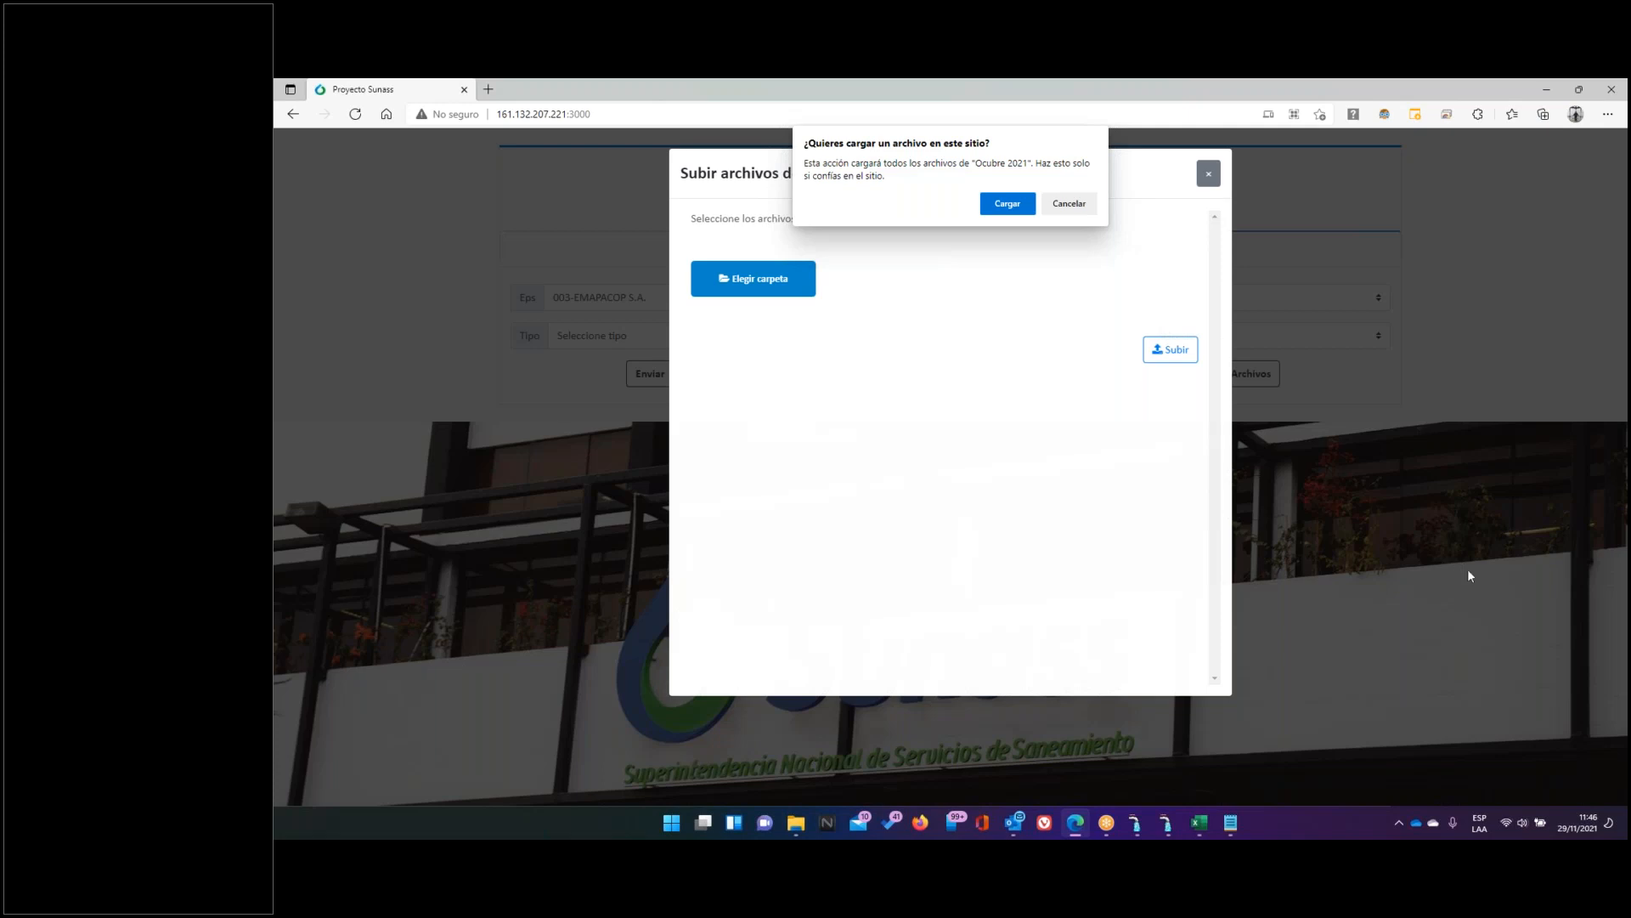
Check the BALANCE-JUNIO 2021 file in File Explorer, then return to the upload prompt
click(795, 822)
click(610, 204)
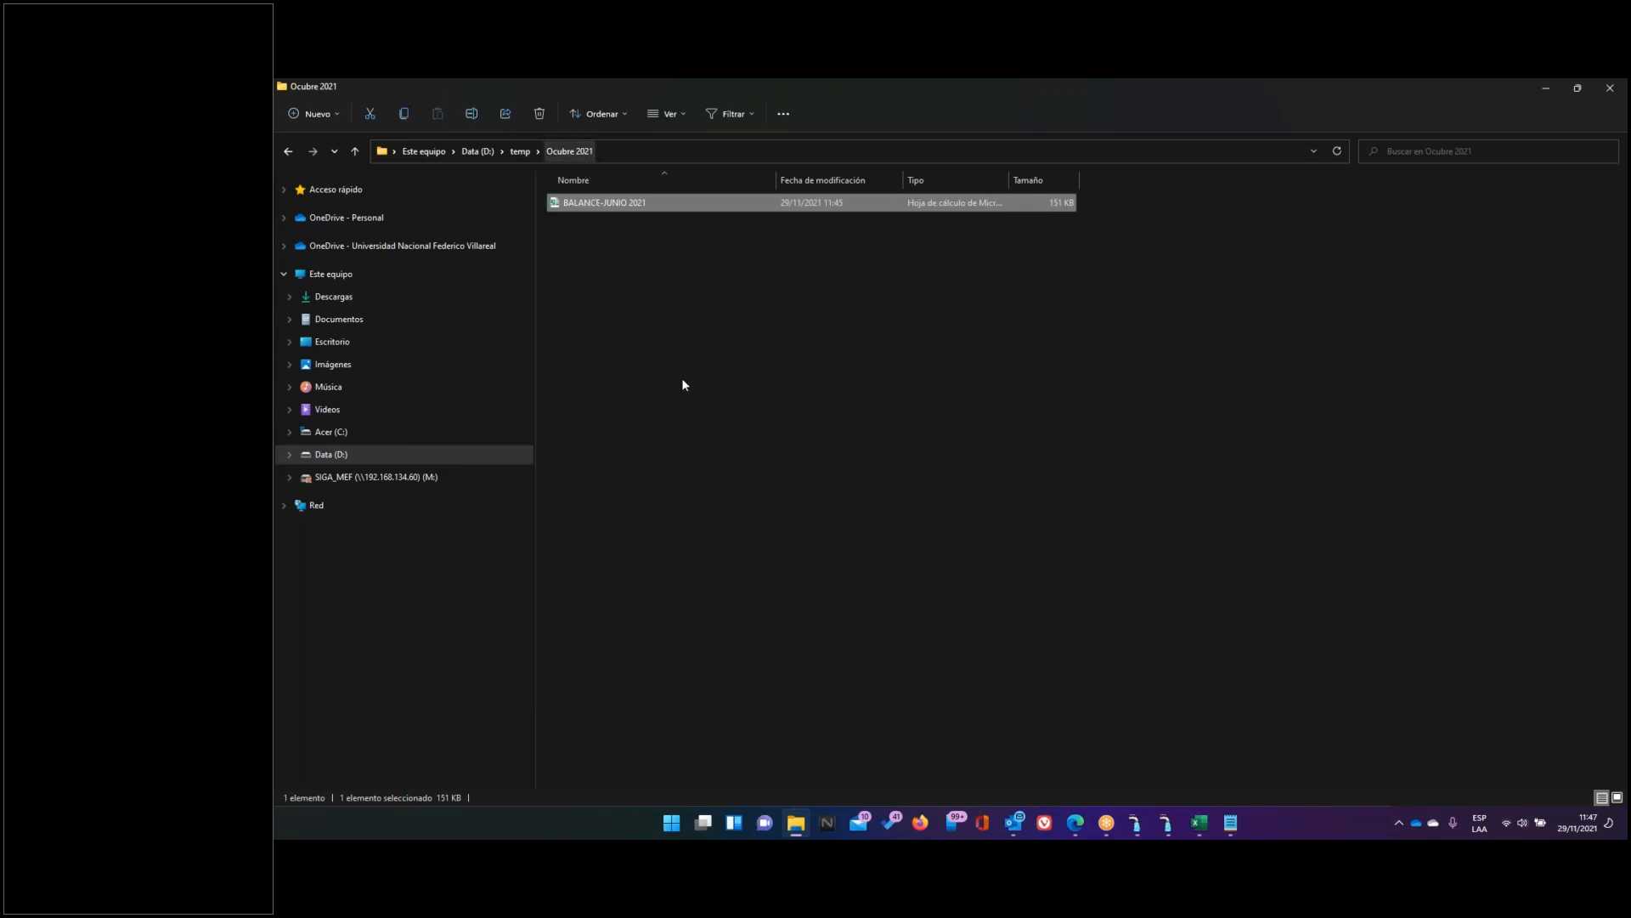
click(1077, 822)
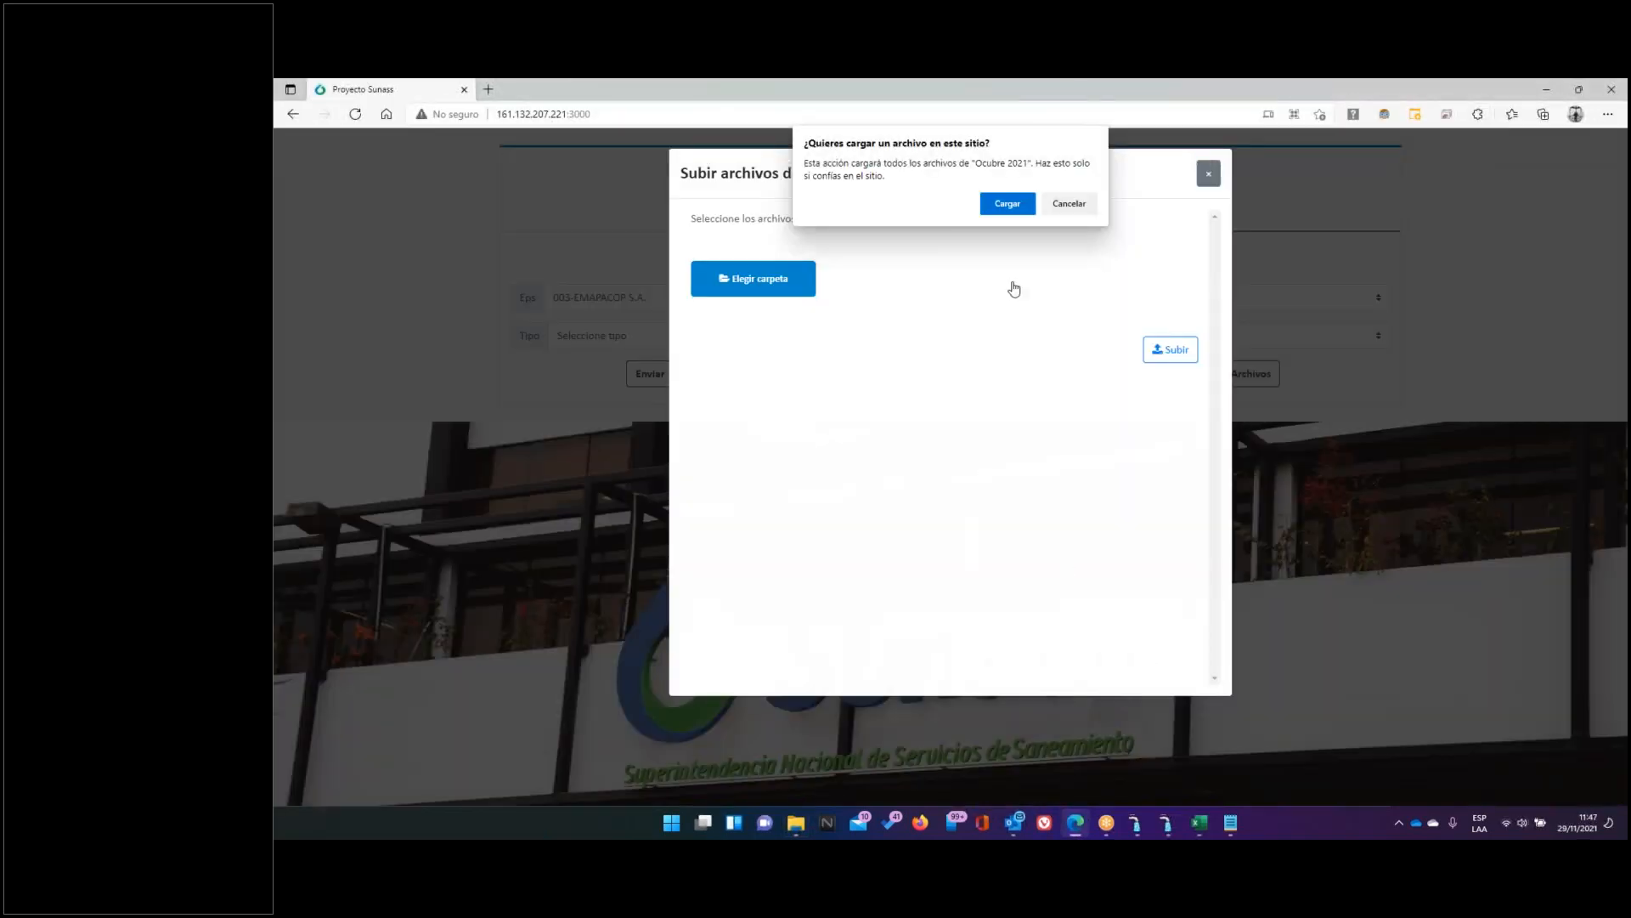